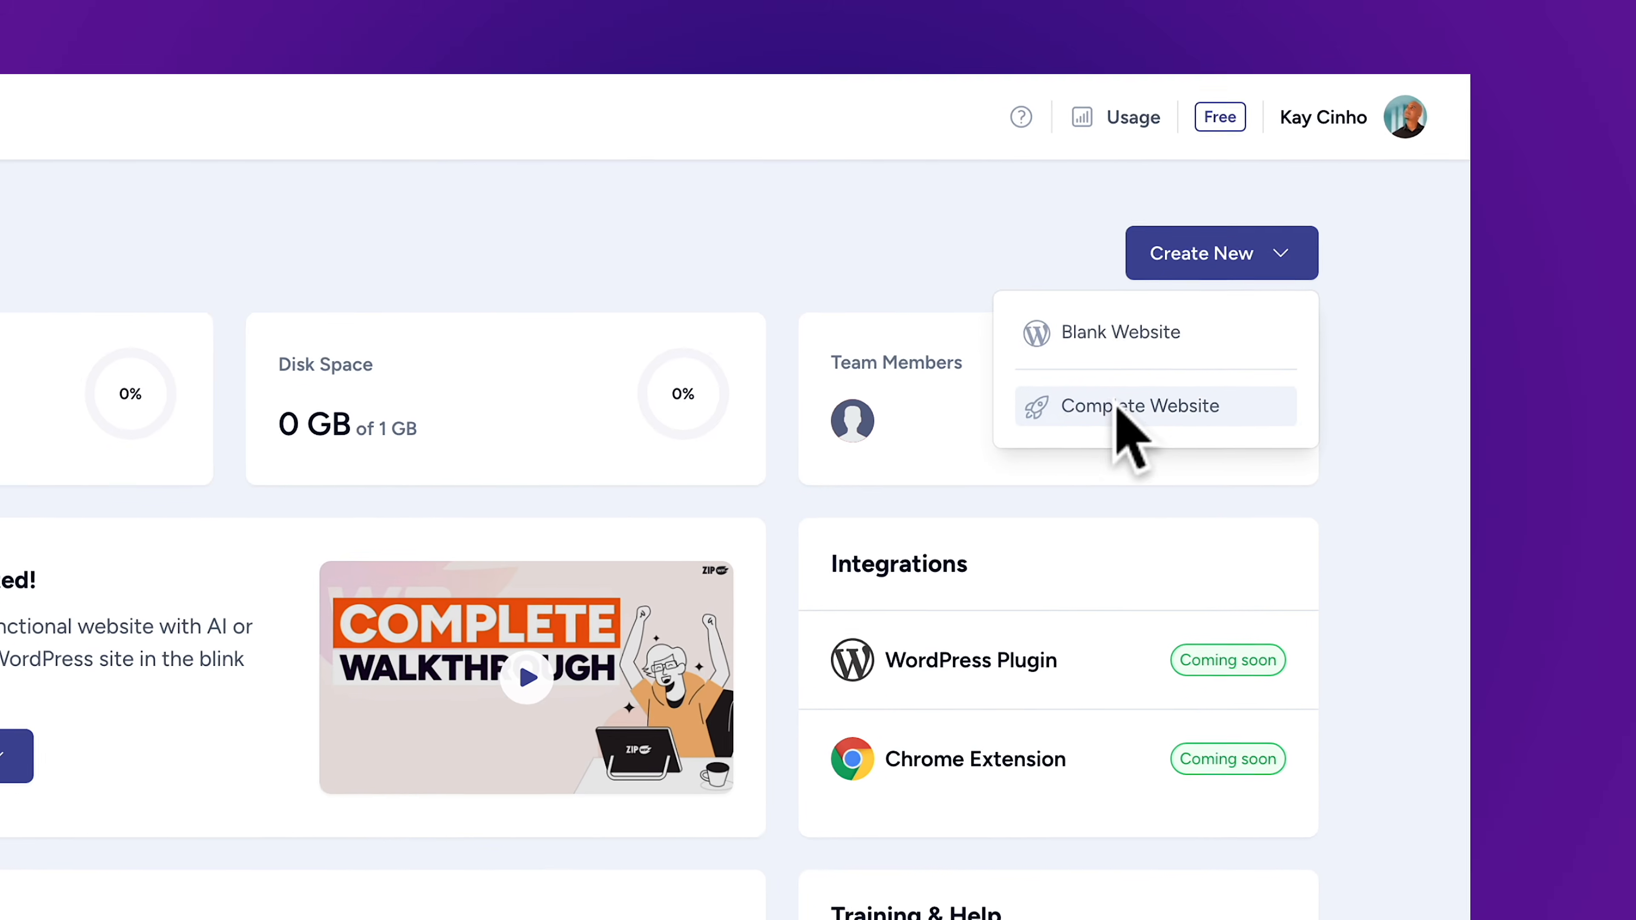
Start building a new AI website and choose Business Consulting as its type by searching for "consulting"
click(1121, 407)
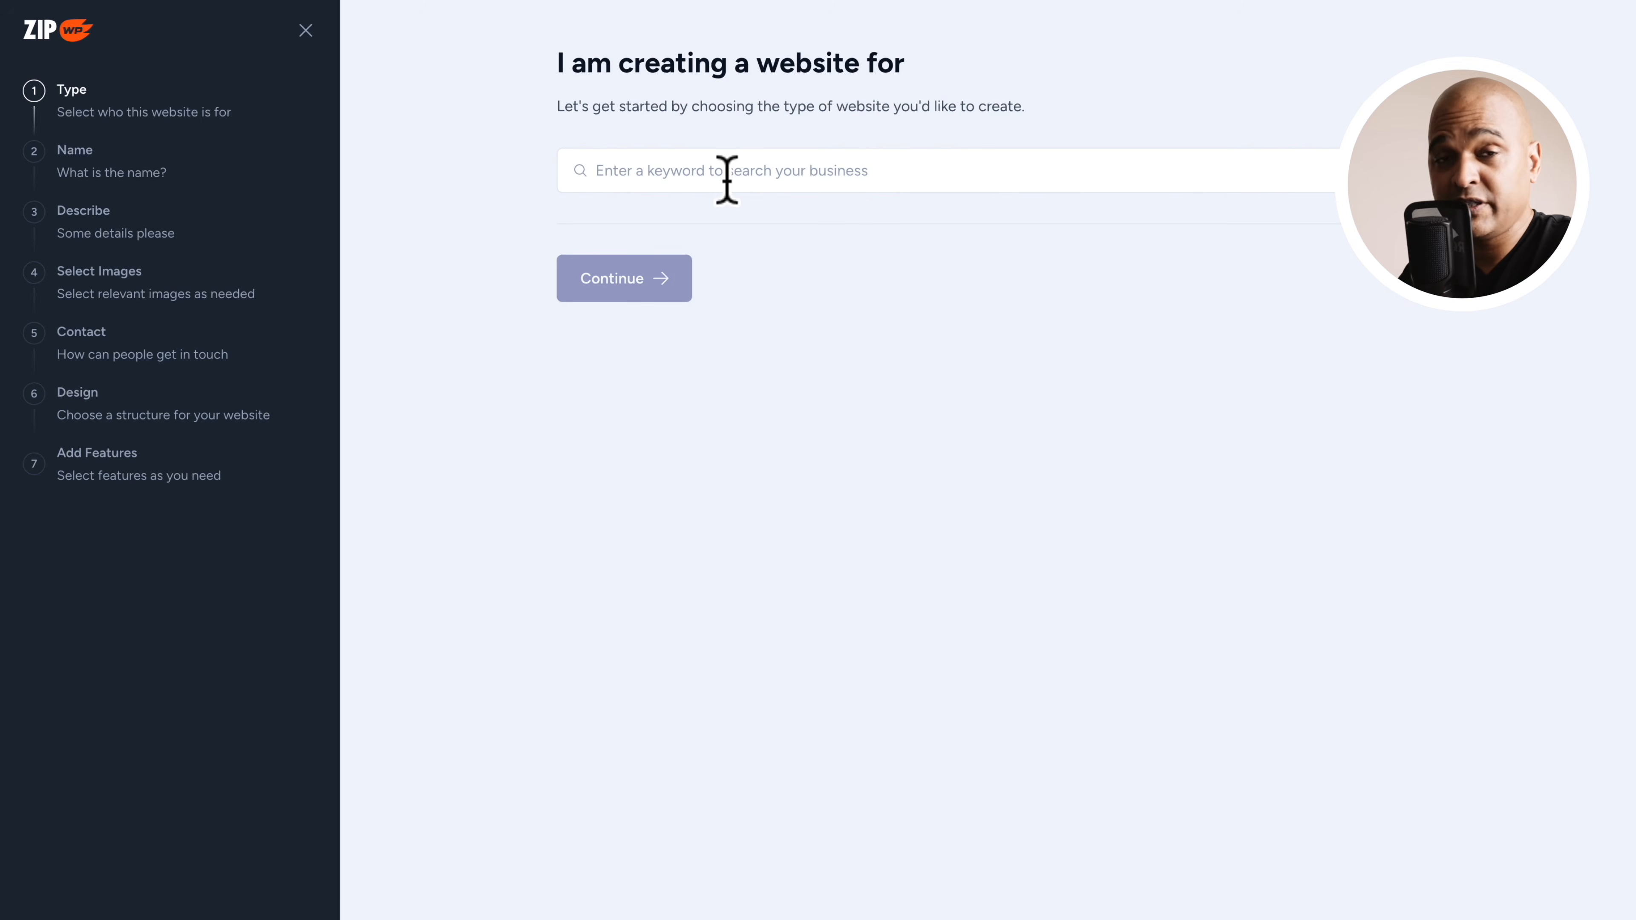
click(681, 172)
text(consulting)
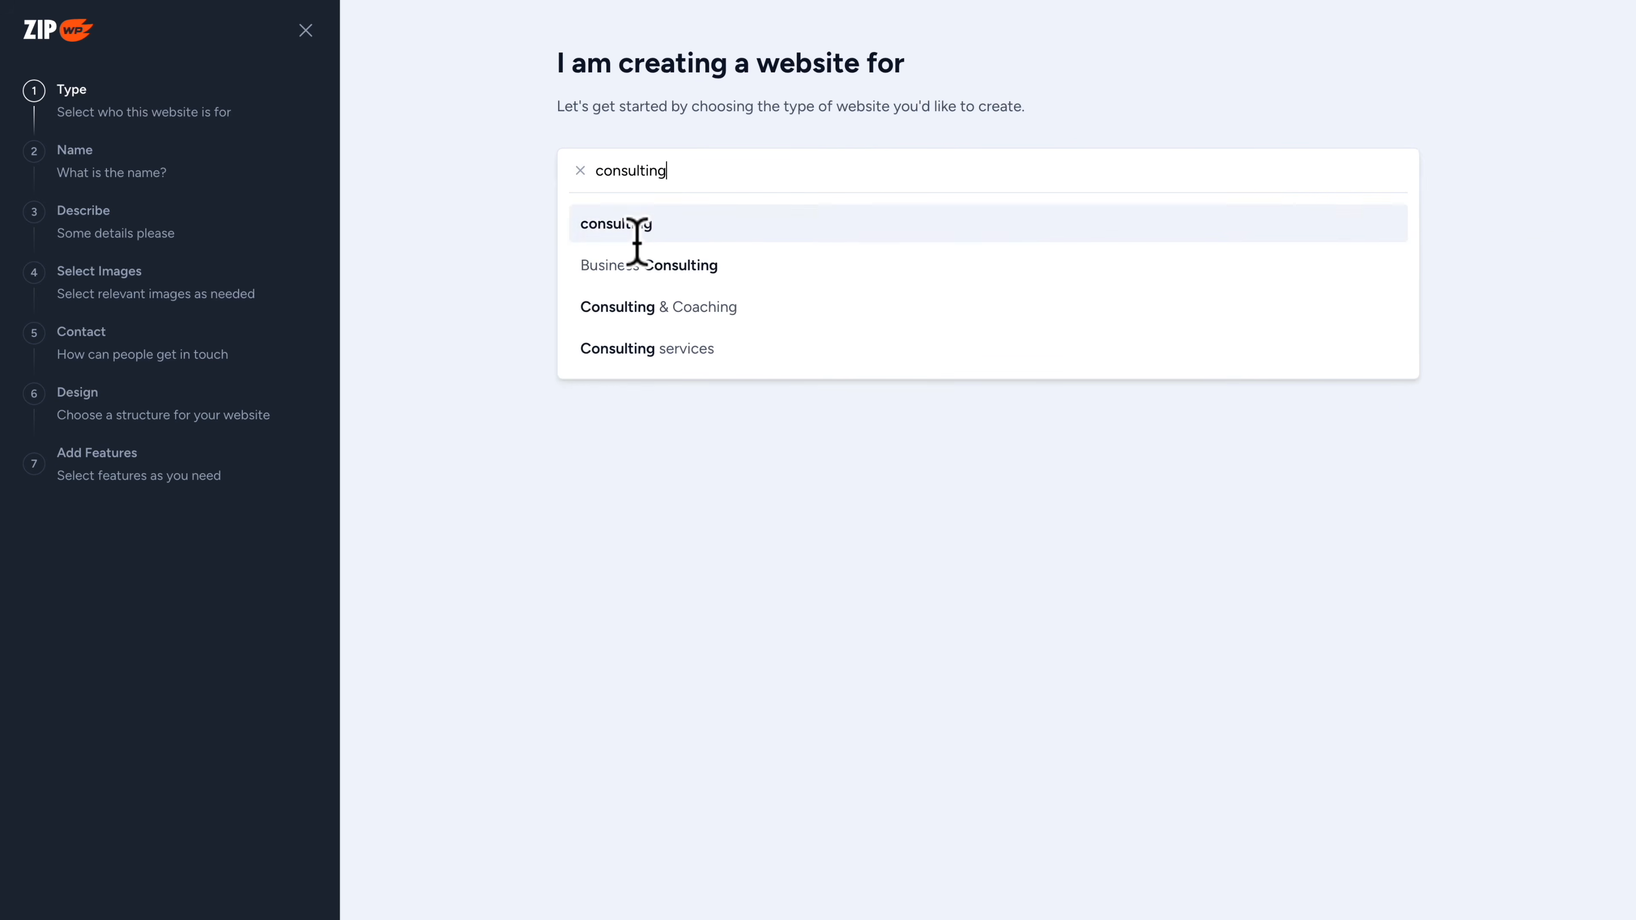
click(604, 270)
click(626, 287)
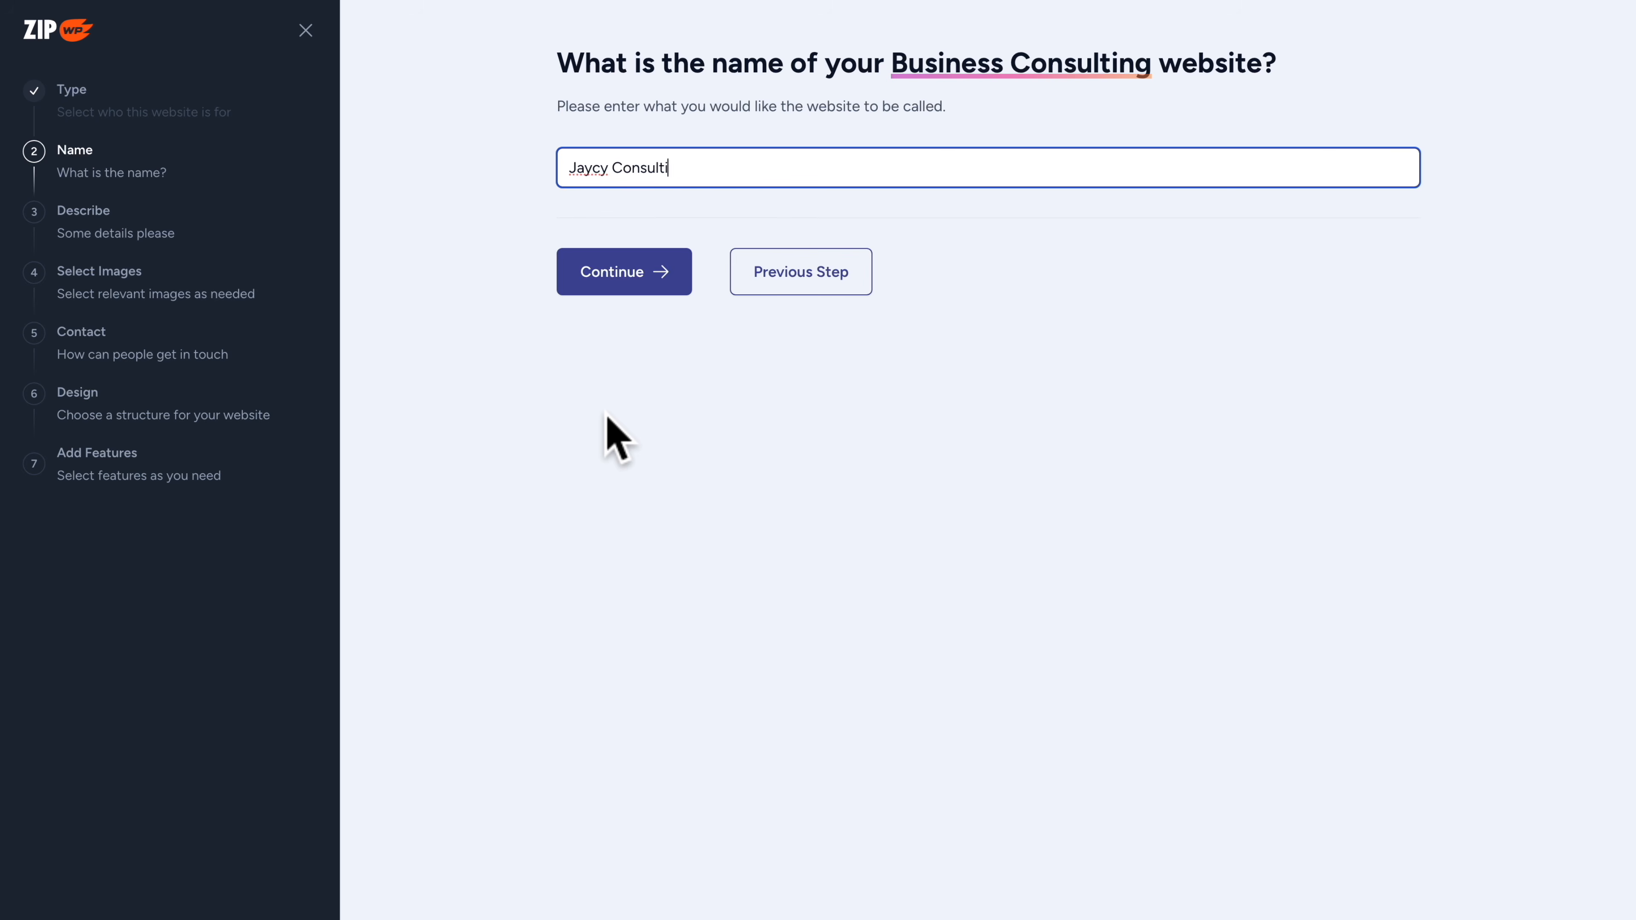
Name the website Jaycy Consulting and describe it as a consultancy helping professionals monetize their knowledge and become consultants
click(618, 280)
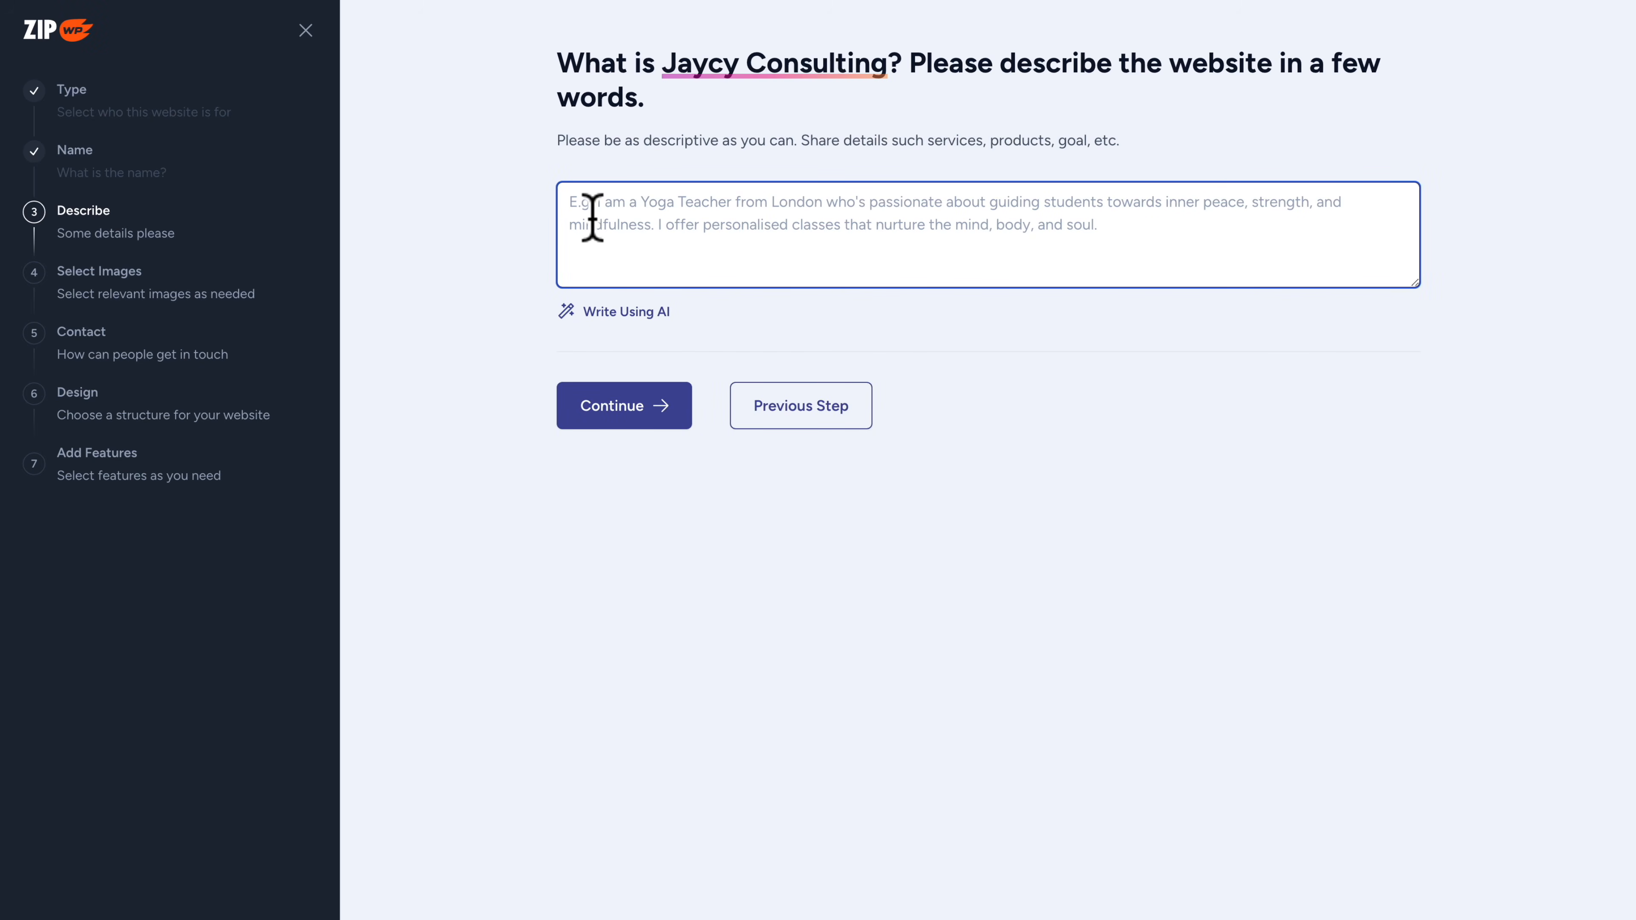
text(Jaycy Consulting is a consulting form created by Jaycy, a consultant that helps professionals monetize their knowledge and become consultants.)
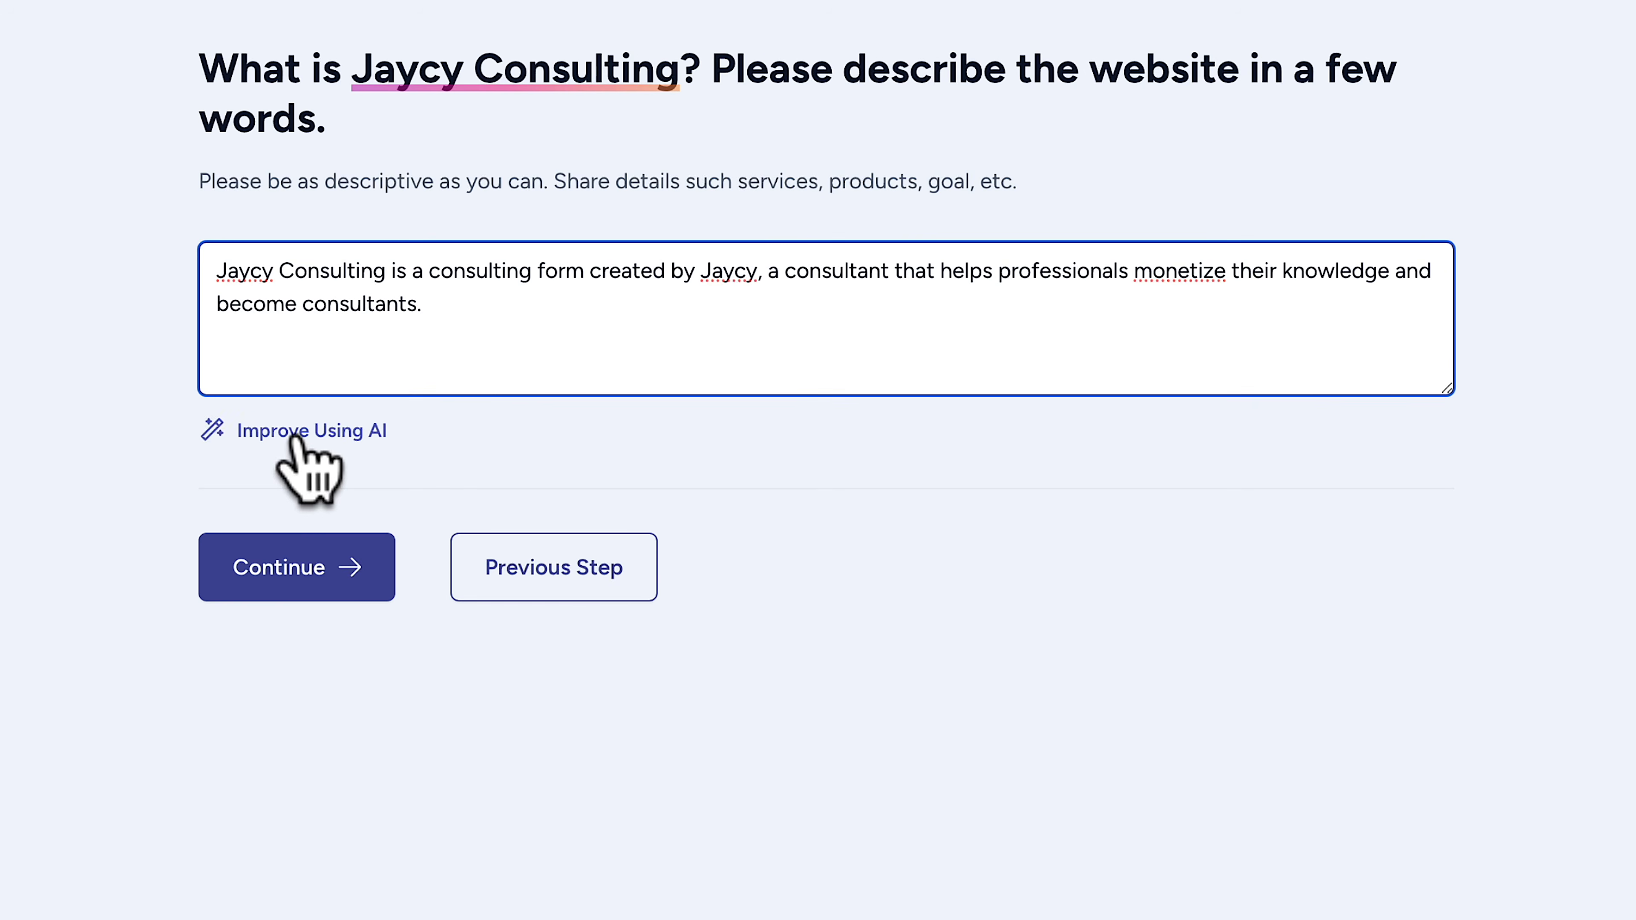
click(296, 432)
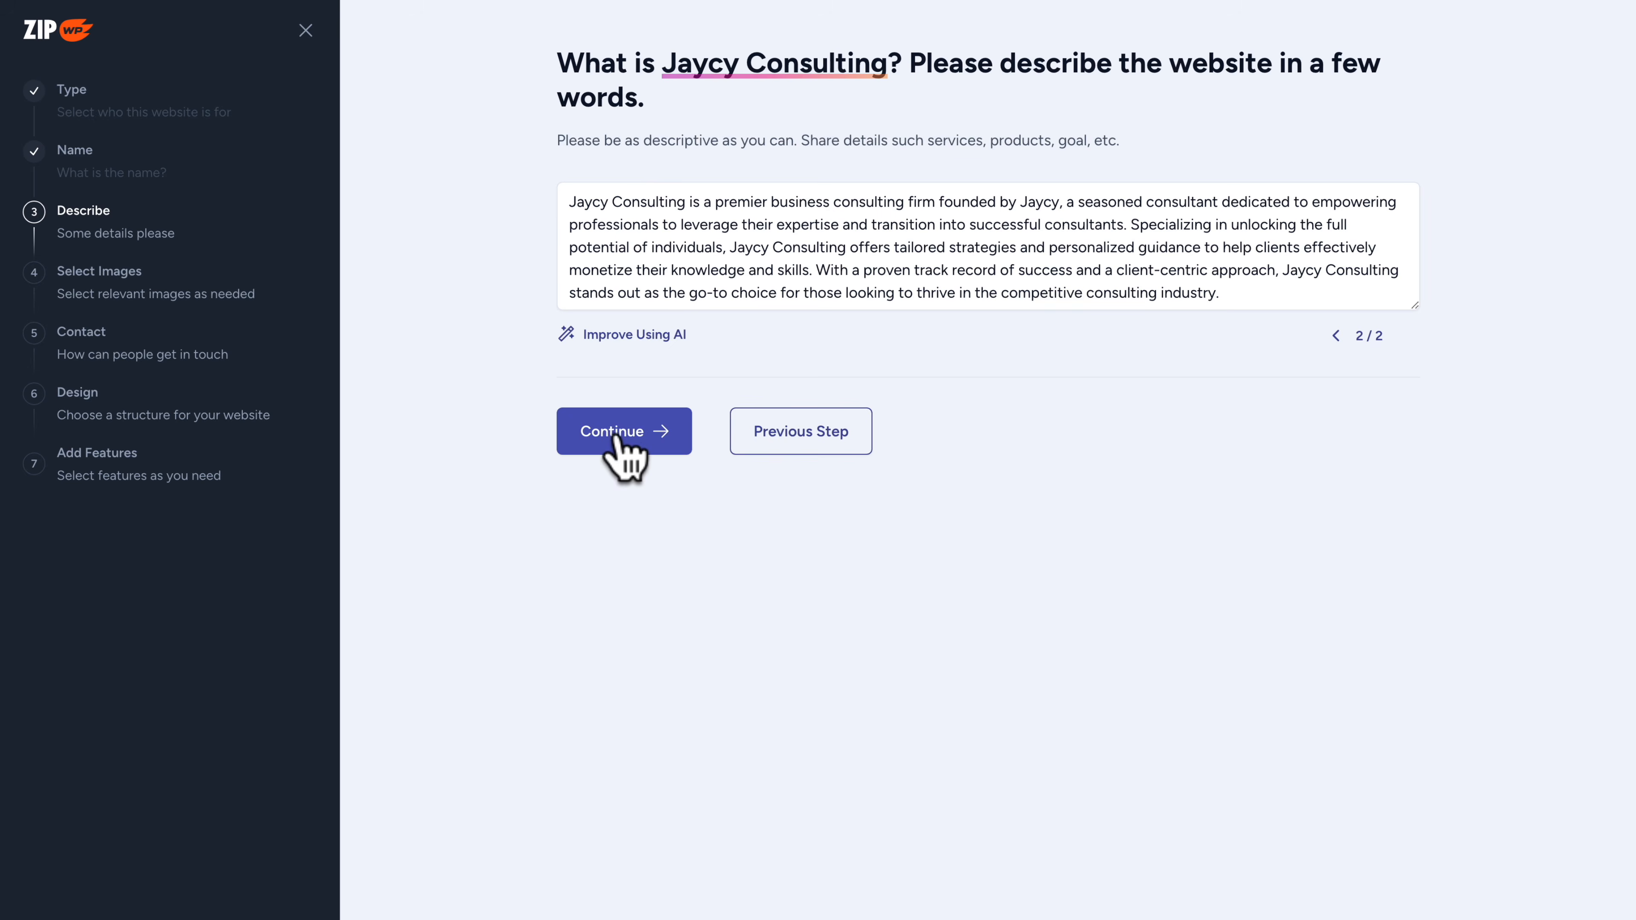
click(615, 438)
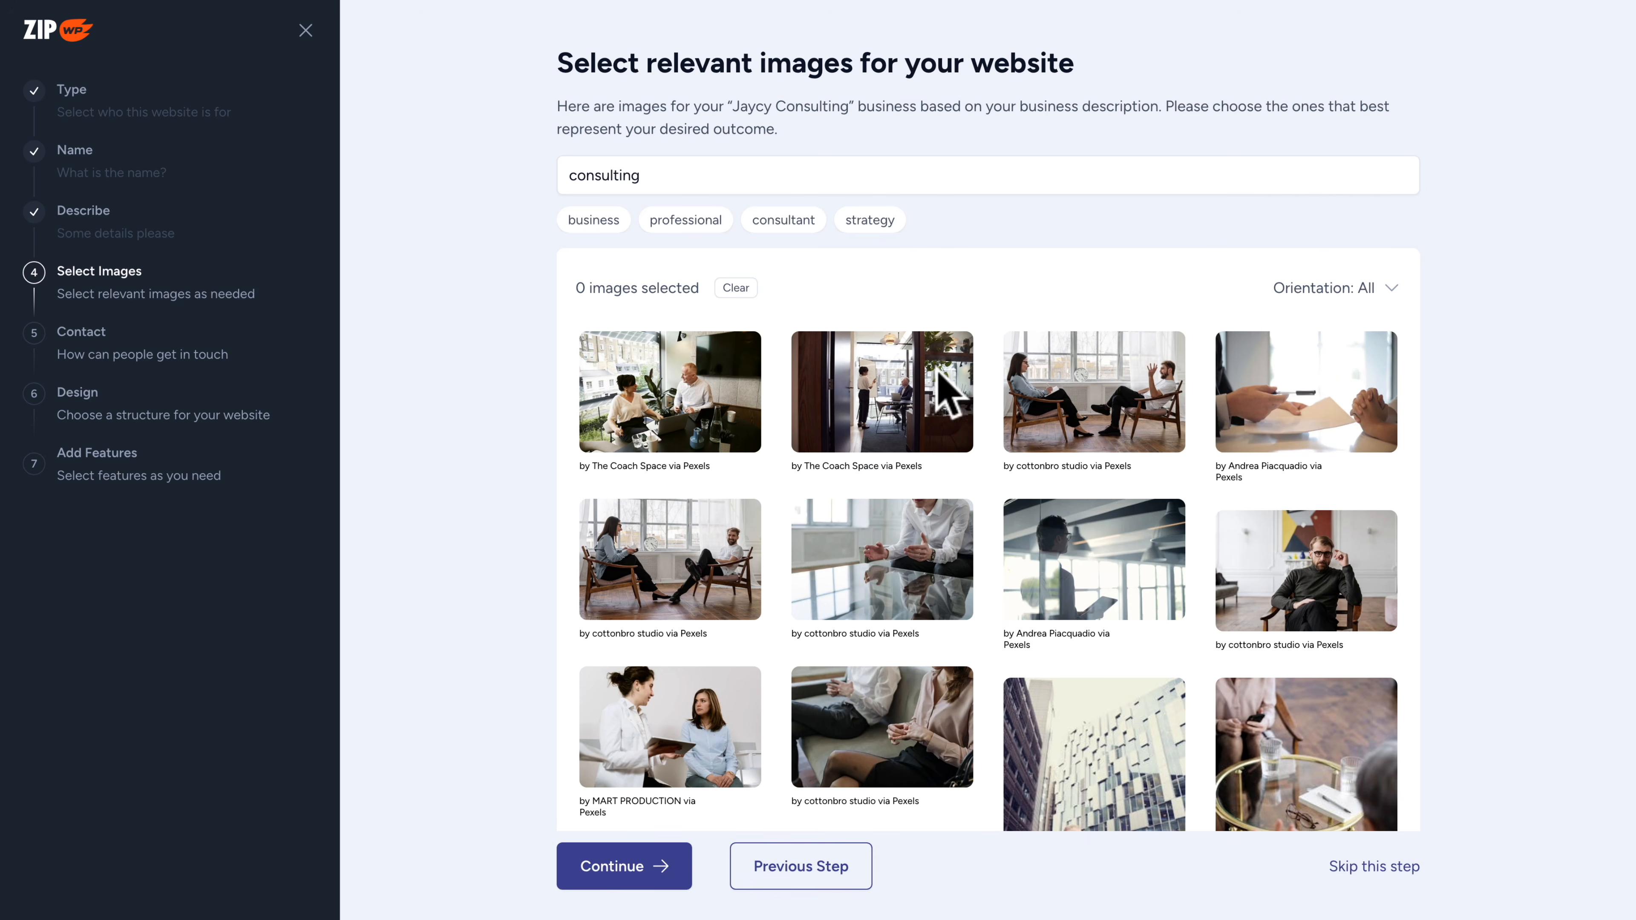
Choose four website images: two people in chairs, the man with glasses, hands at the glass table, and two people on a sofa
click(1056, 402)
click(1272, 573)
click(898, 587)
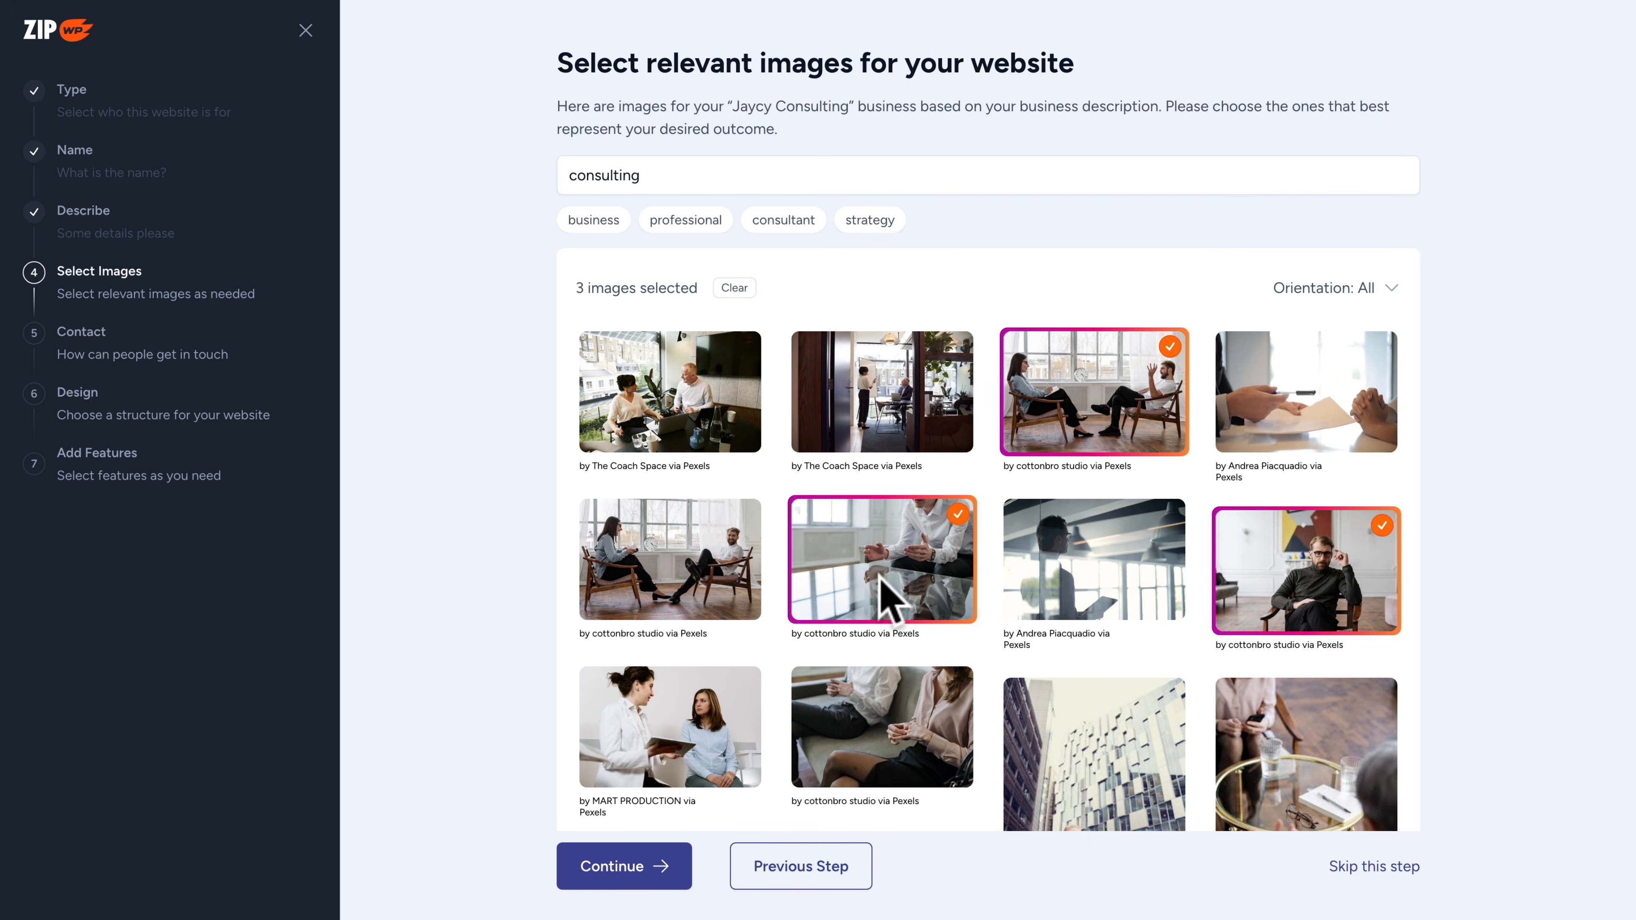
click(854, 723)
scroll(860, 732, down, 6)
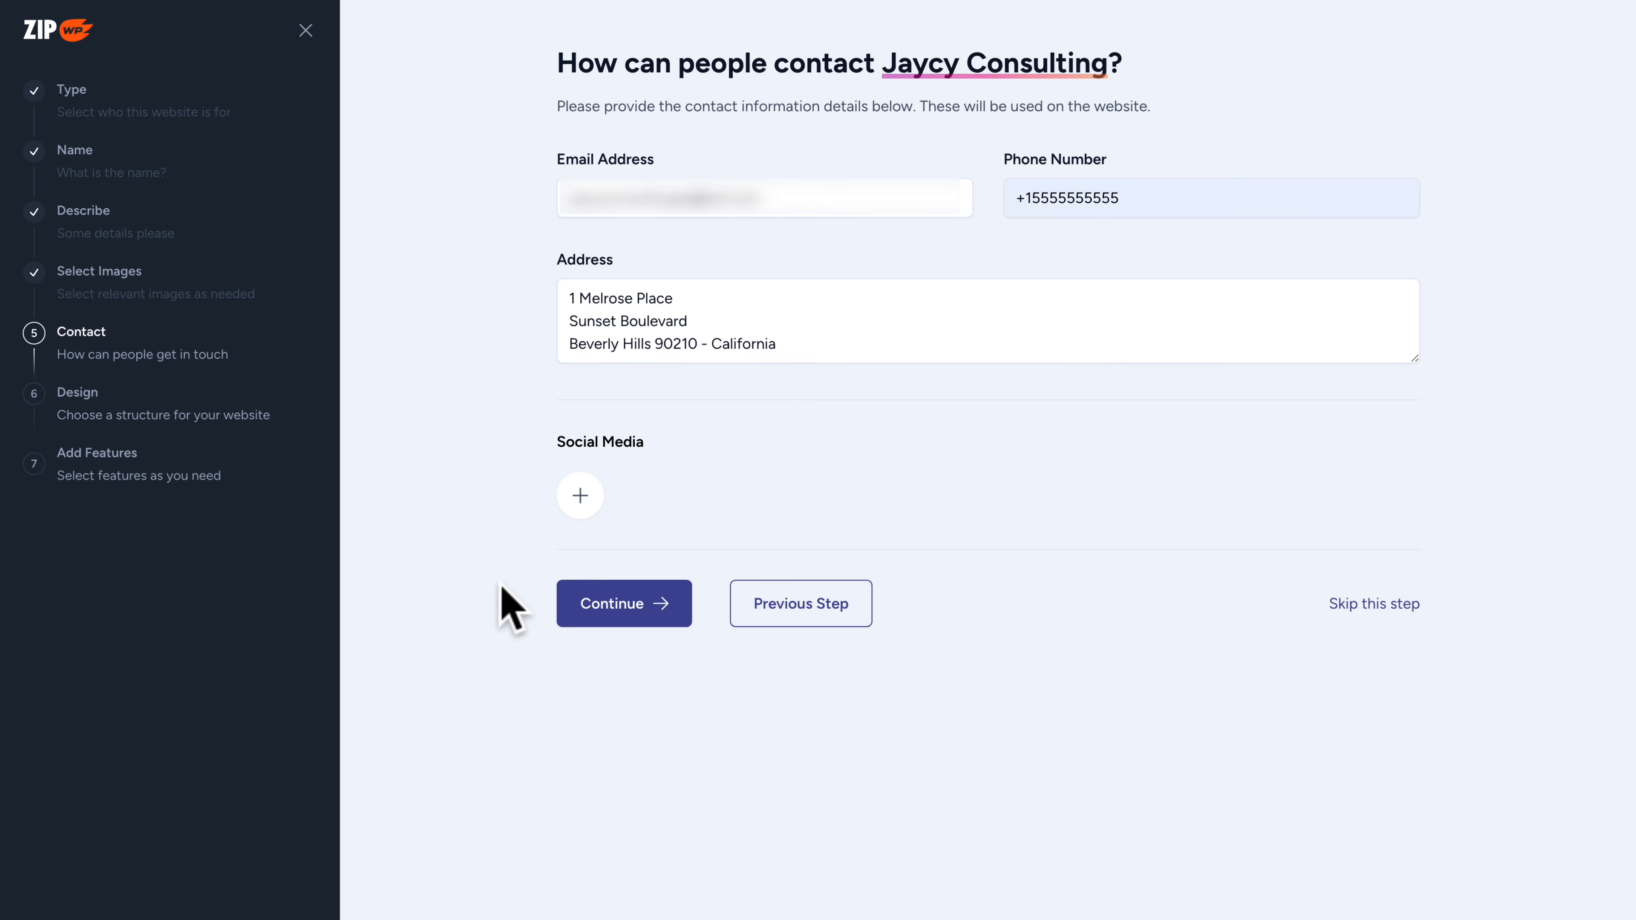
Check the available social media options and accept the contact details without adding a social profile
click(571, 506)
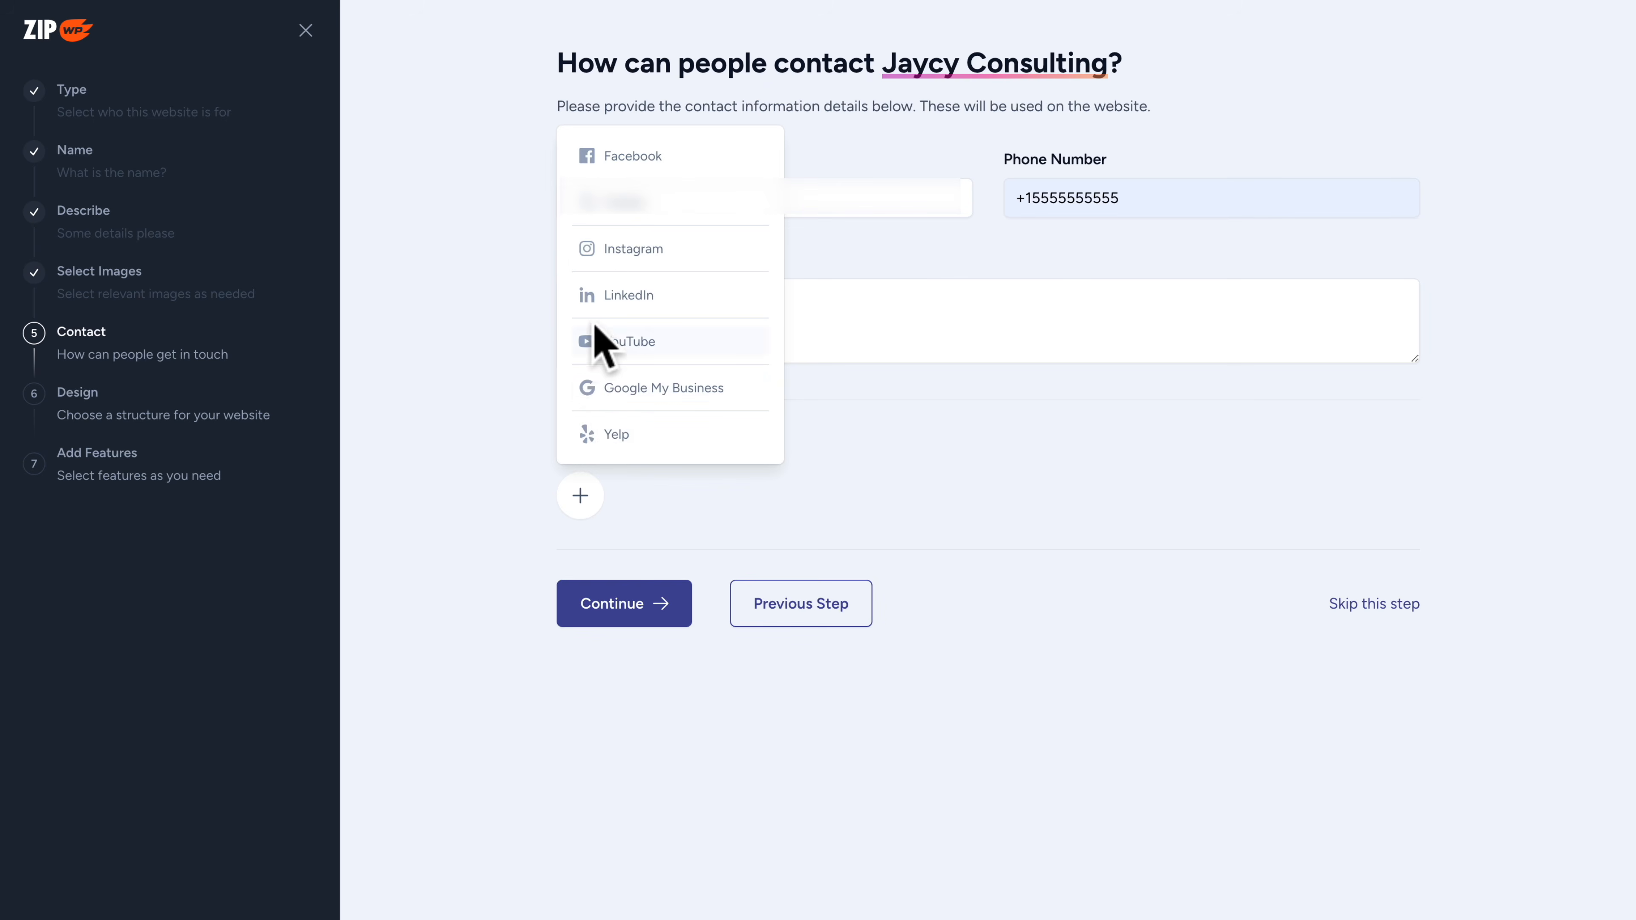
click(488, 551)
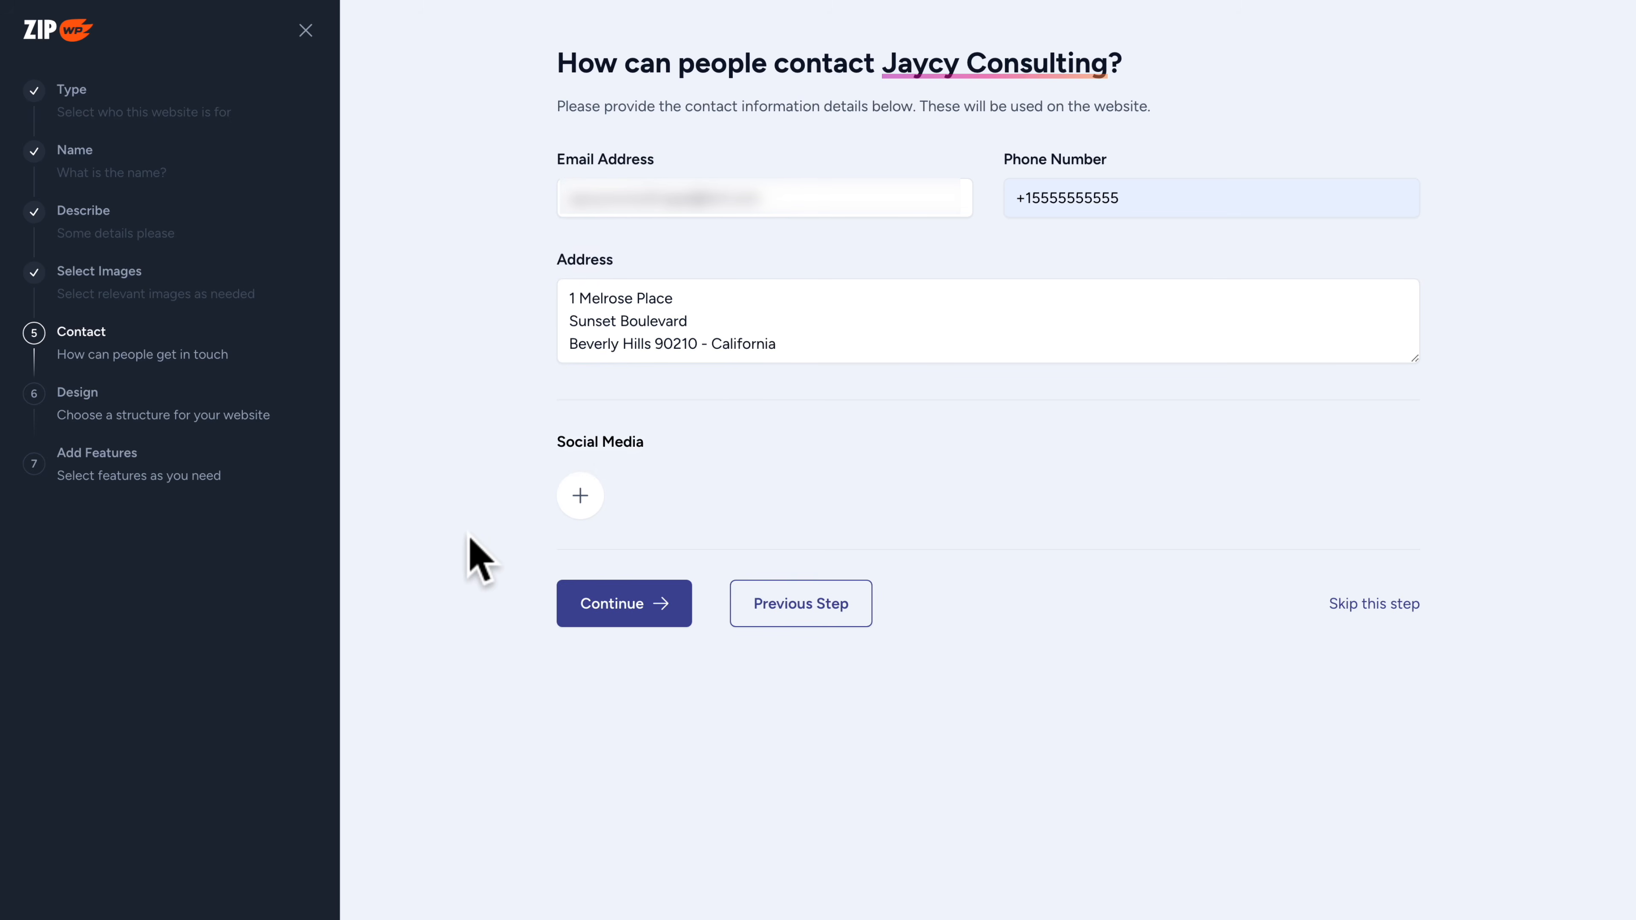
click(620, 610)
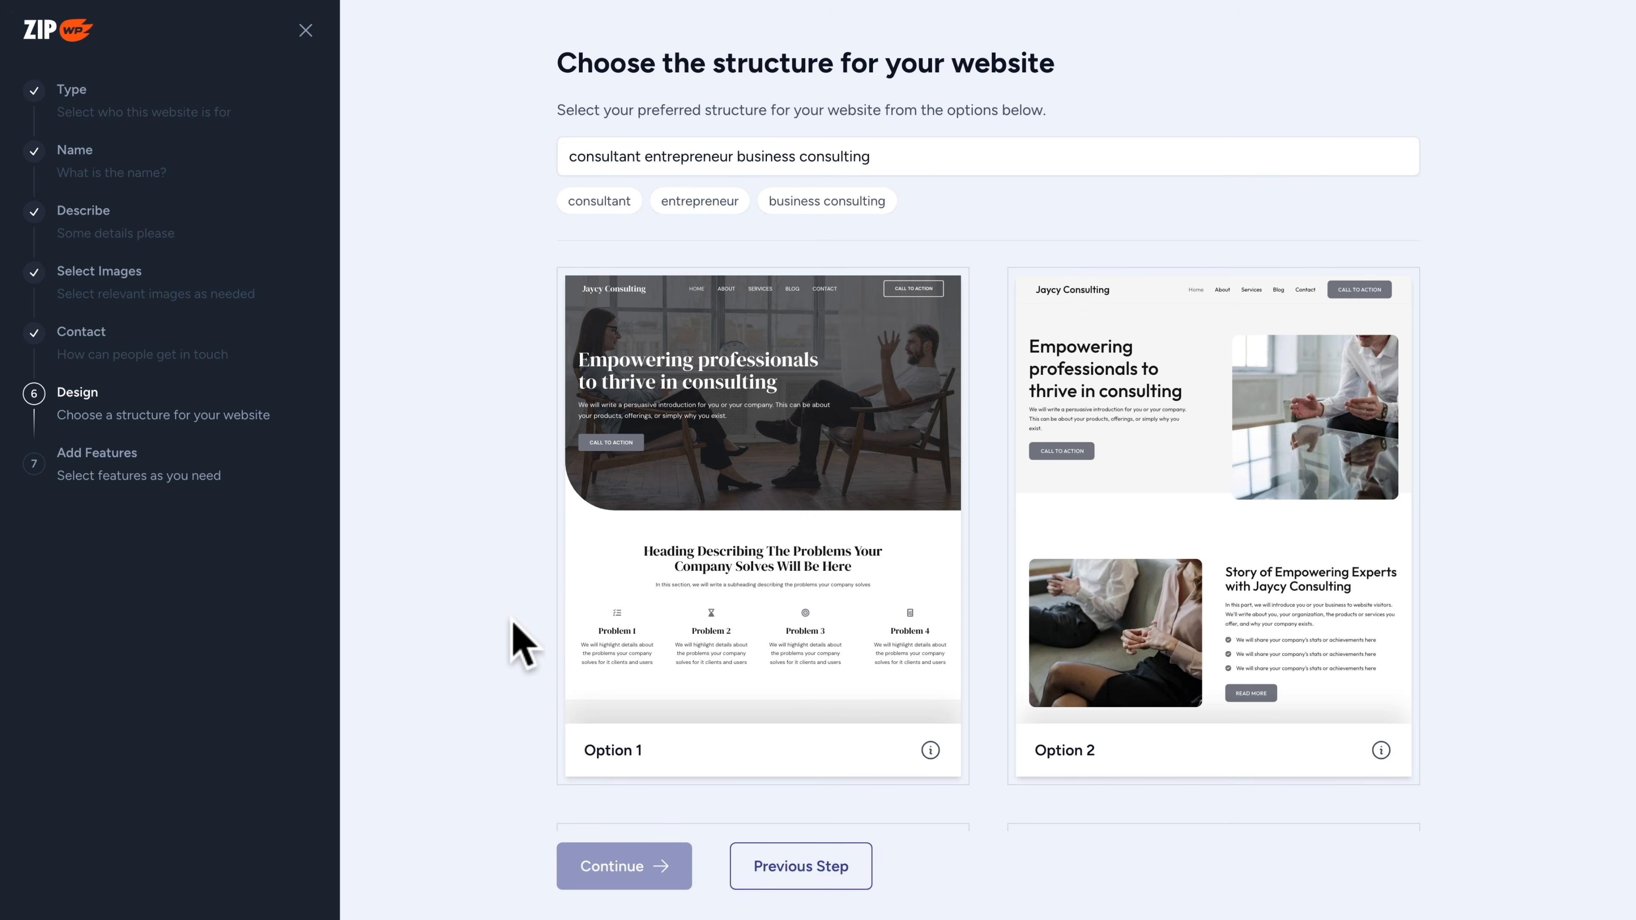
Browse the proposed website structures and choose Option 5 as the design
scroll(504, 674, down, 10)
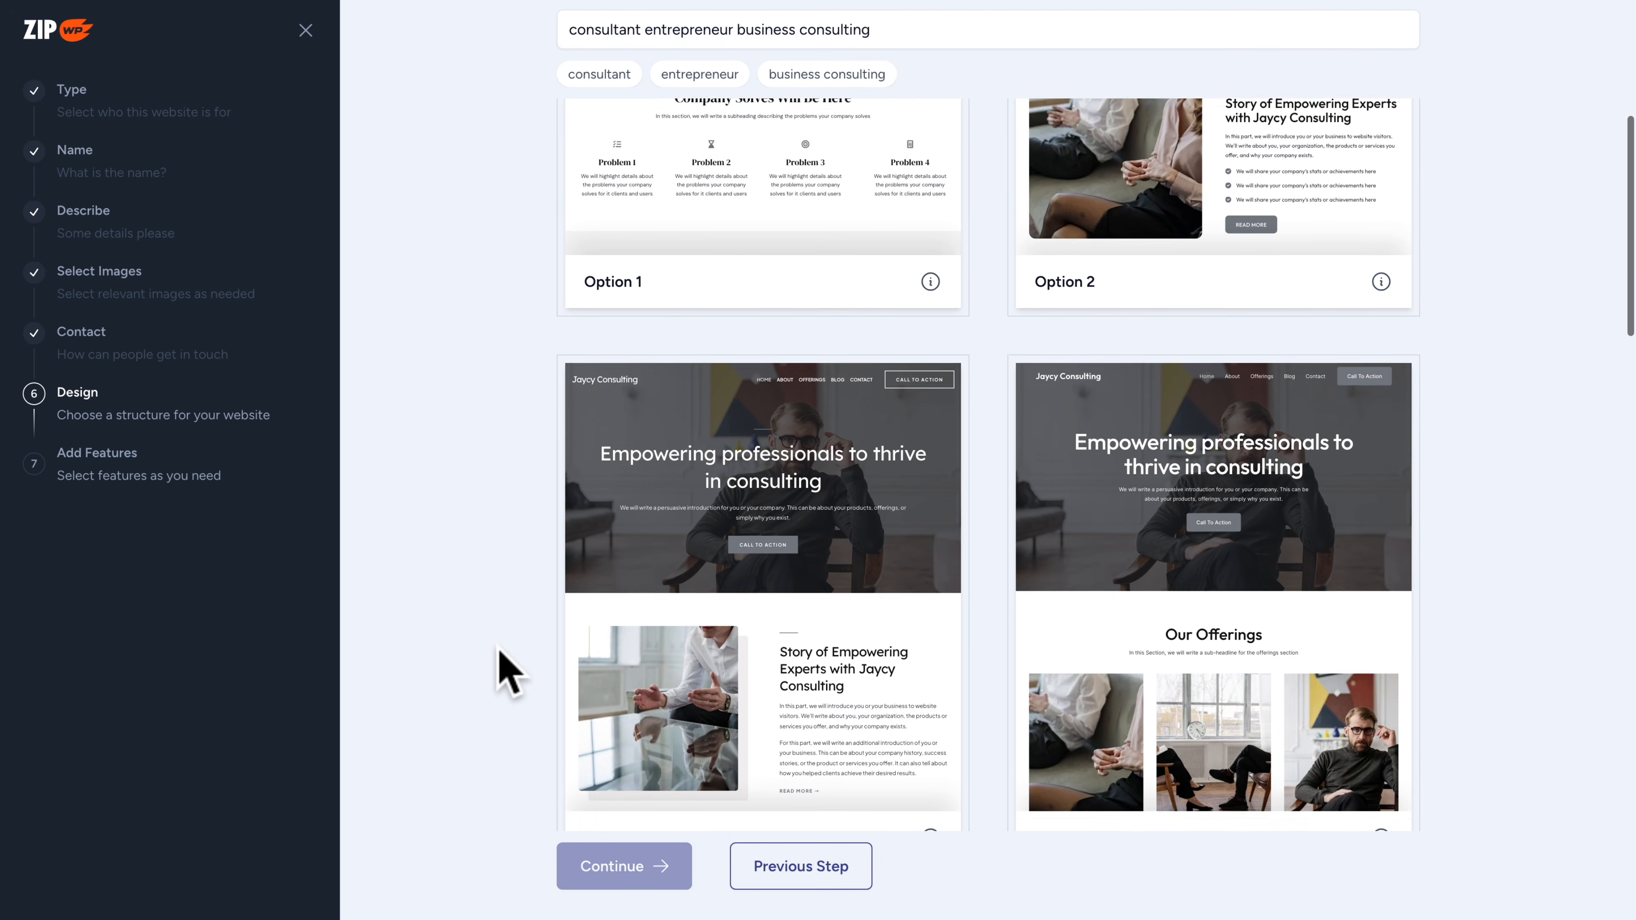
scroll(500, 664, down, 7)
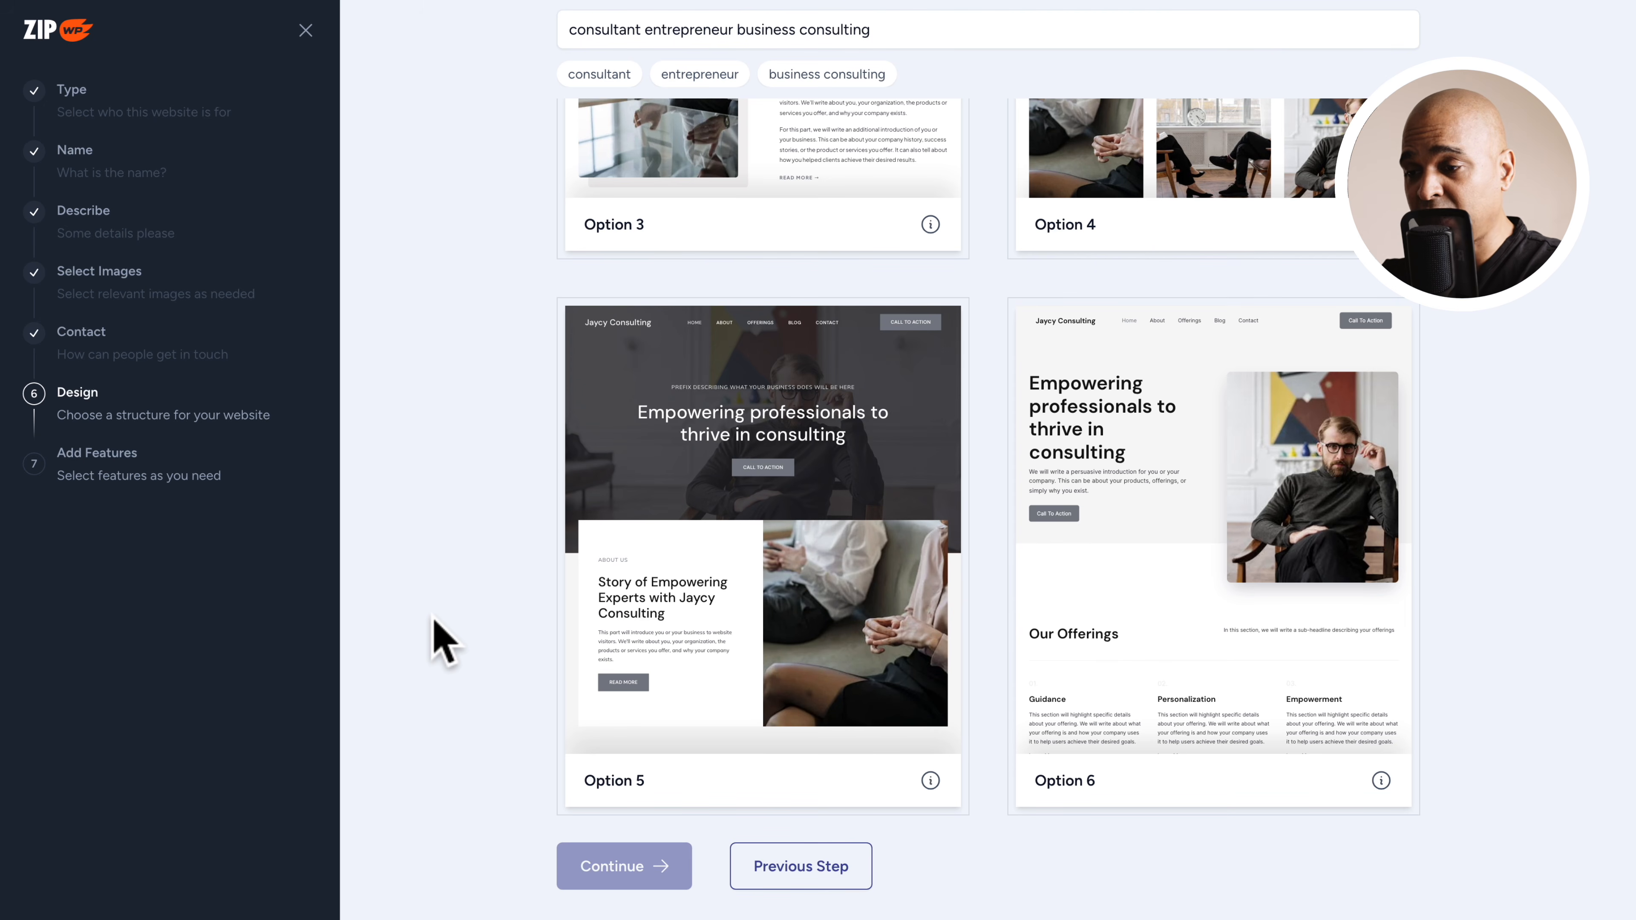
click(705, 548)
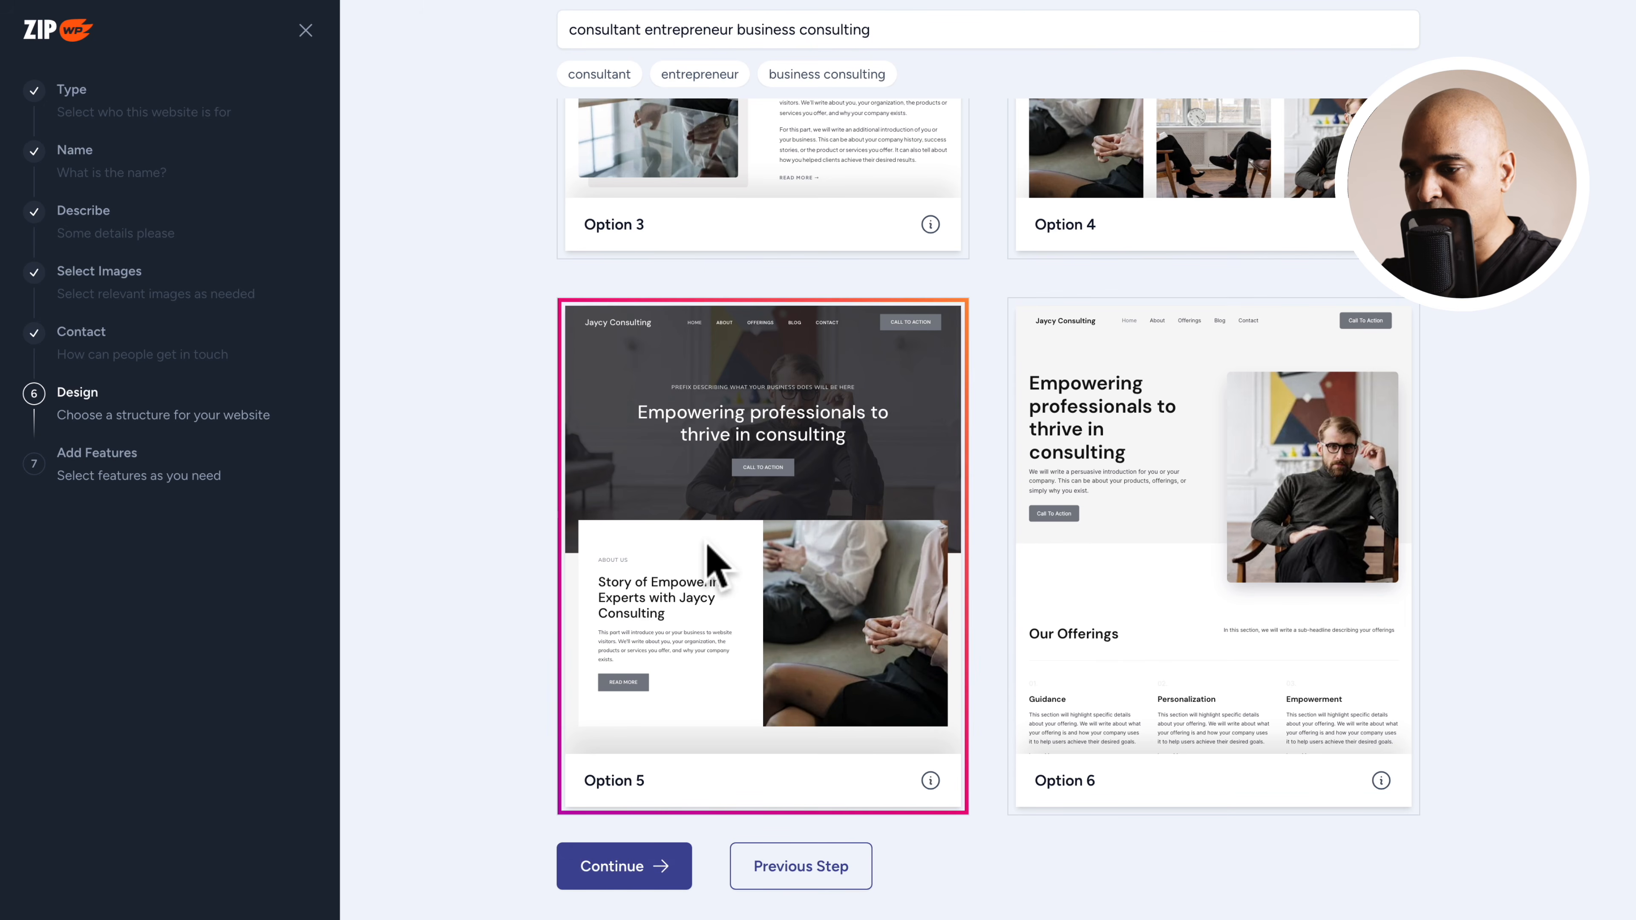
click(628, 876)
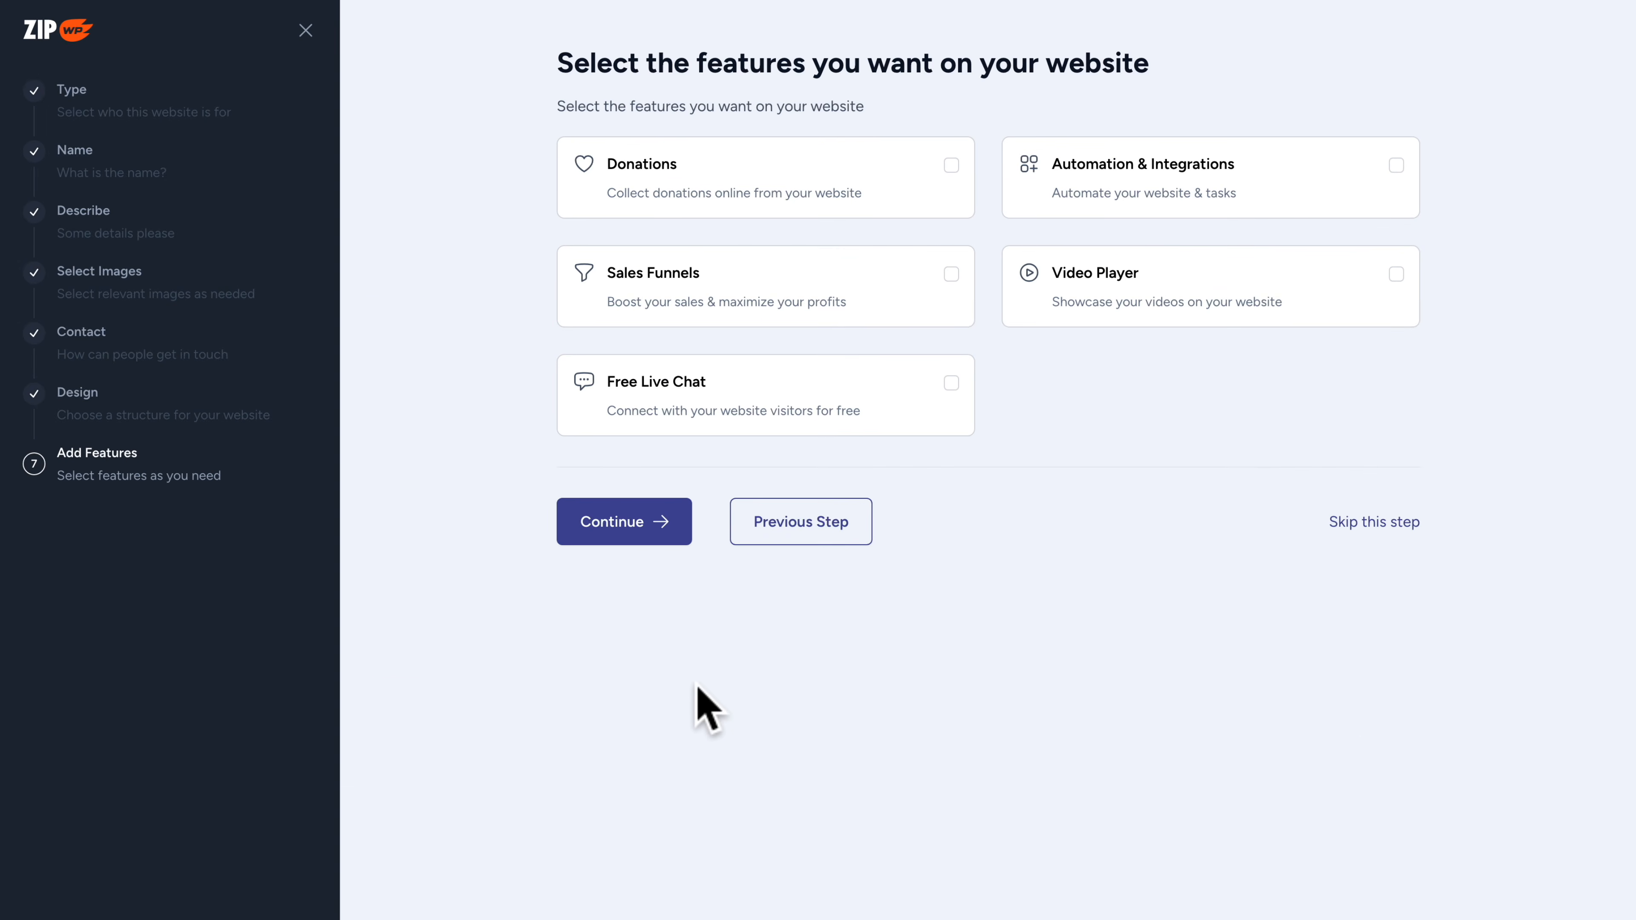
Generate the website without any optional features and open the finished site for customization
click(619, 527)
click(741, 653)
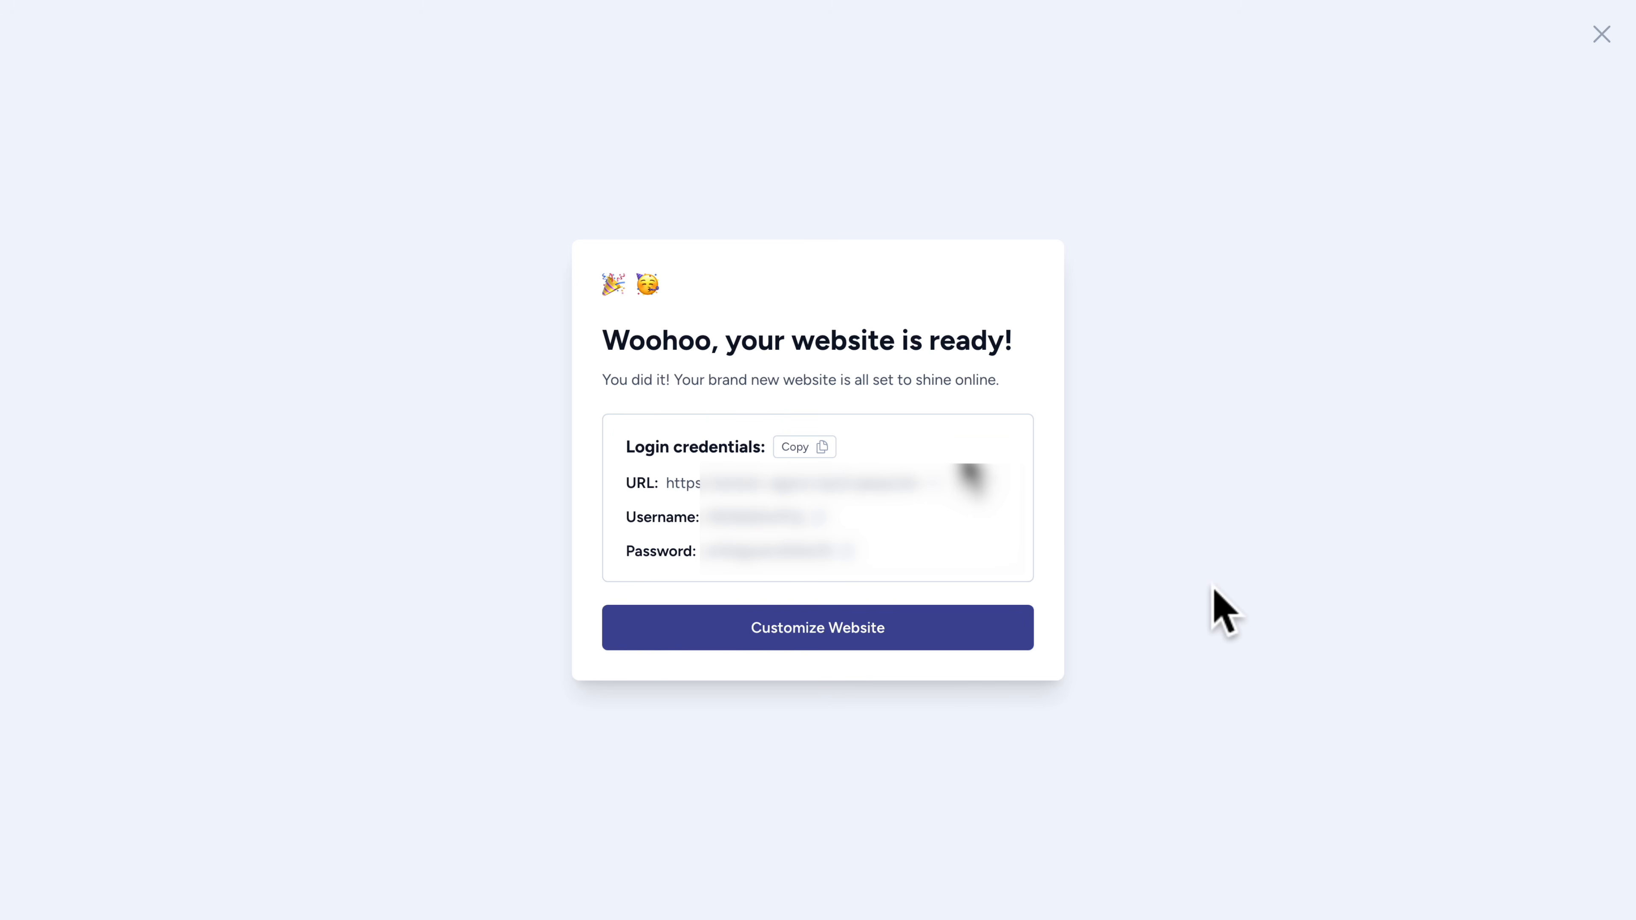
click(921, 635)
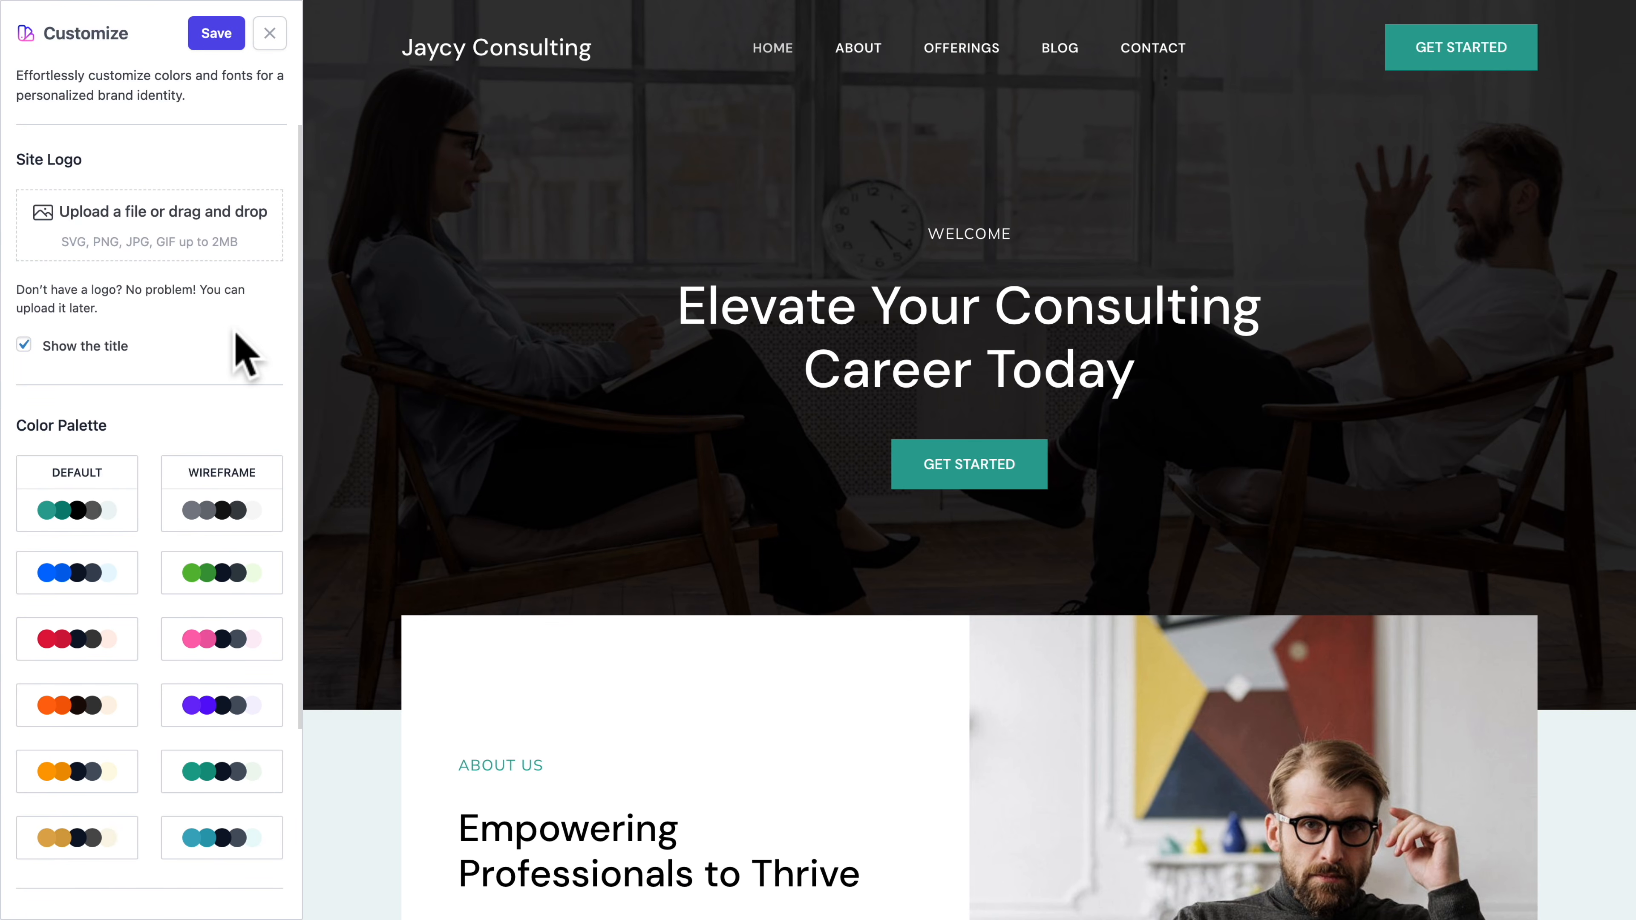
Hide the site title and upload all image files from the _assets folder through the site logo upload
click(24, 346)
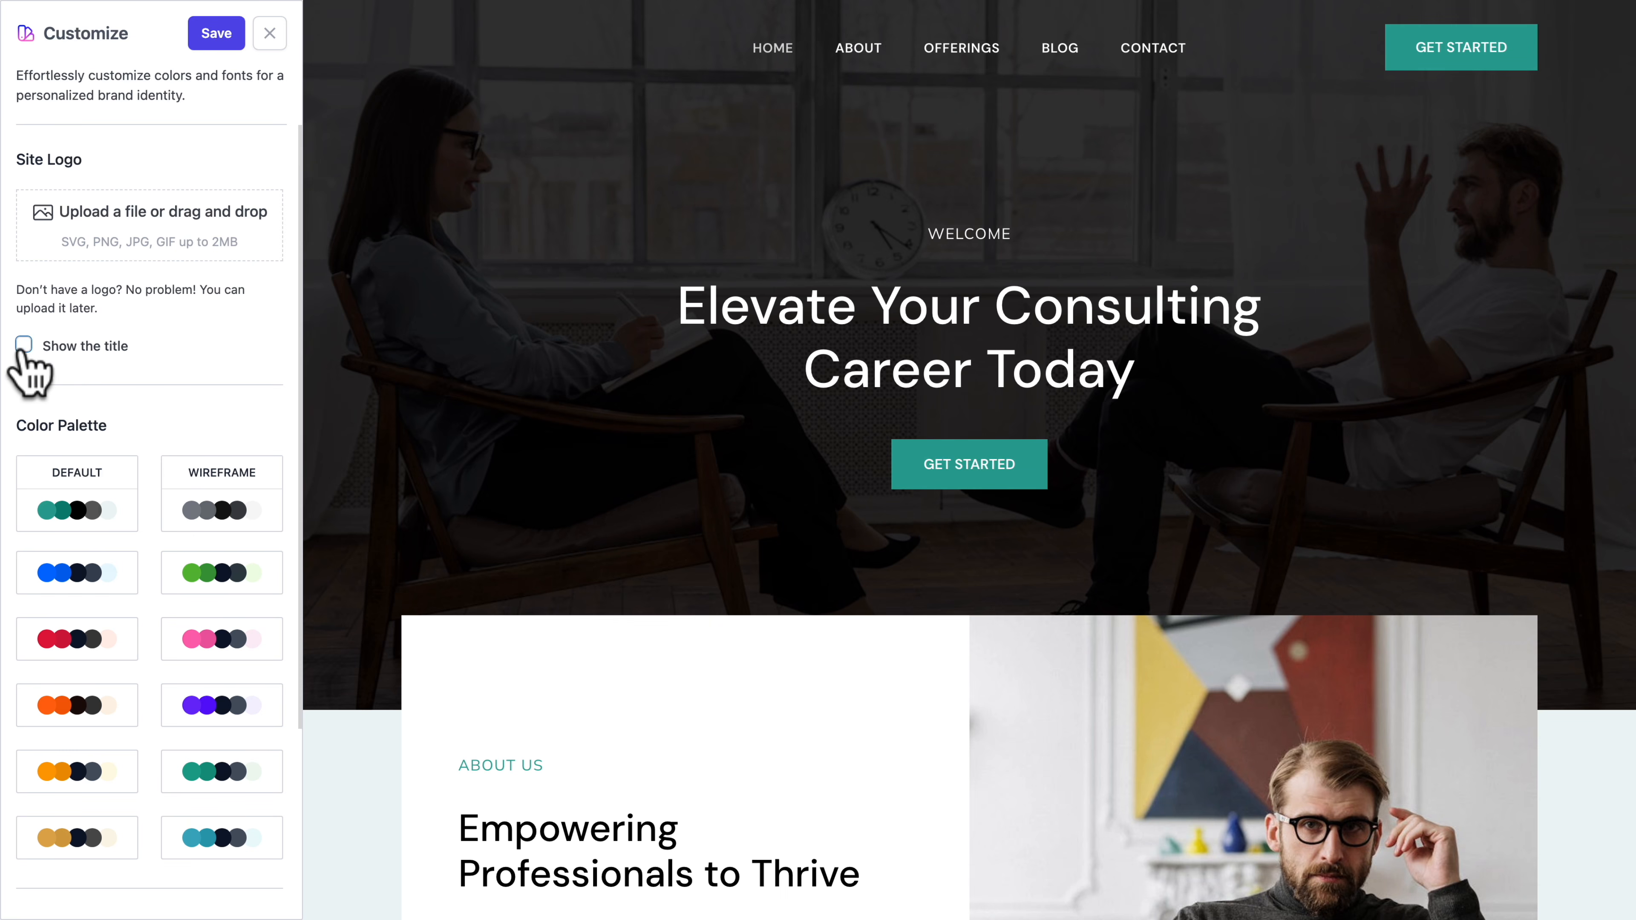
click(116, 233)
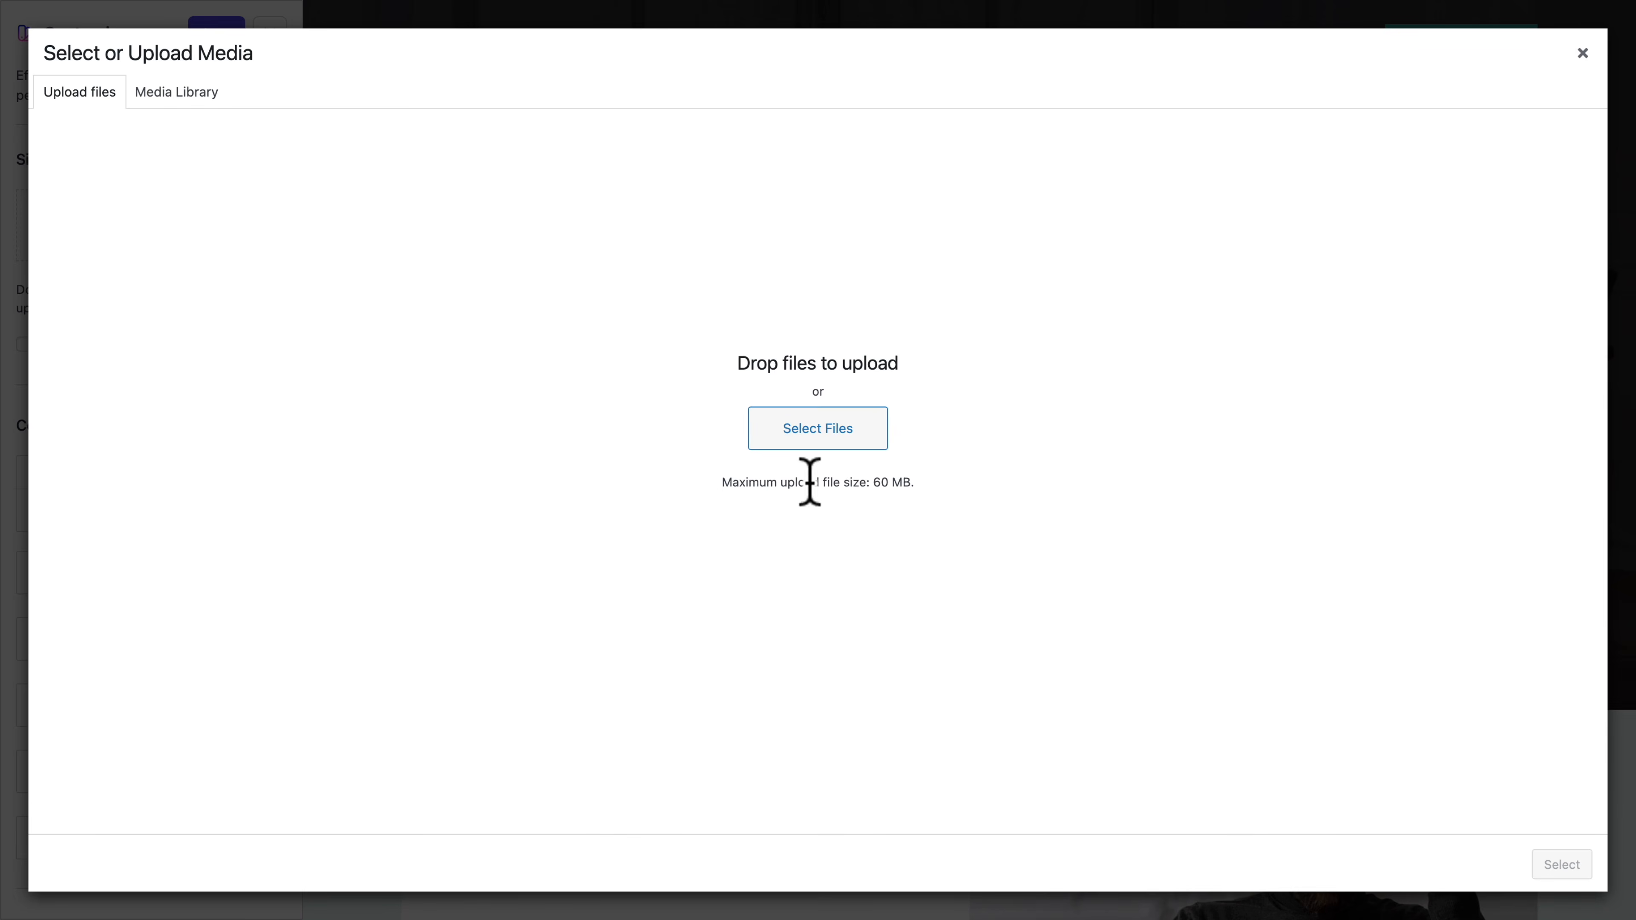
click(816, 427)
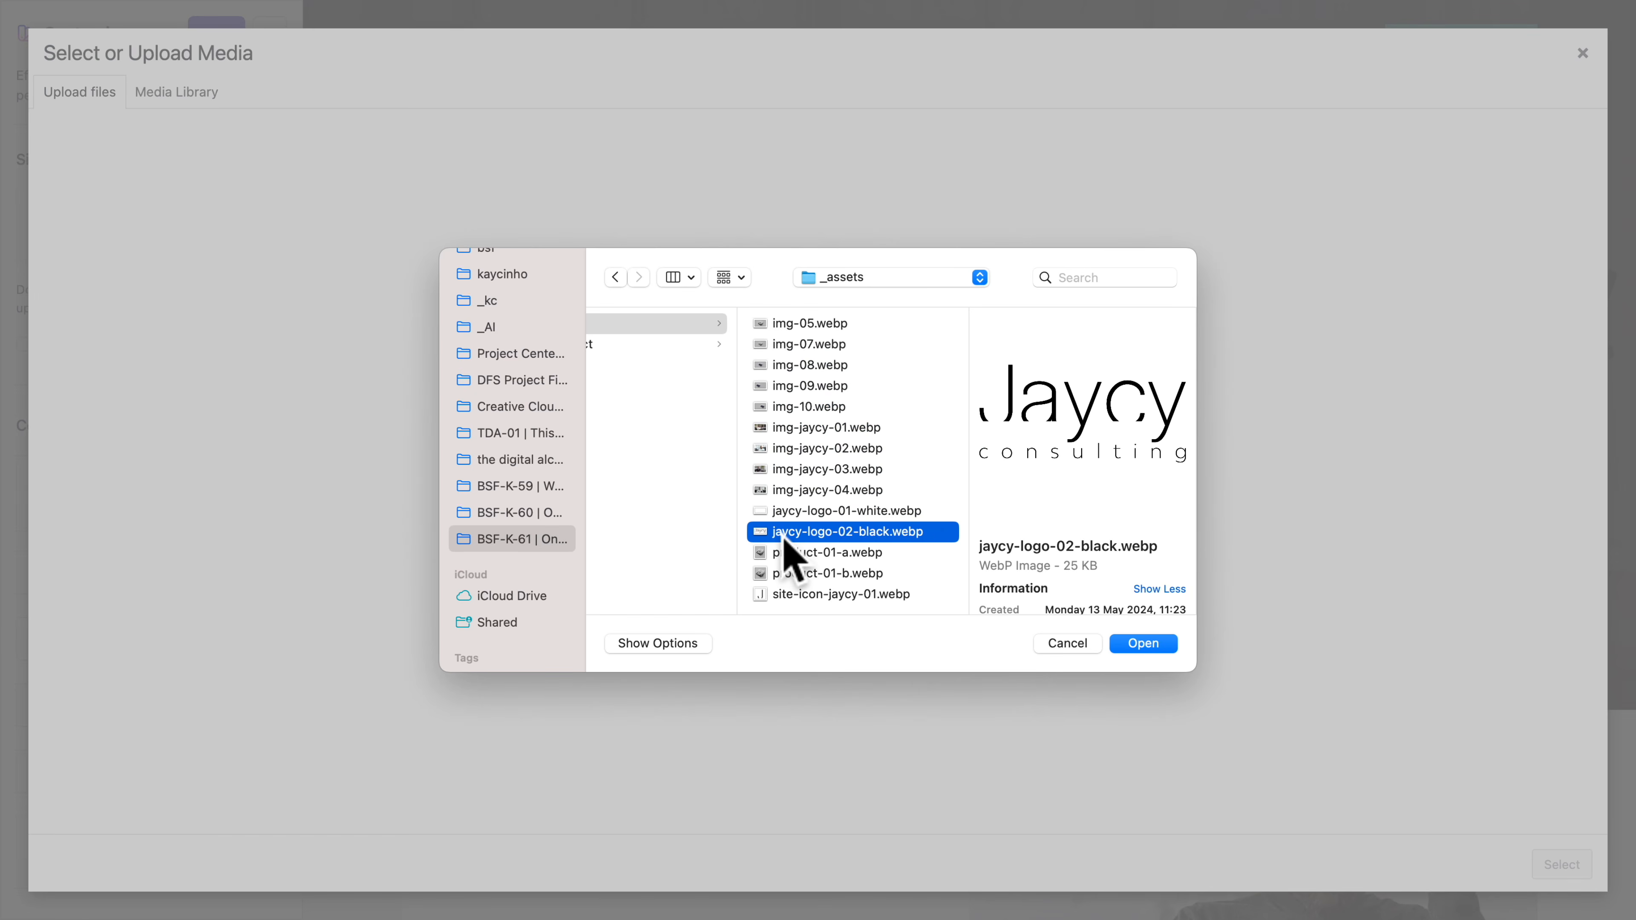
click(786, 323)
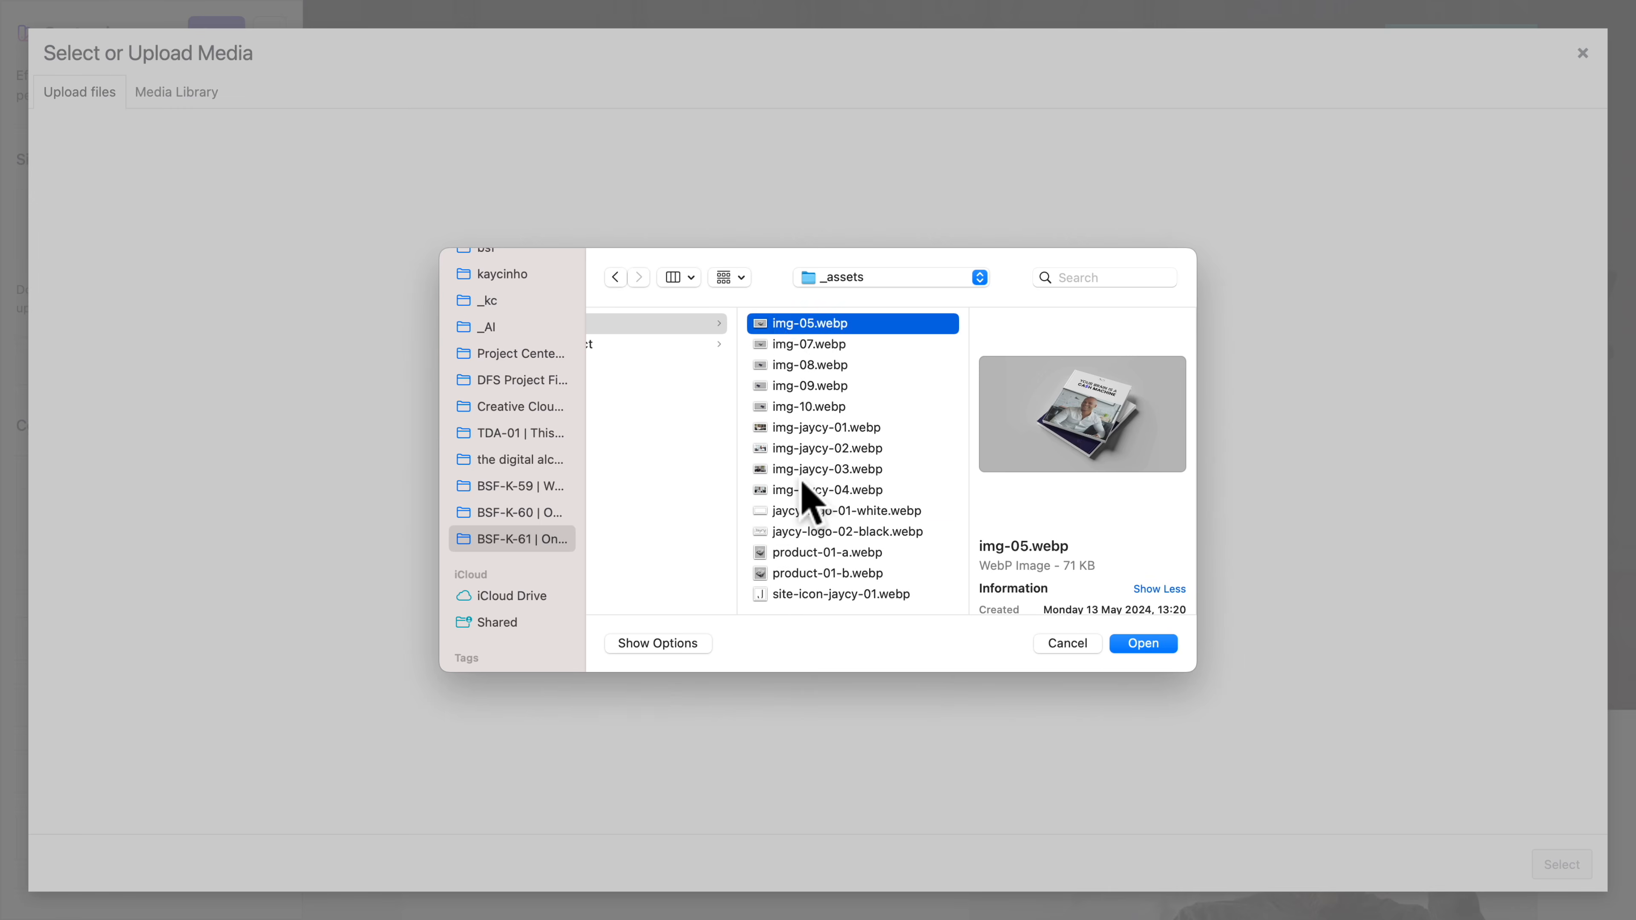
shift+click(798, 593)
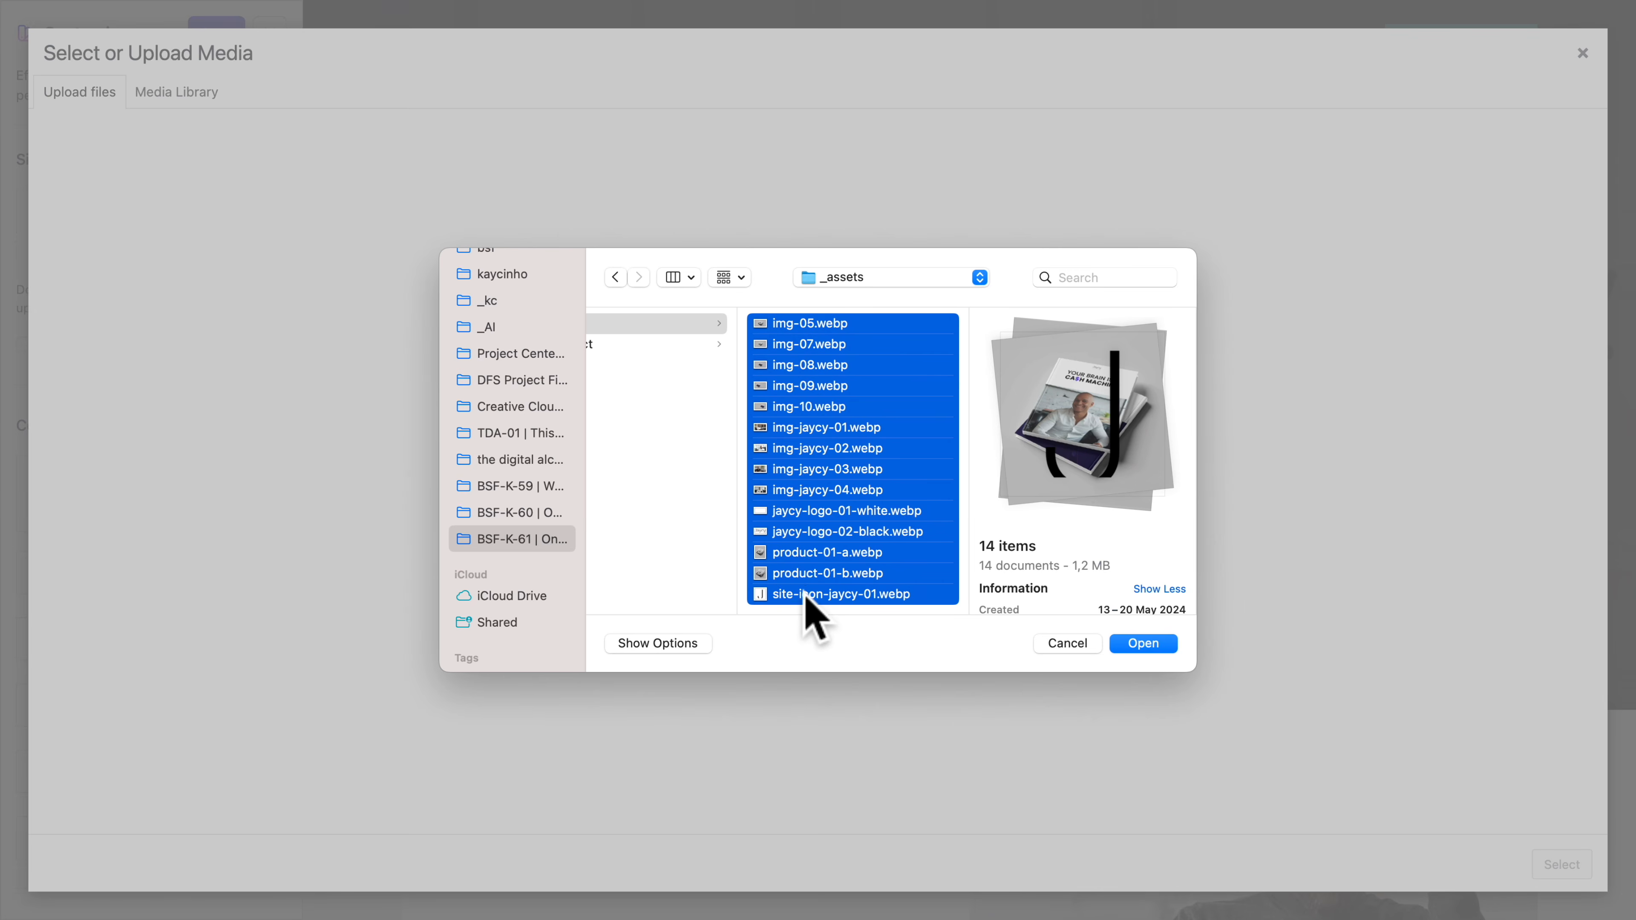
click(1143, 643)
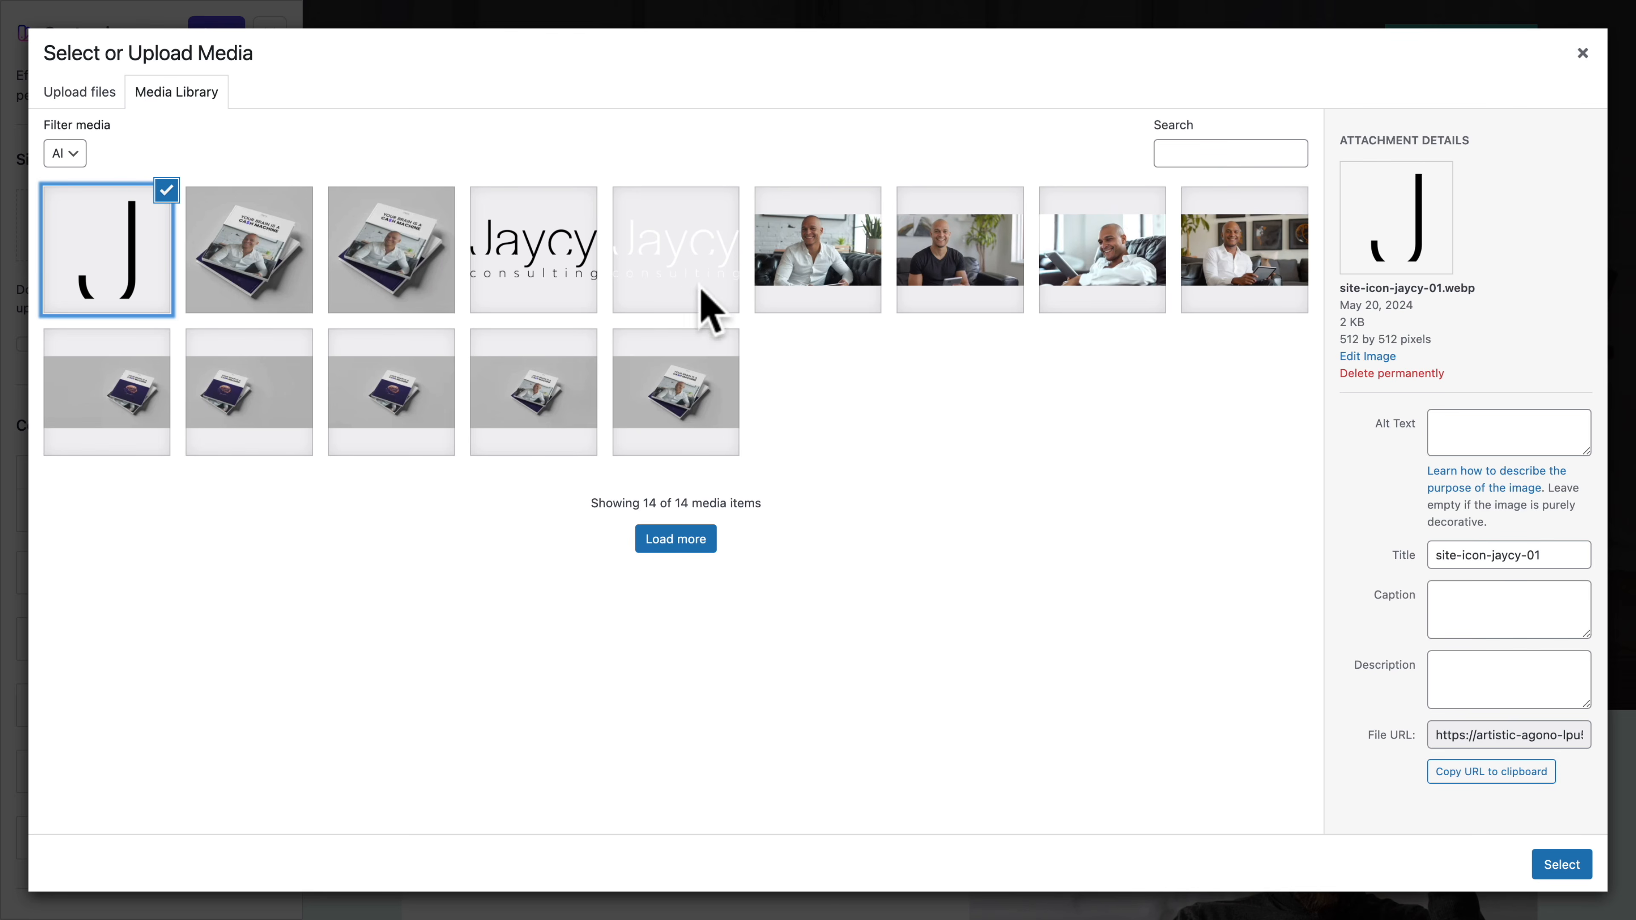
Set jaycy-logo-01-white.webp as the site logo
click(694, 296)
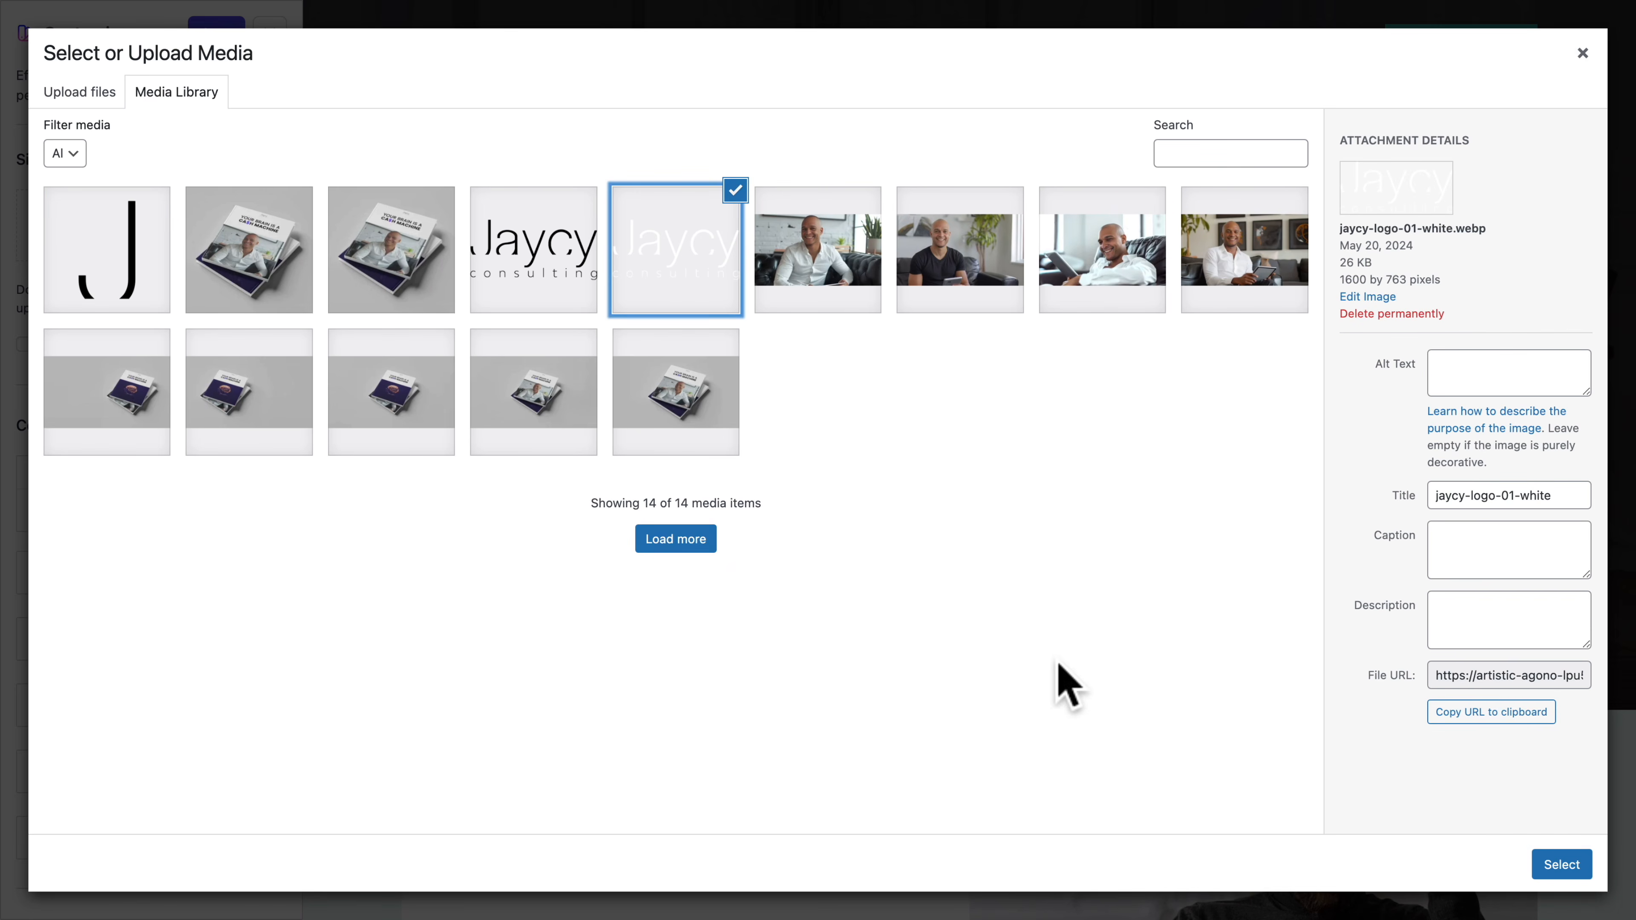
click(1564, 866)
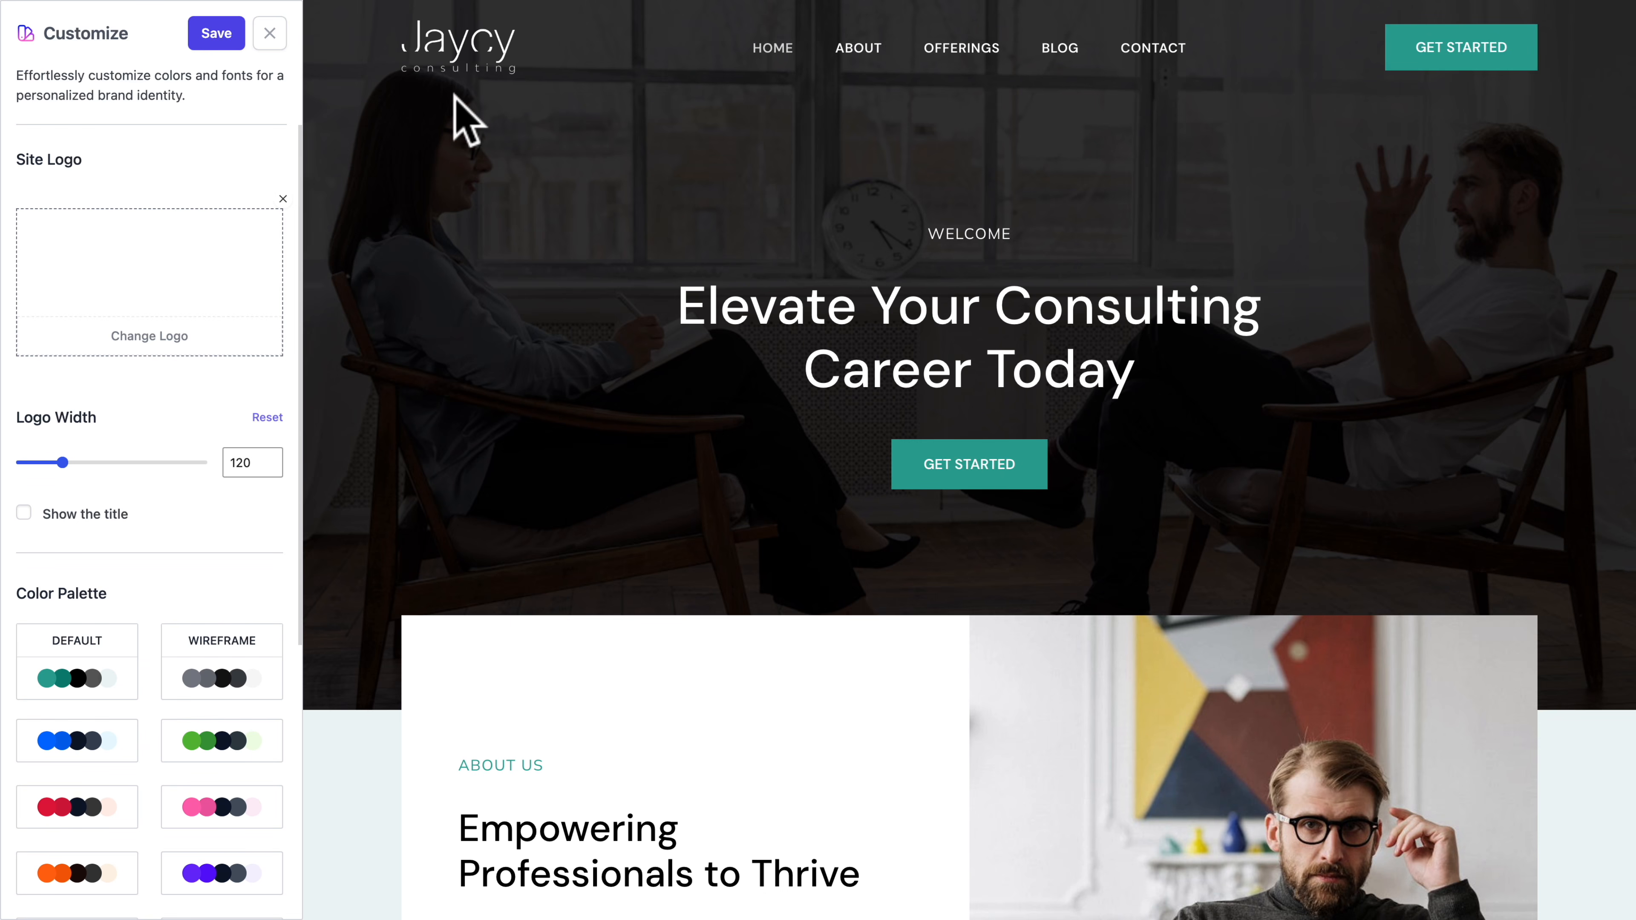
Apply the purple color palette and the third font pair in the first row to the site, and save the customization
scroll(206, 619, down, 5)
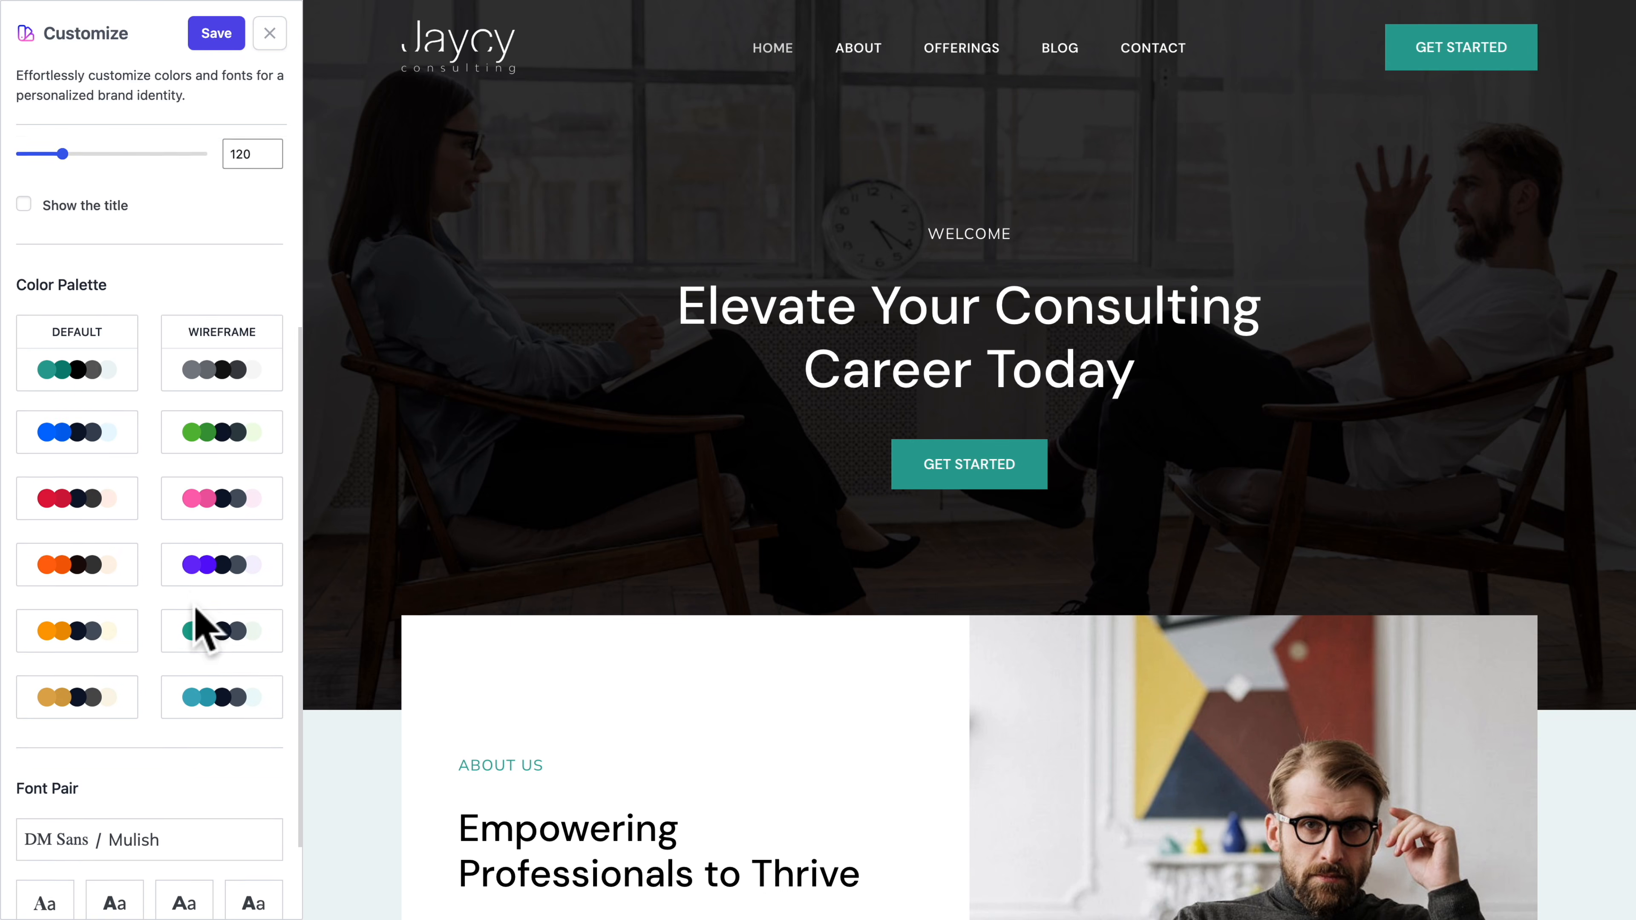
click(209, 544)
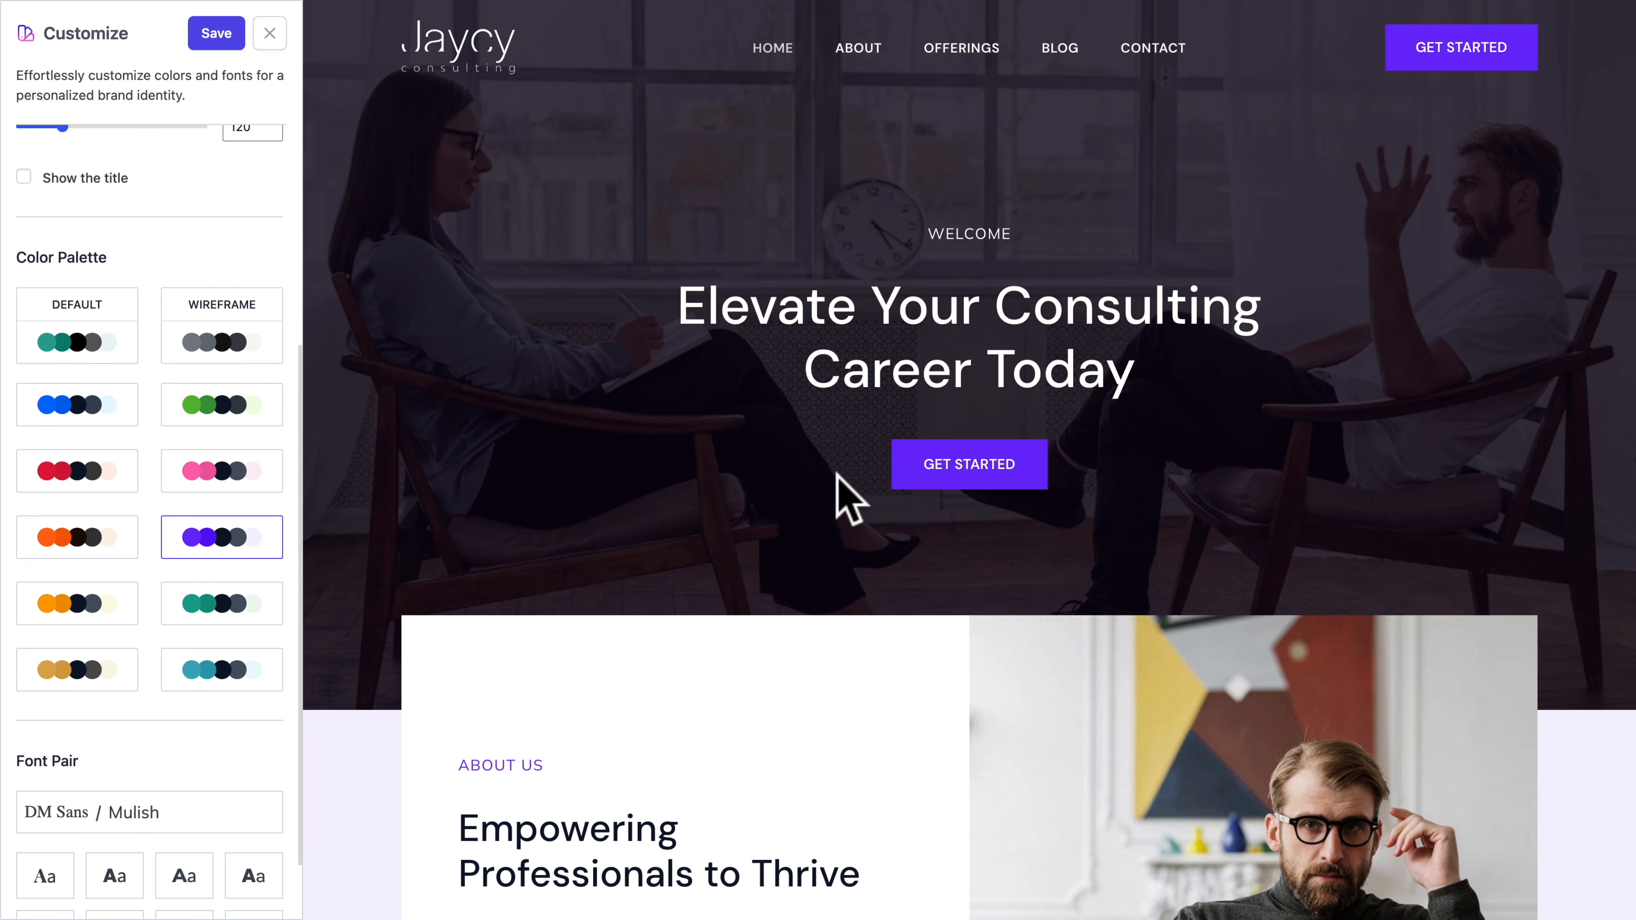
scroll(154, 779, down, 3)
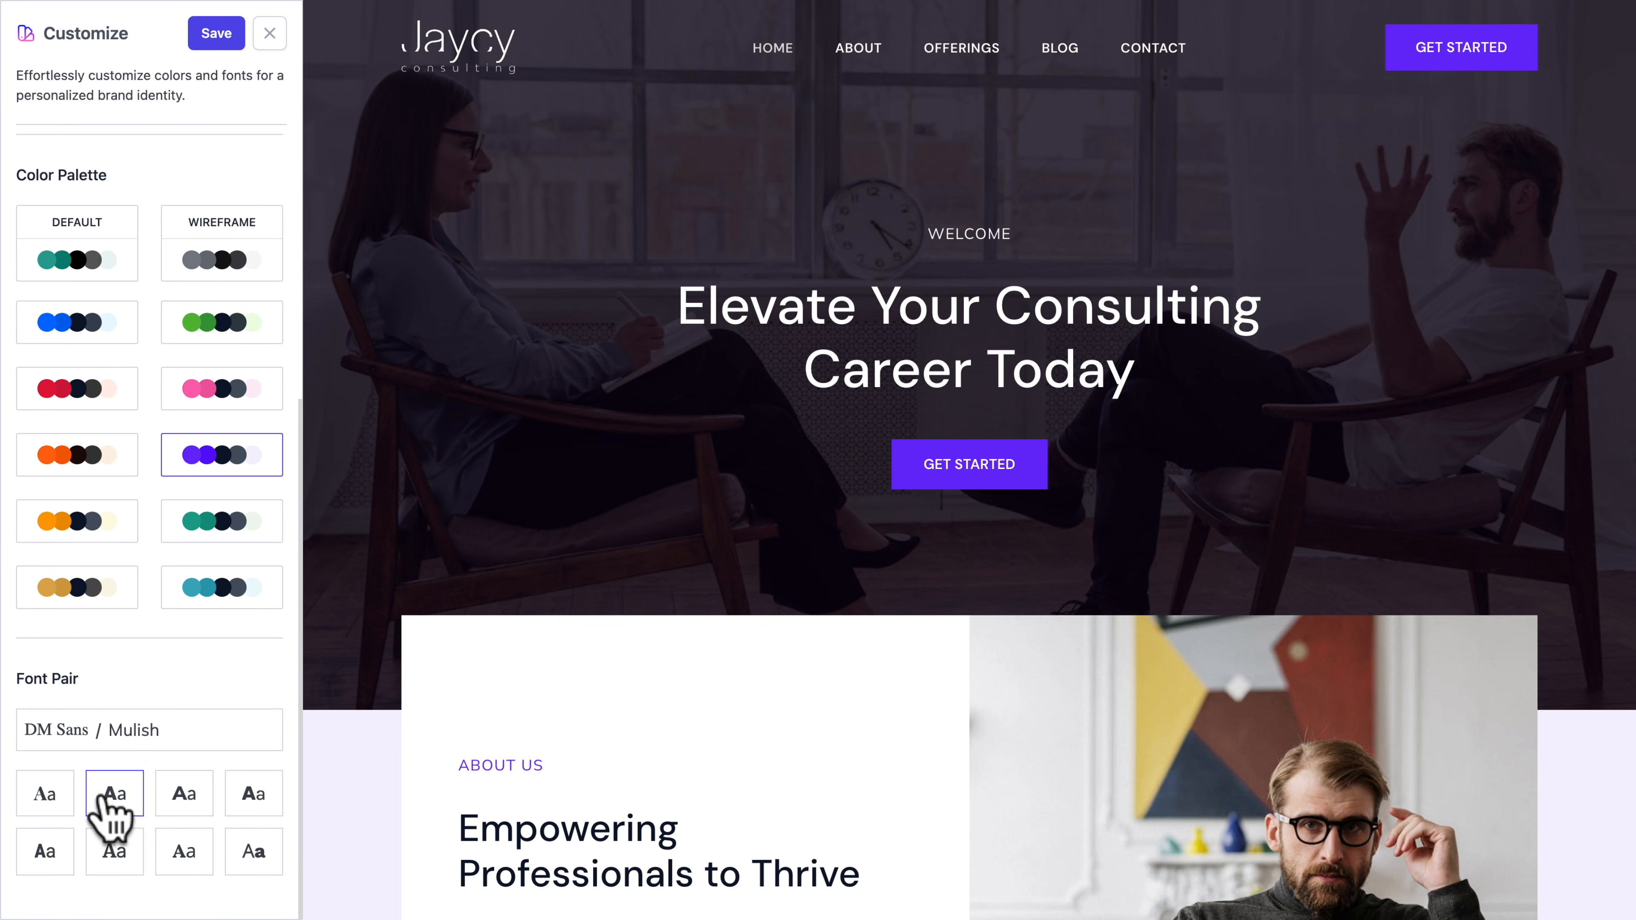
click(190, 801)
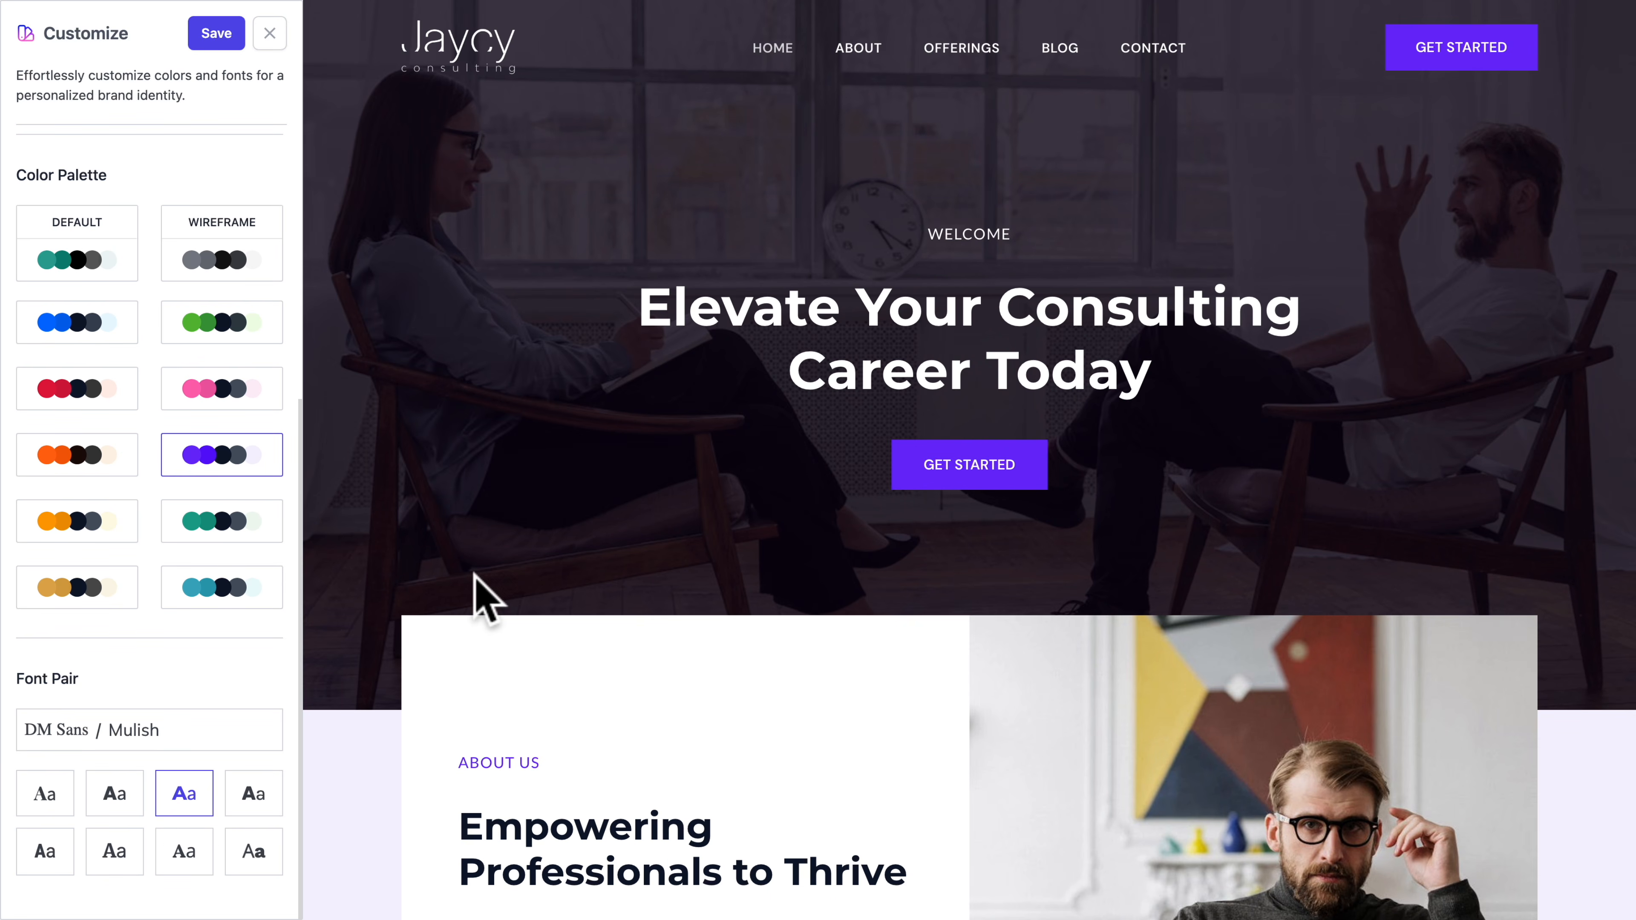
click(215, 33)
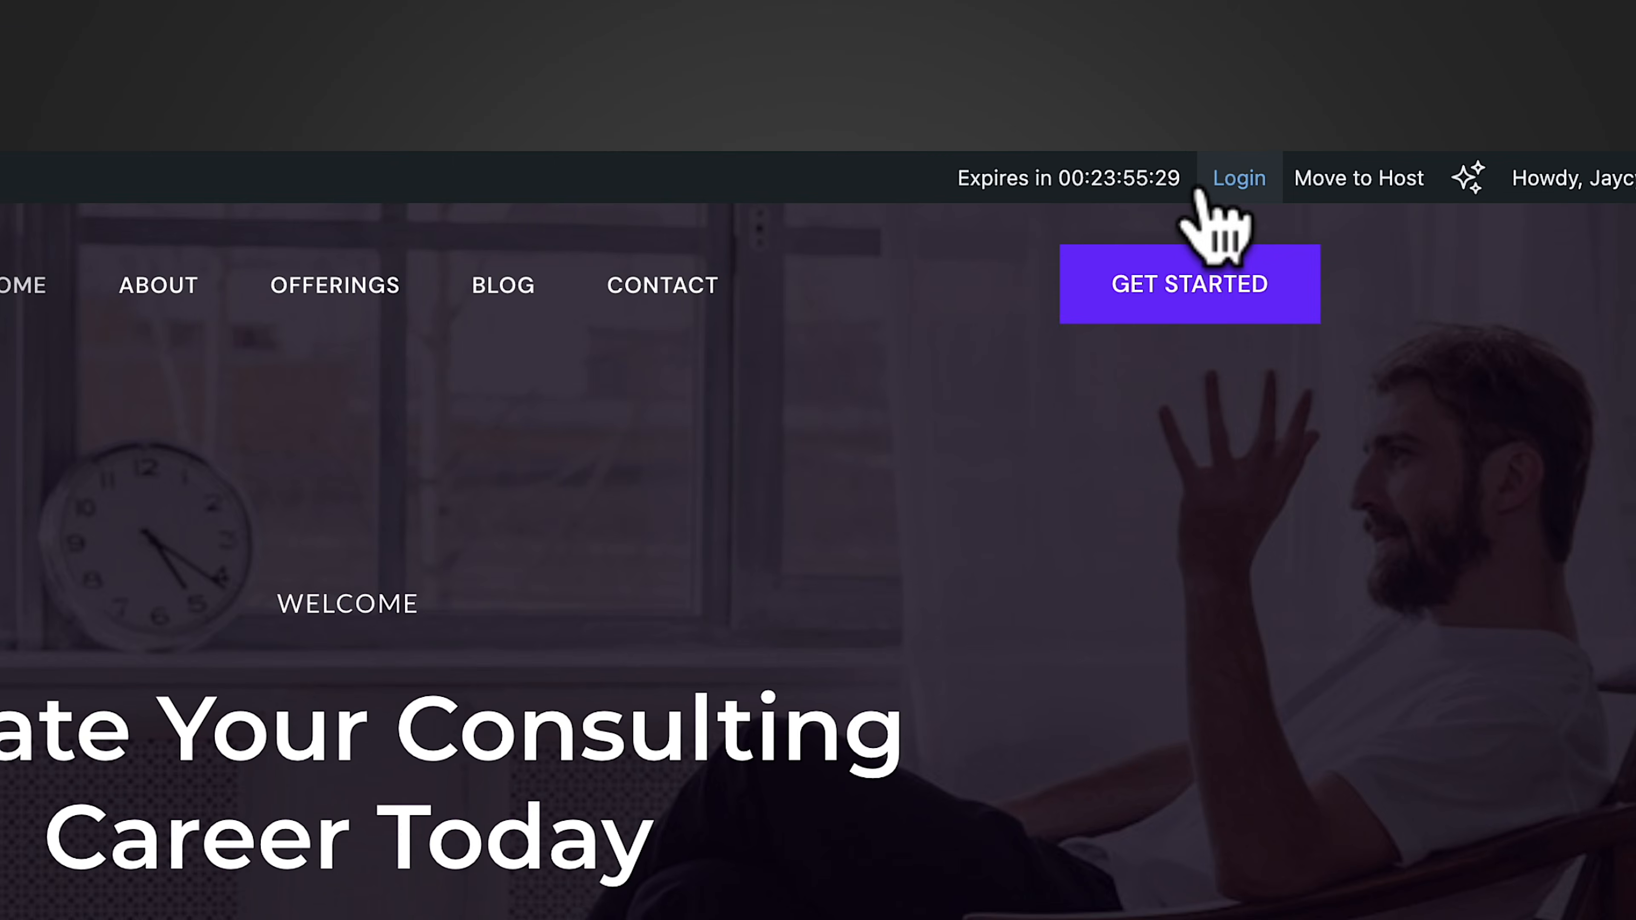
Review the sections and content of the generated website's Home, About and Offerings pages
scroll(1314, 22, down, 1)
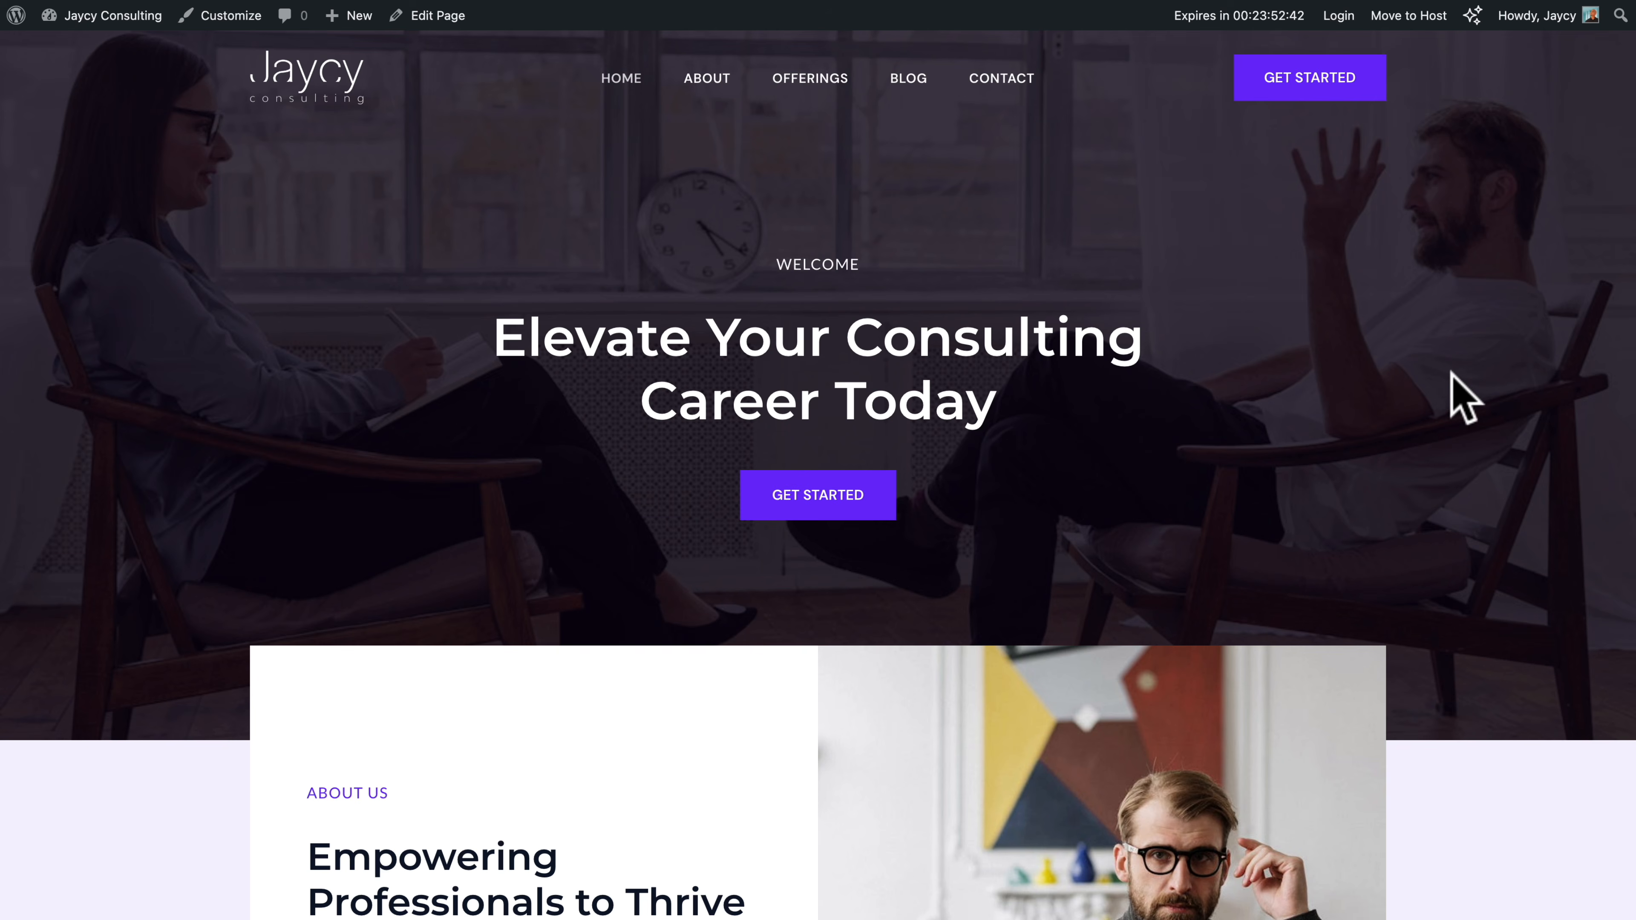
scroll(1457, 396, down, 15)
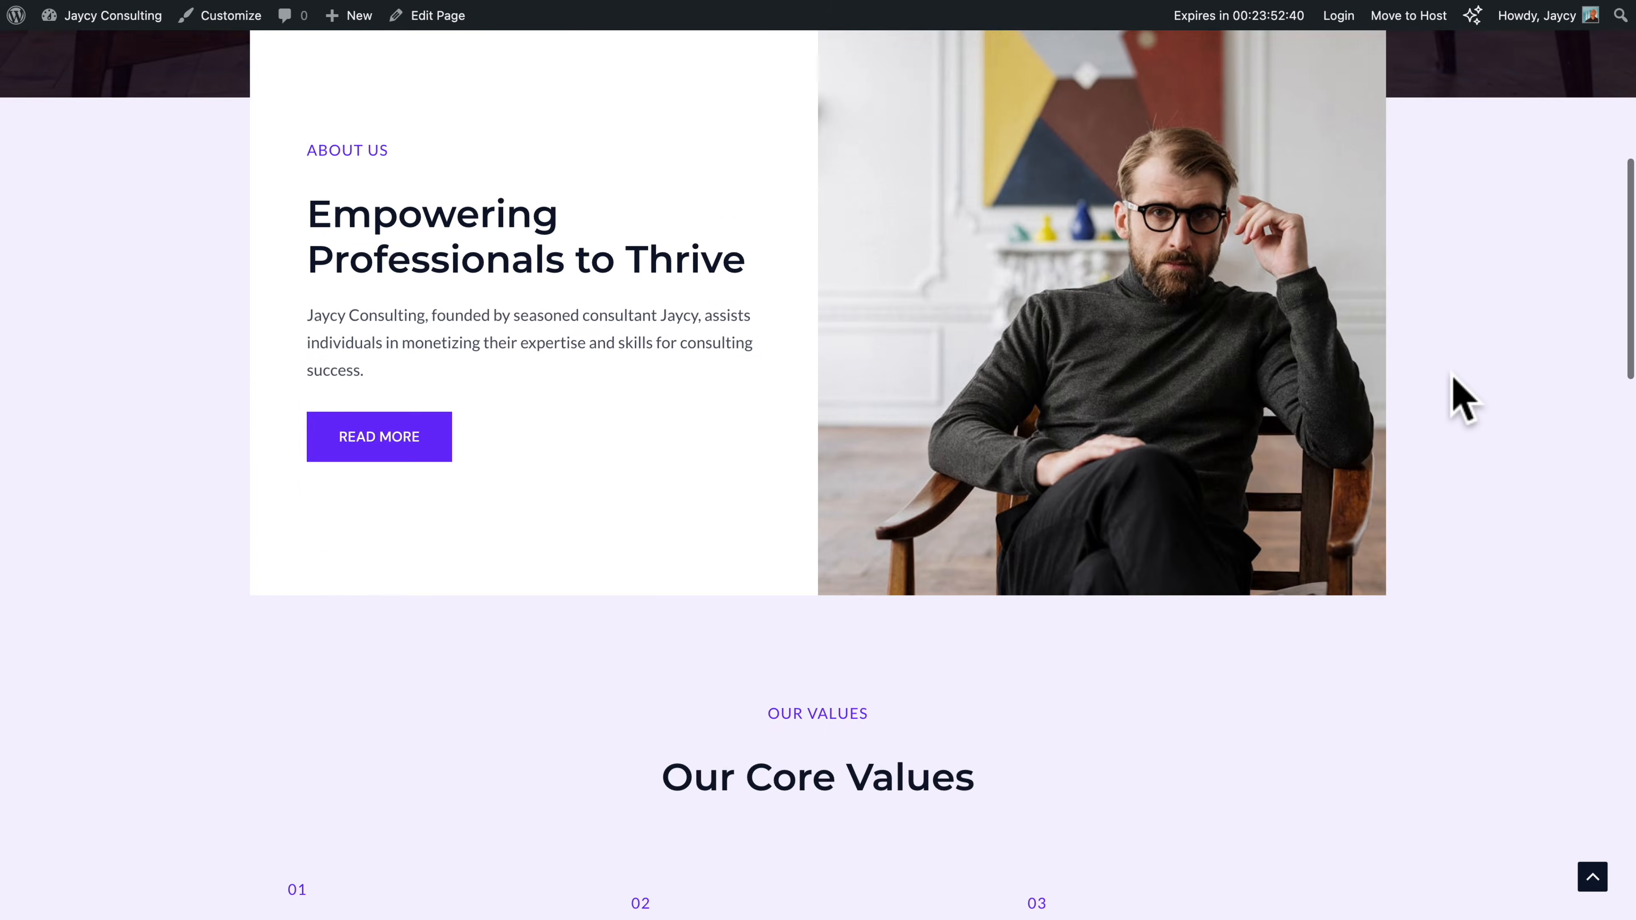
scroll(1461, 396, down, 15)
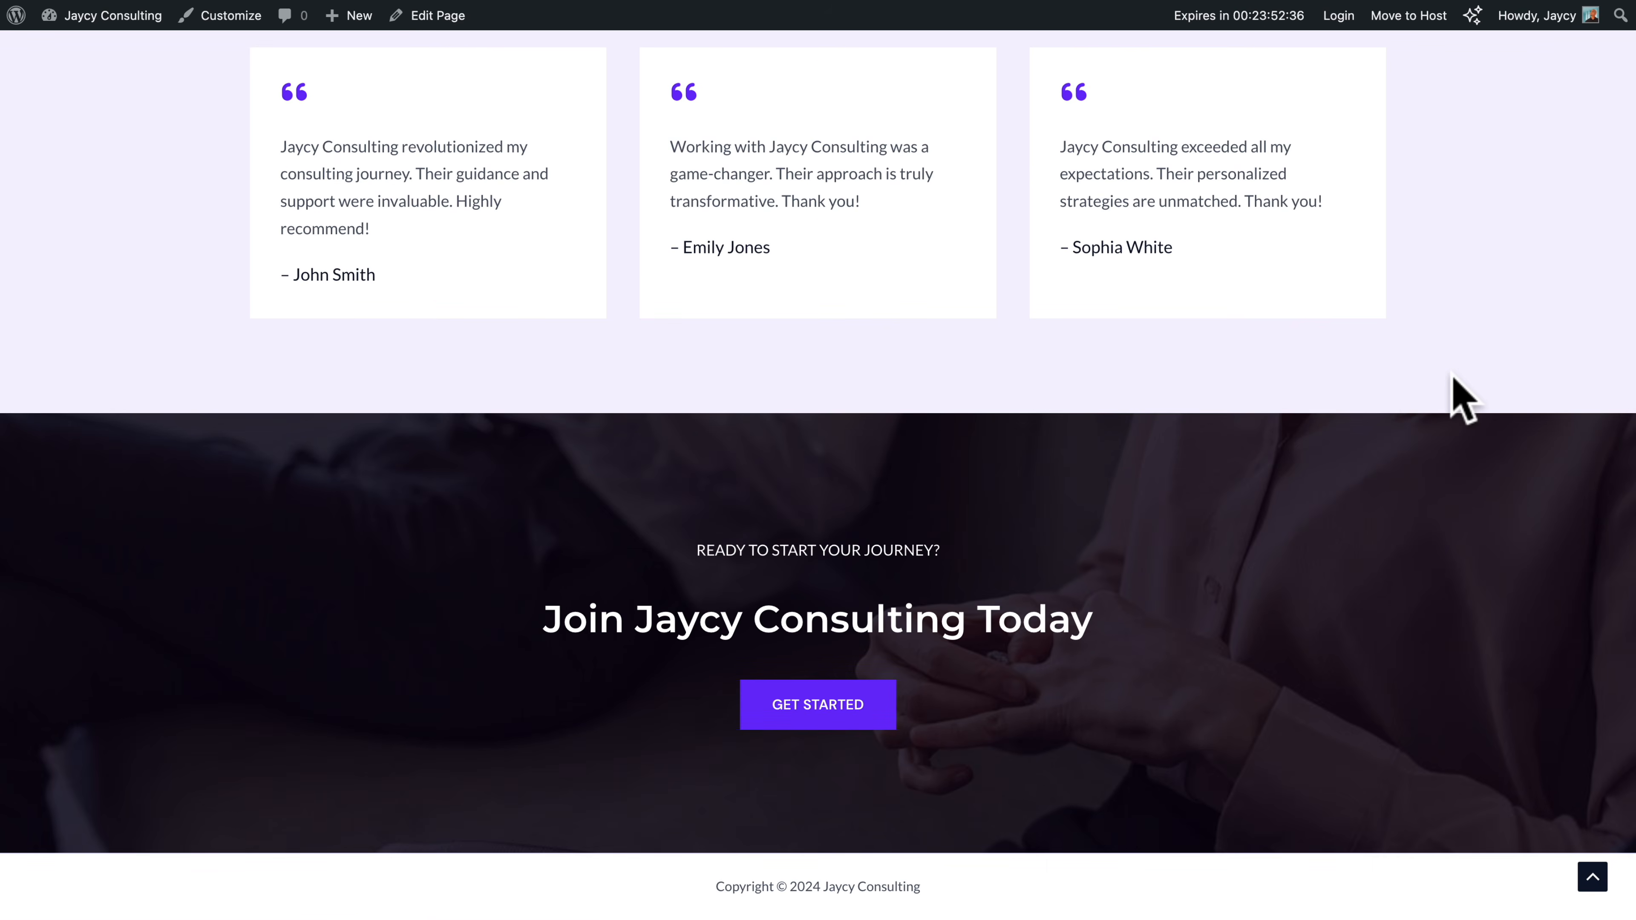
scroll(1461, 396, up, 20)
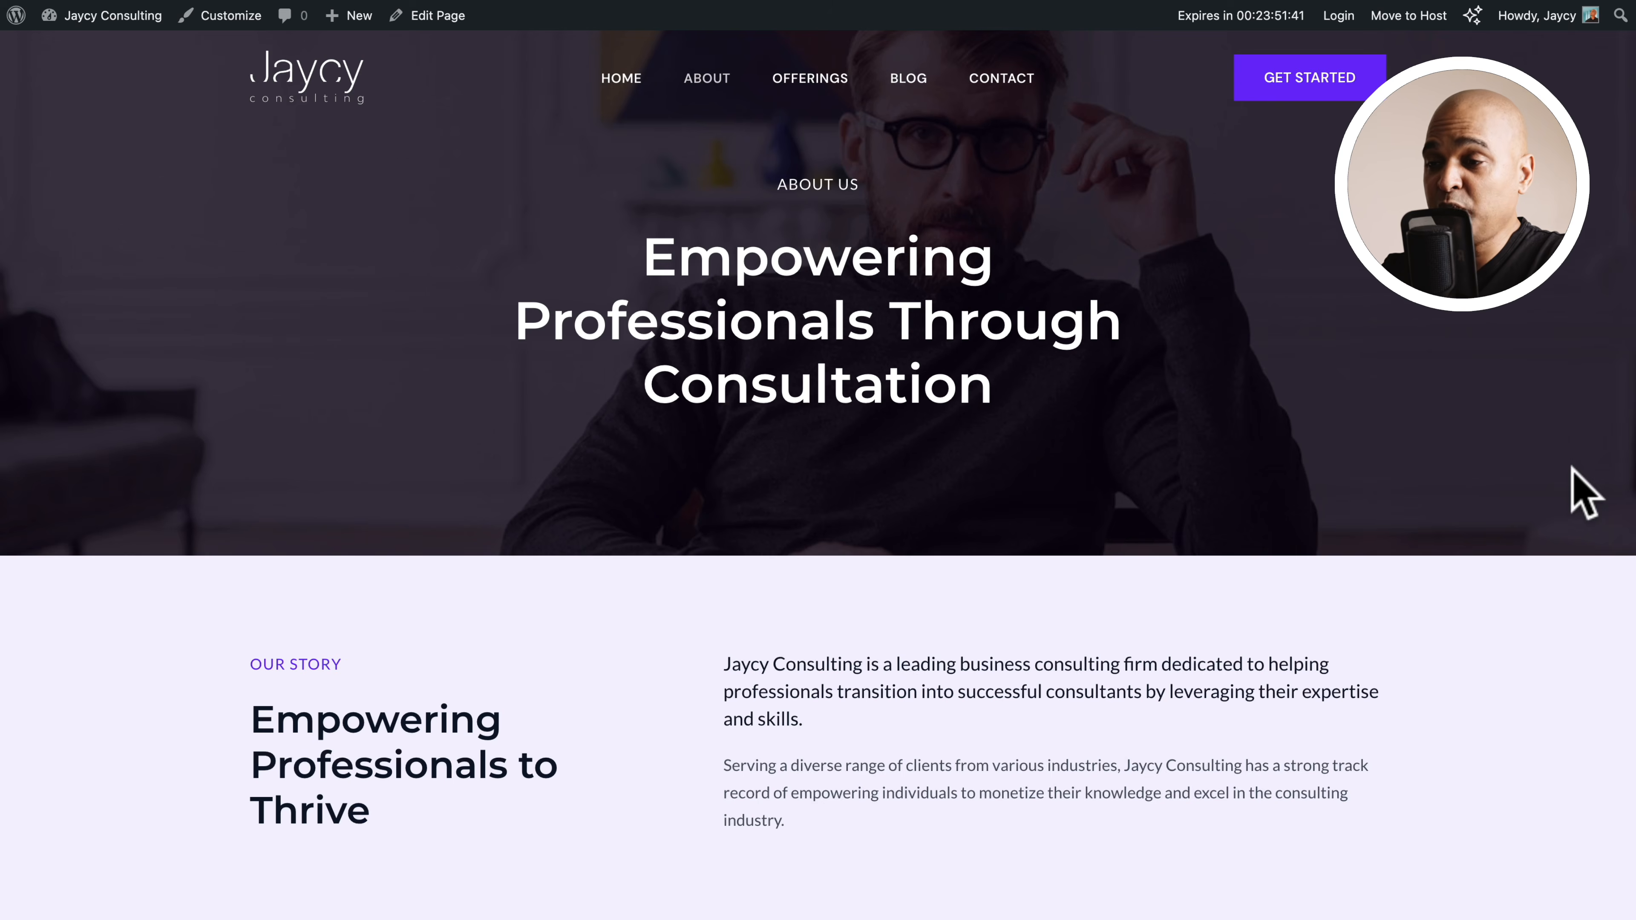
scroll(1571, 488, down, 12)
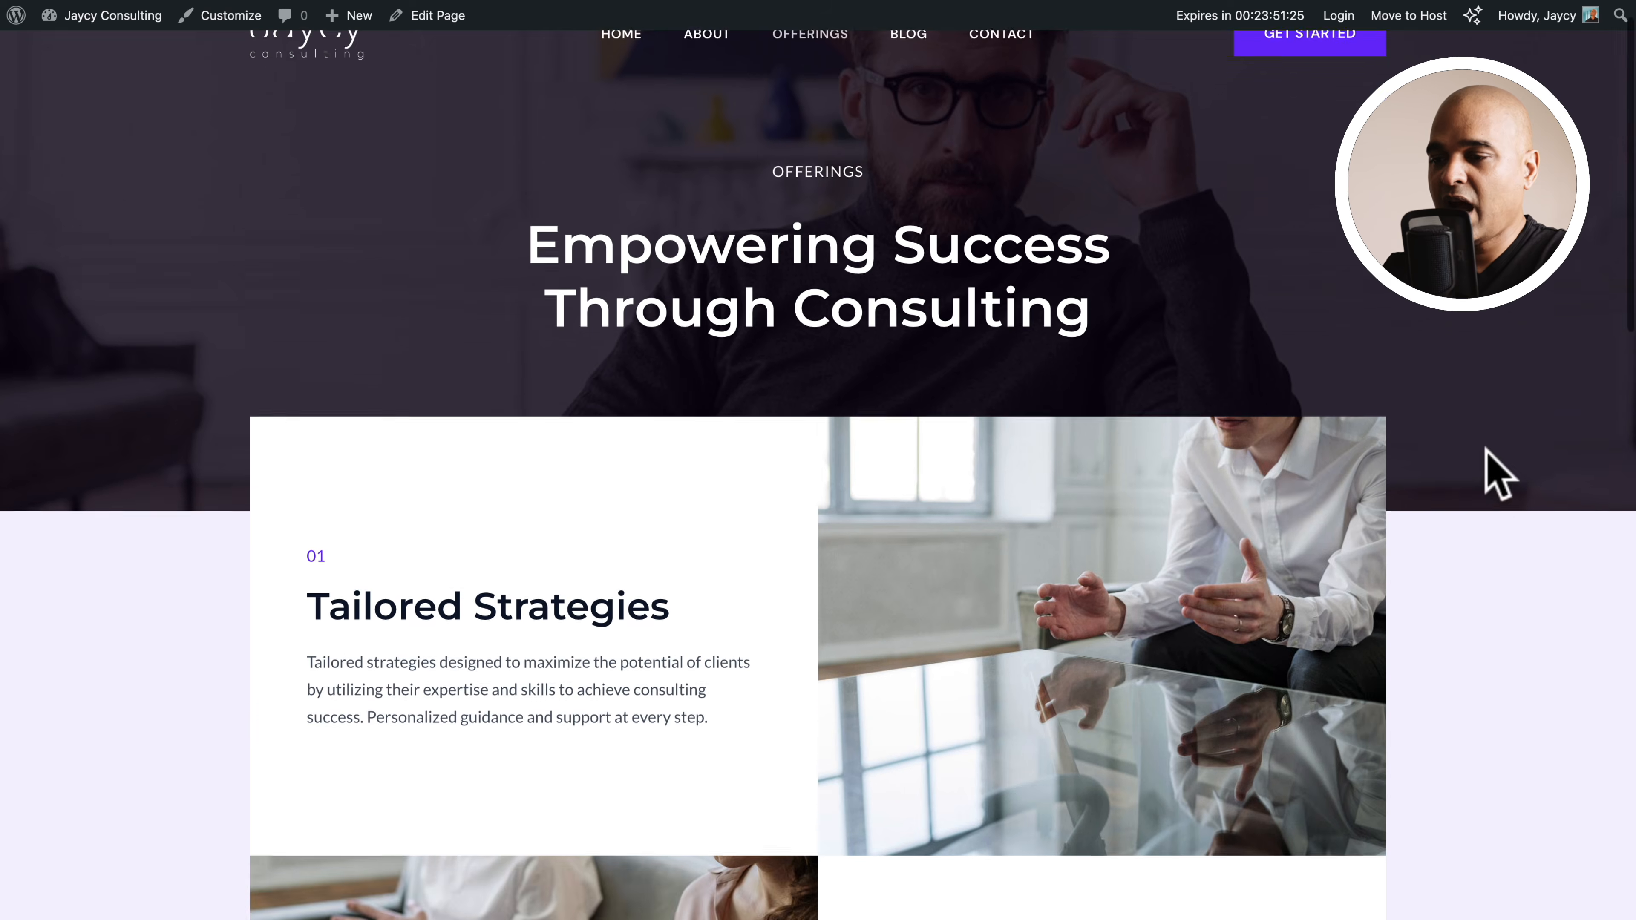
scroll(1482, 467, down, 12)
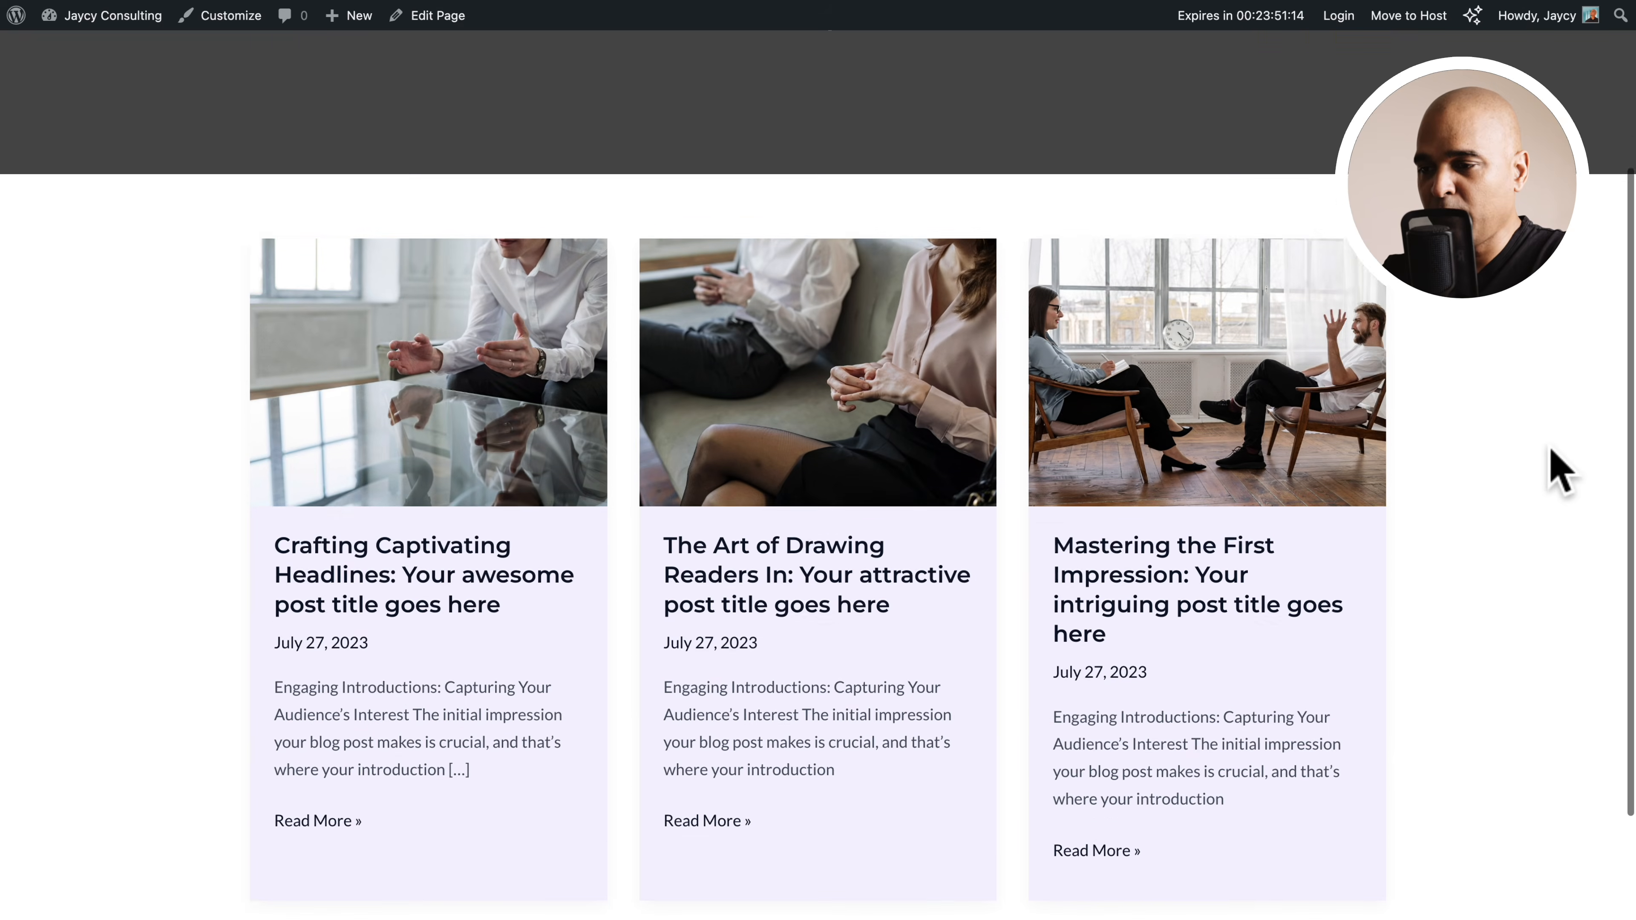
scroll(1562, 468, down, 3)
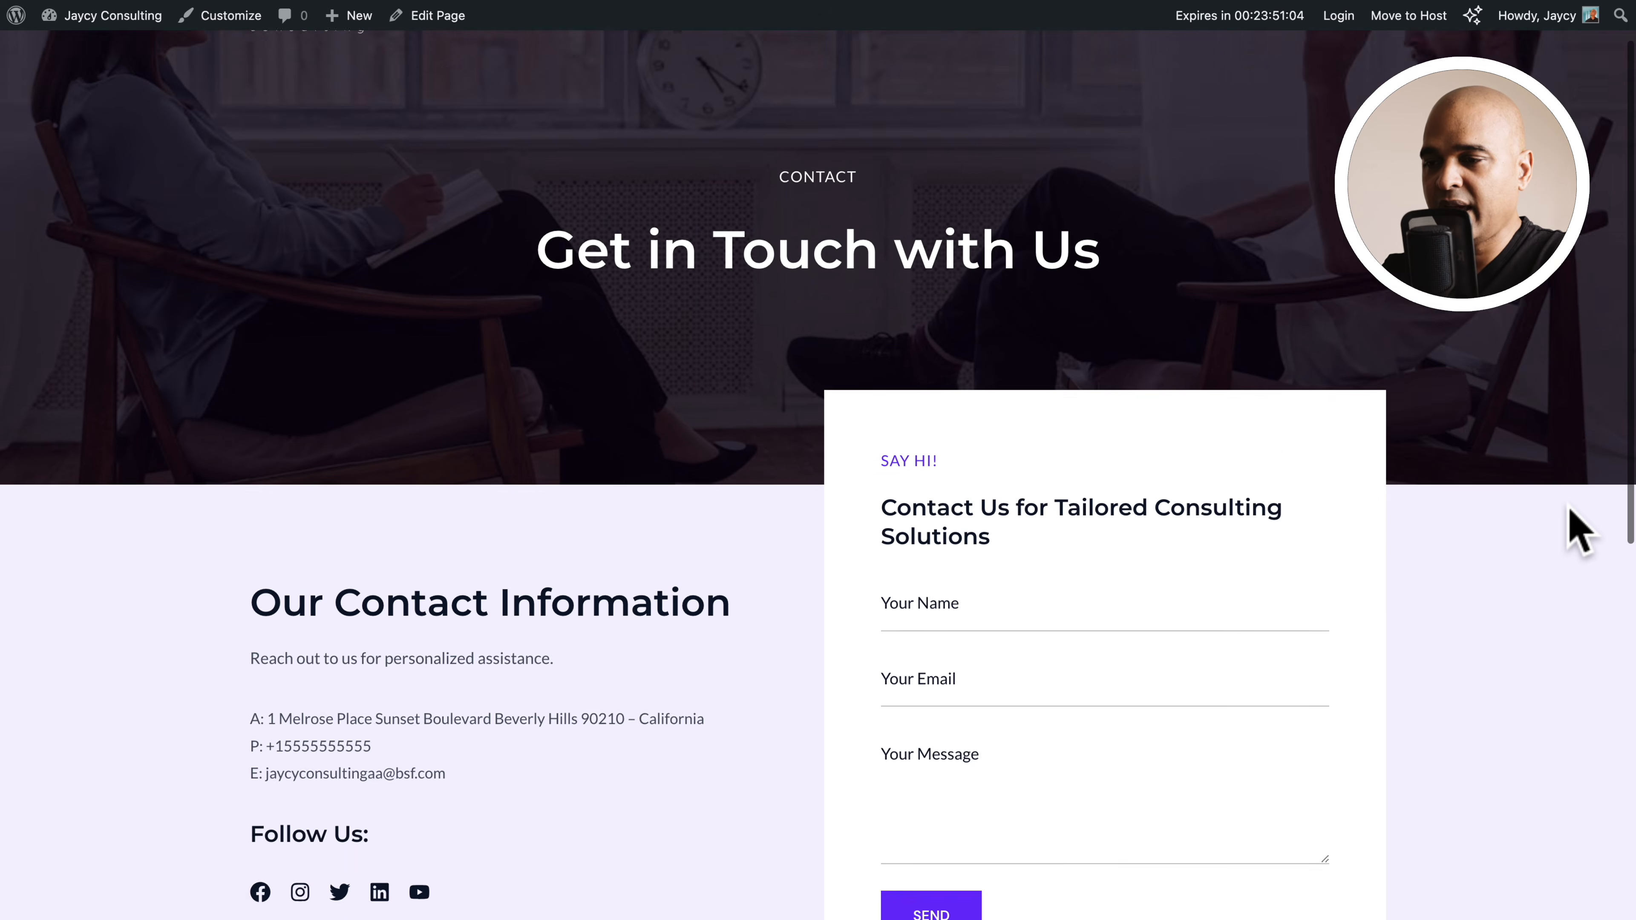
scroll(1578, 530, down, 3)
scroll(1577, 529, down, 1)
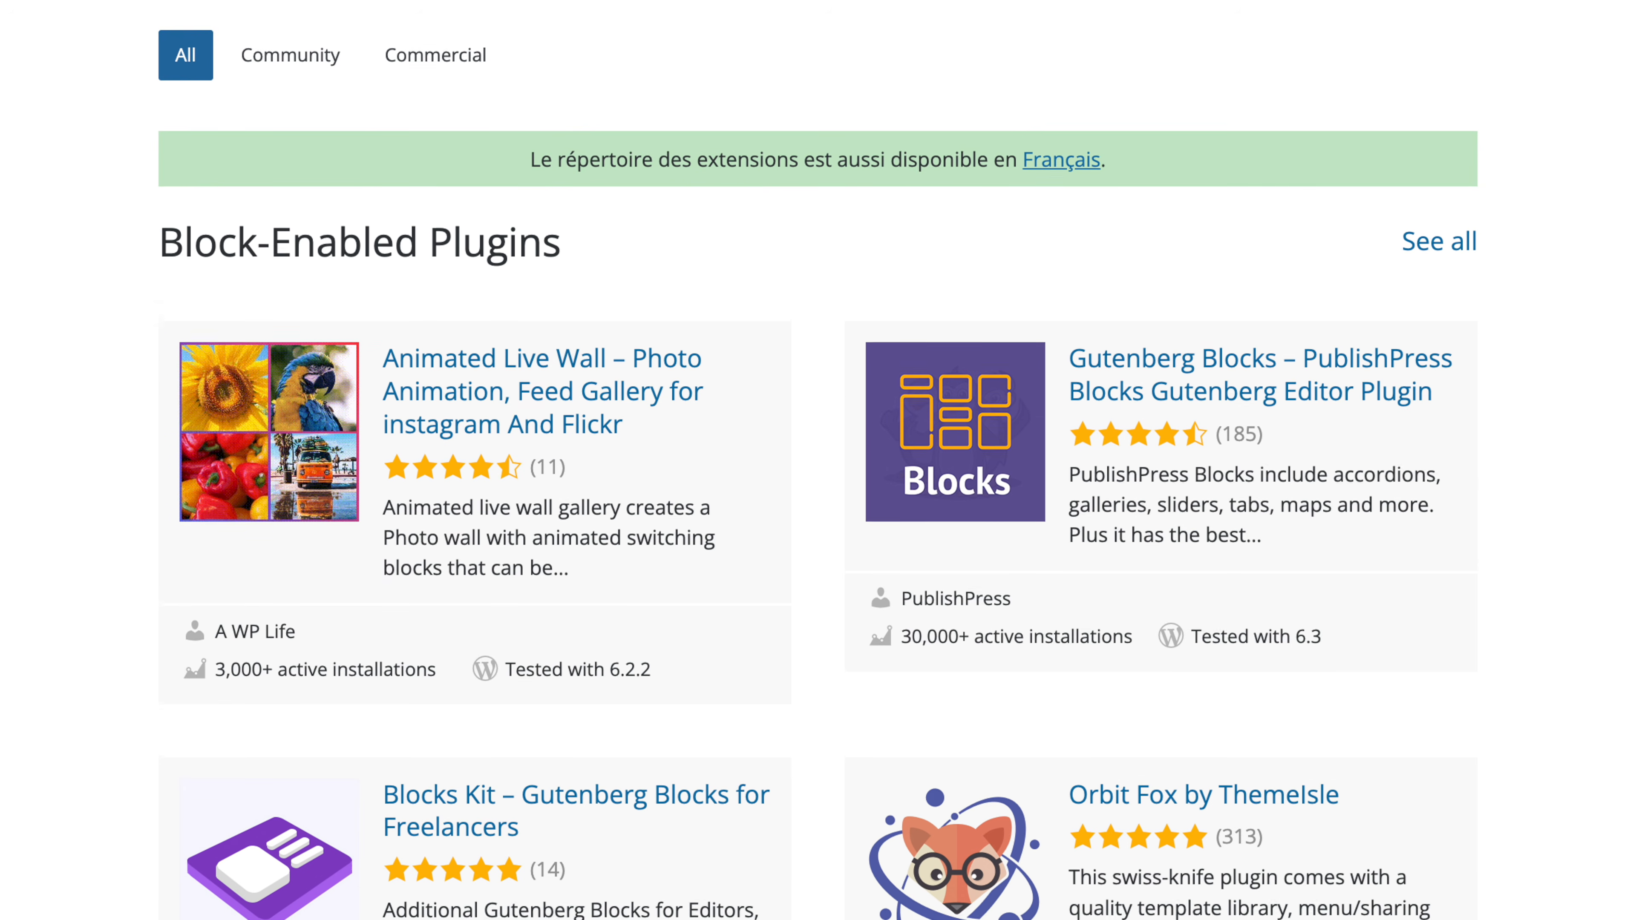
scroll(818, 451, down, 4)
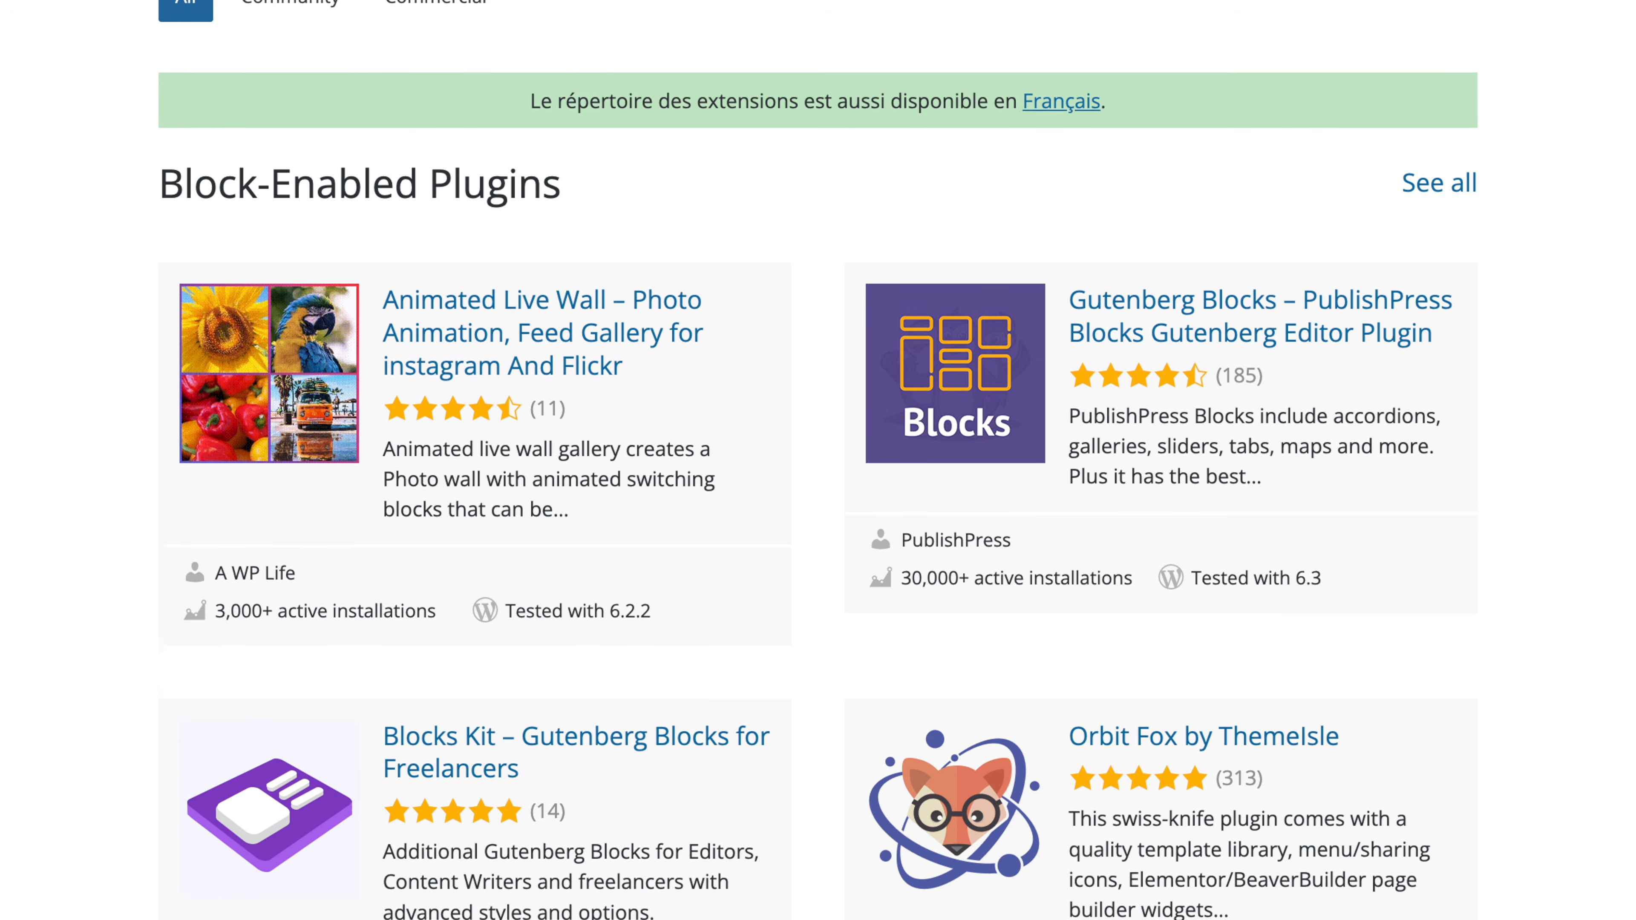
scroll(818, 451, down, 2)
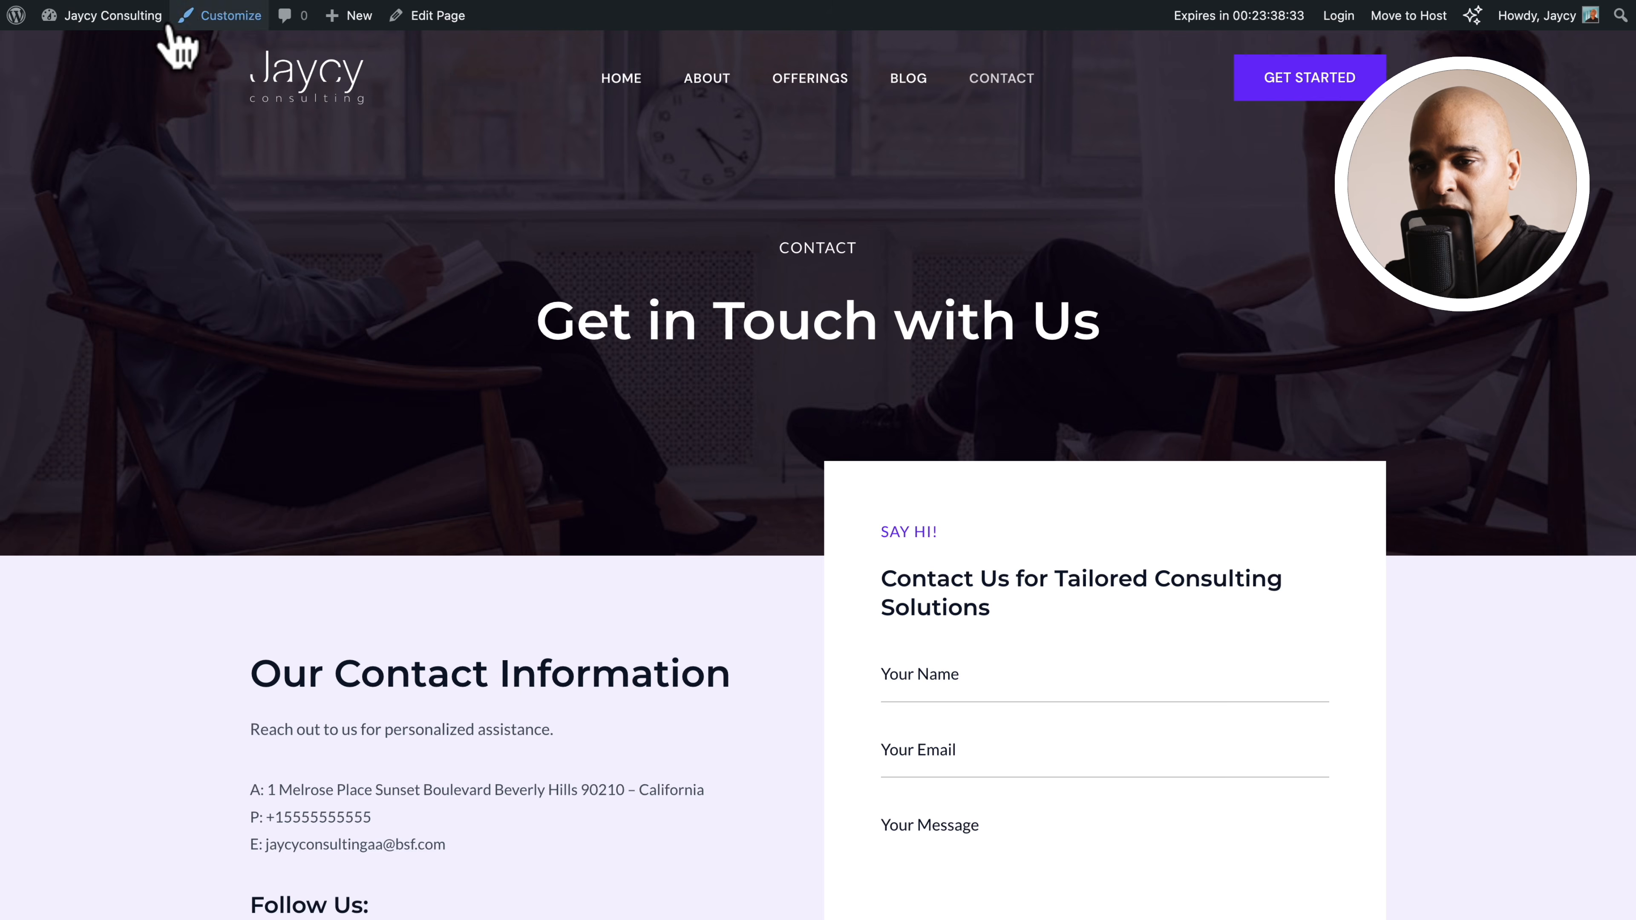
Search for the SureCart plugin from the WordPress dashboard, install and activate it, and refresh the admin page
mouse_move(318, 27)
mouse_move(117, 23)
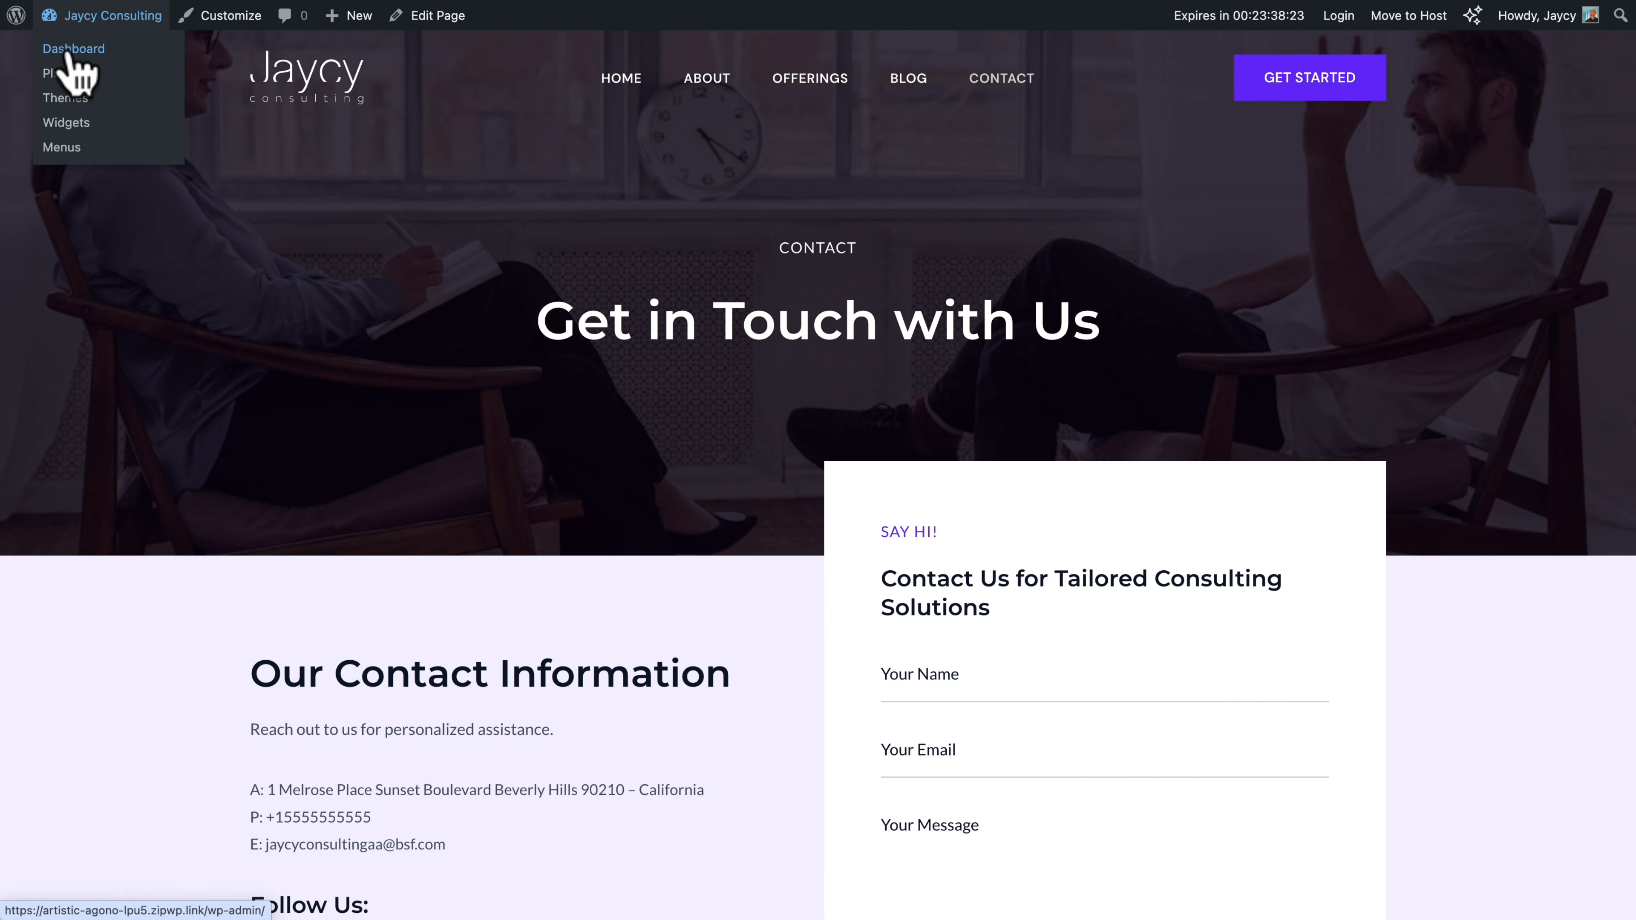
click(70, 51)
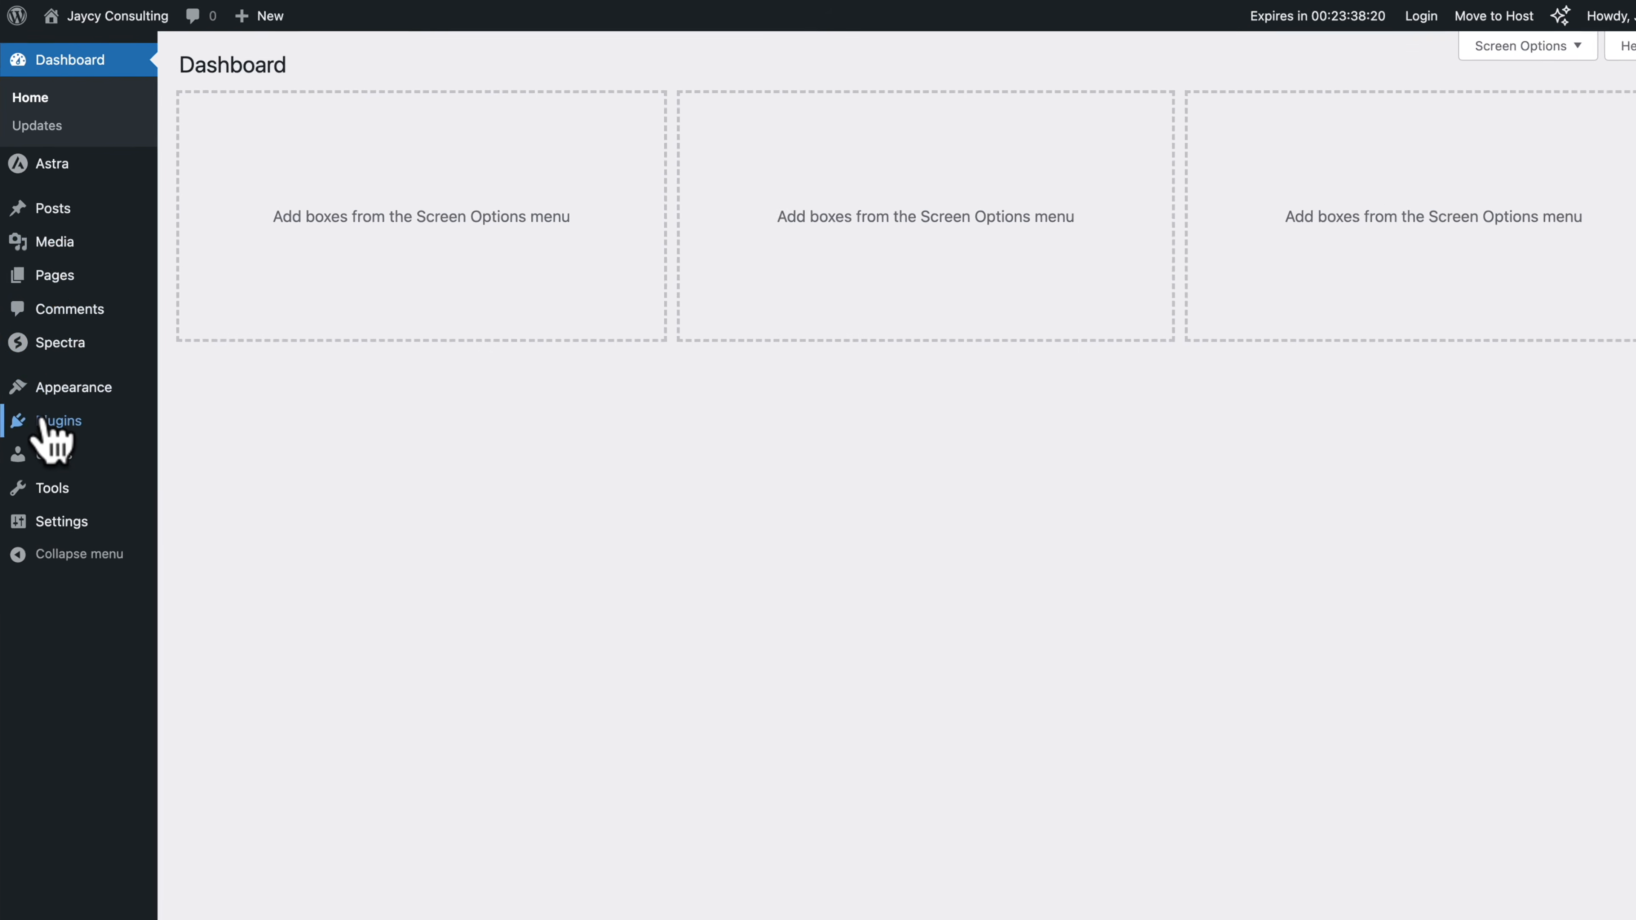
mouse_move(42, 425)
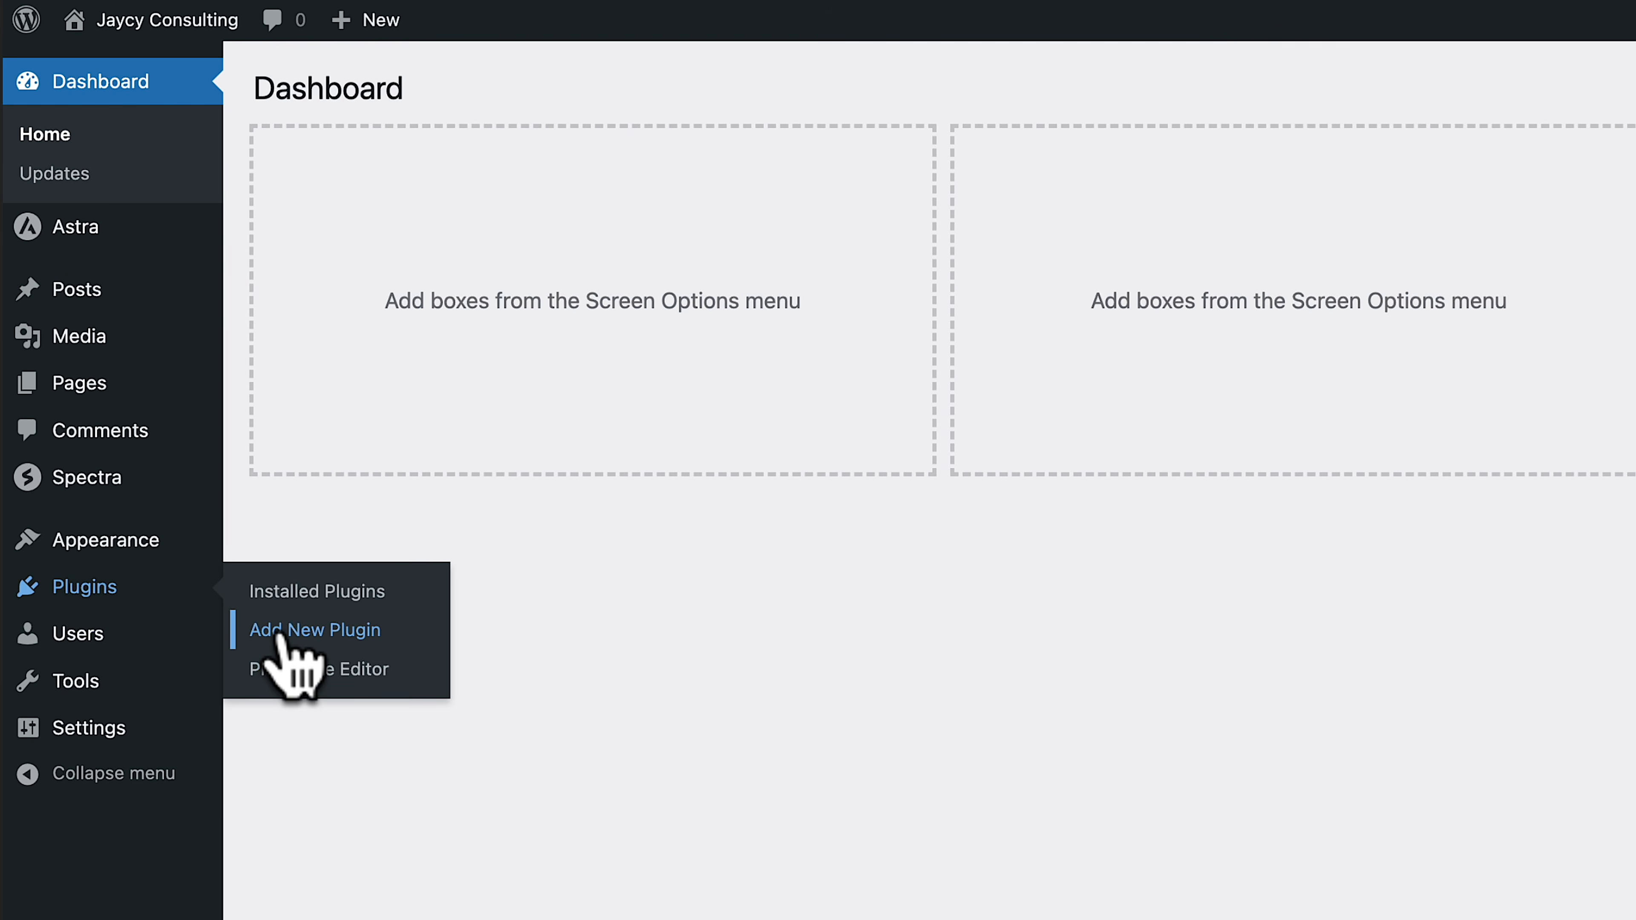
click(283, 631)
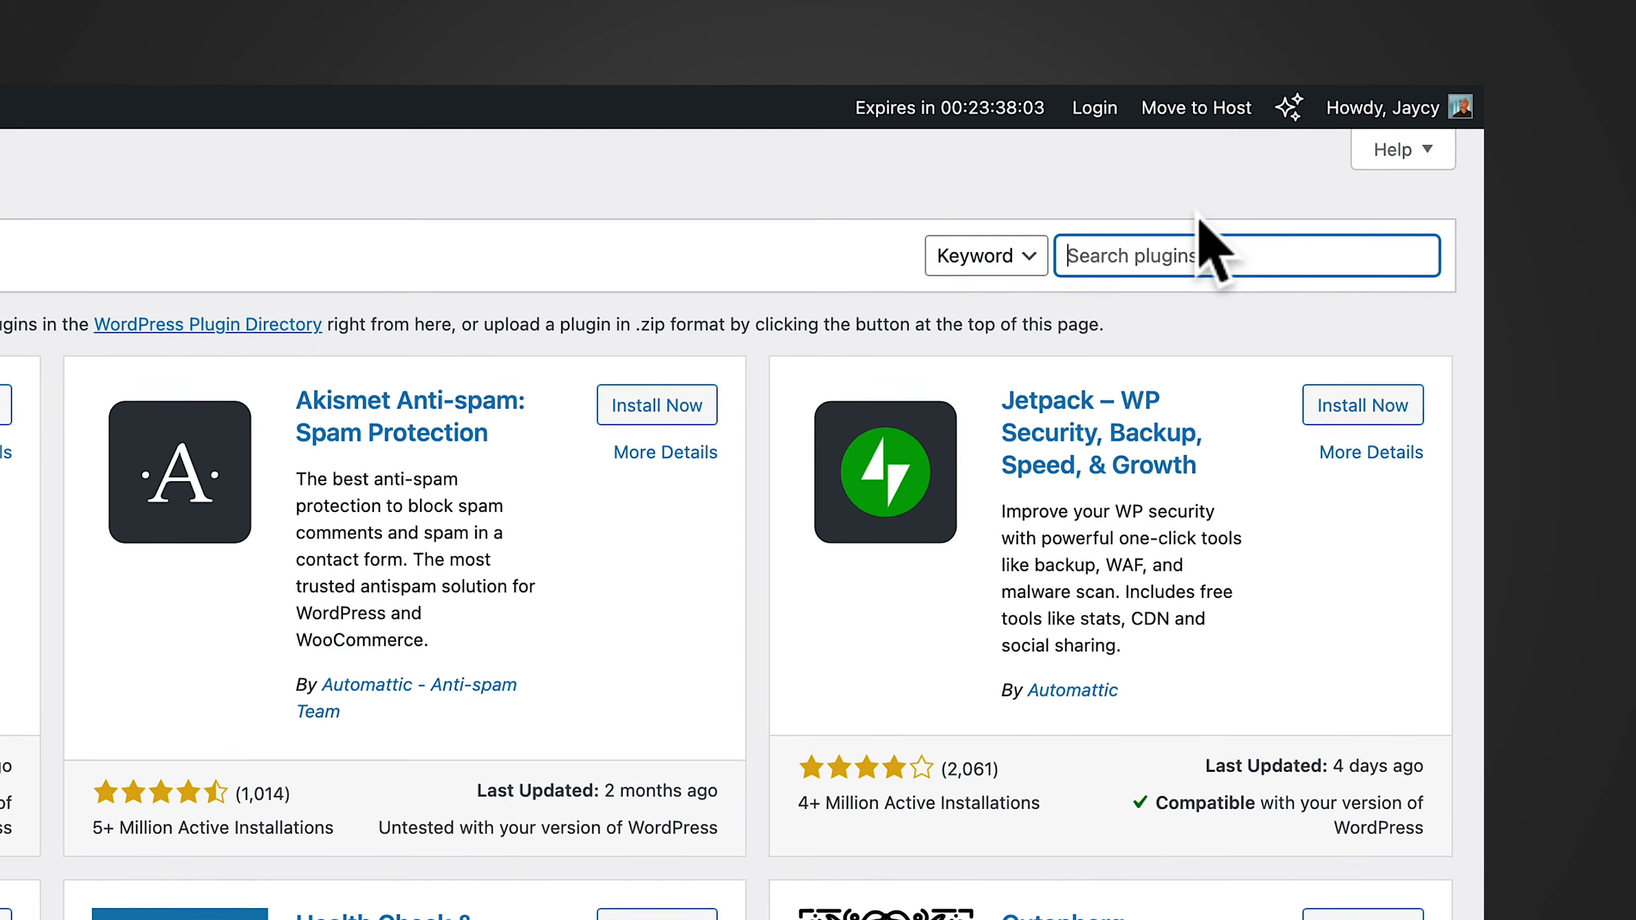
text(surecart)
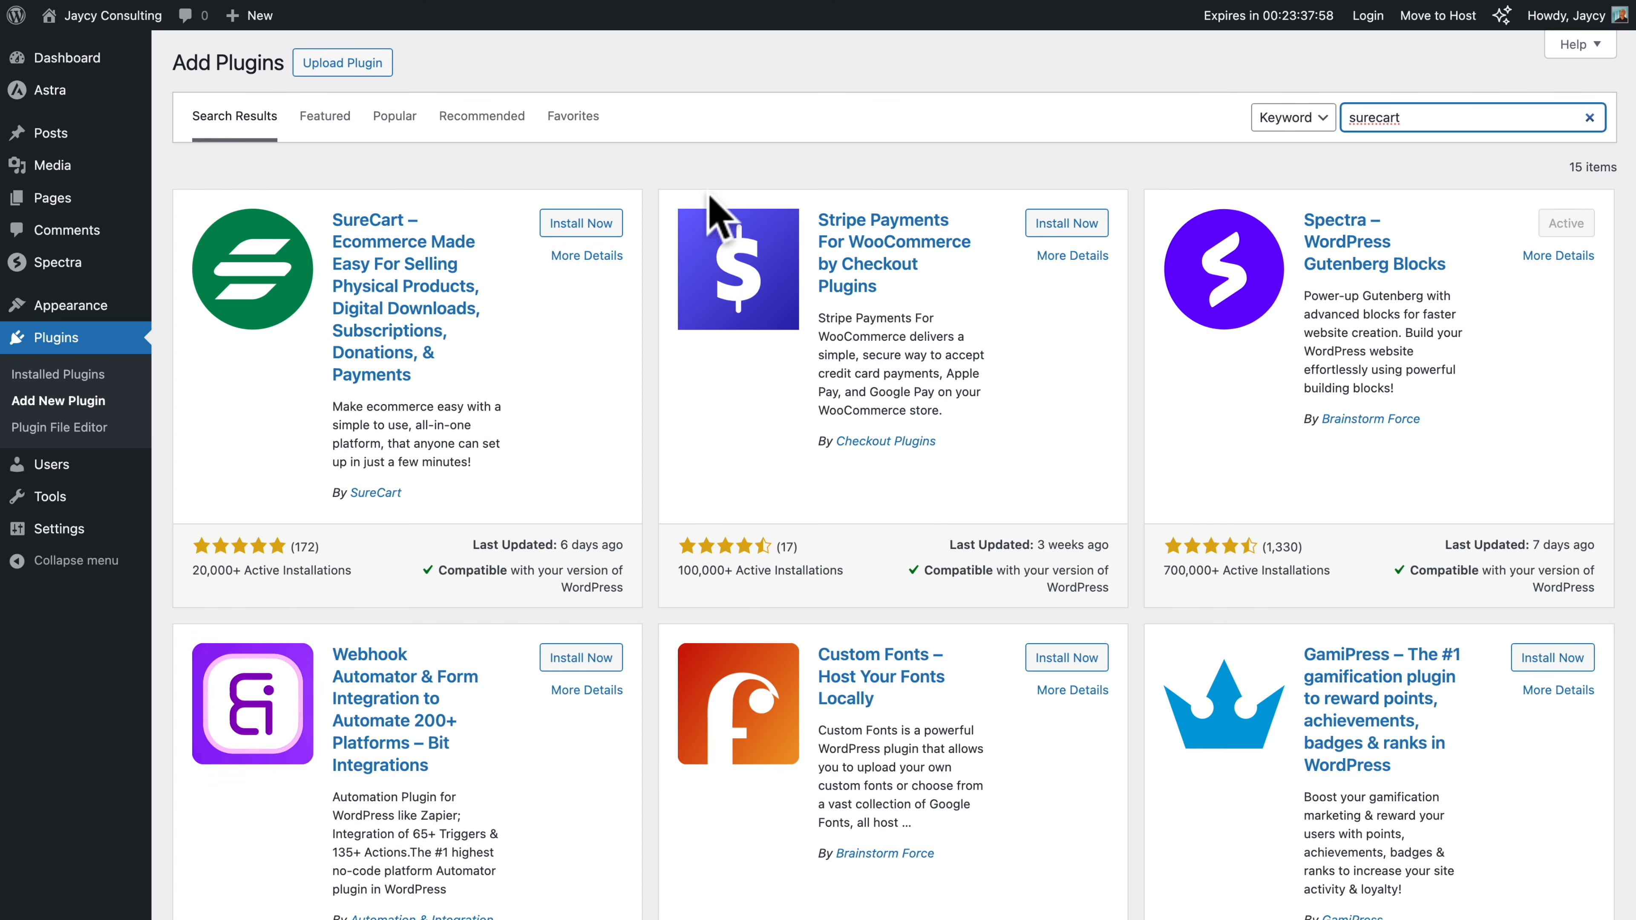
click(581, 223)
click(599, 222)
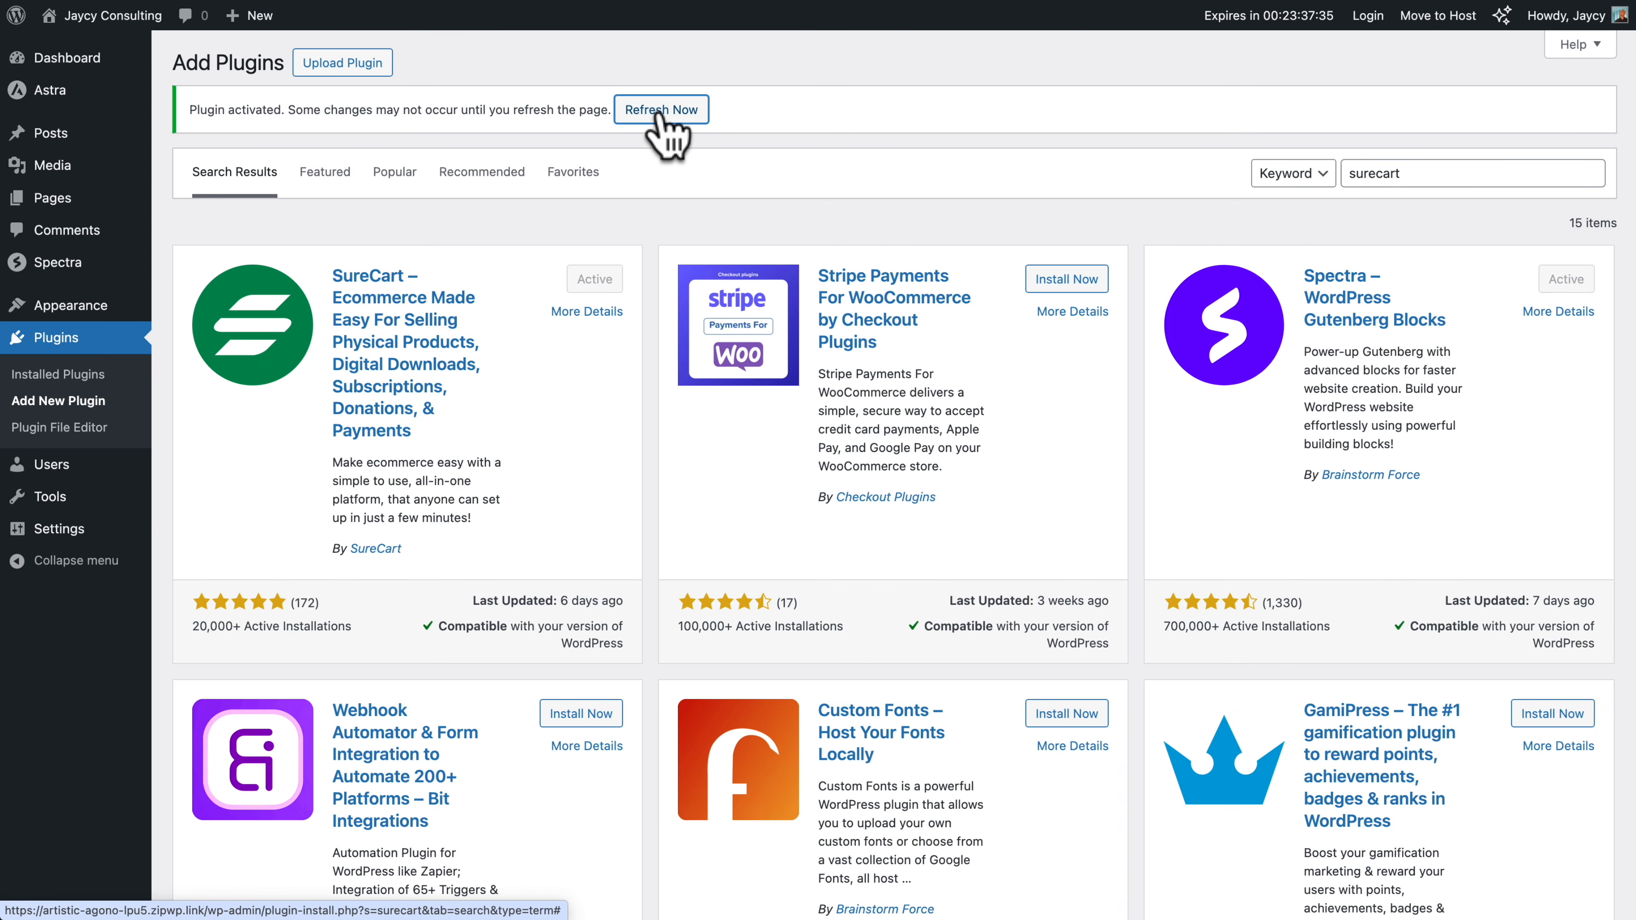
click(669, 131)
Begin creating a new SureCart store with brand color 6528f7 and United States Dollar as the store currency
mouse_move(57, 303)
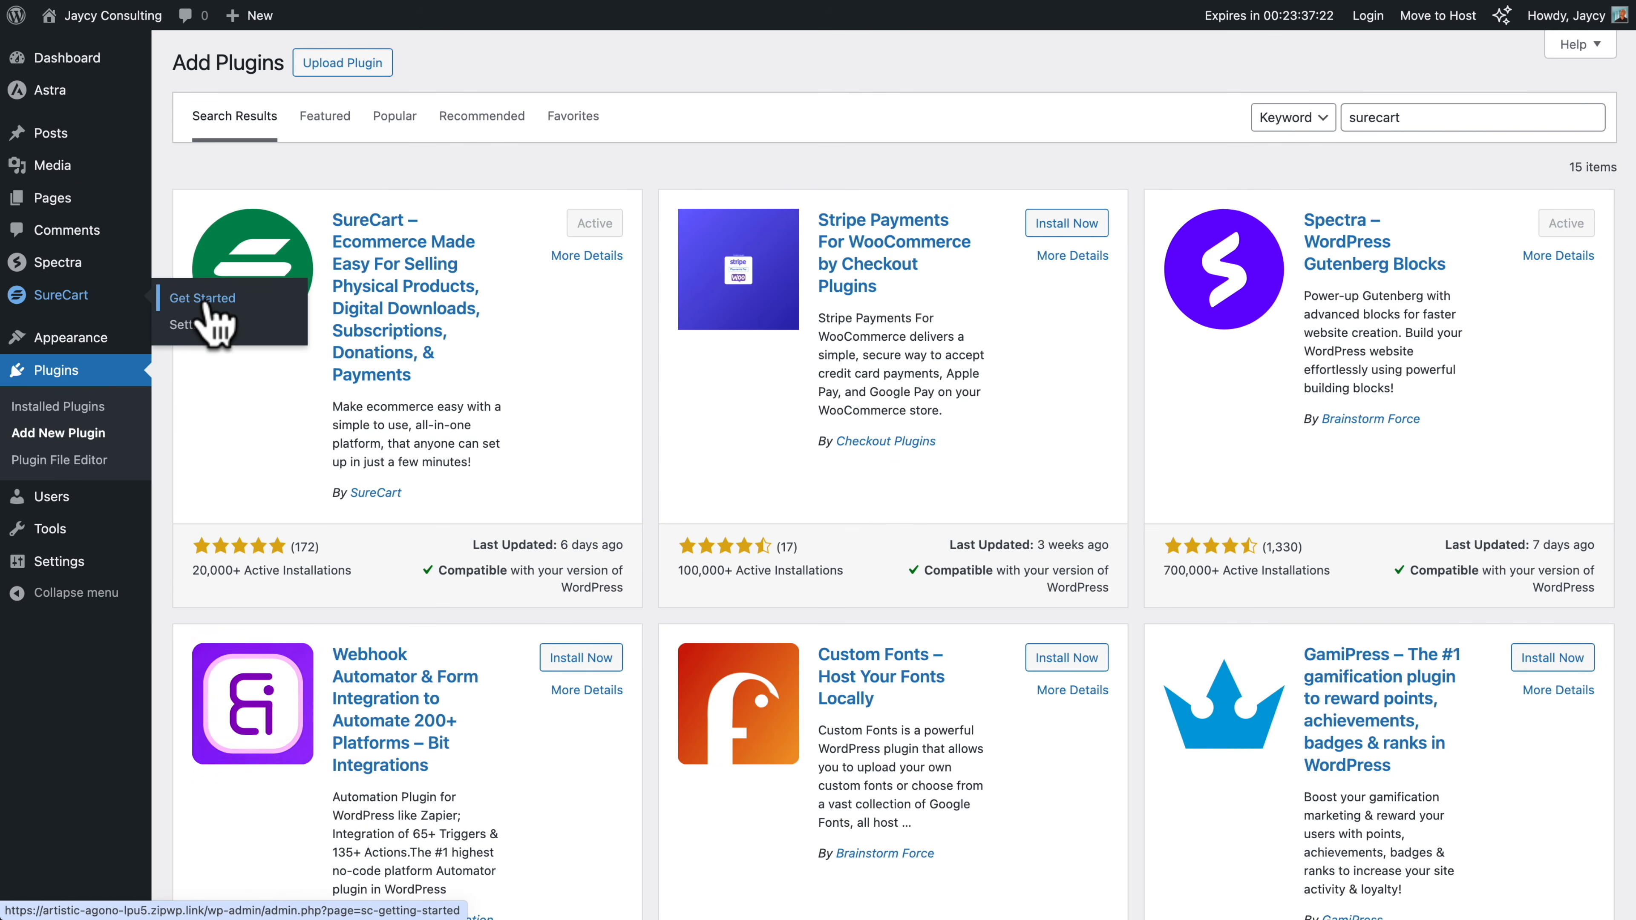
click(205, 302)
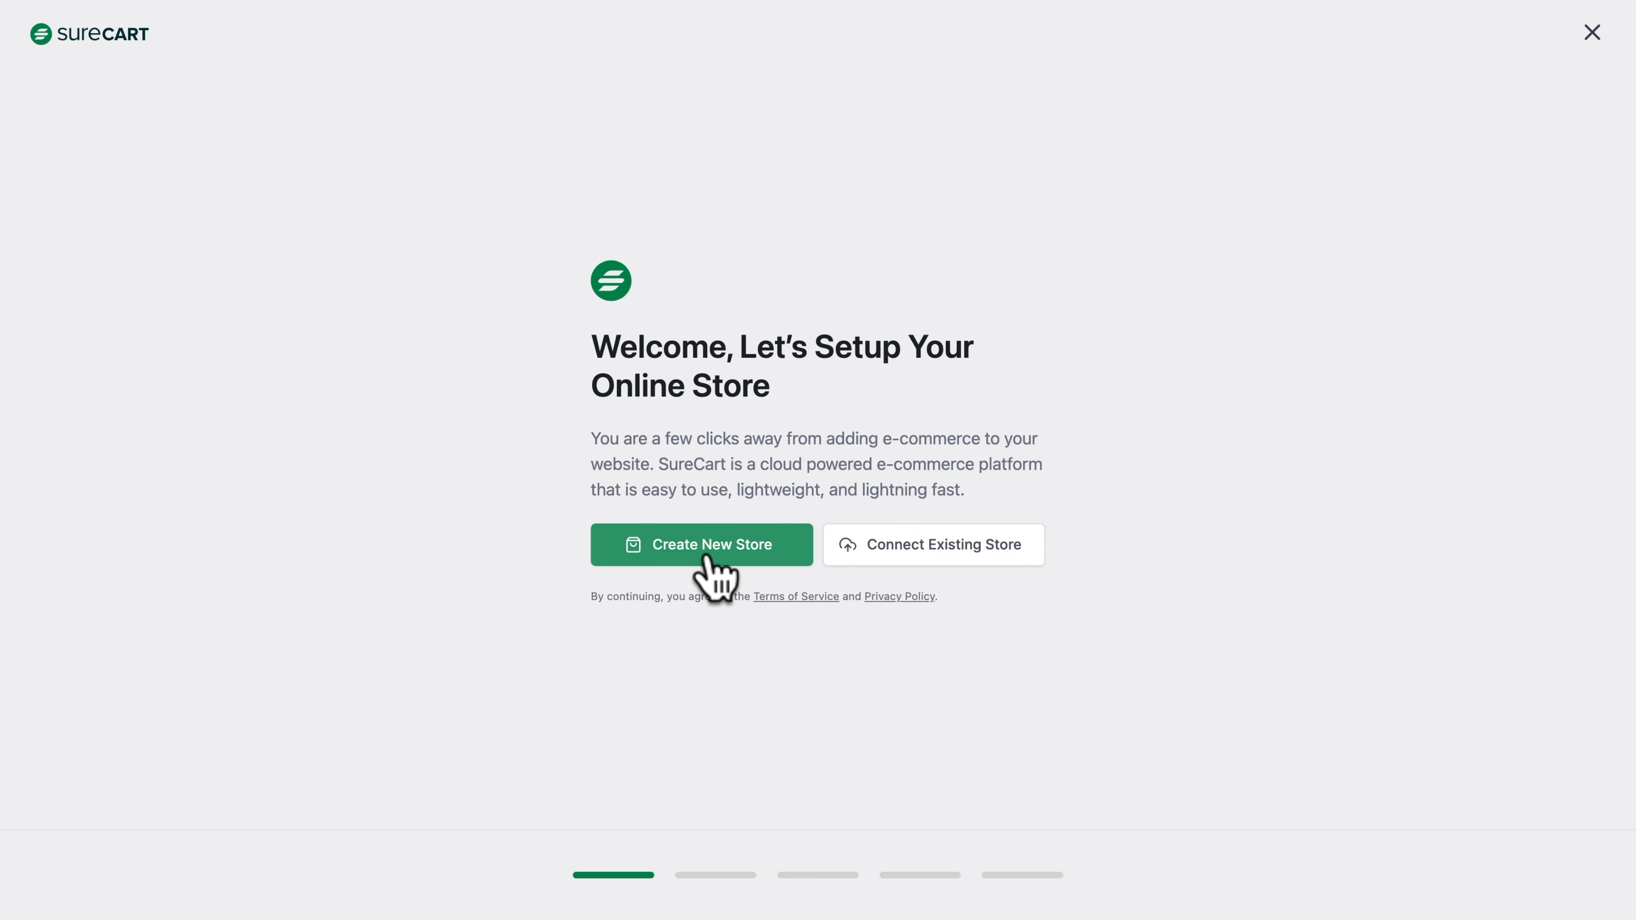
click(708, 561)
double_click(684, 460)
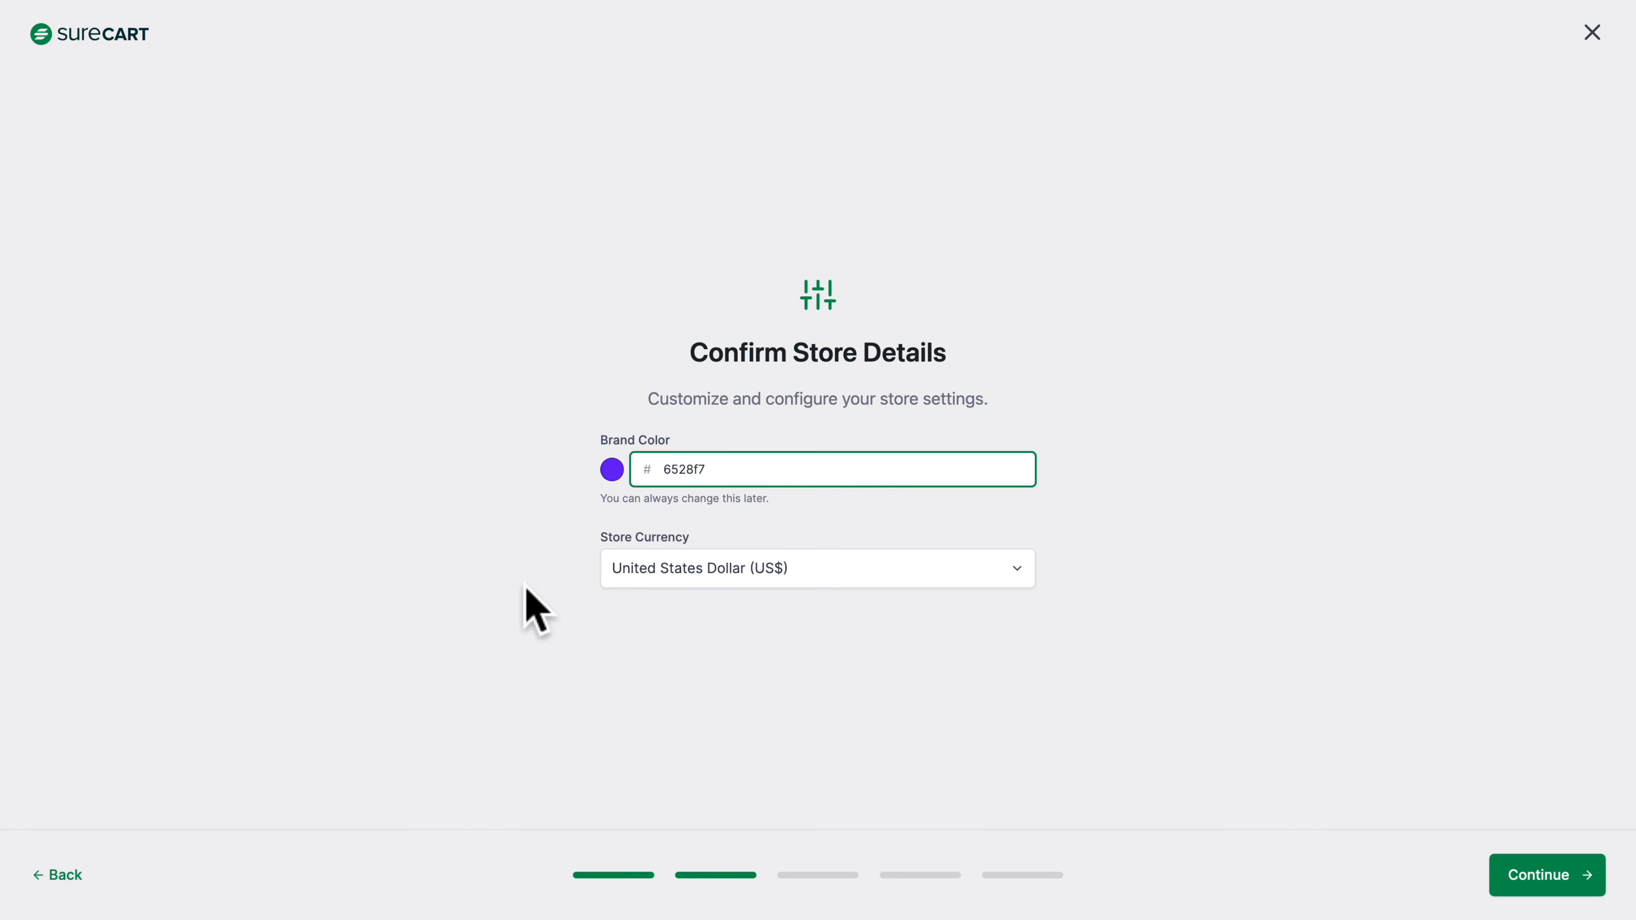
click(1539, 877)
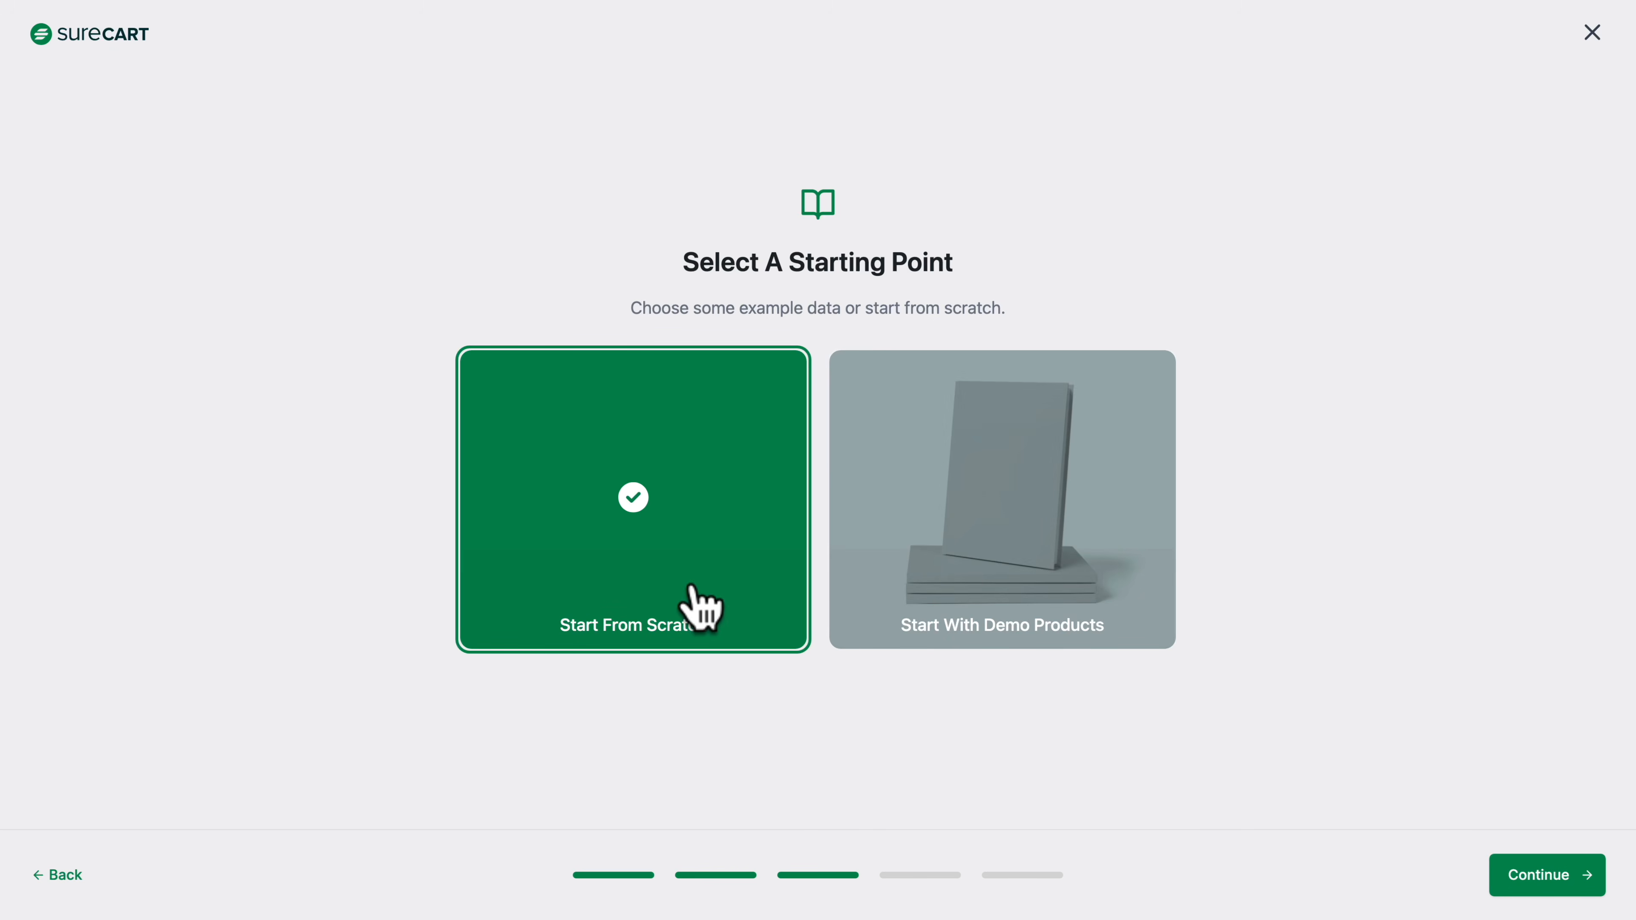
Choose to start the store from scratch, confirm the notification email, and close the setup wizard
click(1563, 879)
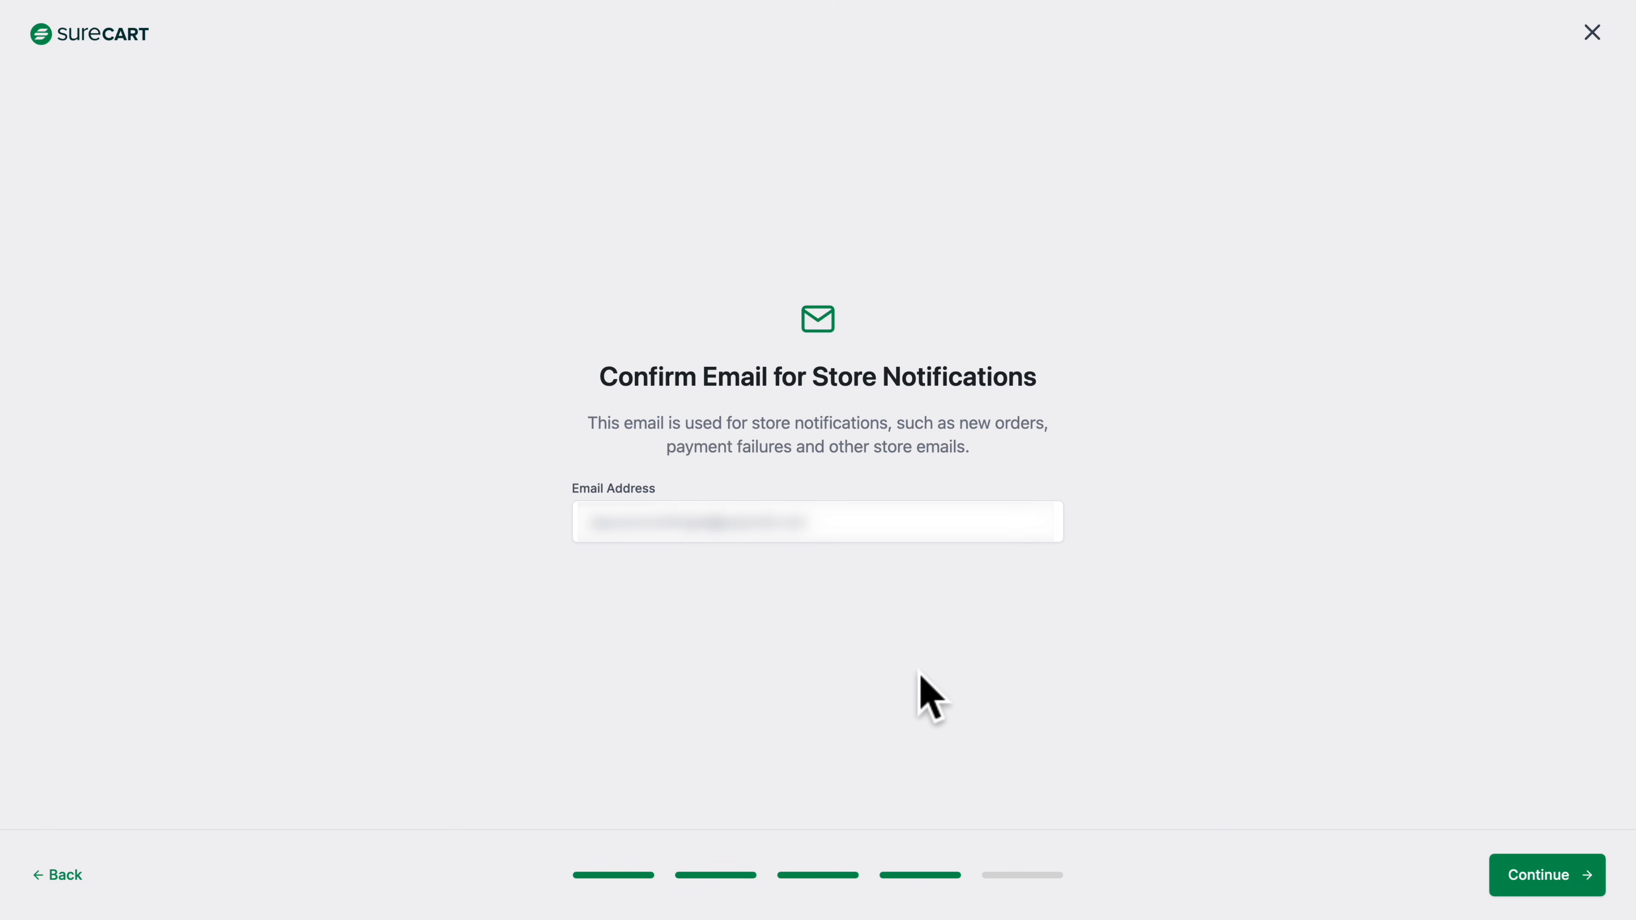
click(1529, 876)
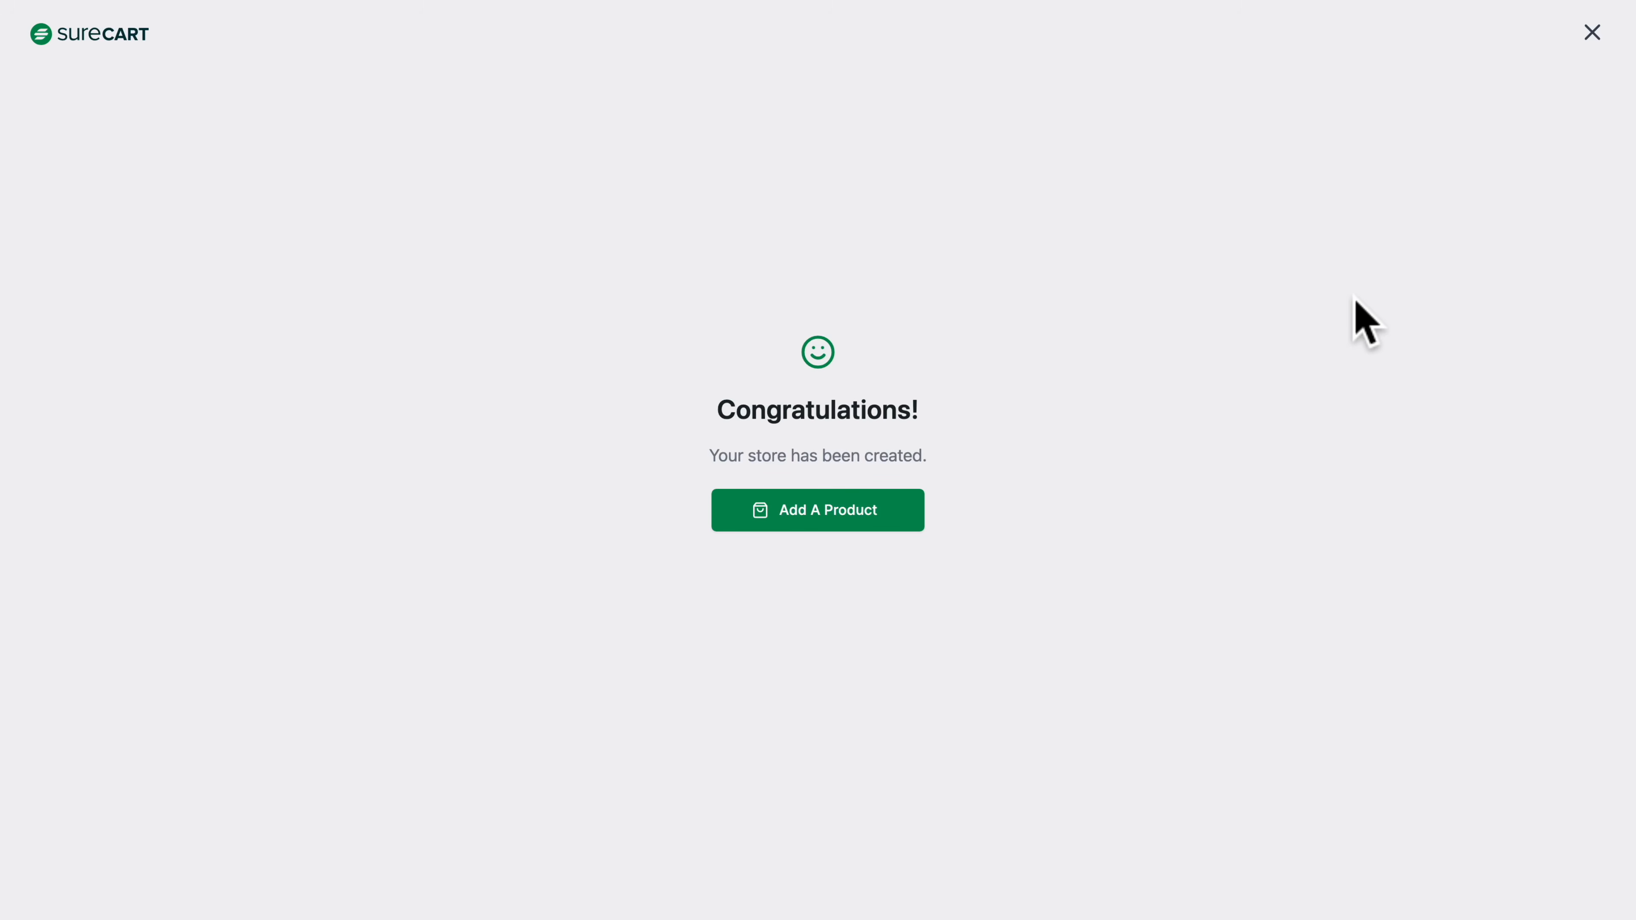
click(1591, 32)
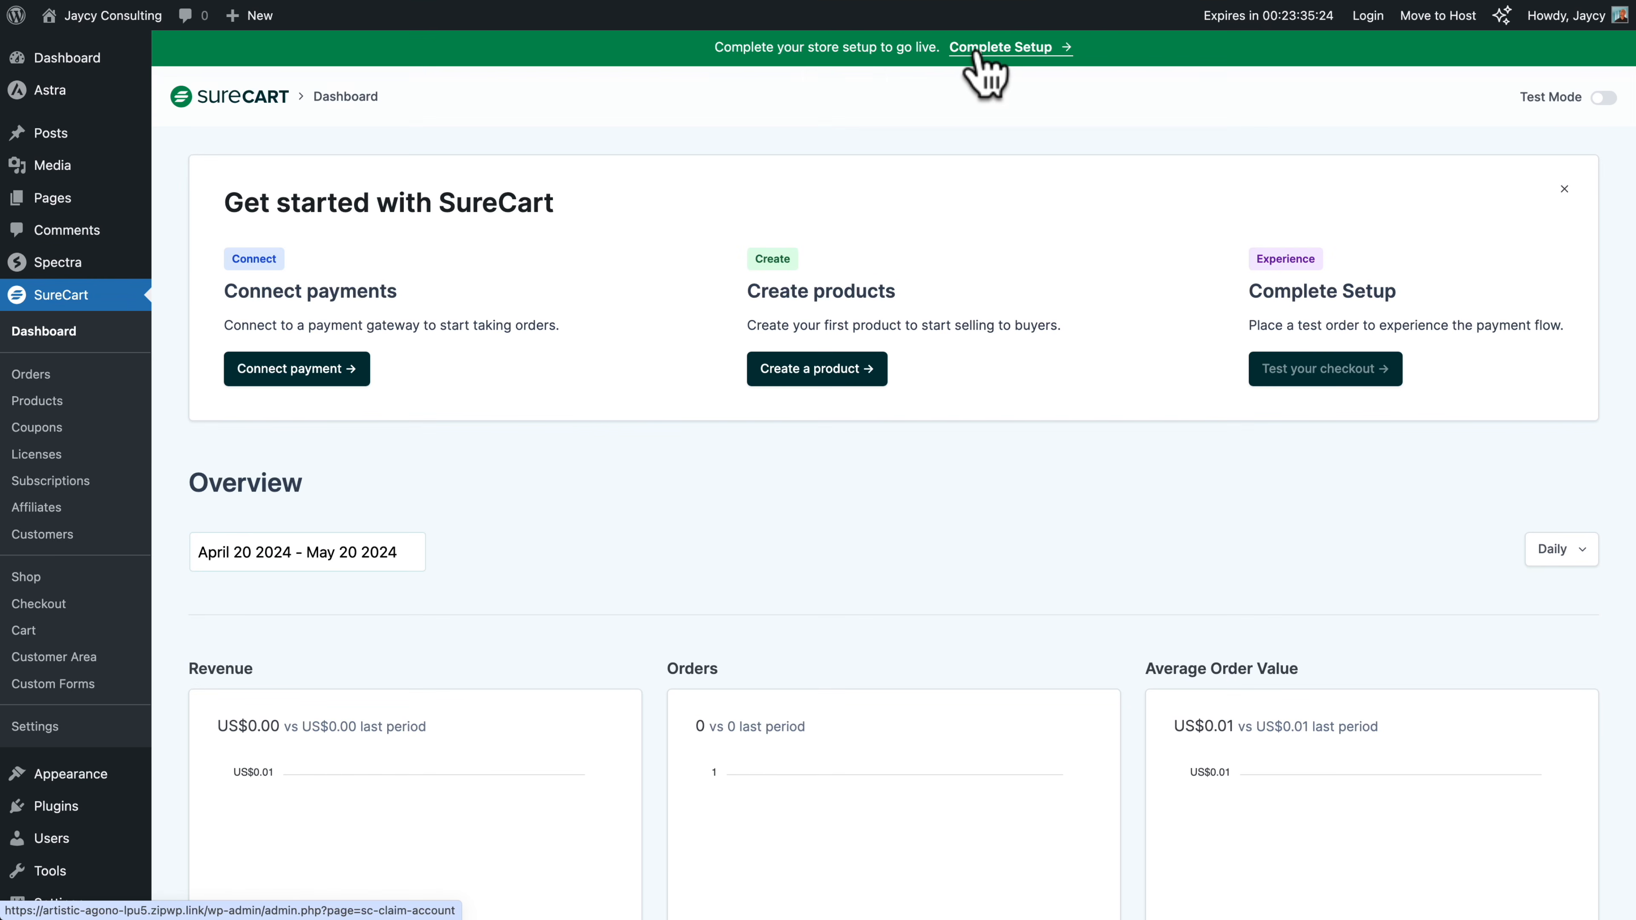
Complete the store setup by signing up with the account name, email and password, then accept the store details and return to WordPress
click(974, 52)
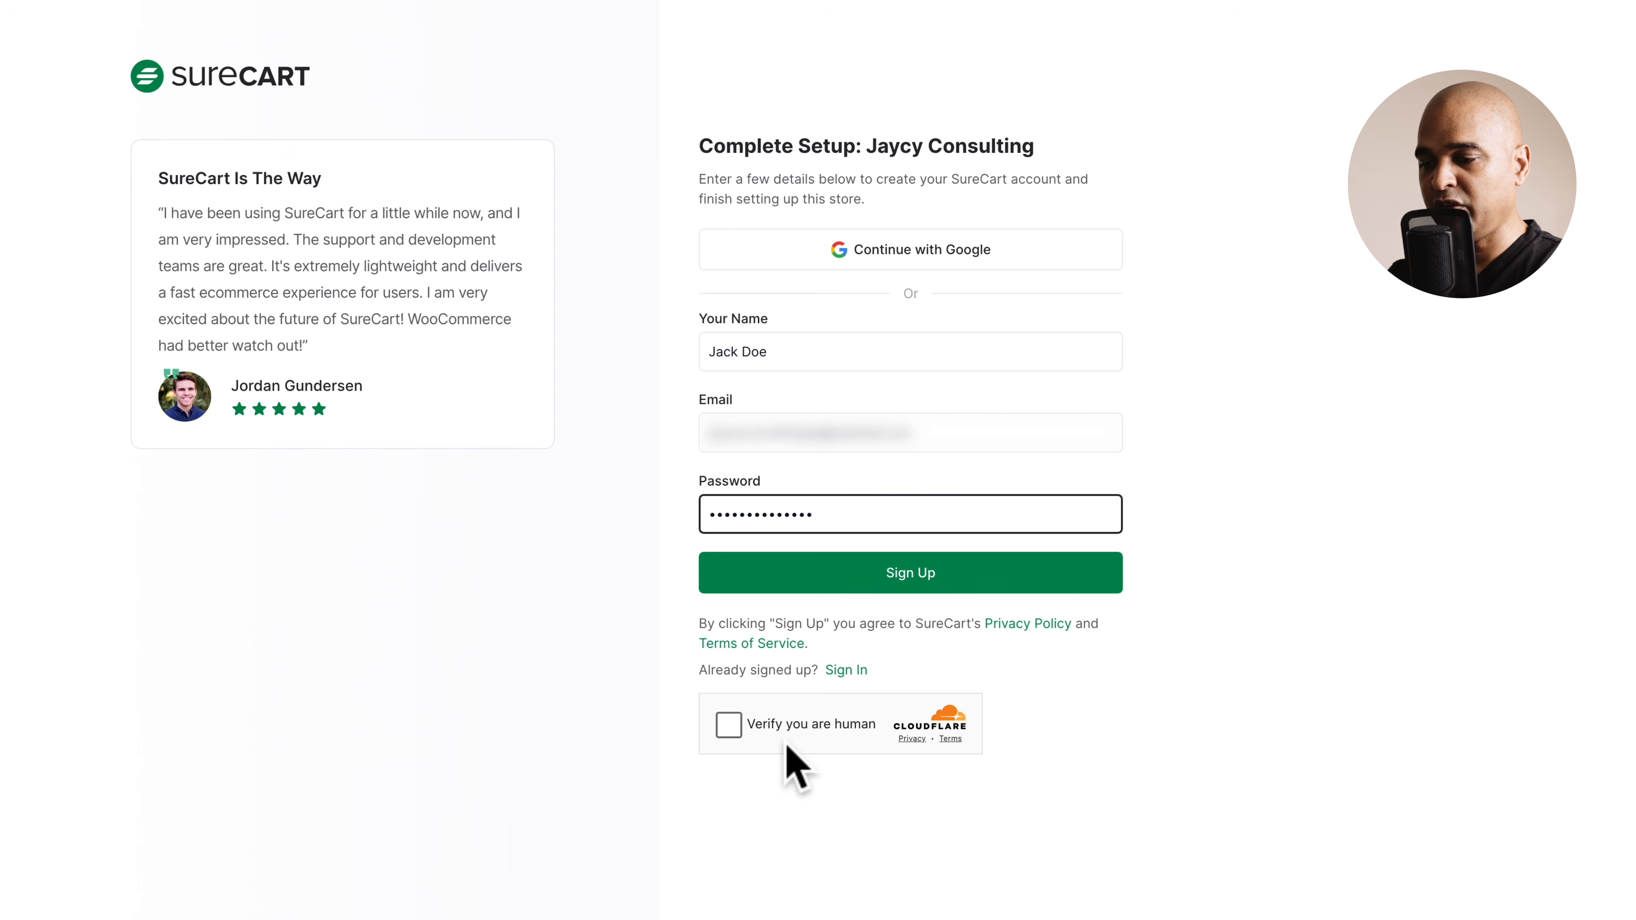
click(728, 724)
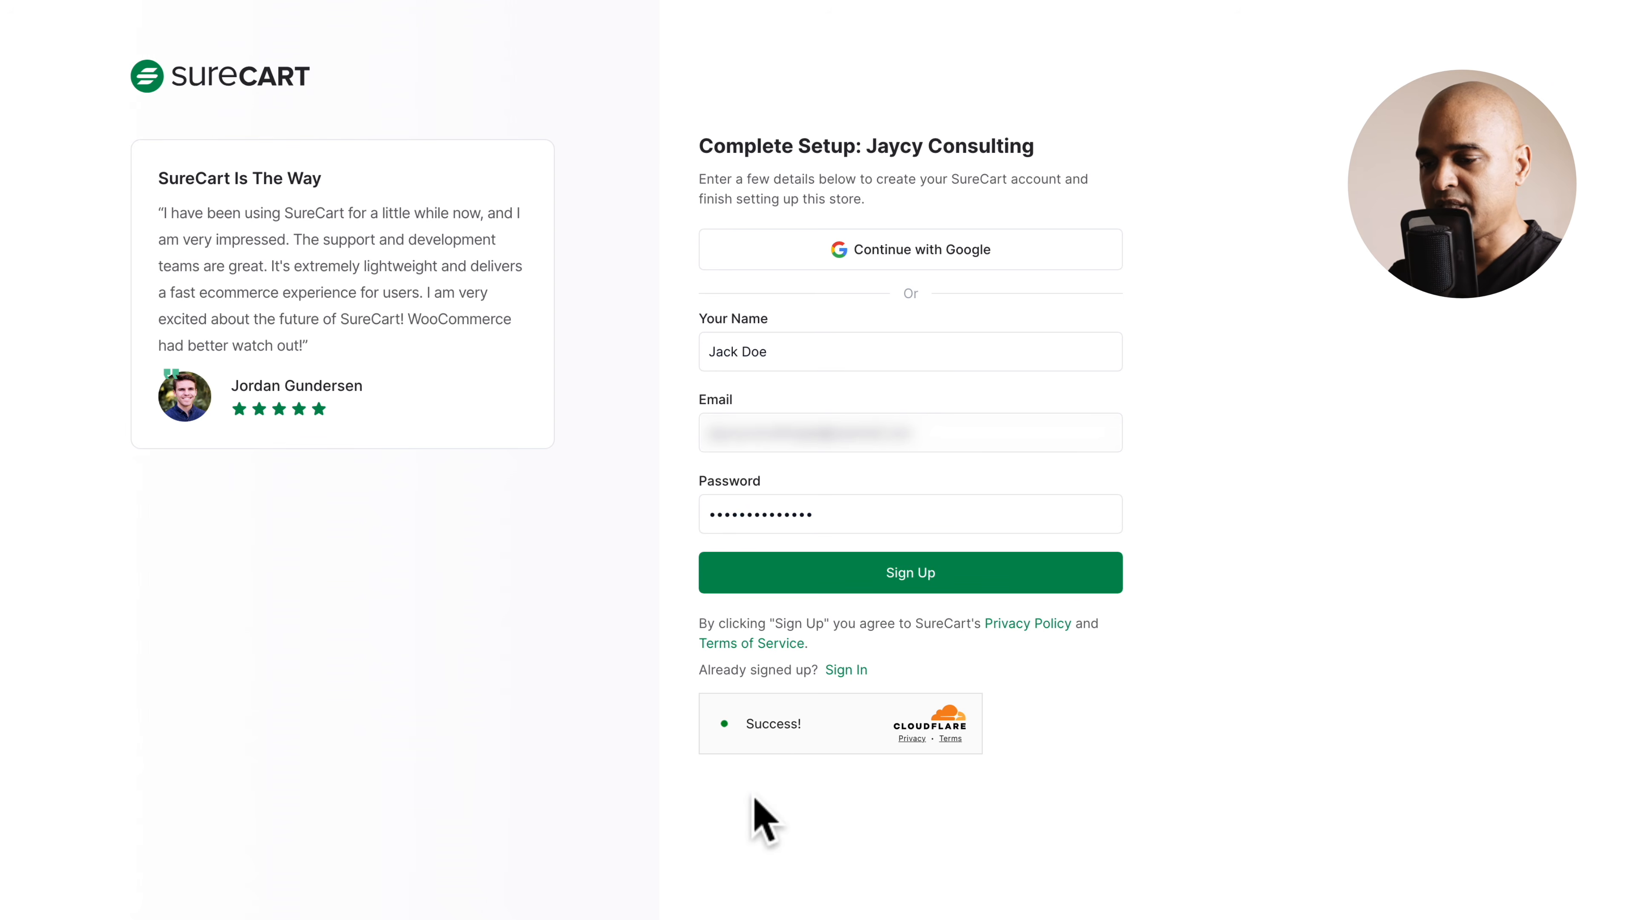
click(863, 593)
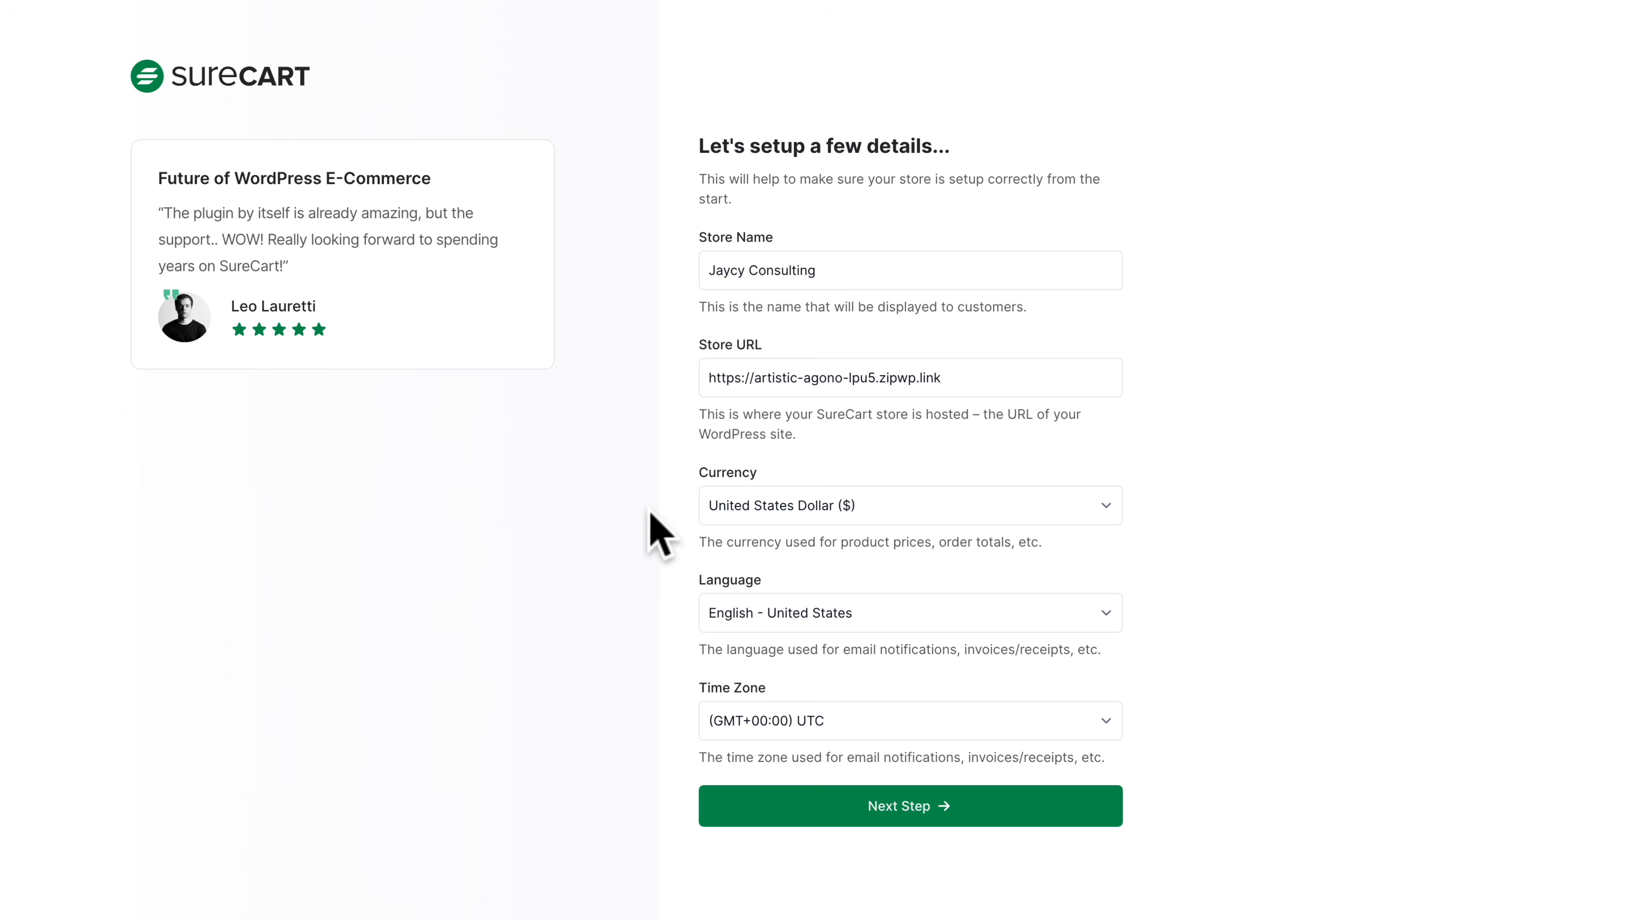
click(891, 807)
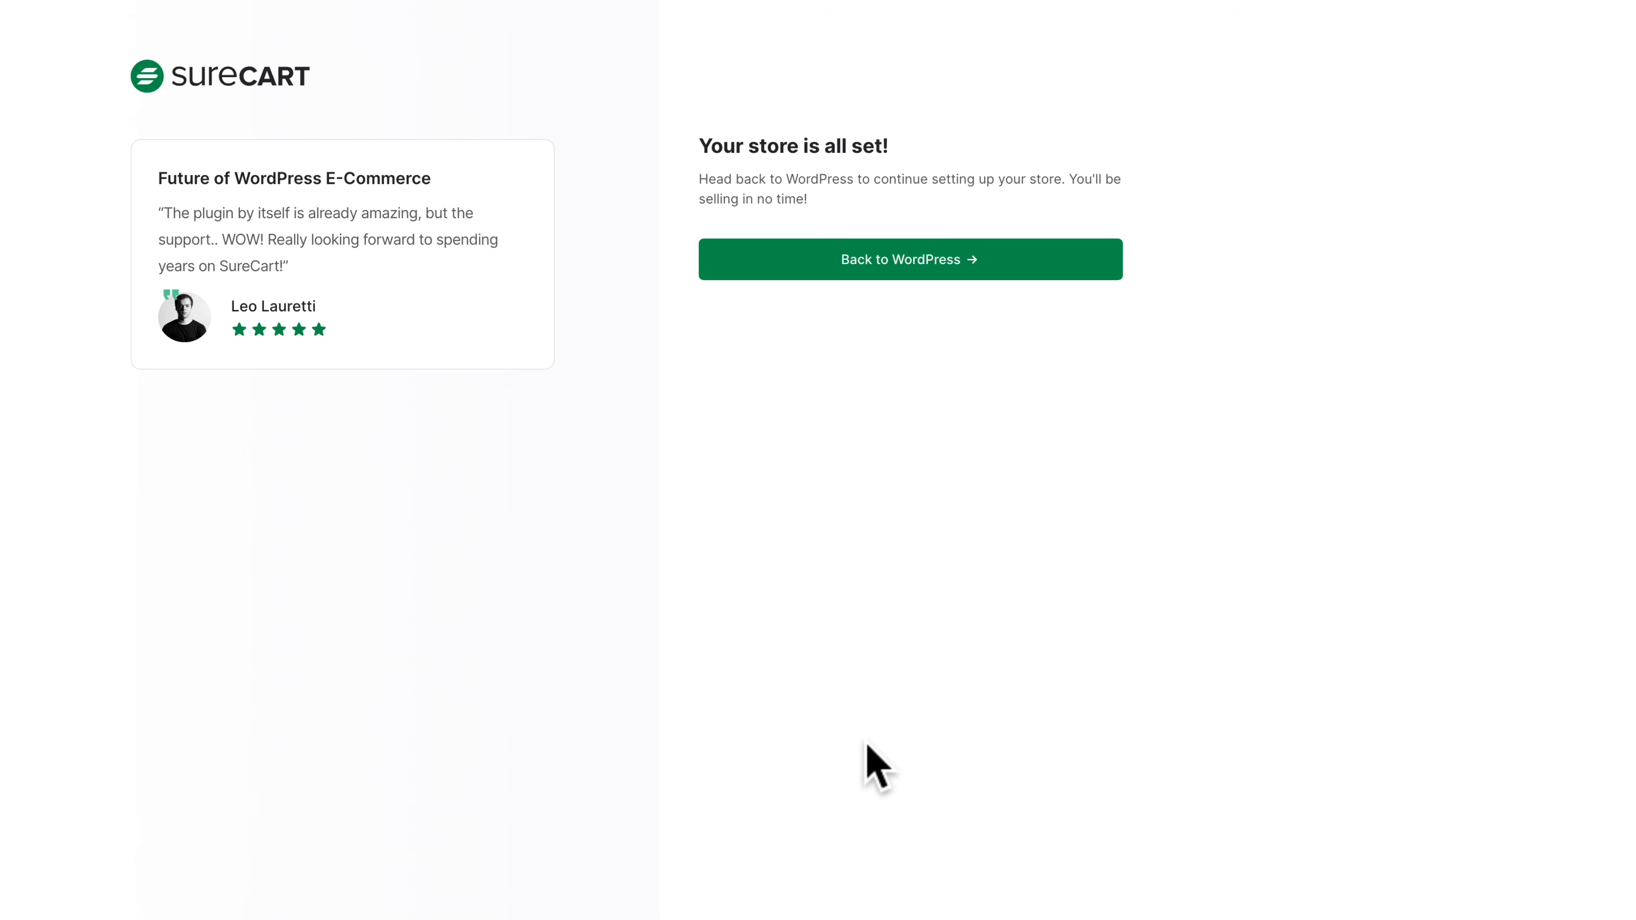
click(873, 264)
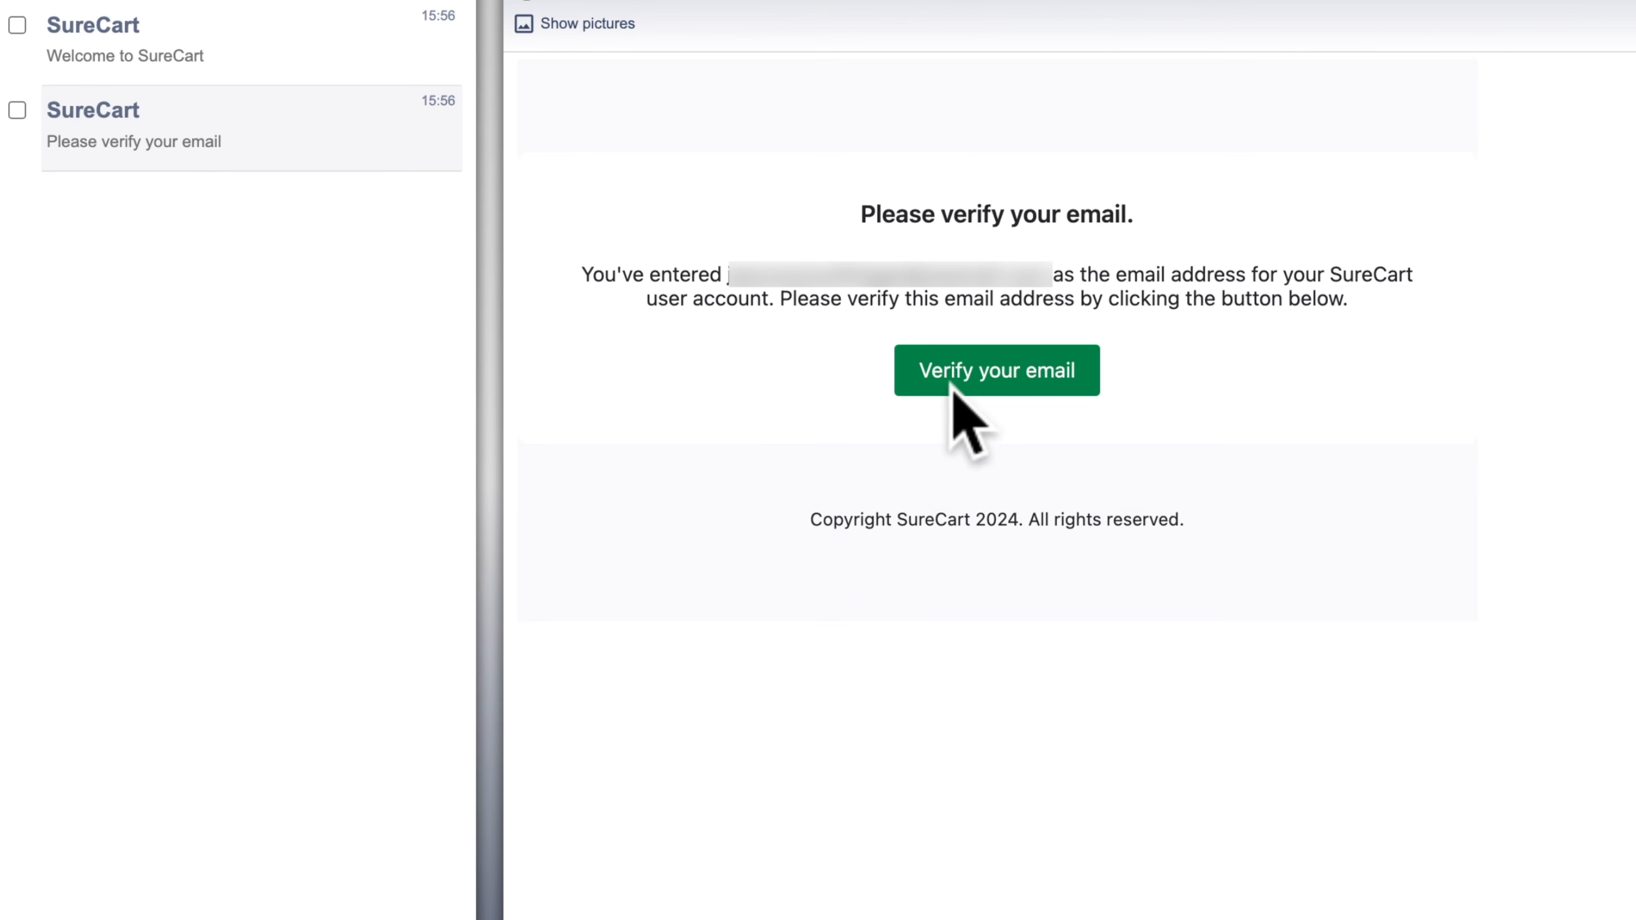
Verify the SureCart account's email address from the verification message and open the store's payment processor settings
click(1000, 379)
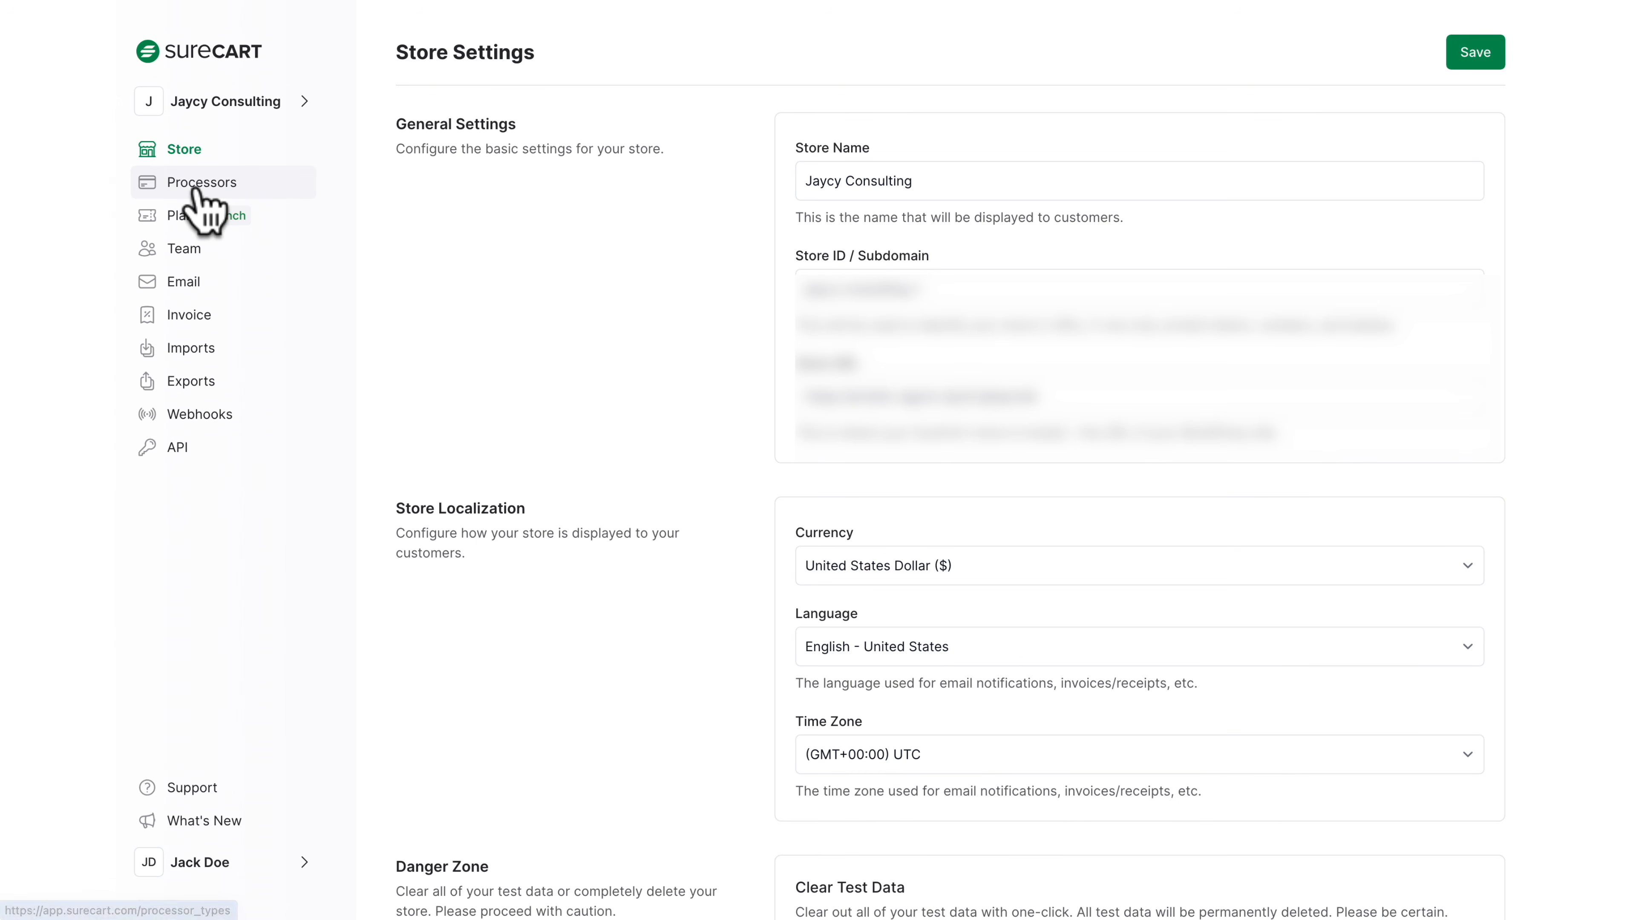
click(194, 206)
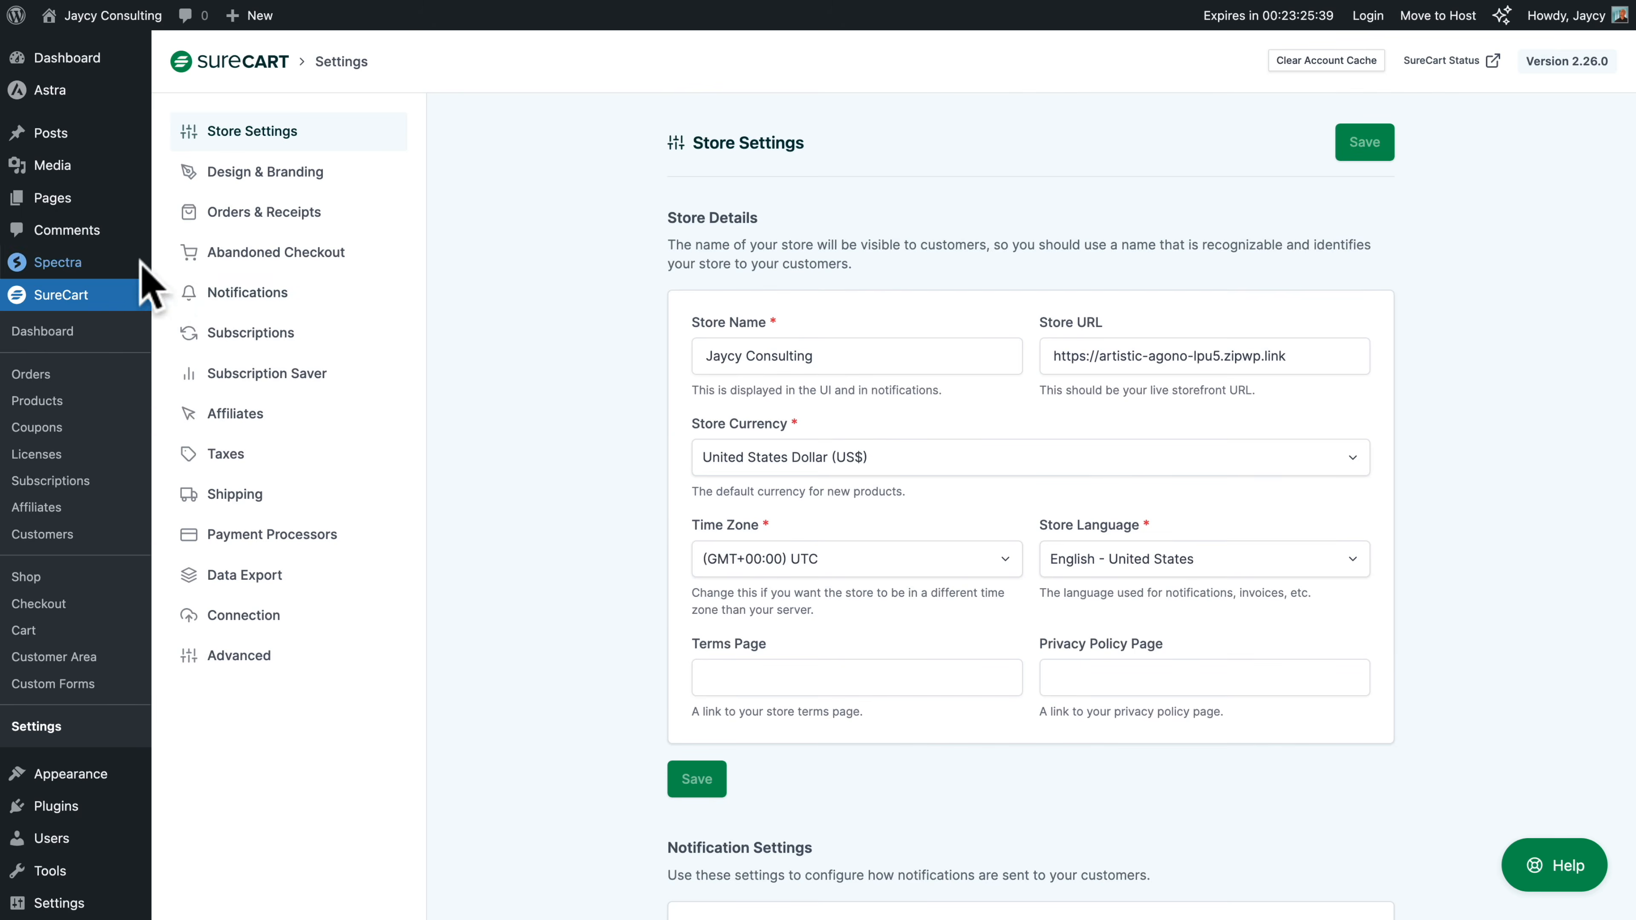
Create a SureCart product named "Your Brain Is A Ca$h Machine" and paste the ebook text as its description
click(53, 581)
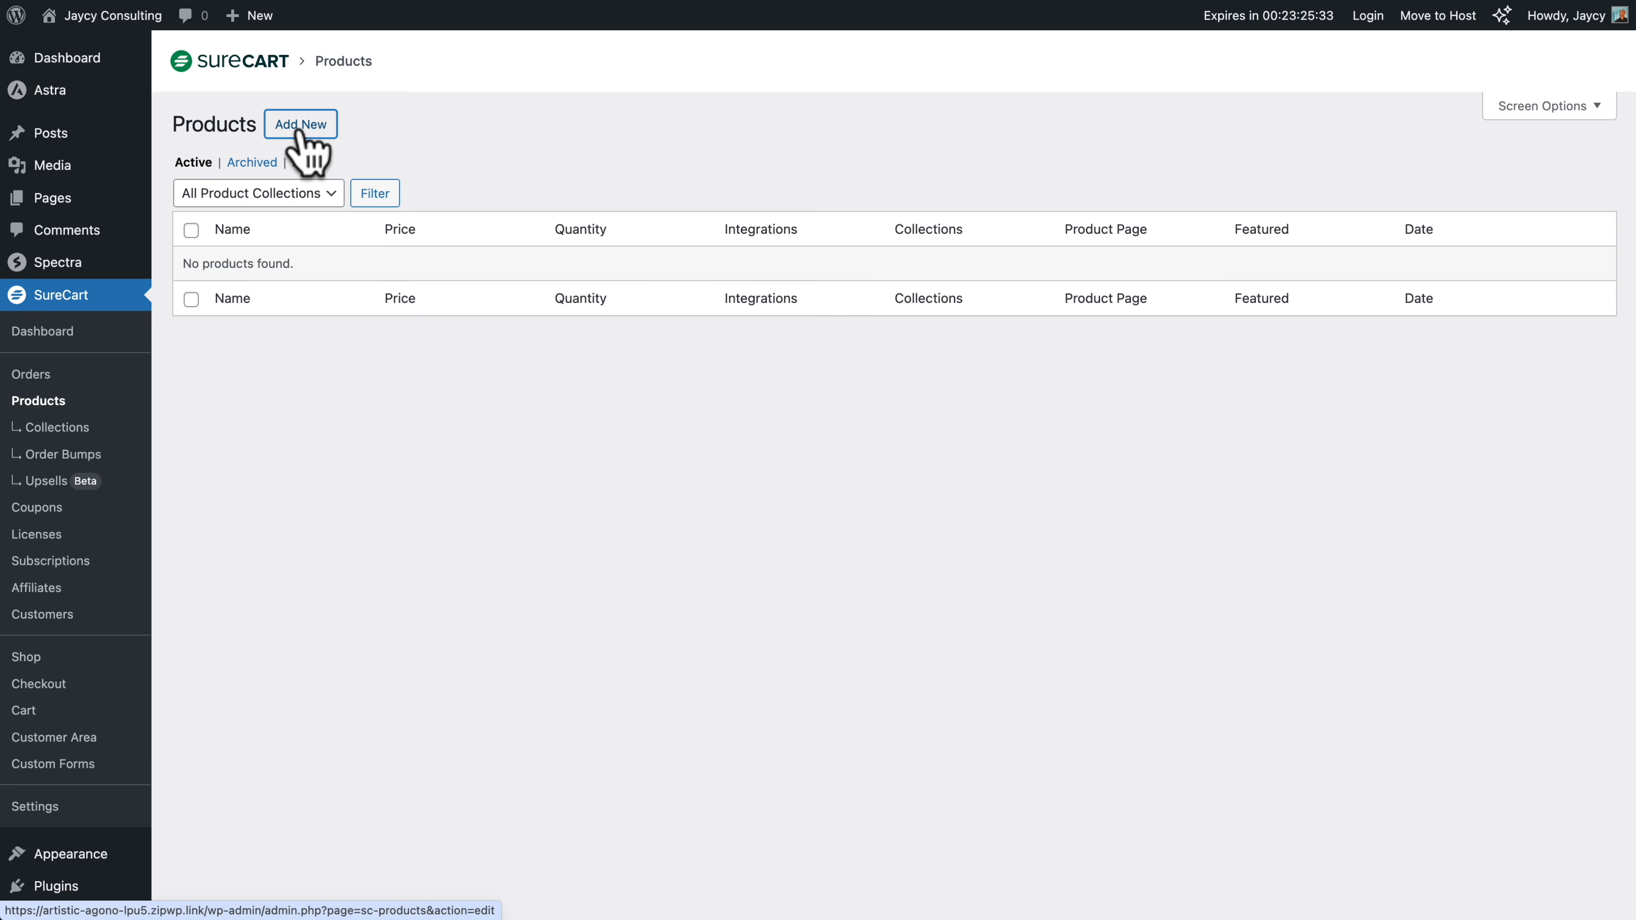
click(301, 122)
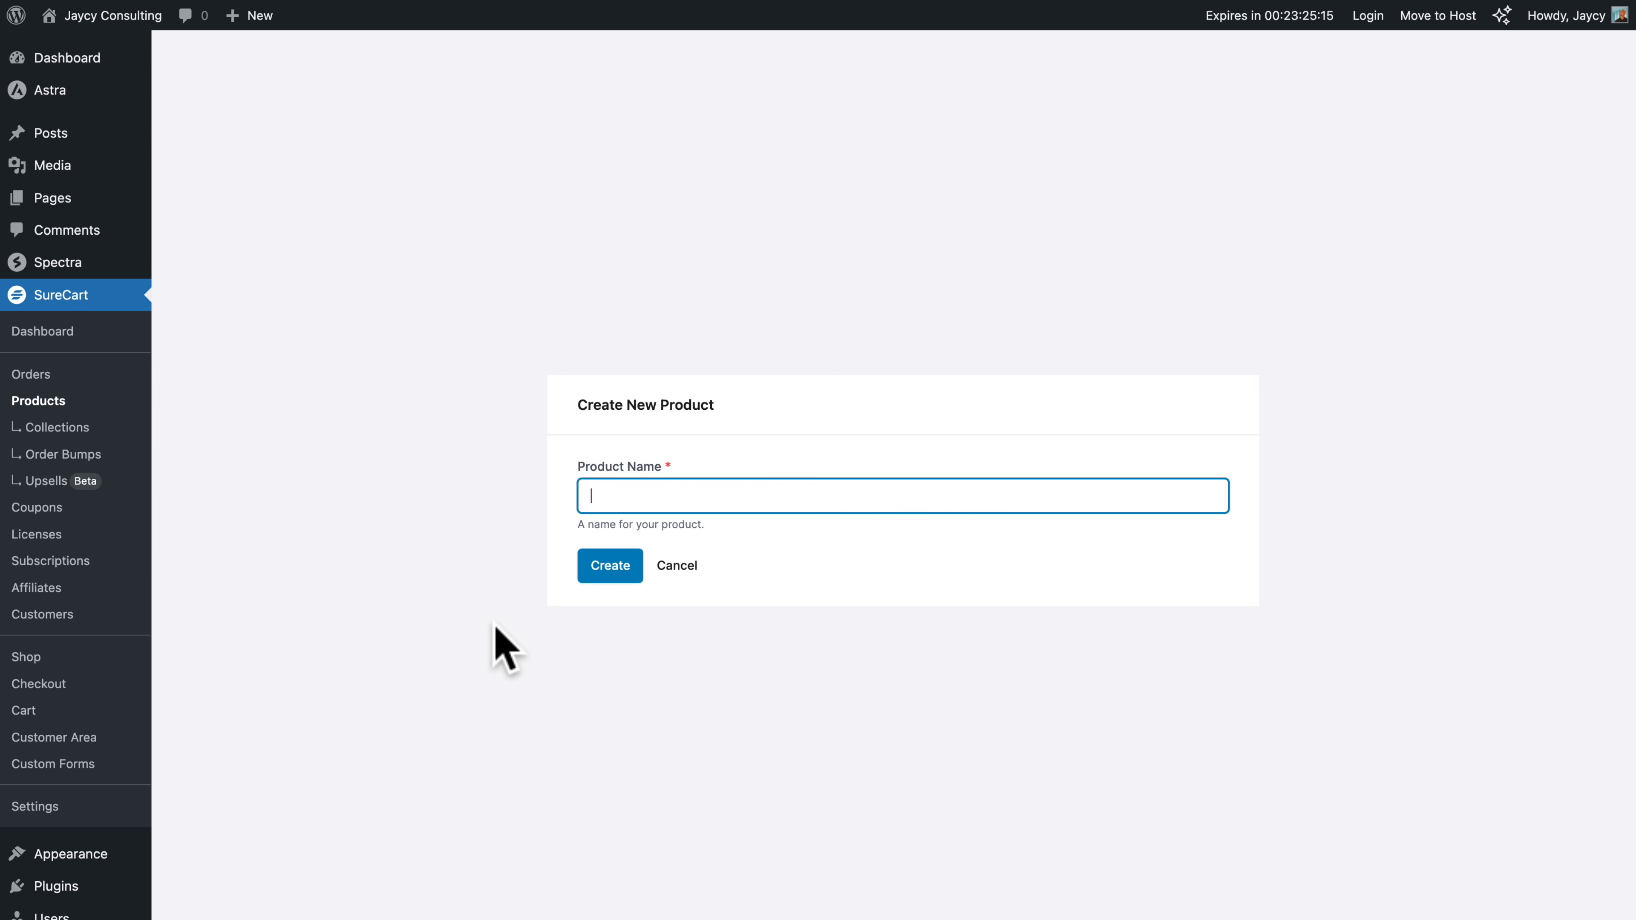
text(Your Brain Is A Ca$h Machine)
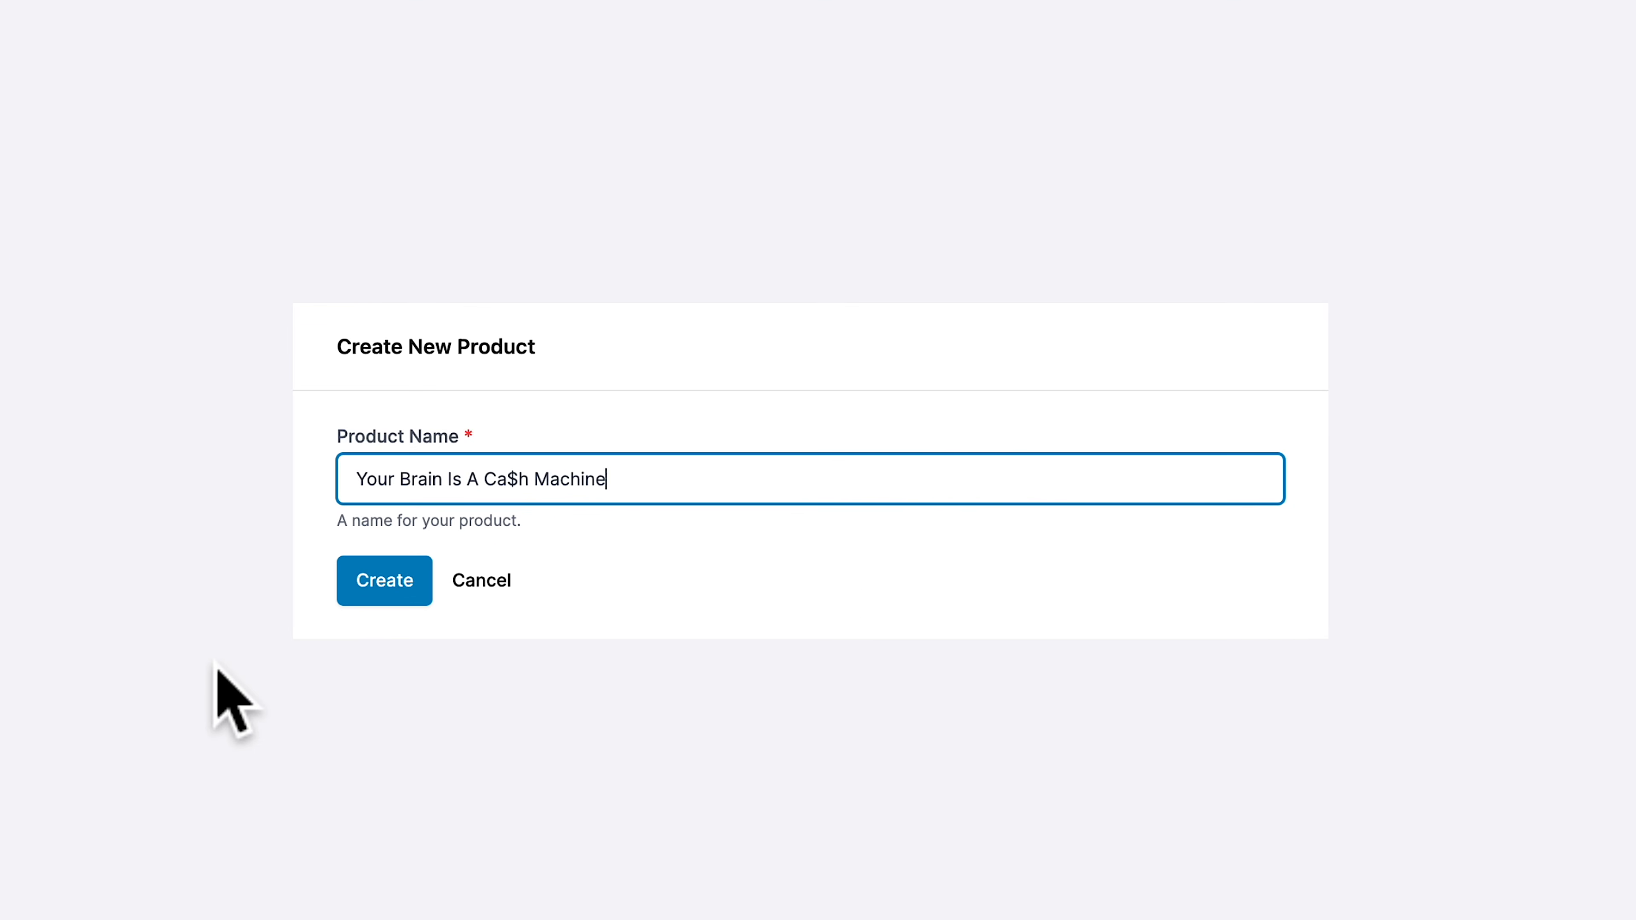
click(386, 581)
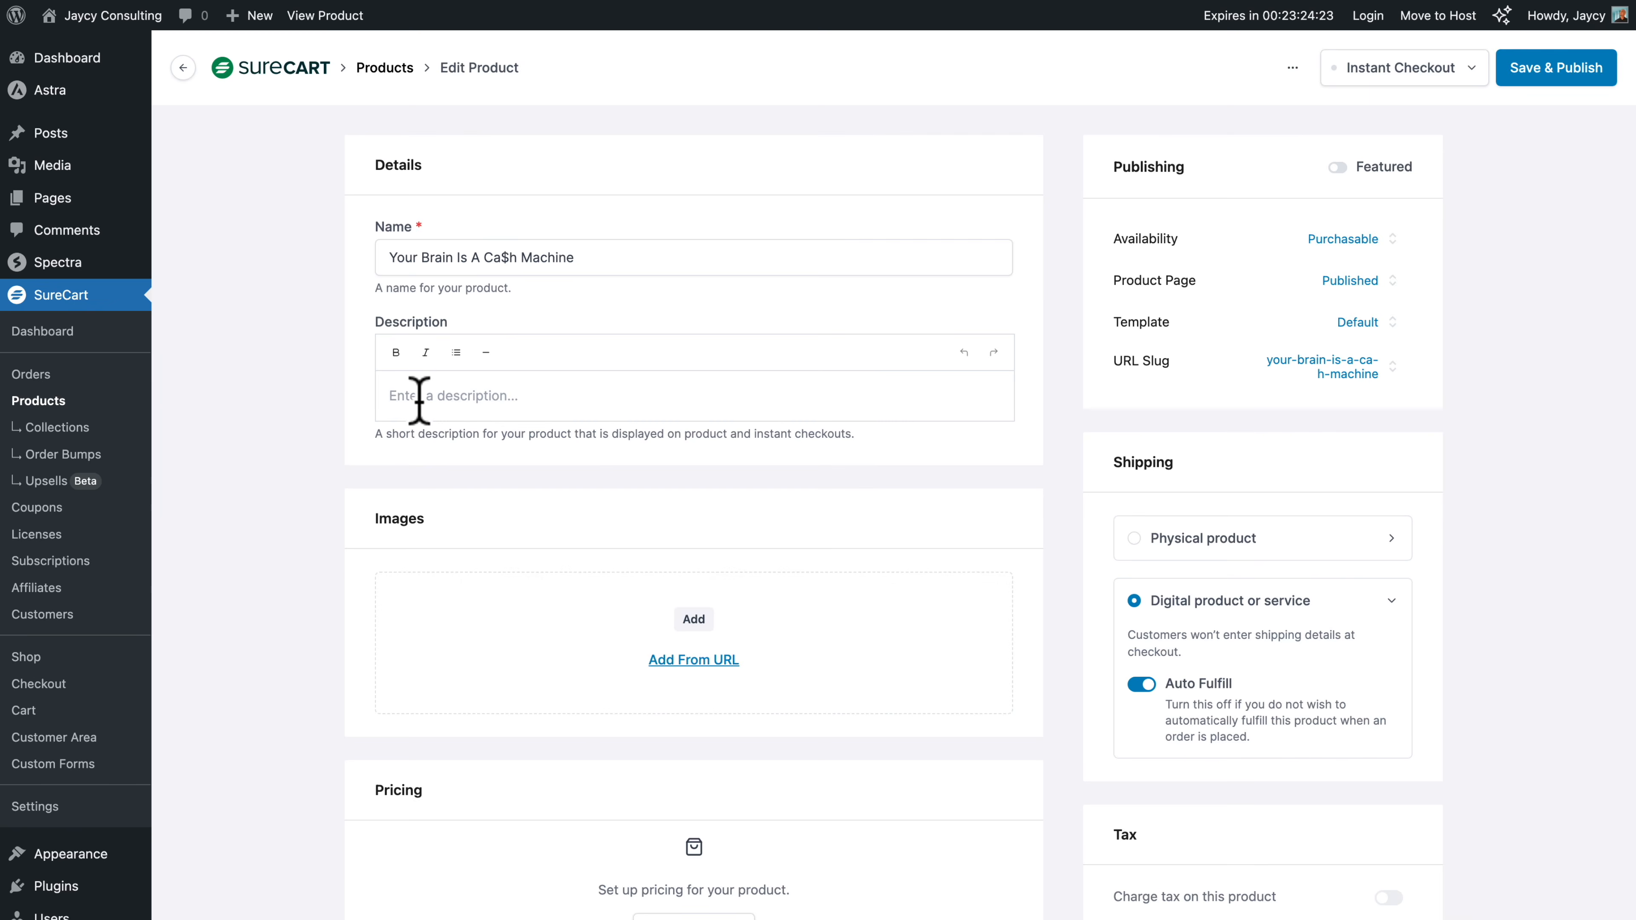
click(419, 396)
text(Your Brain Is A Ca$h Machine is the only ebook you will ever need to read in order to go from 9-5 to making a full time income with consulting. You may think you have nothing to offer to the world. But the simple fact you are reading this and are on your journey to break free is something you could actually get paid to teach someone how to do it. Talk about inception!)
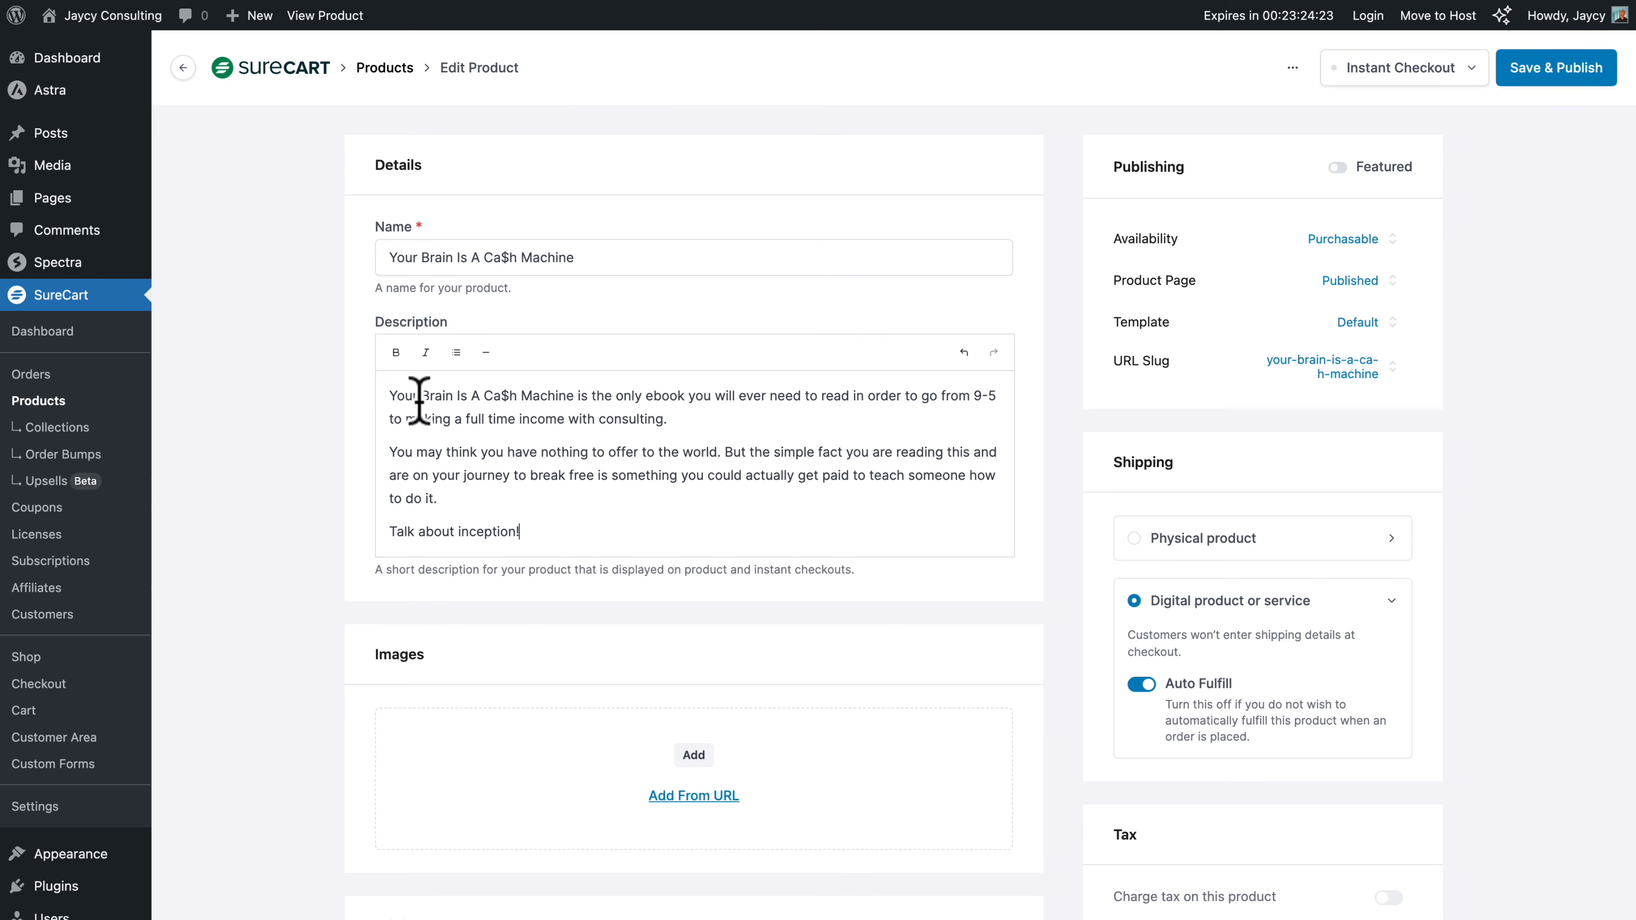
Upload product-01-b.webp from the _assets folder and add it as the product's image
scroll(325, 539, down, 6)
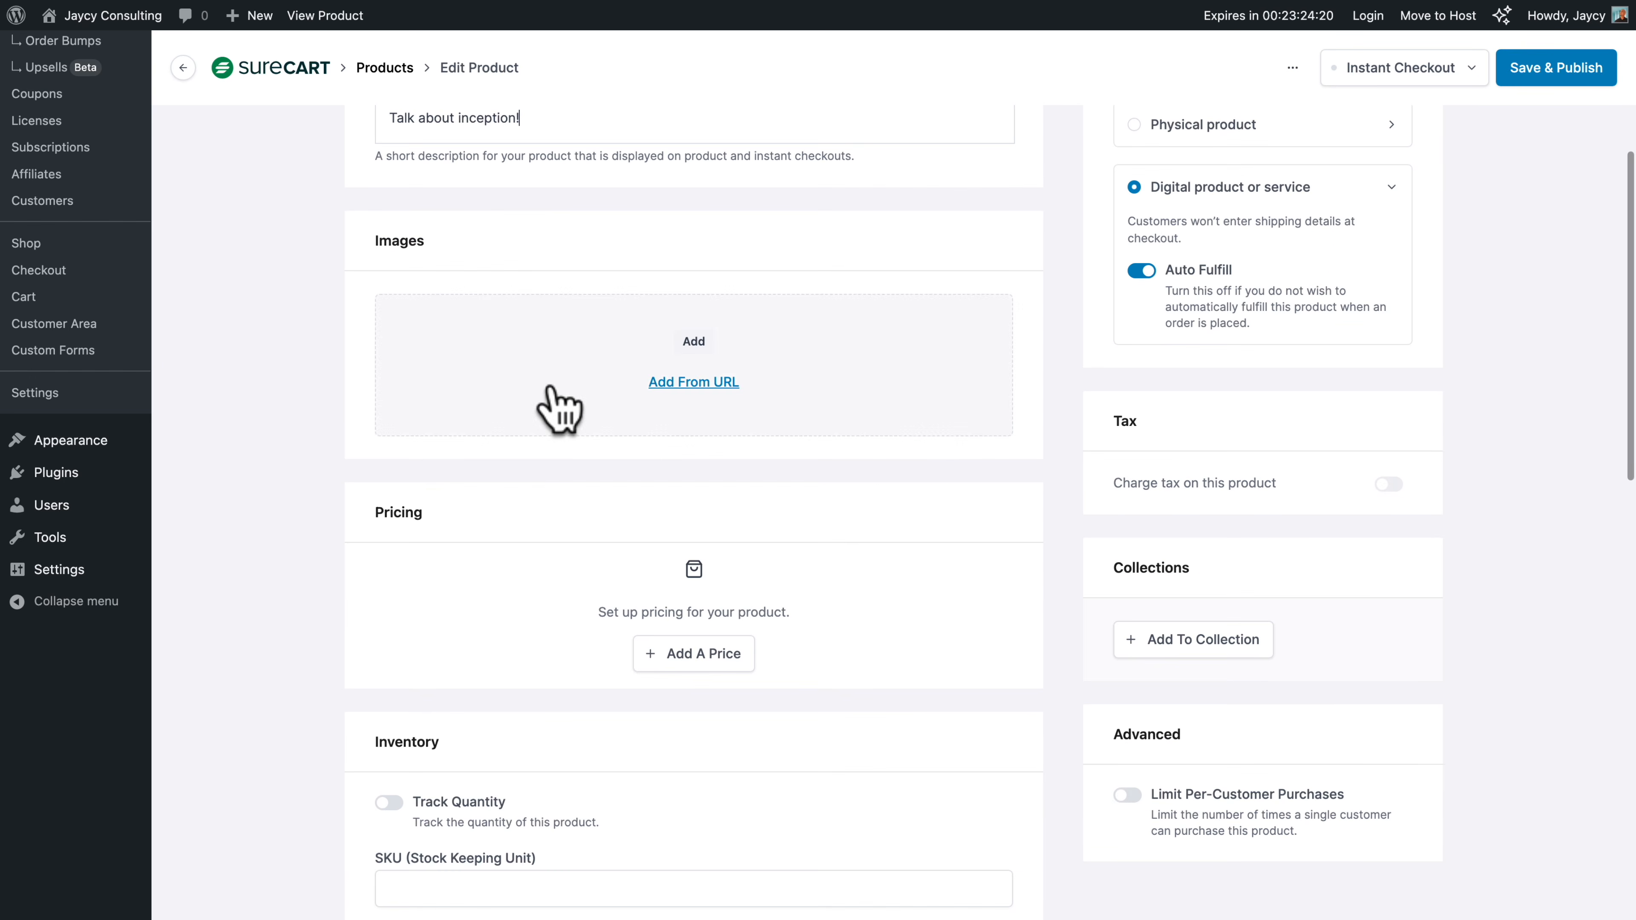
click(701, 342)
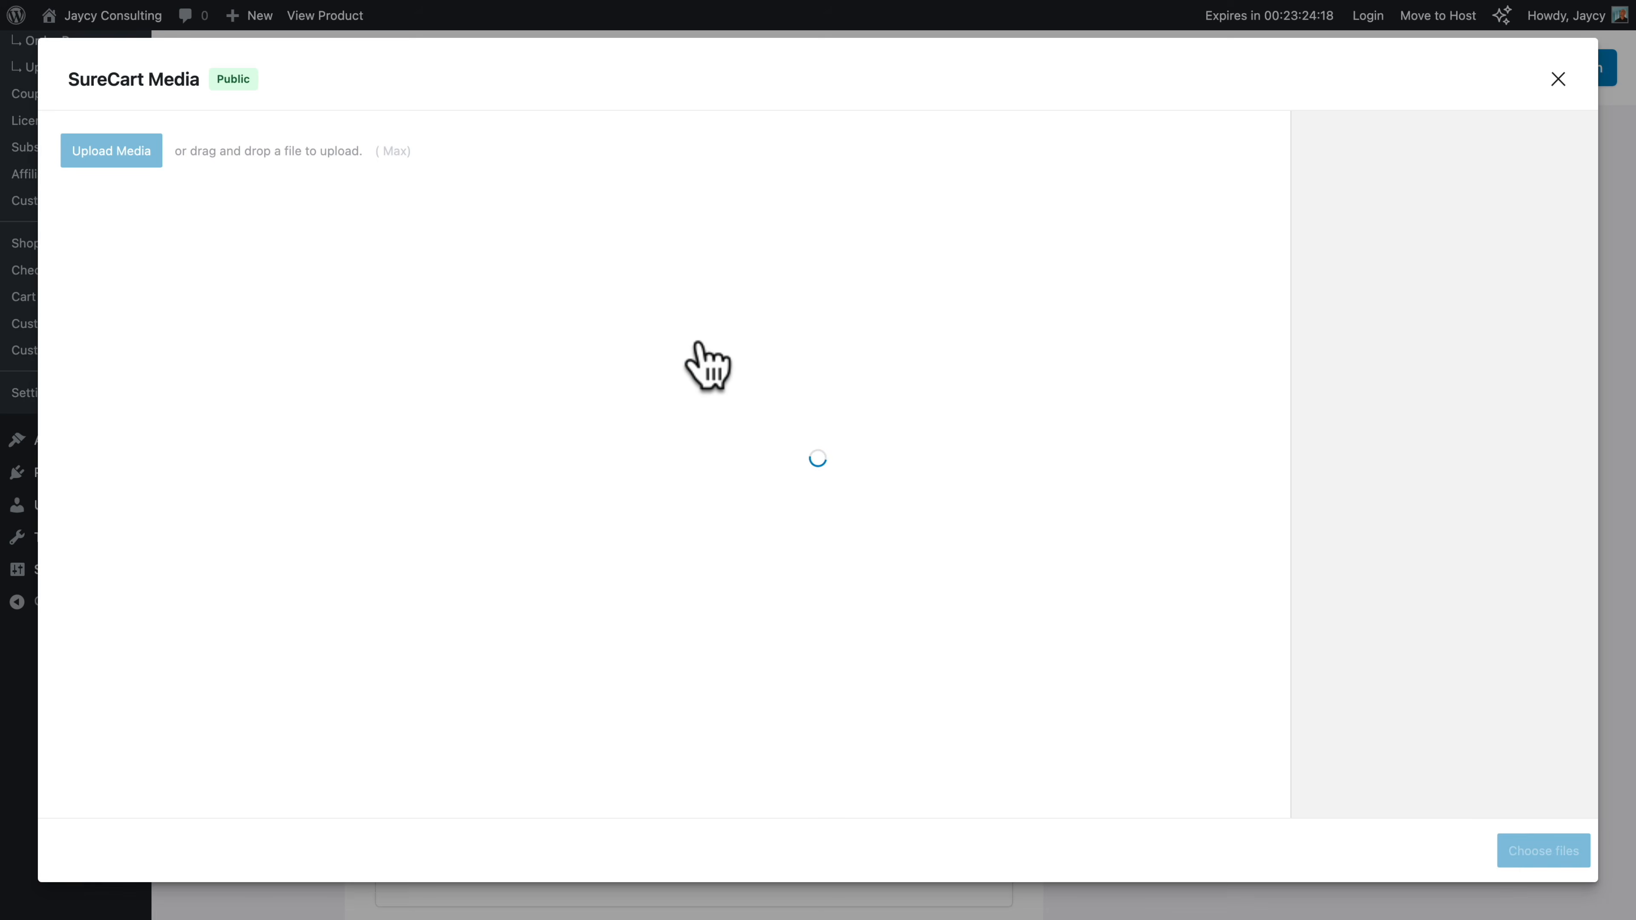
click(113, 152)
click(853, 573)
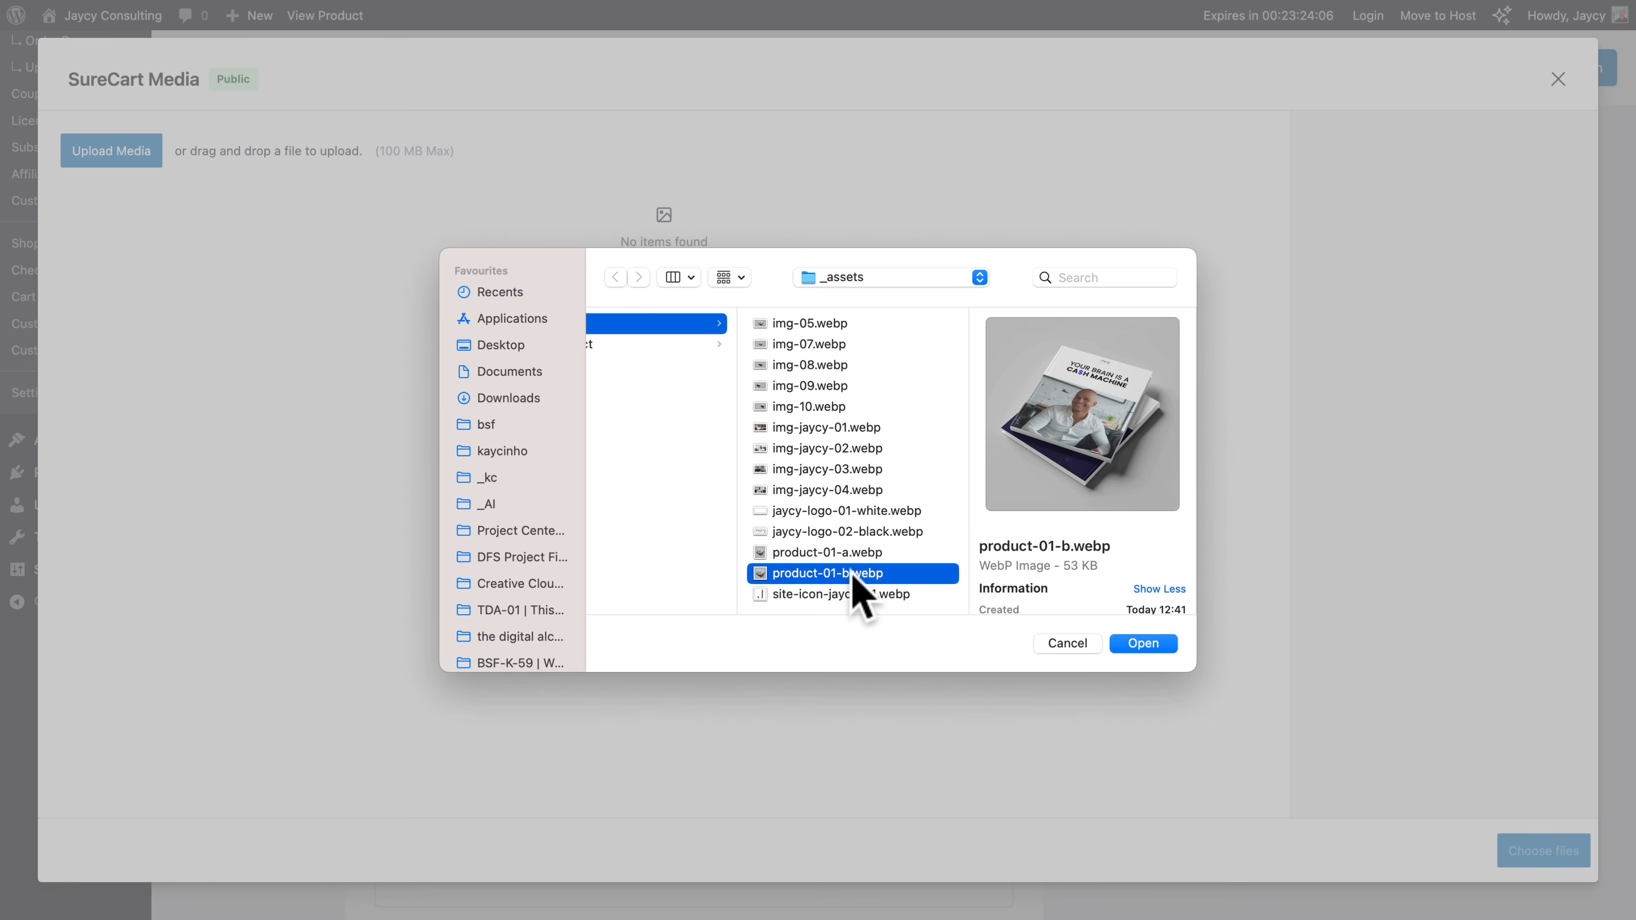
click(1143, 643)
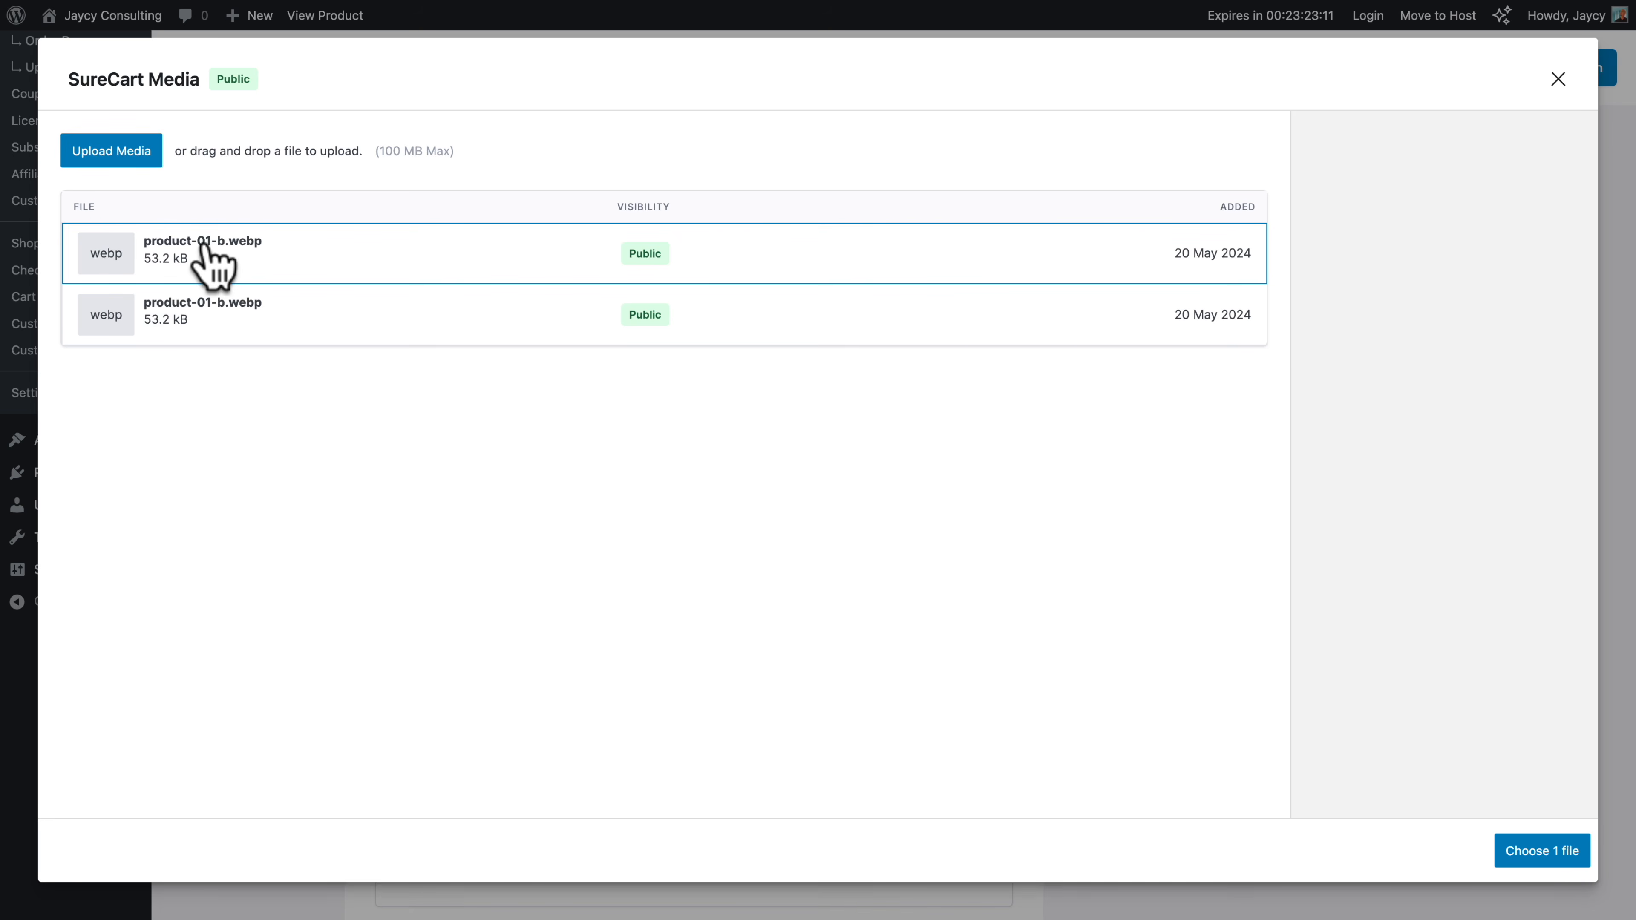
click(1540, 851)
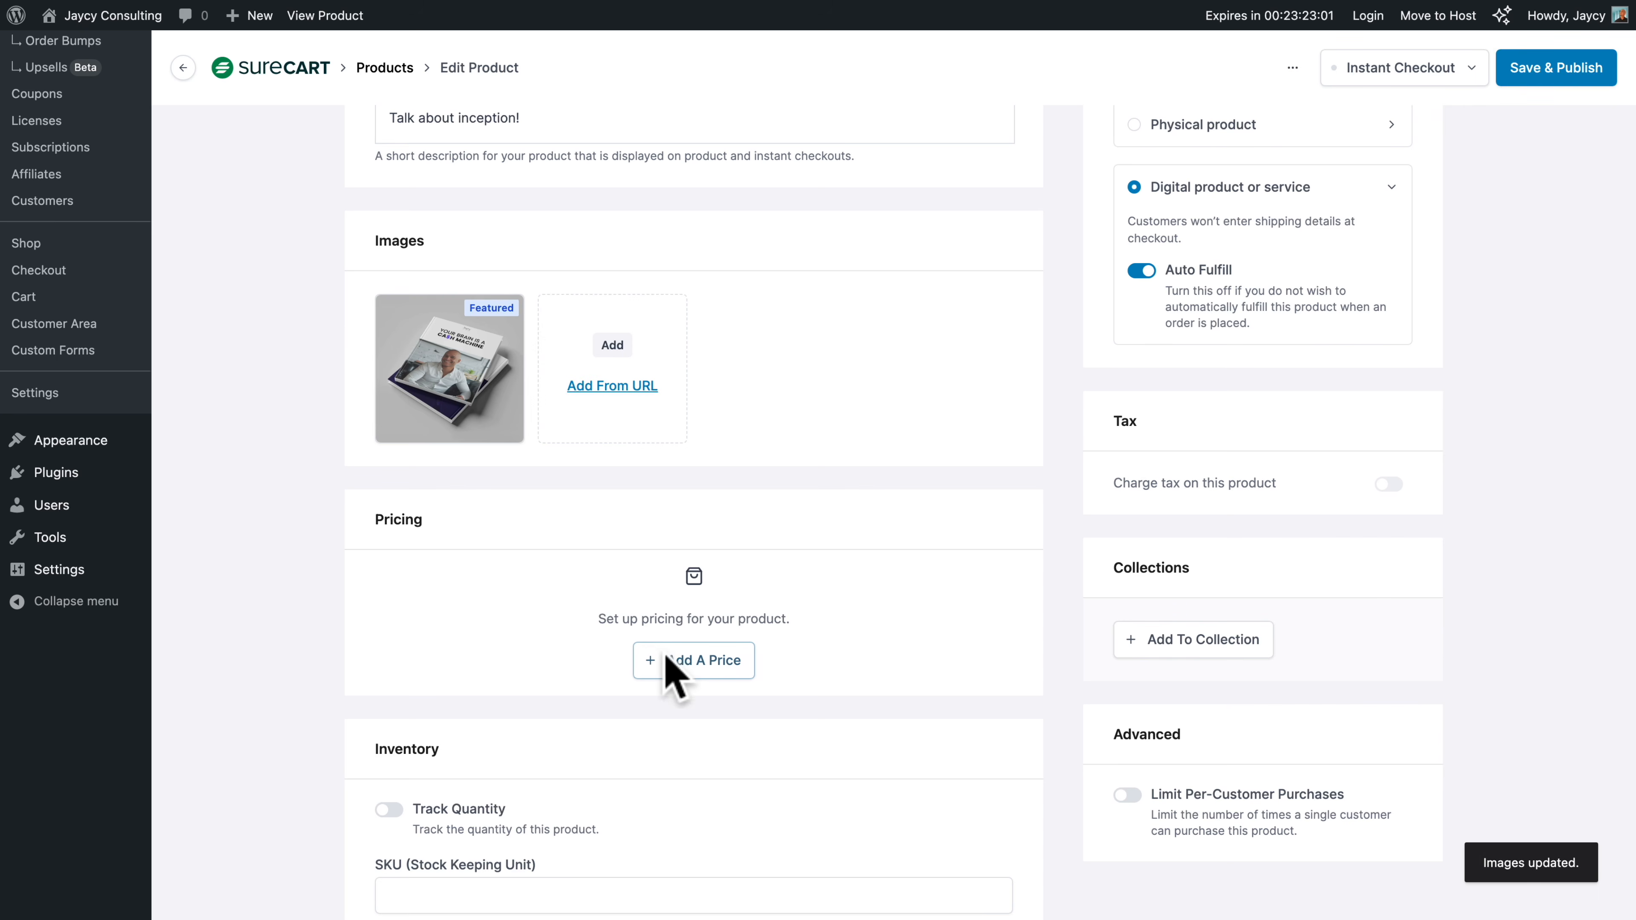
Add a one-time price of US$19.99 to the product
click(690, 661)
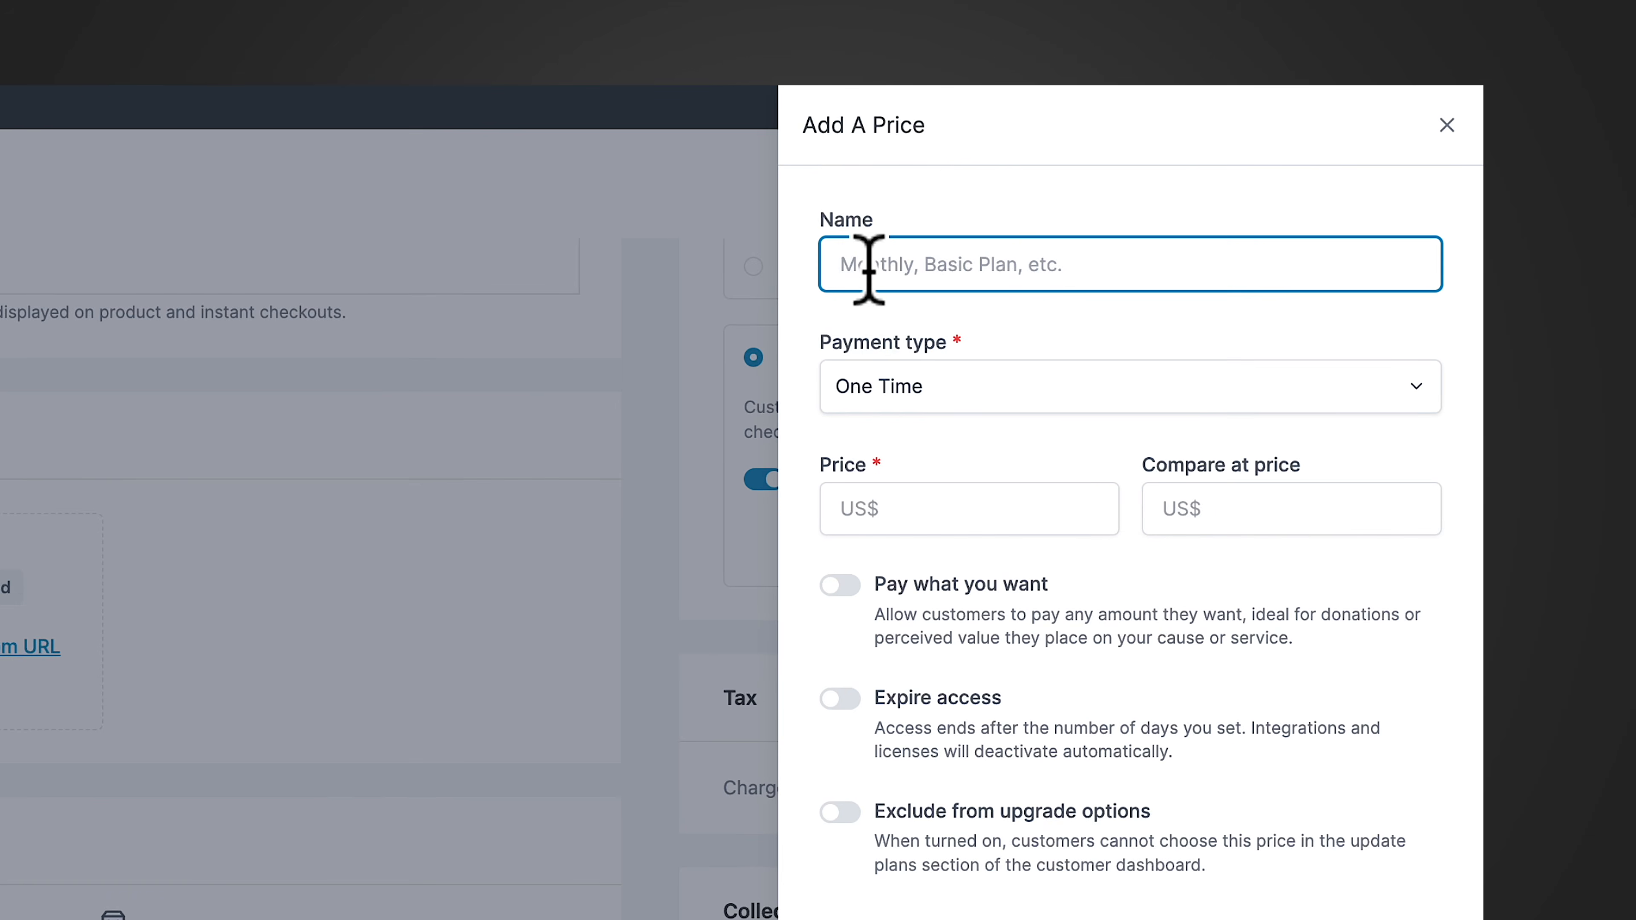
click(879, 387)
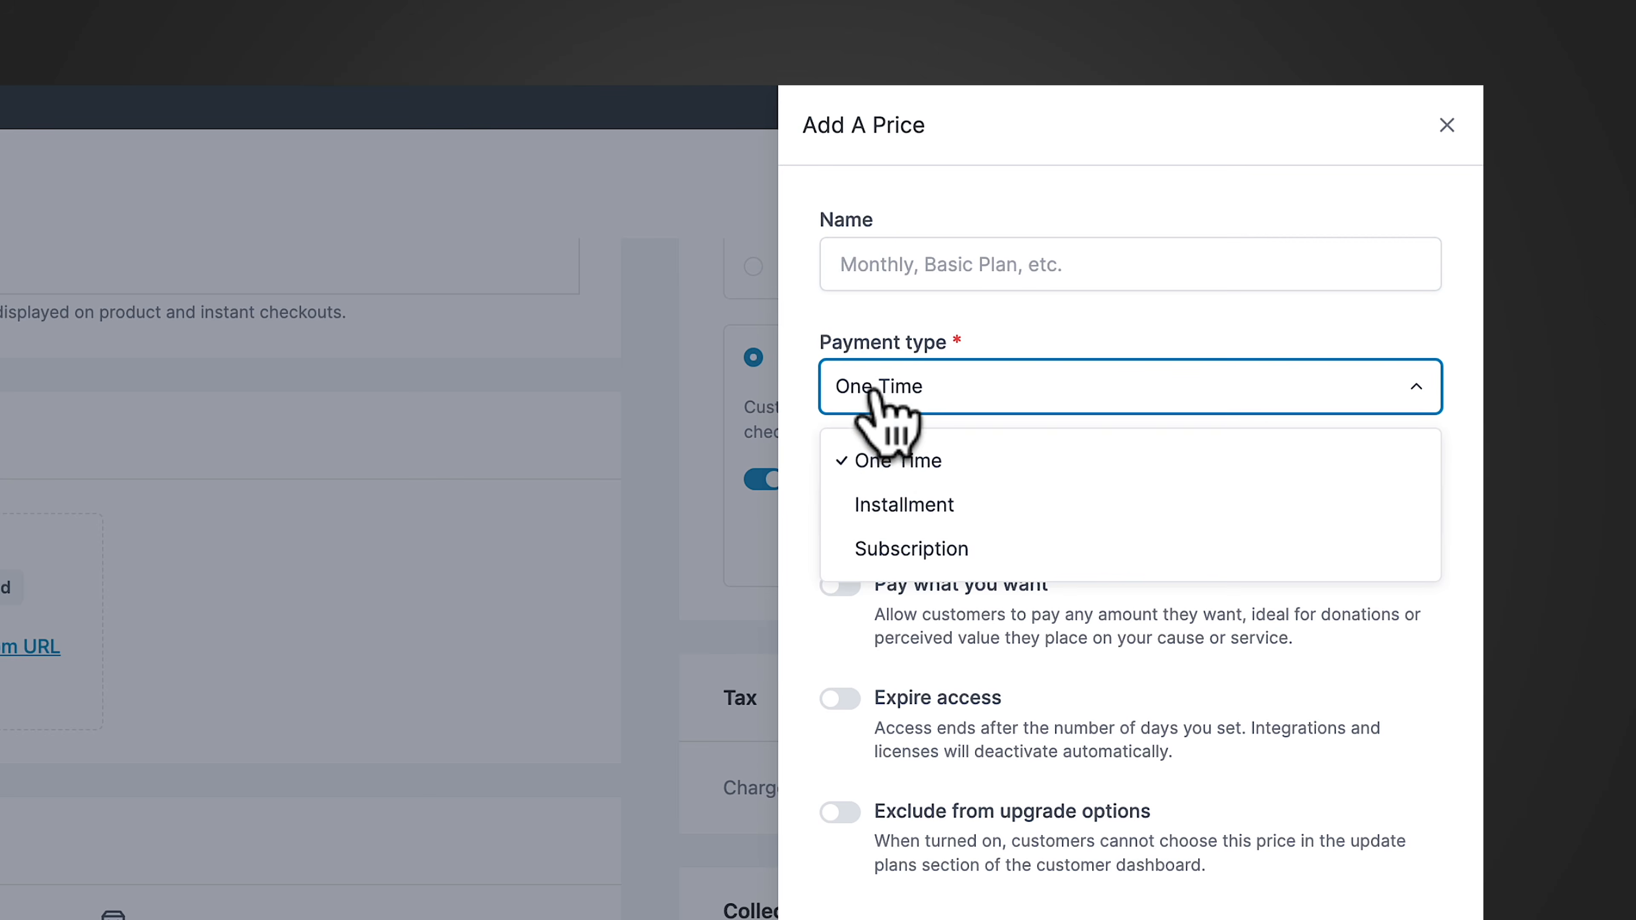
click(809, 310)
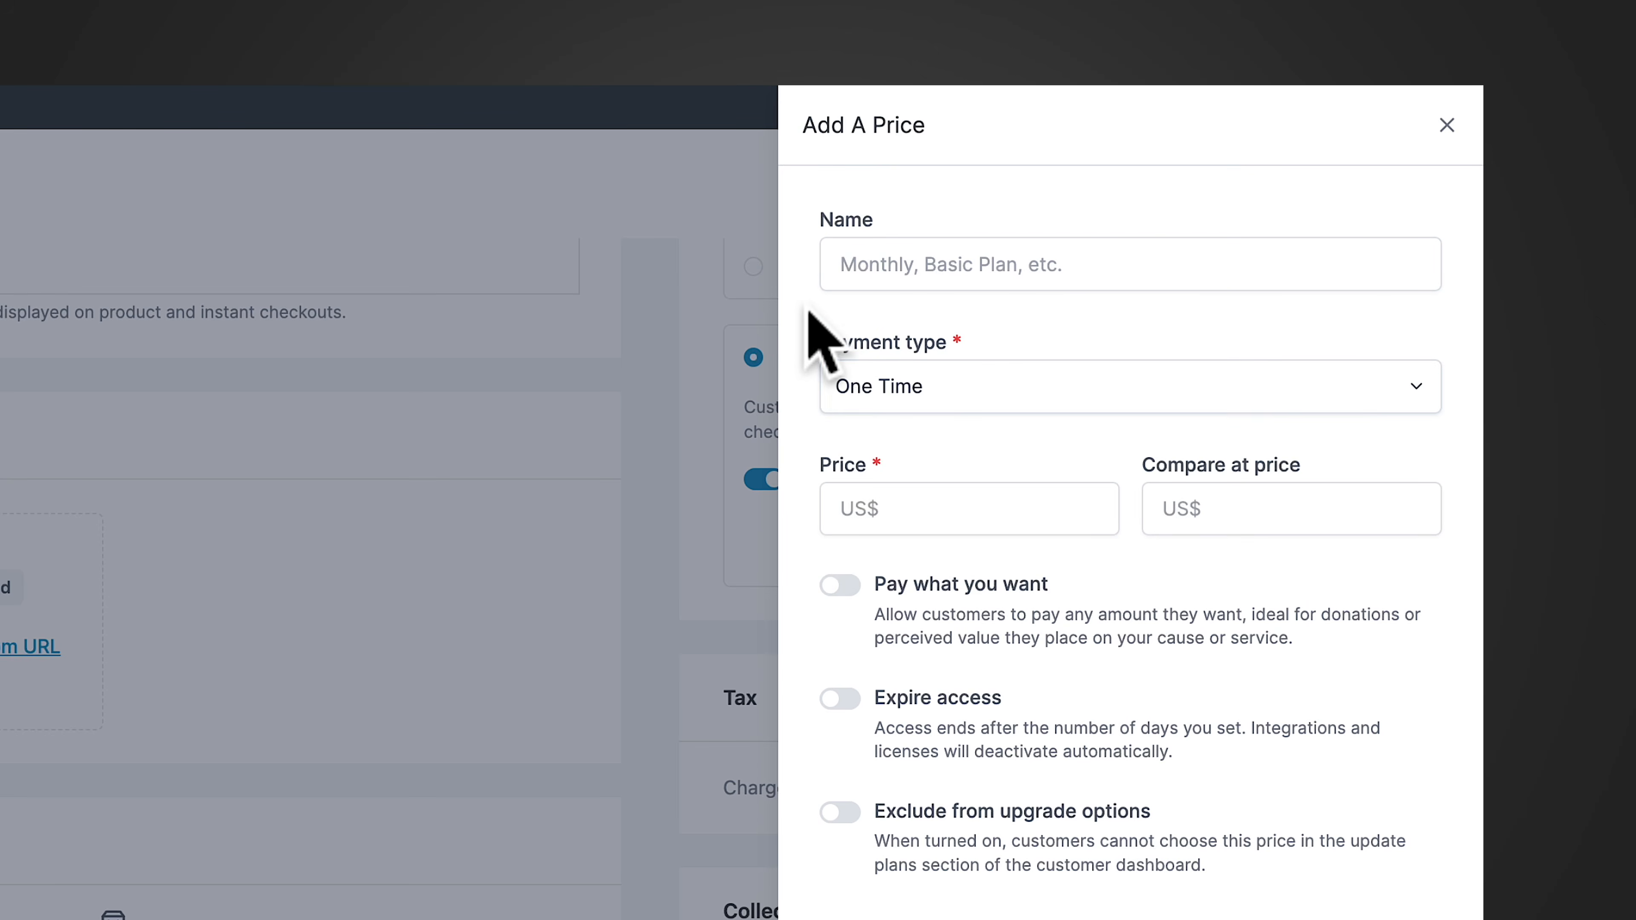
click(893, 515)
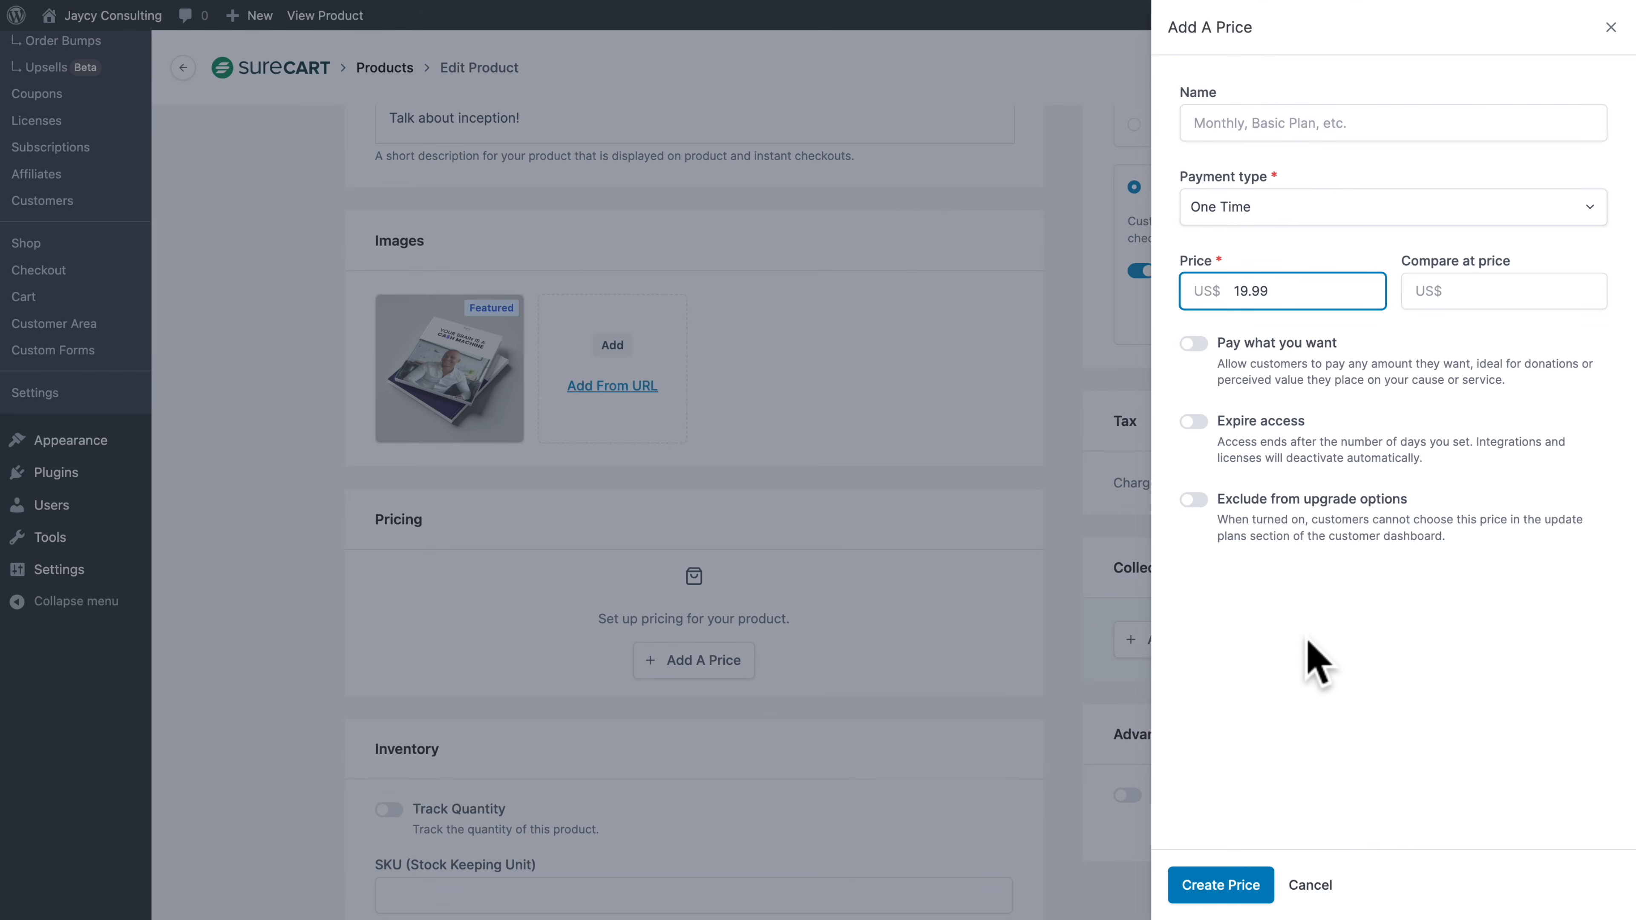
click(1201, 886)
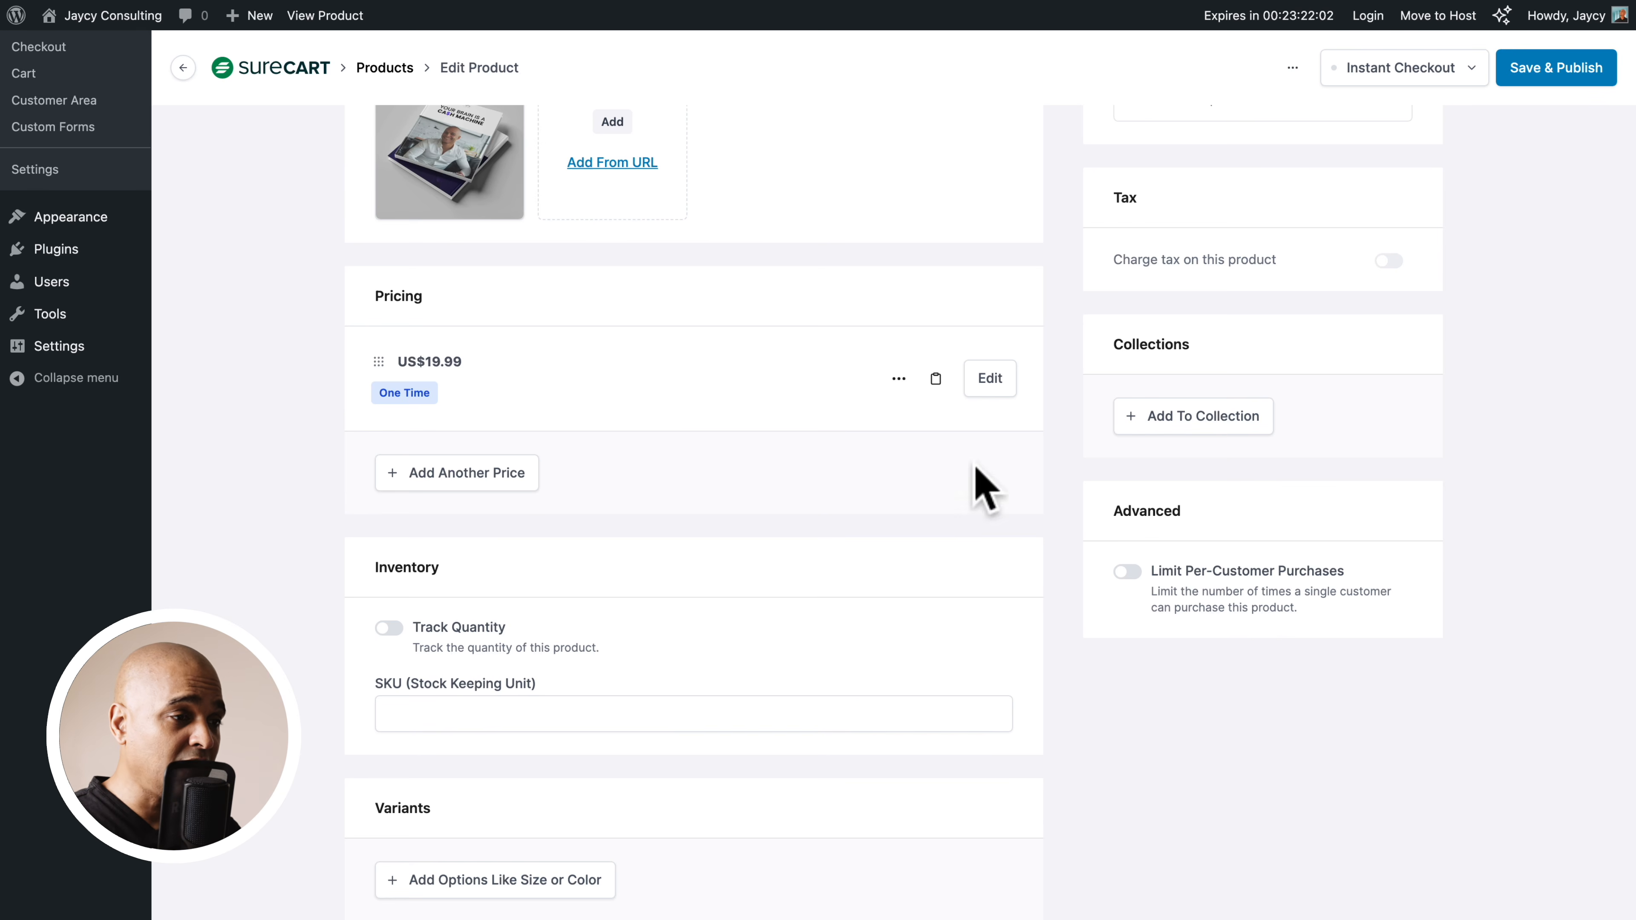
View the physical product shipping options and restore the Digital product or service choice
scroll(971, 479, up, 10)
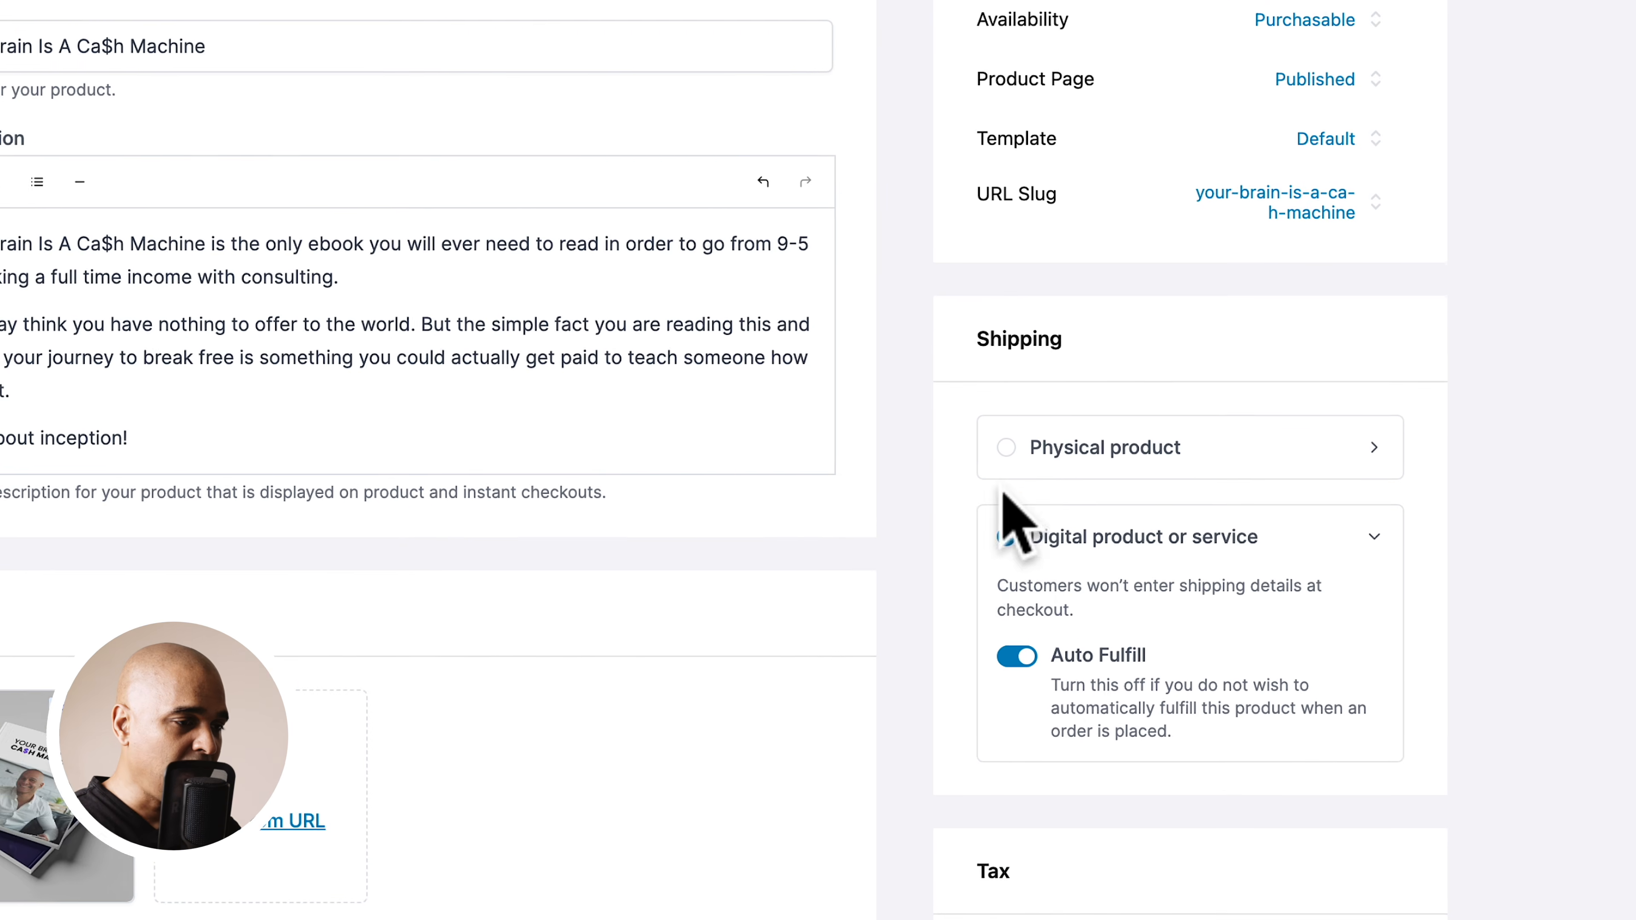
click(1136, 538)
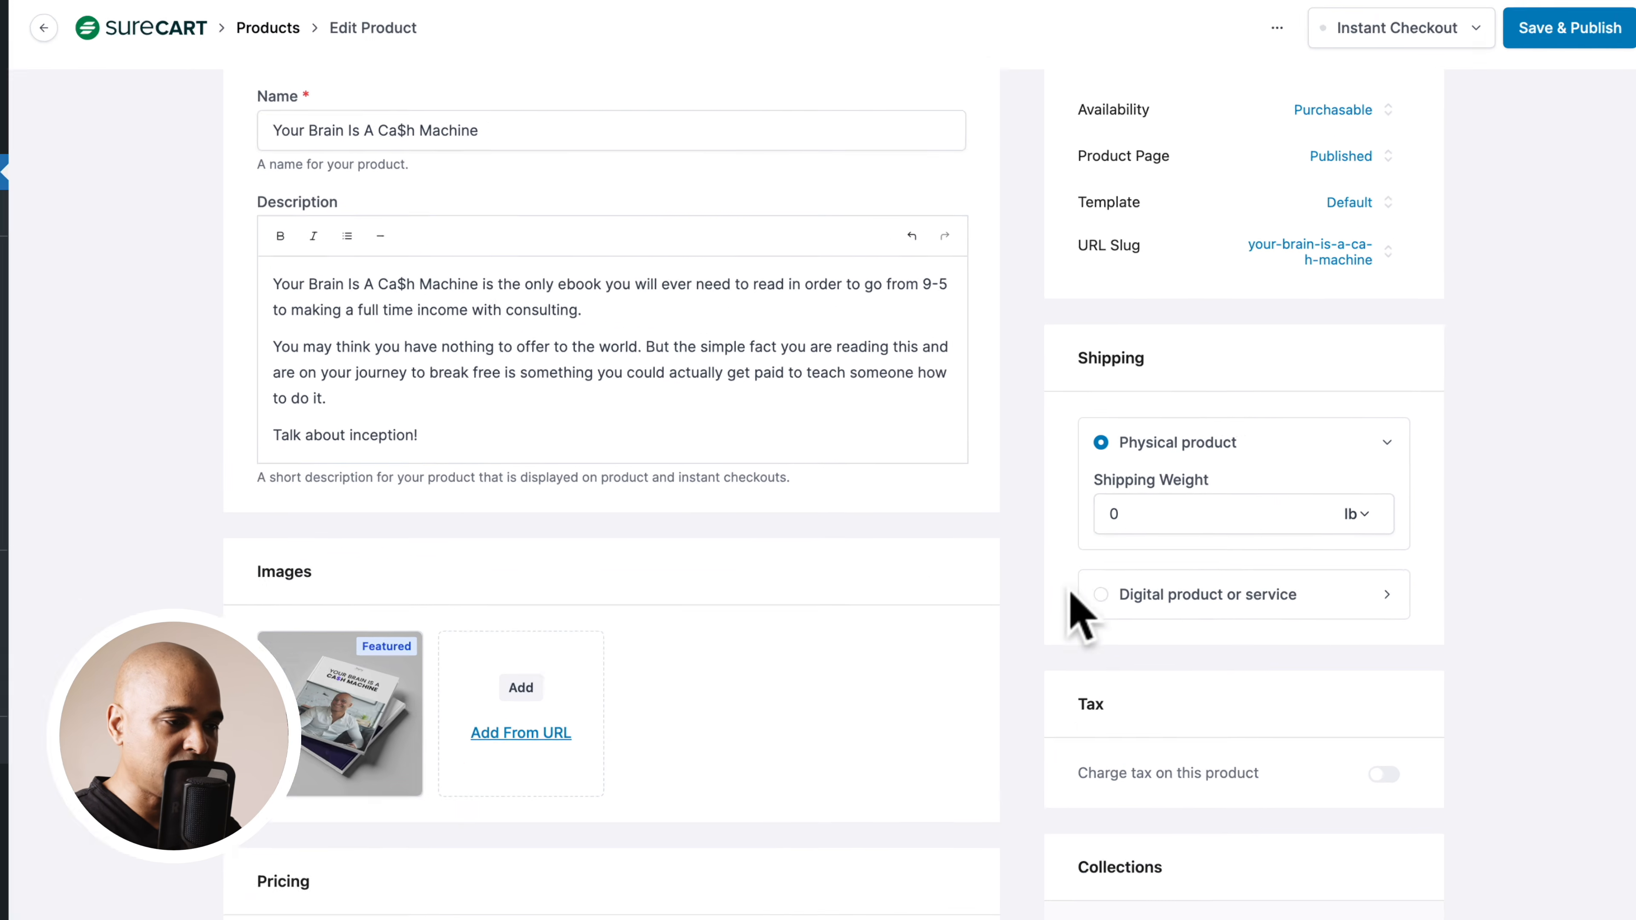
click(1111, 596)
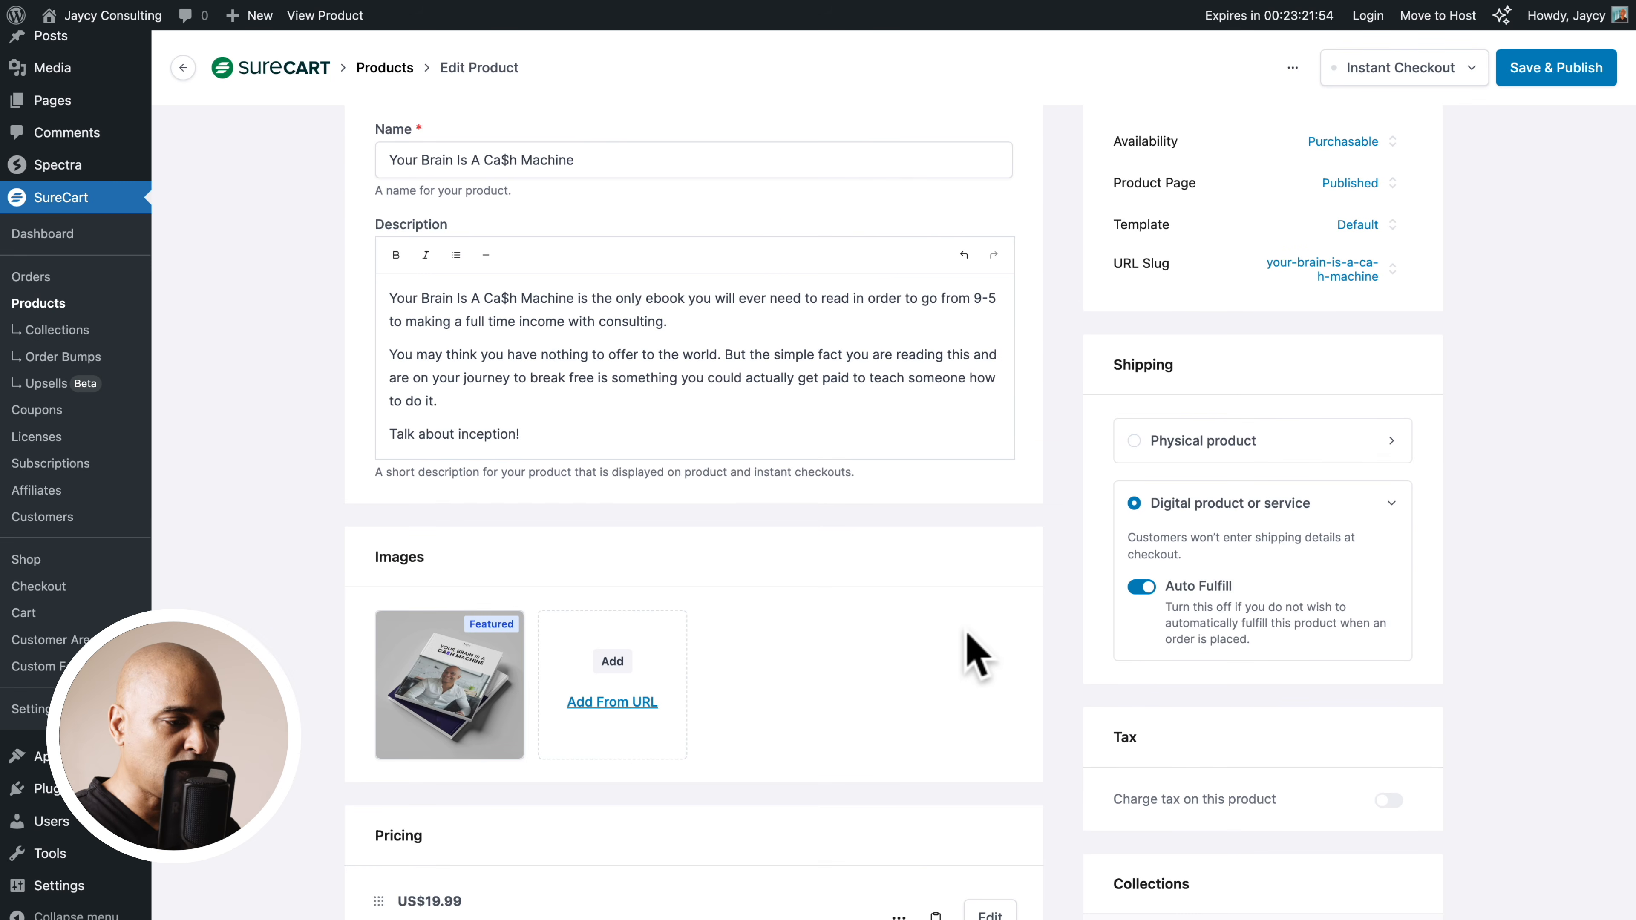
Upload your-brain-is-a-ca$h-machine_v1-0.pdf from the _product folder to secure storage and attach it as the product's download
scroll(969, 657, down, 10)
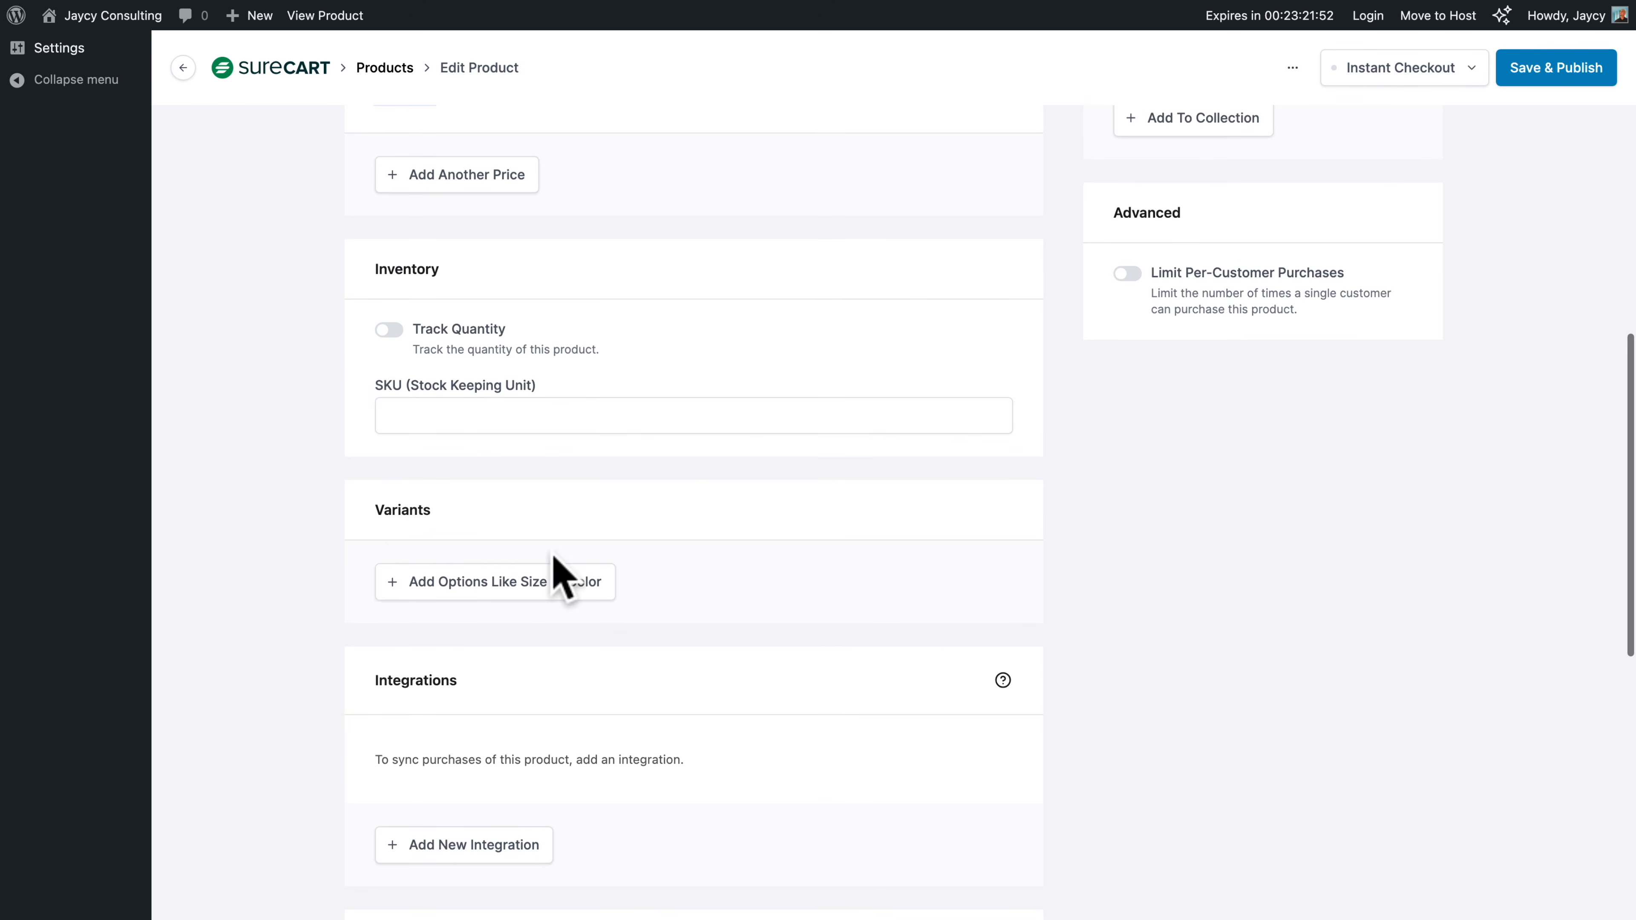
scroll(383, 548, down, 4)
scroll(385, 552, down, 5)
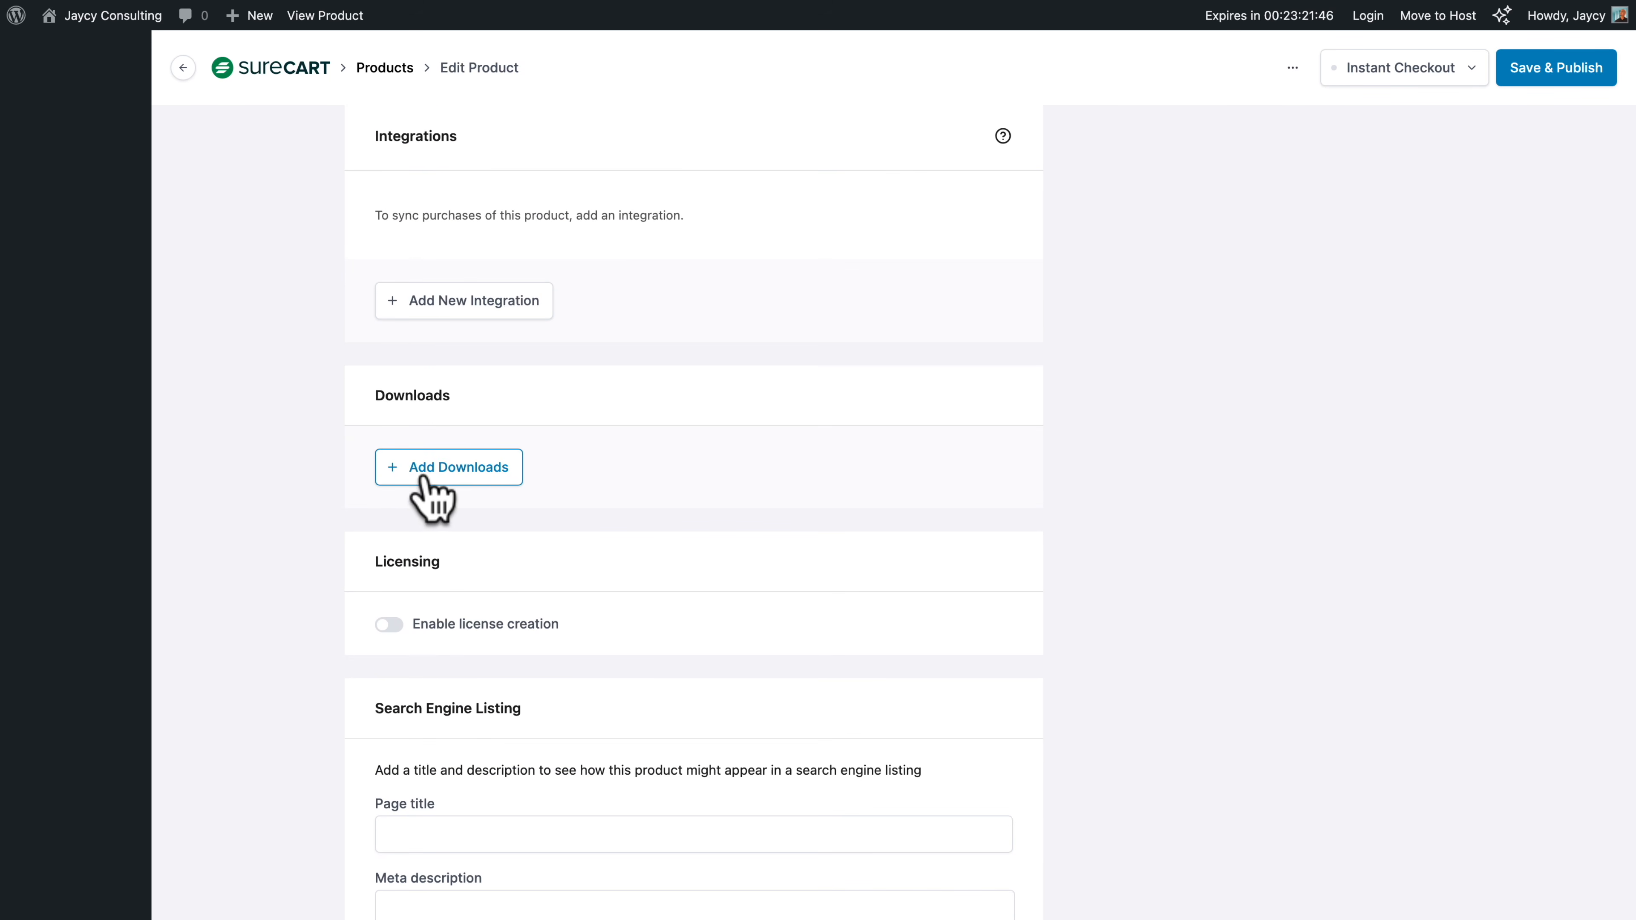
click(444, 476)
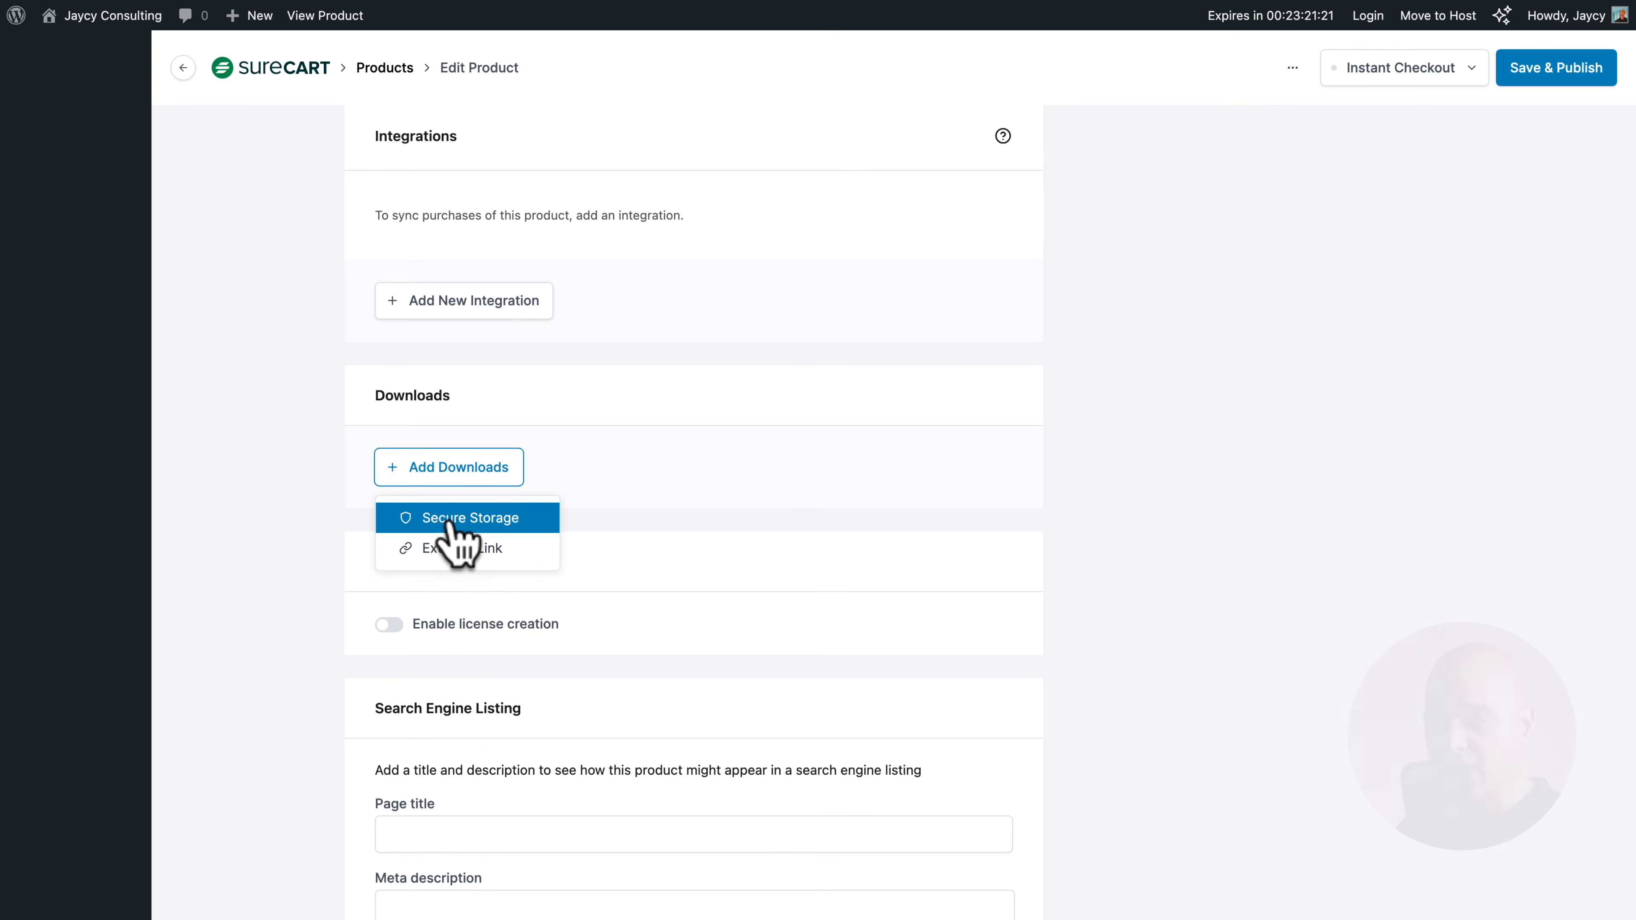
click(449, 523)
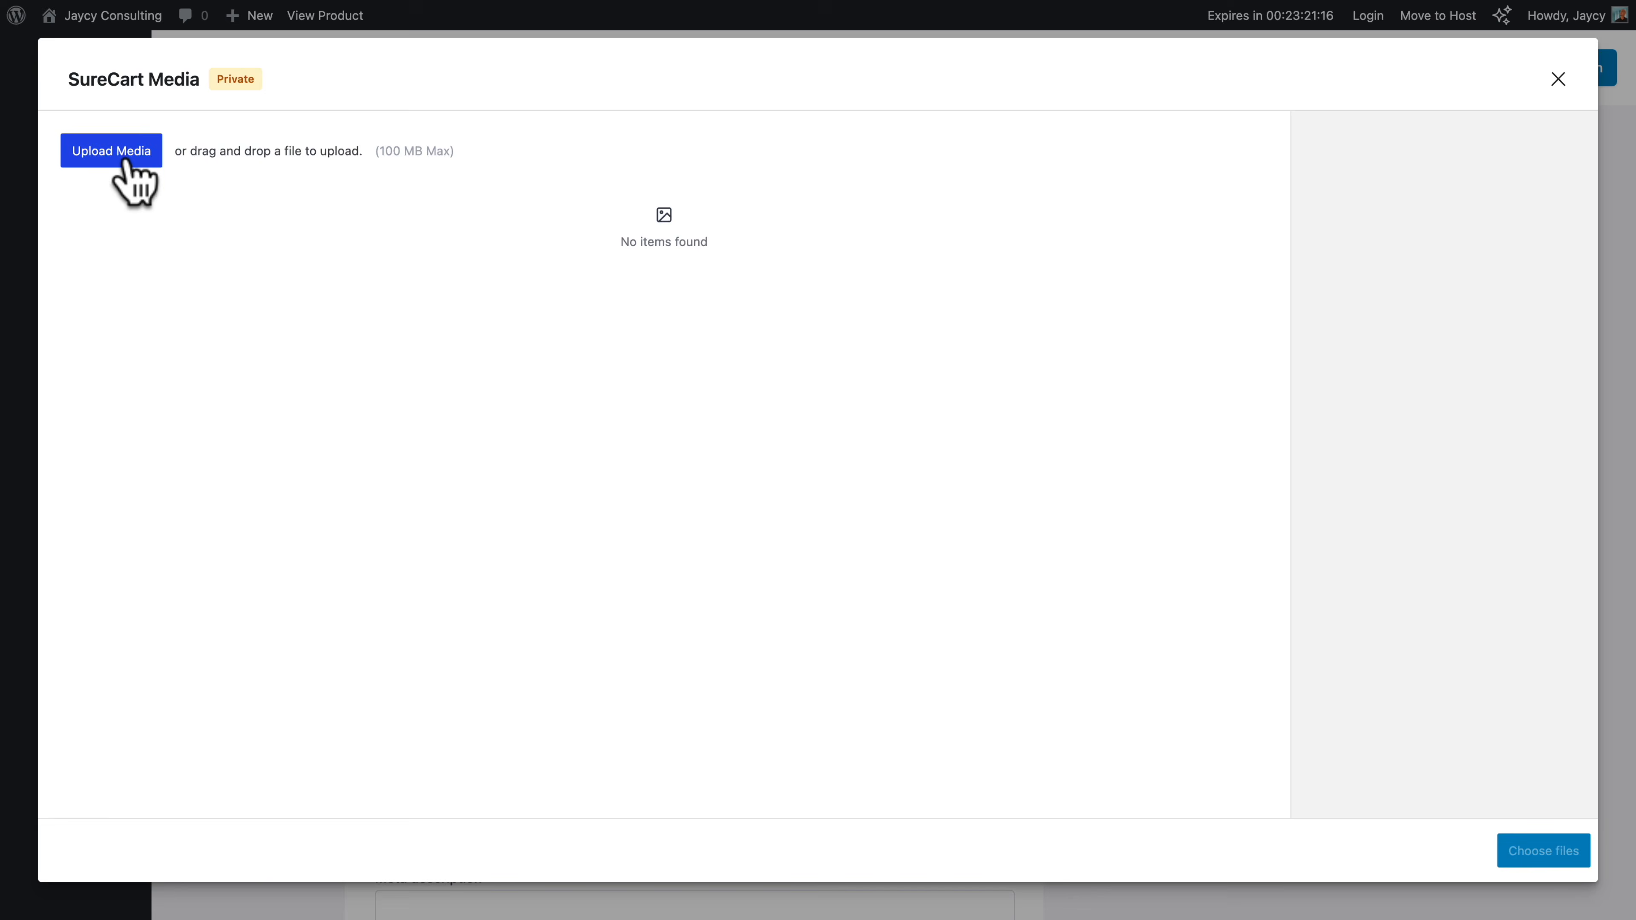
click(123, 161)
click(647, 343)
click(903, 324)
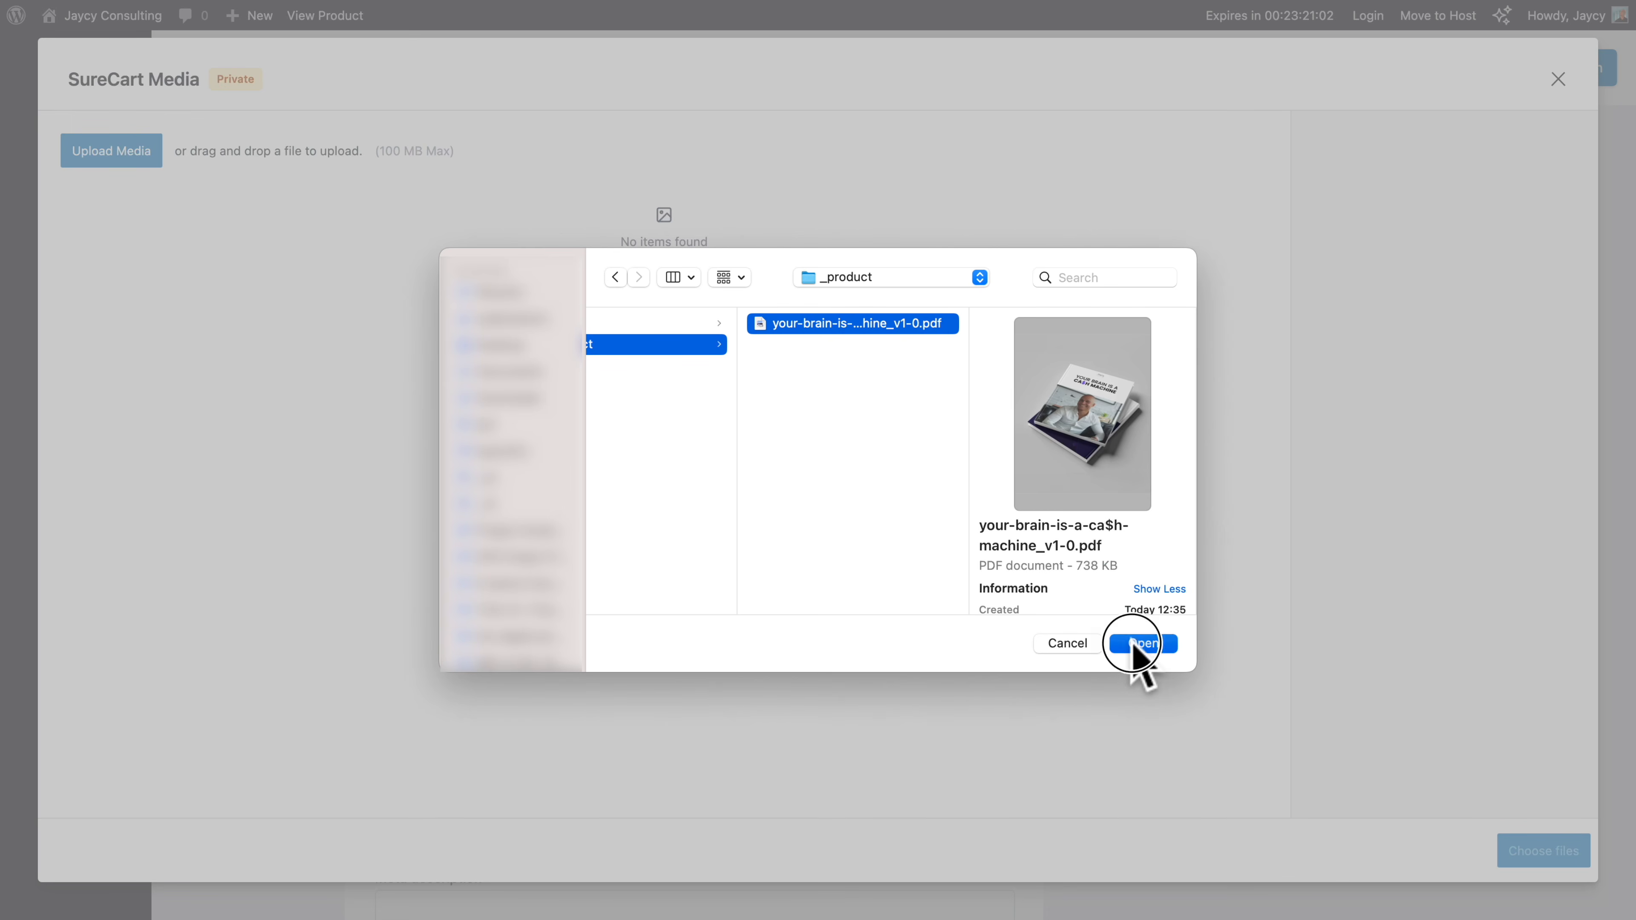
click(1138, 644)
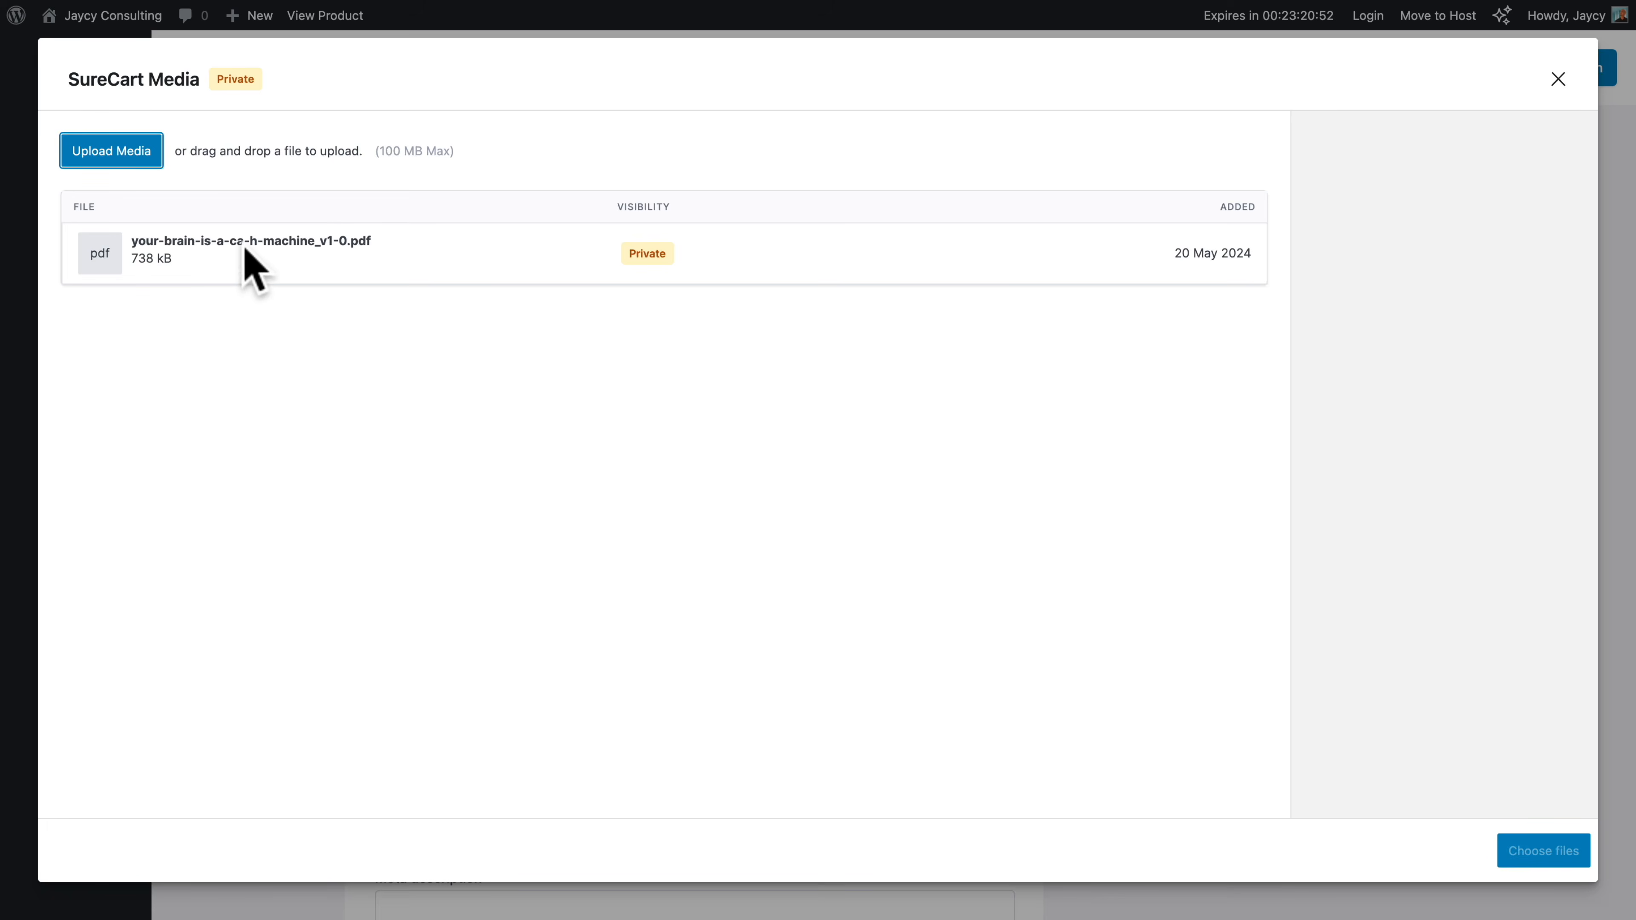
click(245, 254)
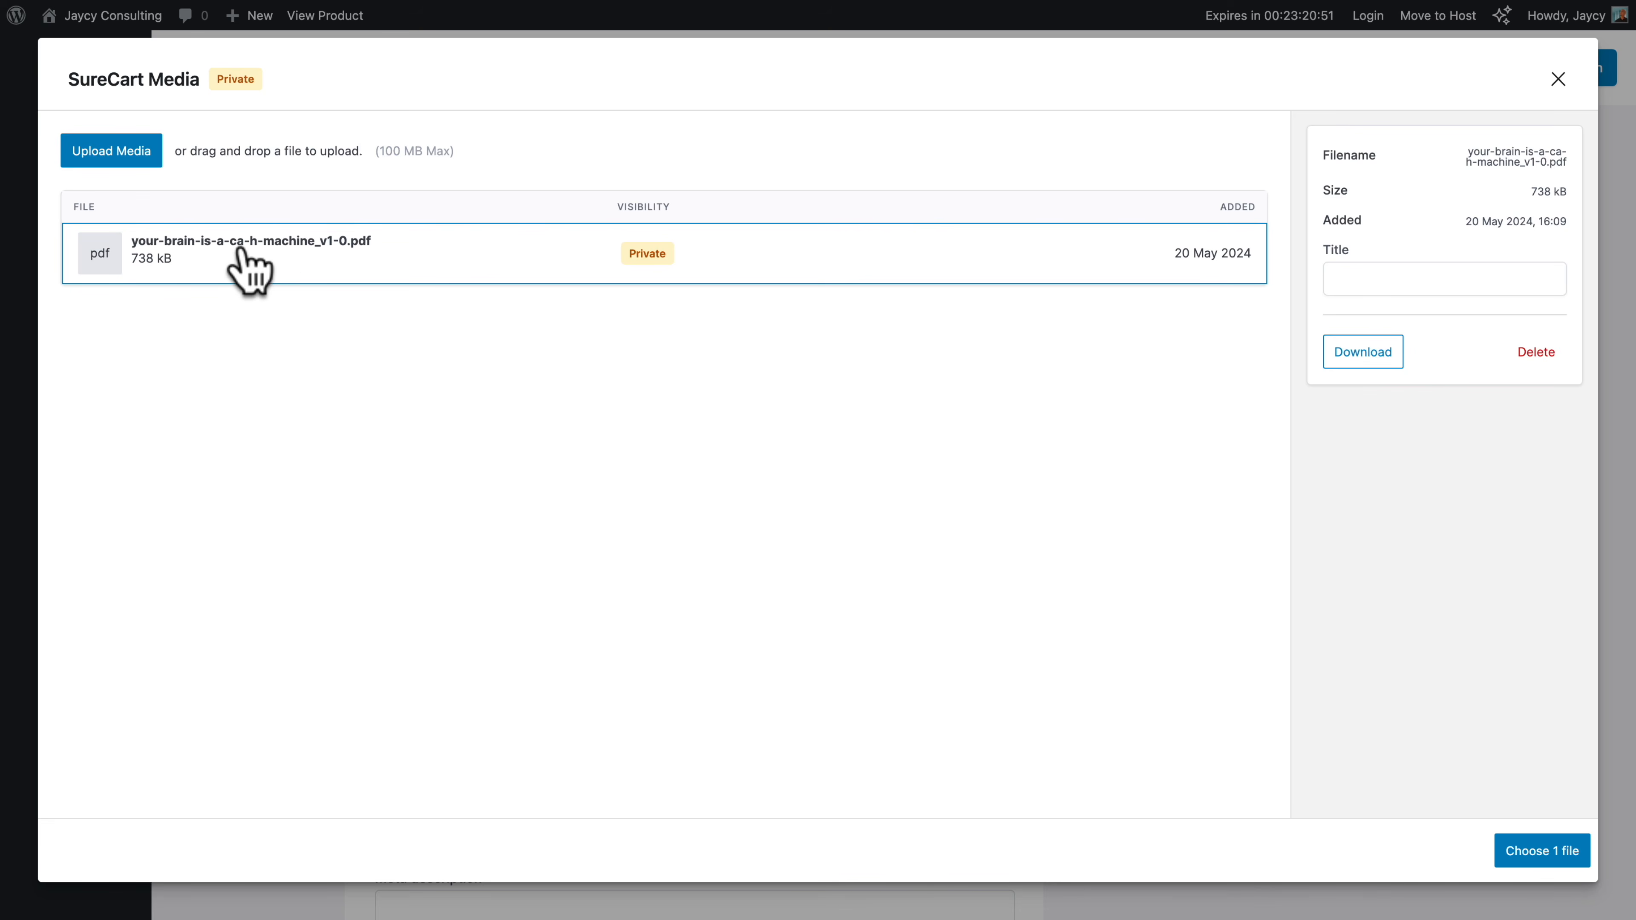
click(1546, 862)
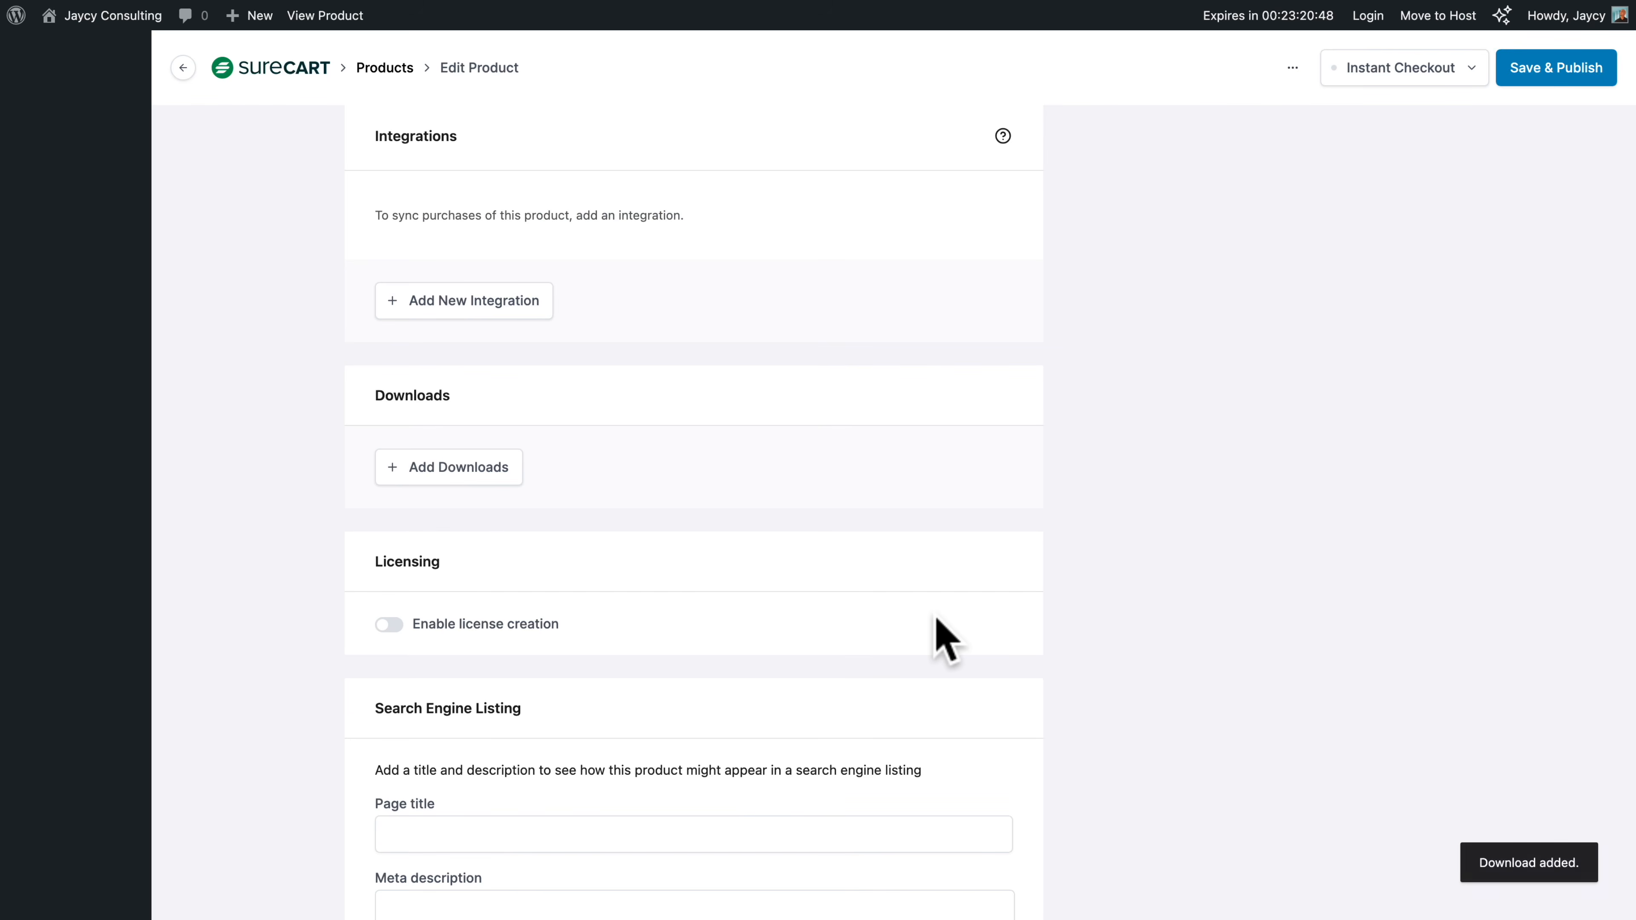
scroll(943, 638, down, 5)
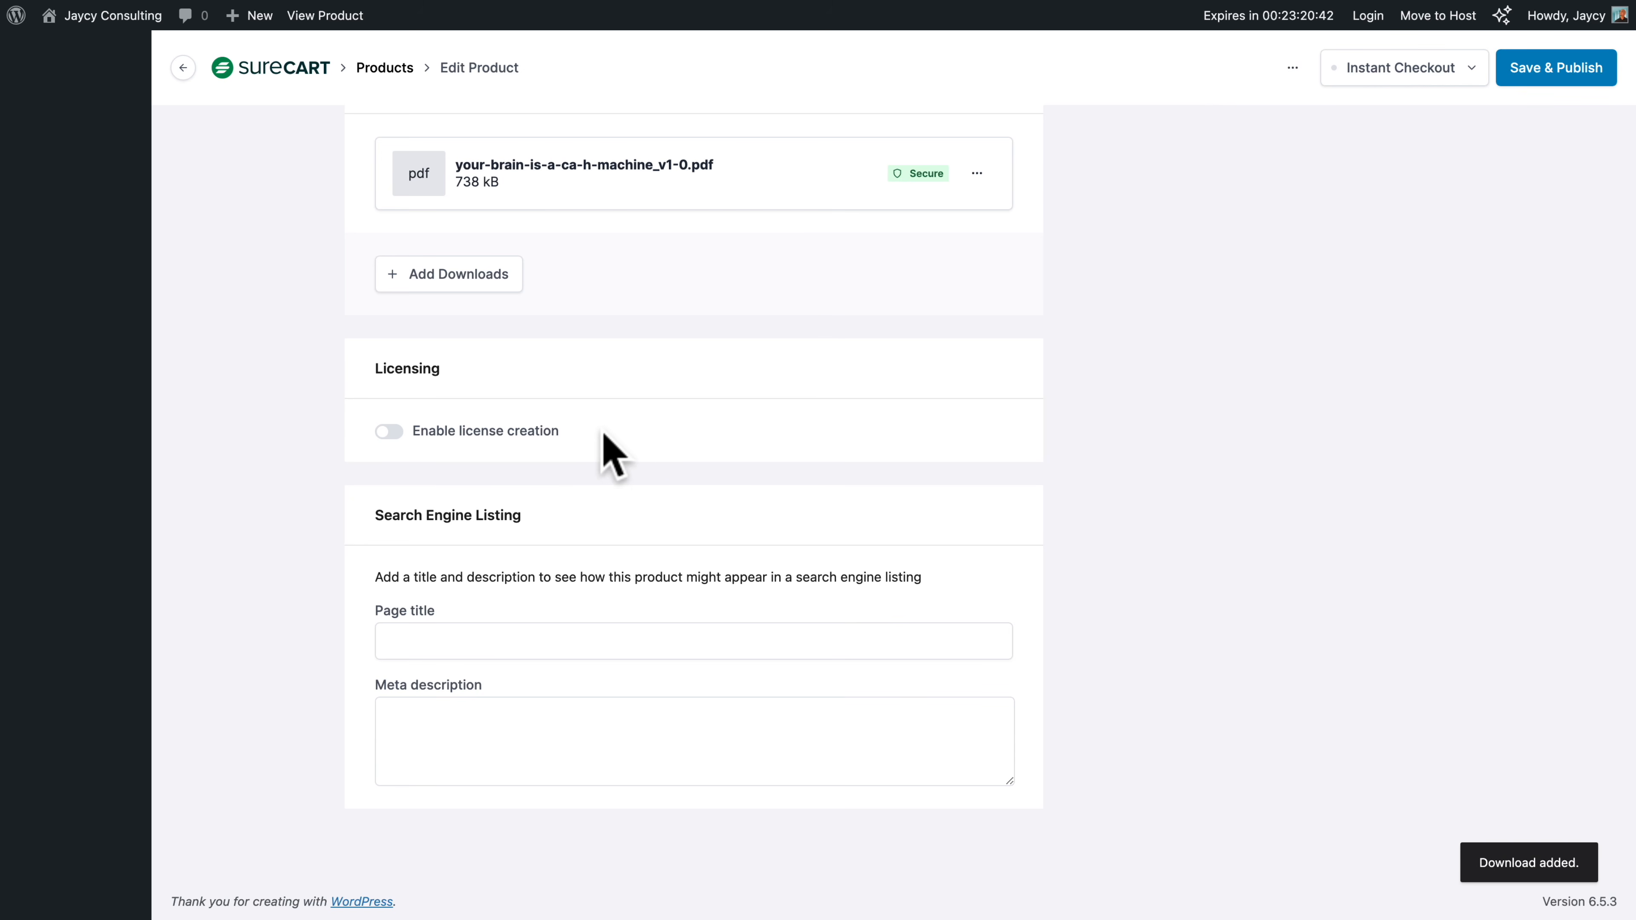
Enable Test Mode and Published for the product's instant checkout, and save and publish the product
scroll(1016, 477, up, 15)
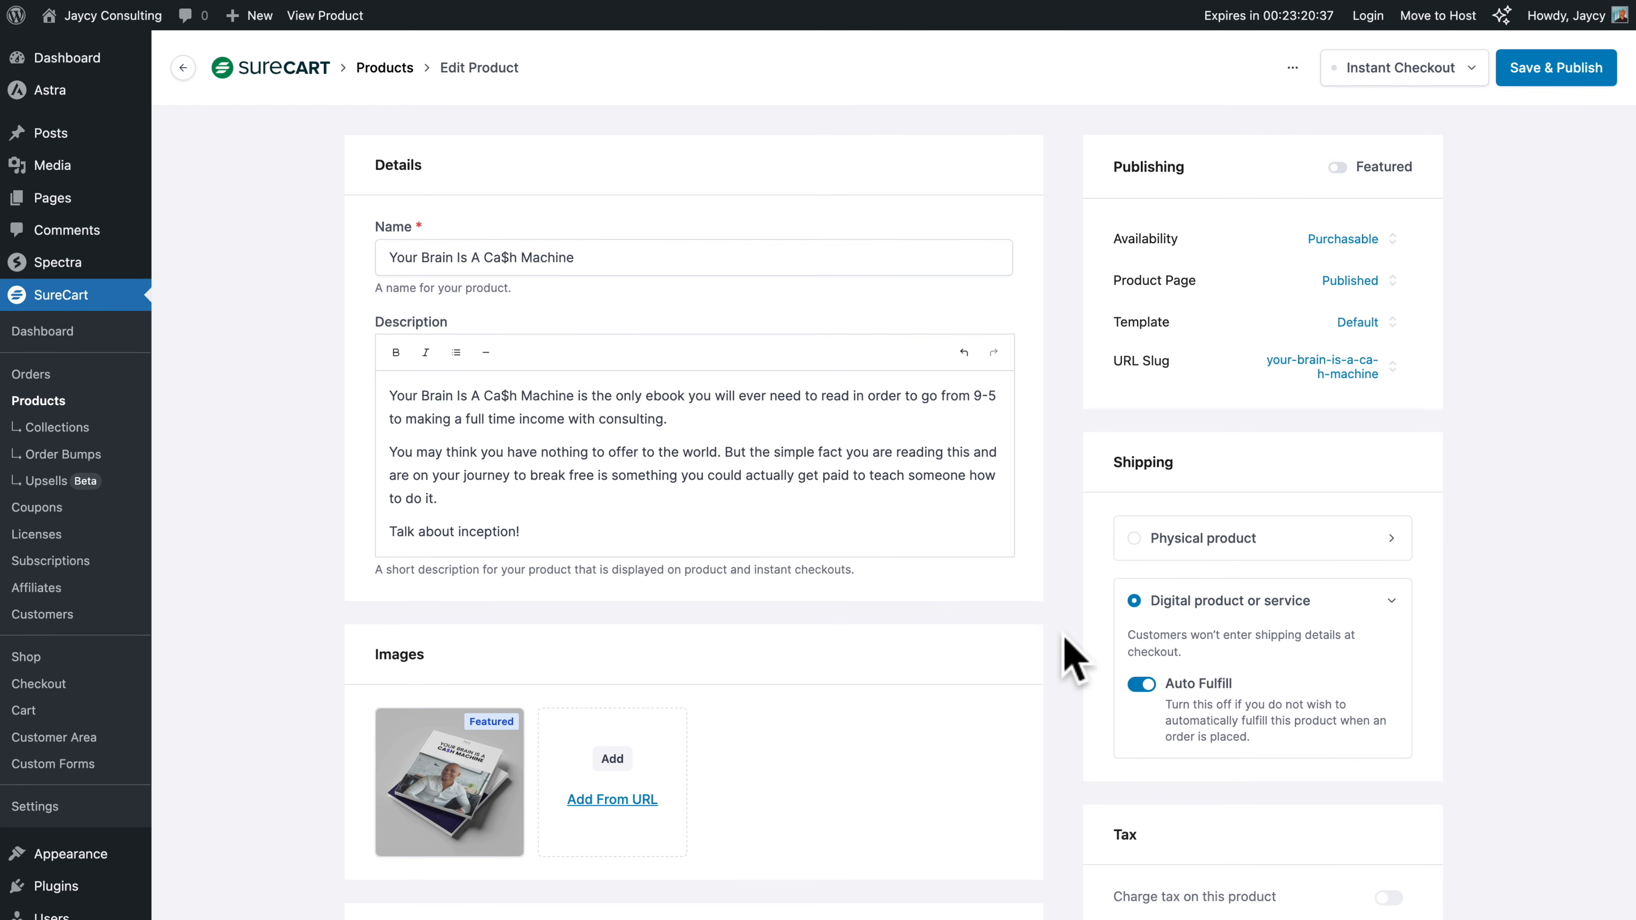
scroll(1066, 645, down, 5)
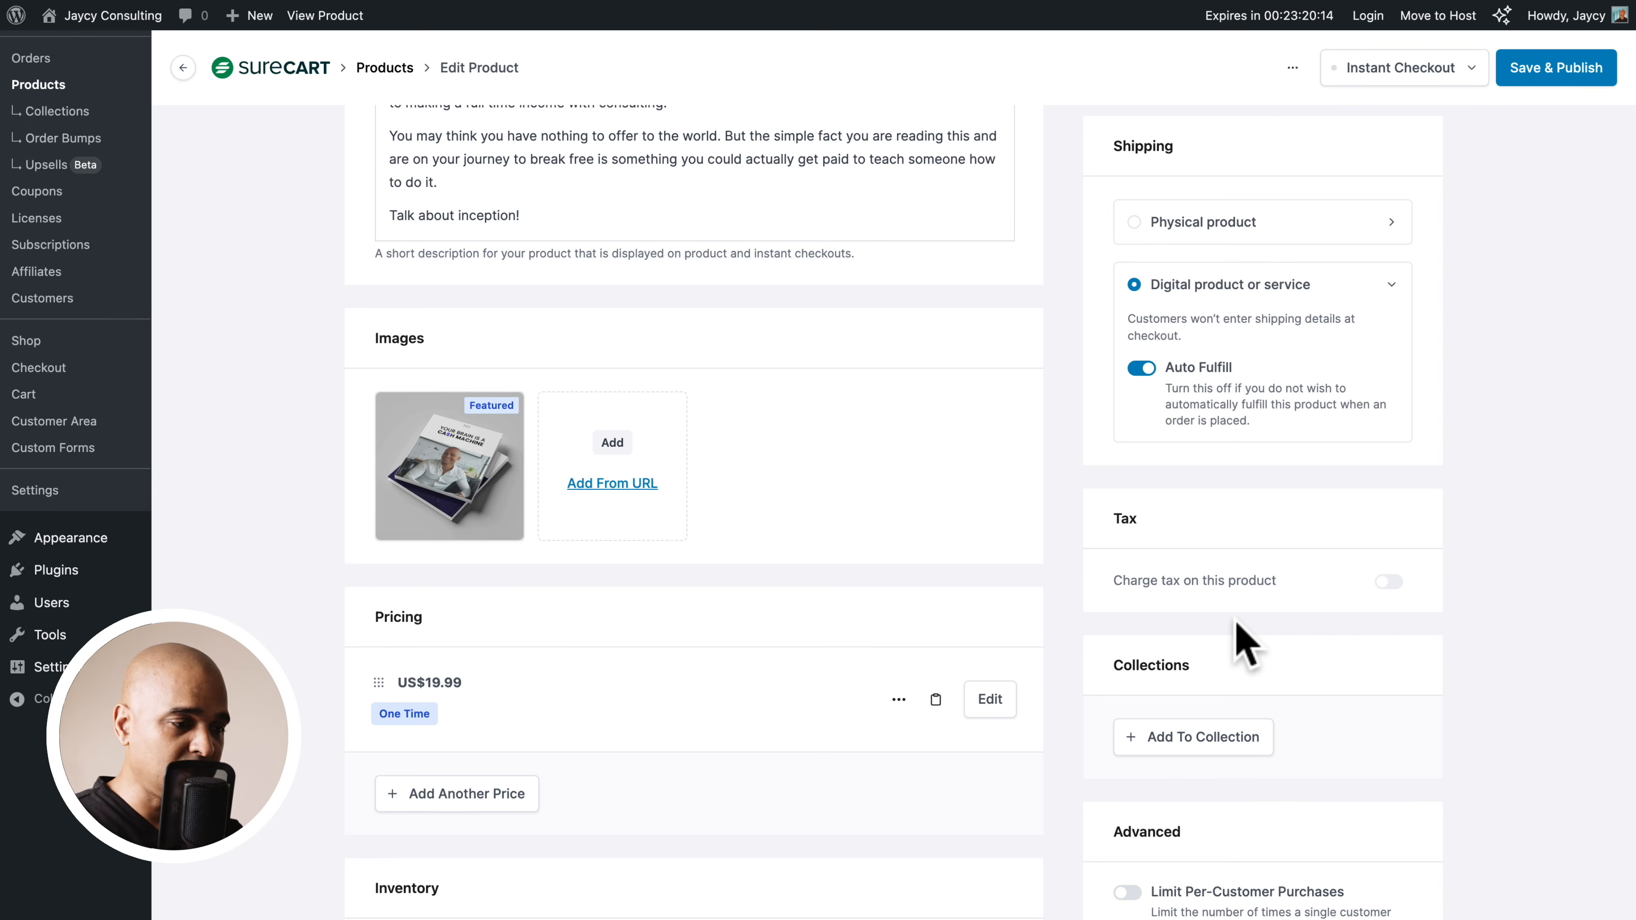
scroll(1232, 622, down, 2)
scroll(1233, 628, down, 2)
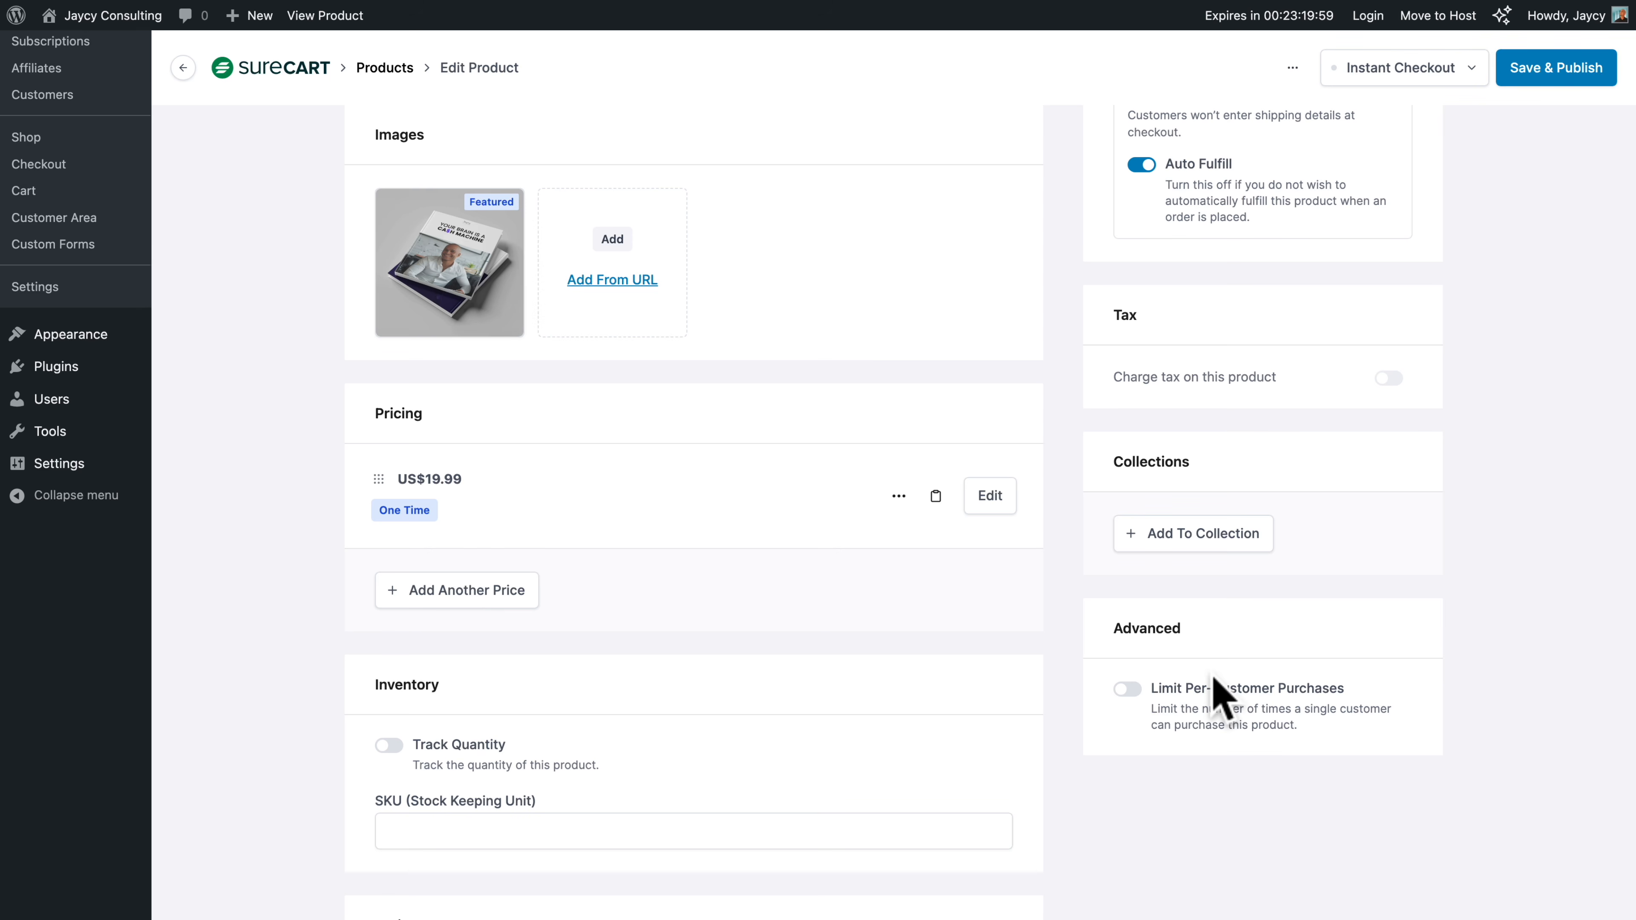
scroll(1217, 689, up, 8)
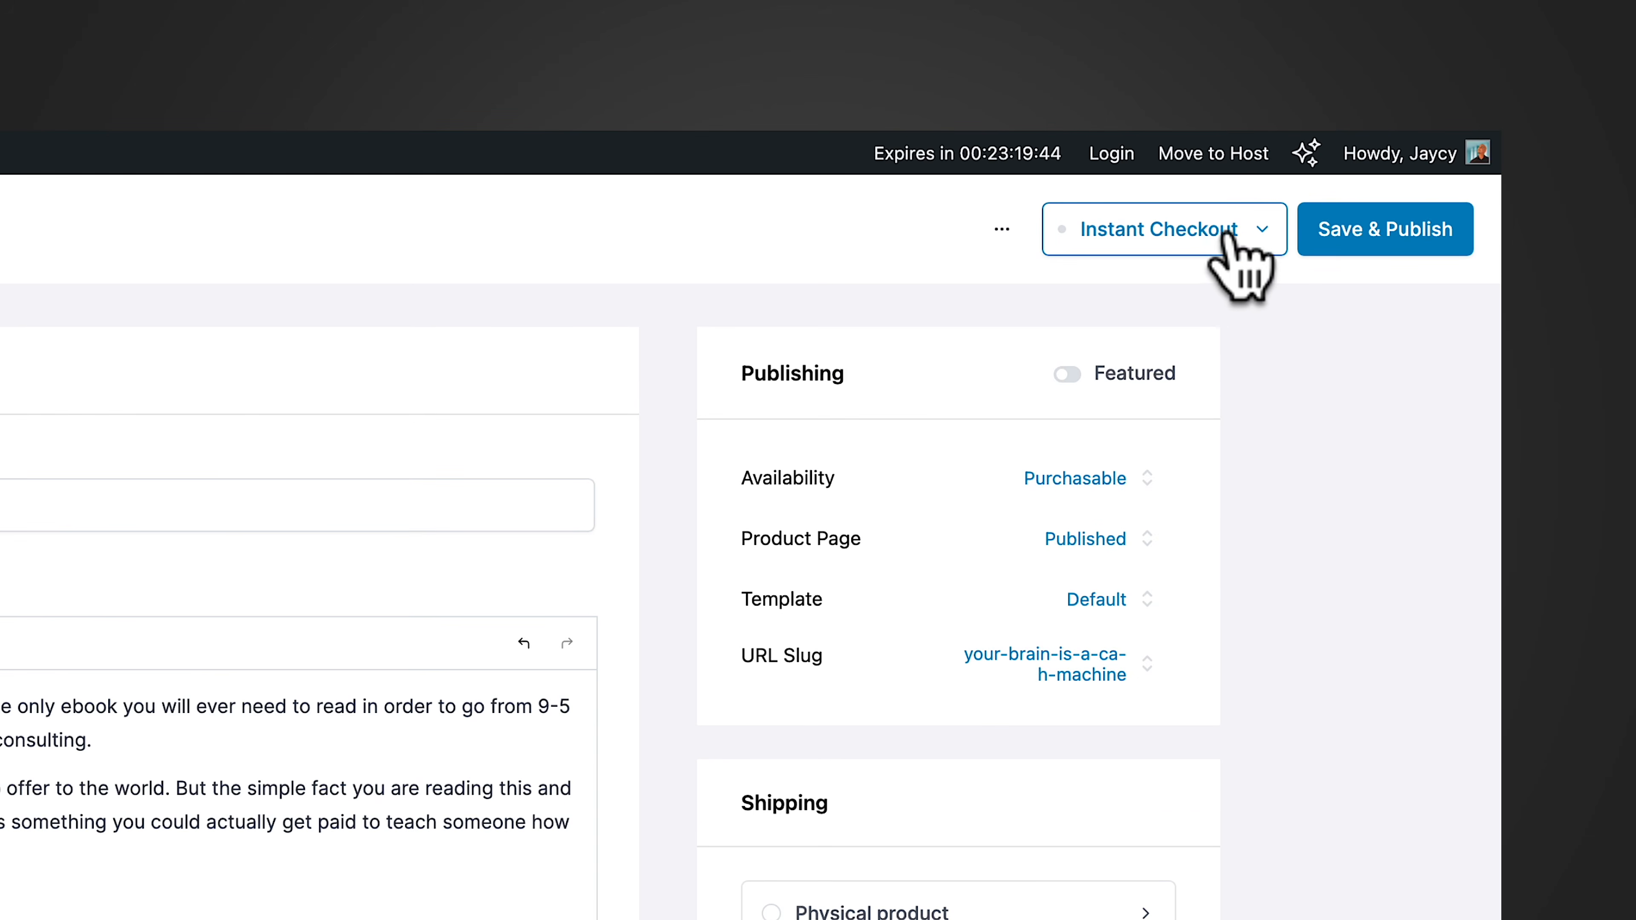
click(1258, 233)
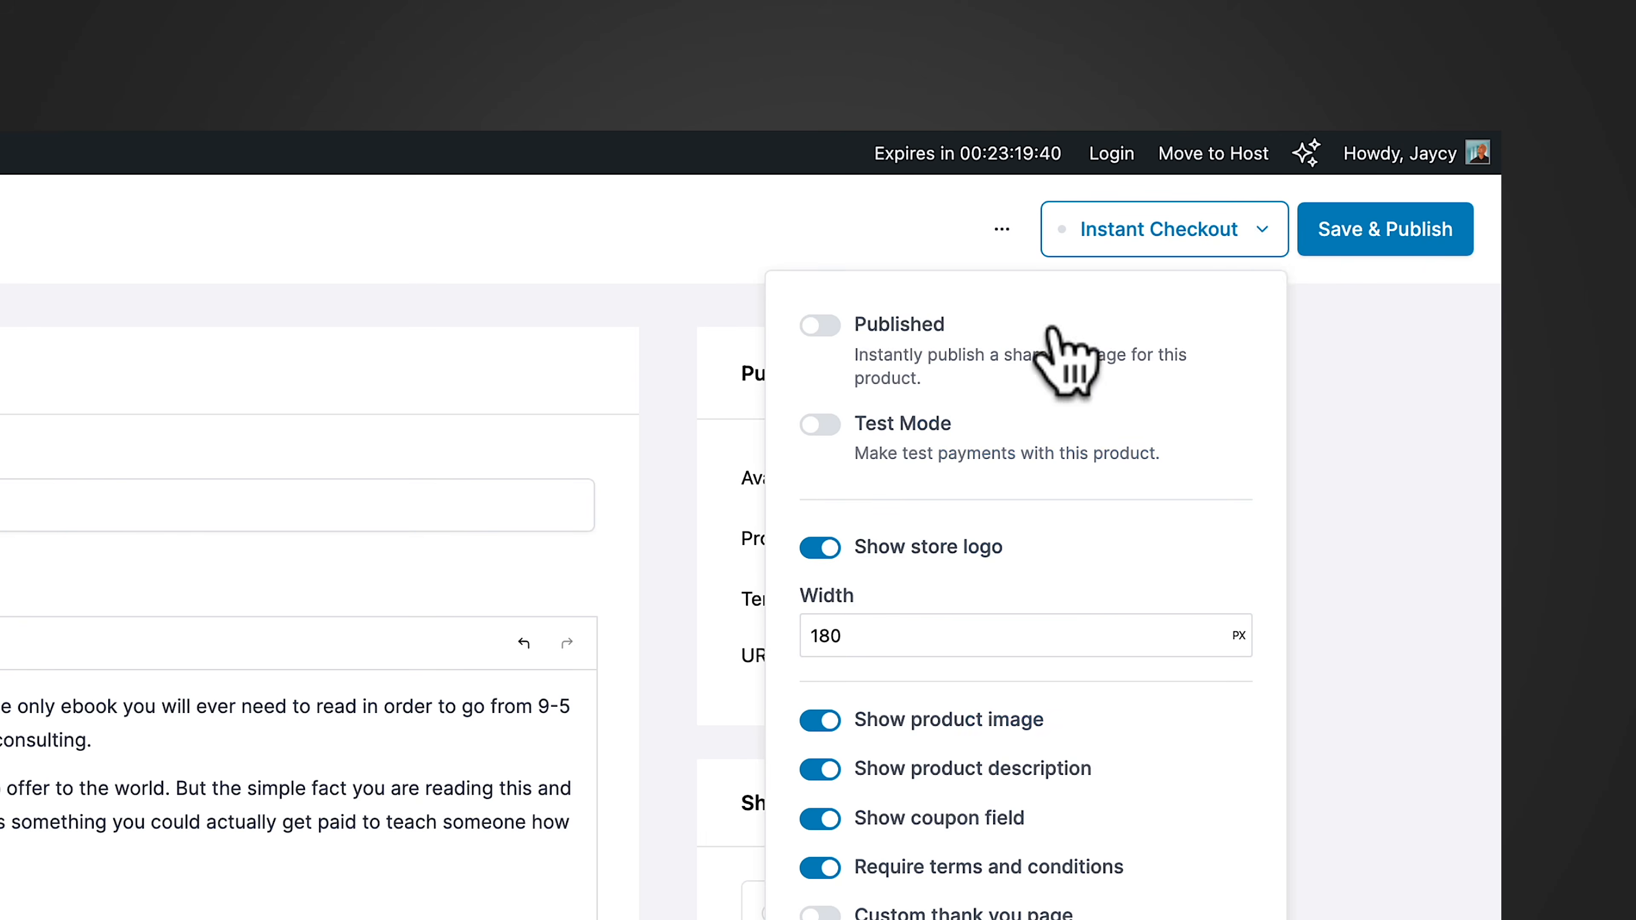
click(820, 427)
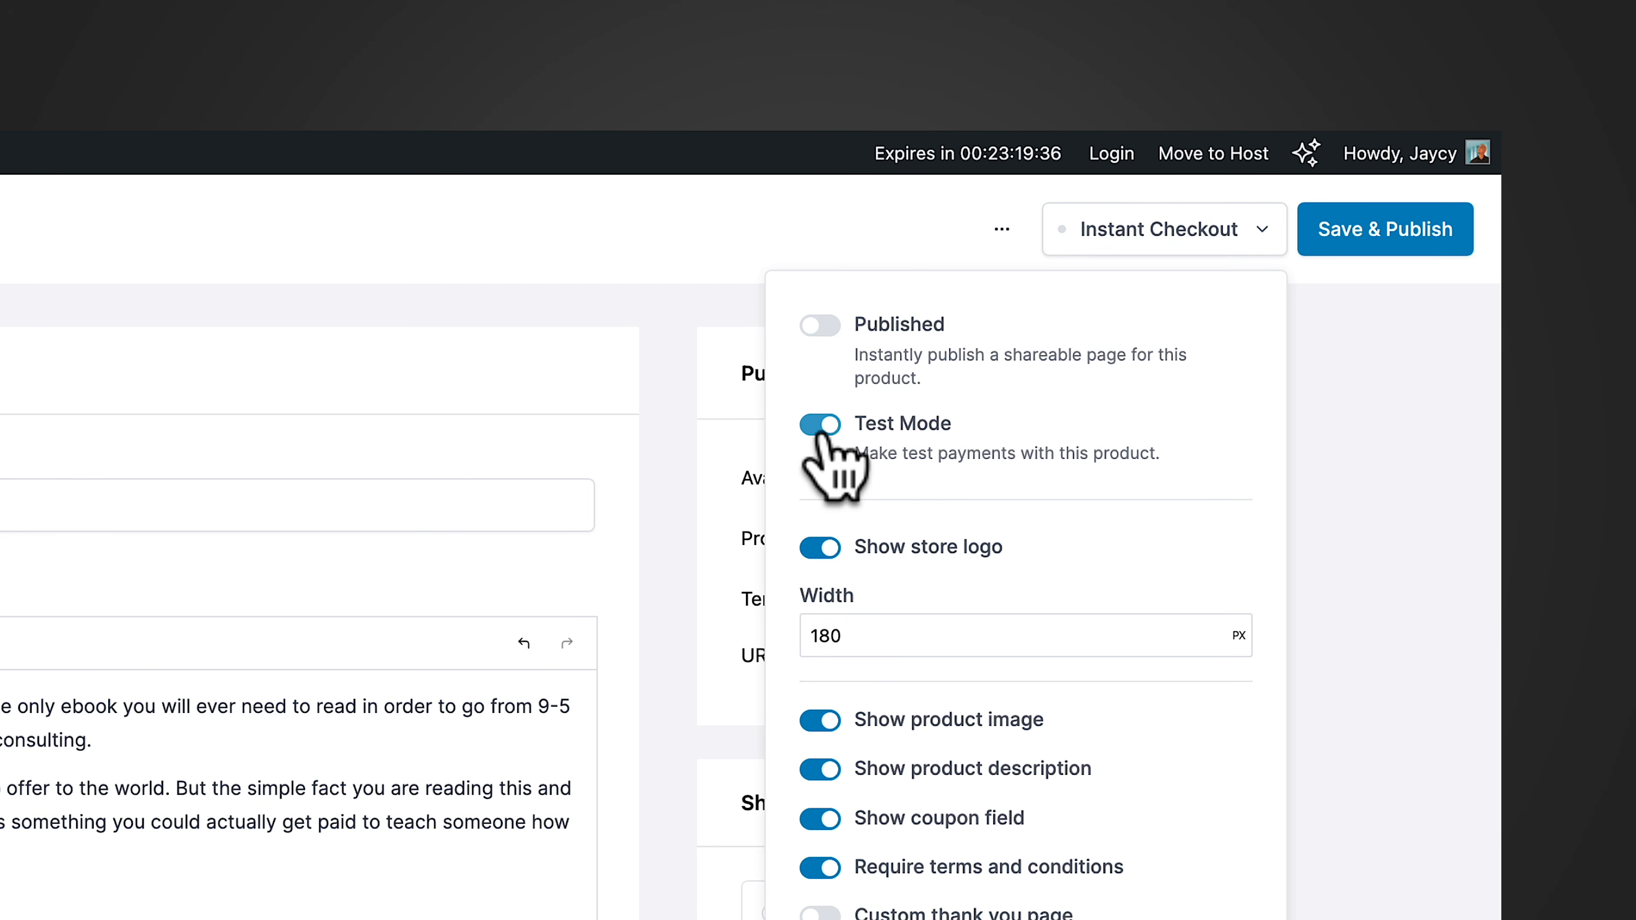
click(816, 327)
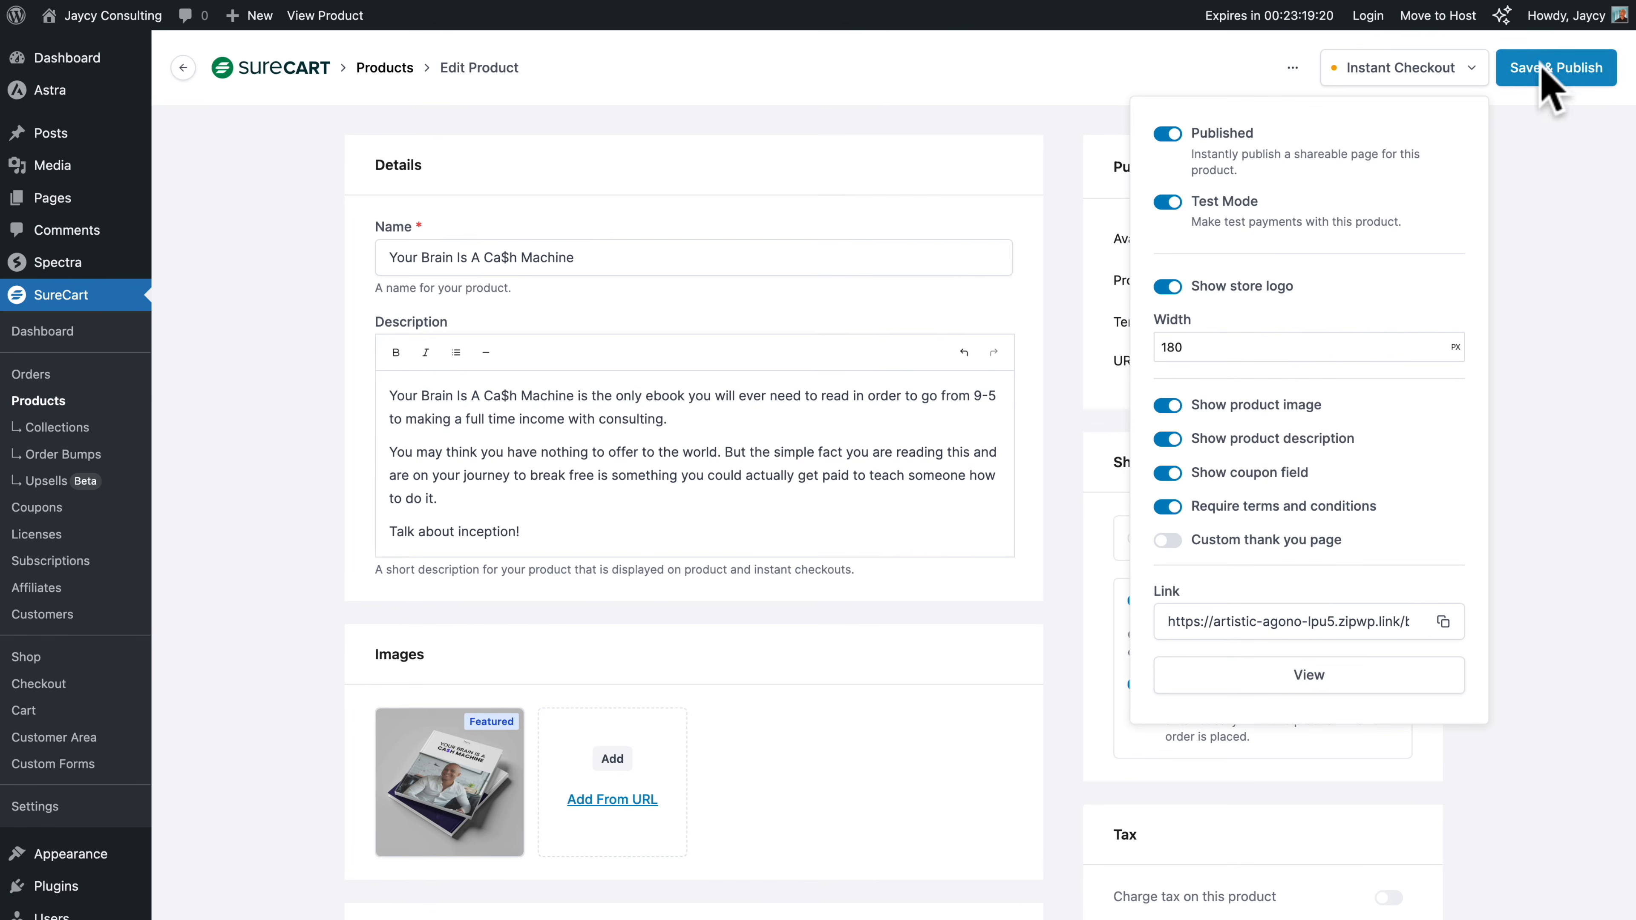
click(1552, 72)
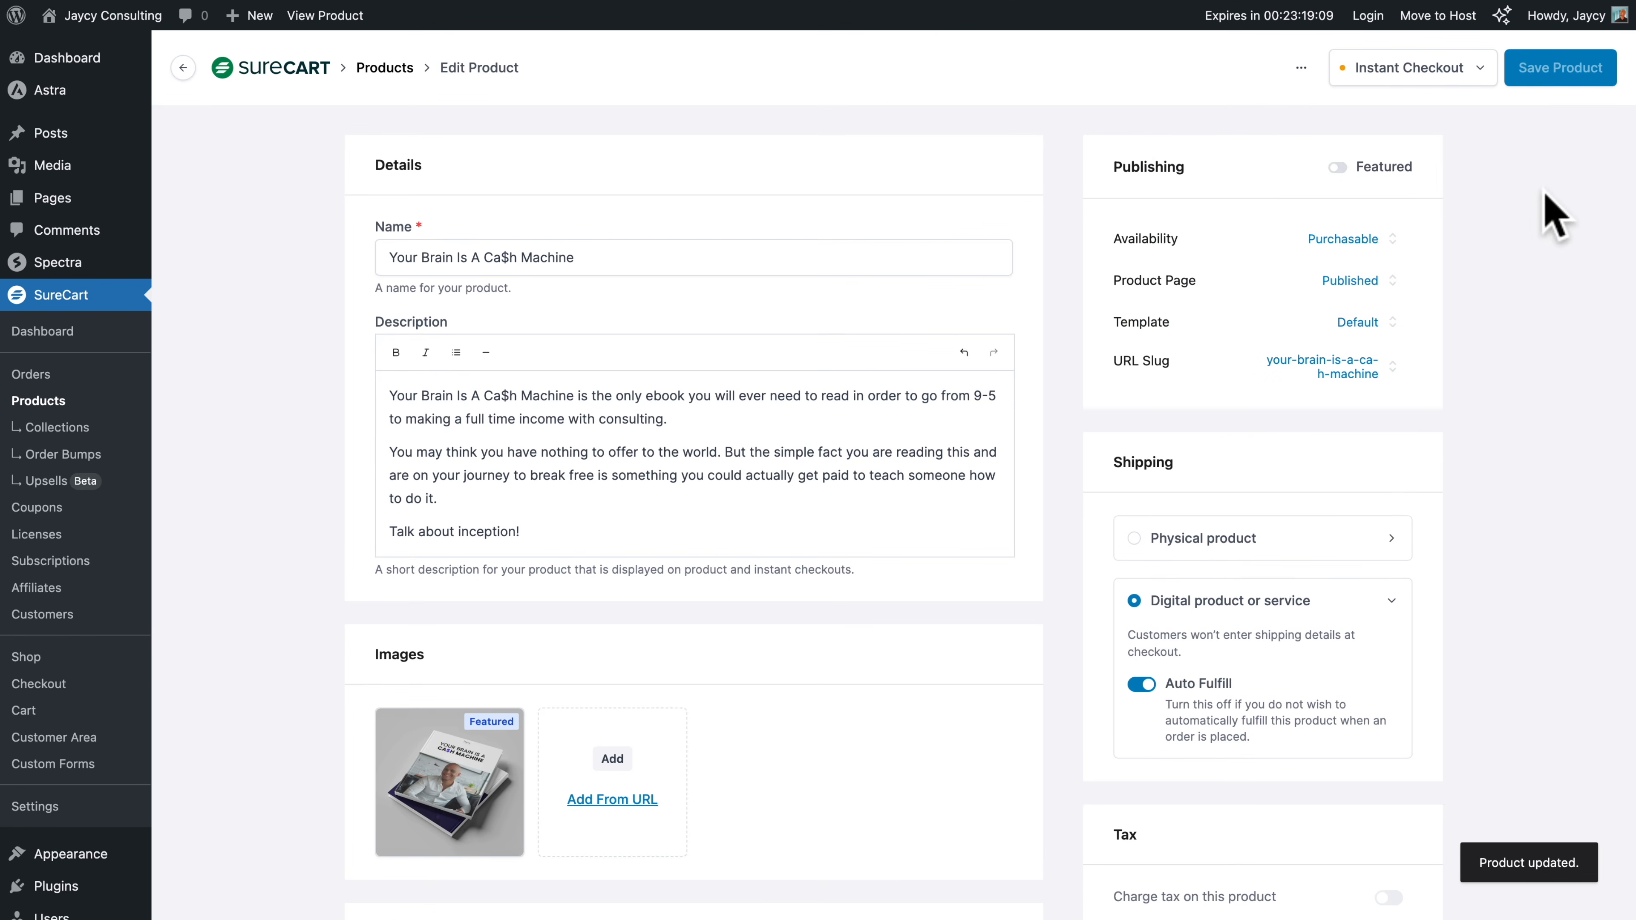
View the product's public page from its URL slug and its instant checkout page
click(1311, 365)
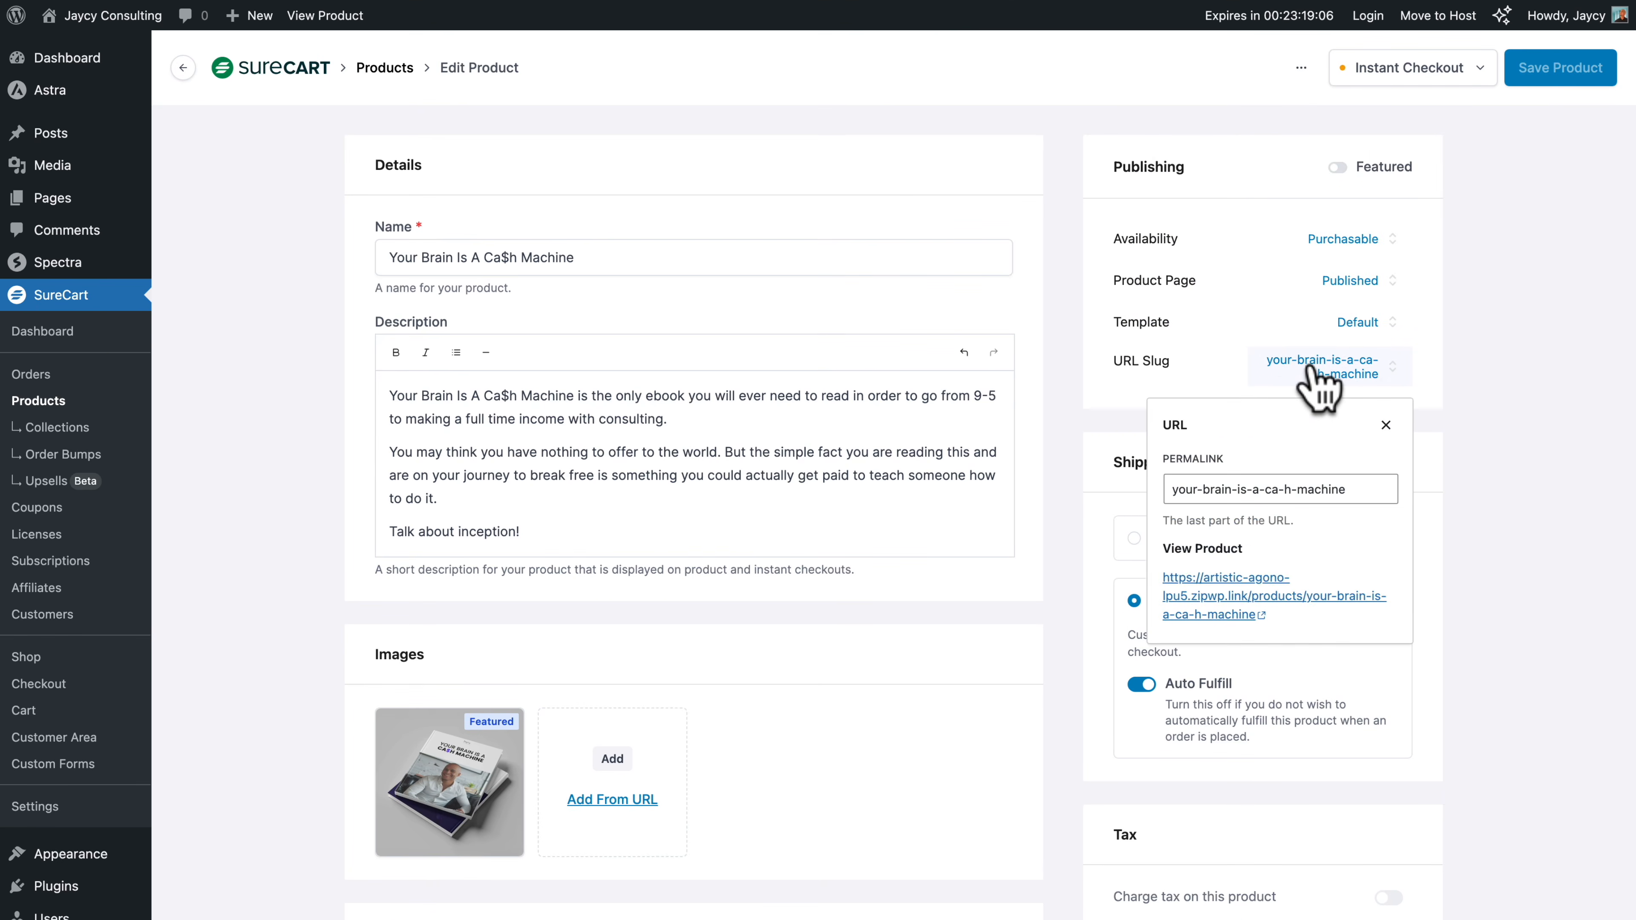
click(1170, 580)
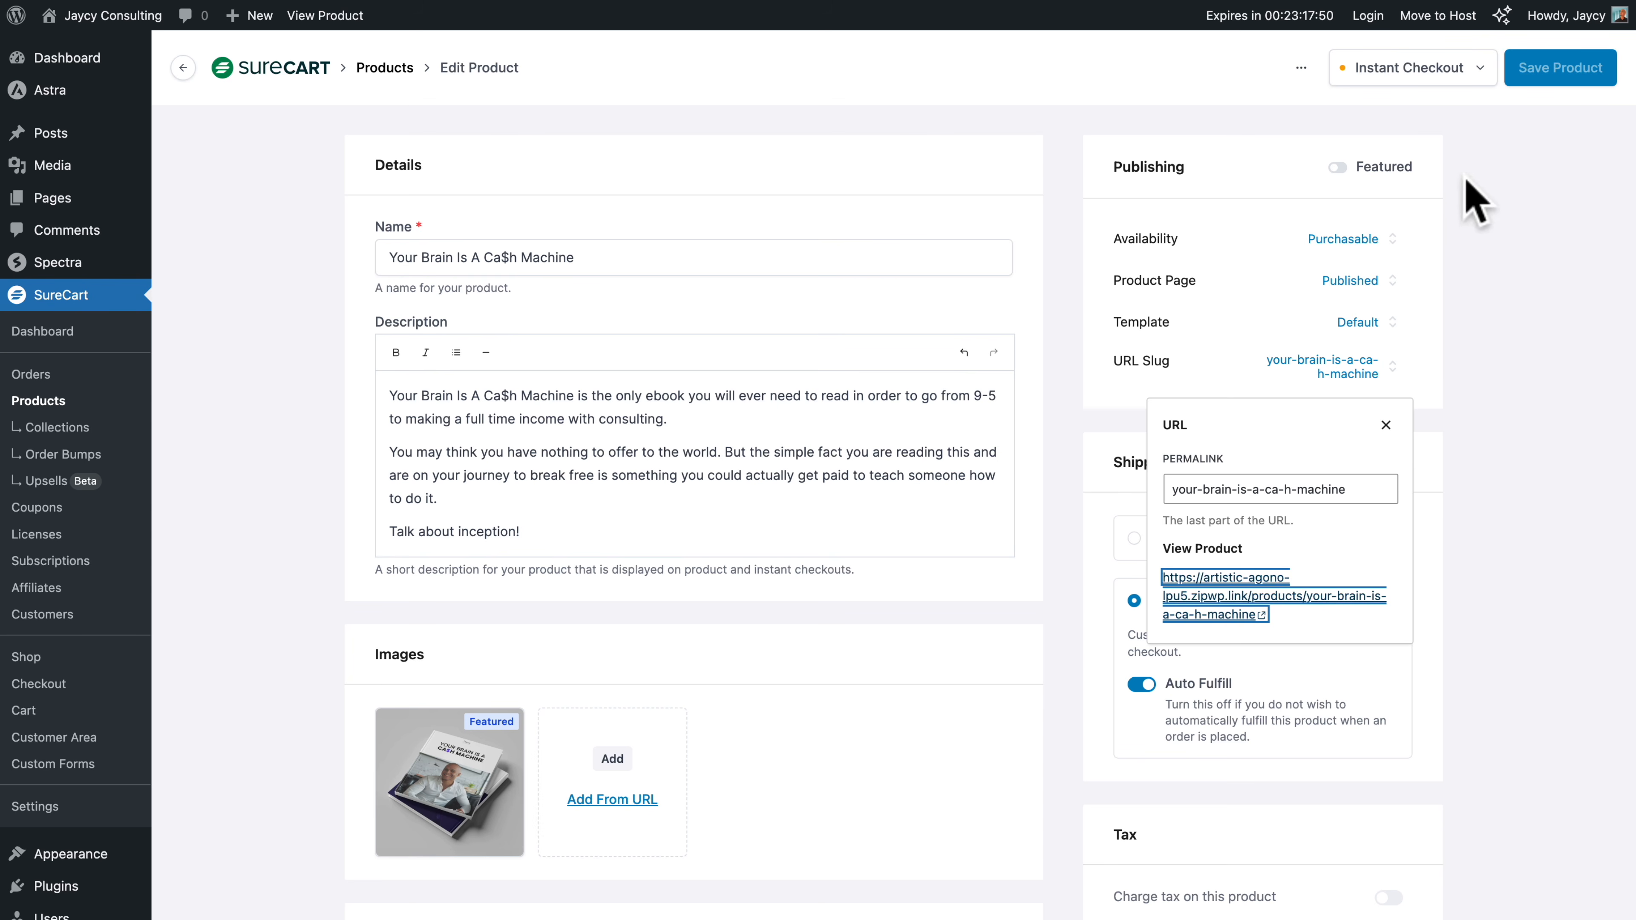
click(1453, 69)
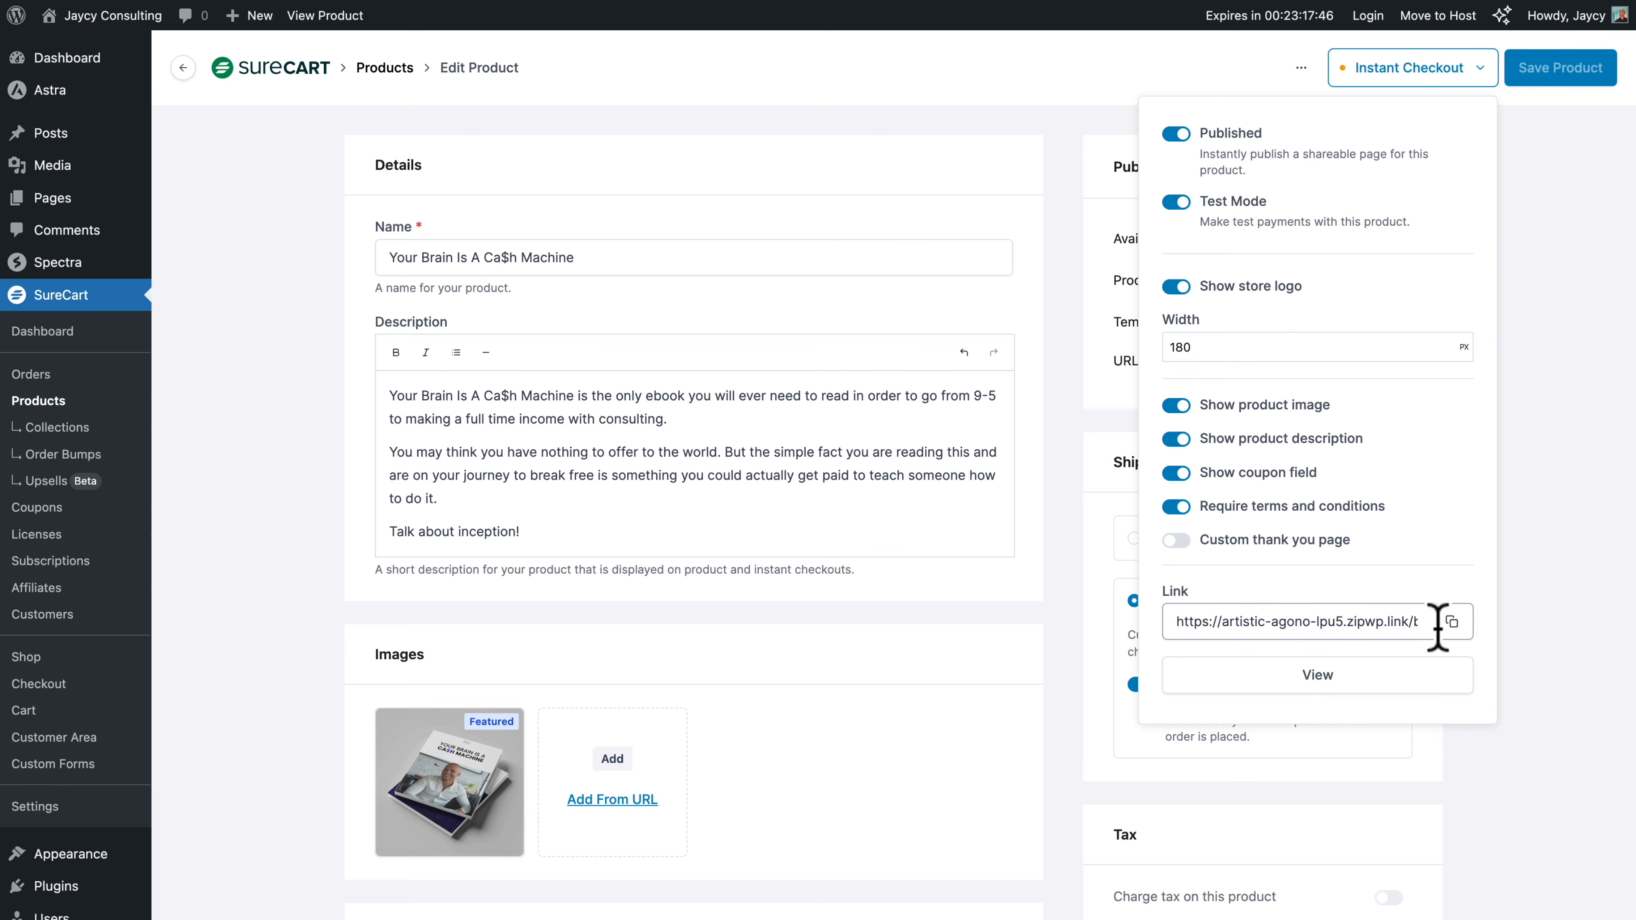
click(1311, 684)
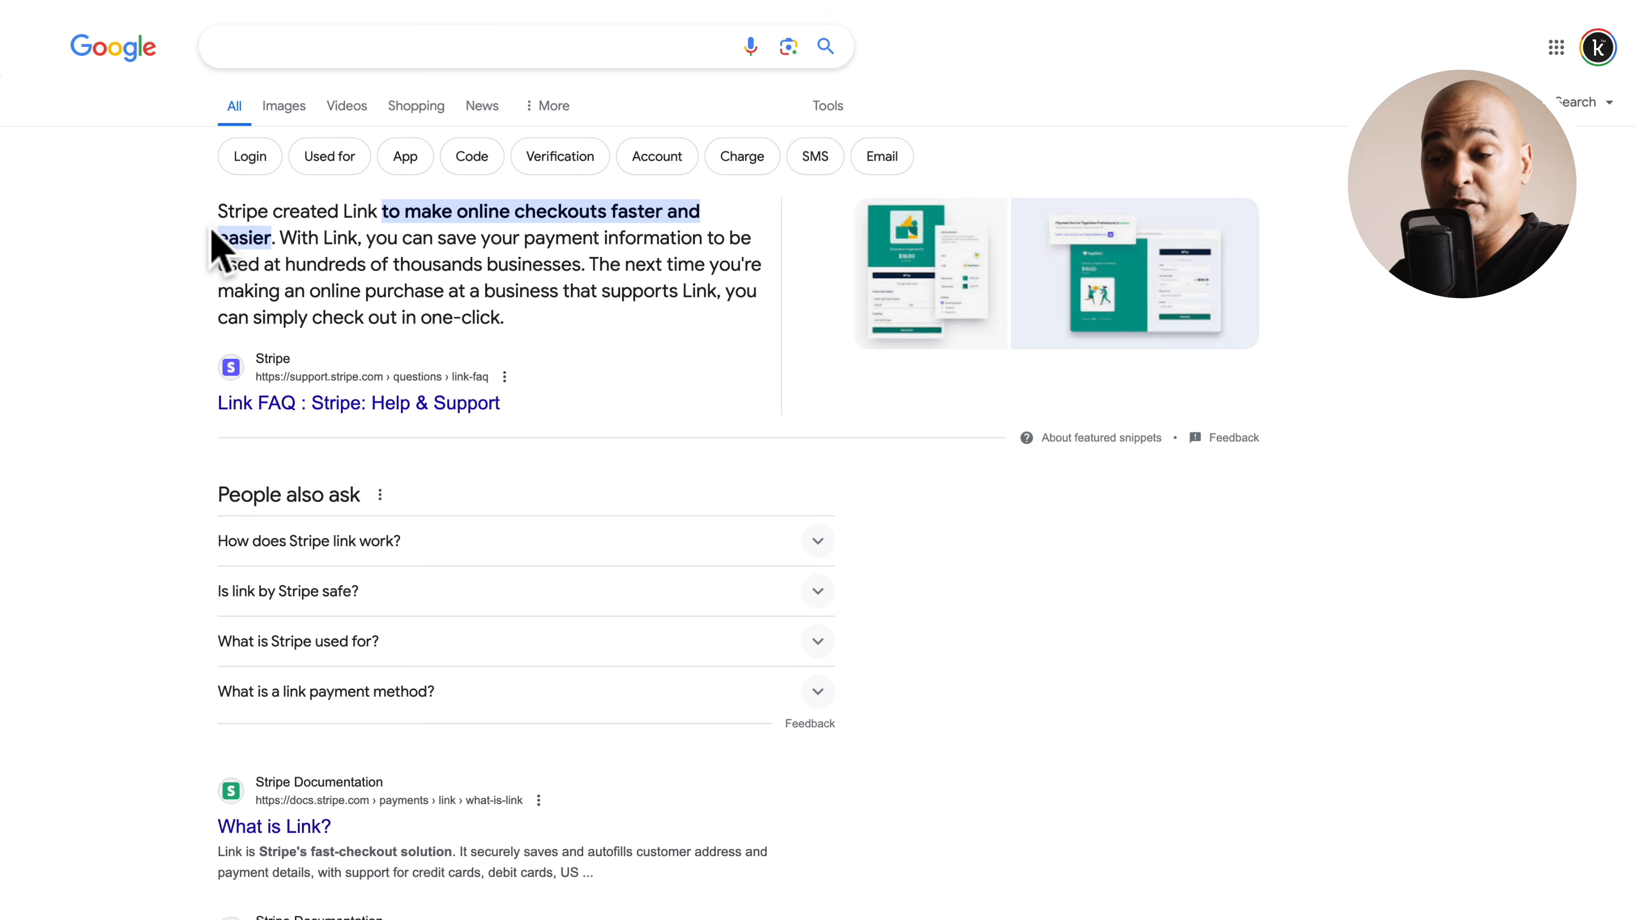
Read the search result's explanation of what Stripe Link does for online checkouts
drag(219, 213, 512, 213)
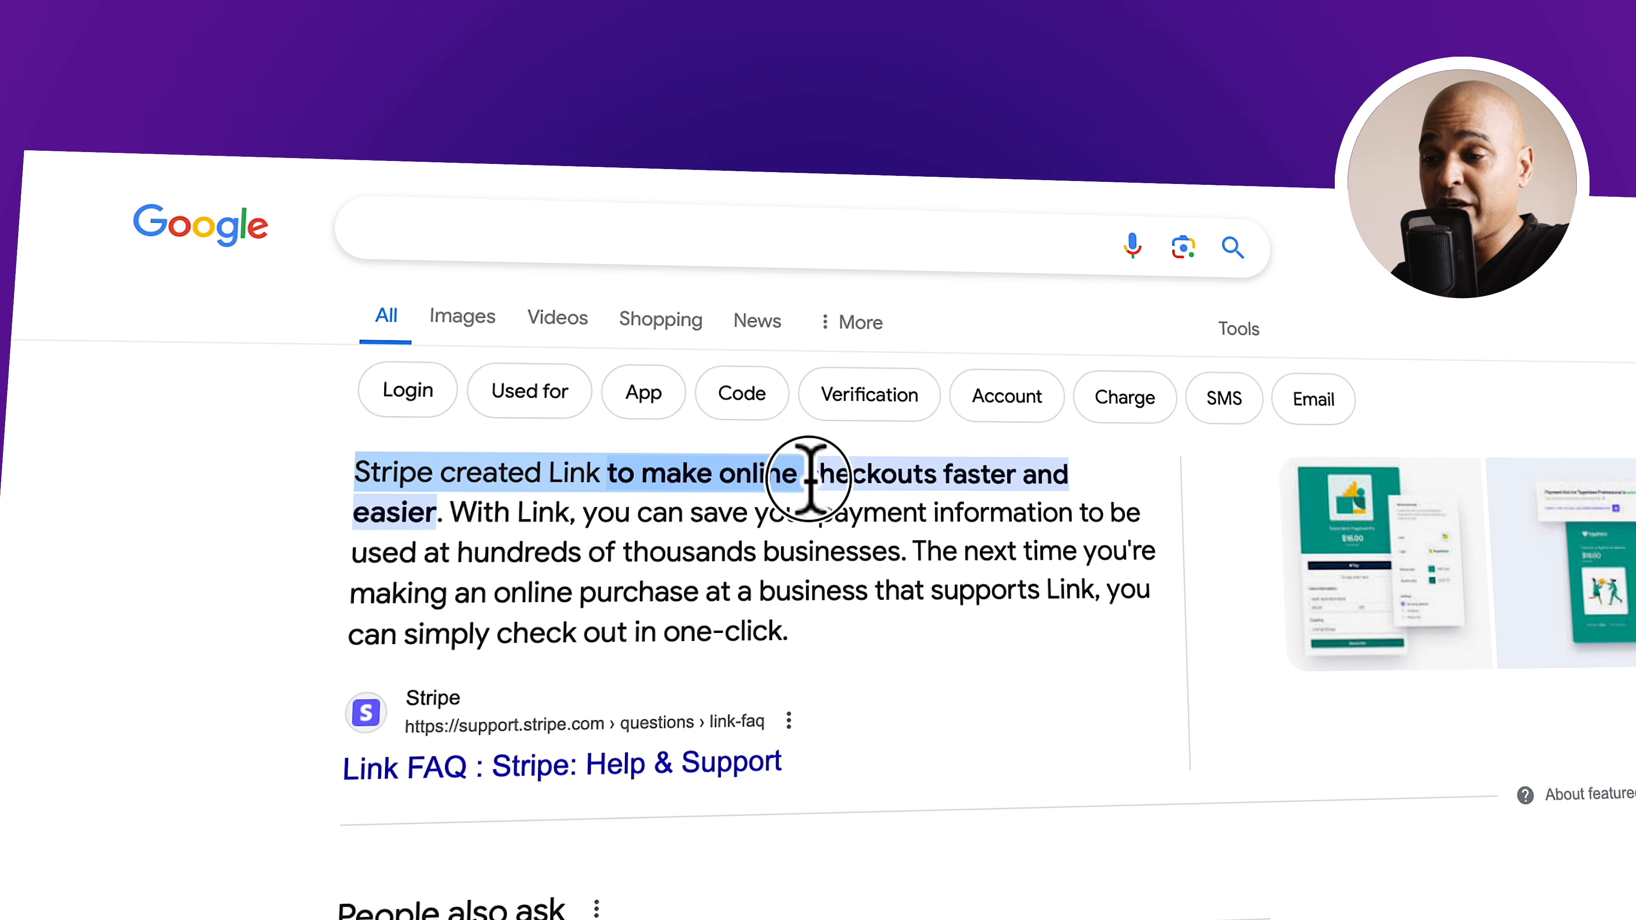
drag(808, 477, 644, 503)
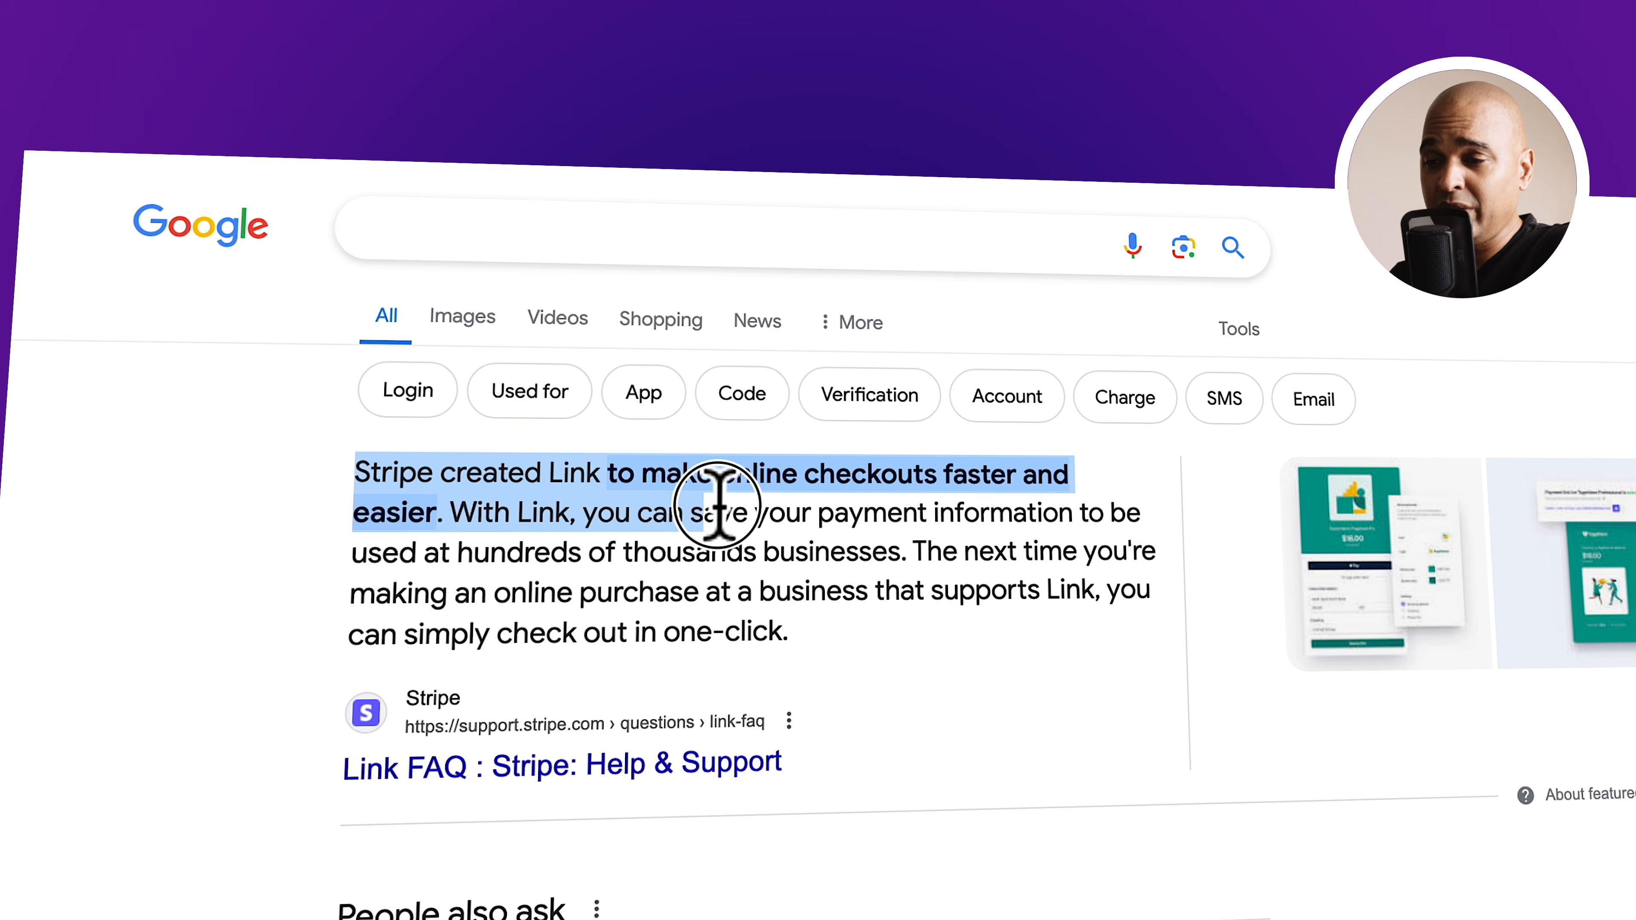
drag(887, 516, 799, 653)
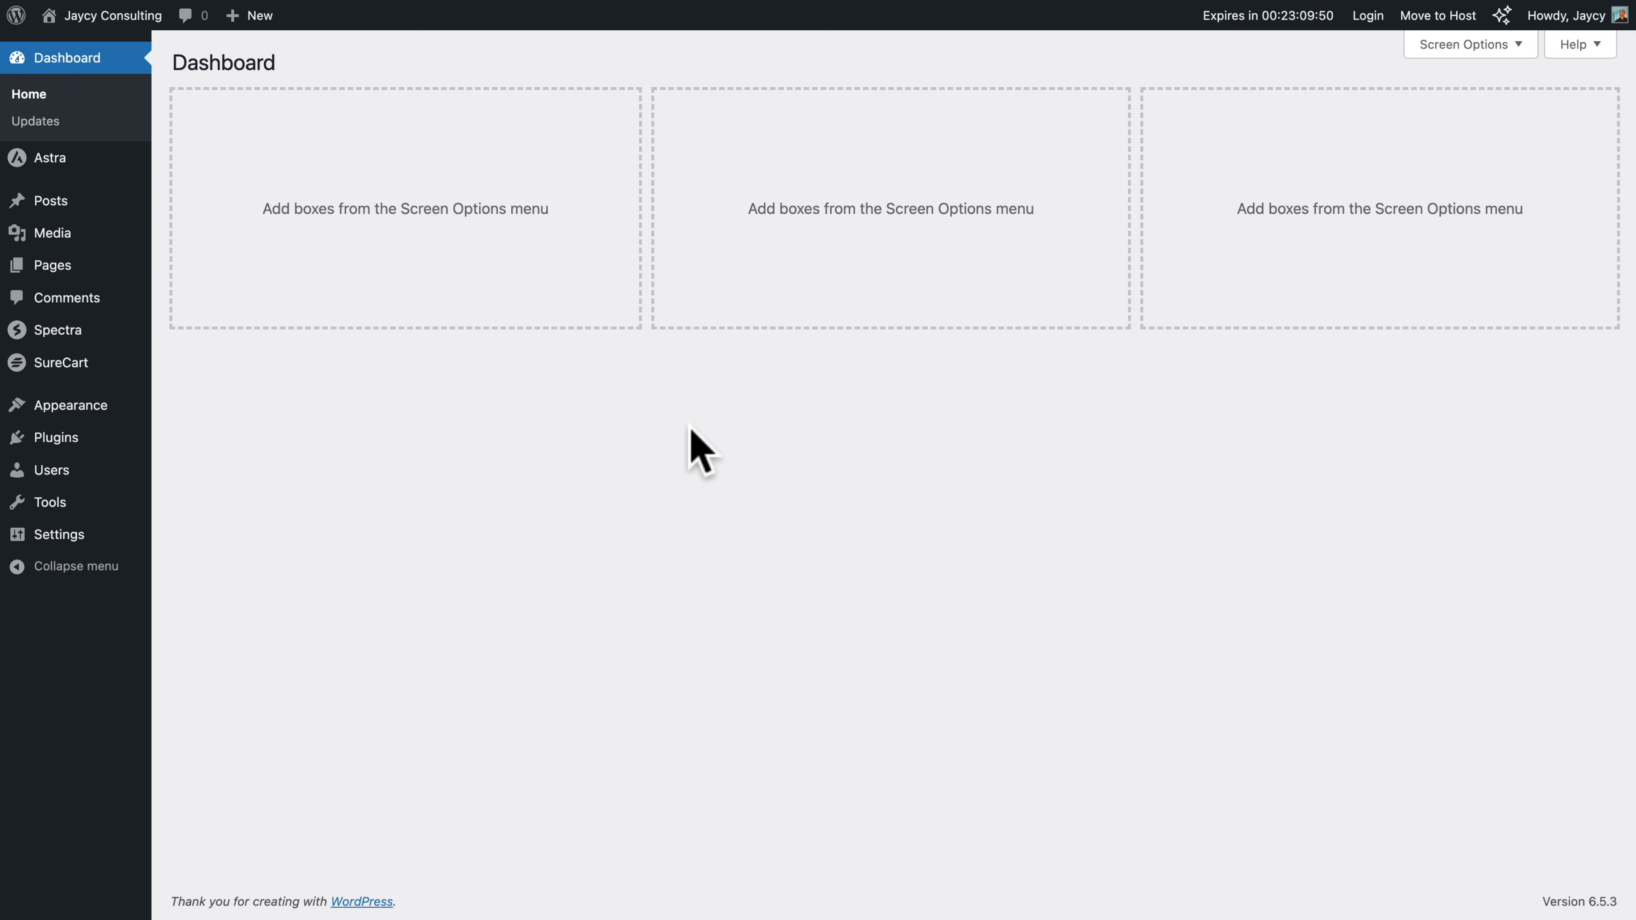
Open the global typography settings in the Astra customizer and look through the font presets, base fonts and heading fonts
mouse_move(22, 166)
click(190, 187)
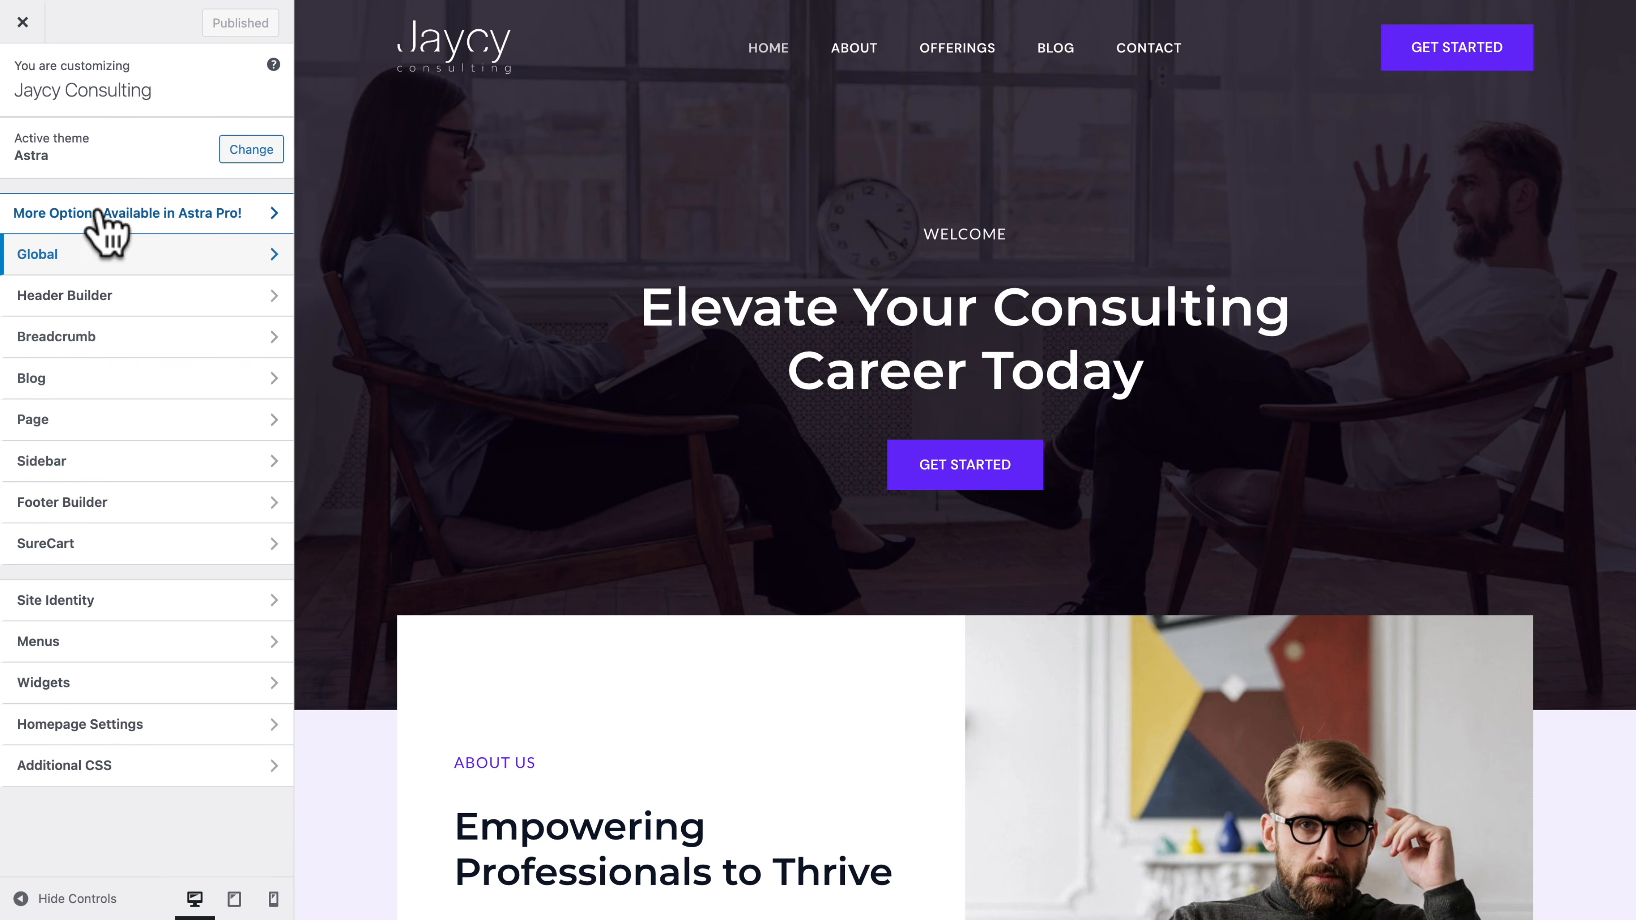
click(45, 254)
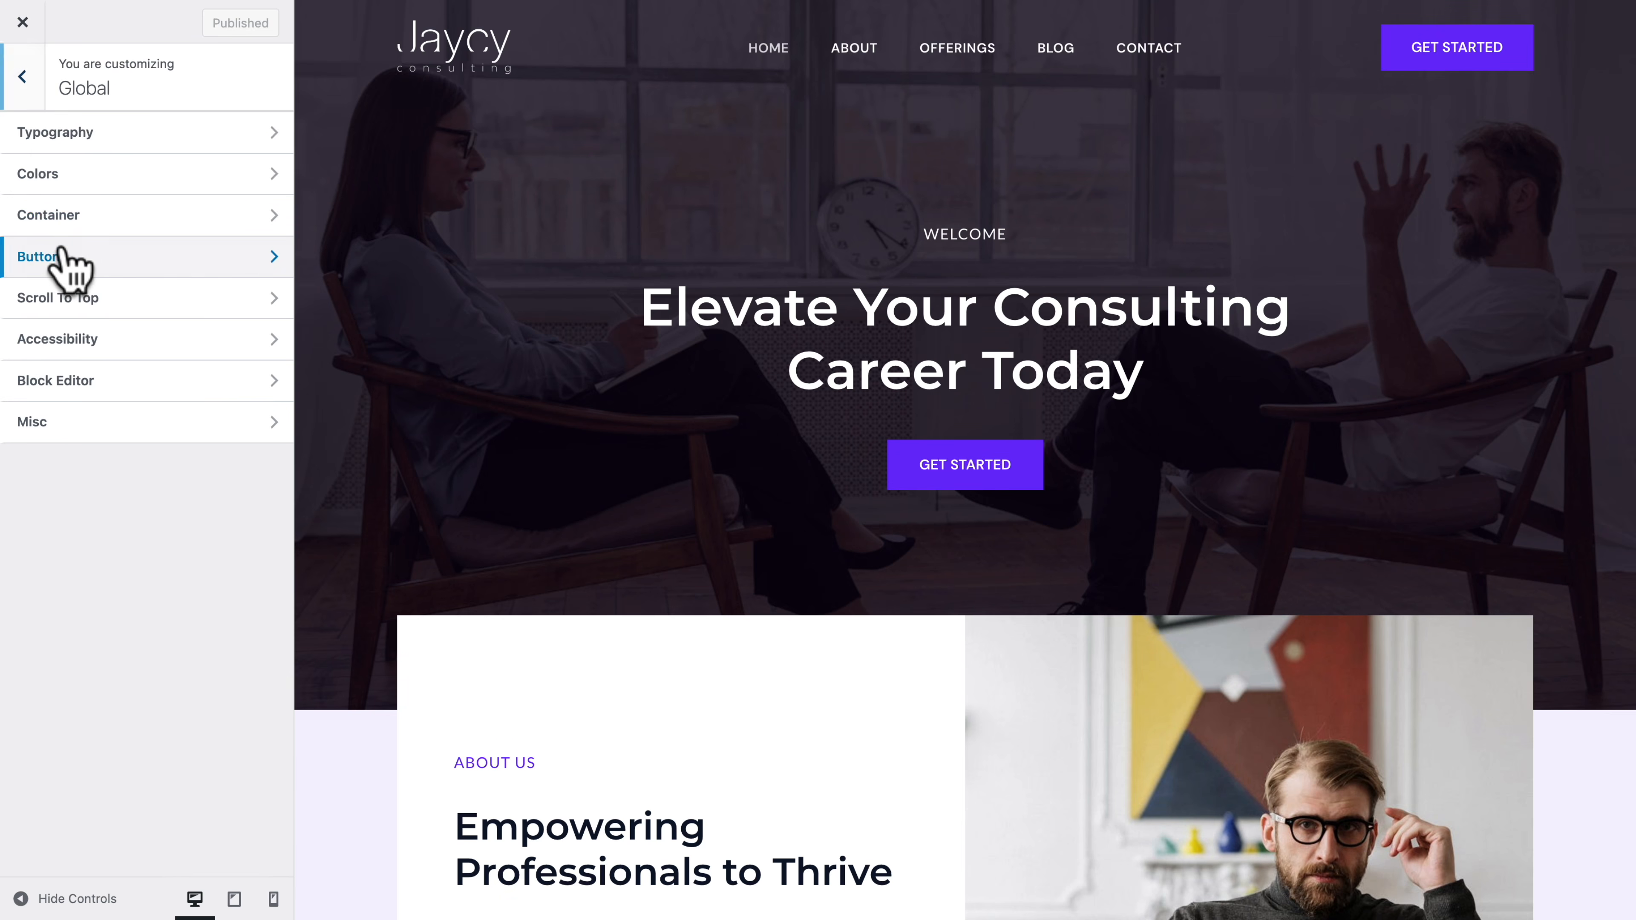
click(57, 135)
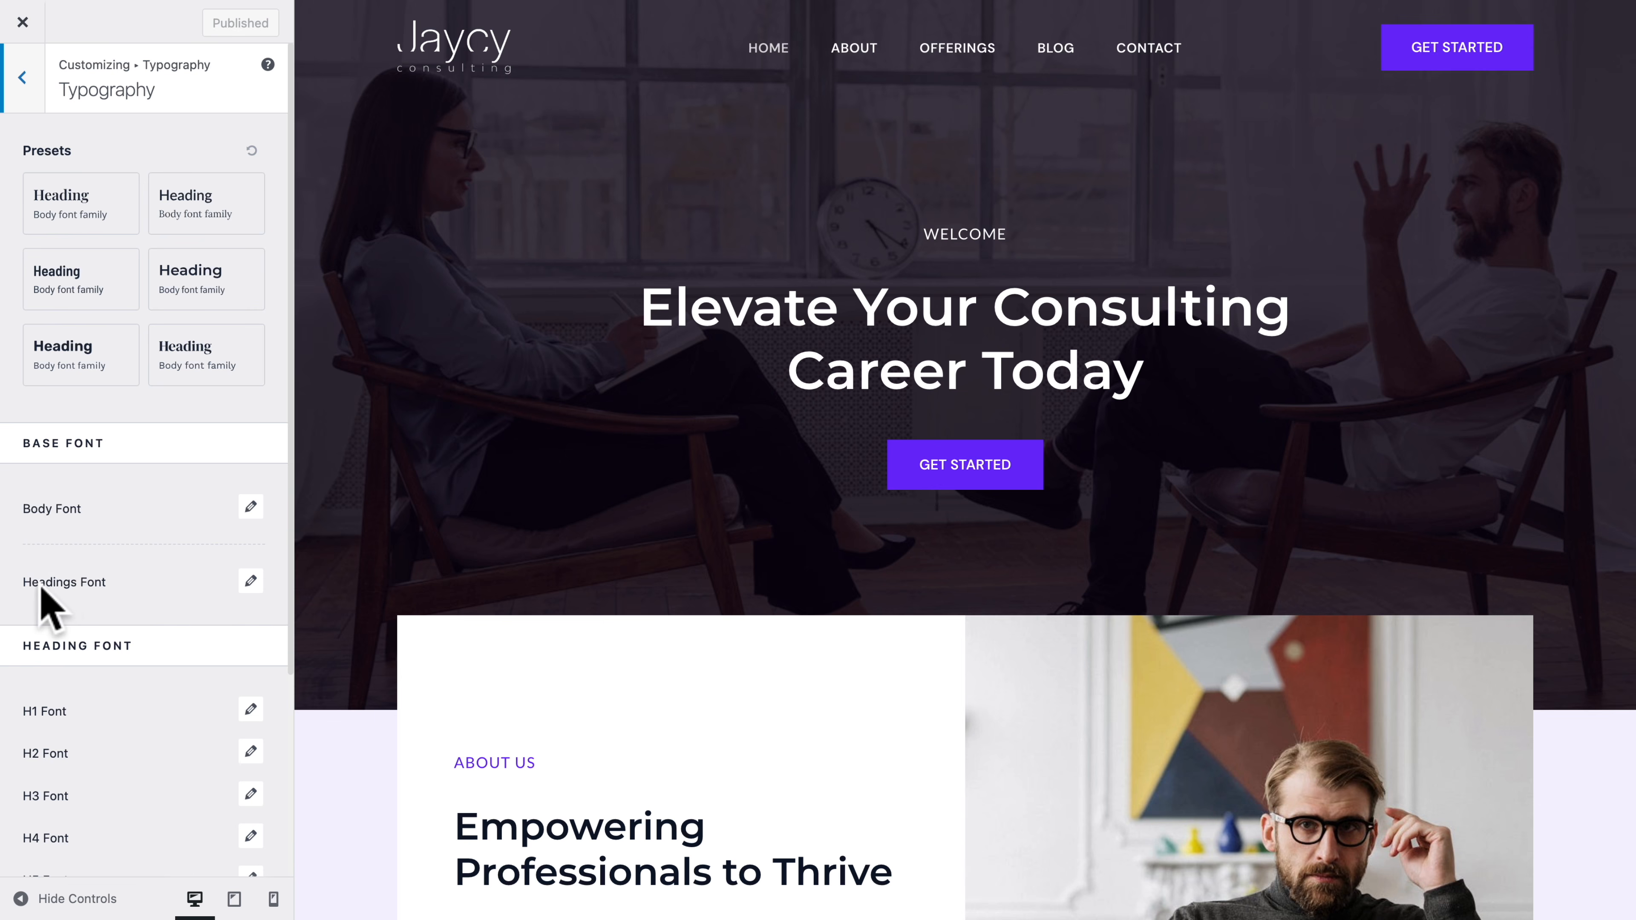
scroll(60, 587, down, 3)
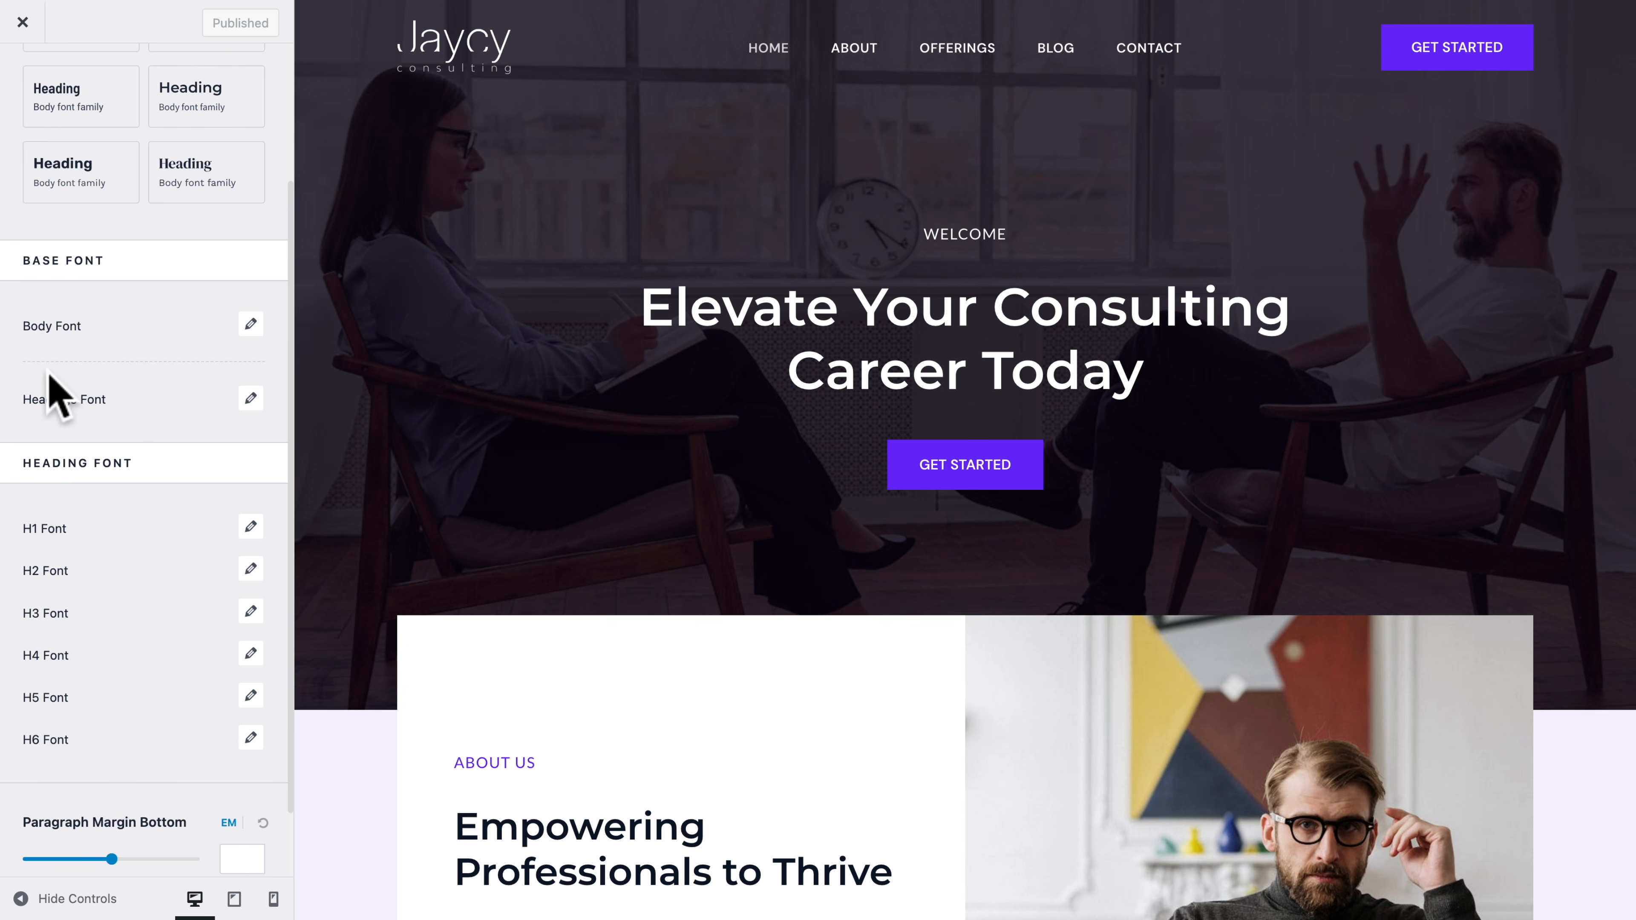
Try yellow F2F728 as Color 1 of the global color palette, and set it back to 6528F7
scroll(55, 386, up, 3)
click(23, 87)
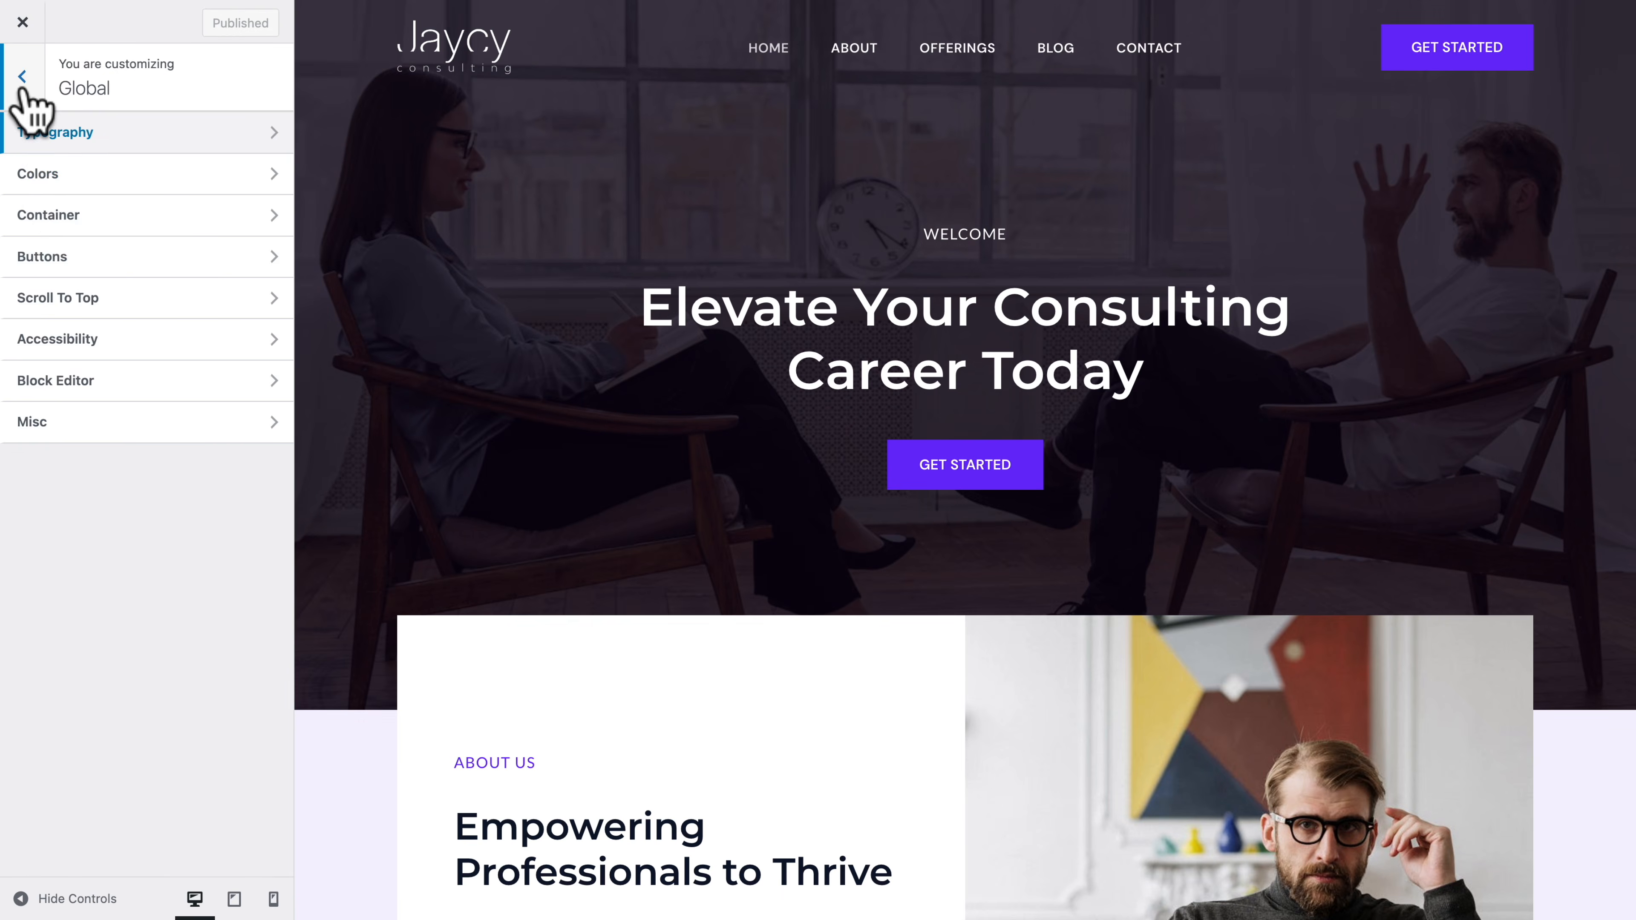
click(38, 175)
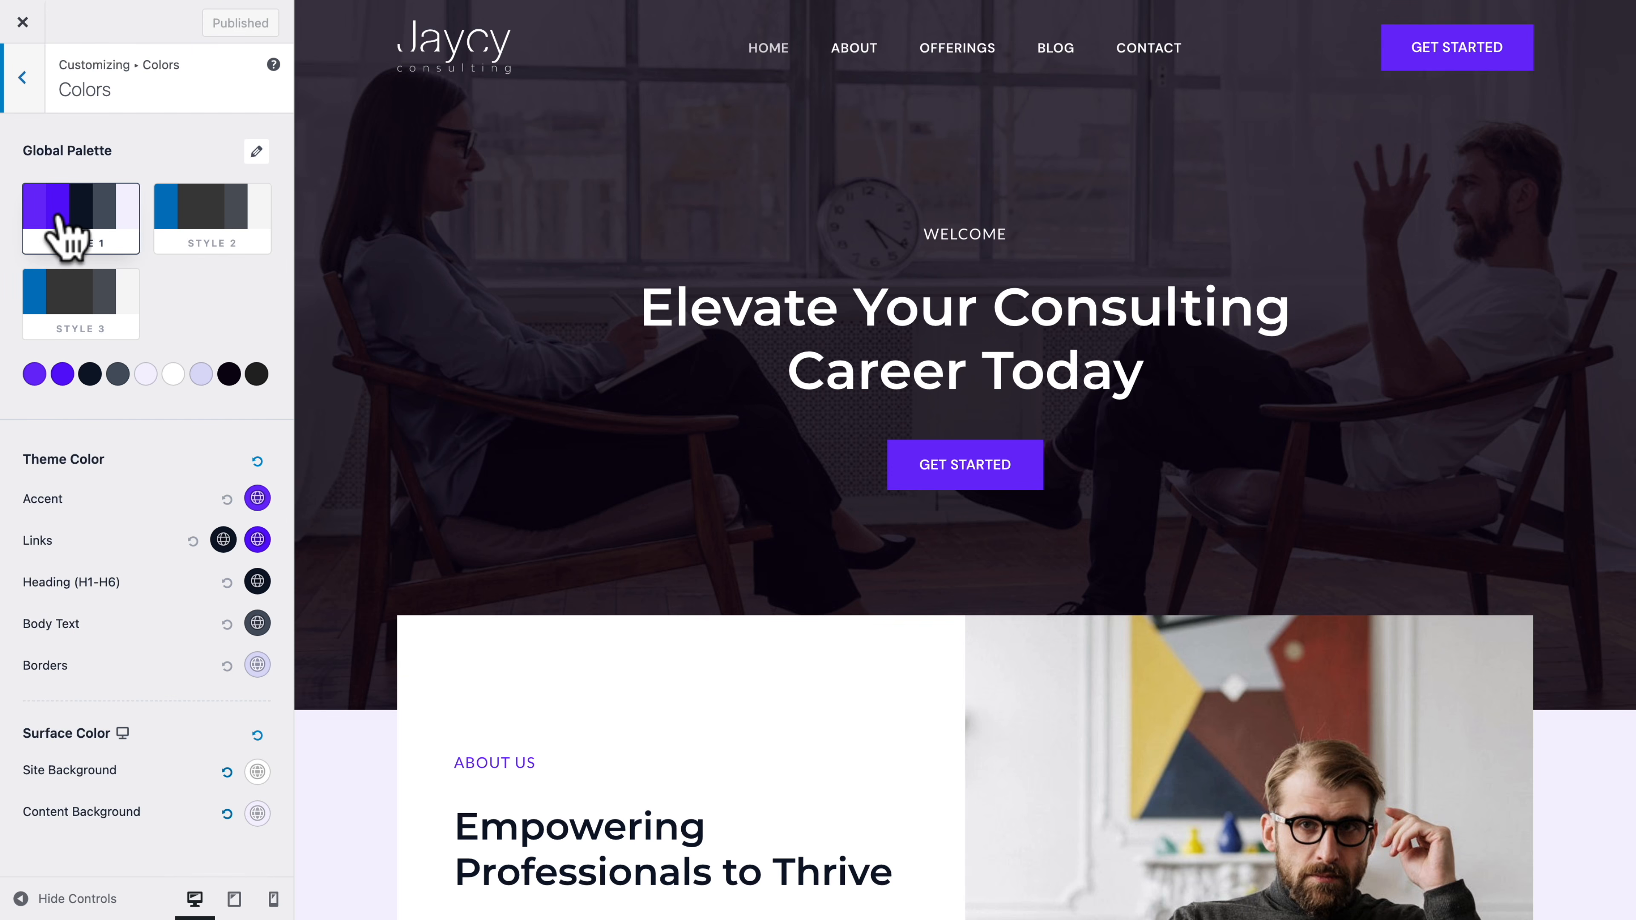
click(35, 374)
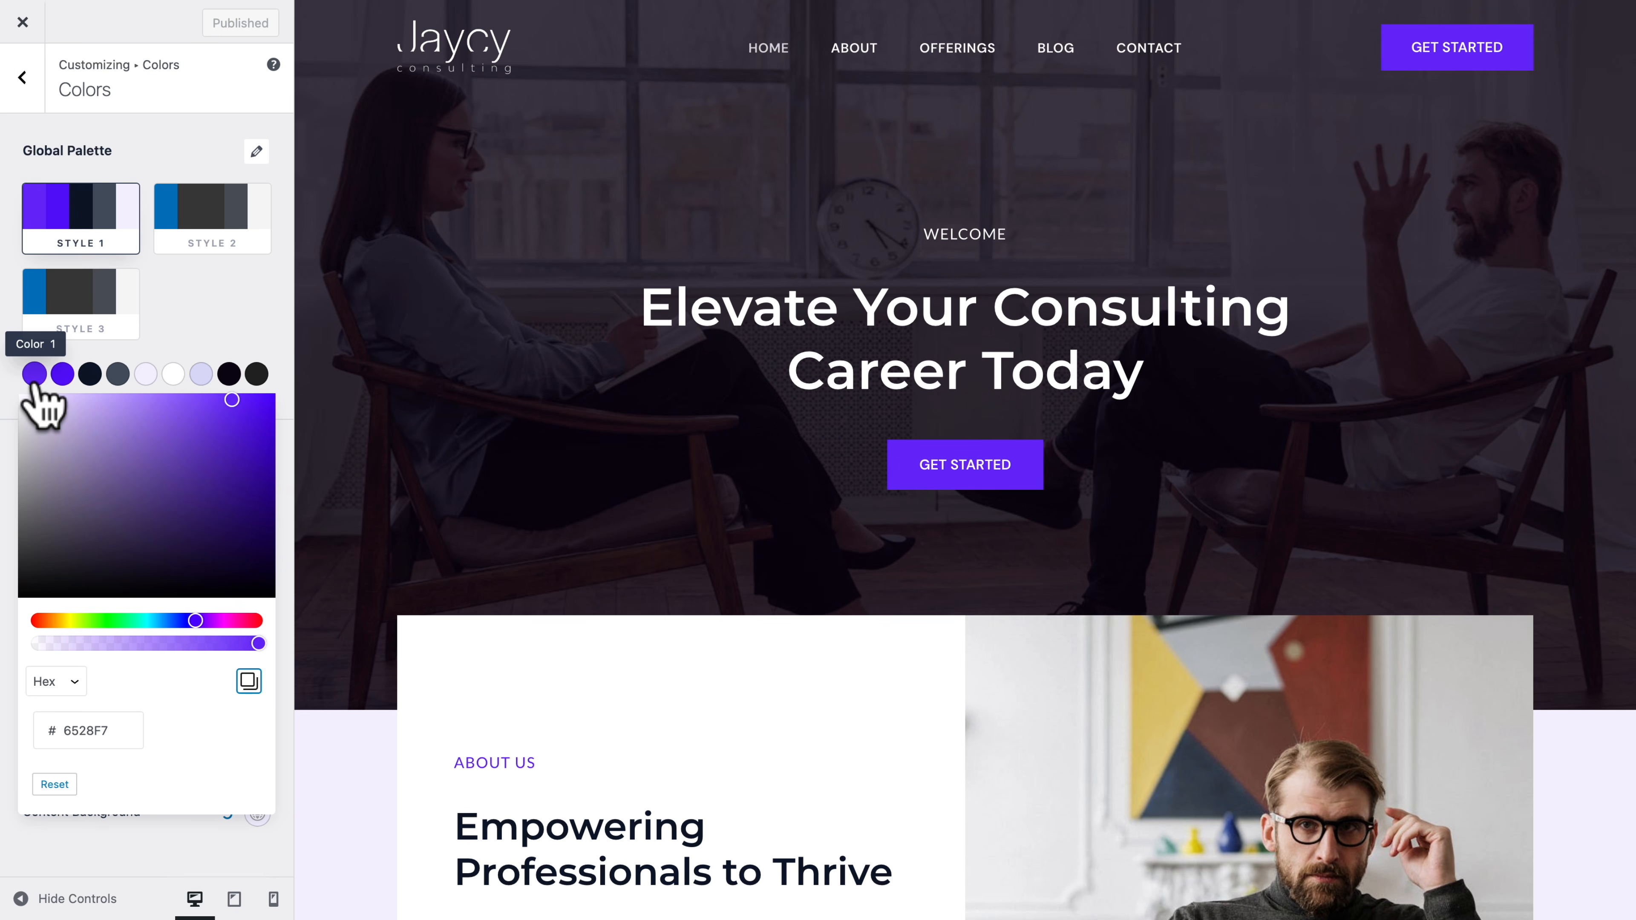
click(72, 620)
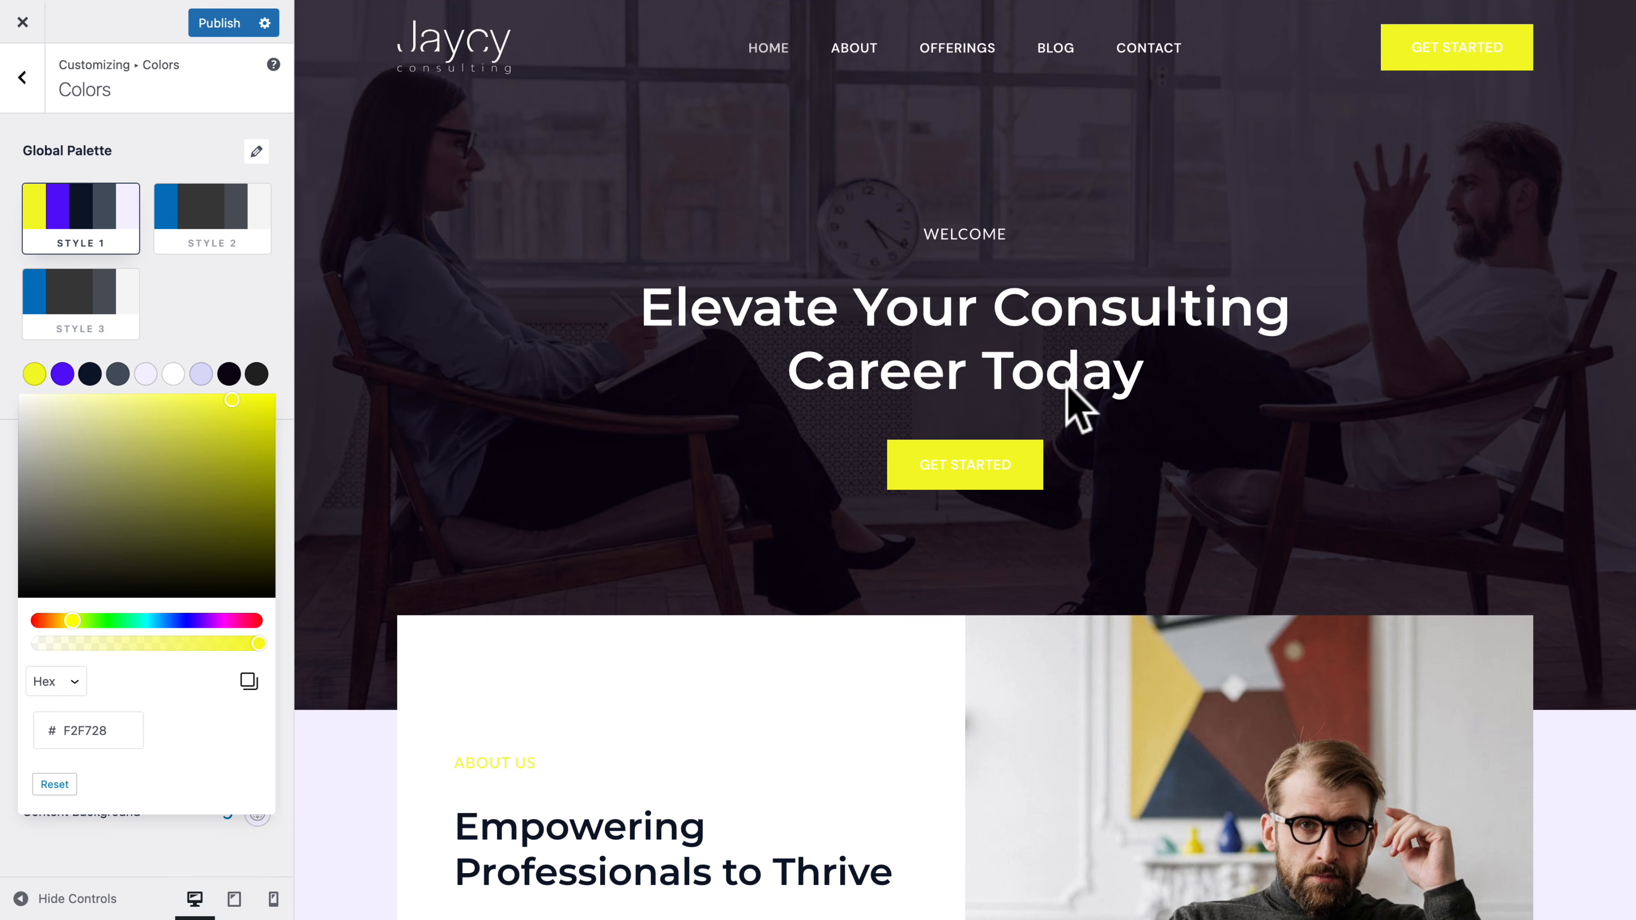
scroll(1024, 493, down, 12)
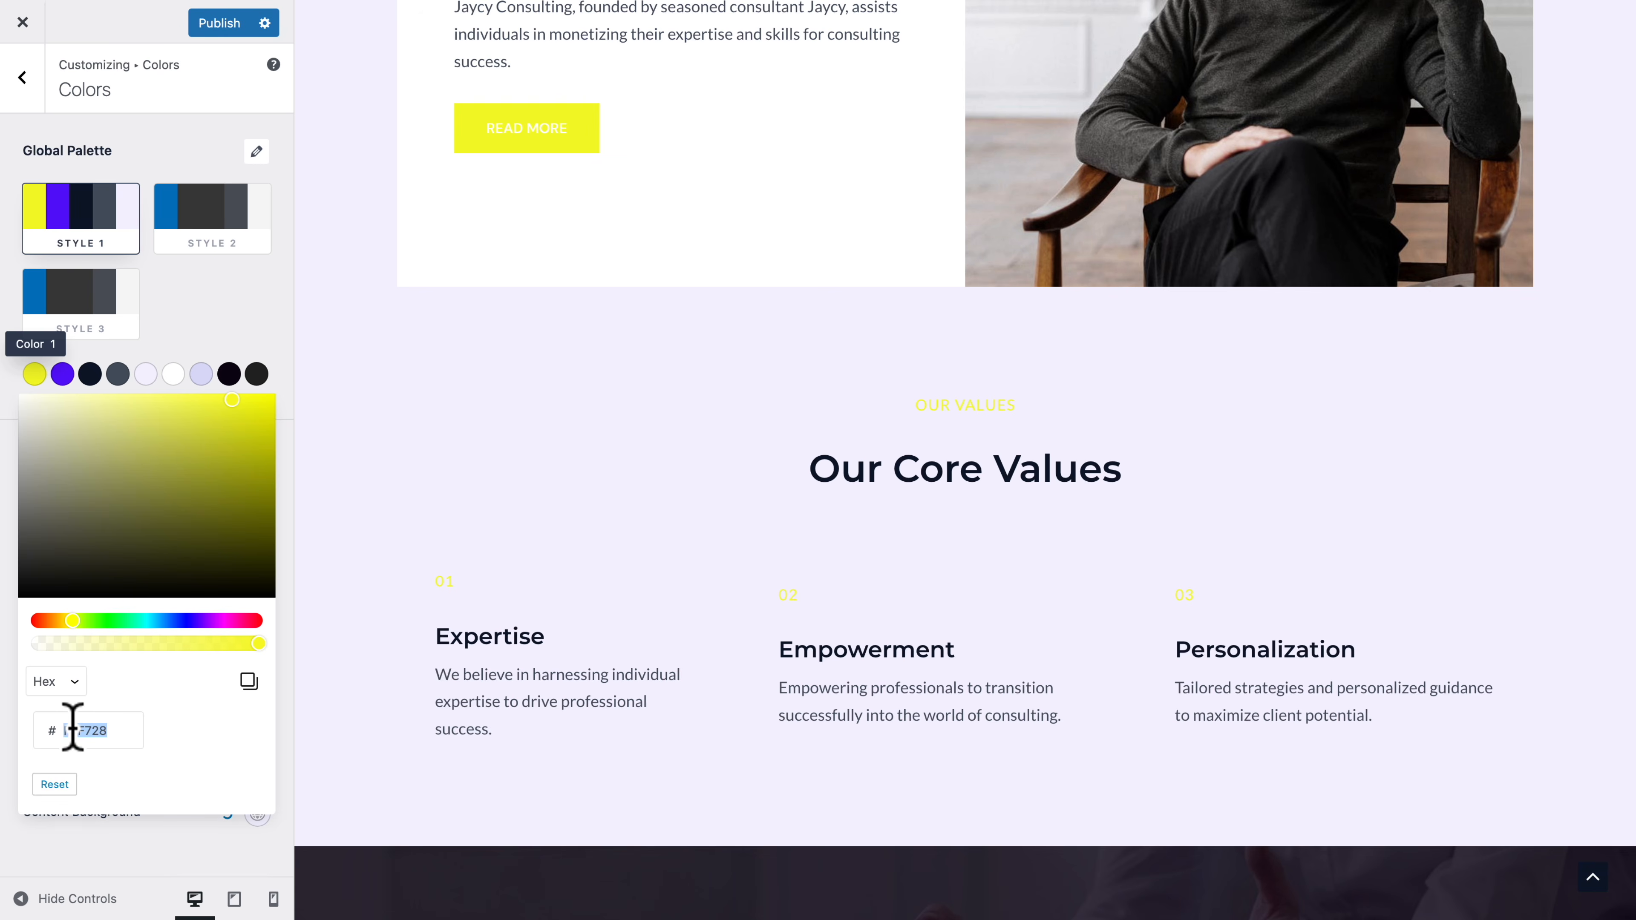
text(6528F7)
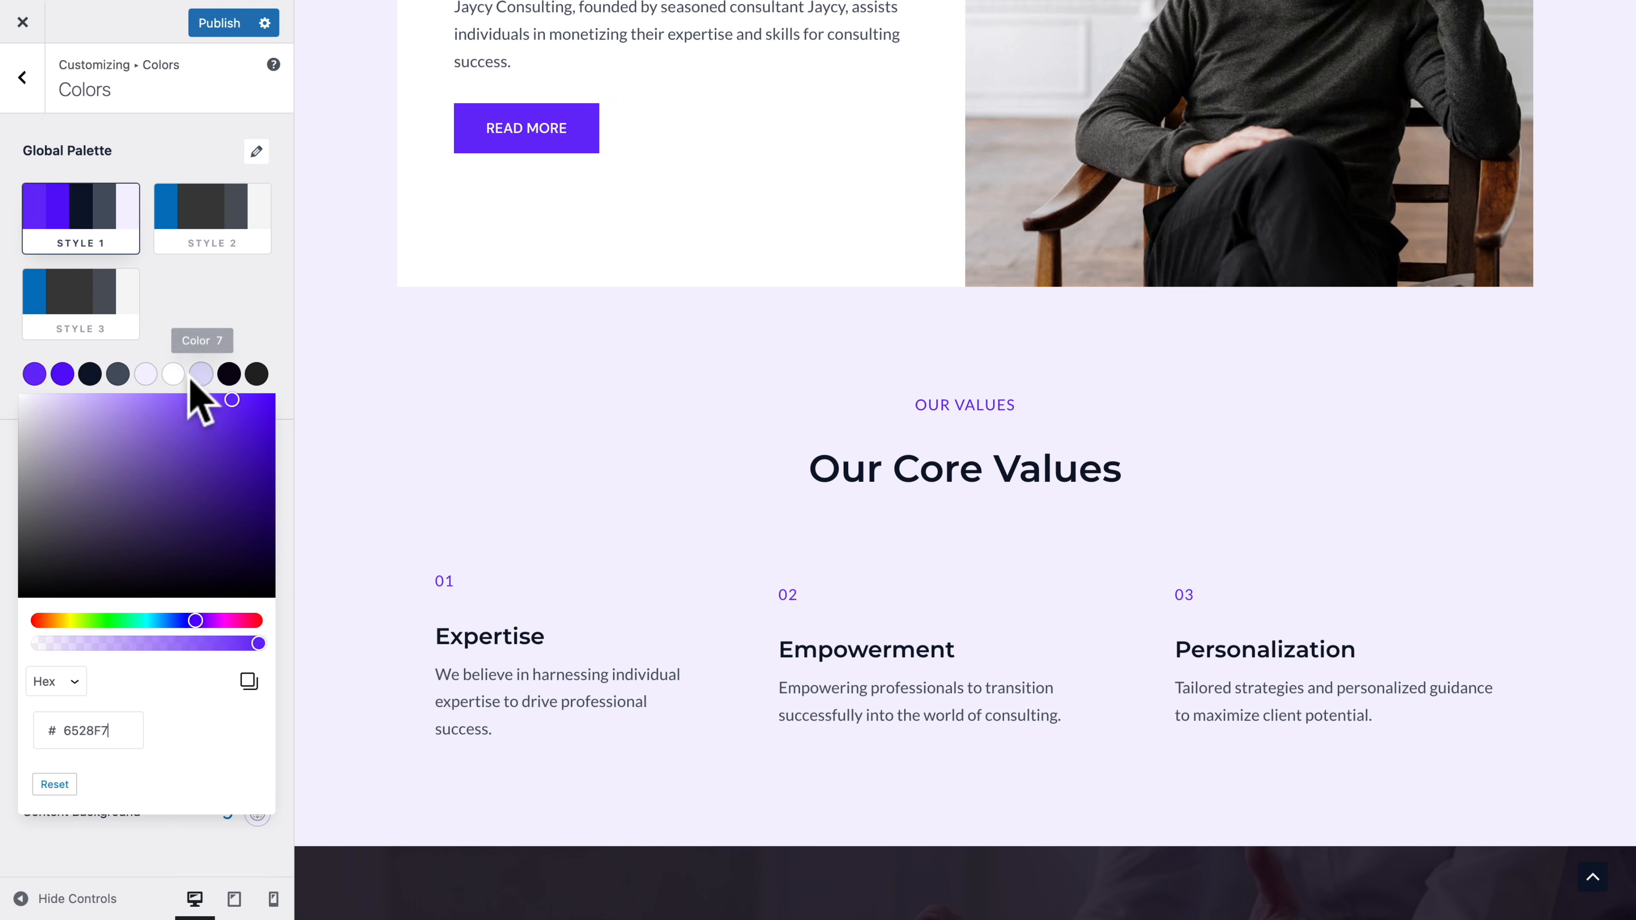
click(233, 322)
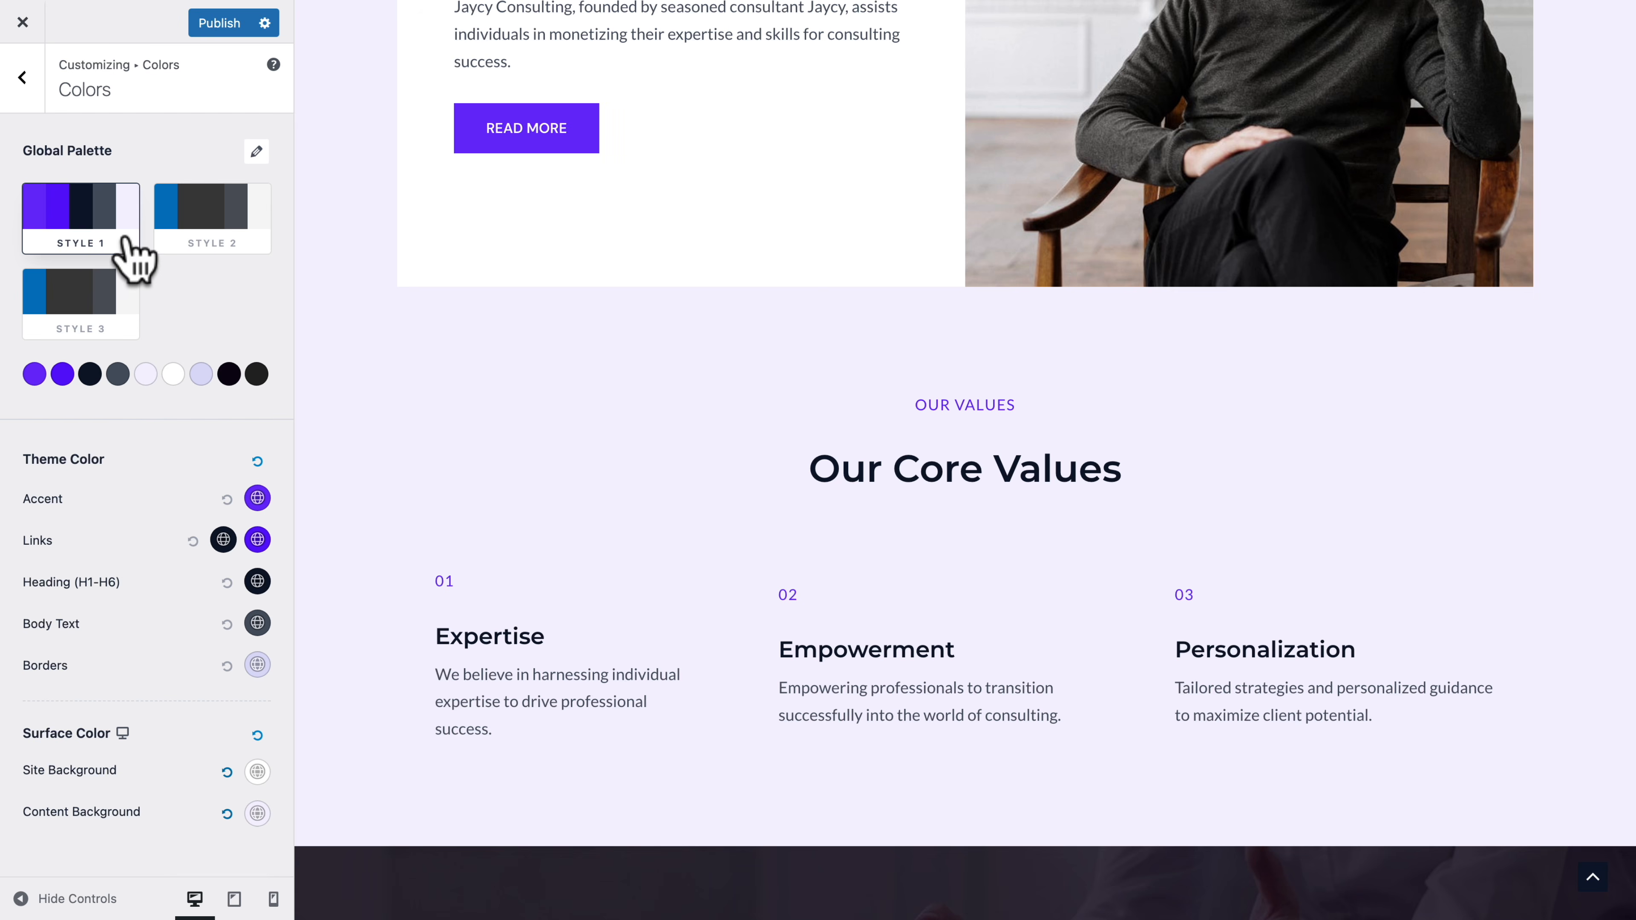
Look at the Primary Menu settings reached from the header preview and revisit the customizer's global color settings
click(23, 79)
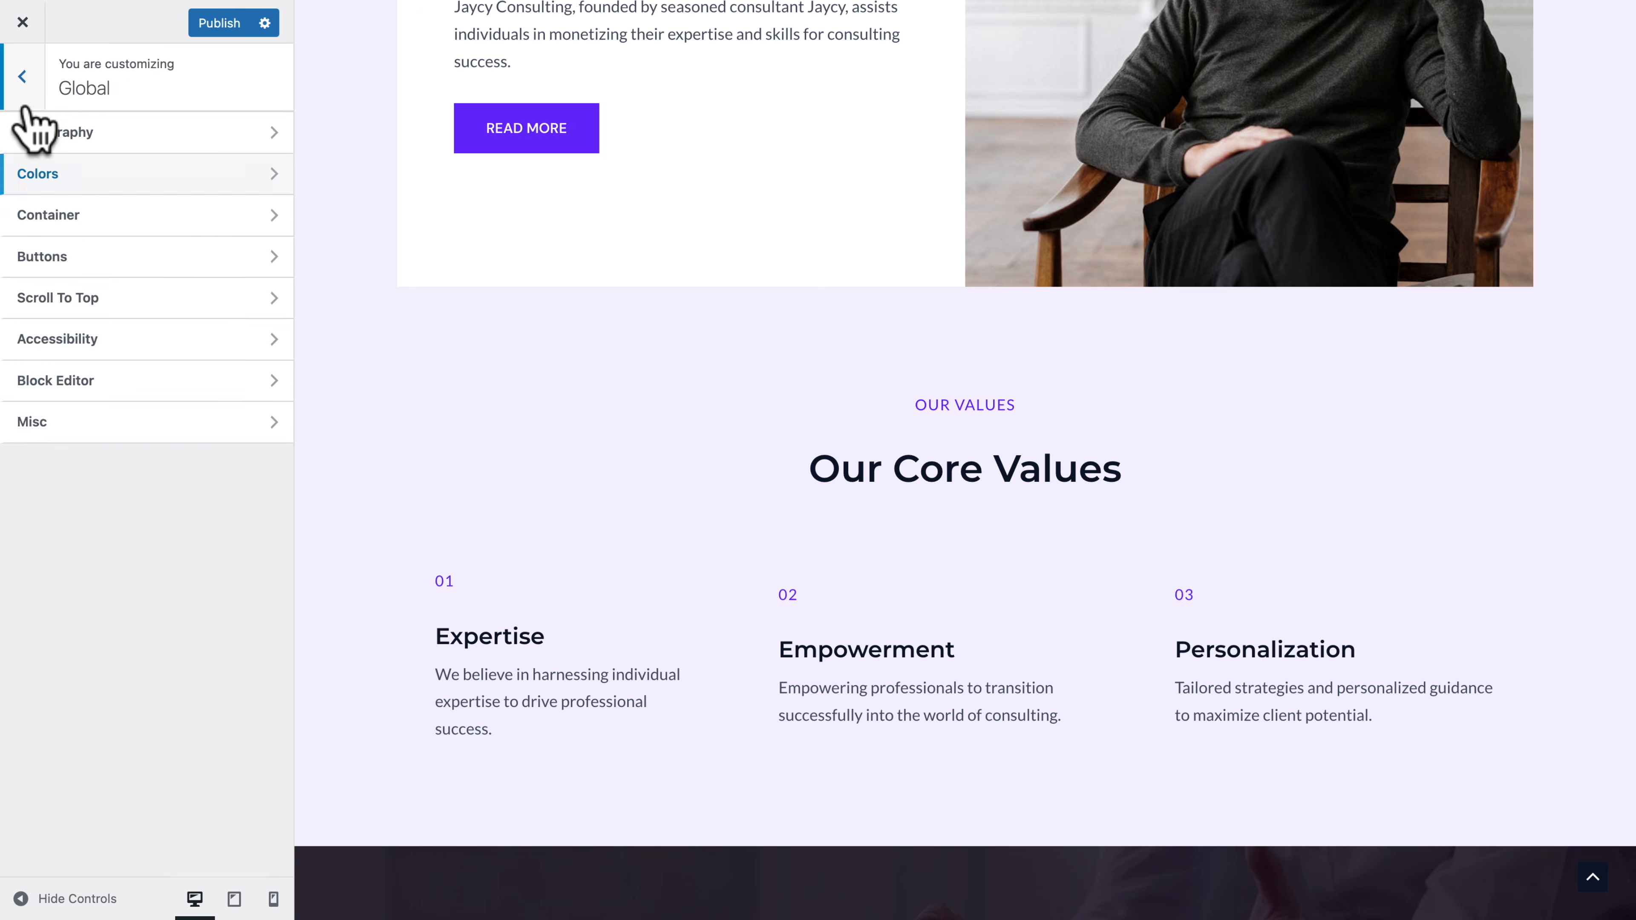
click(23, 79)
scroll(402, 313, up, 10)
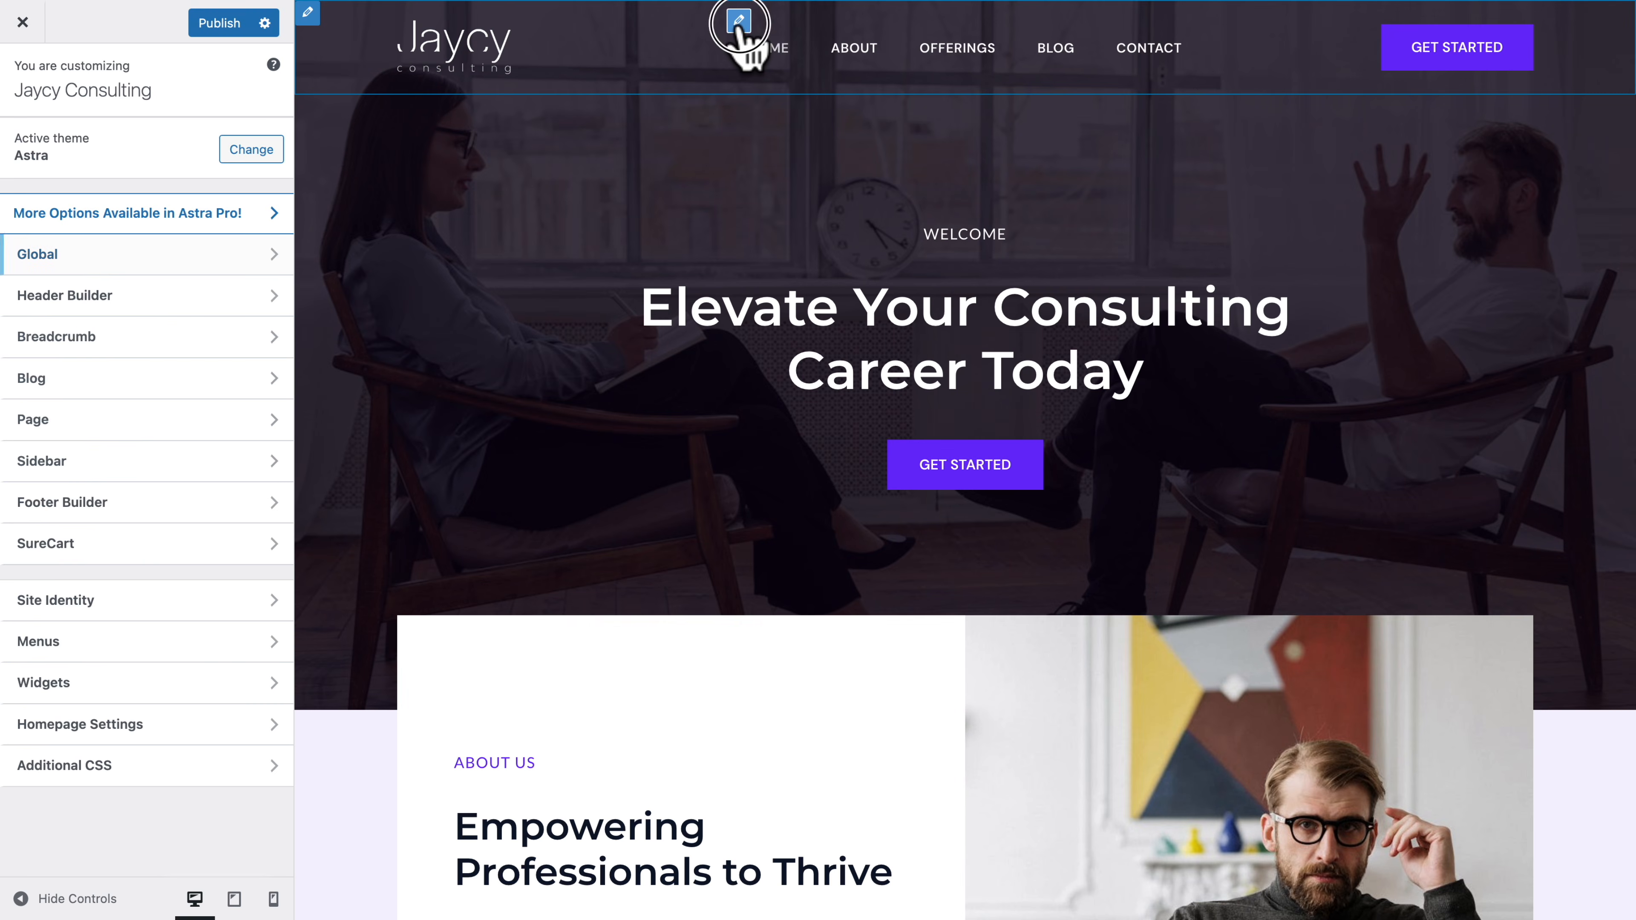
click(739, 22)
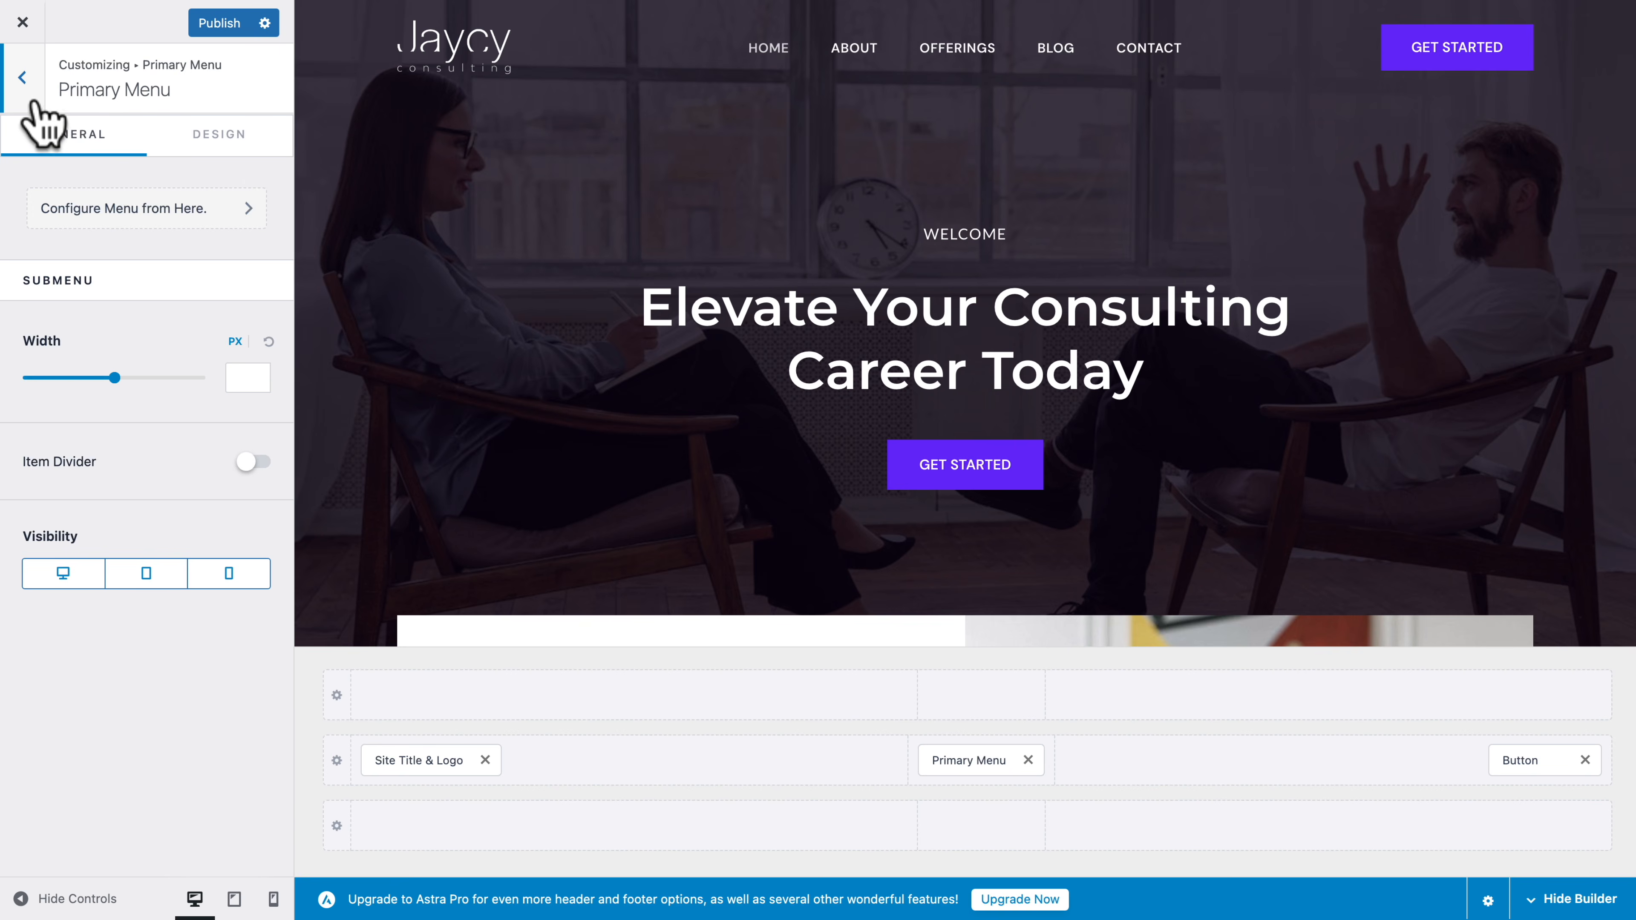
click(26, 80)
click(25, 92)
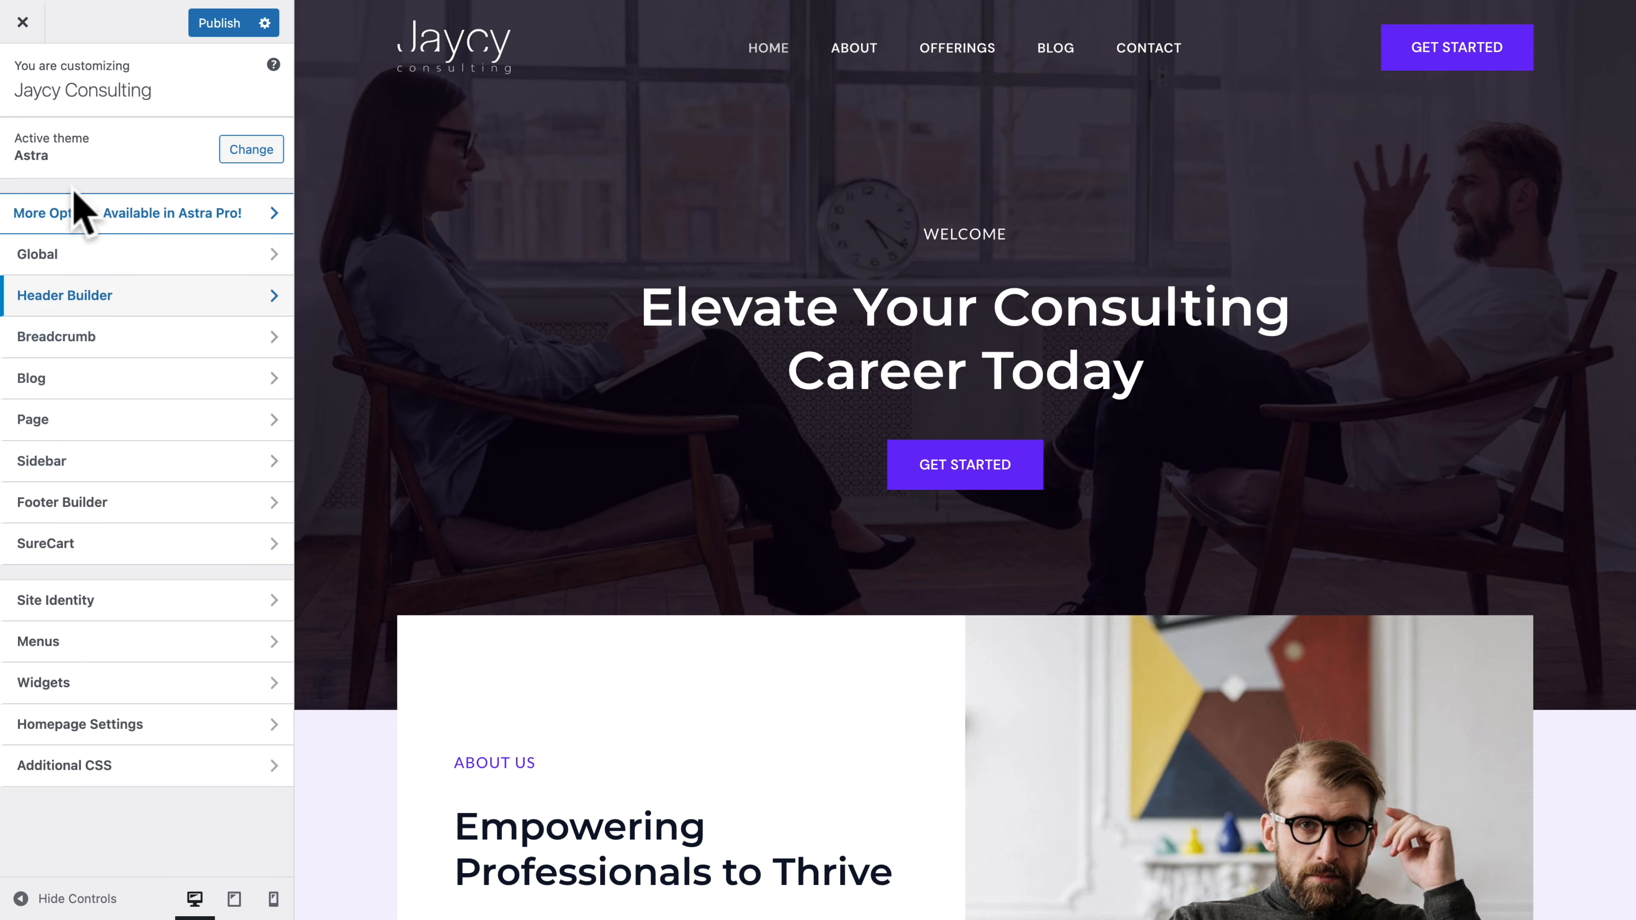
click(51, 254)
click(61, 175)
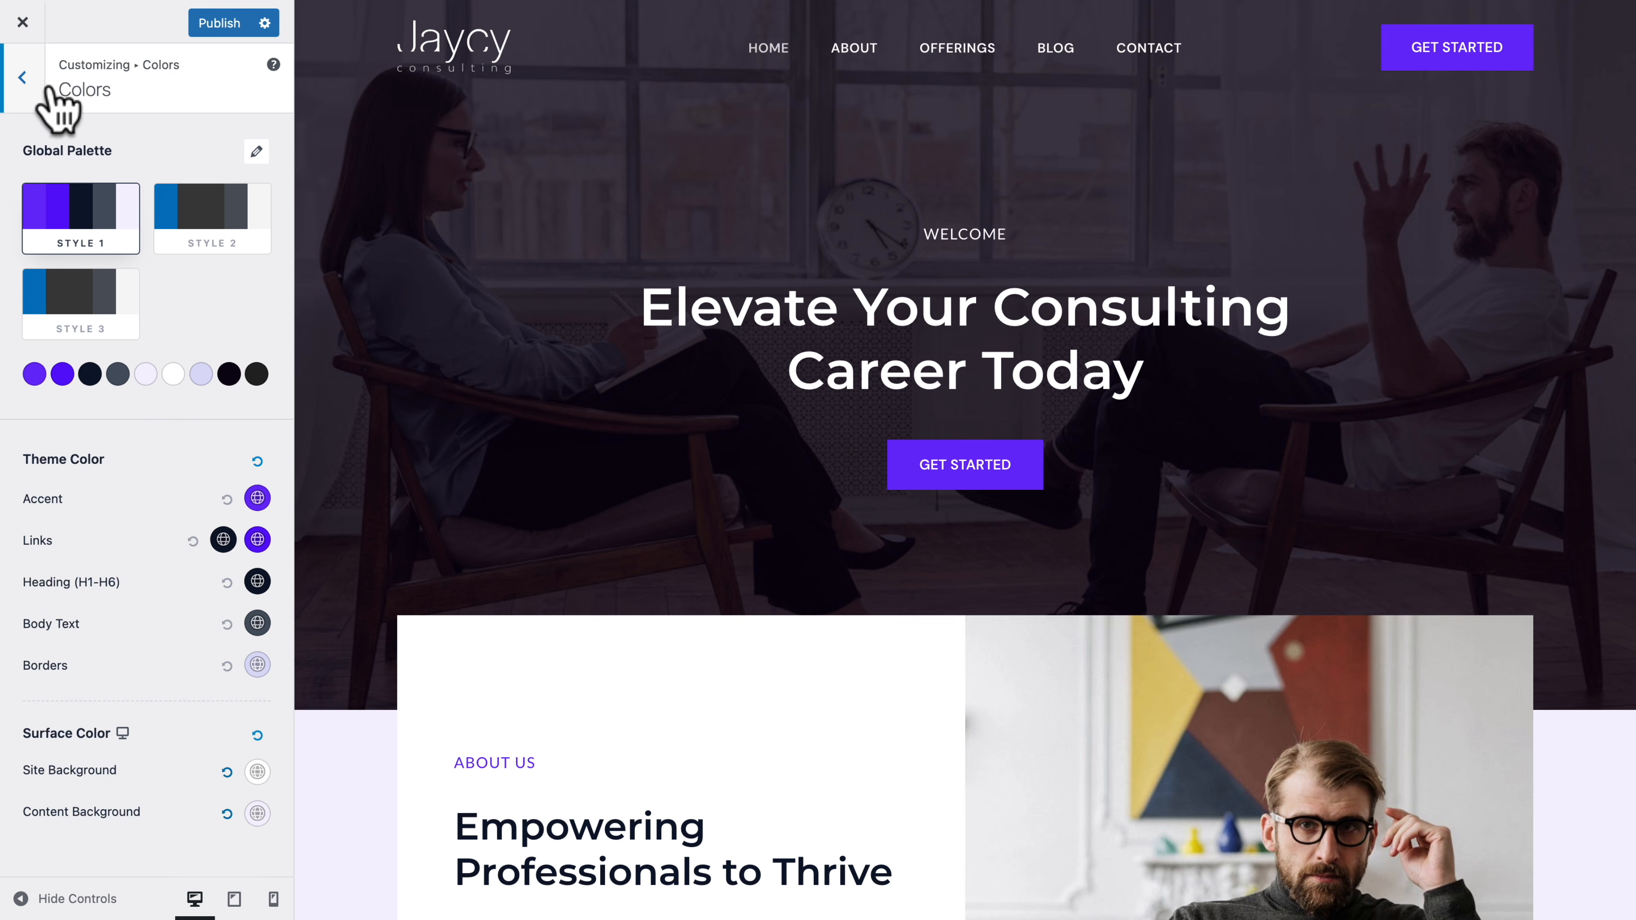
click(23, 79)
click(23, 79)
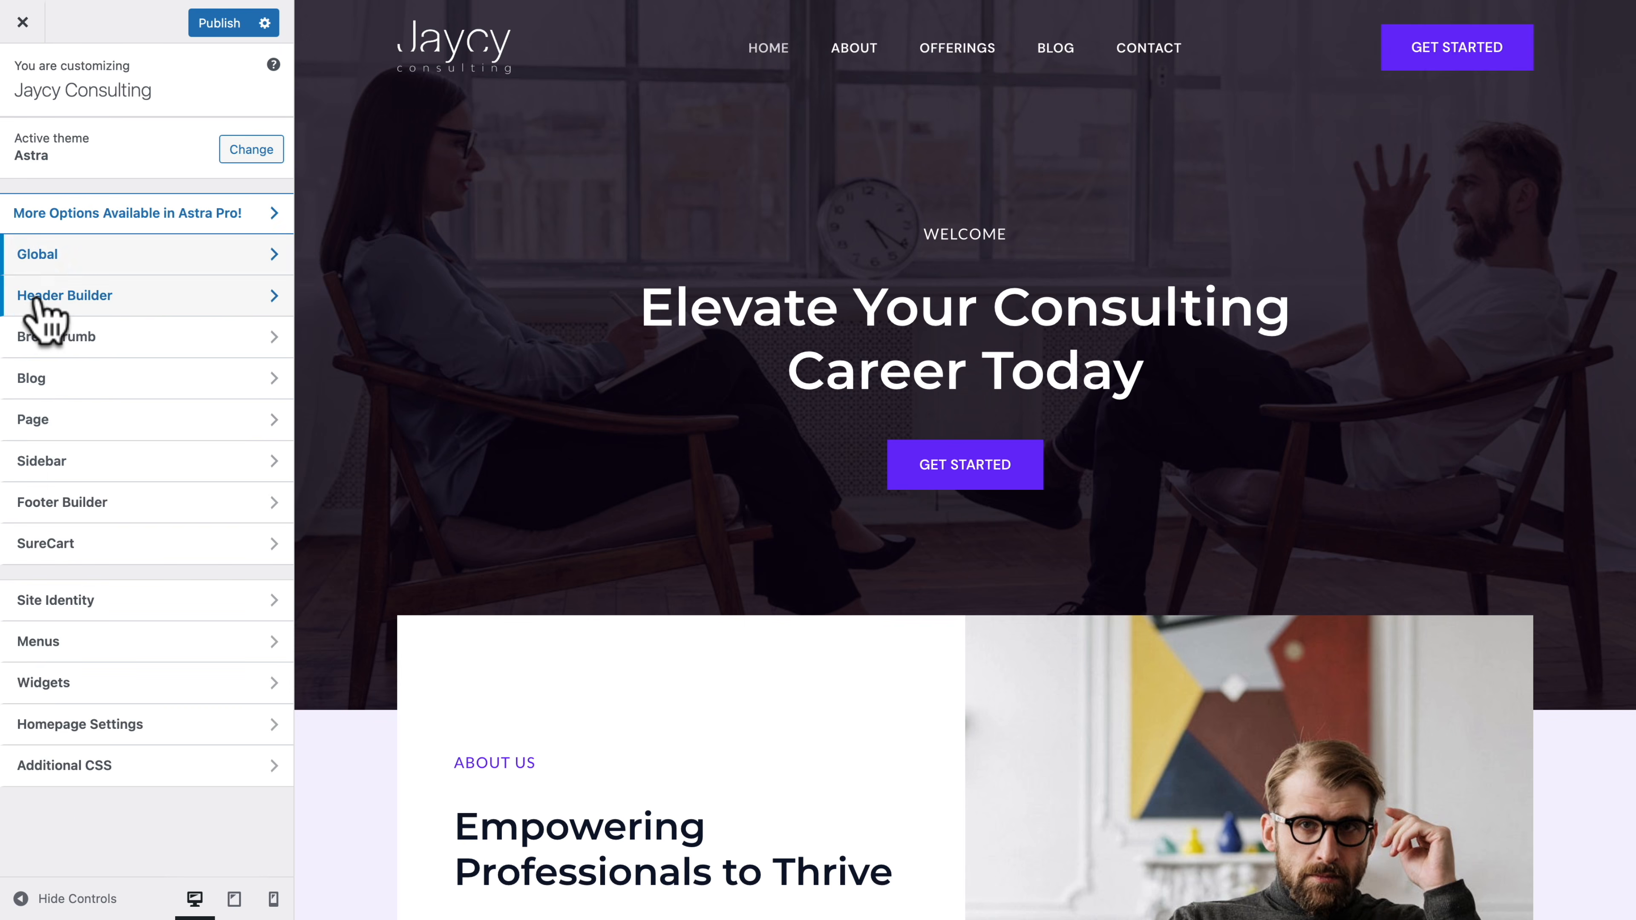
Try moving Site Title & Logo beside the Primary Menu and back in the header builder, and view the primary header row's design settings
click(36, 298)
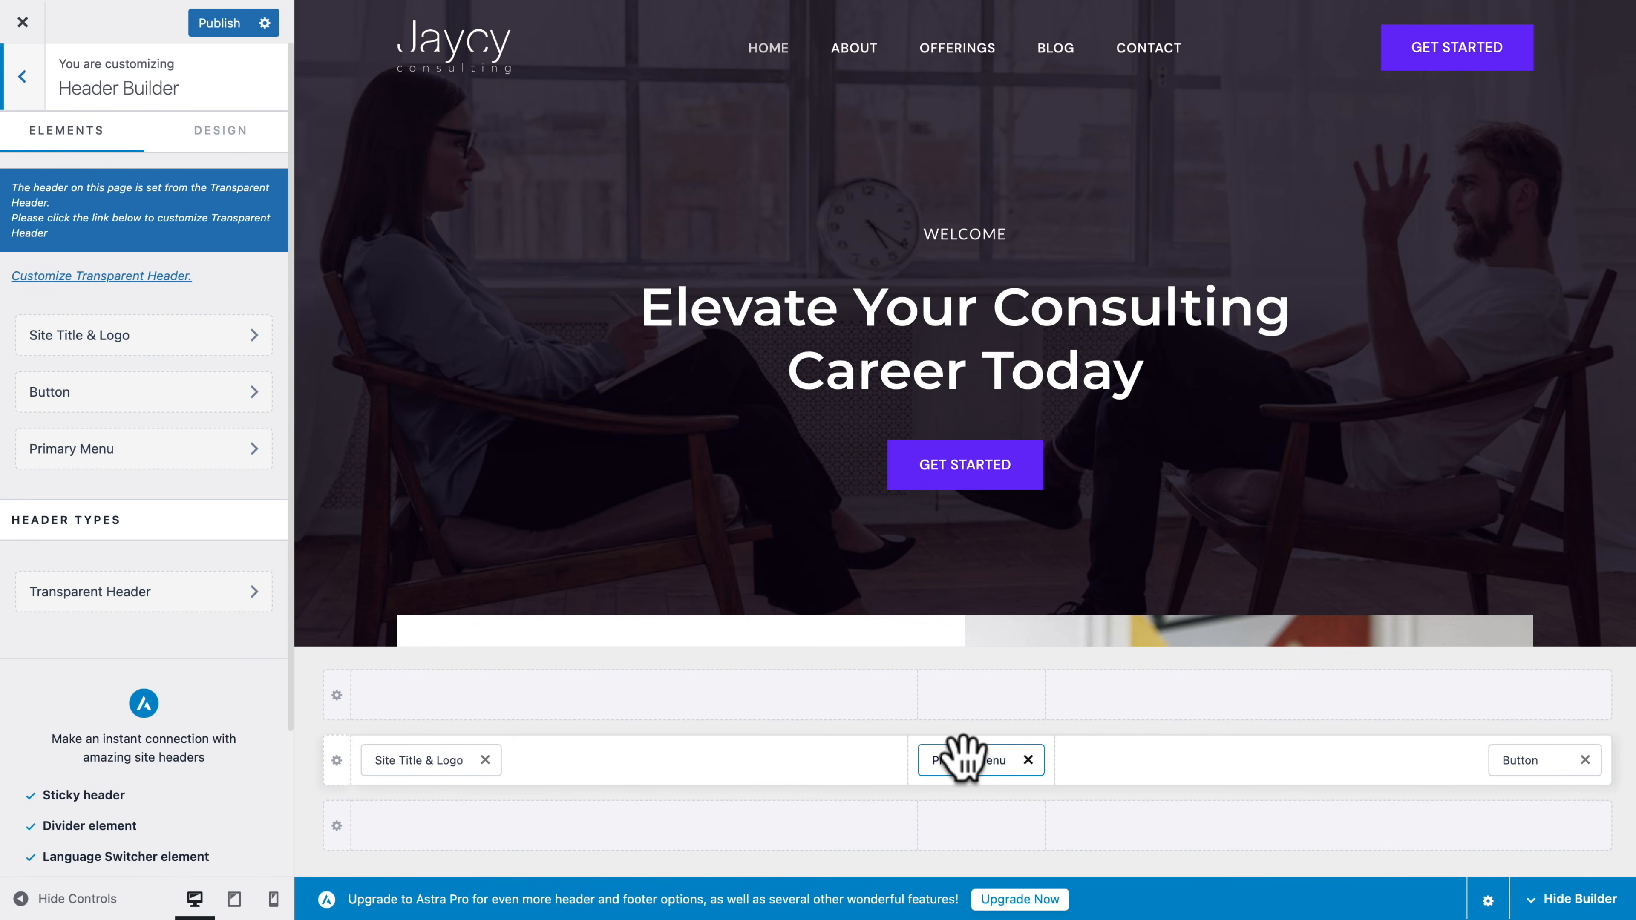
drag(473, 770, 997, 785)
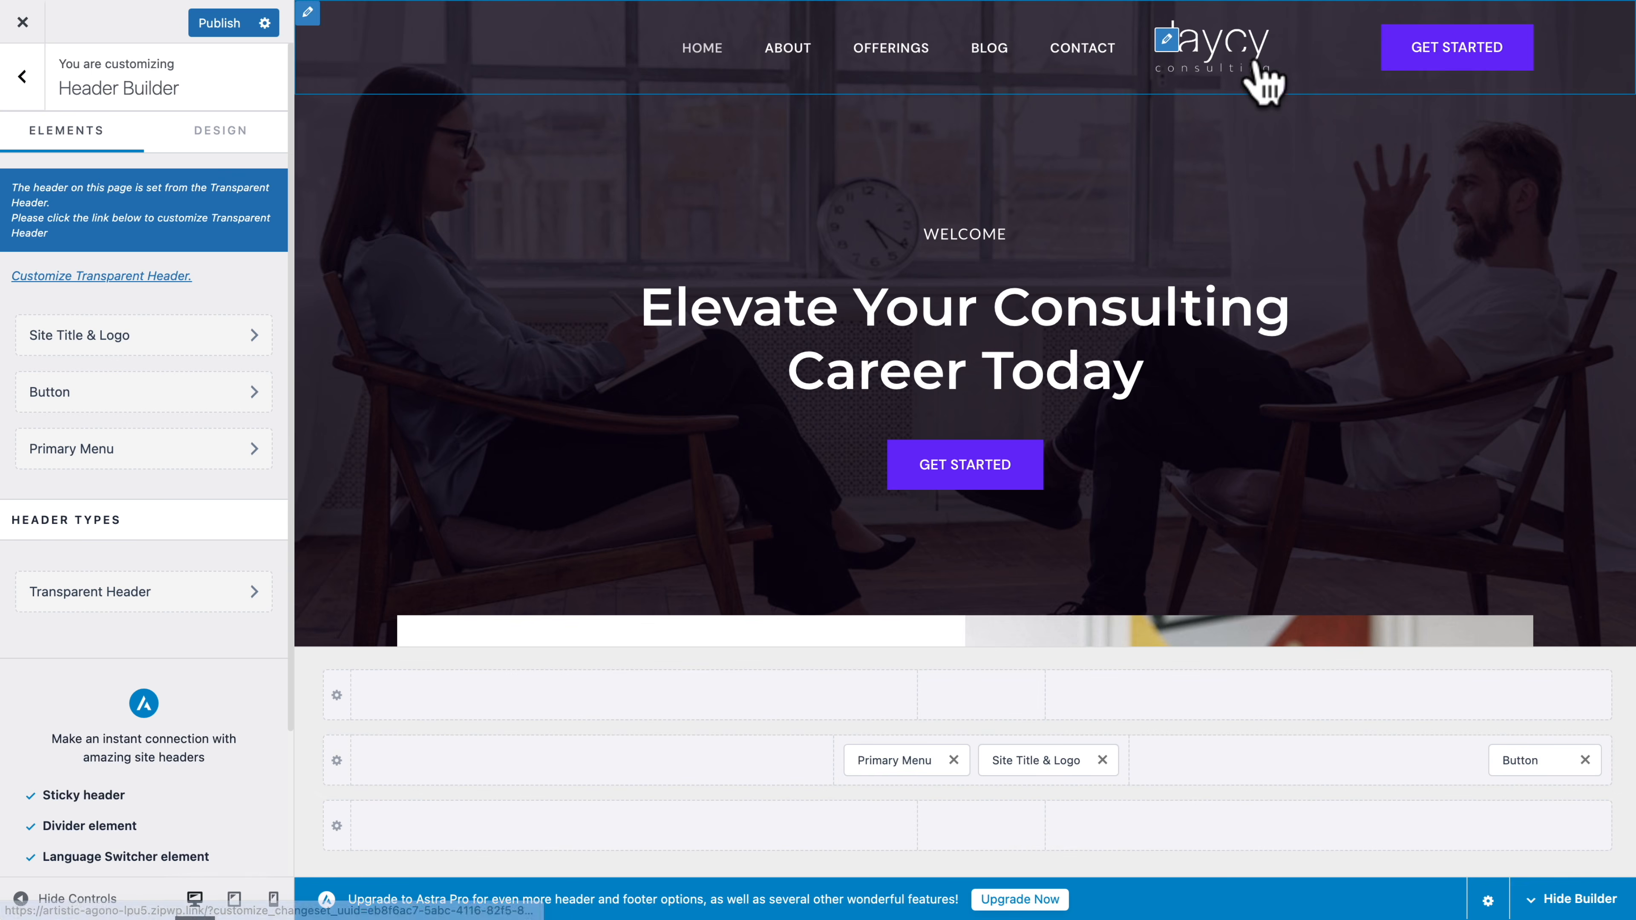
drag(1028, 761, 594, 772)
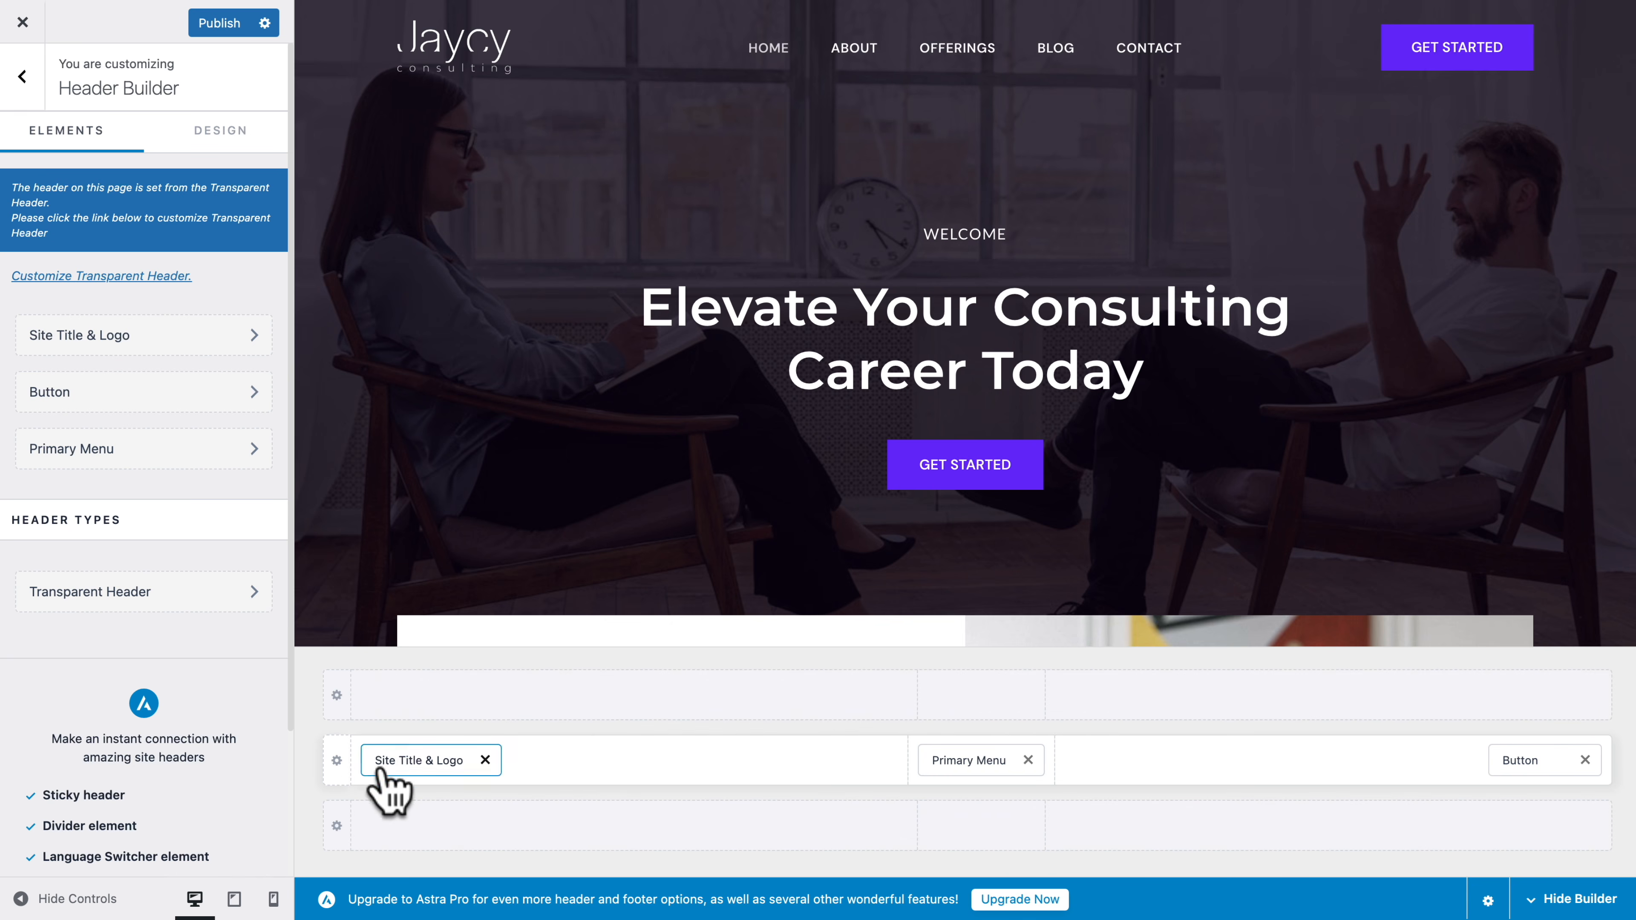
click(336, 760)
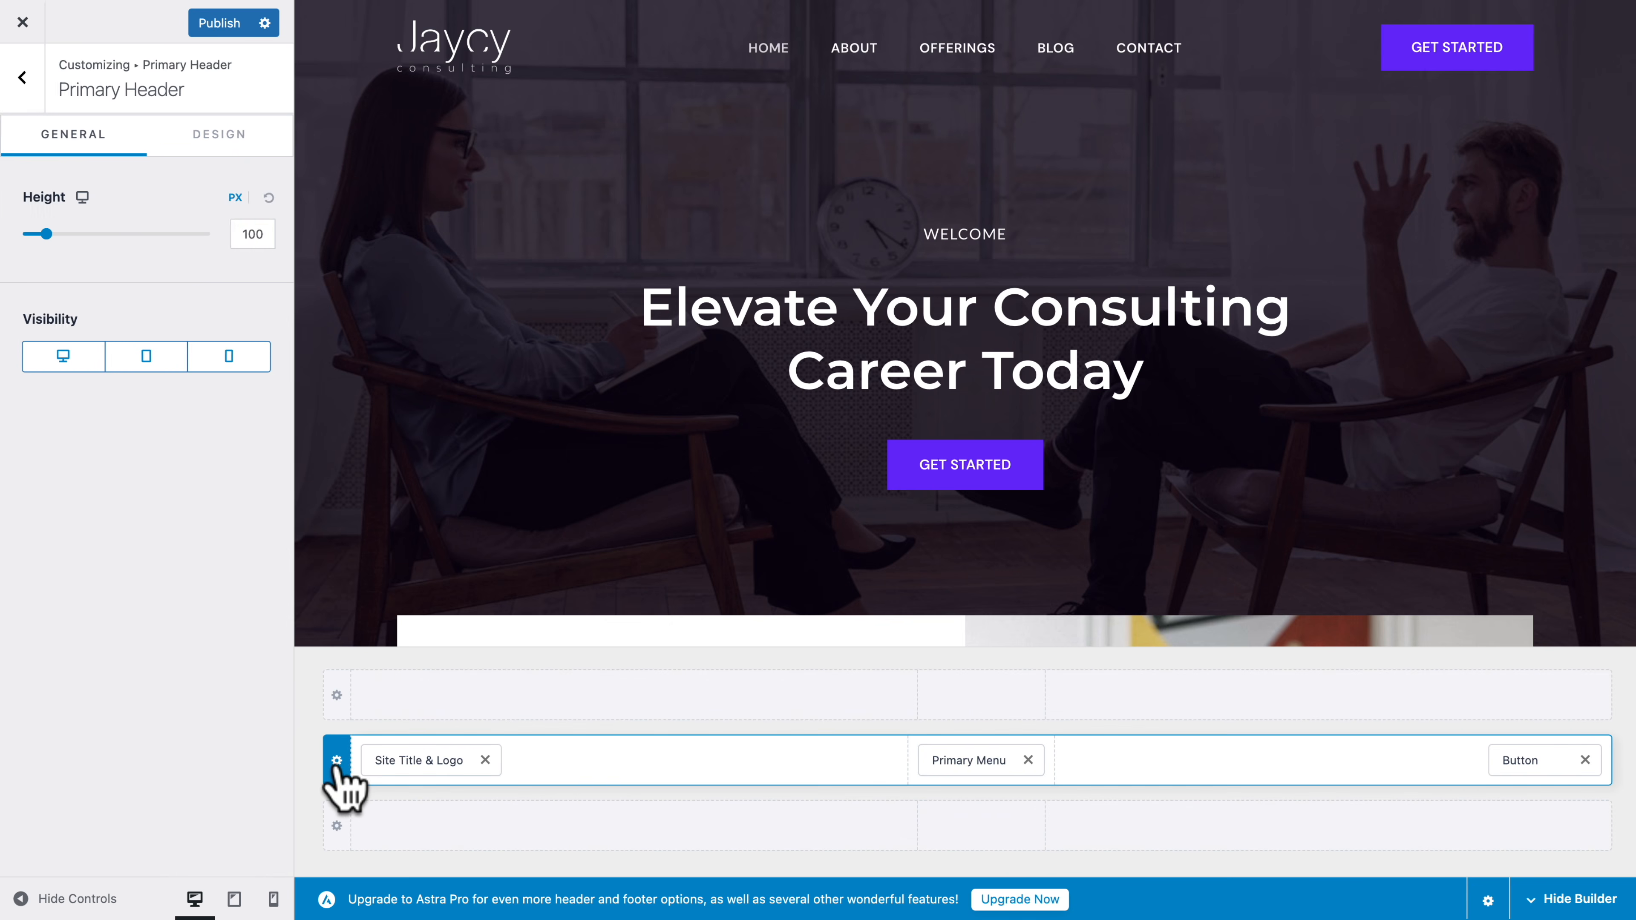
click(219, 138)
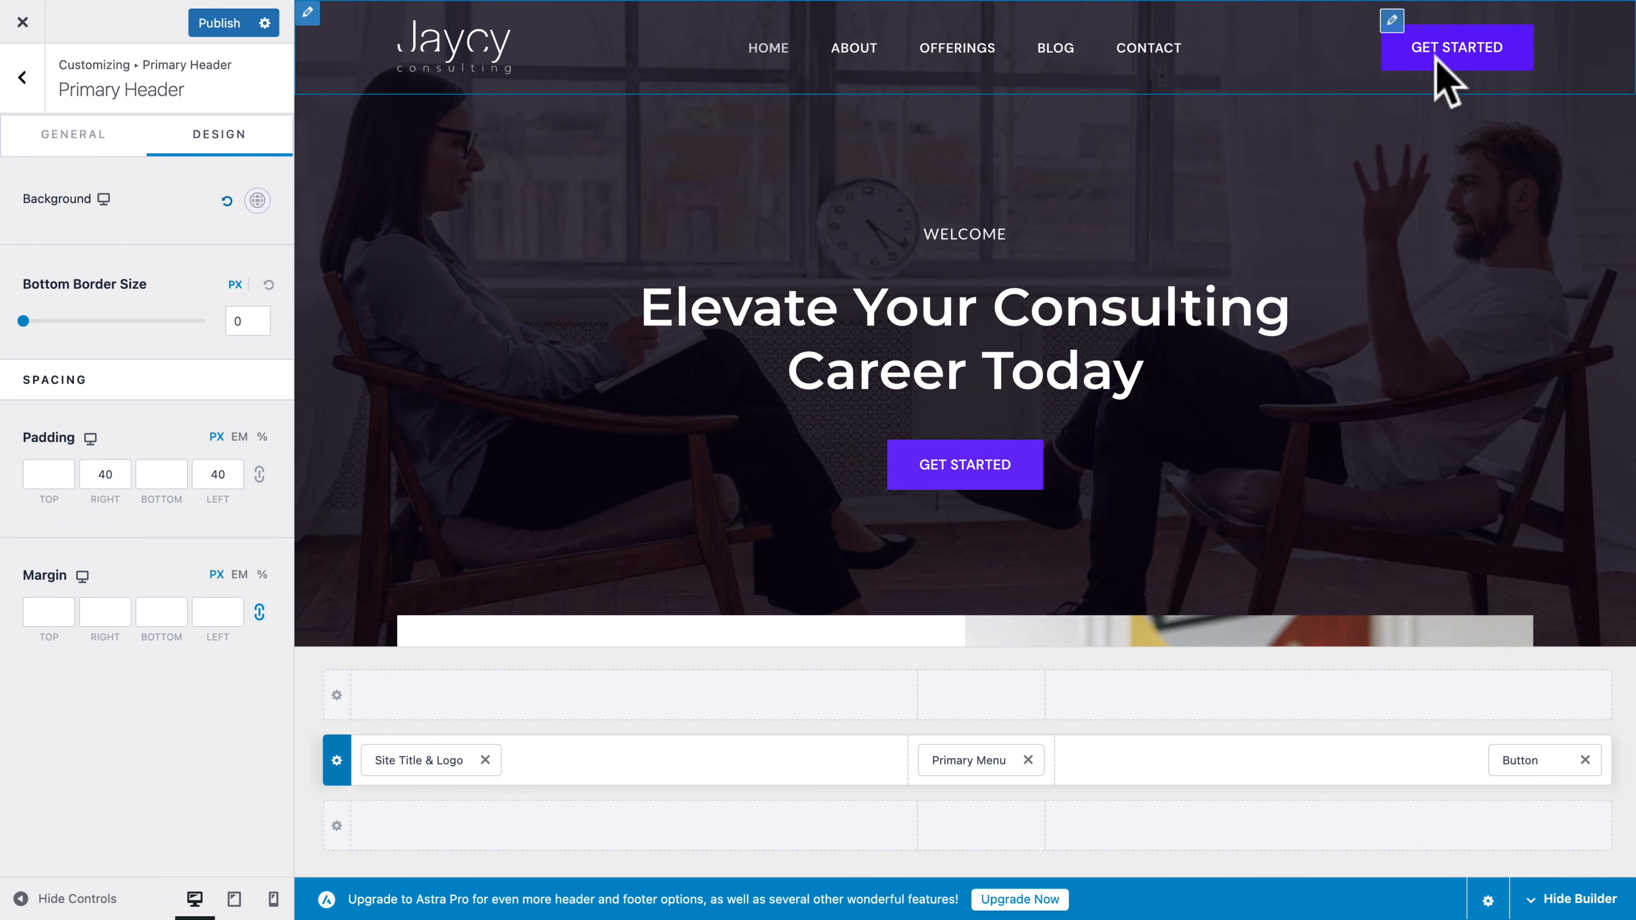
Change the header button's text to "Buy My E-book"
click(1392, 21)
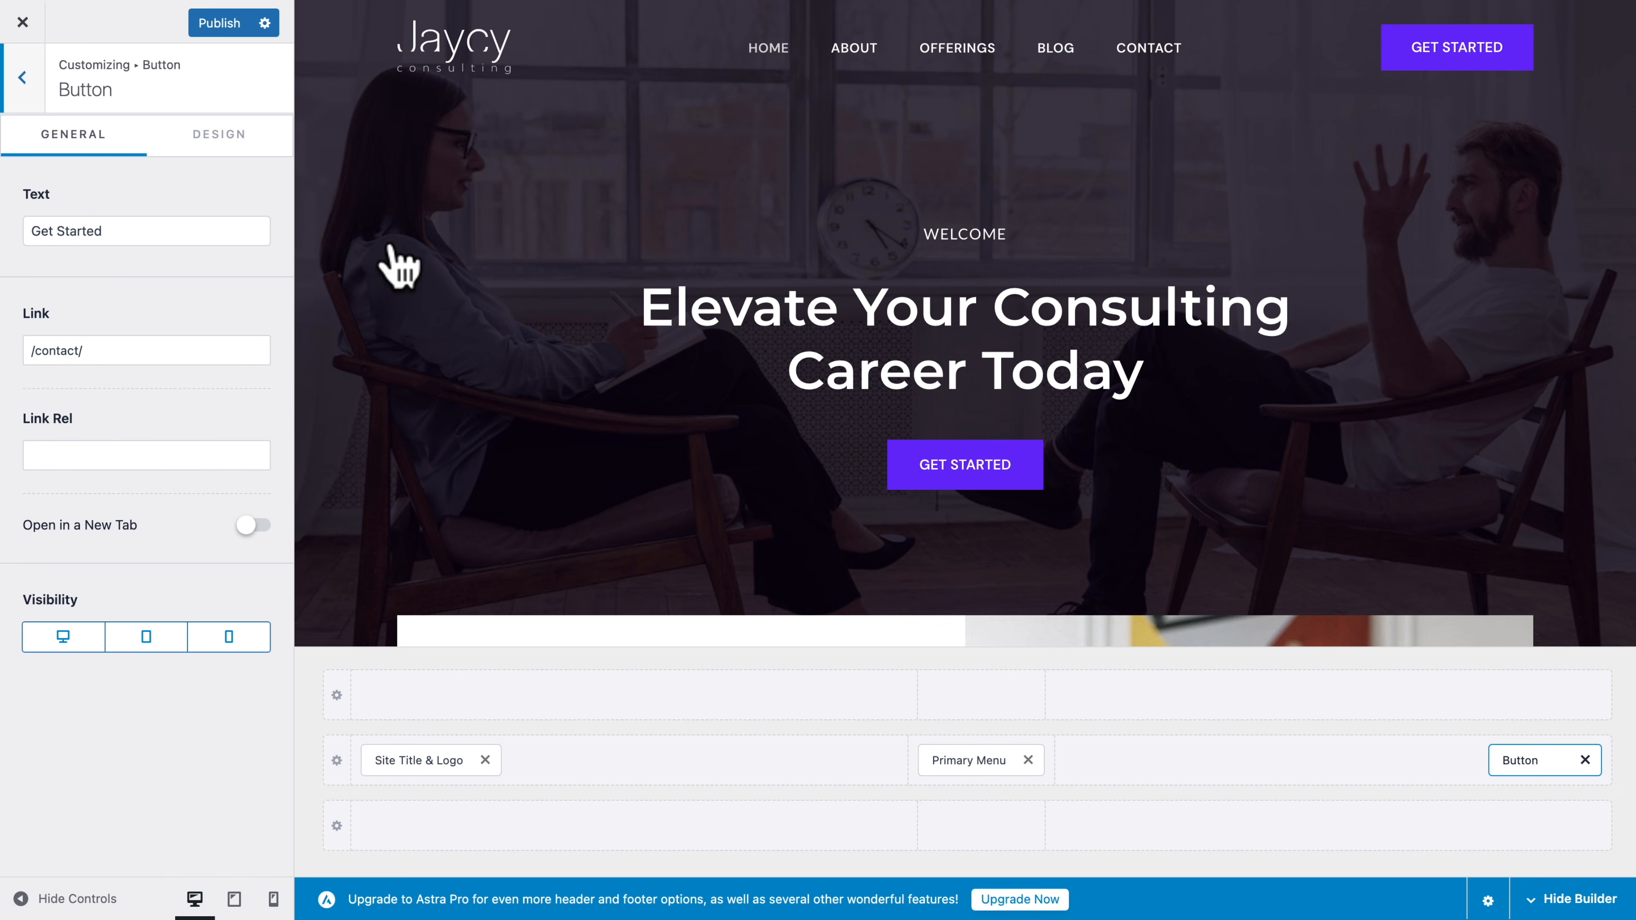
click(115, 230)
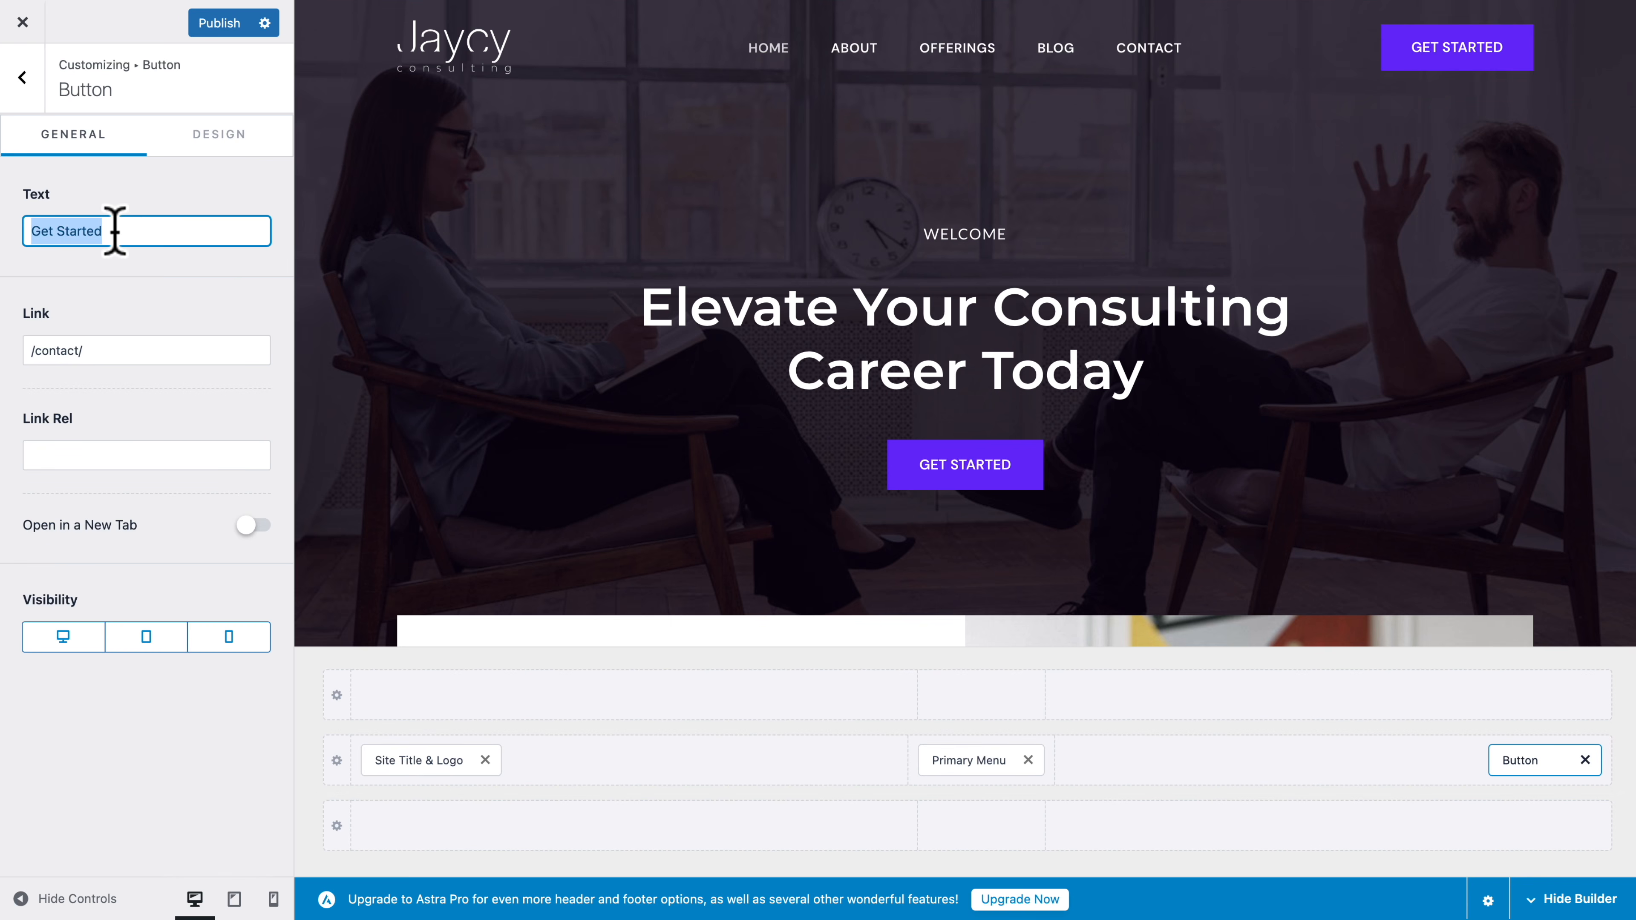
text(Buy M)
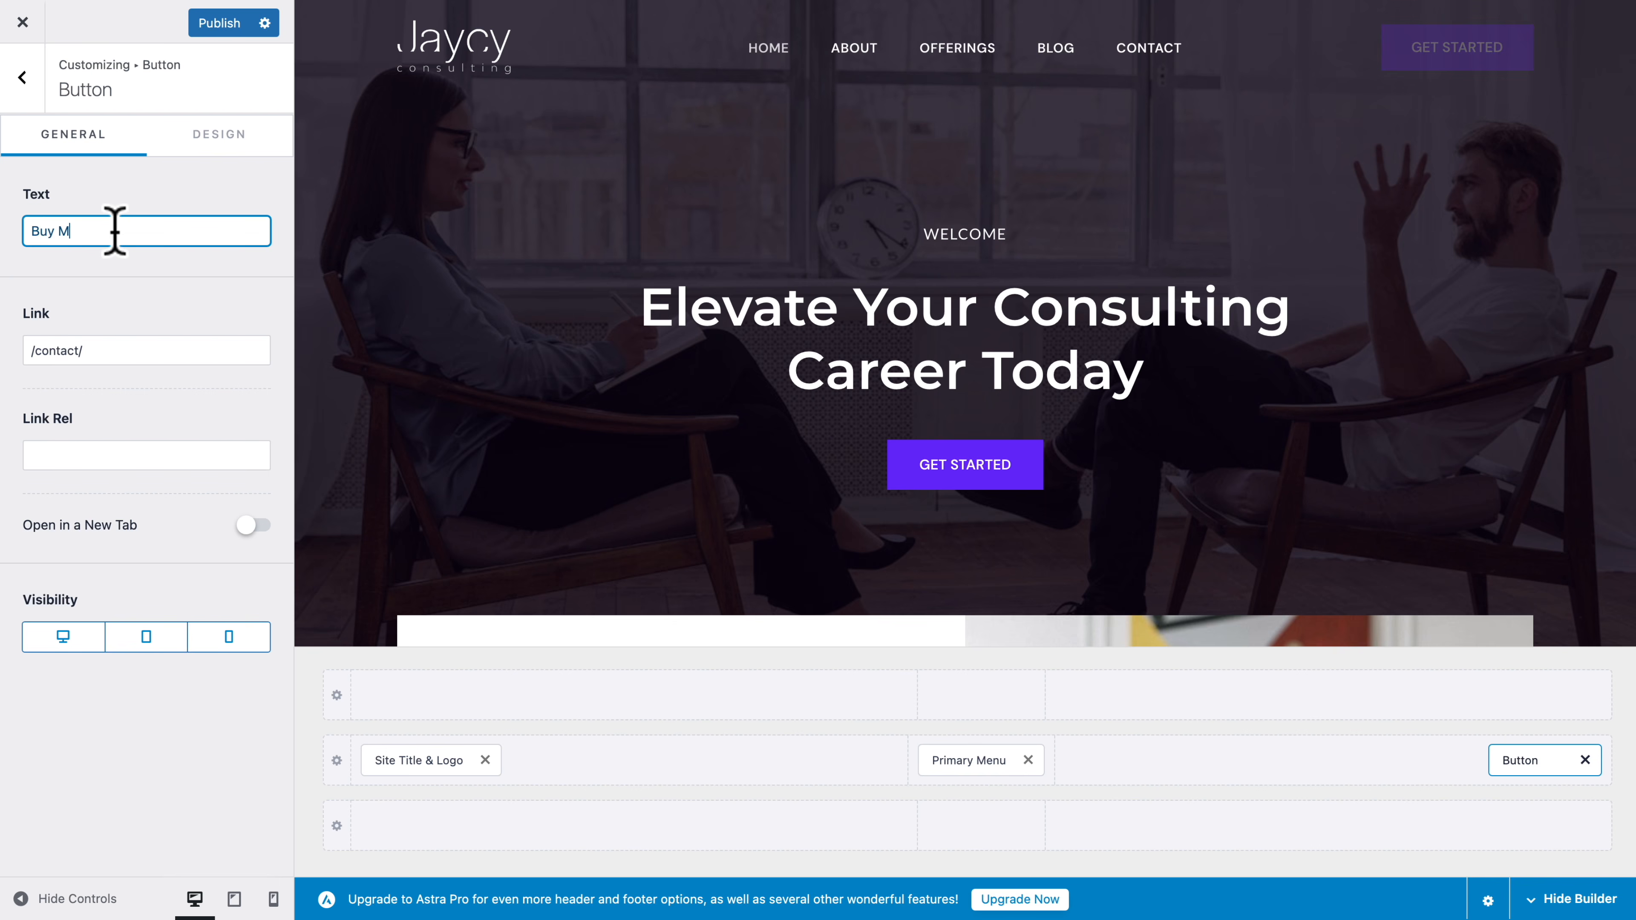
text(y E-book)
Copy the ebook's instant checkout link from its SureCart product page and use it as the header button's link
double_click(40, 350)
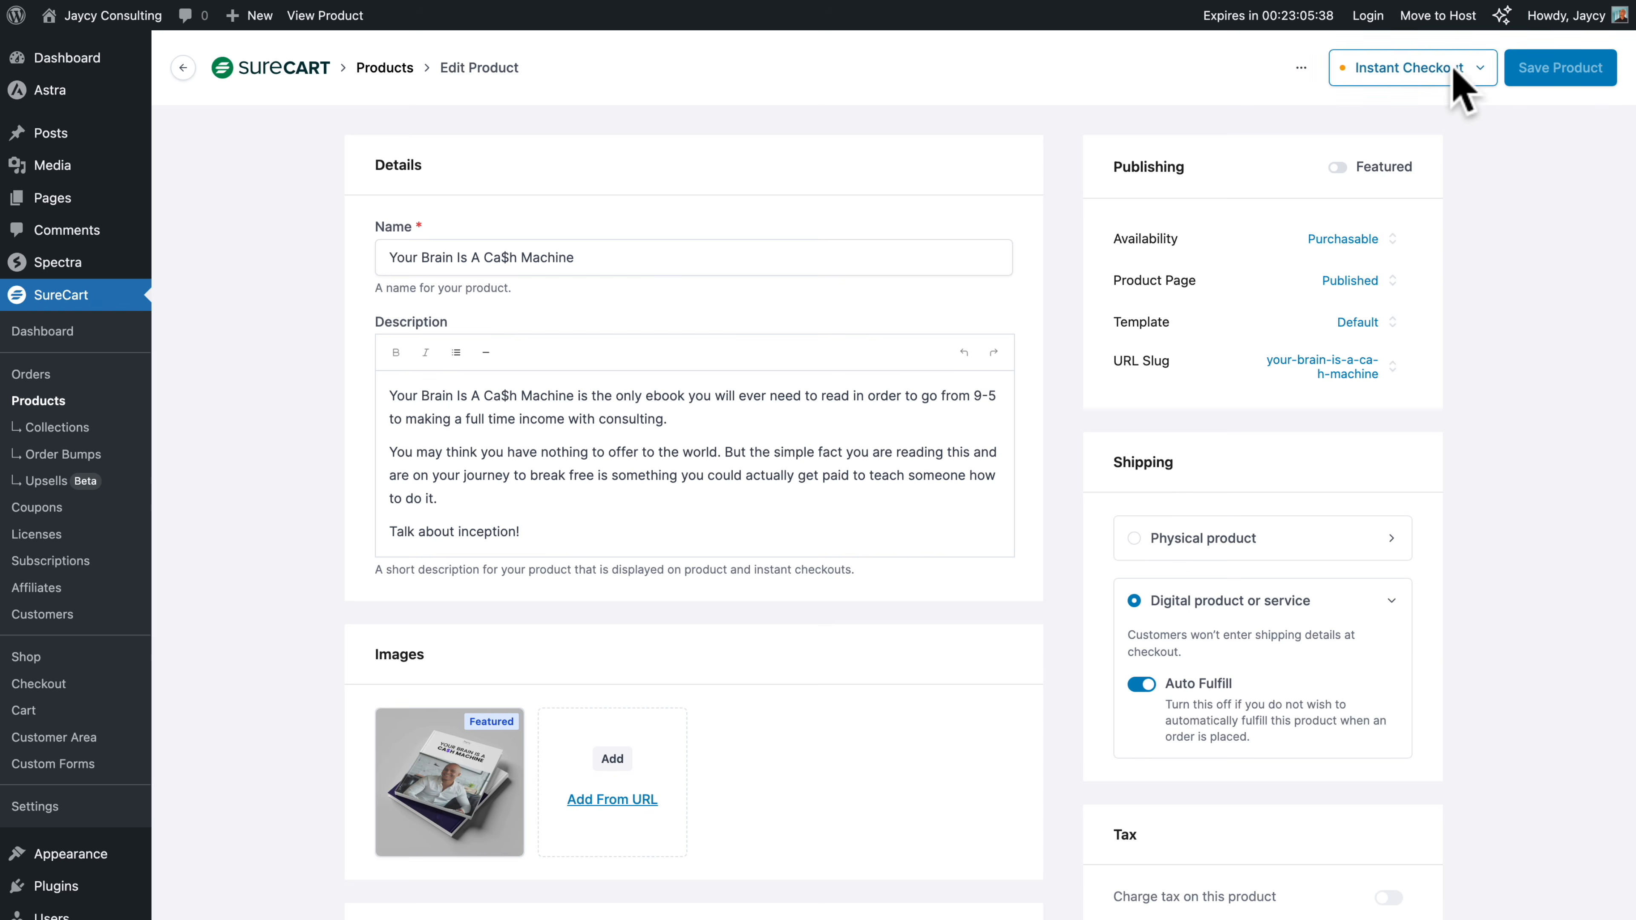
click(1452, 69)
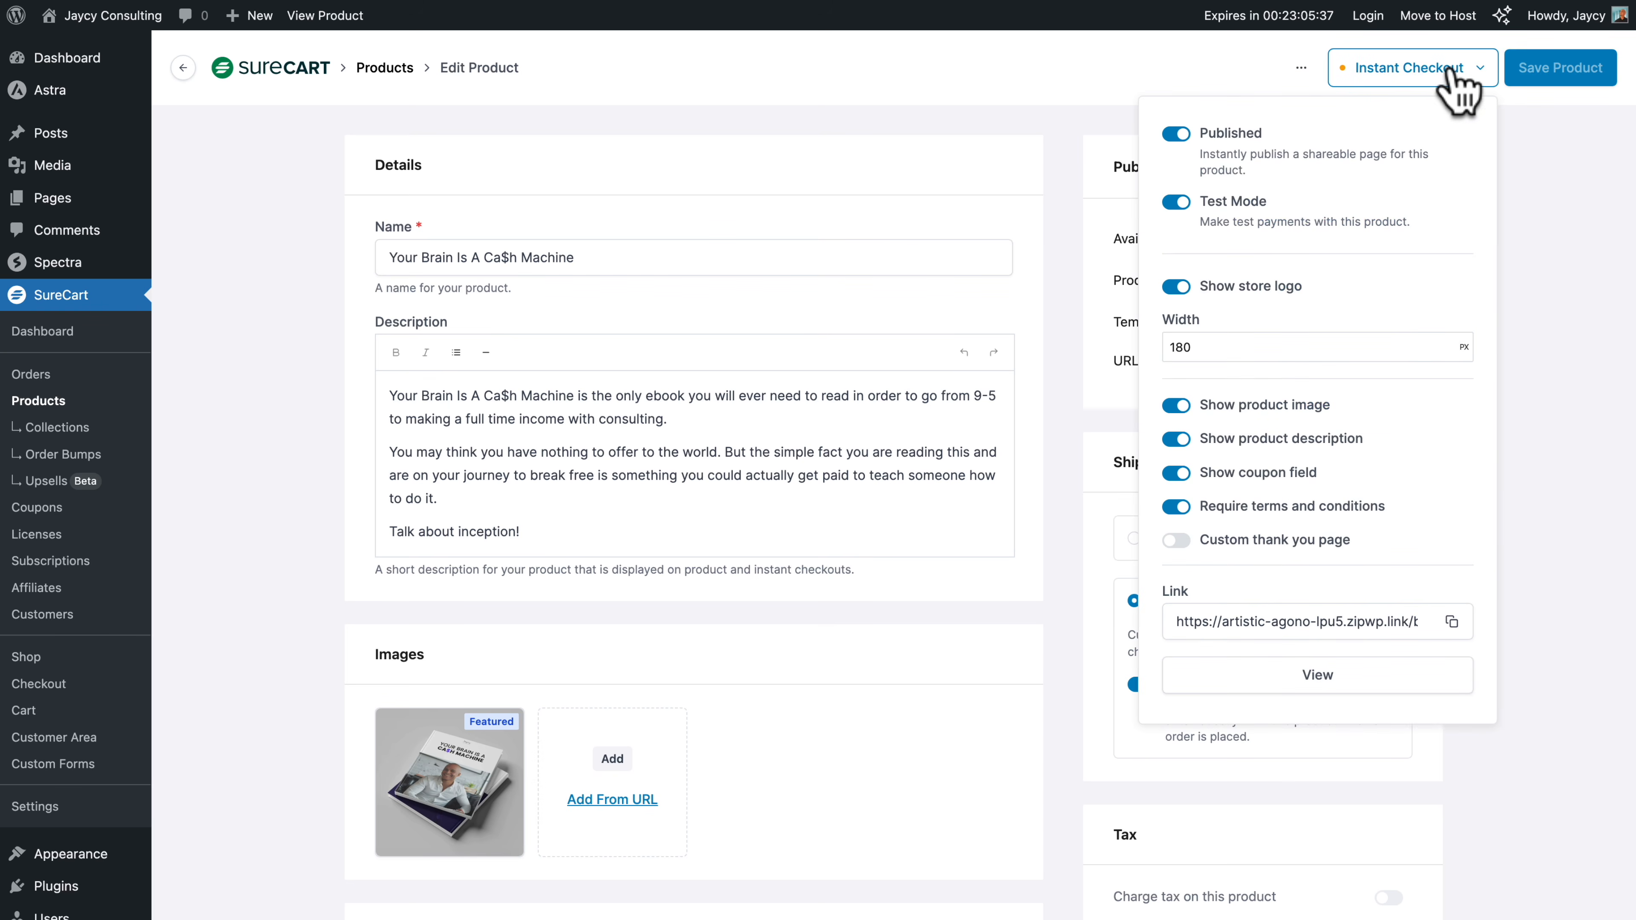
click(1451, 624)
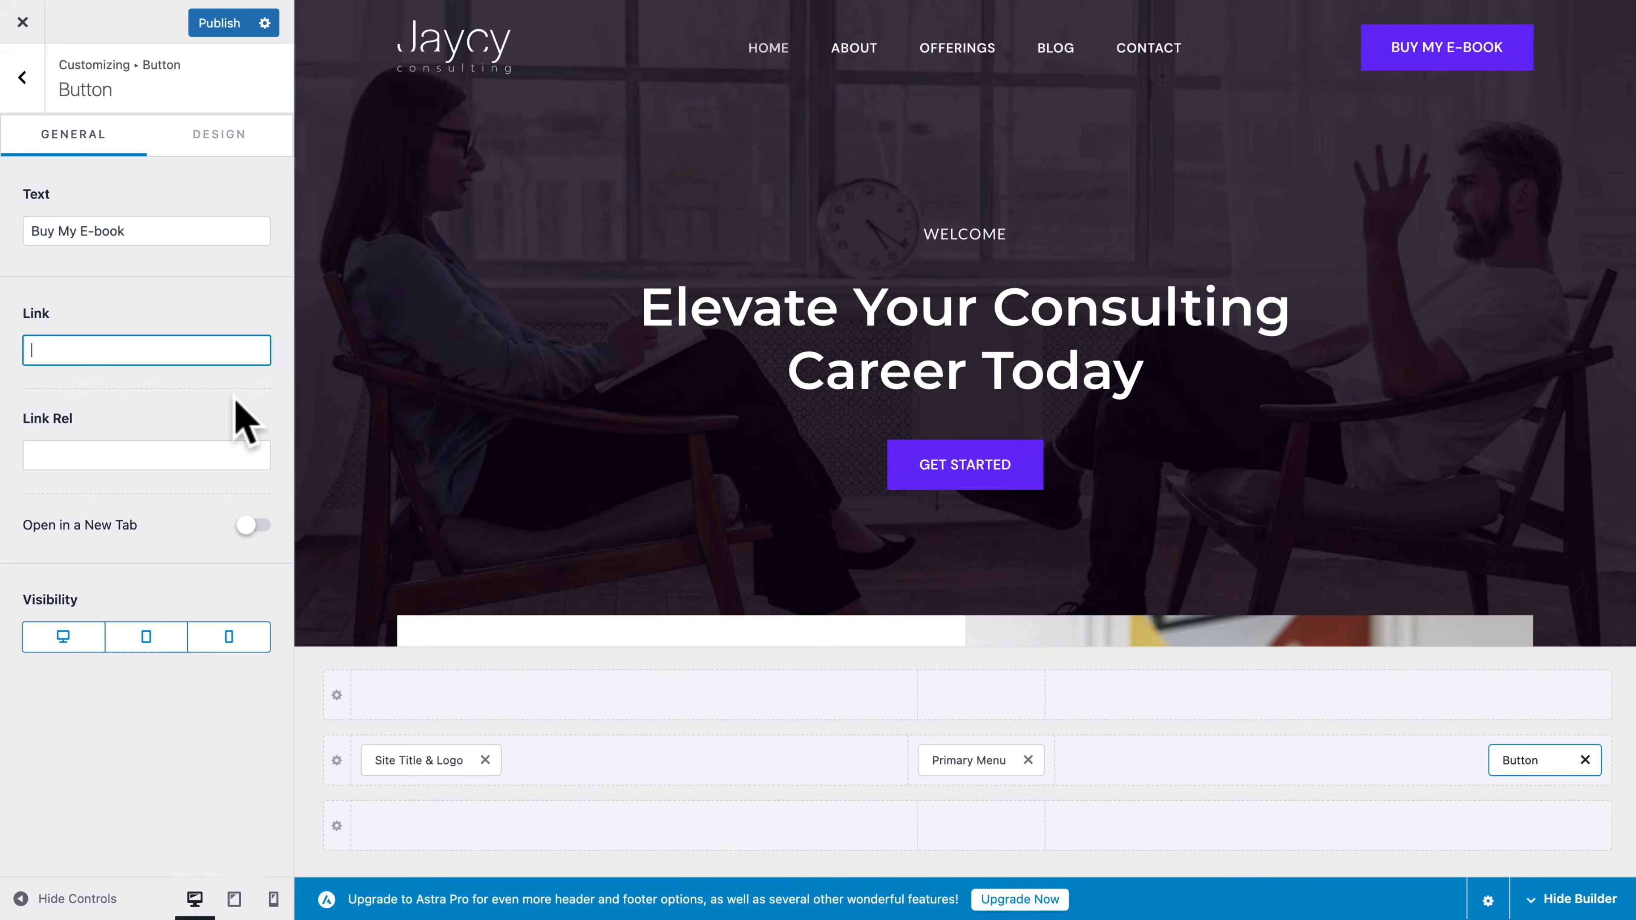
key(super+v)
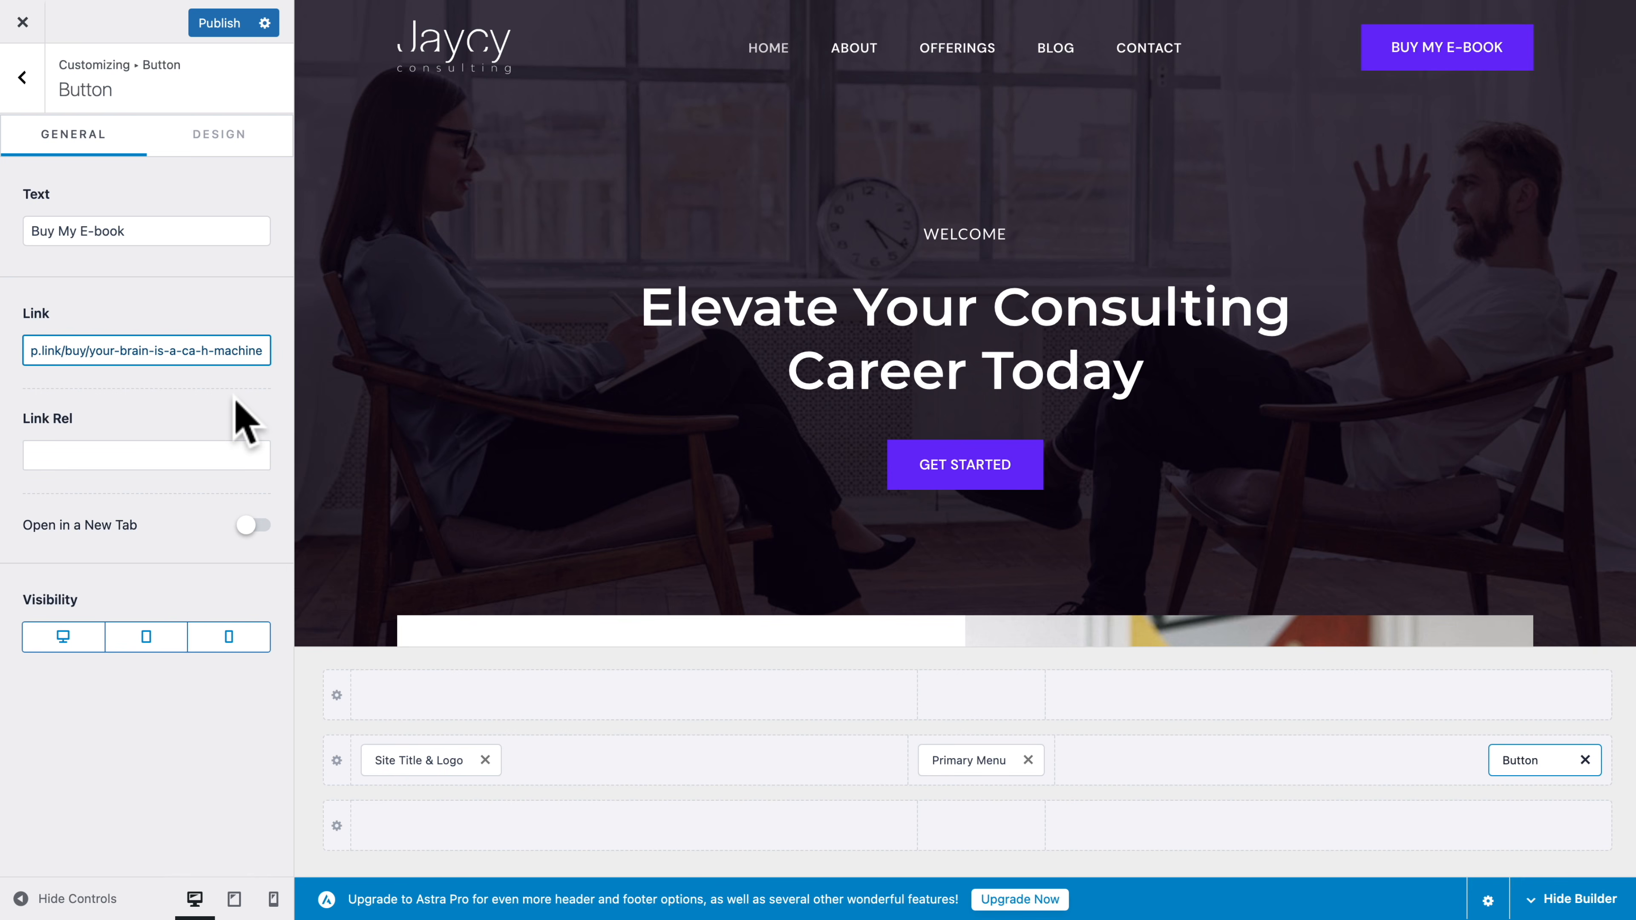
Append "- Privacy" to the footer's copyright text in the Footer Builder
scroll(595, 477, down, 10)
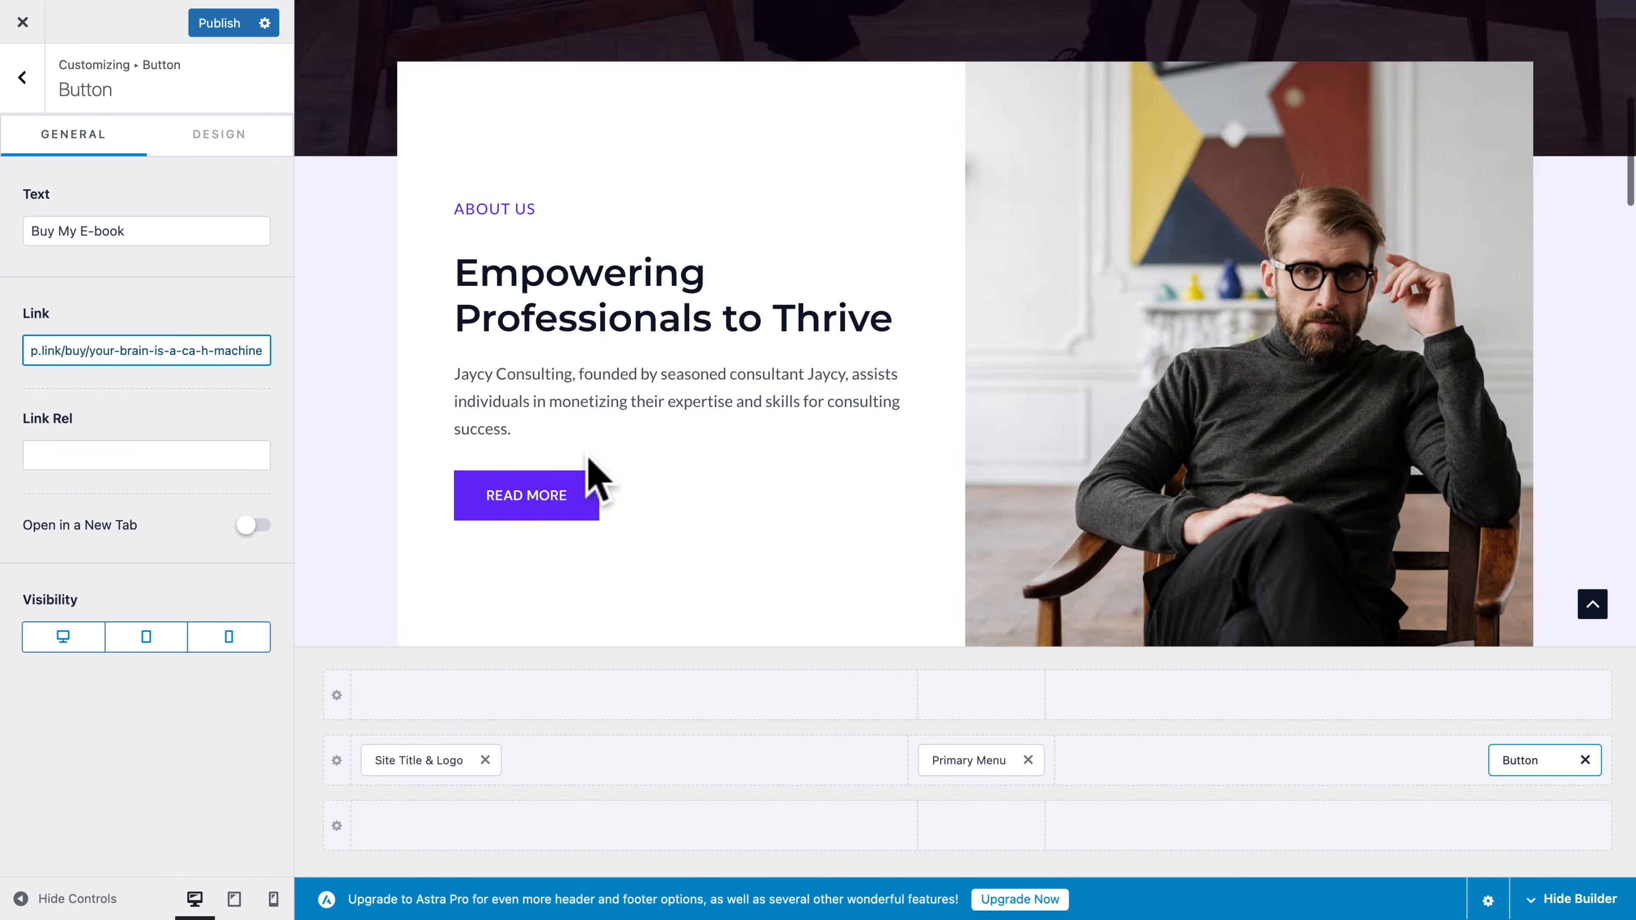
scroll(588, 455, down, 15)
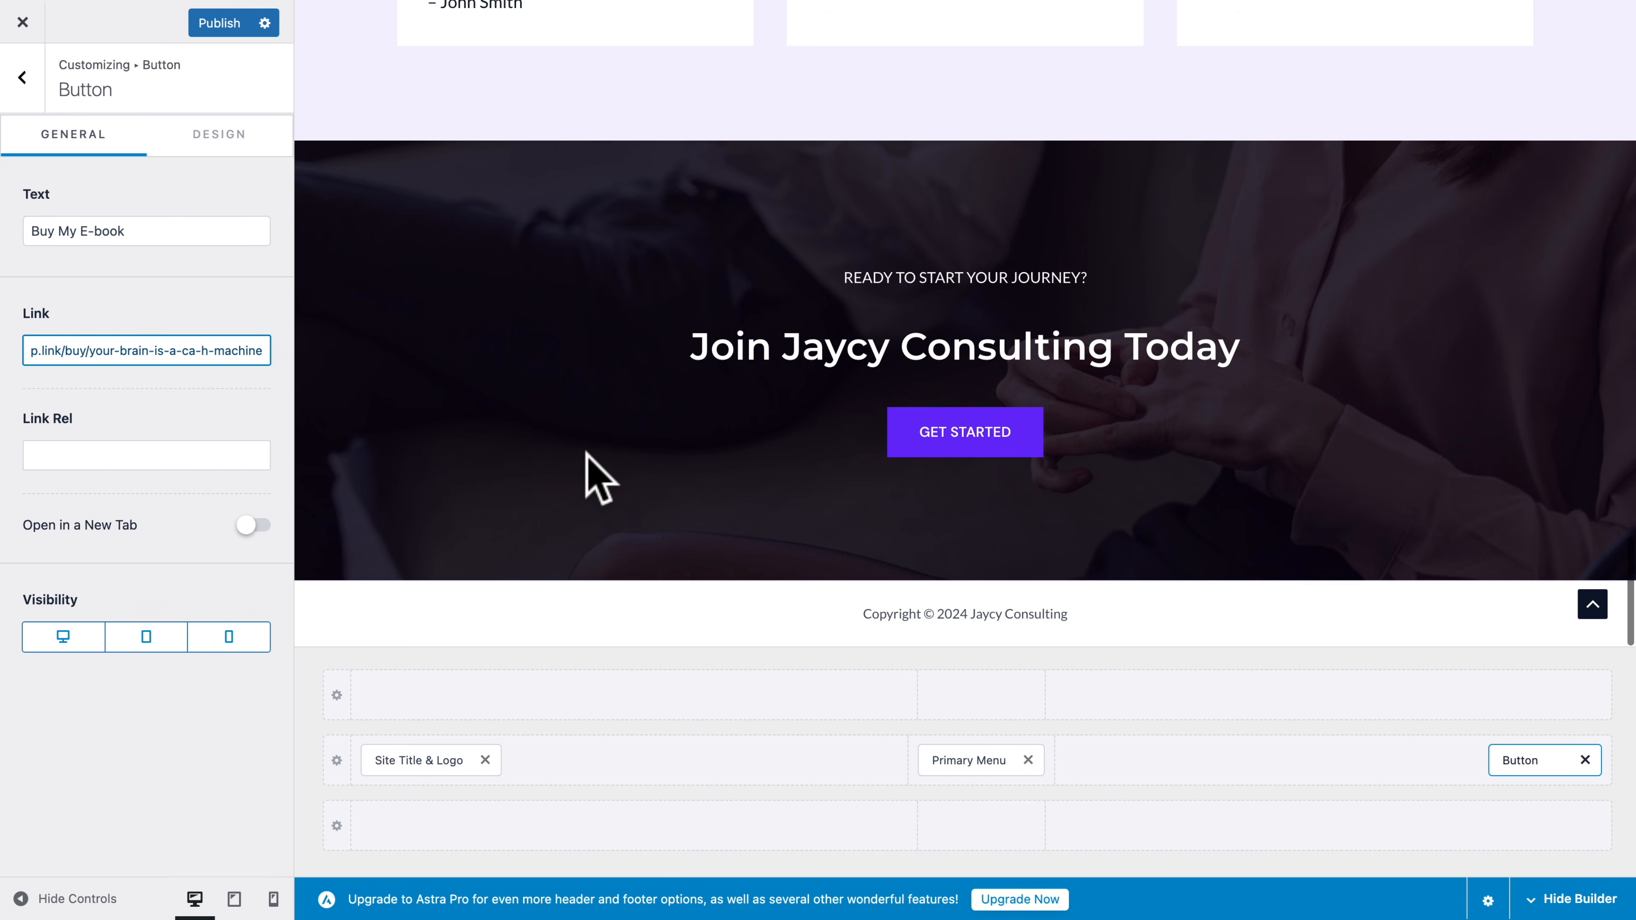
mouse_move(976, 617)
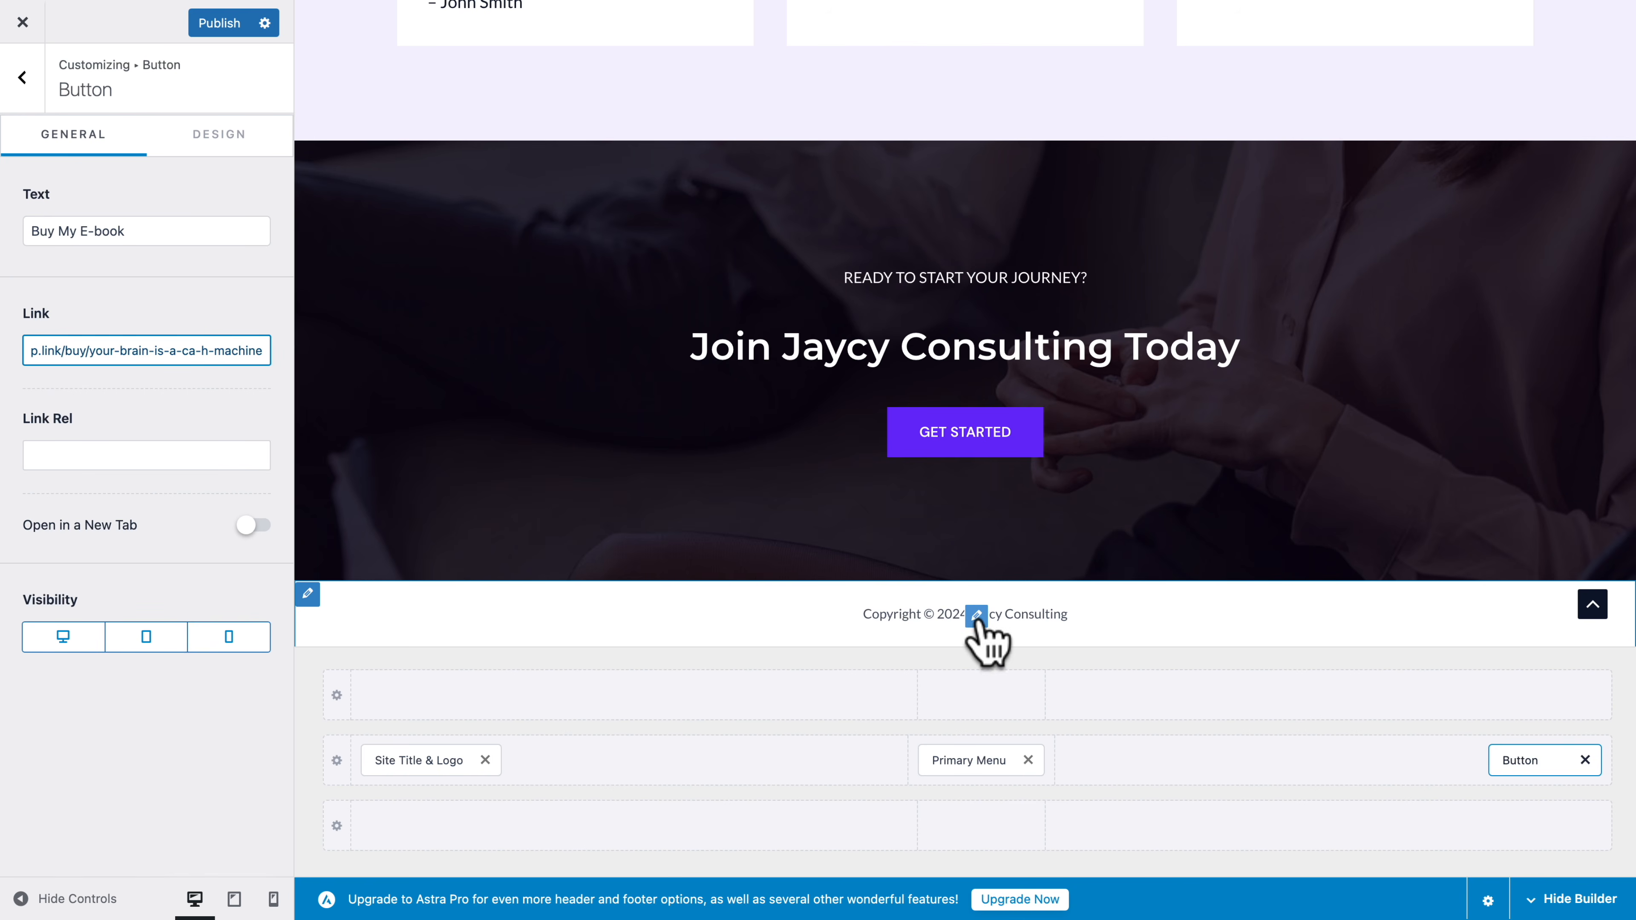
click(21, 78)
click(22, 79)
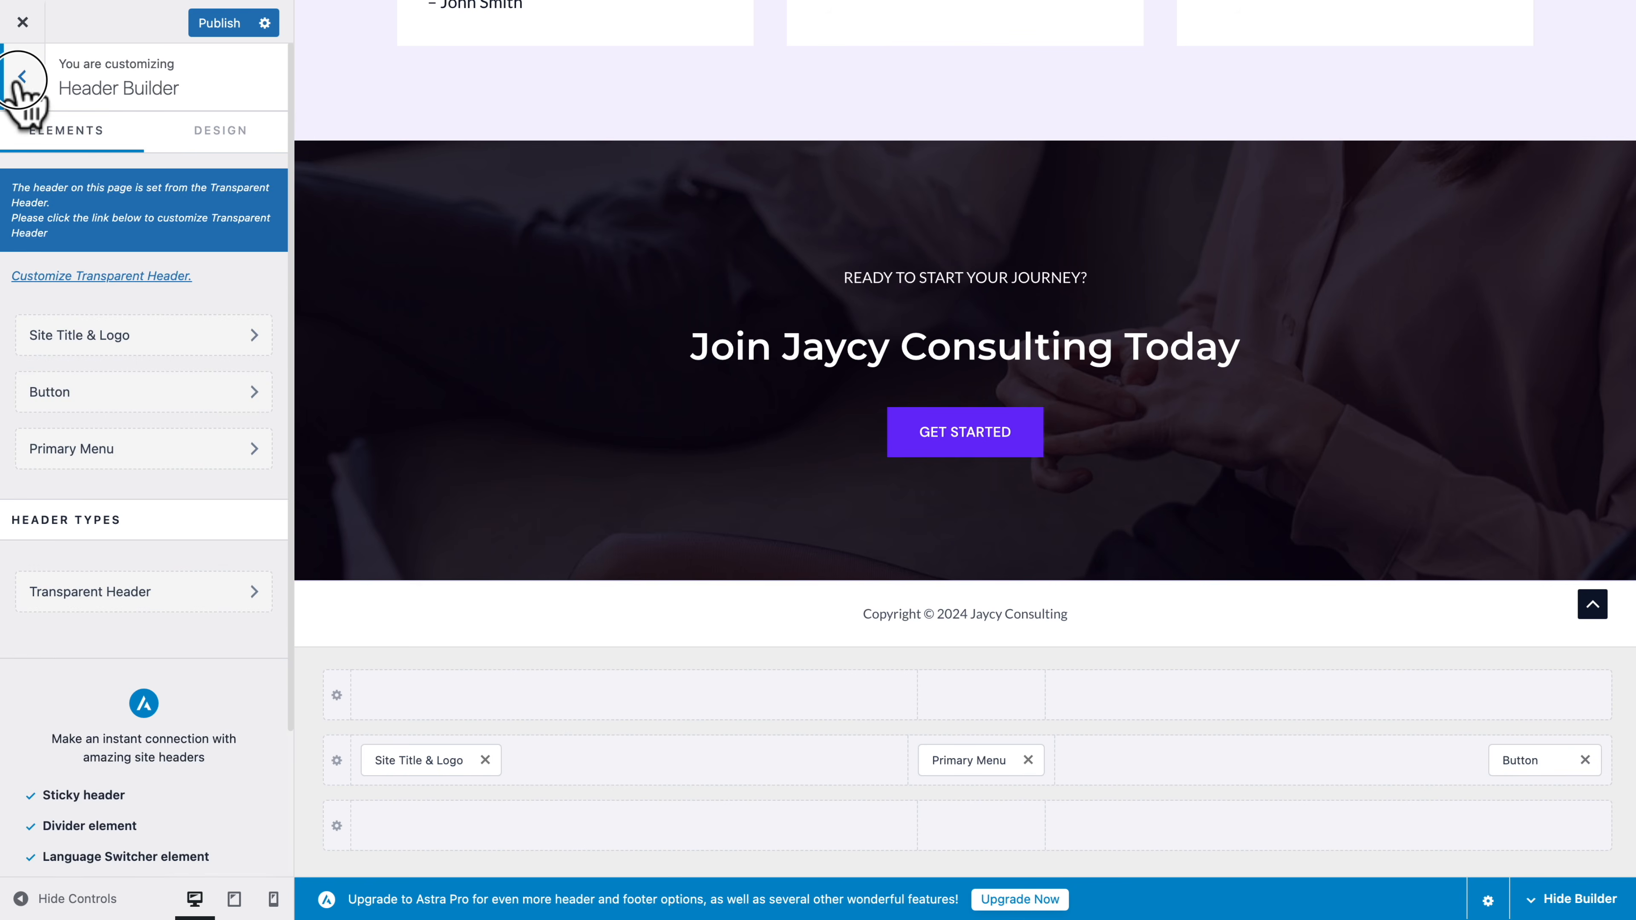
click(61, 504)
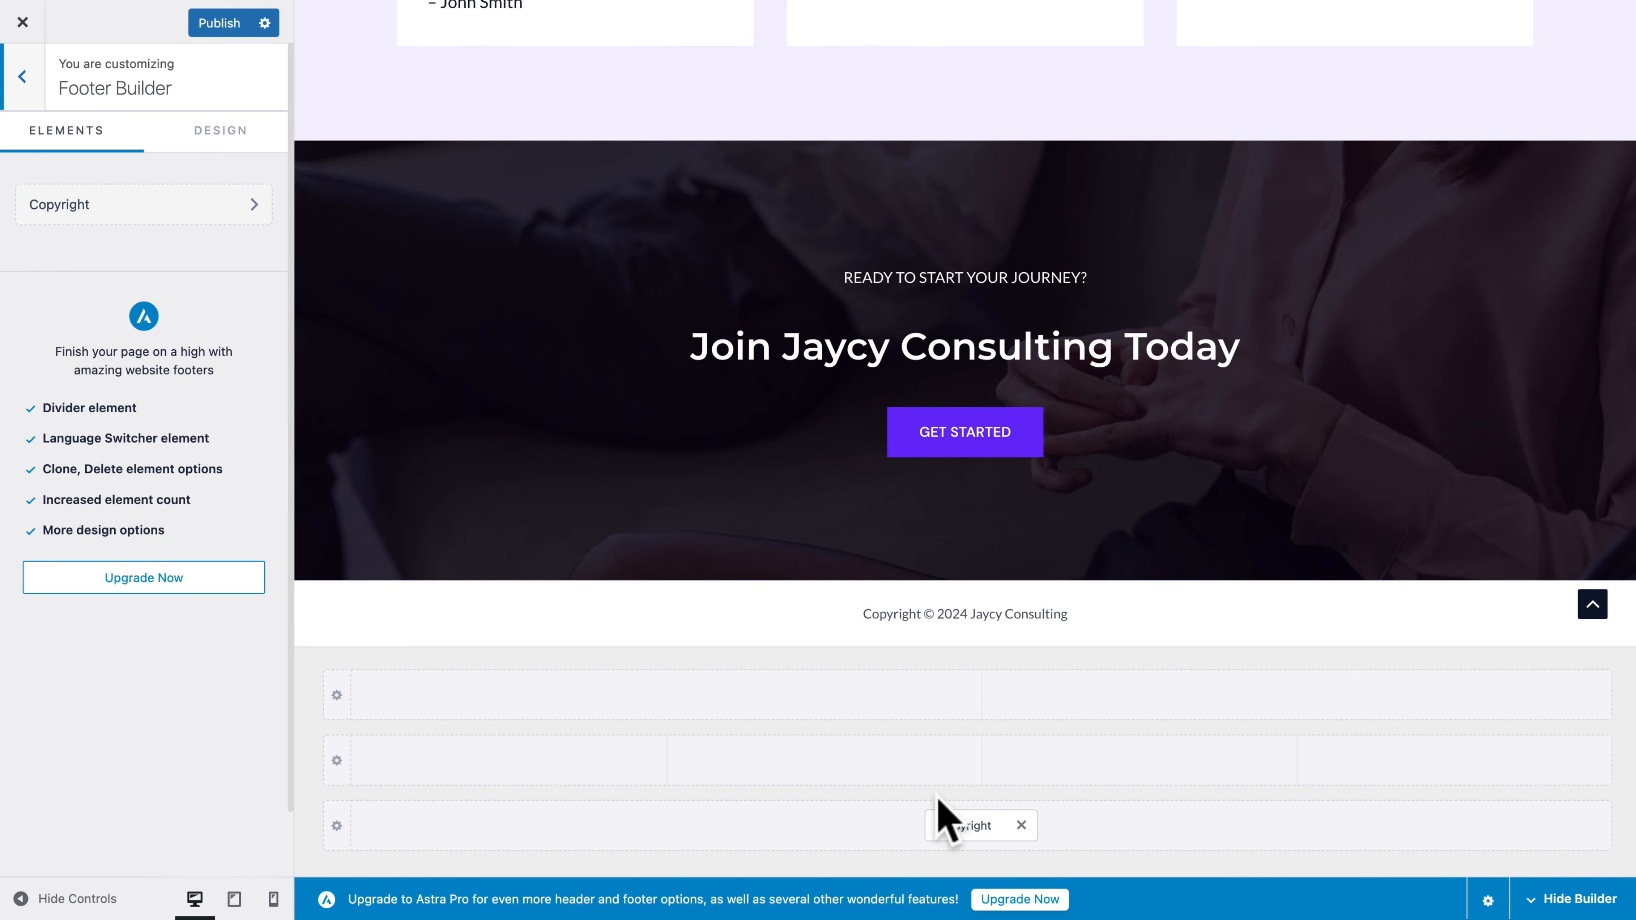
click(967, 825)
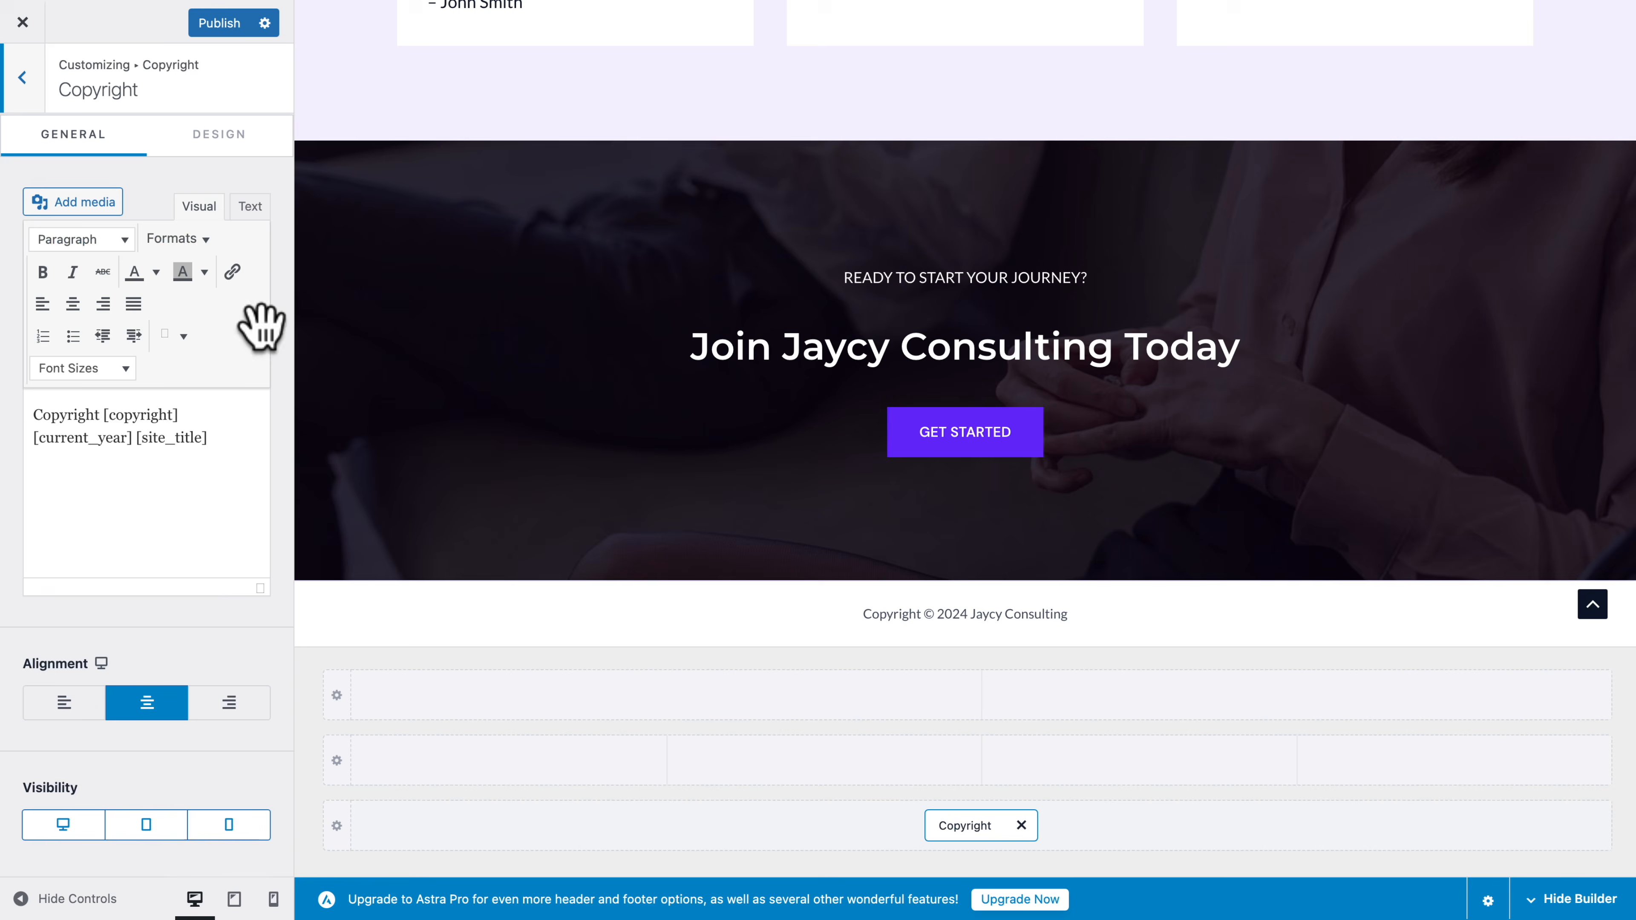
click(217, 438)
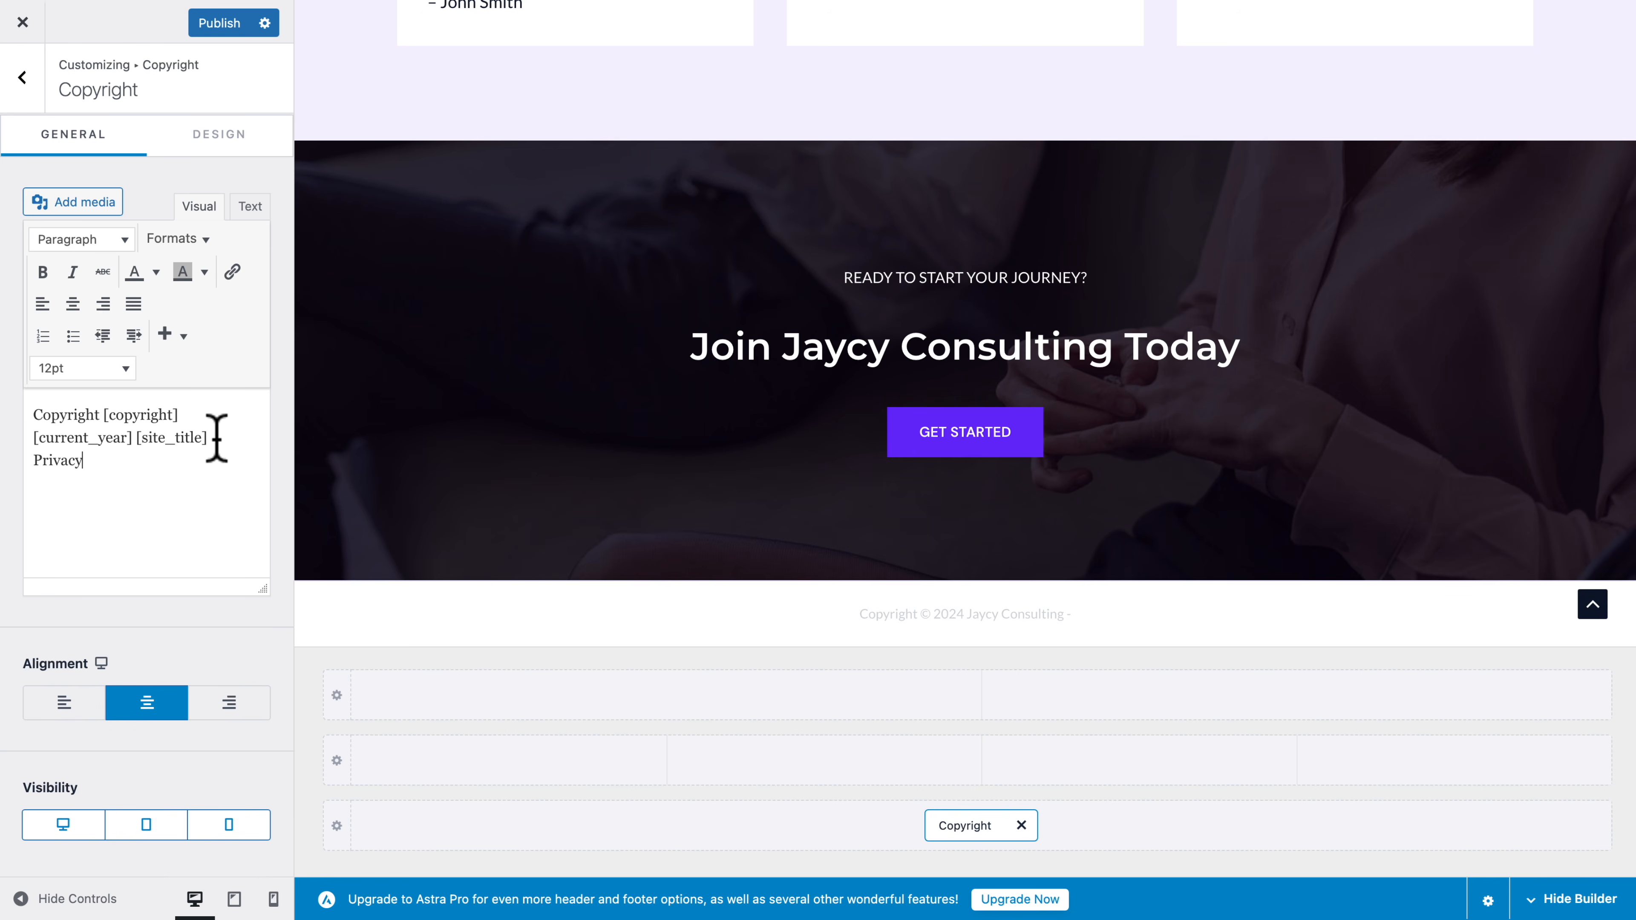
Link the word "Privacy" in the copyright text to #, and publish the customizer changes
click(46, 460)
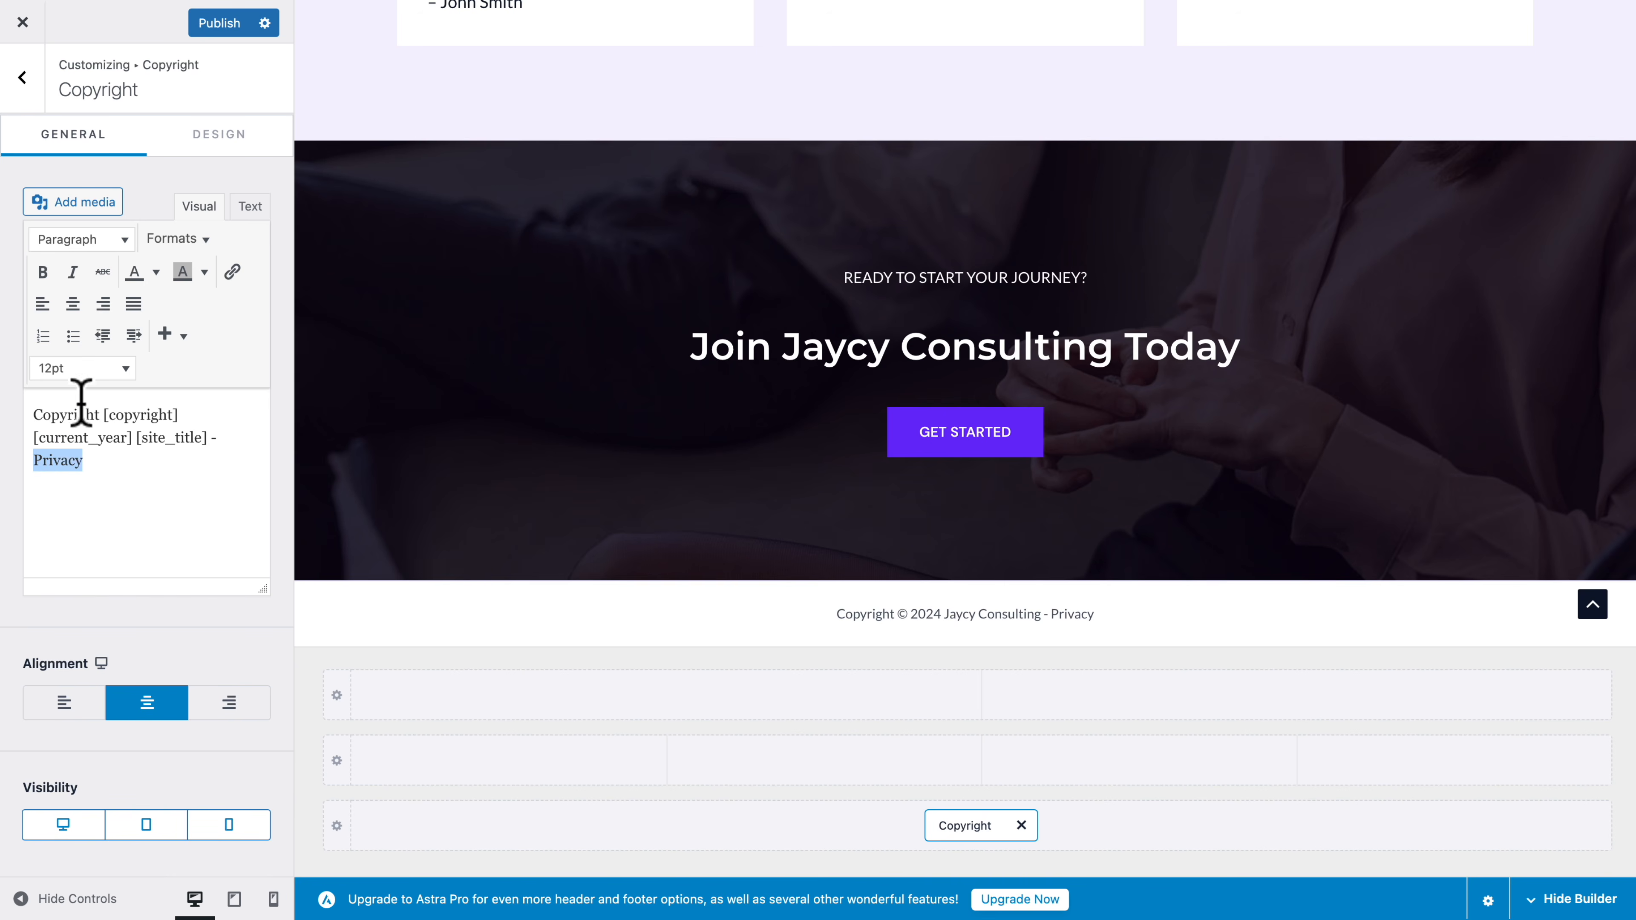
click(232, 271)
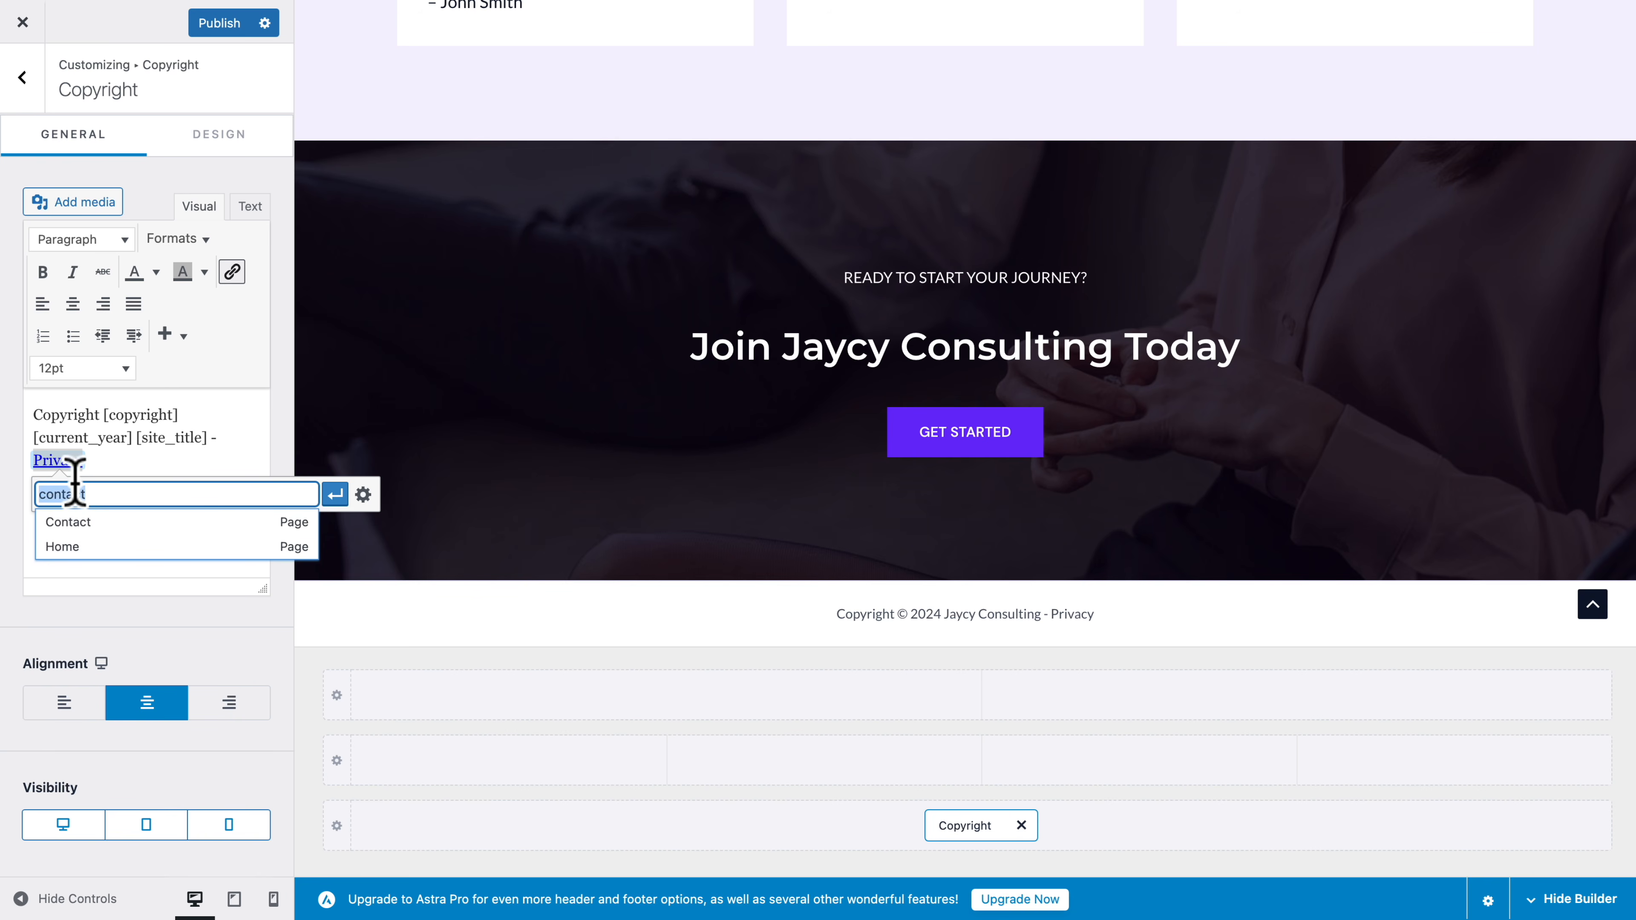
click(335, 495)
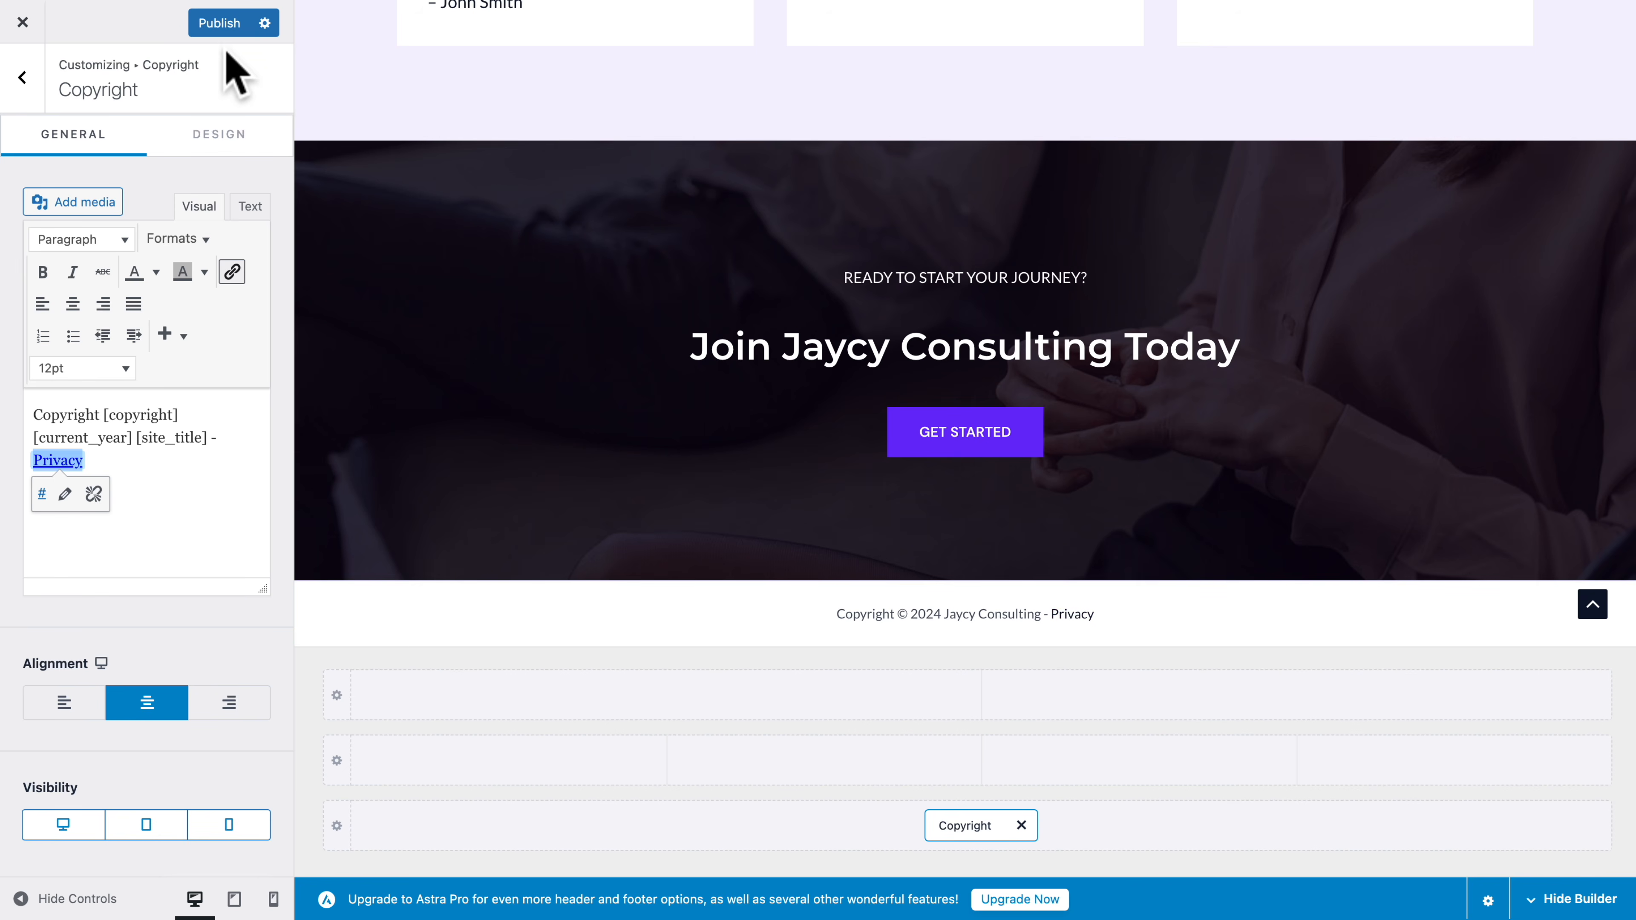
click(219, 23)
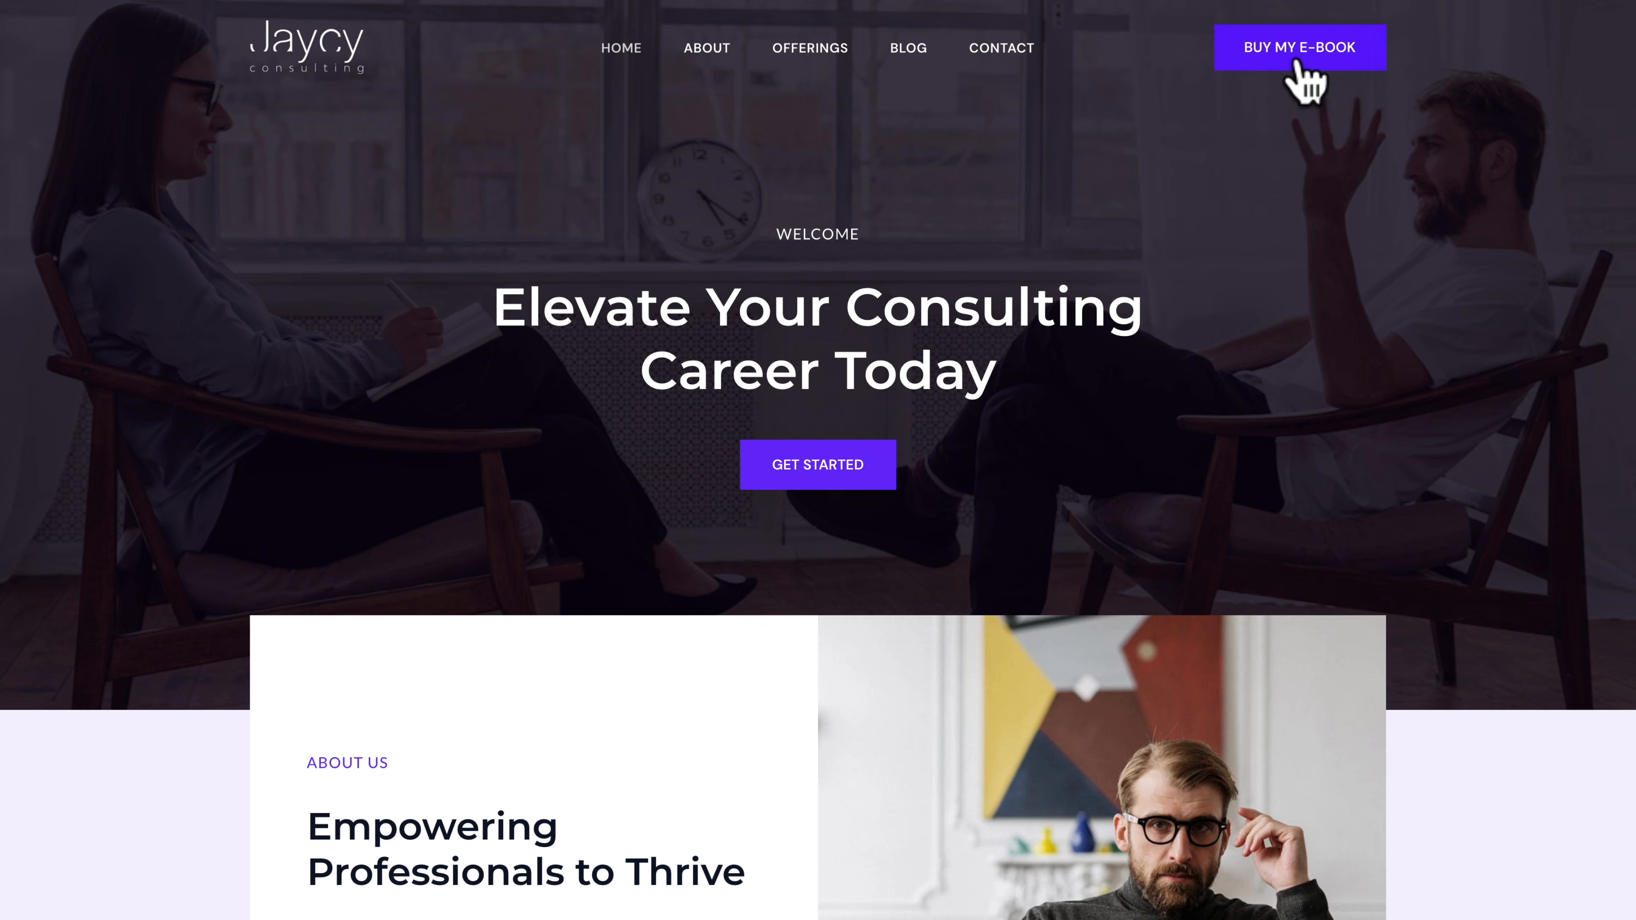
Test the live site's "Buy My E-book" header button and open the Home page for editing in the block editor
click(1285, 52)
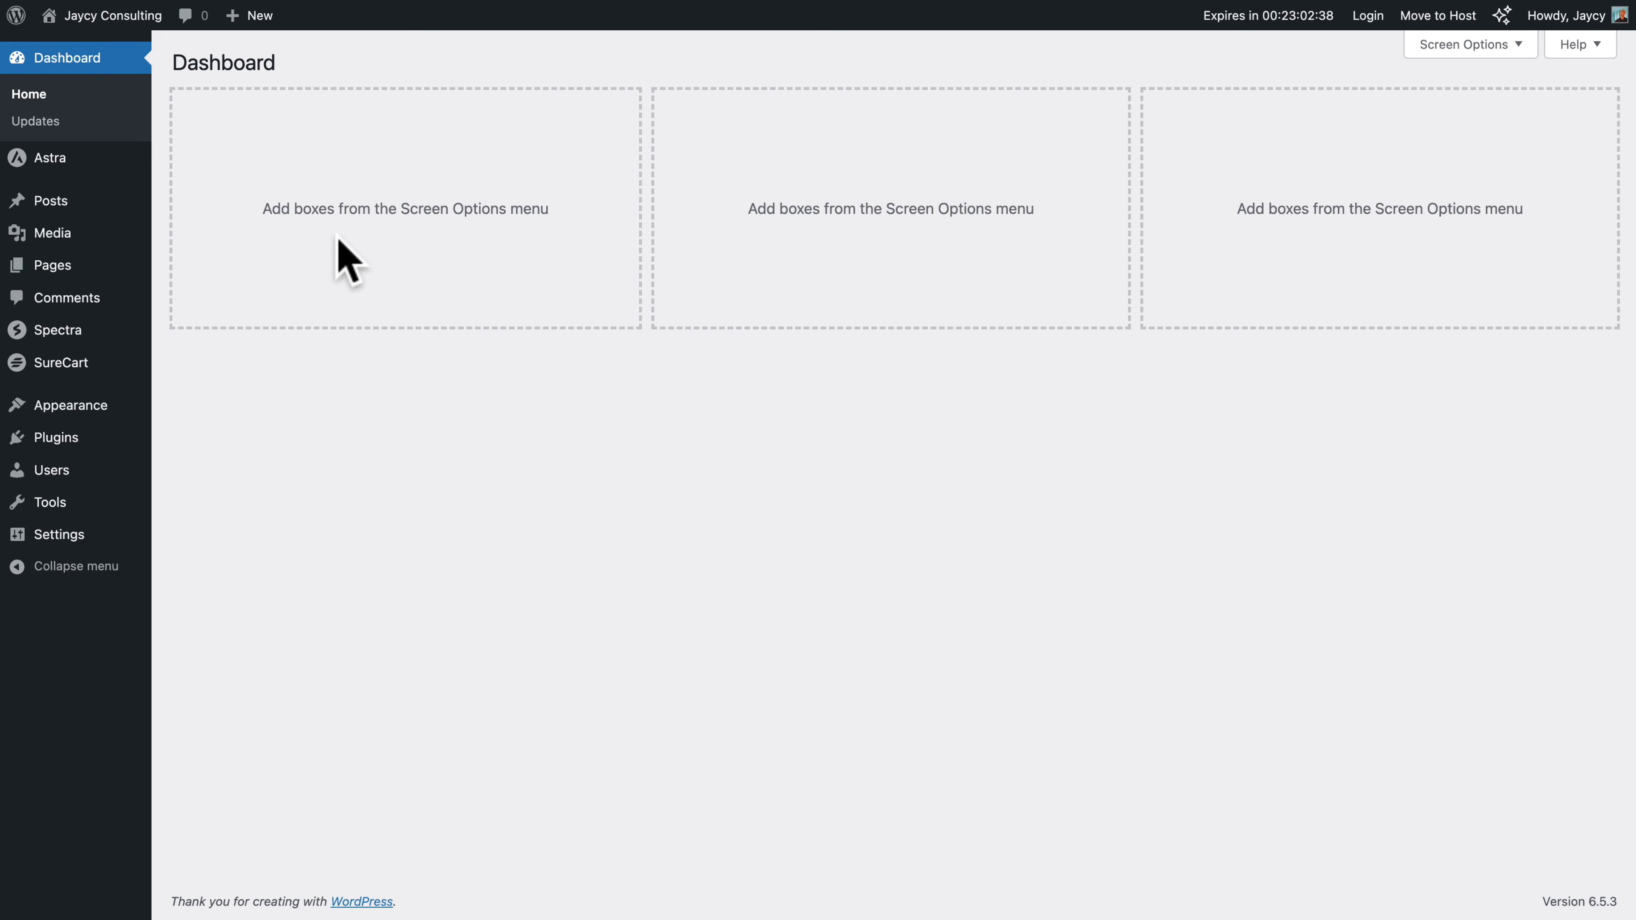
click(50, 264)
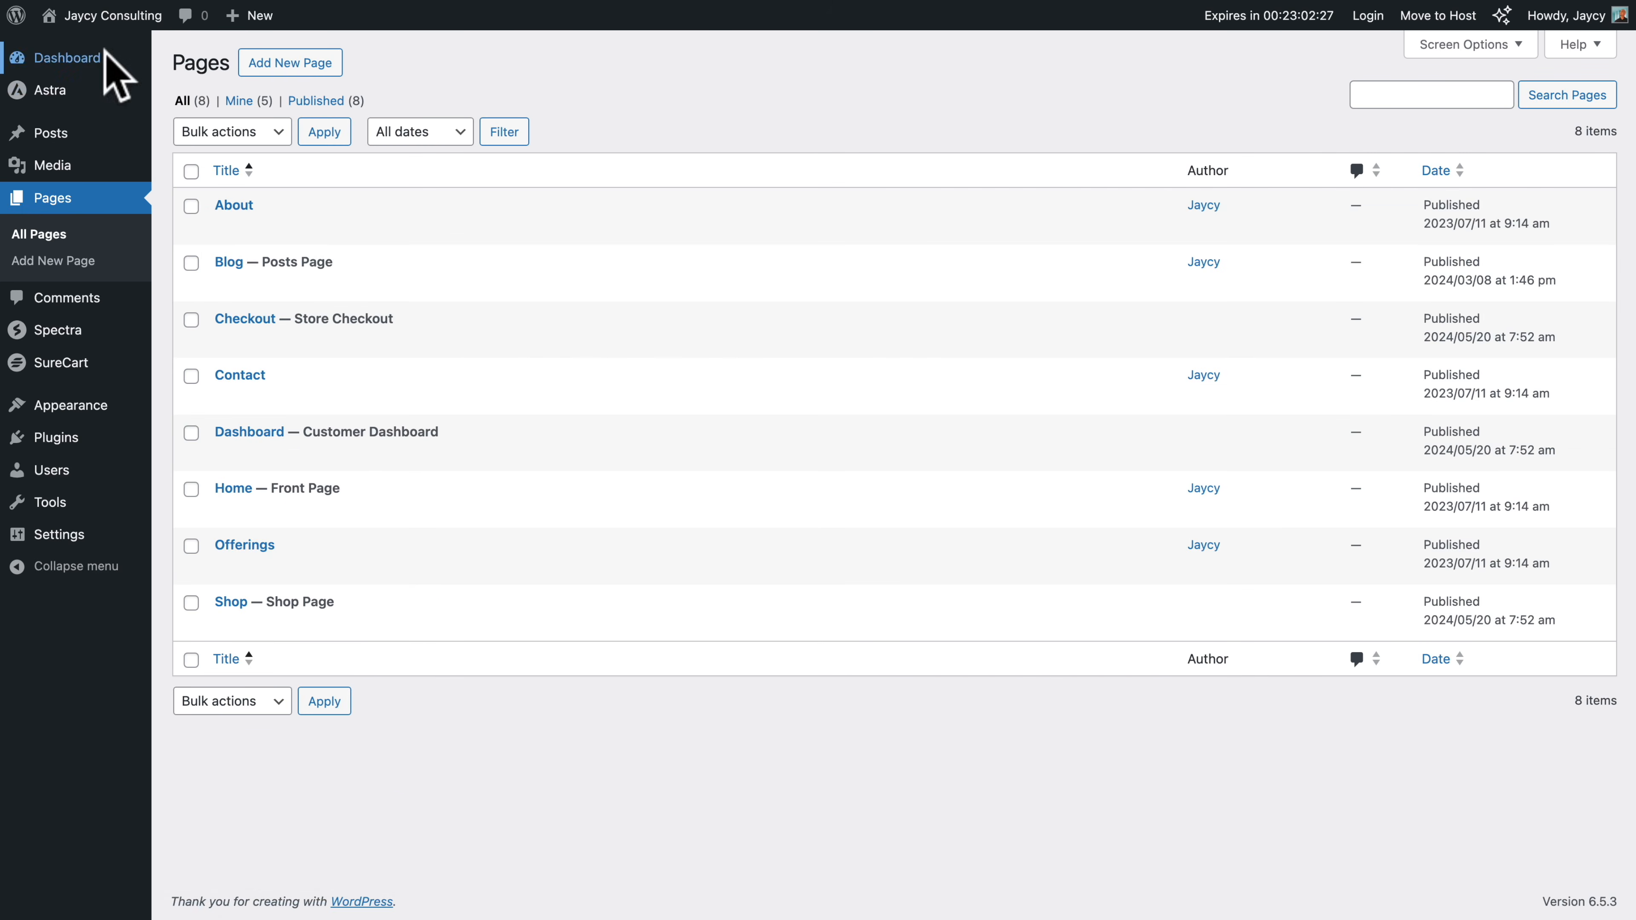
mouse_move(64, 16)
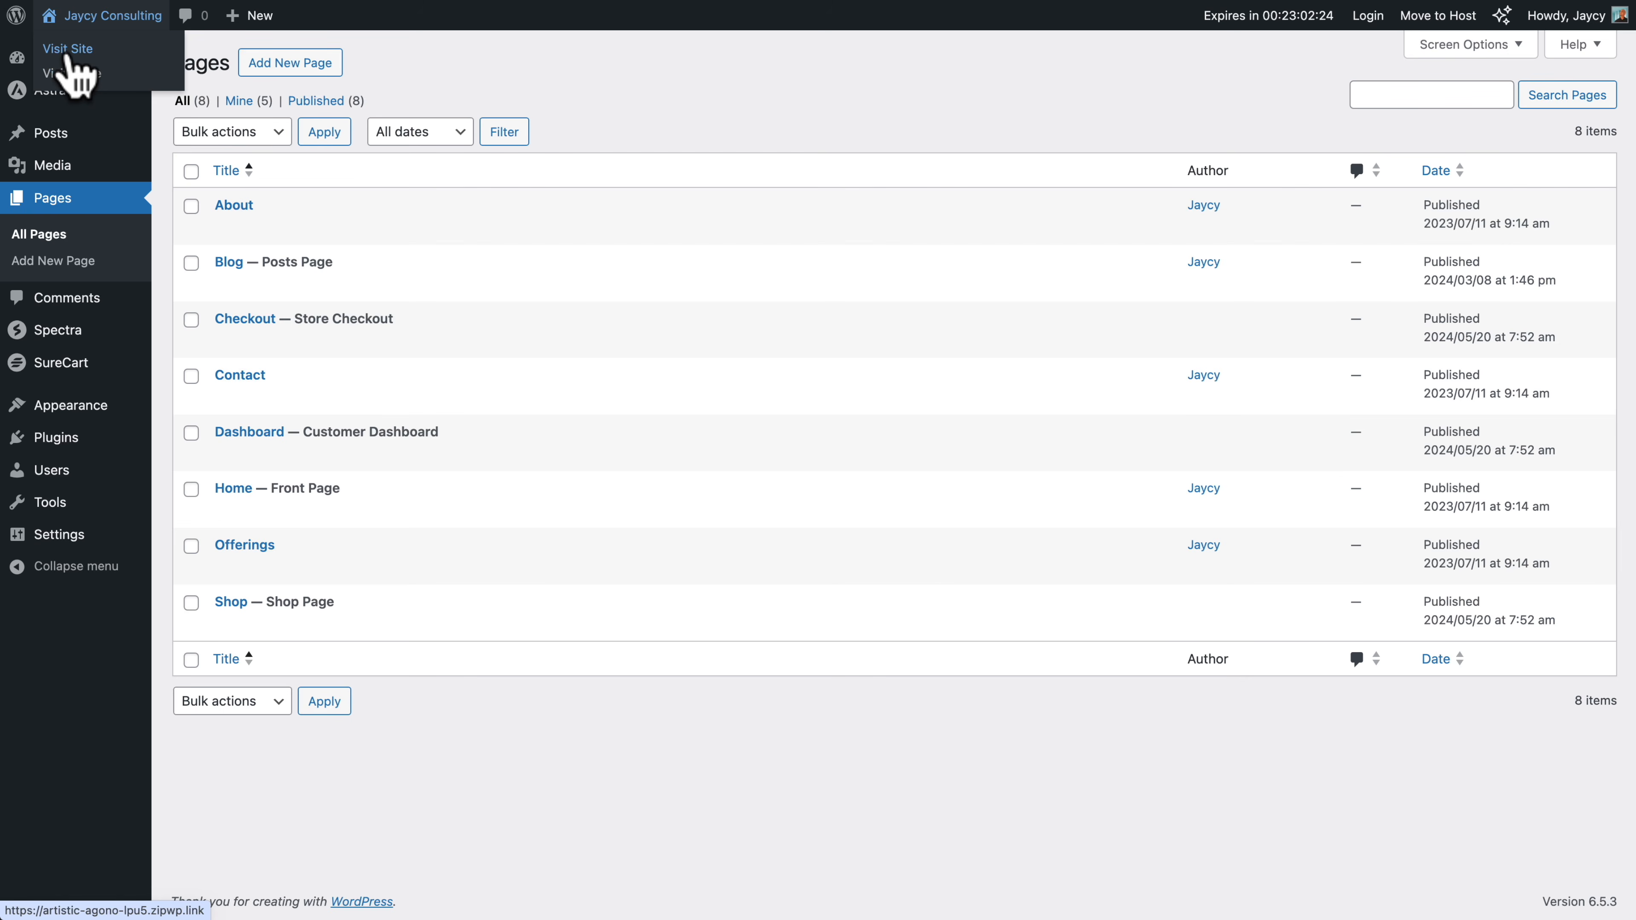
click(67, 52)
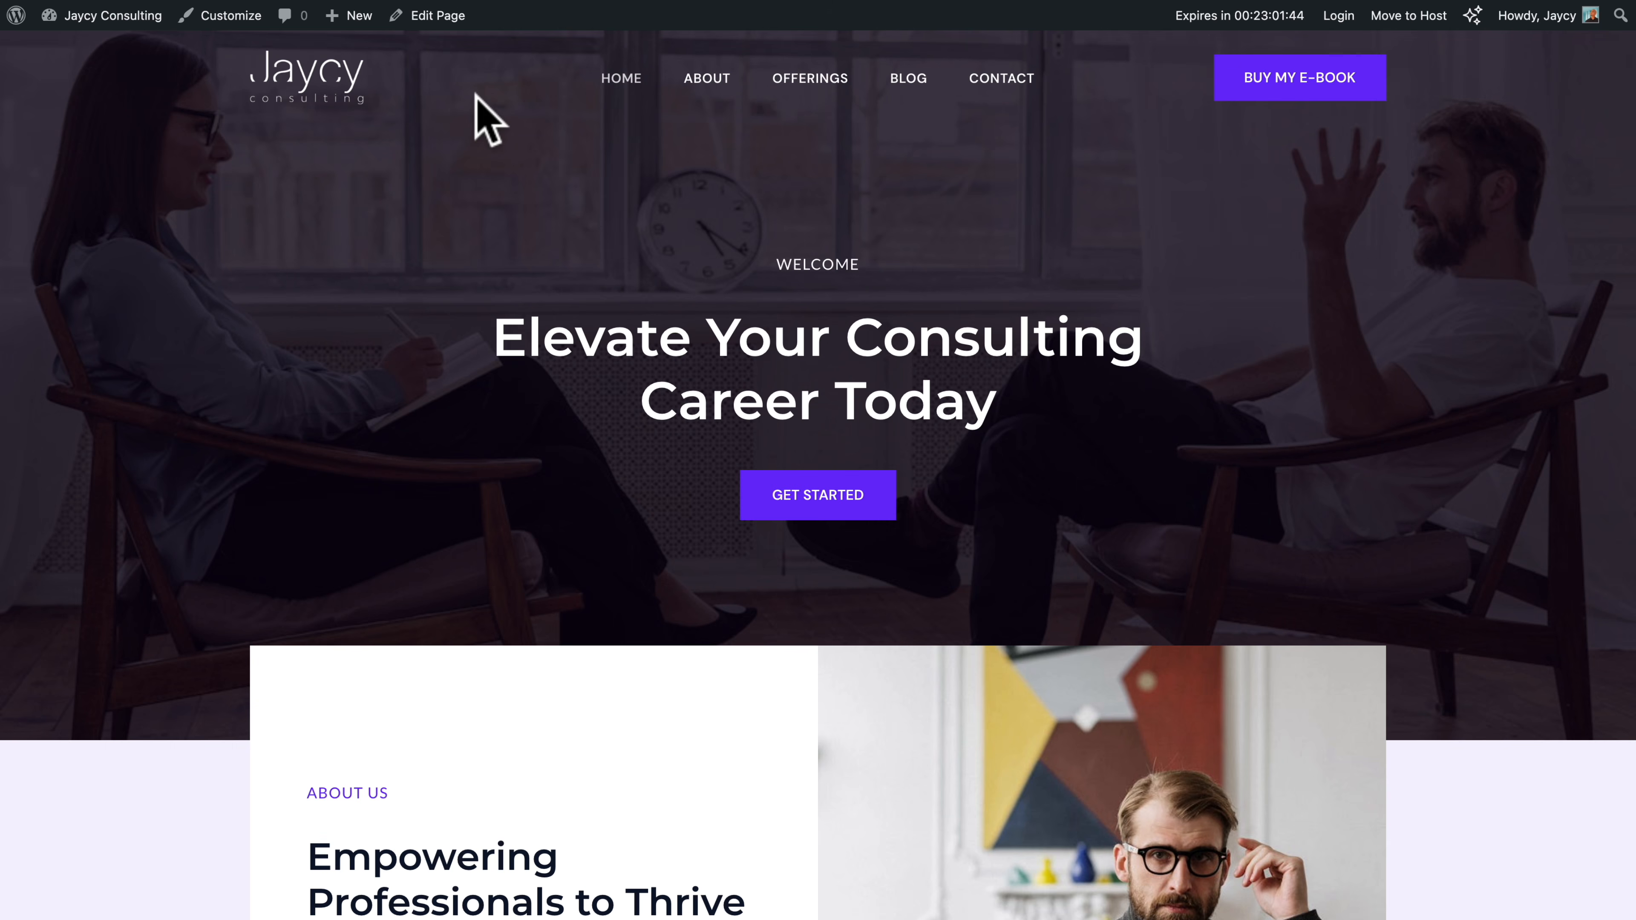
click(430, 19)
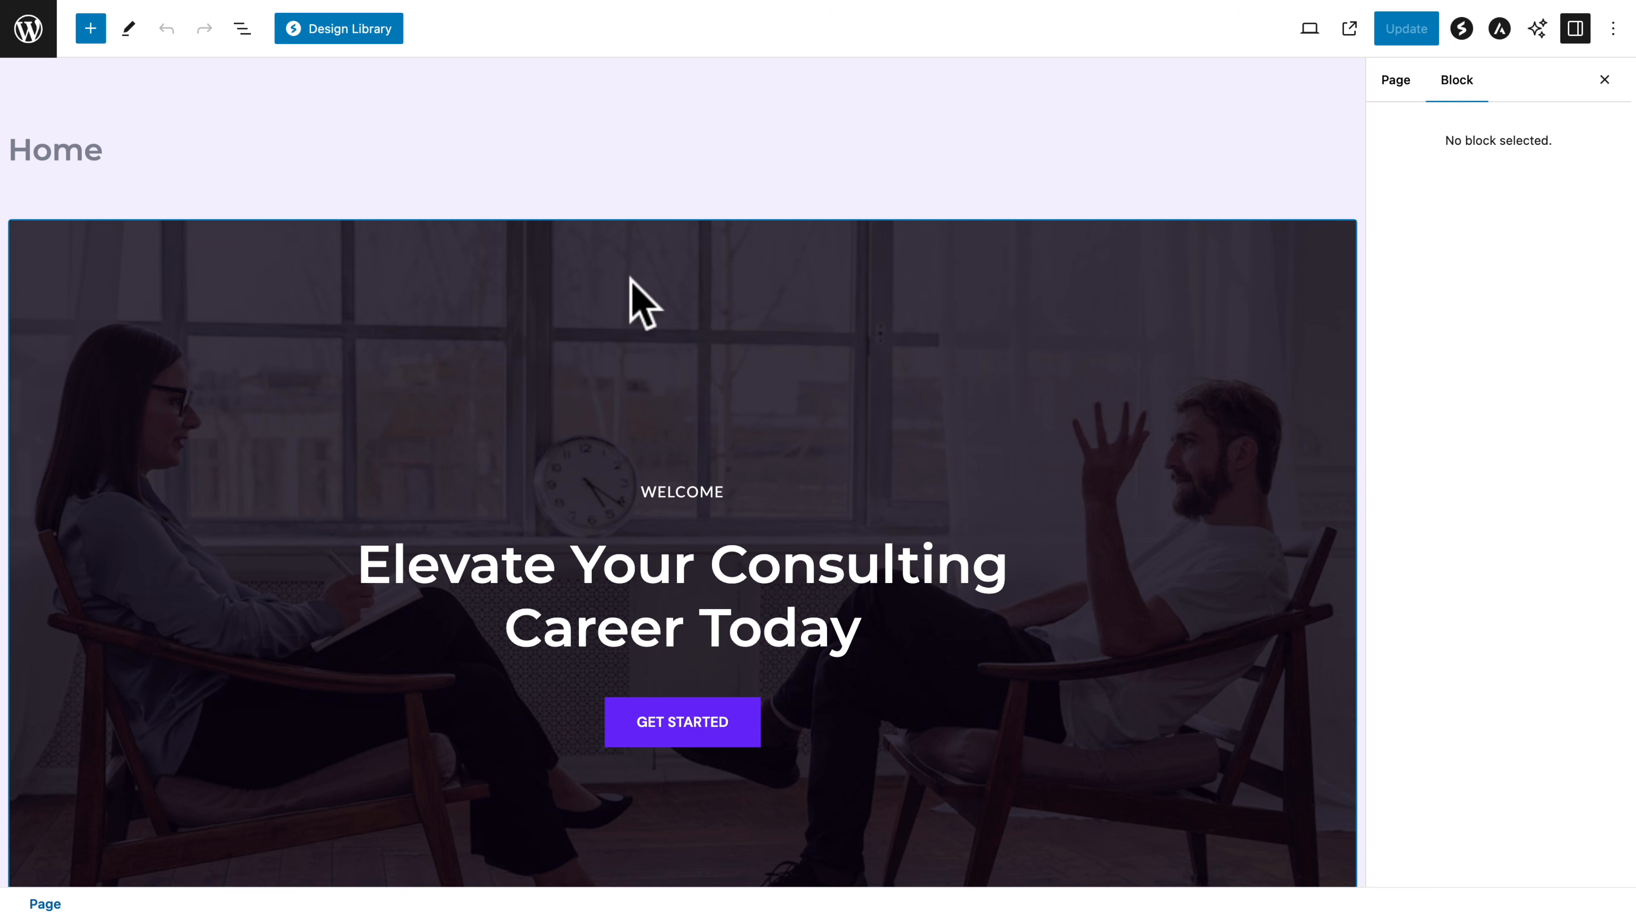
Replace the hero container's background image with img-jaycy-03 from the media library
click(880, 258)
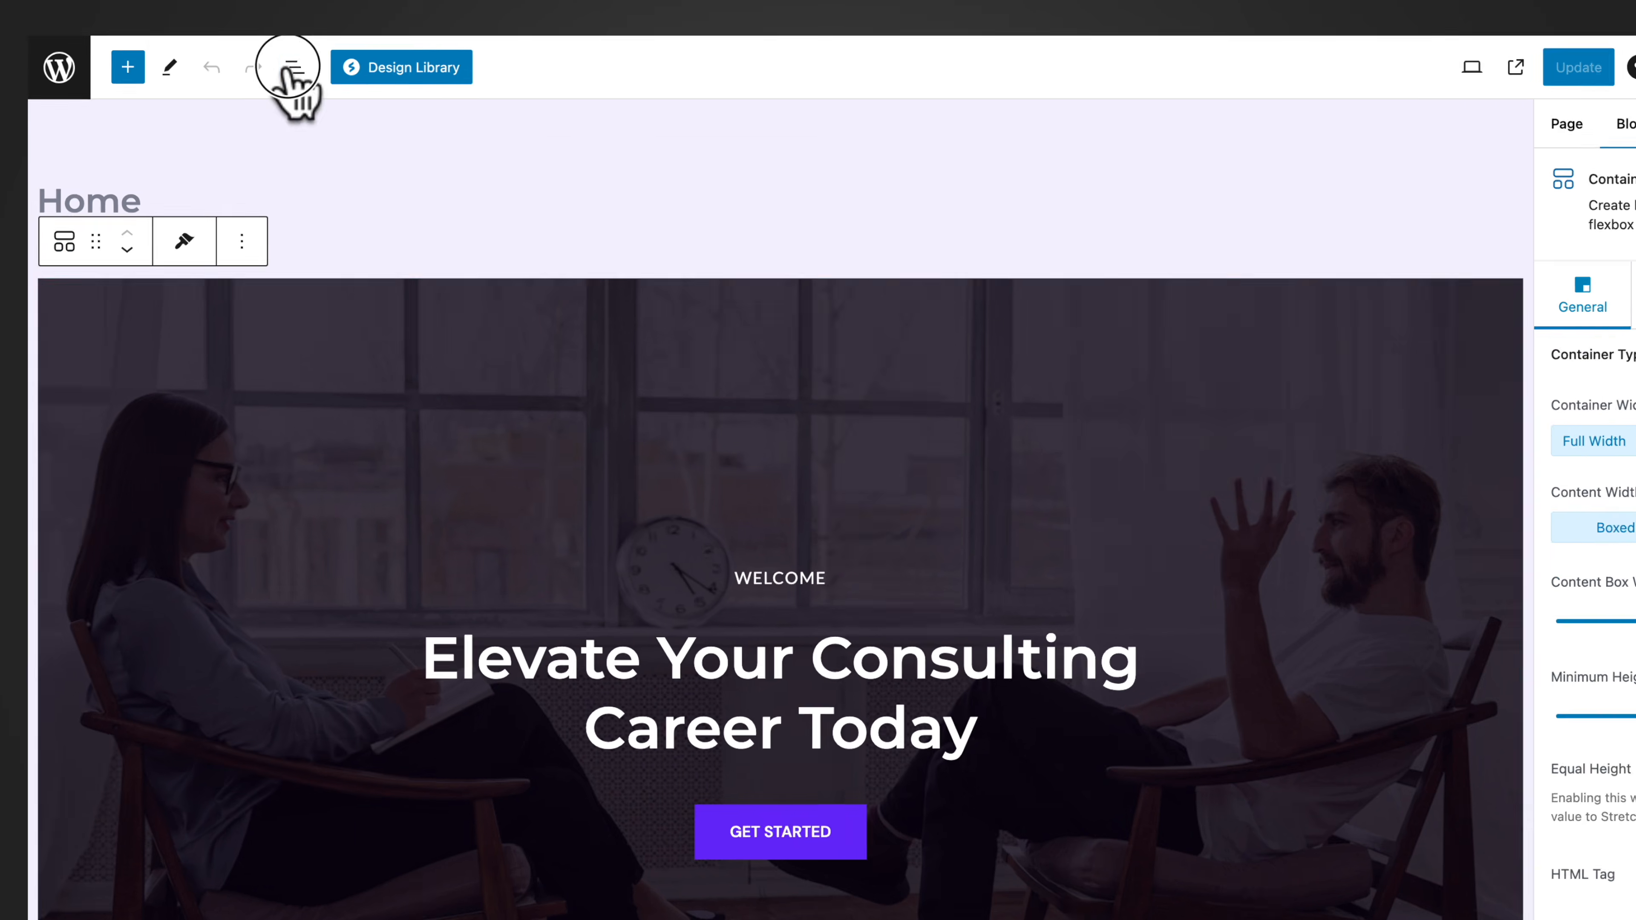
click(242, 29)
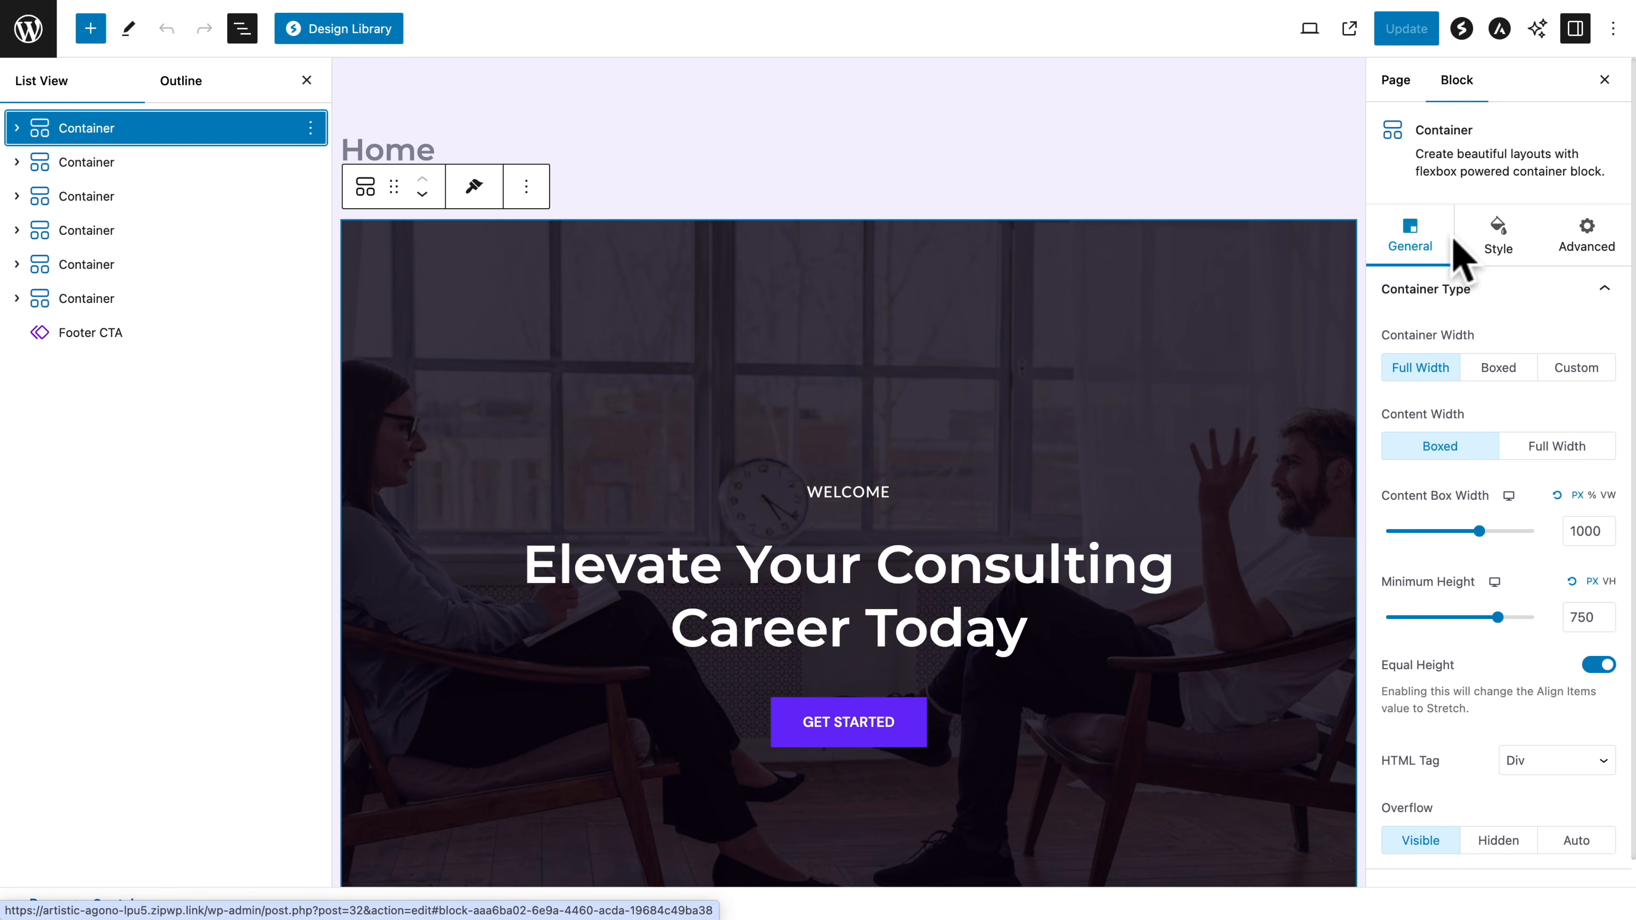
click(1496, 240)
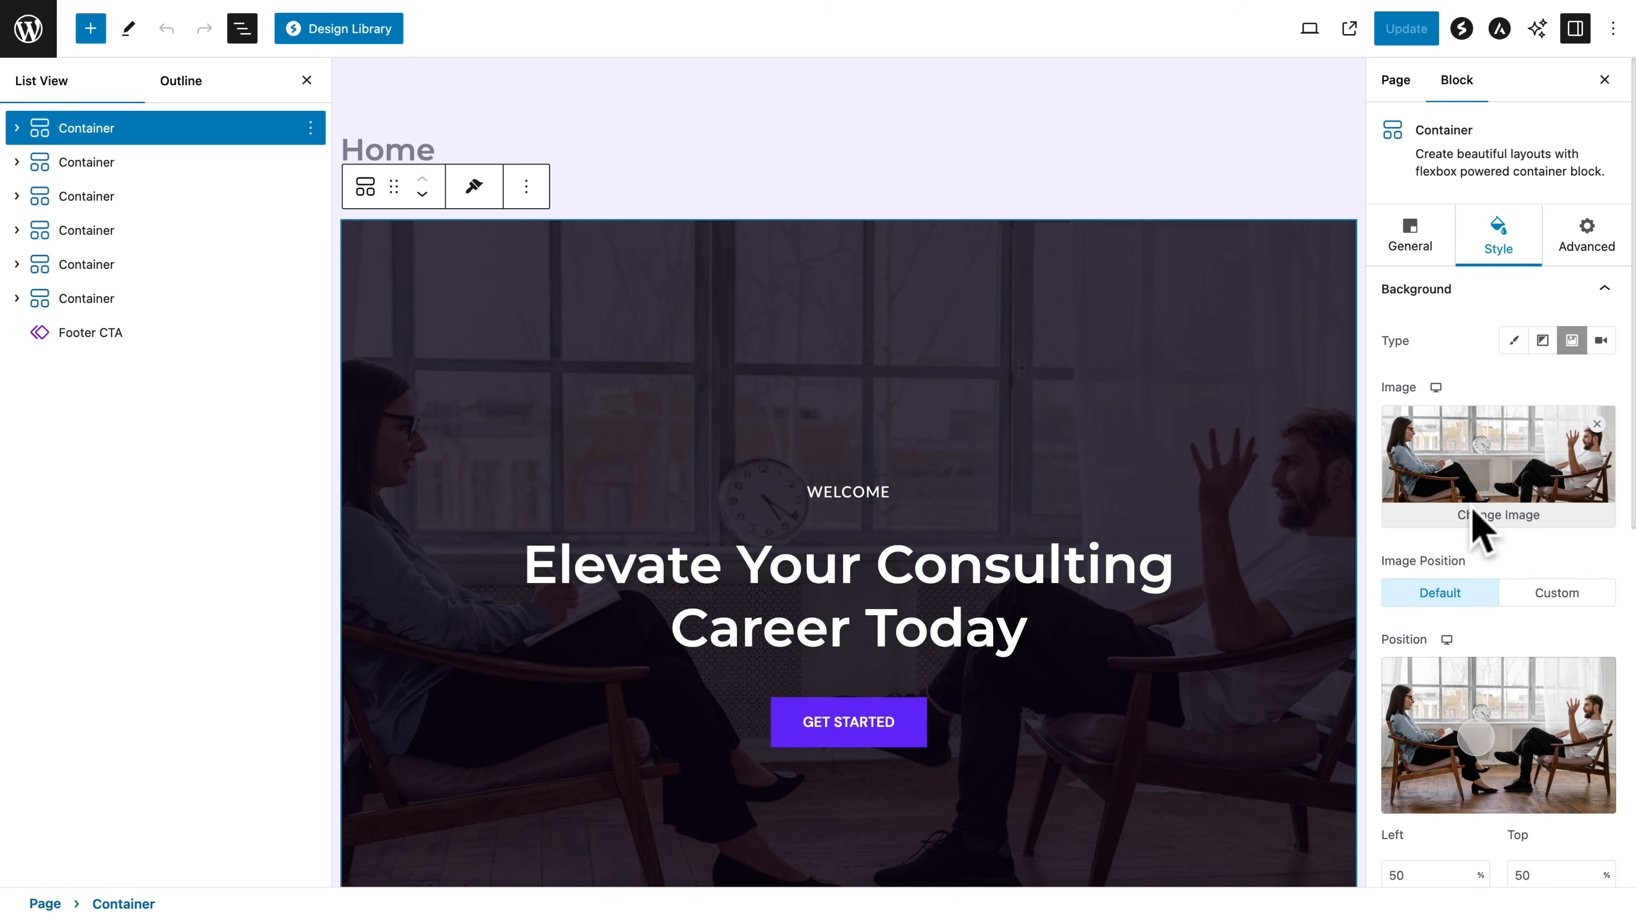
click(1493, 515)
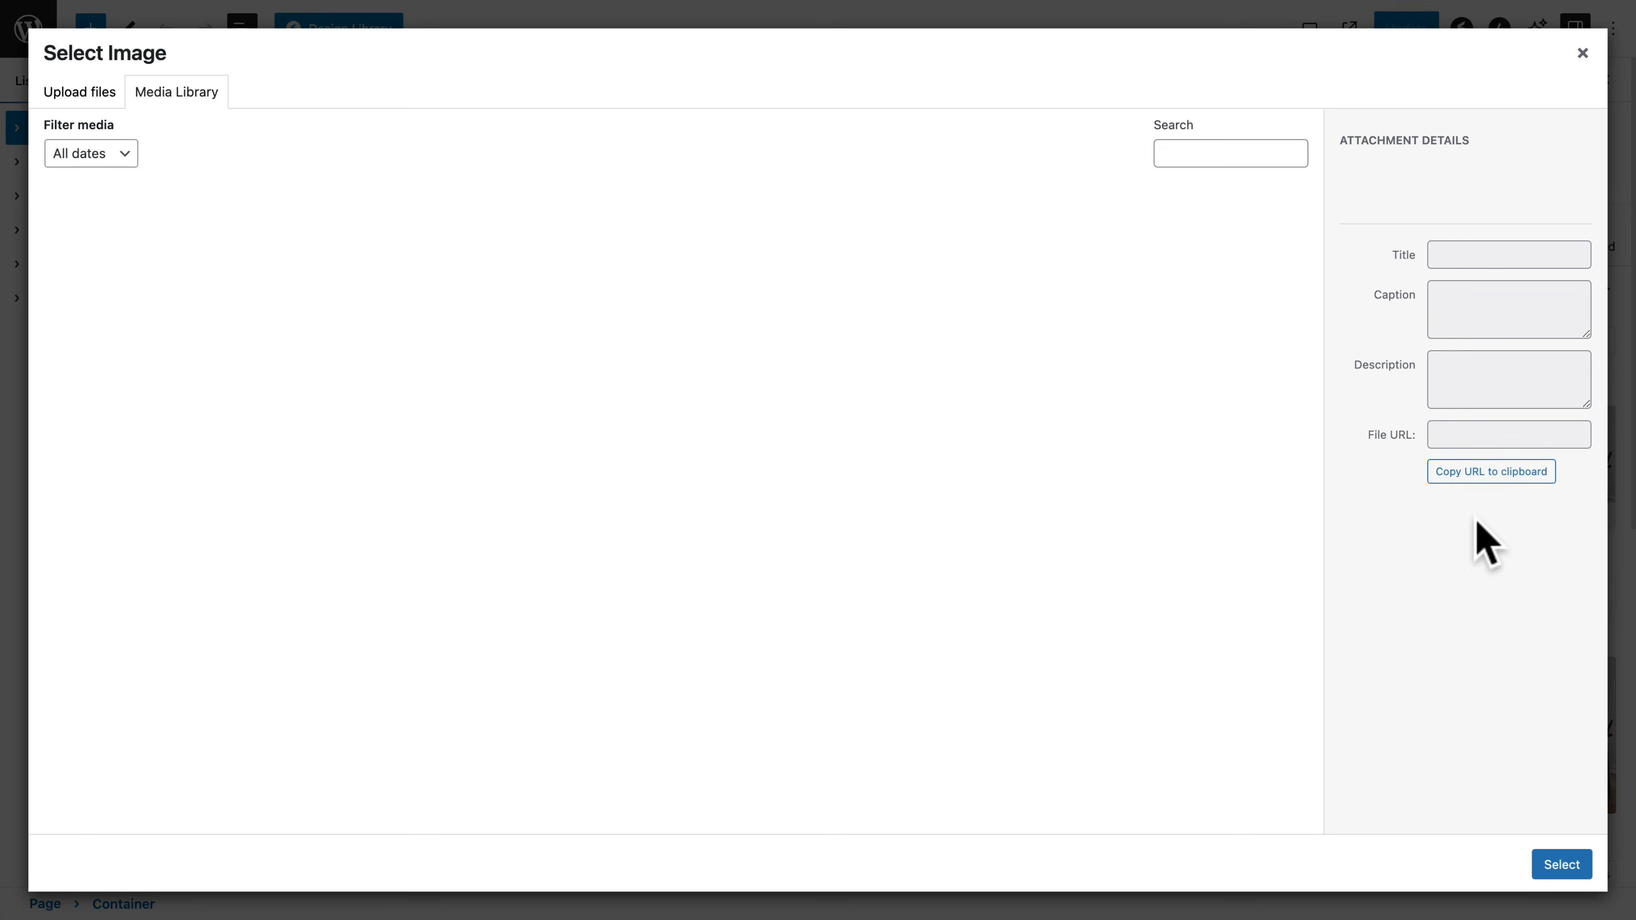
click(975, 282)
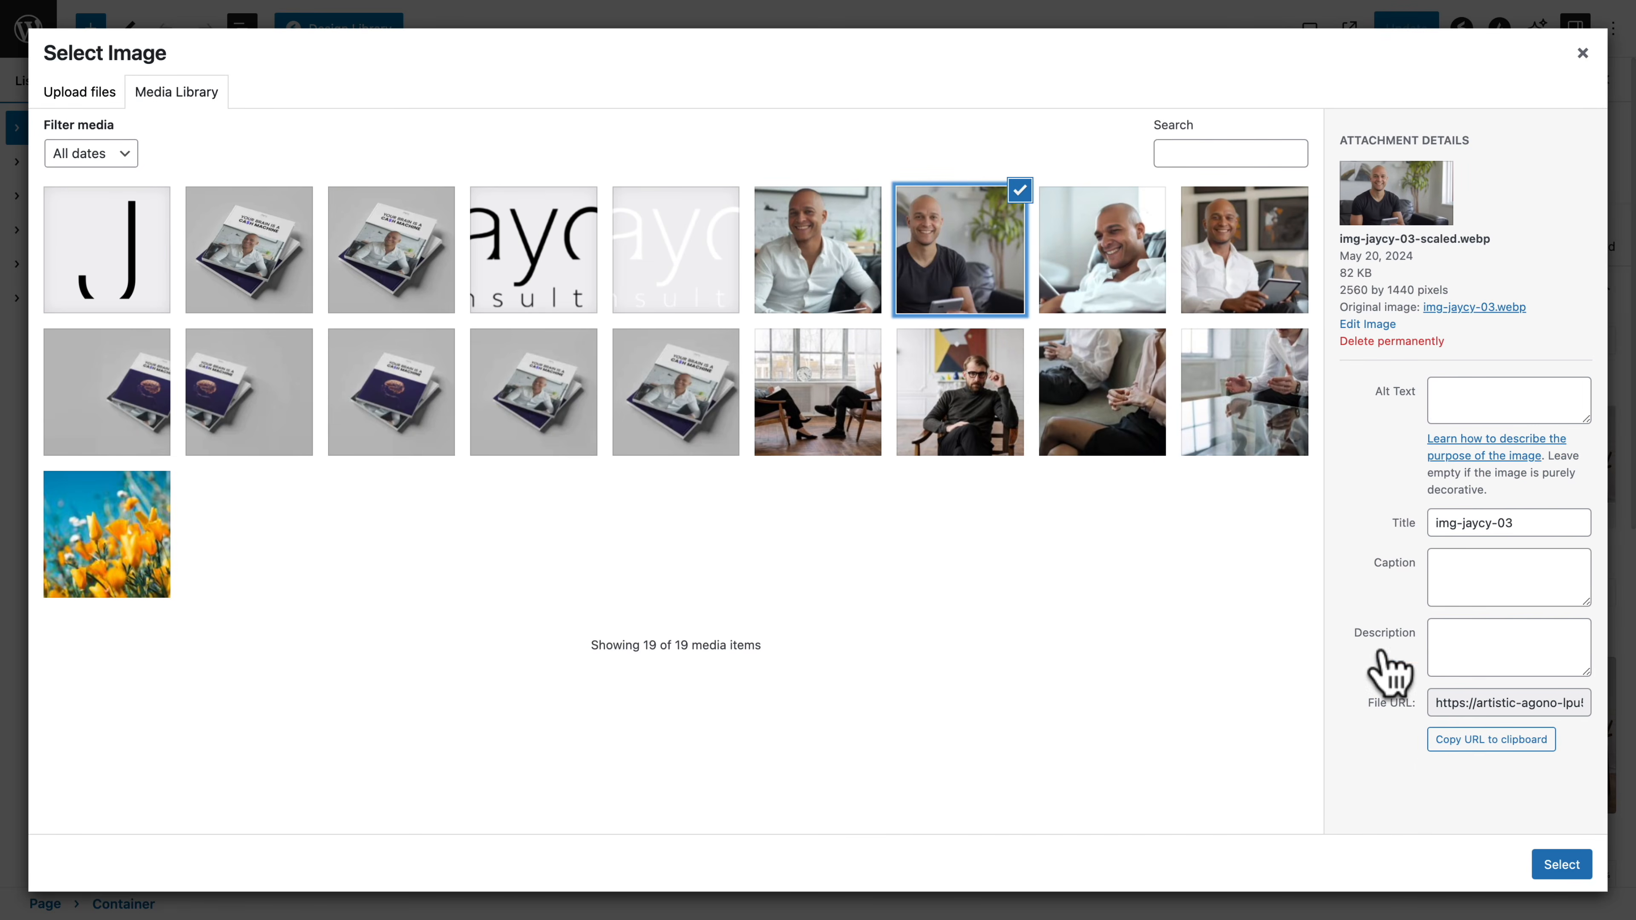
click(1558, 865)
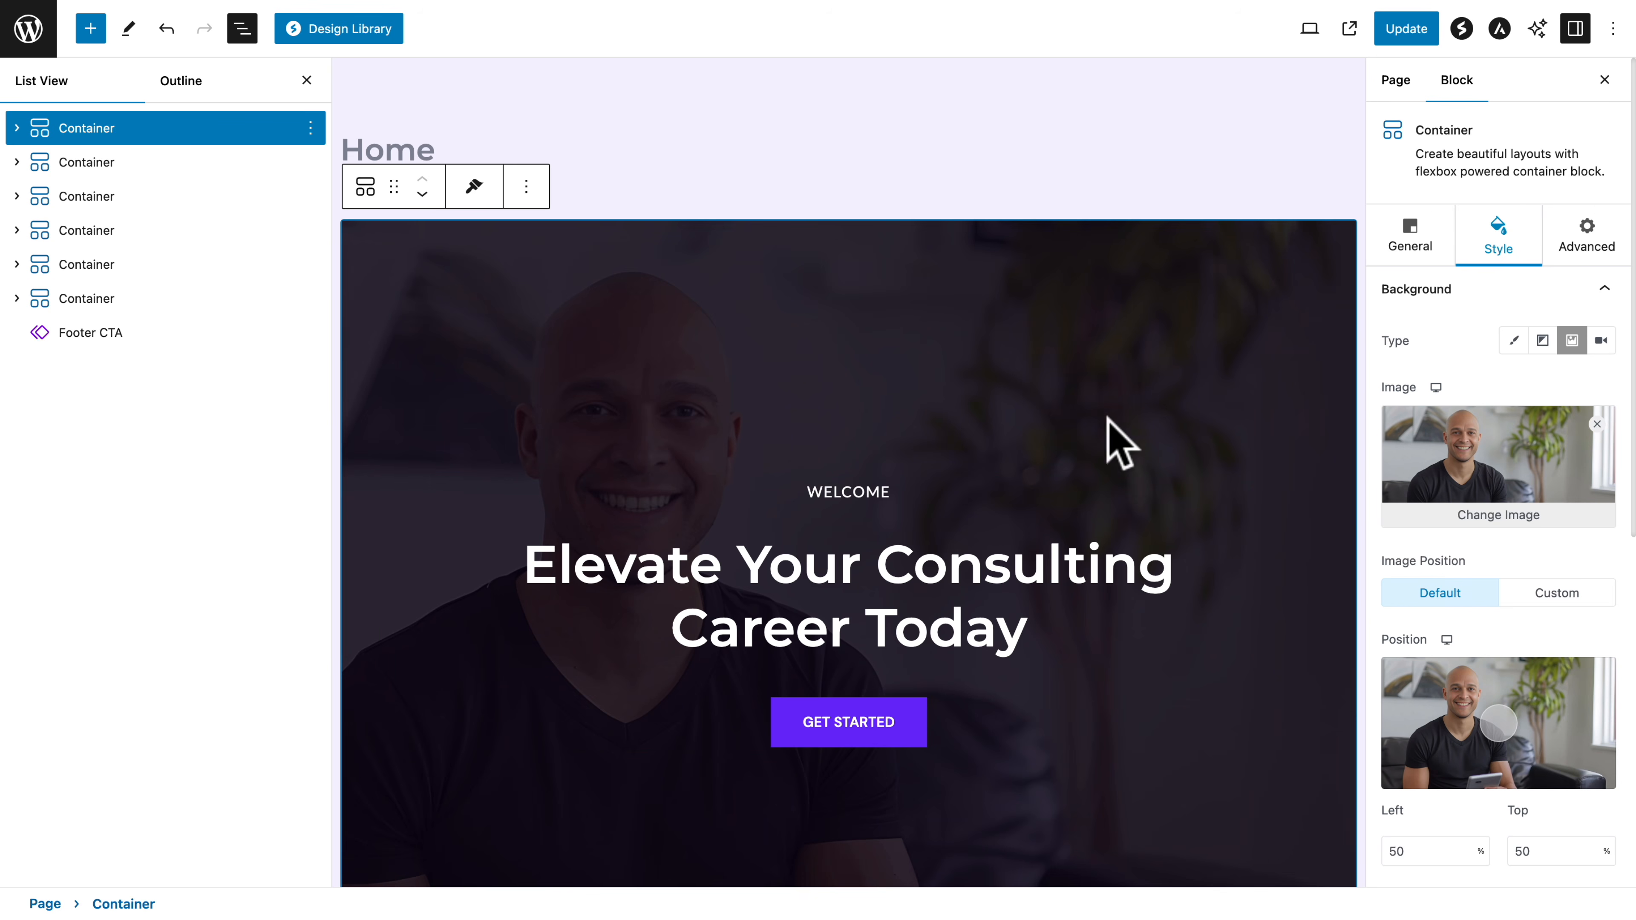
Set the hero background's overlay opacity to 0.4
scroll(1410, 605, down, 3)
scroll(1413, 615, down, 5)
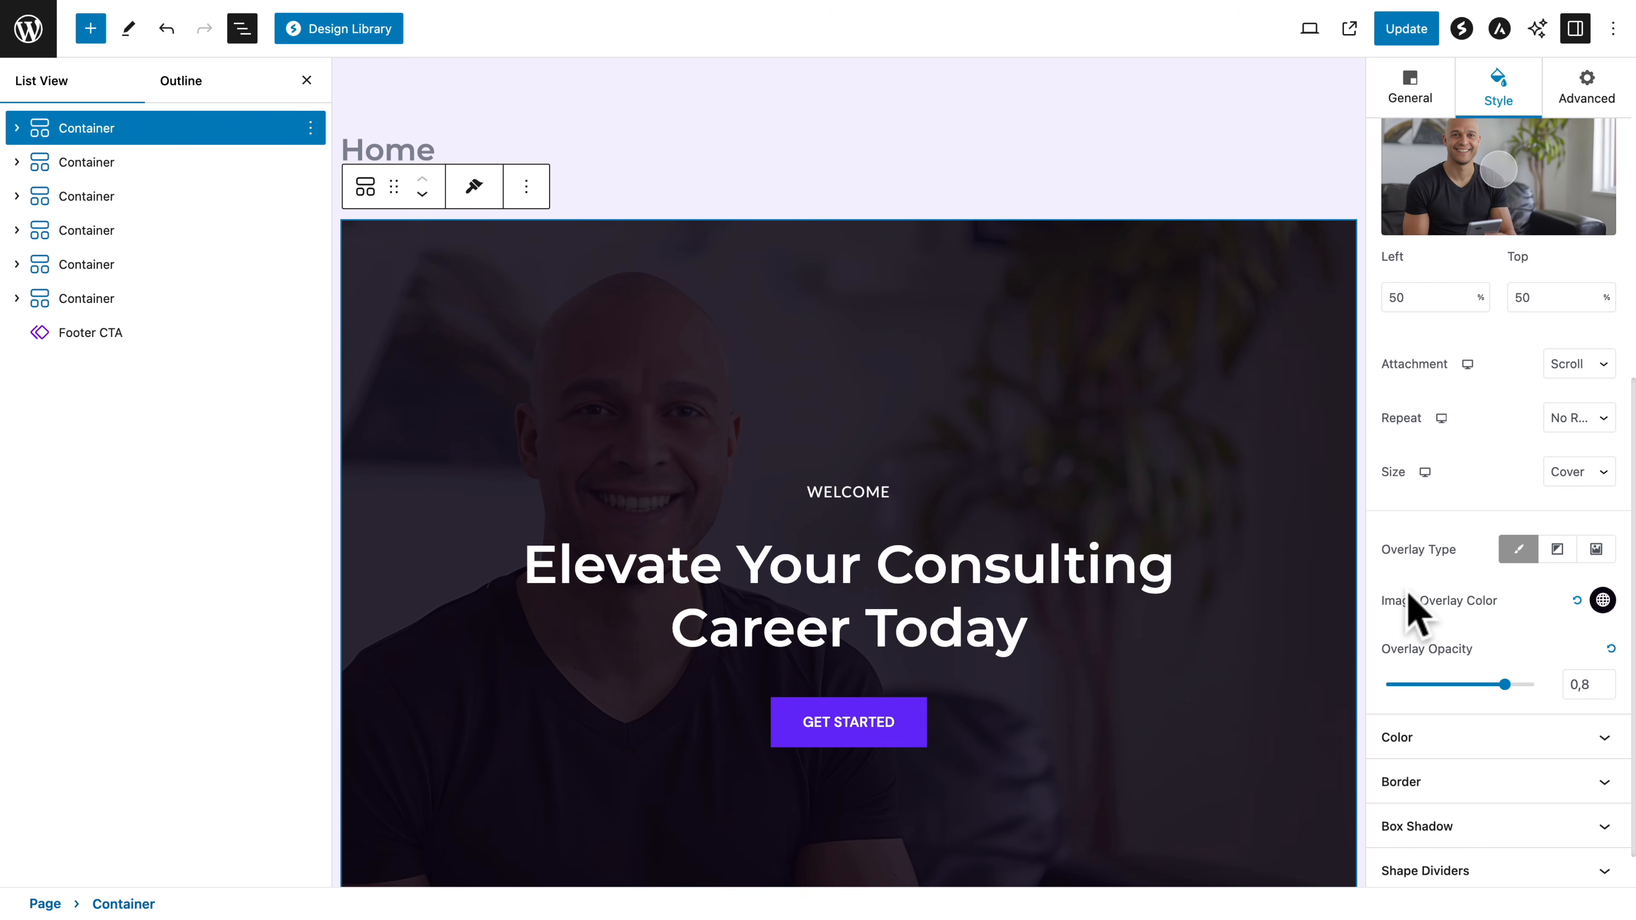
drag(1505, 686, 1446, 685)
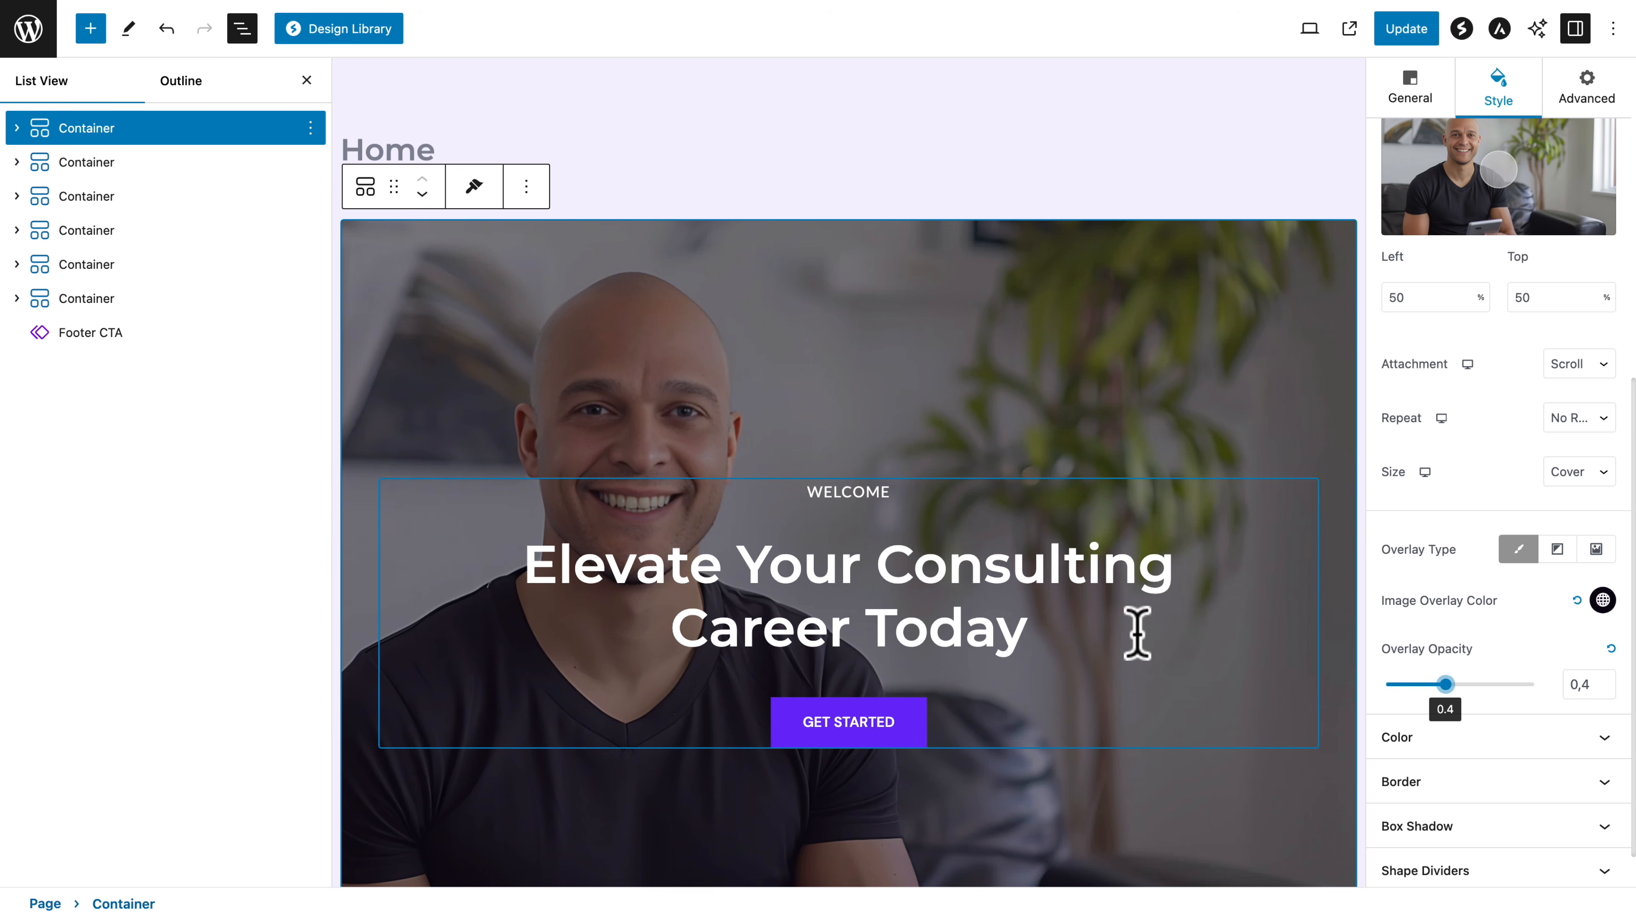
Try overwriting the hero's "WELCOME" label and the heading word "Your" with dummy text, undoing each edit
double_click(861, 493)
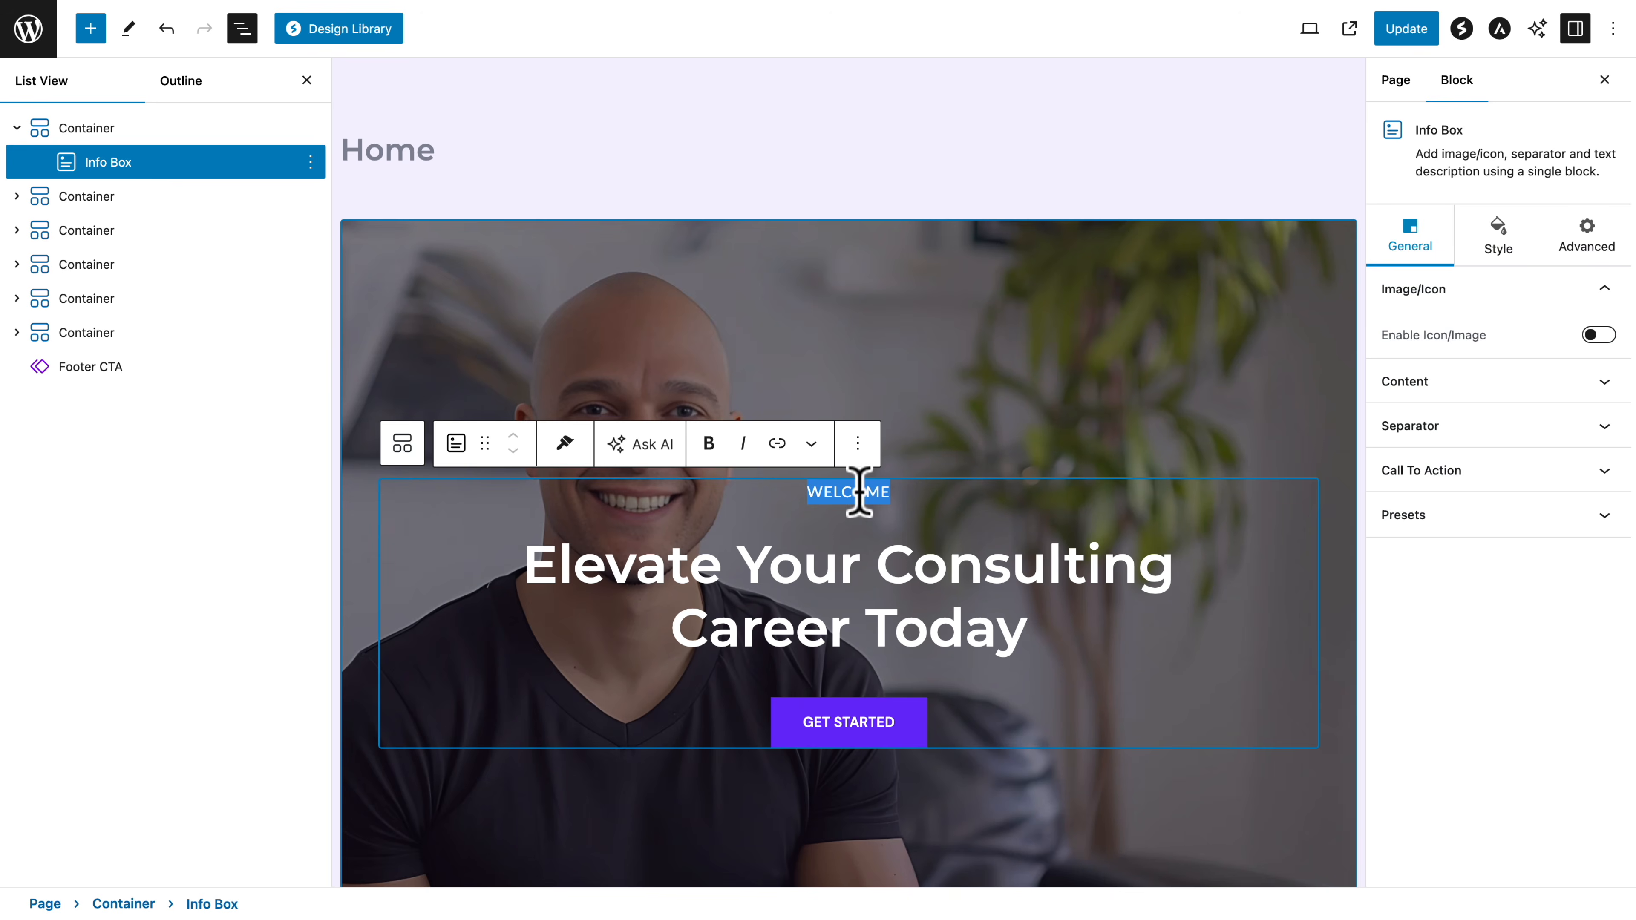
text(JKDH)
key(ctrl+z)
scroll(851, 486, down, 2)
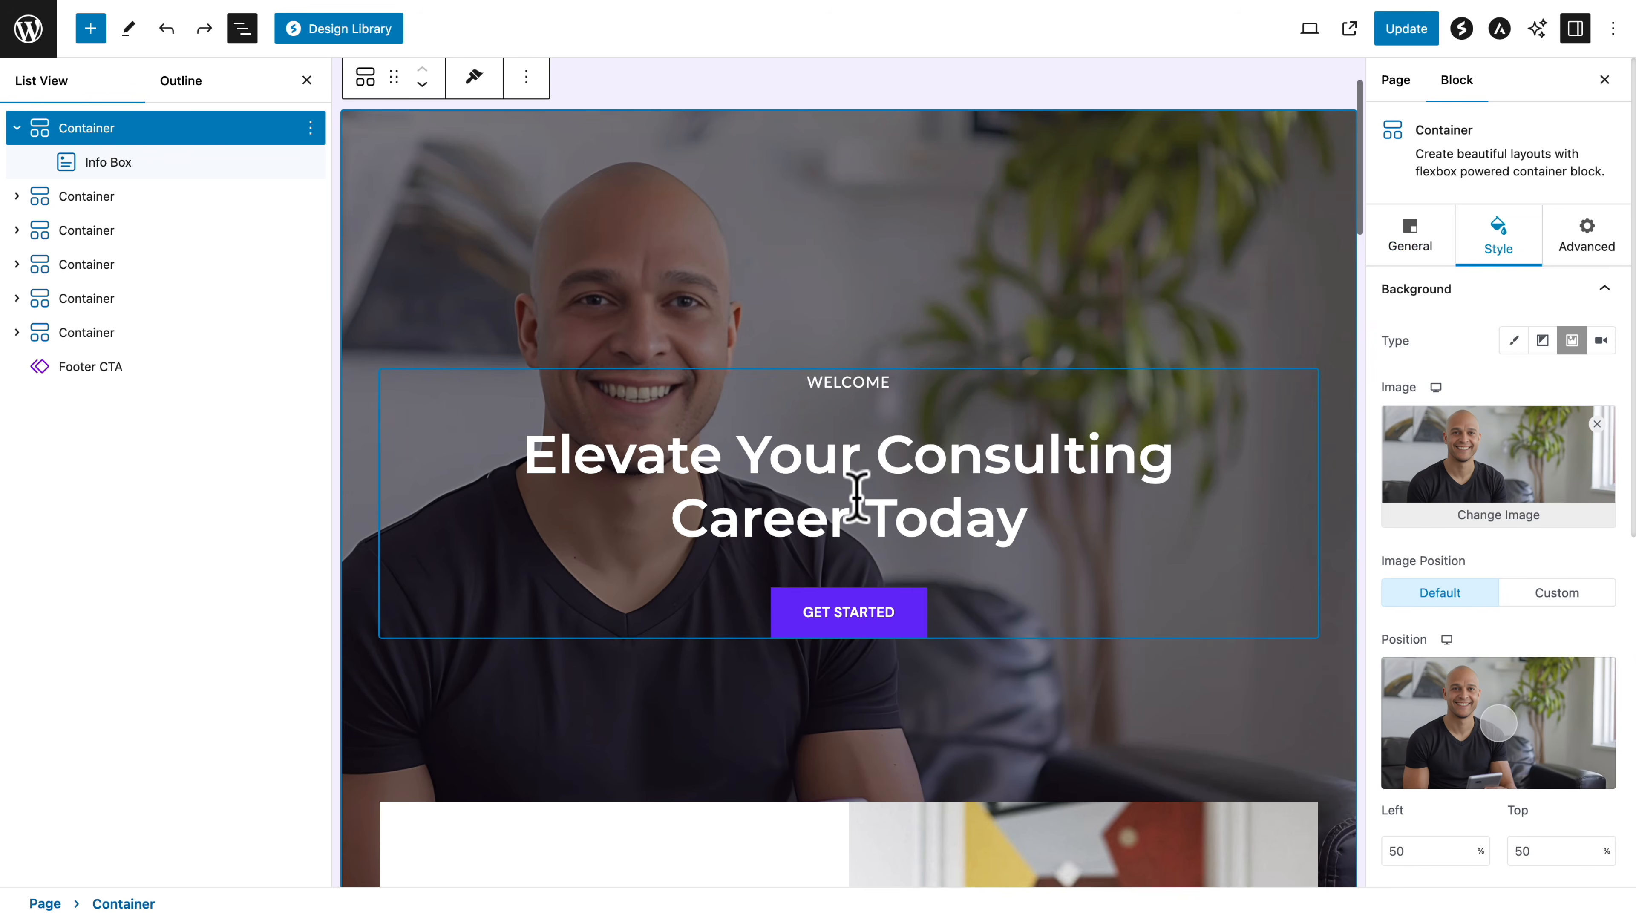
double_click(829, 446)
text(dsmfjdsm)
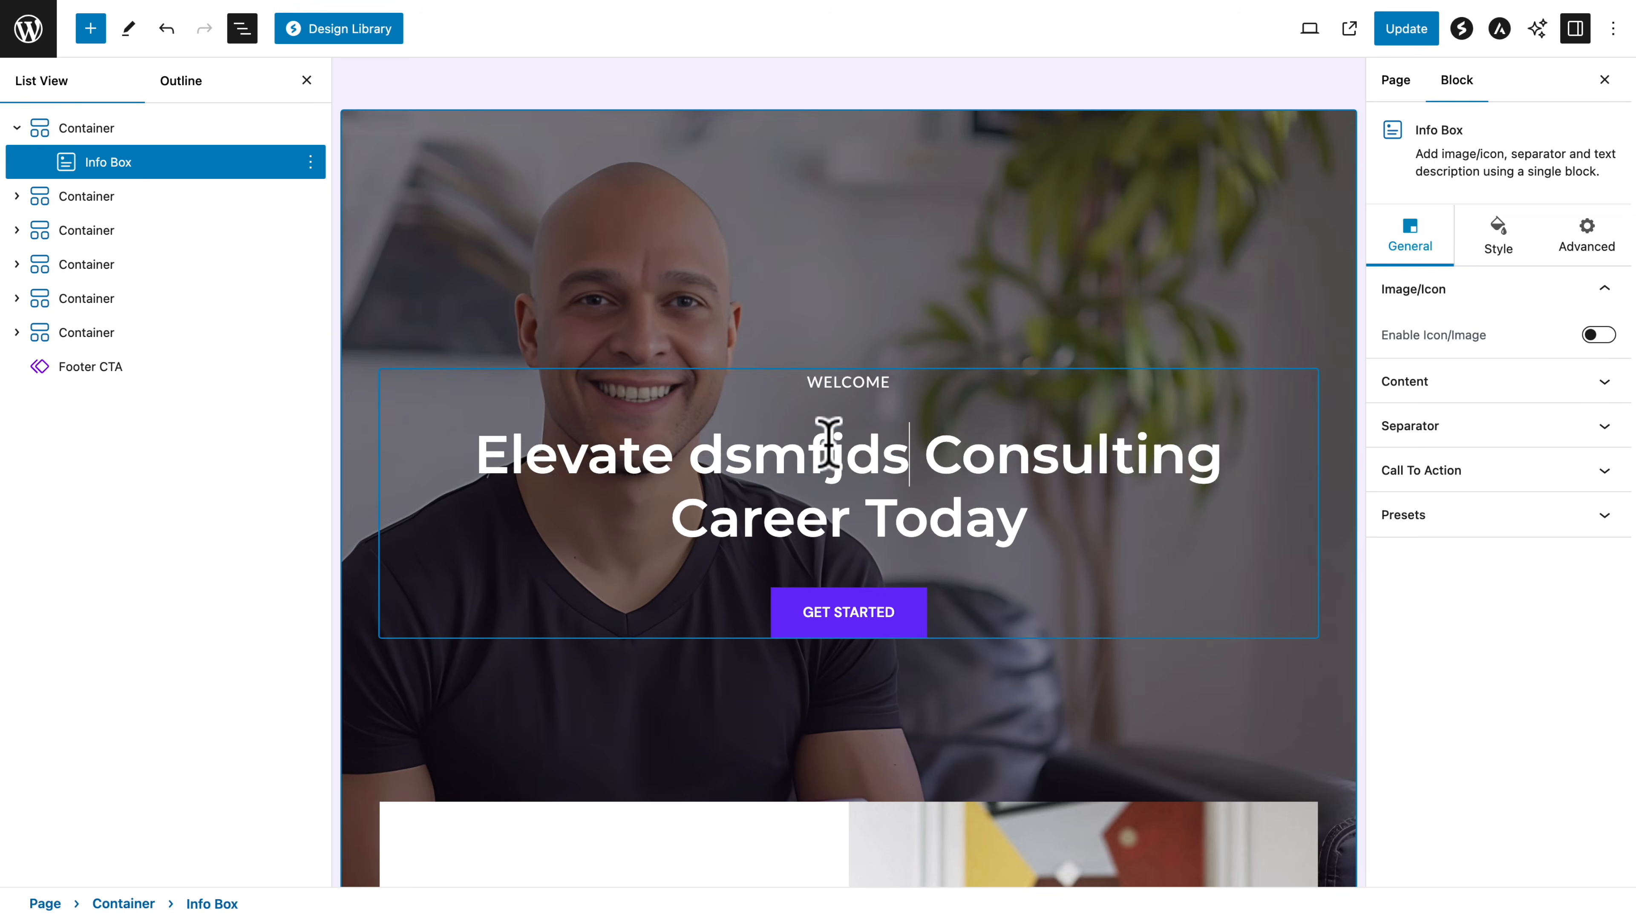
key(ctrl+z)
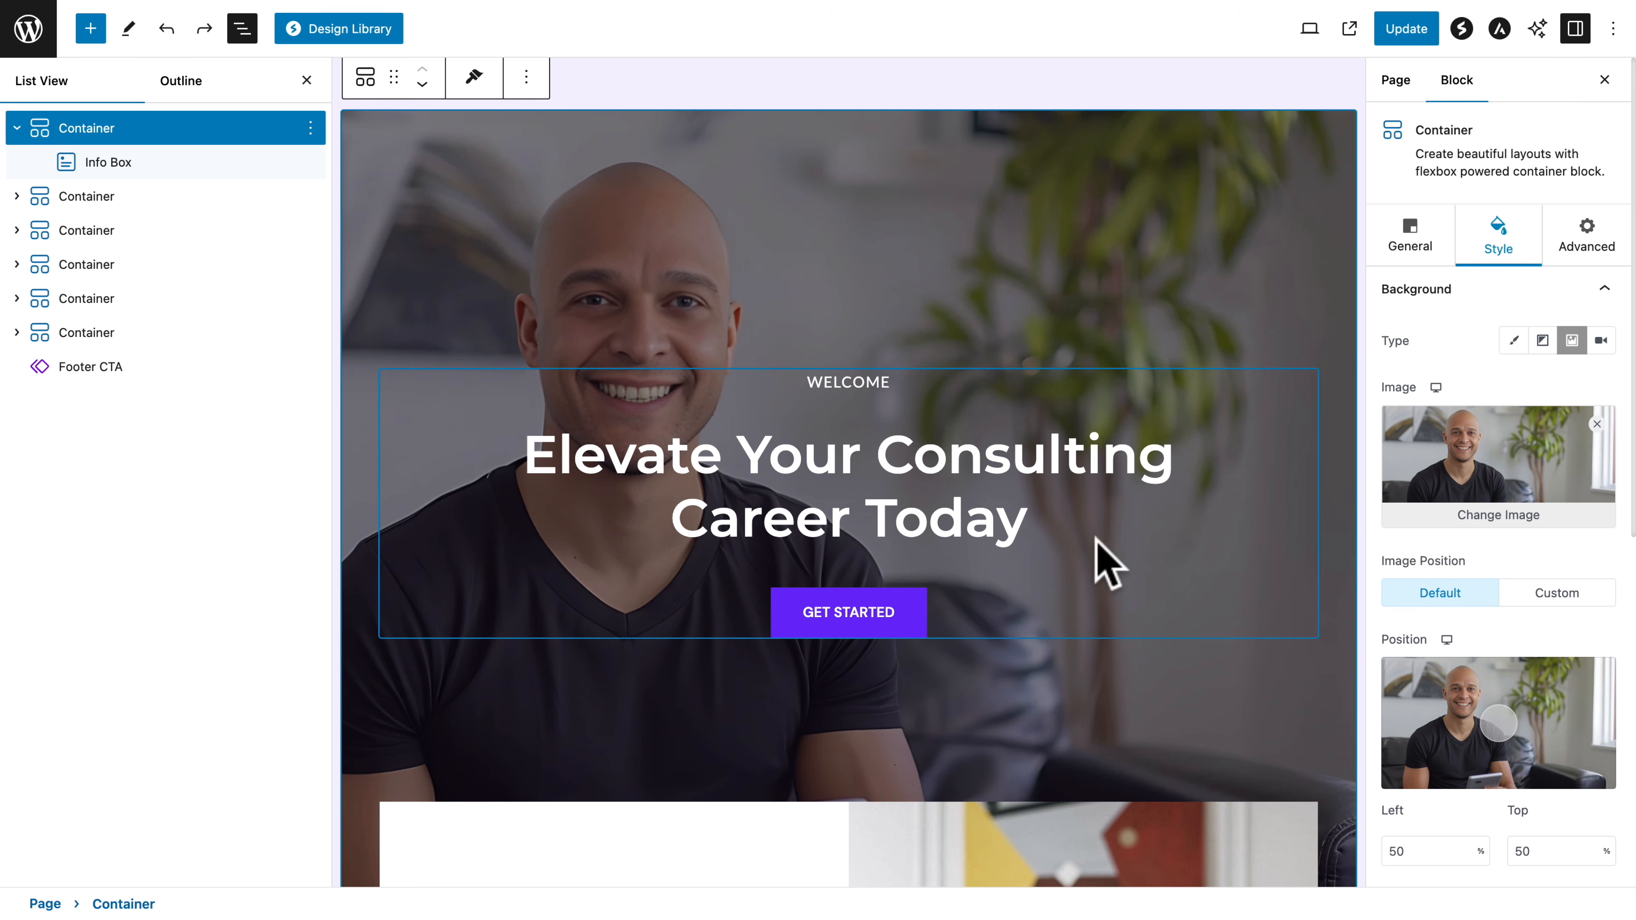
Try adding a Buttons block below the hero's Get Started button, and delete it again
click(1168, 512)
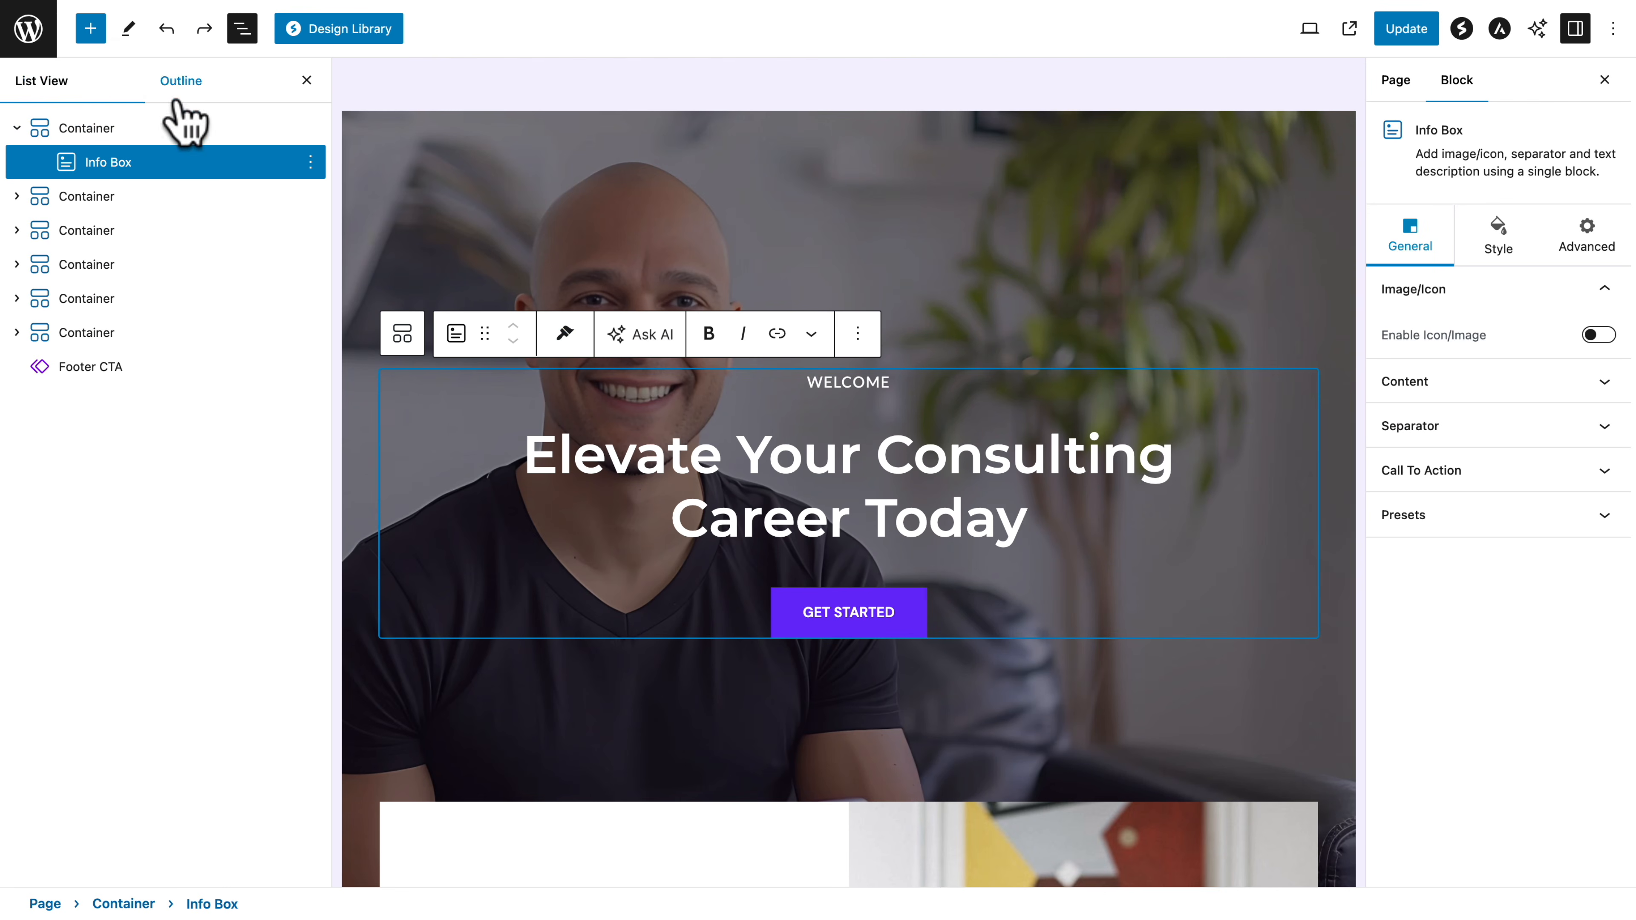
click(90, 29)
drag(64, 328, 776, 631)
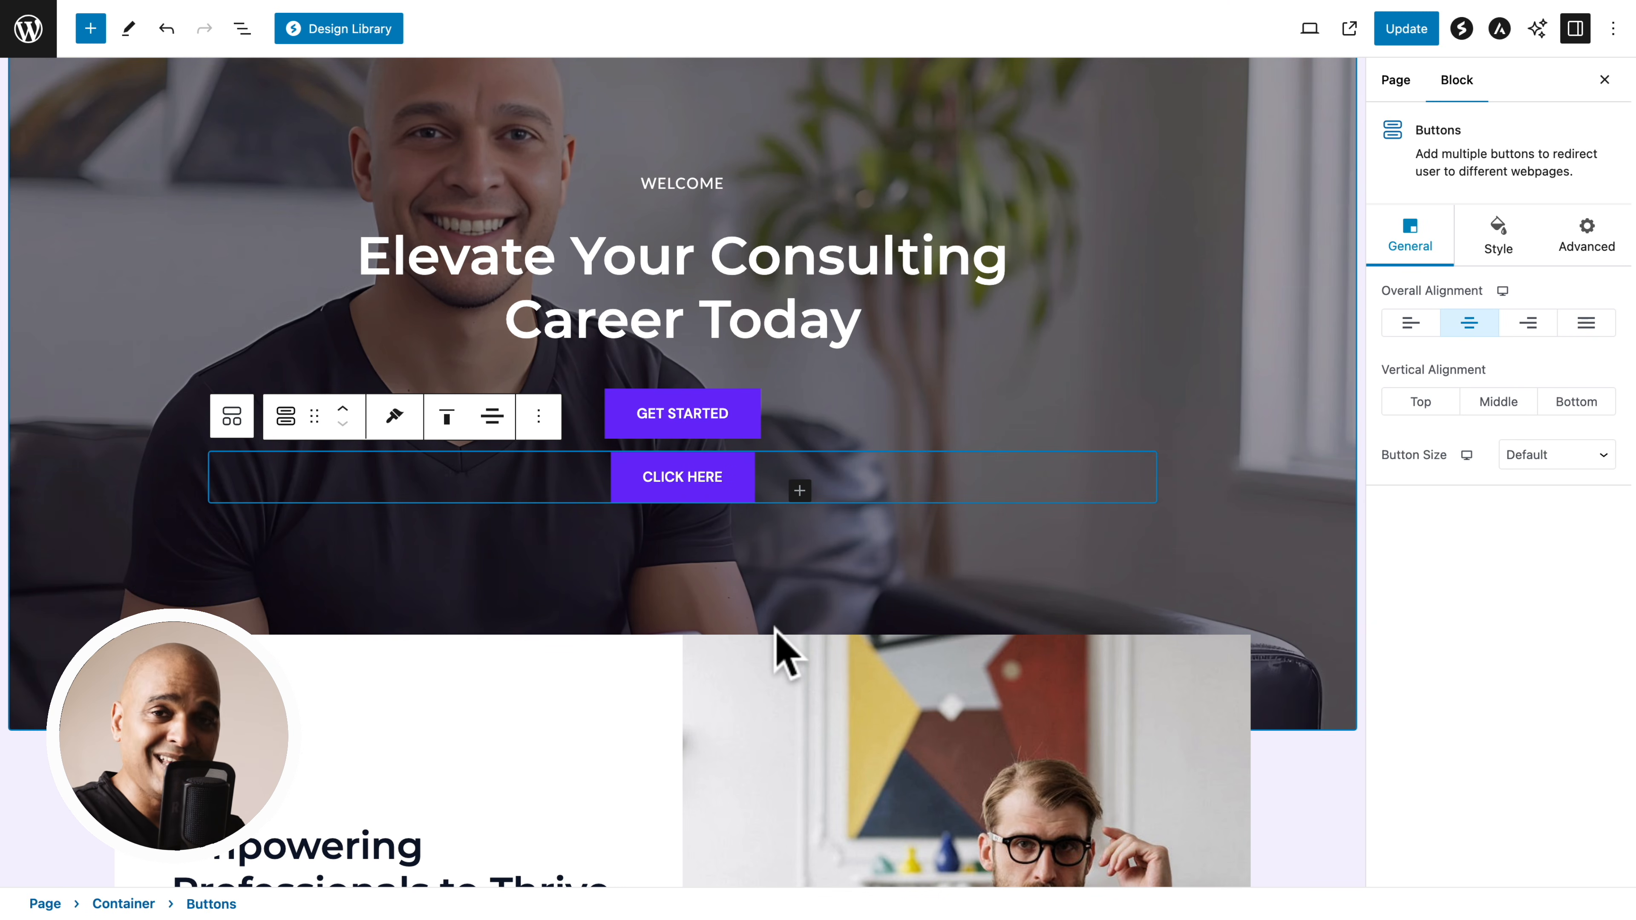
click(540, 414)
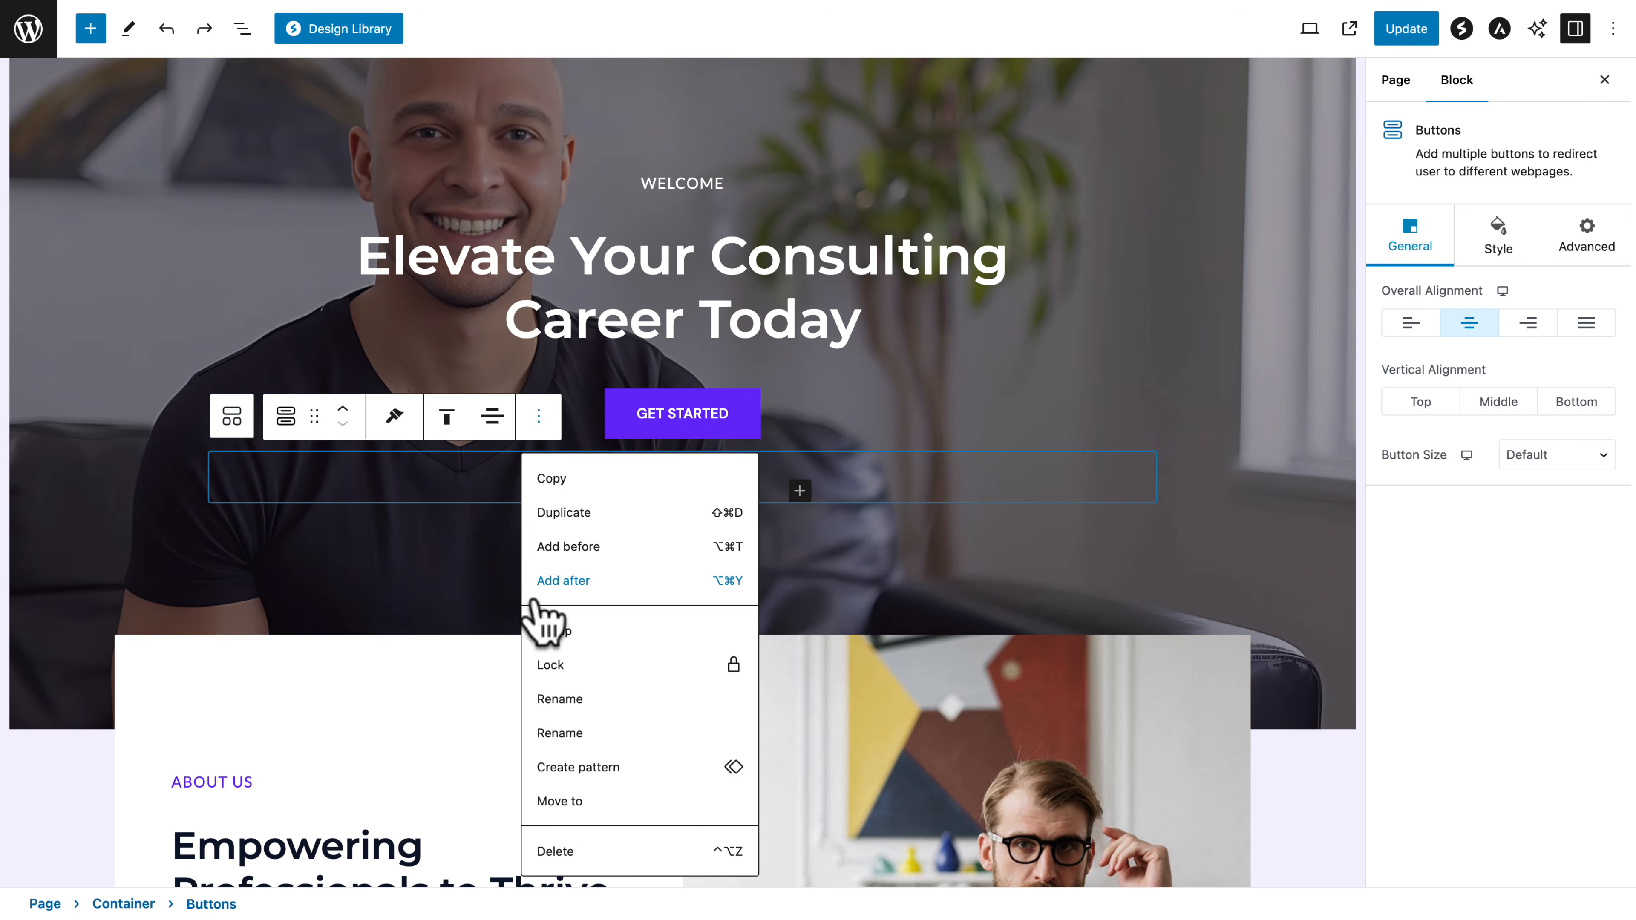
click(551, 846)
Replace the About Us section's image with img-jaycy-01 from the media library
scroll(551, 846, down, 5)
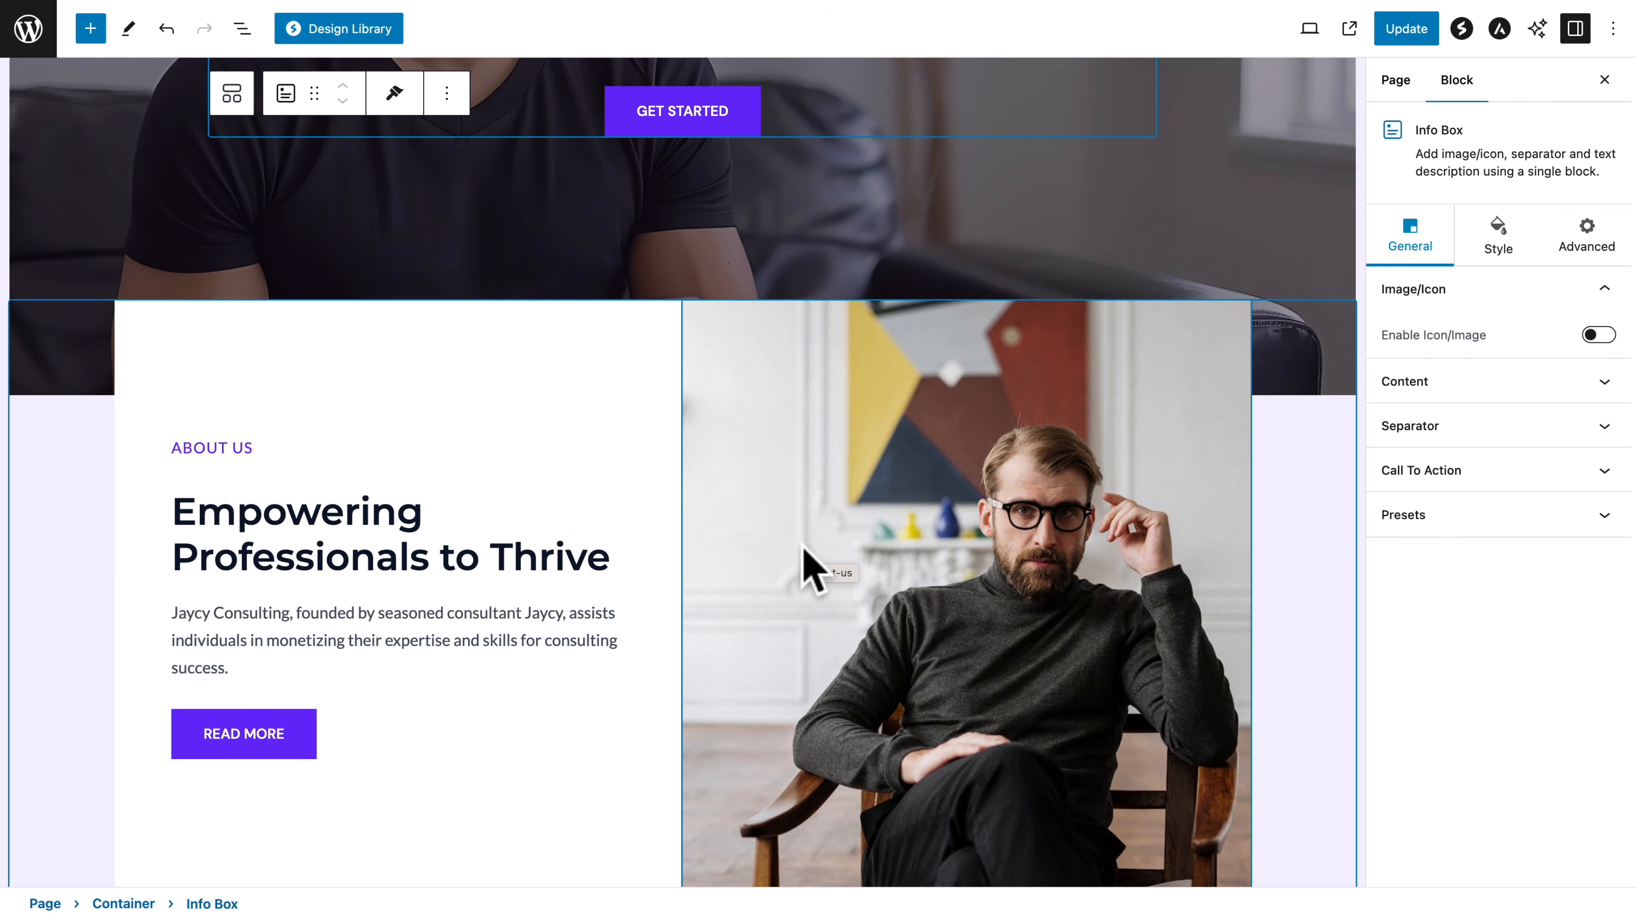
click(883, 543)
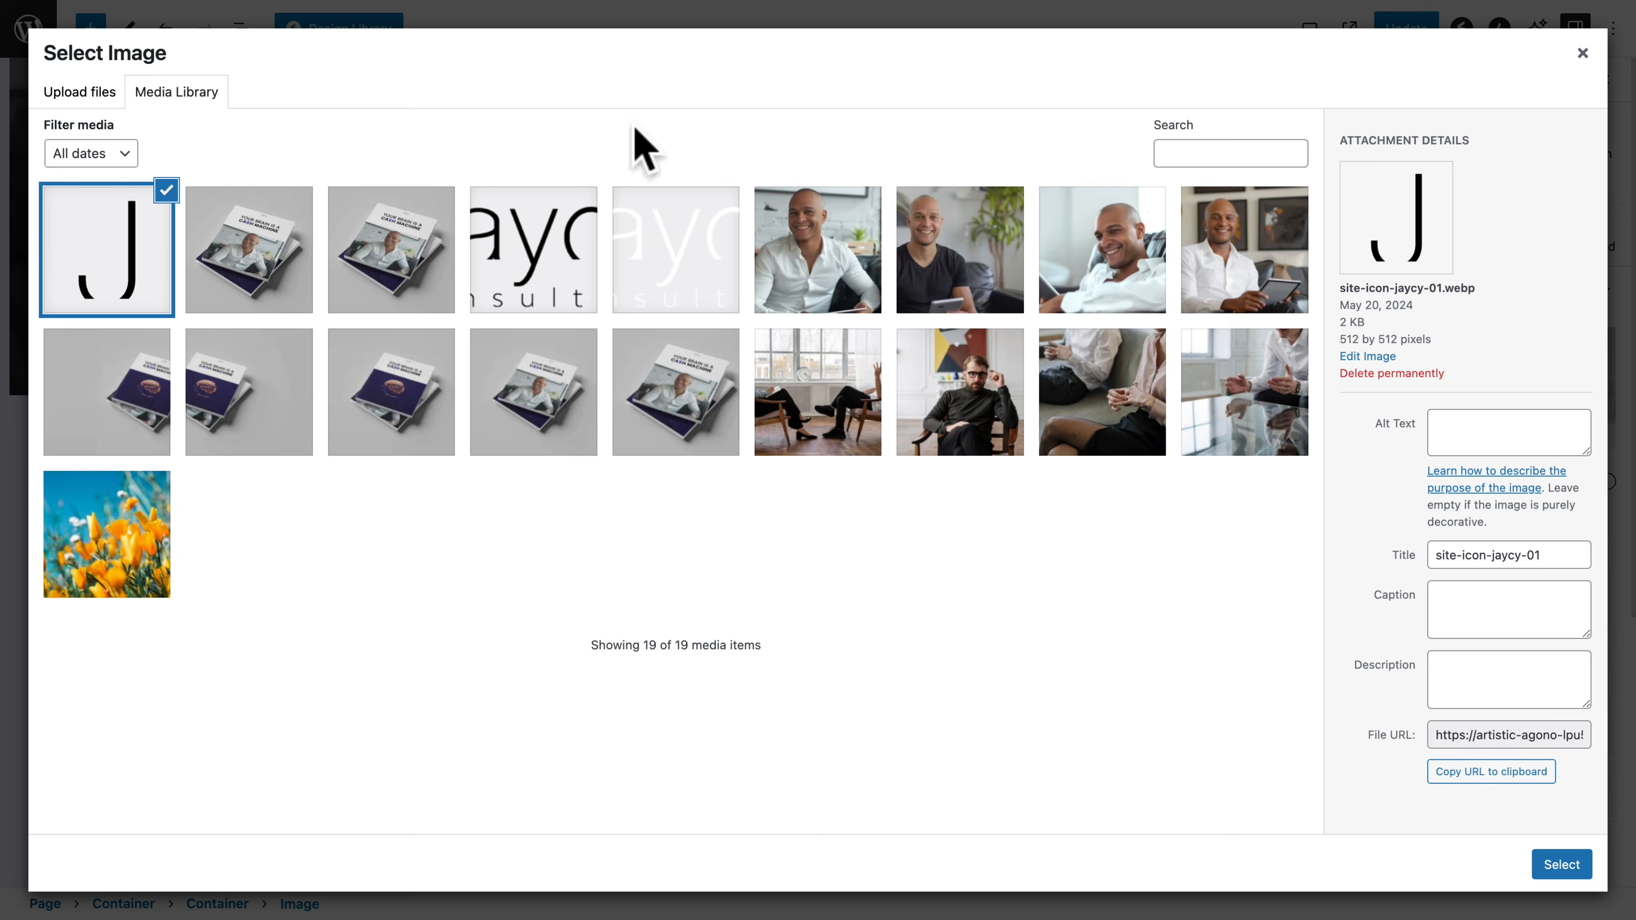
click(1238, 284)
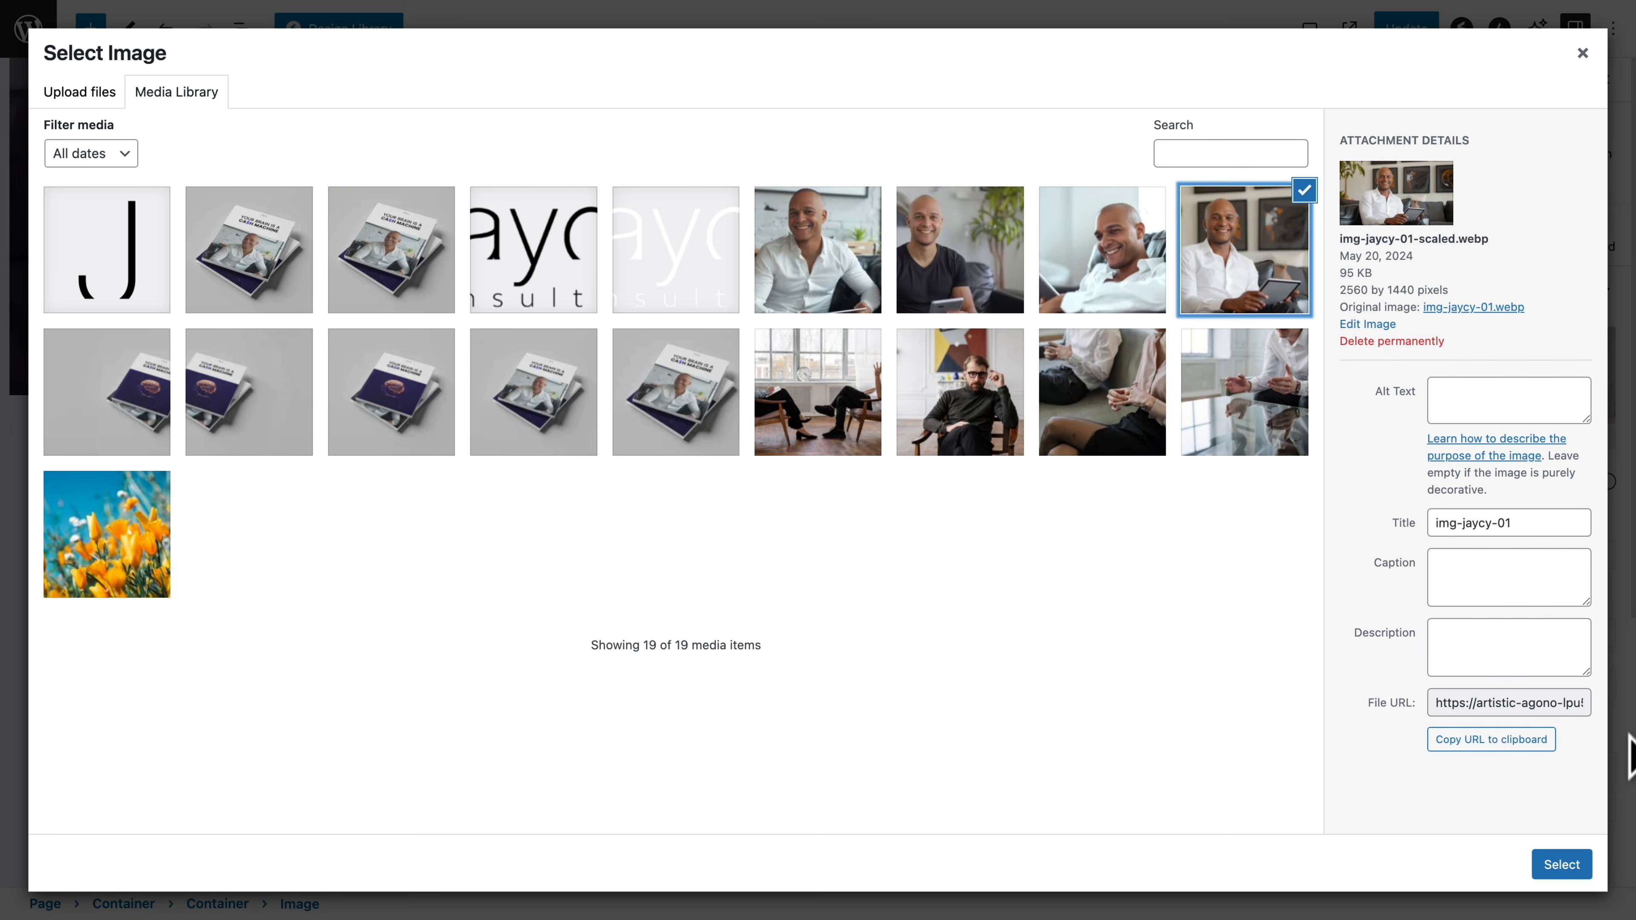
click(1564, 865)
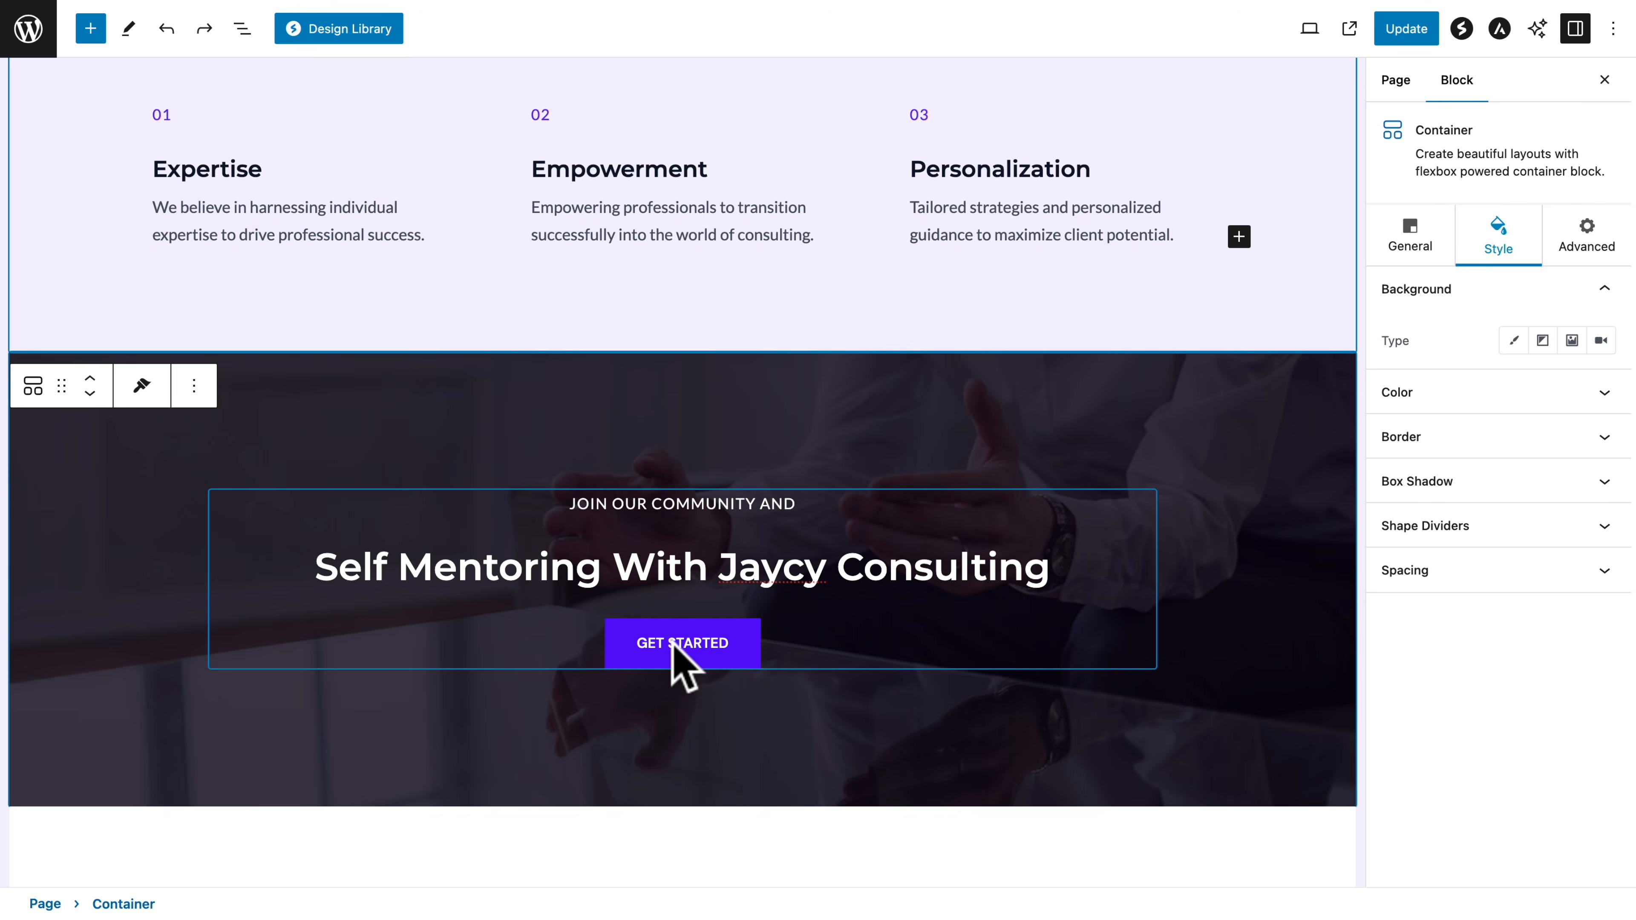
Change the "Self Mentoring With Jaycy Consulting" section's button text to "BUY NOW" and link it to the ebook's instant checkout page
double_click(670, 643)
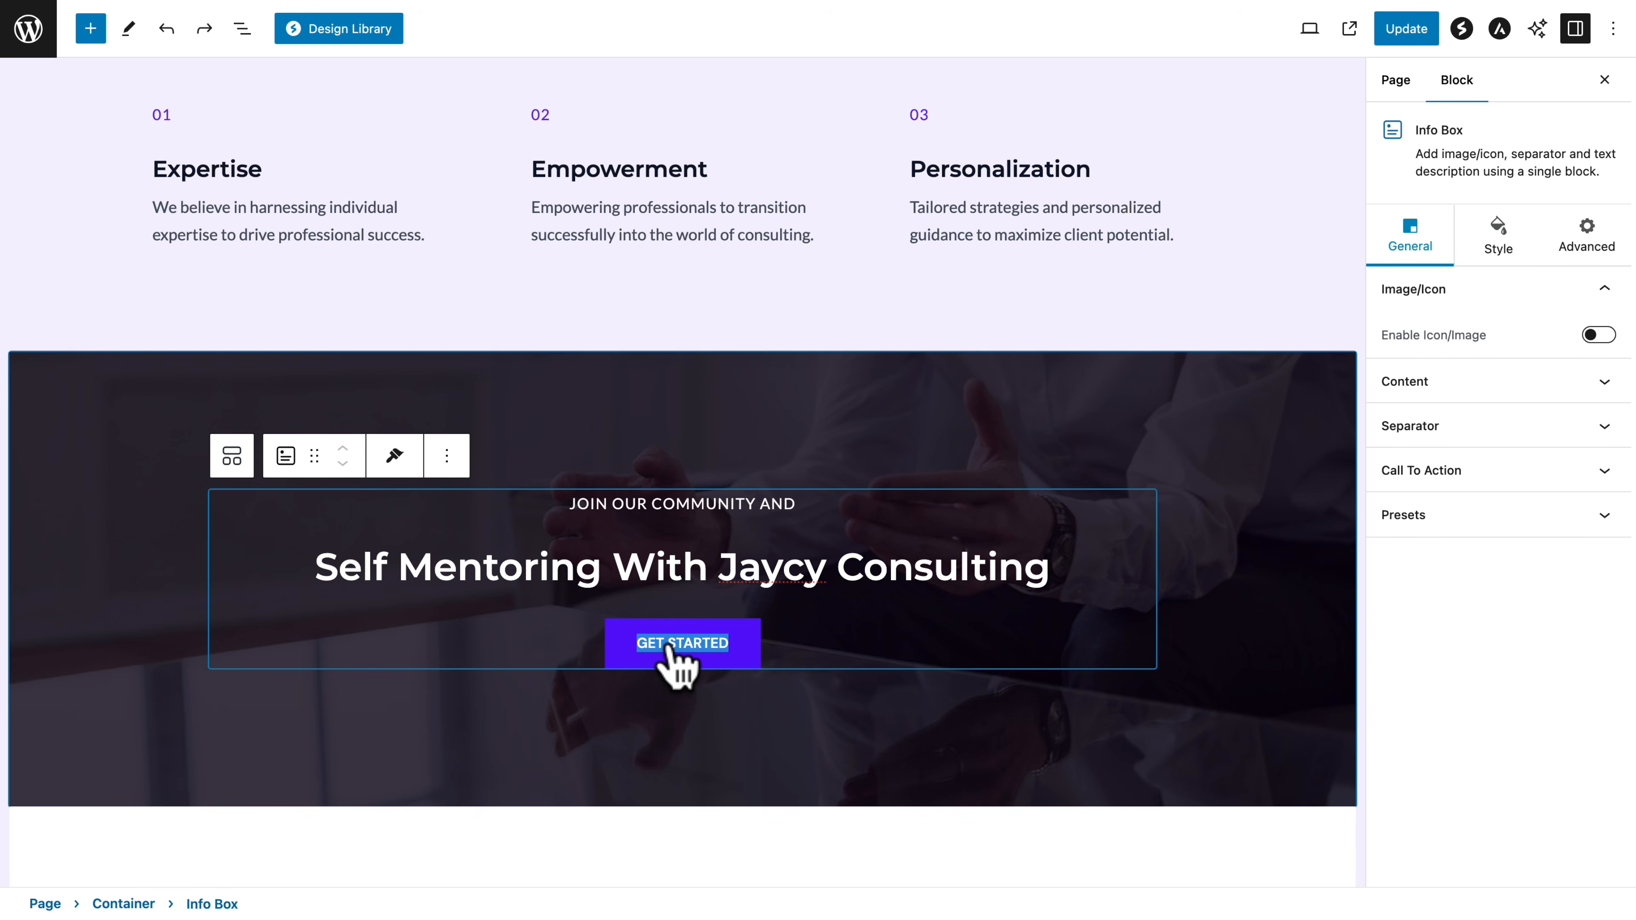
text(BUY NOW)
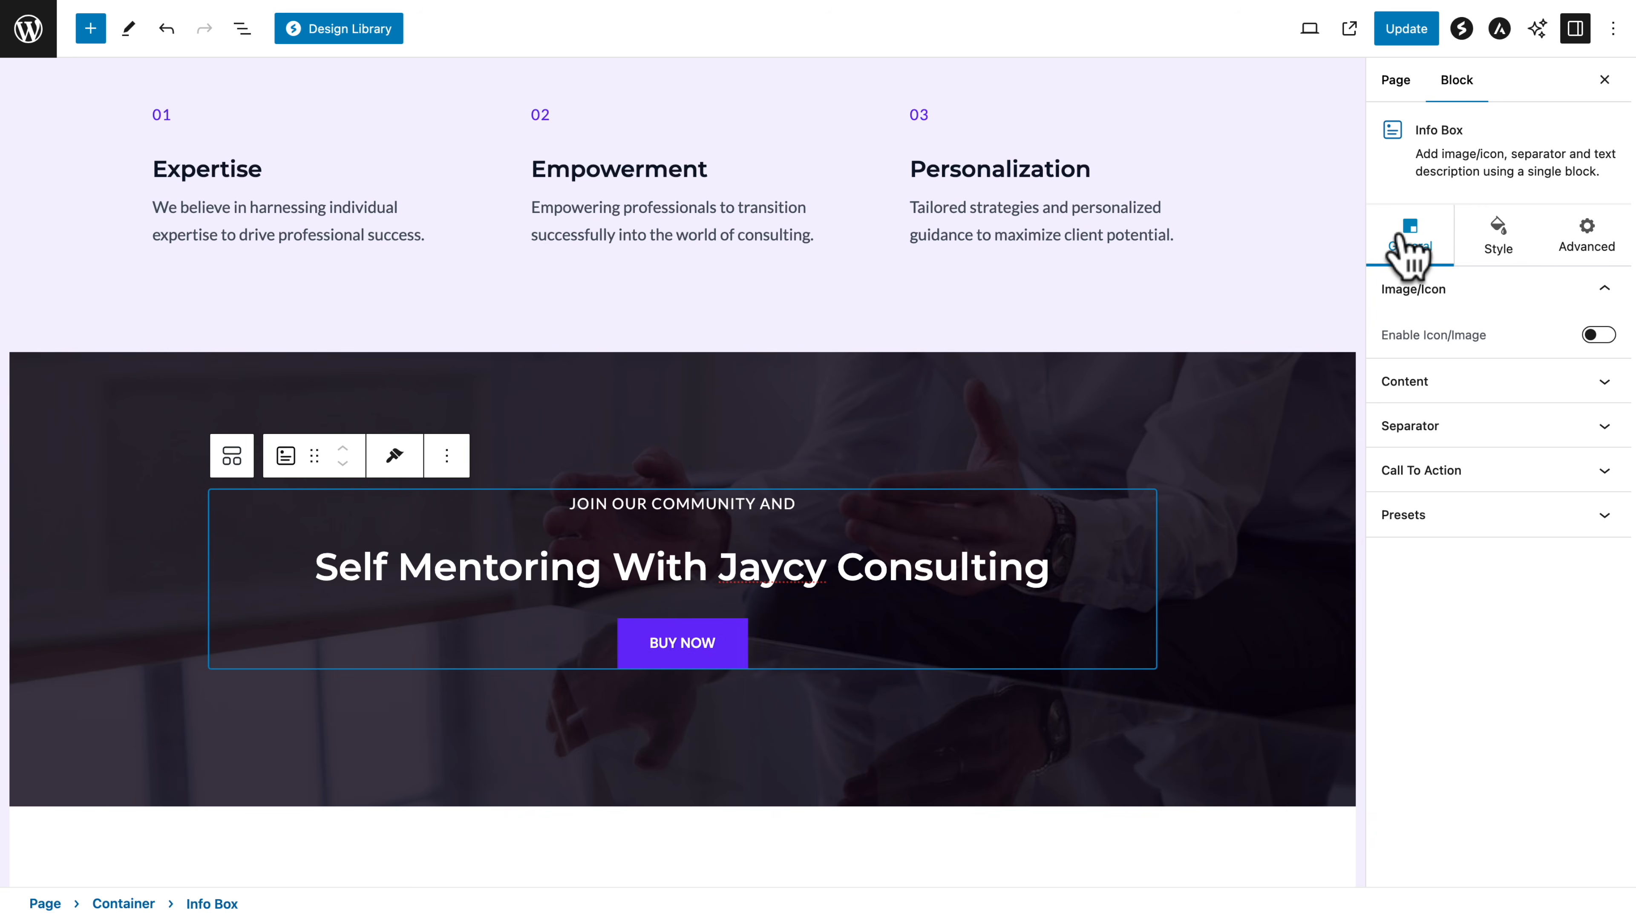
click(1411, 469)
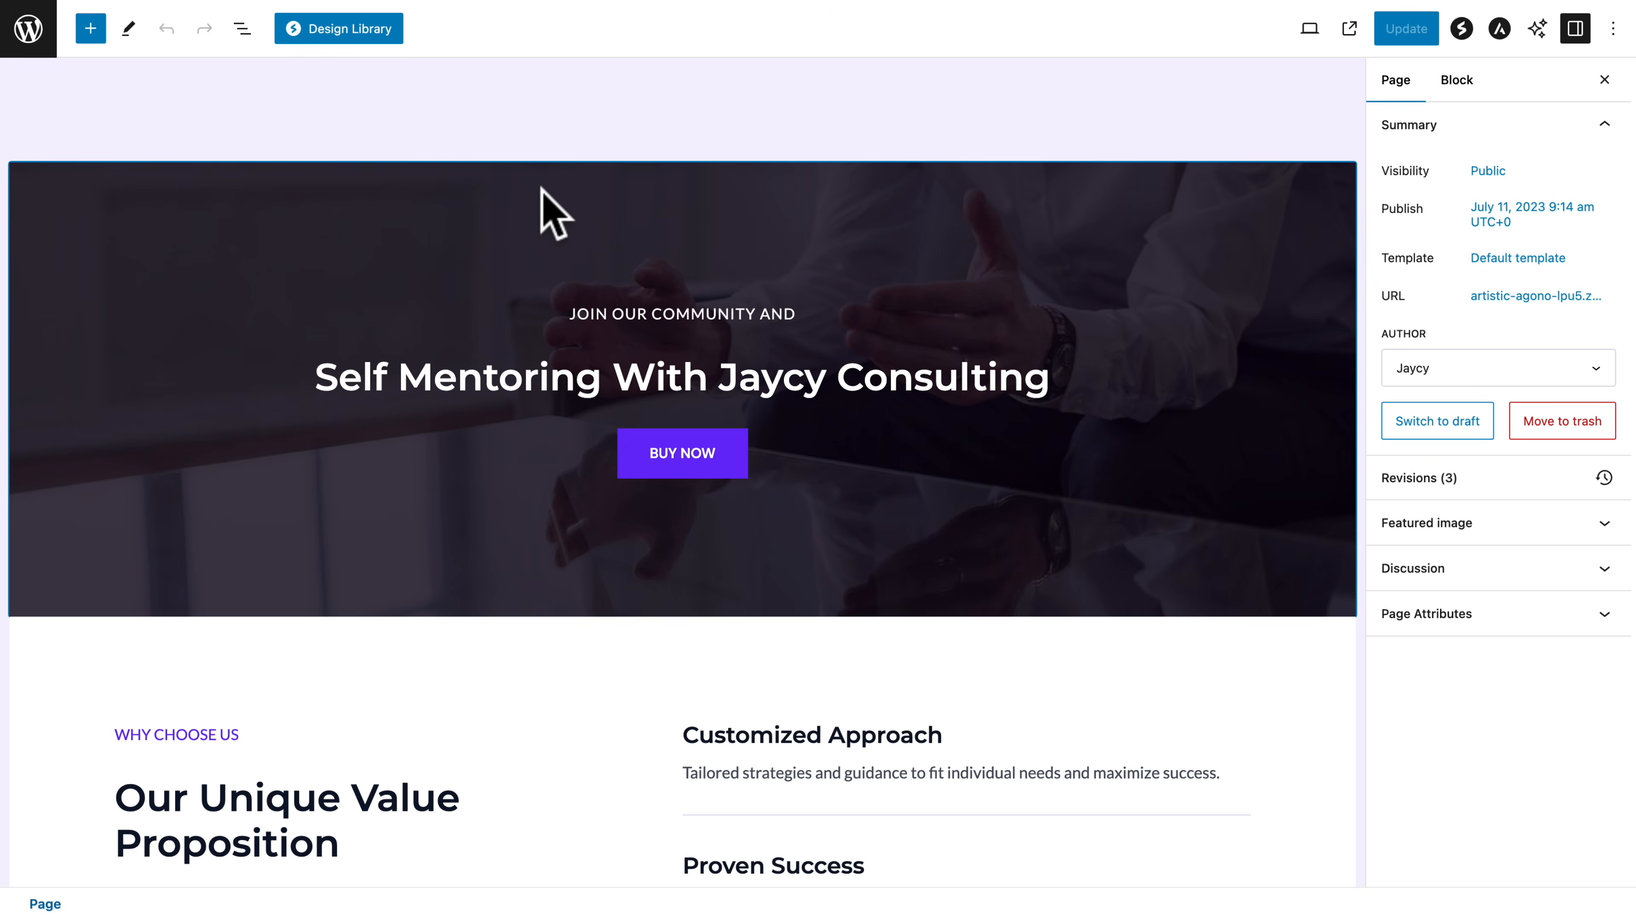
Set the "Self Mentoring With Jaycy Consulting" container's minimum height to 70 VH
click(539, 193)
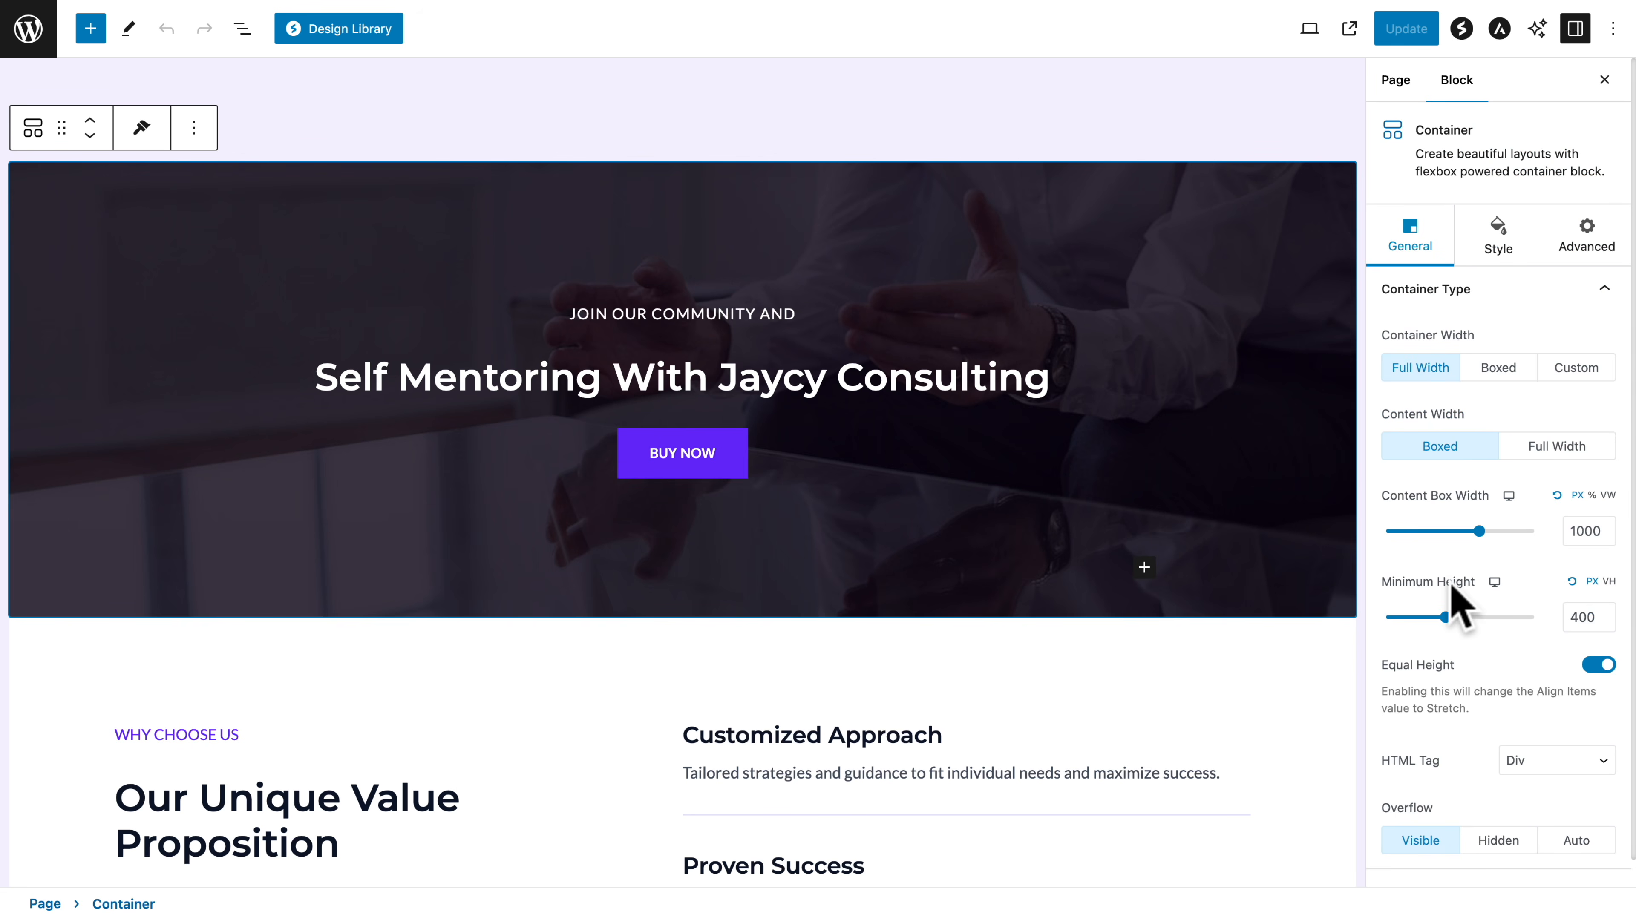
click(1608, 581)
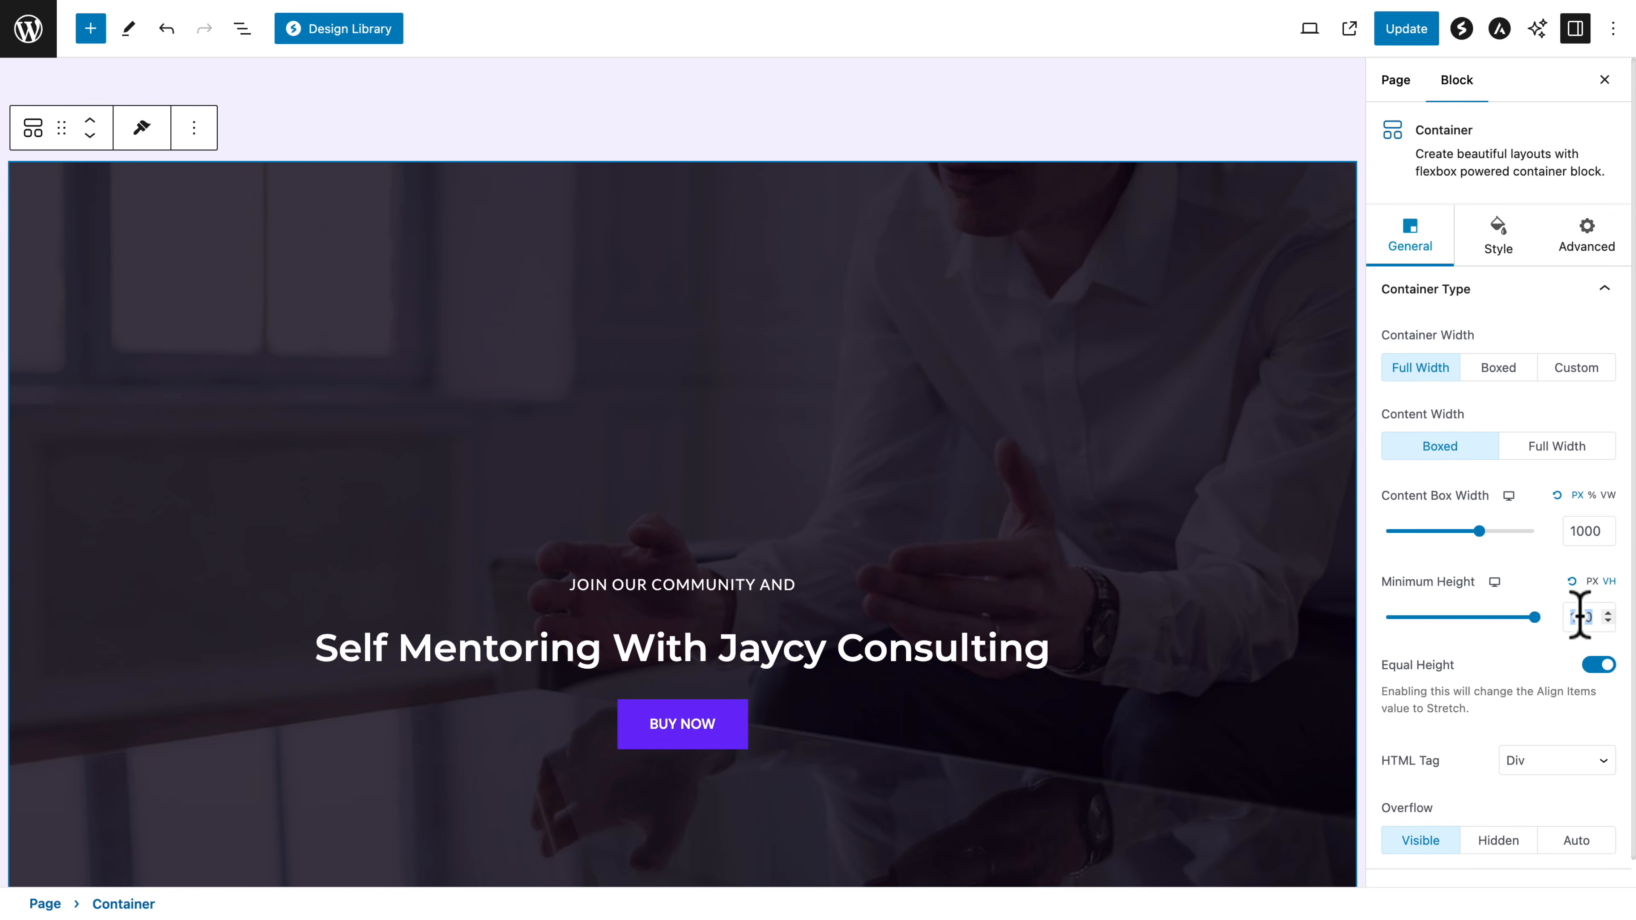
text(70)
Replace the "Self Mentoring With Jaycy Consulting" container's background with the book image img-08
click(1497, 239)
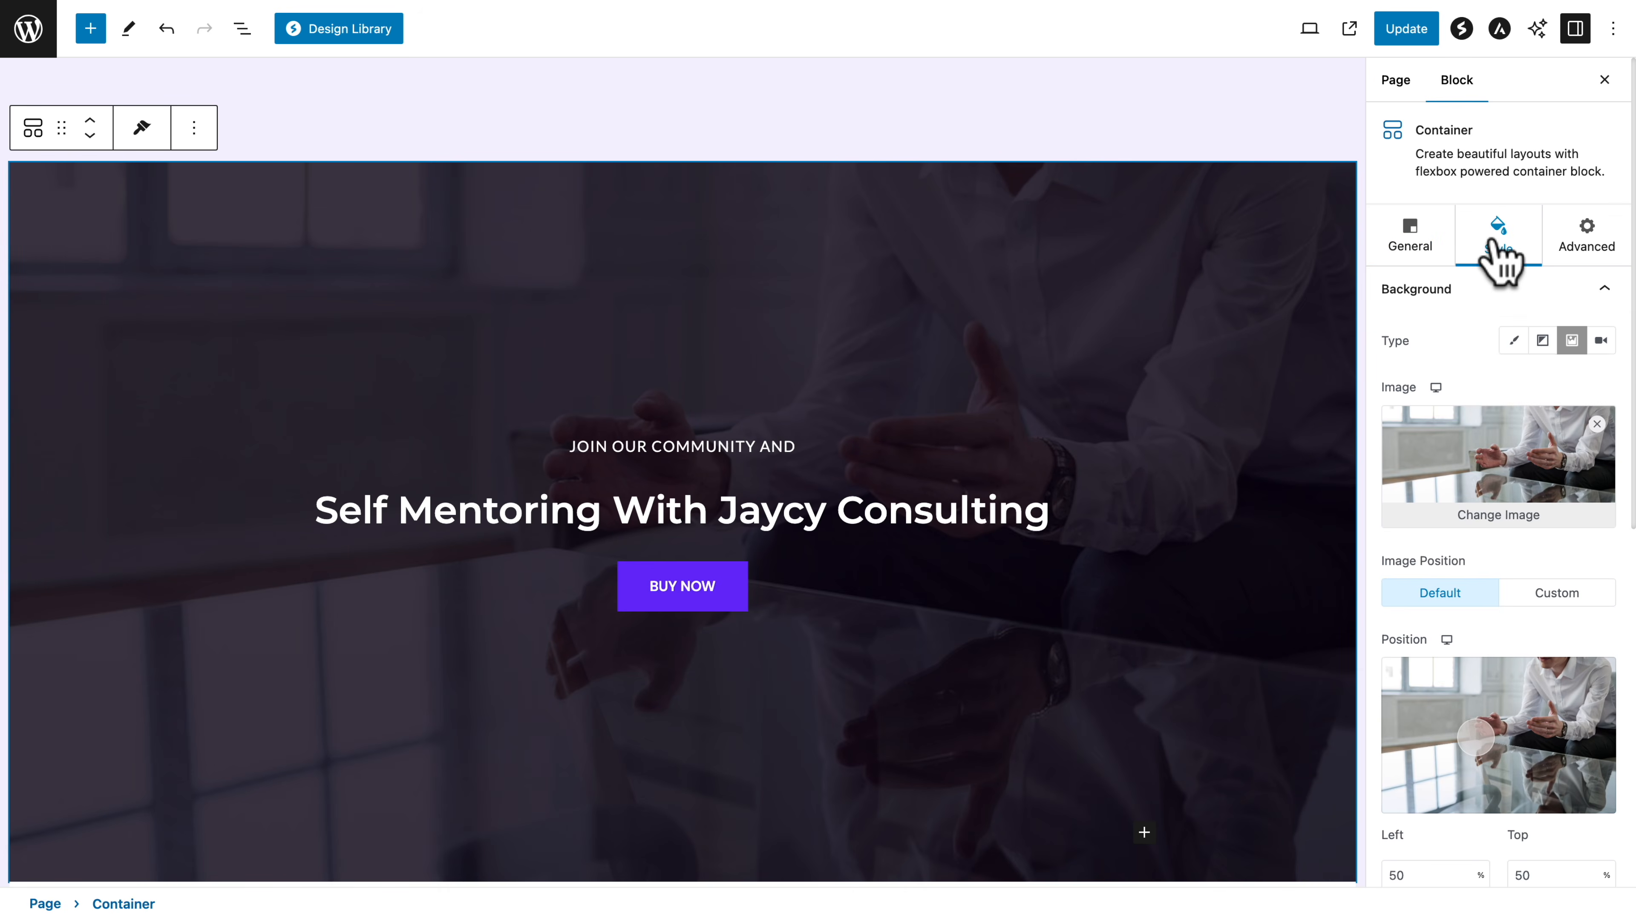
click(1492, 519)
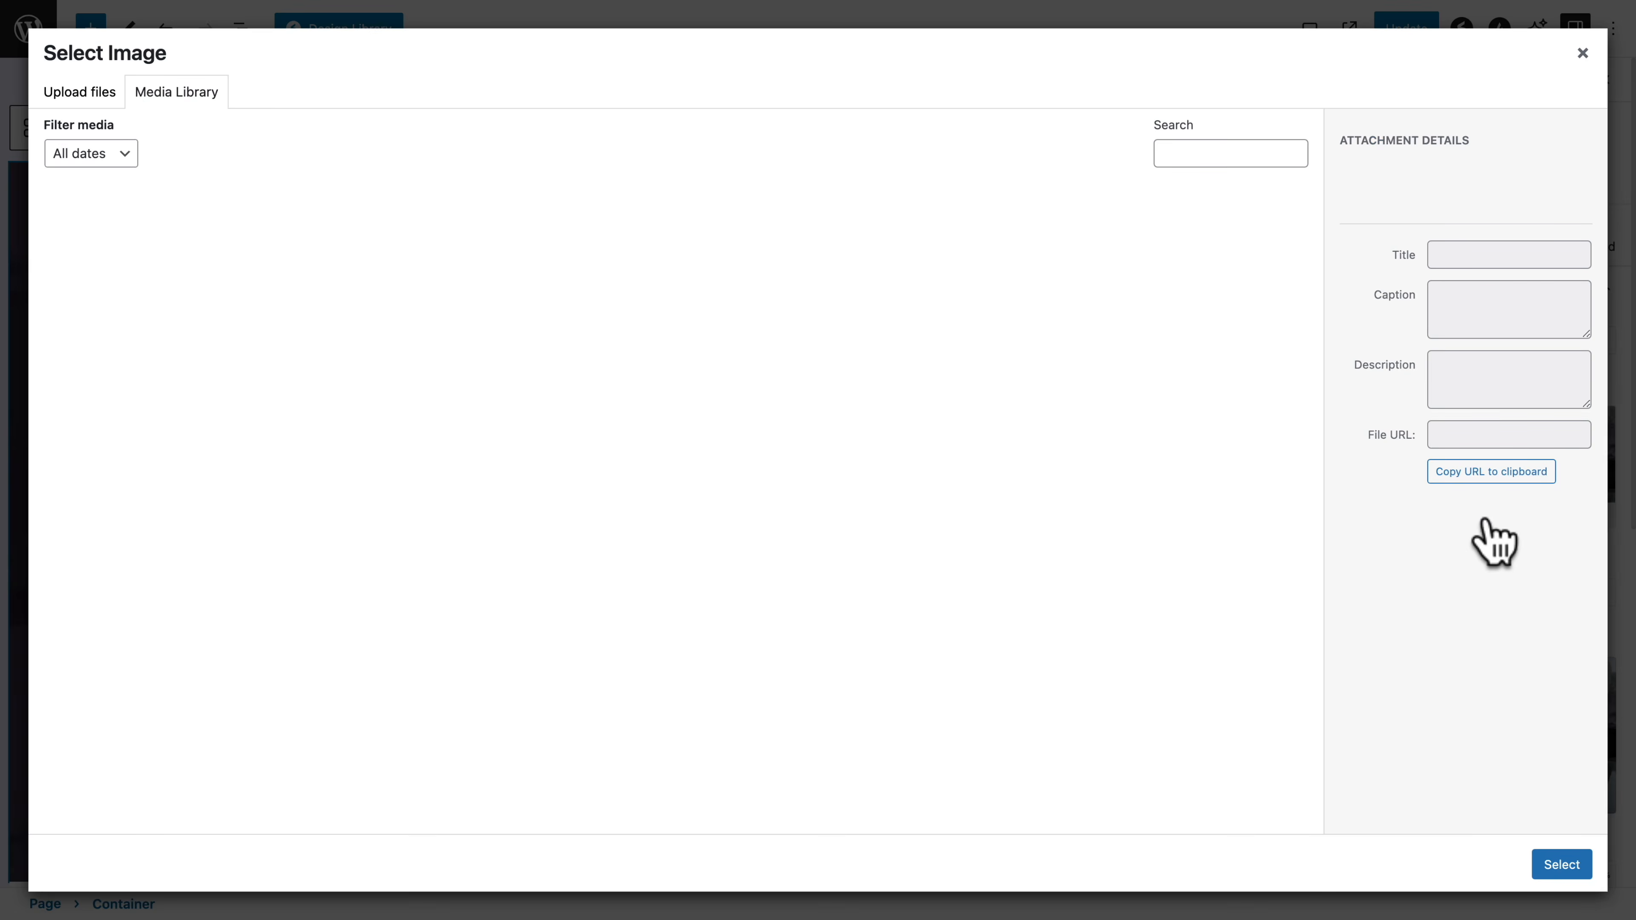
click(416, 412)
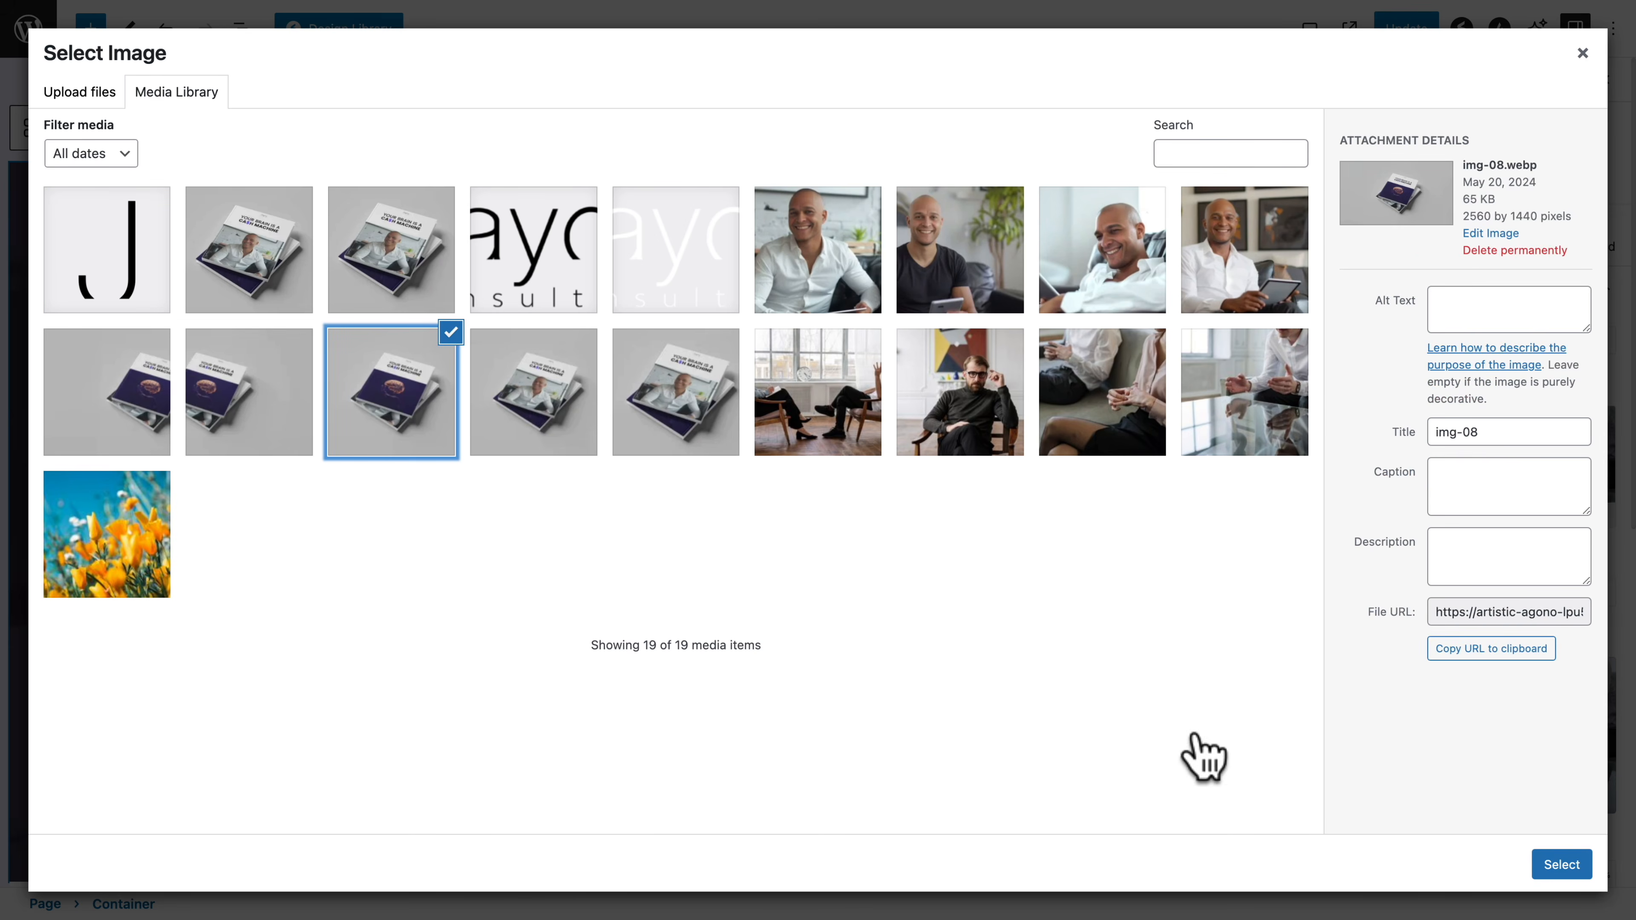
click(1562, 864)
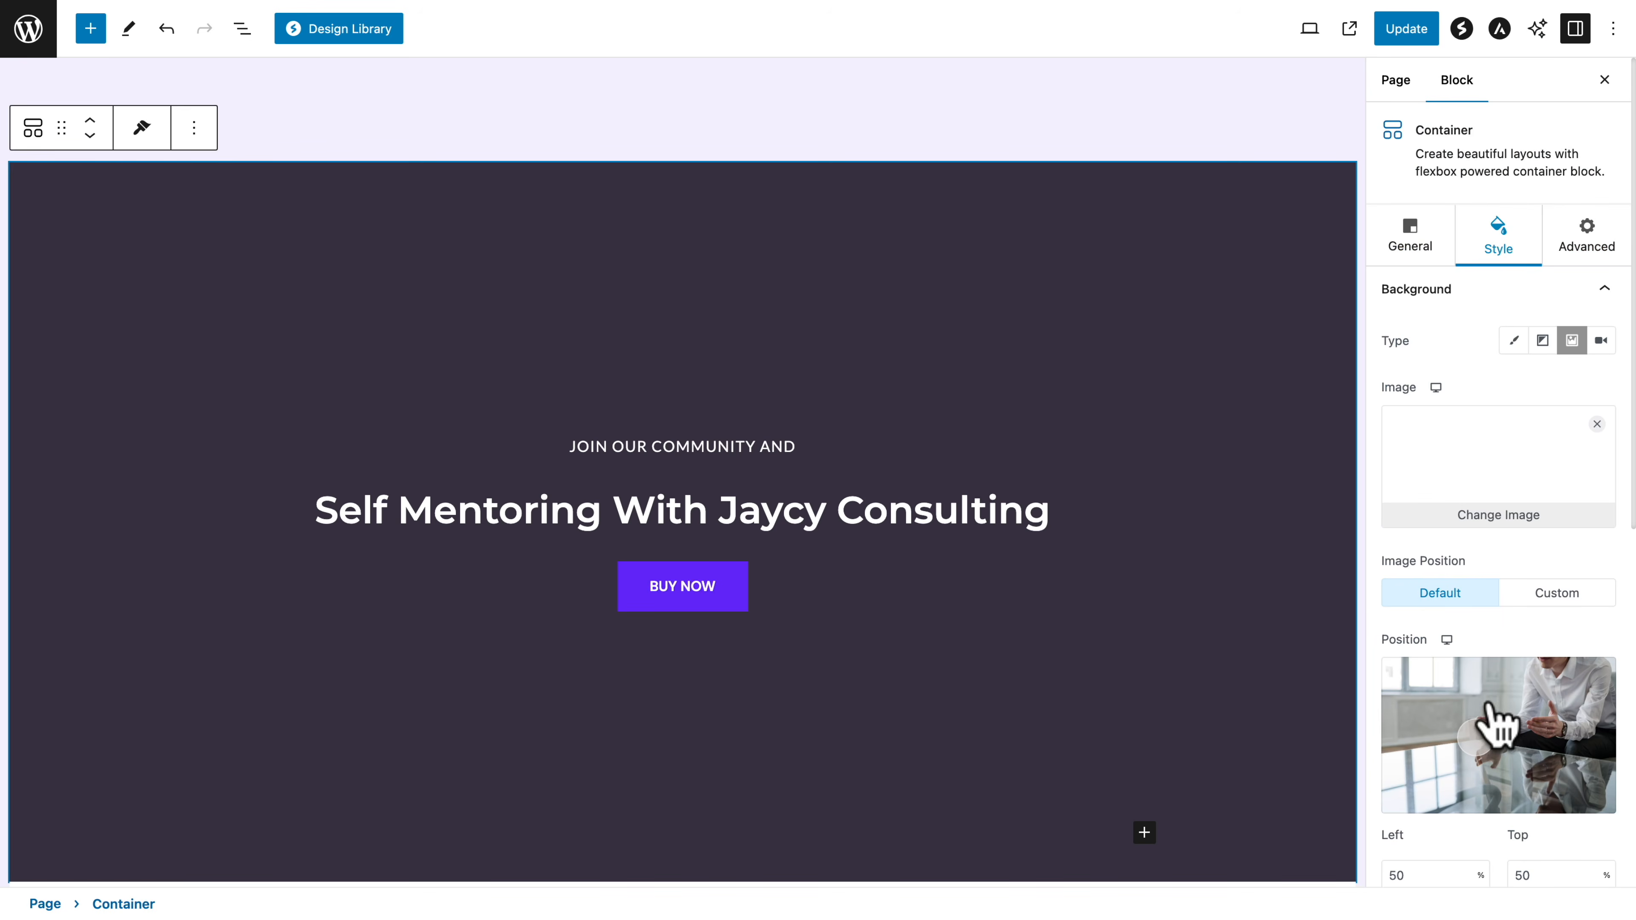
Set the book background's overlay opacity to 0.5 and update the Home page
scroll(1494, 721, down, 10)
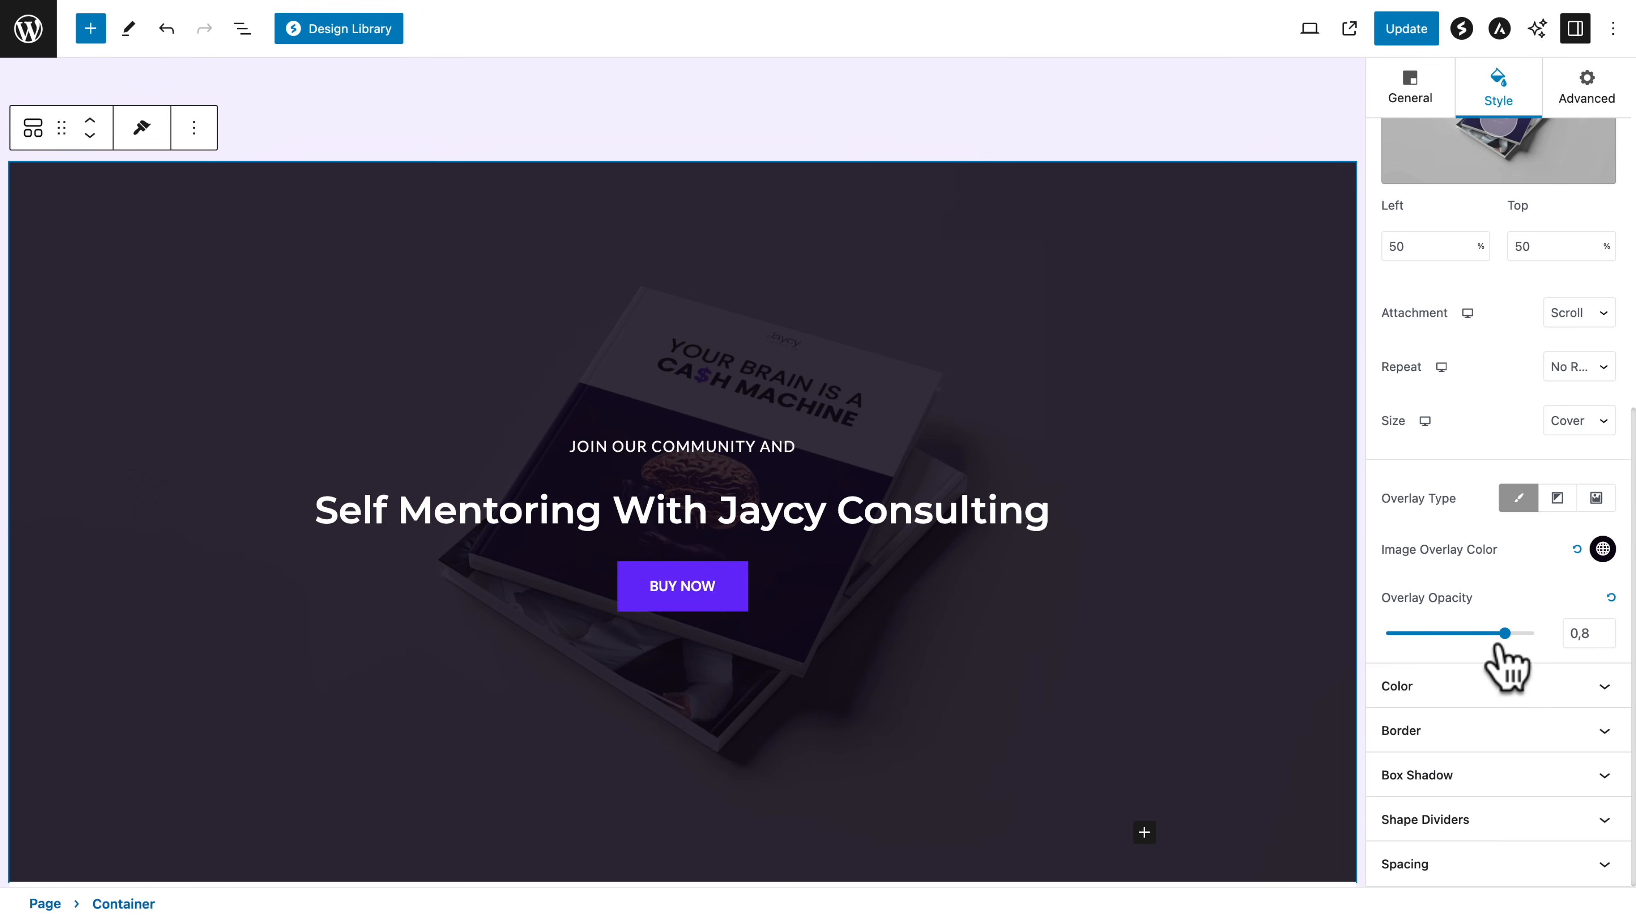
drag(1505, 633, 1461, 634)
click(1405, 29)
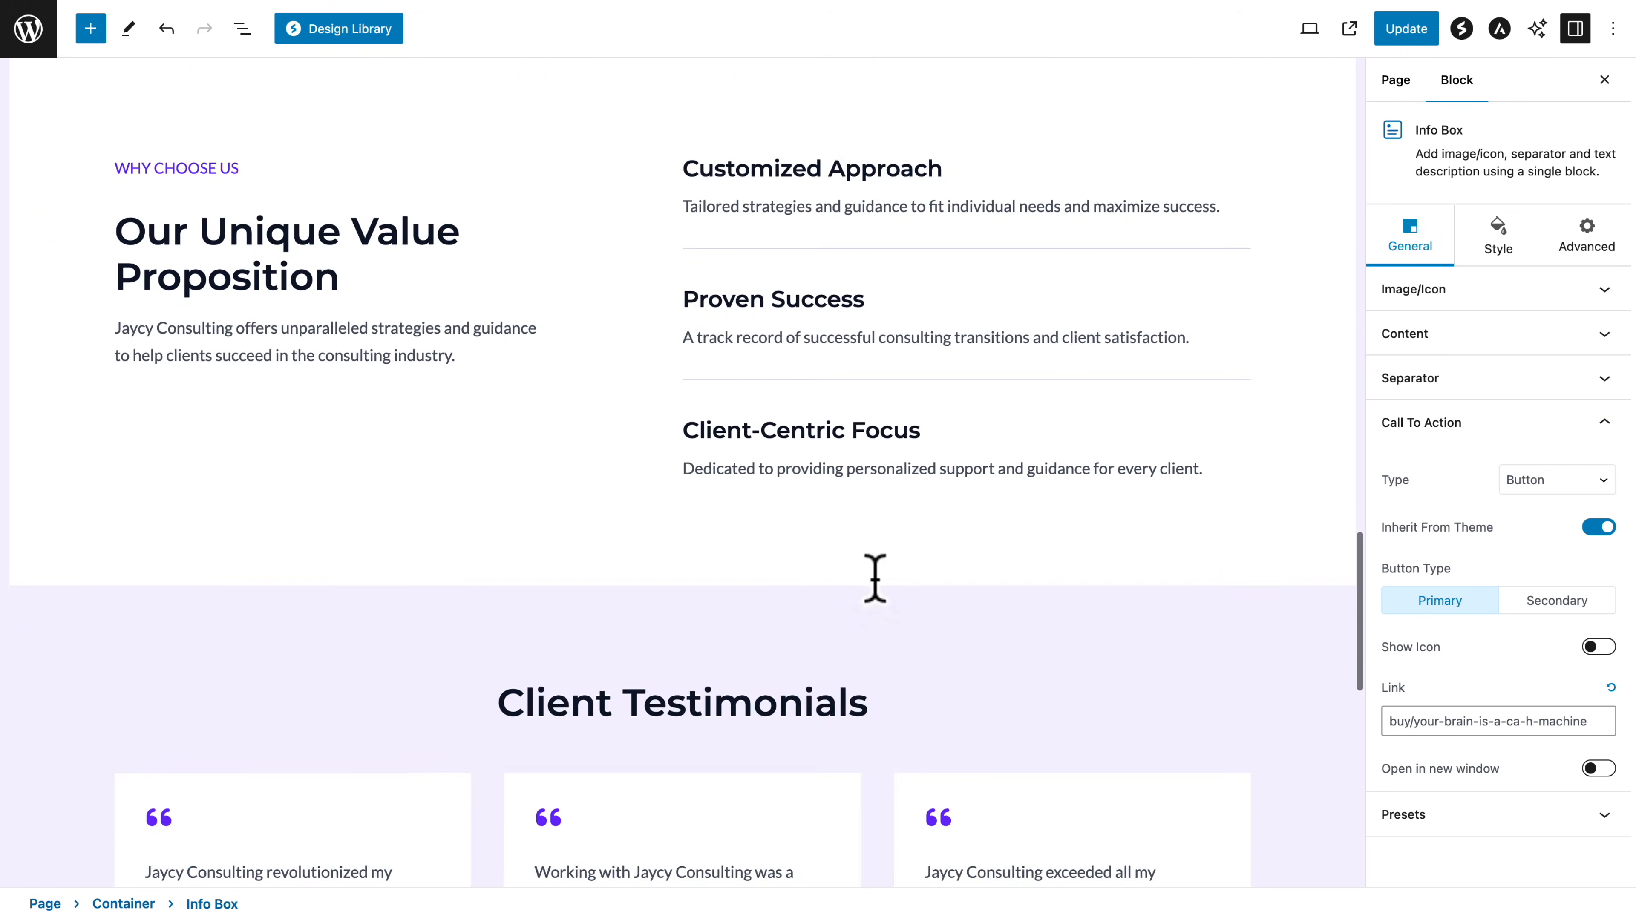
Update the Home page and open the original Footer CTA pattern for editing
scroll(874, 586, down, 8)
click(663, 332)
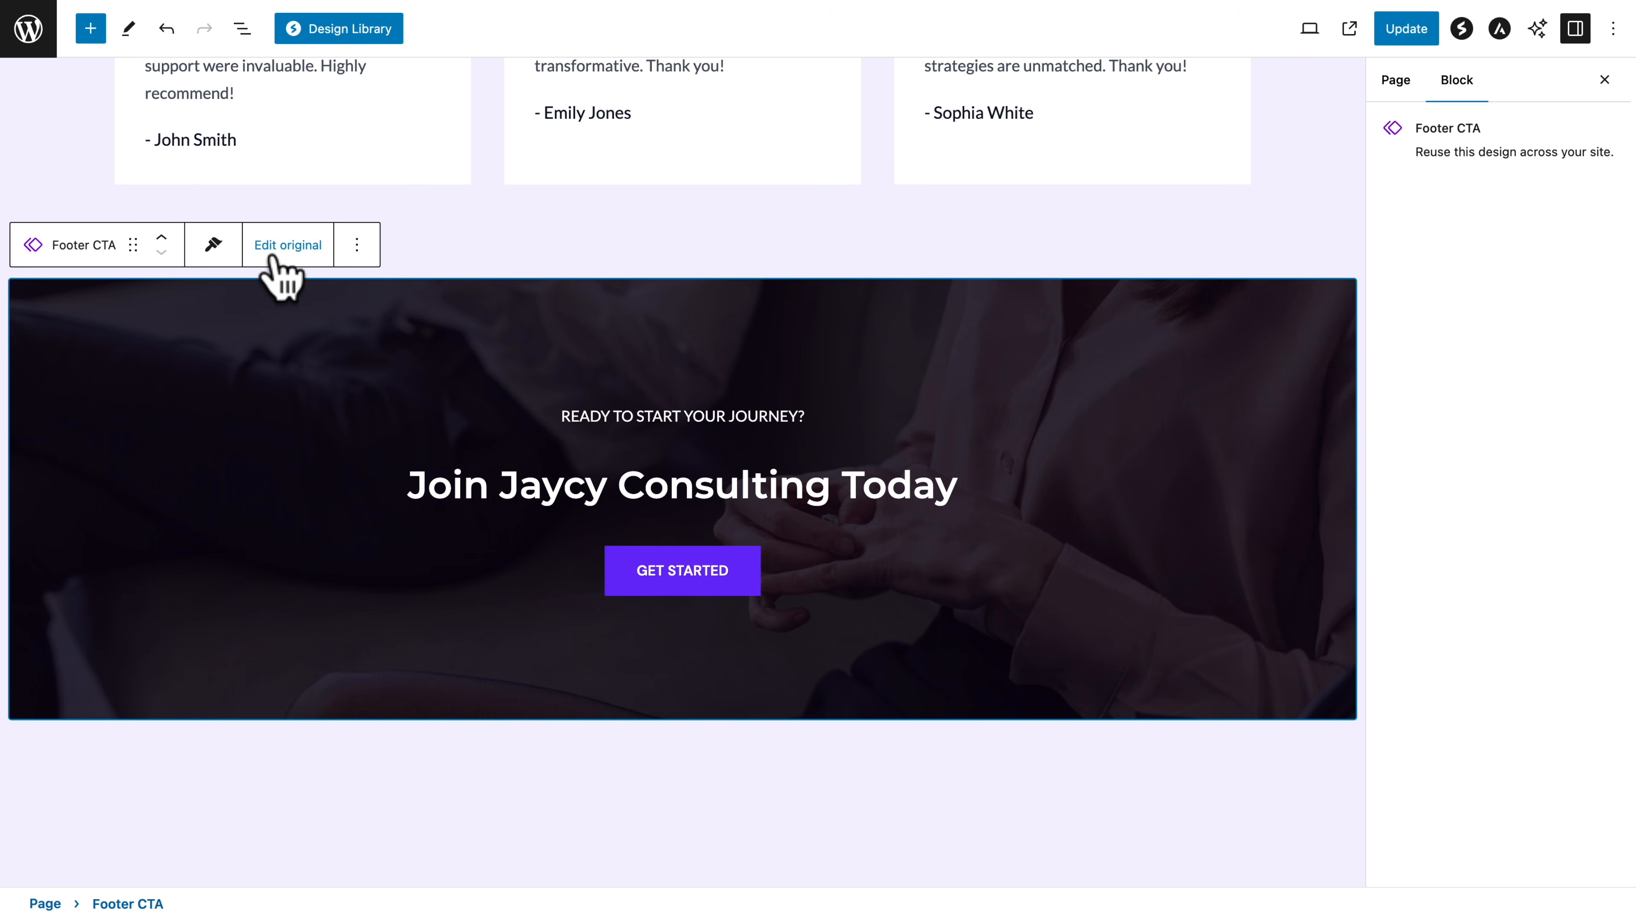
click(1414, 29)
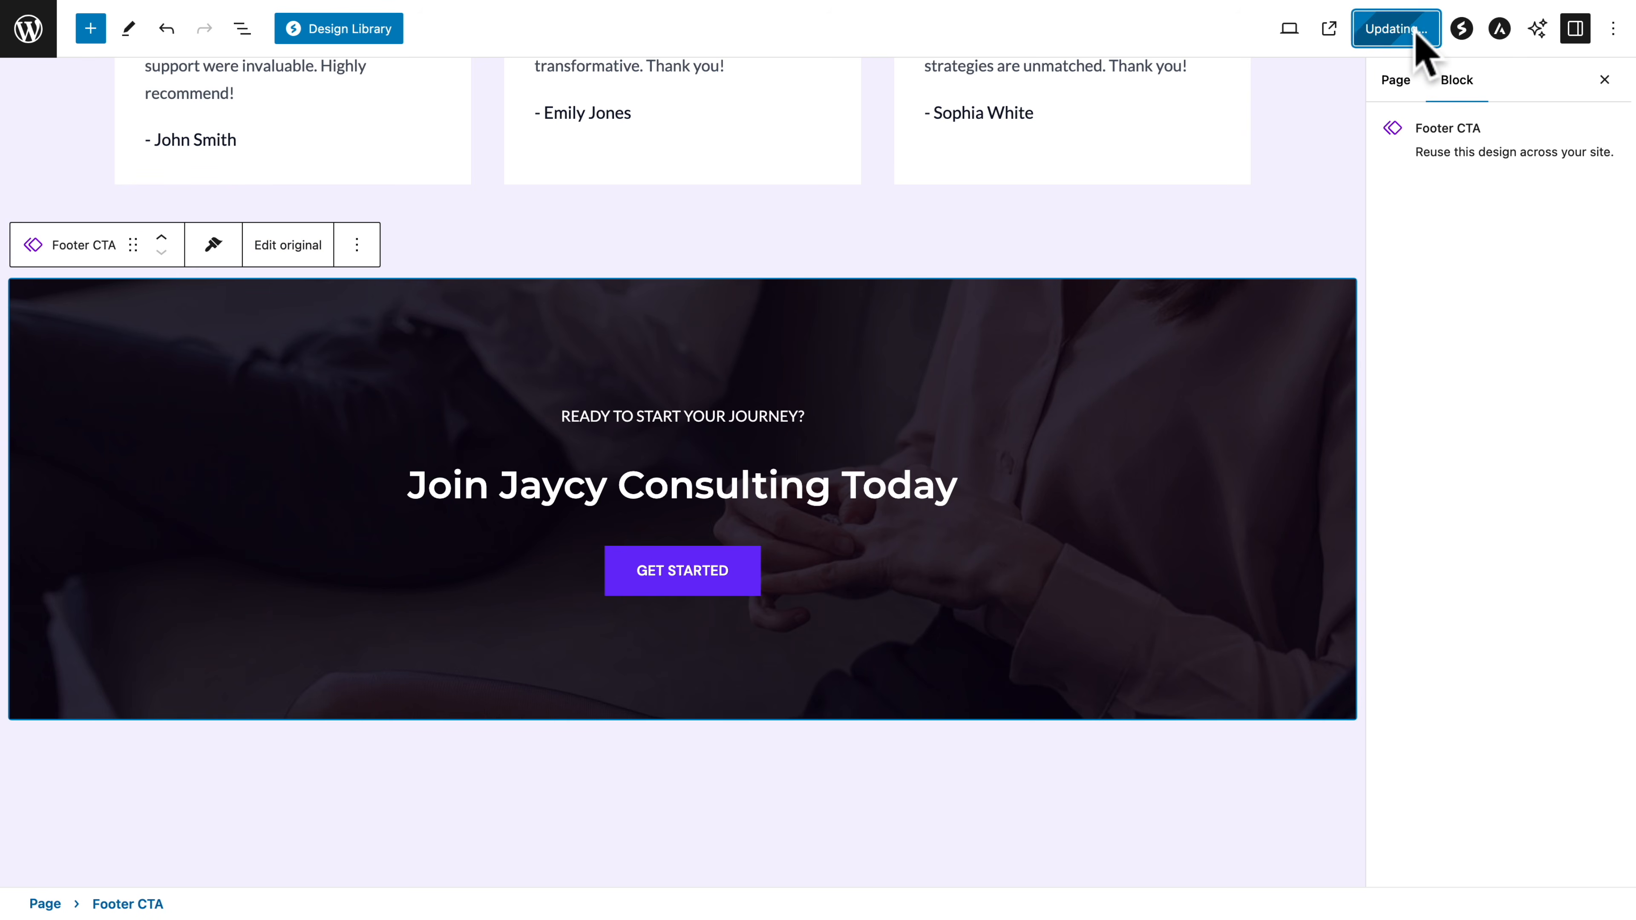
click(288, 246)
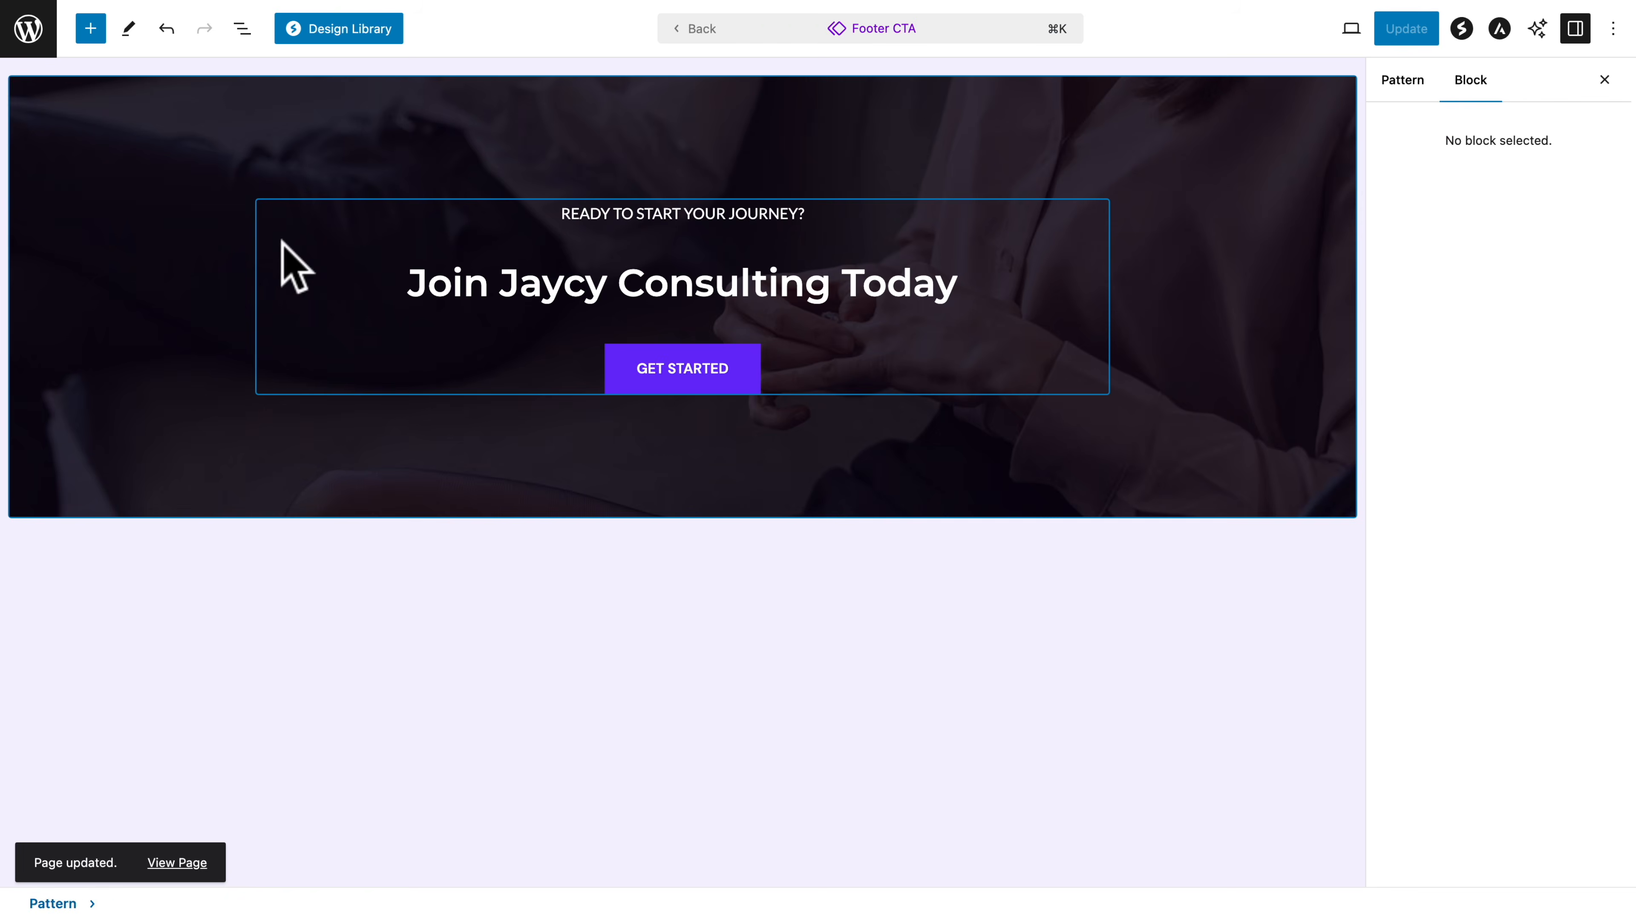
Set the minimum height of the Footer CTA pattern's container to 70 VH
click(64, 110)
click(242, 28)
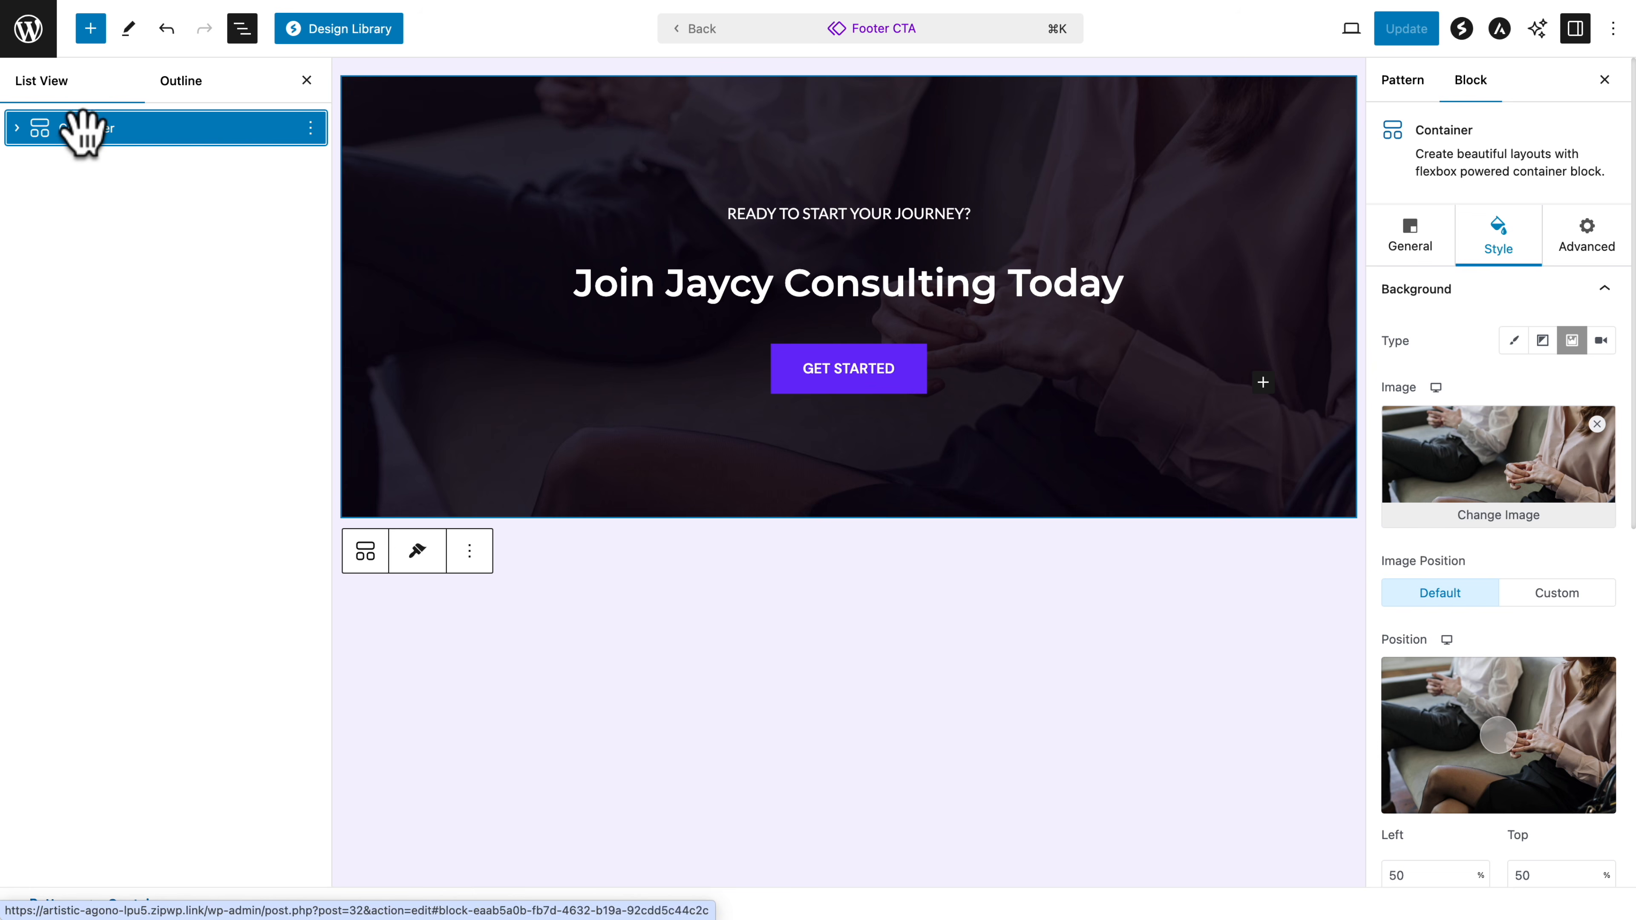
click(1410, 238)
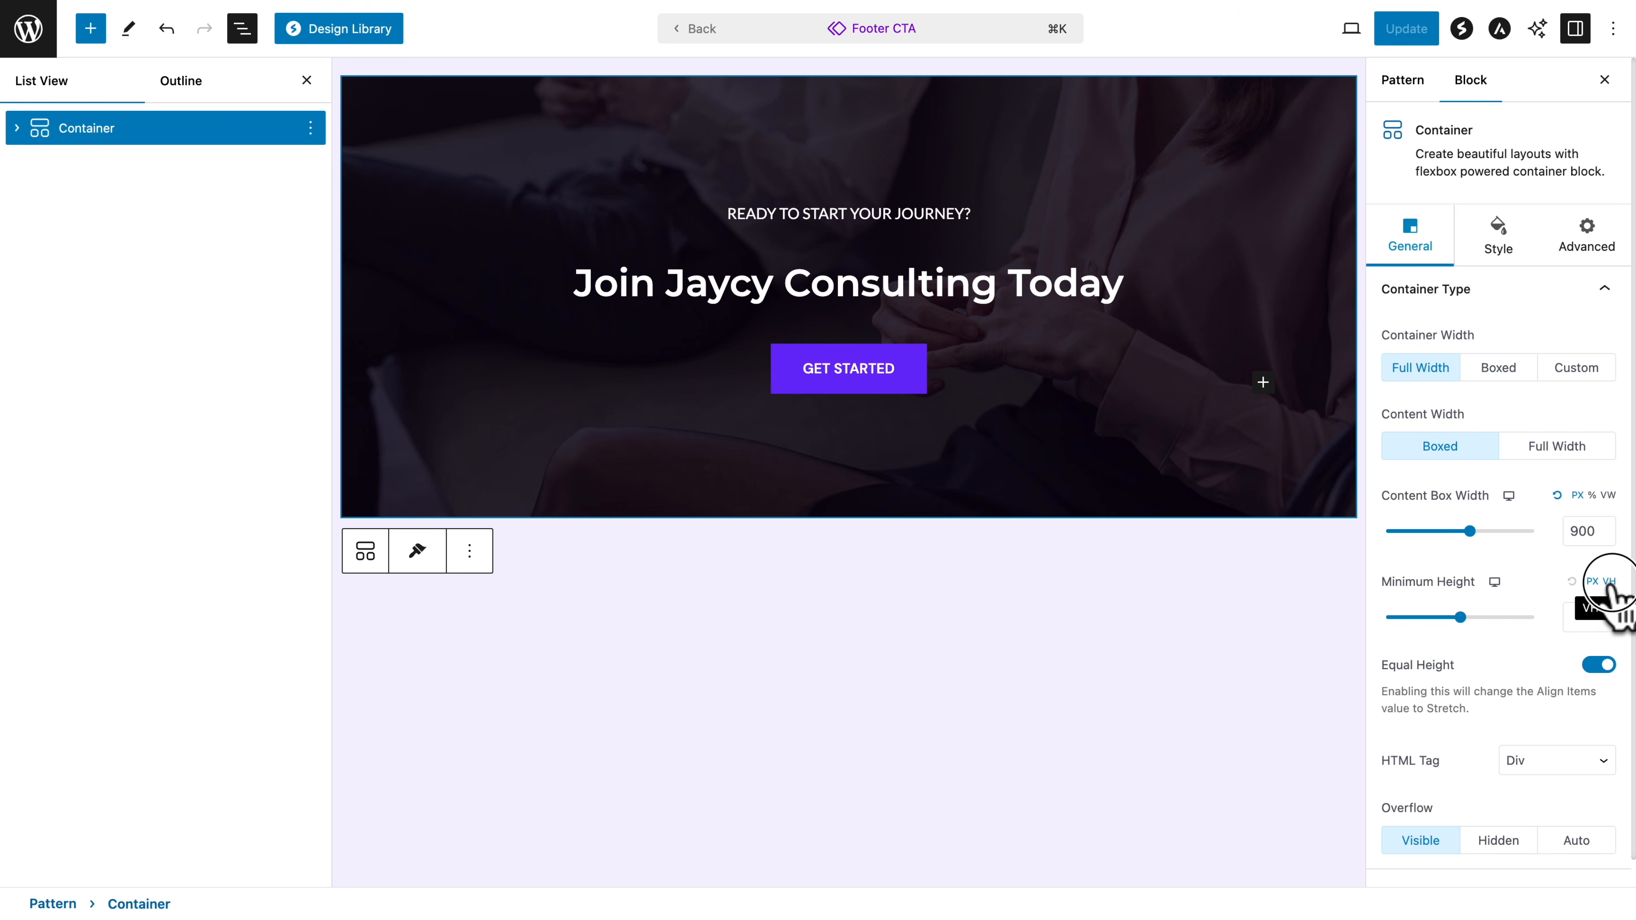
text(700)
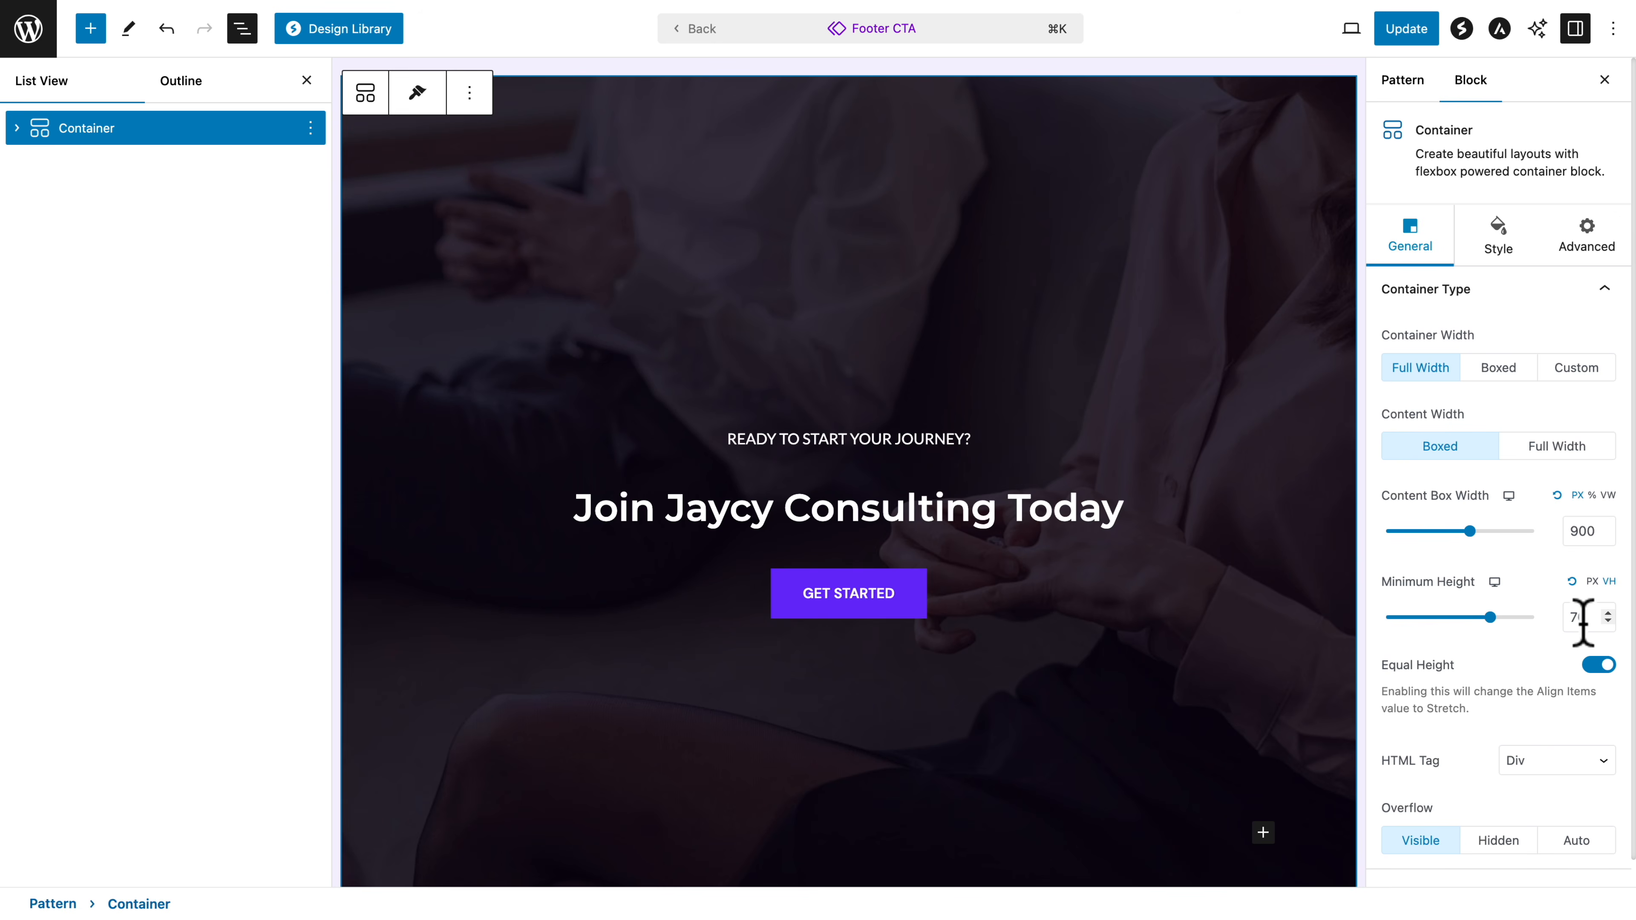
Replace the Footer CTA container's background image with img-jaycy-02 from the media library
click(1492, 251)
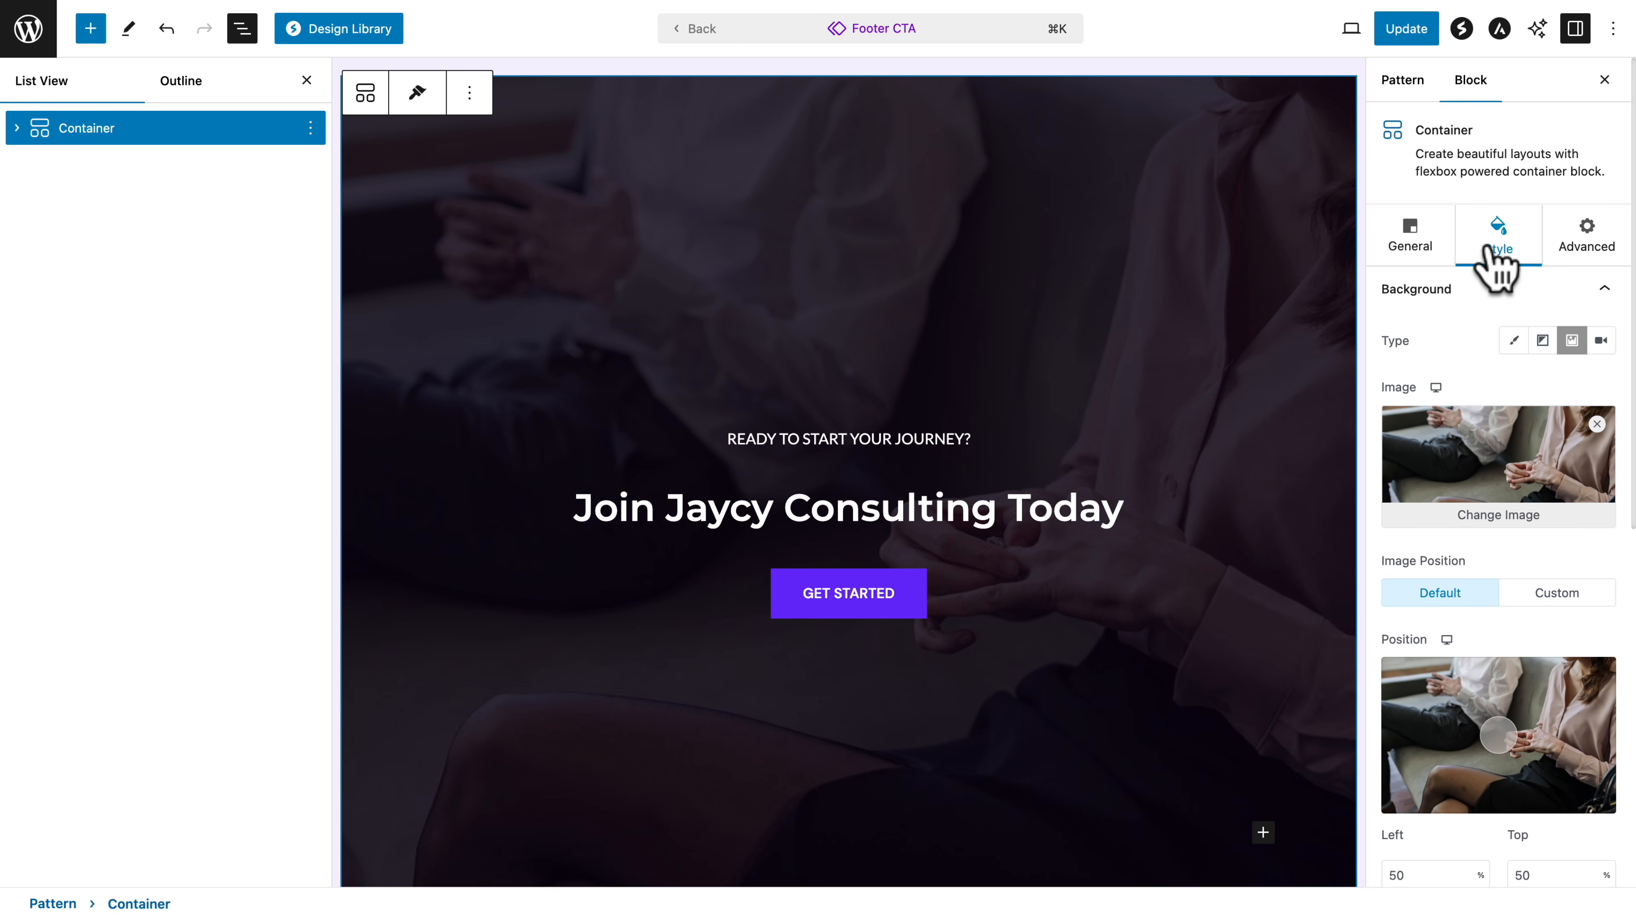
click(1492, 516)
click(1105, 297)
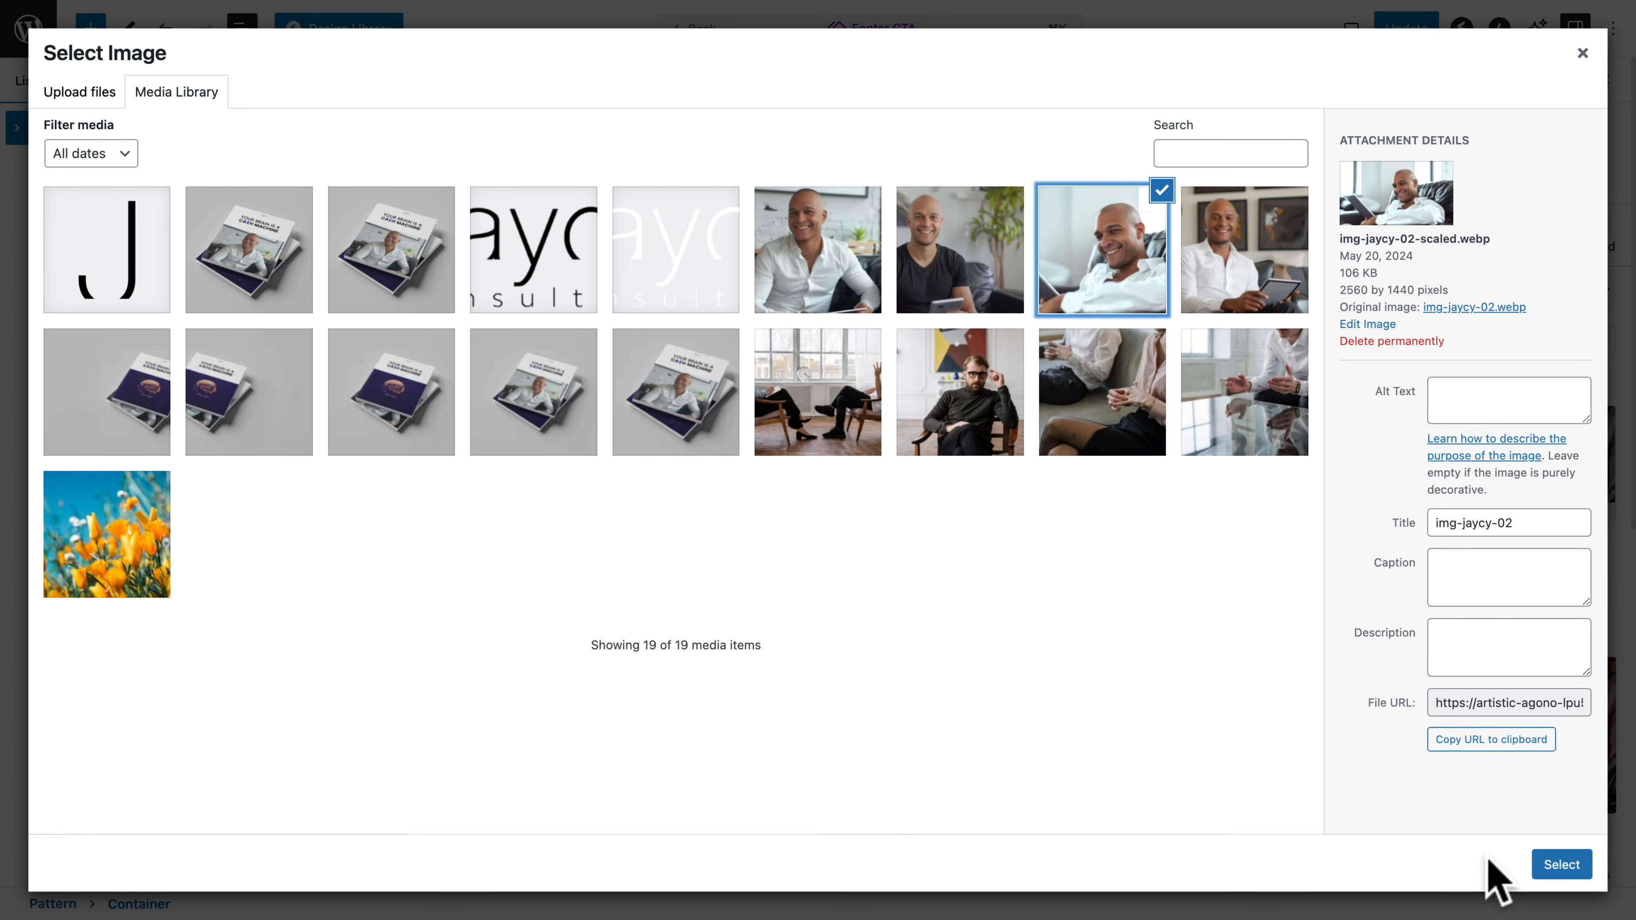
click(1552, 870)
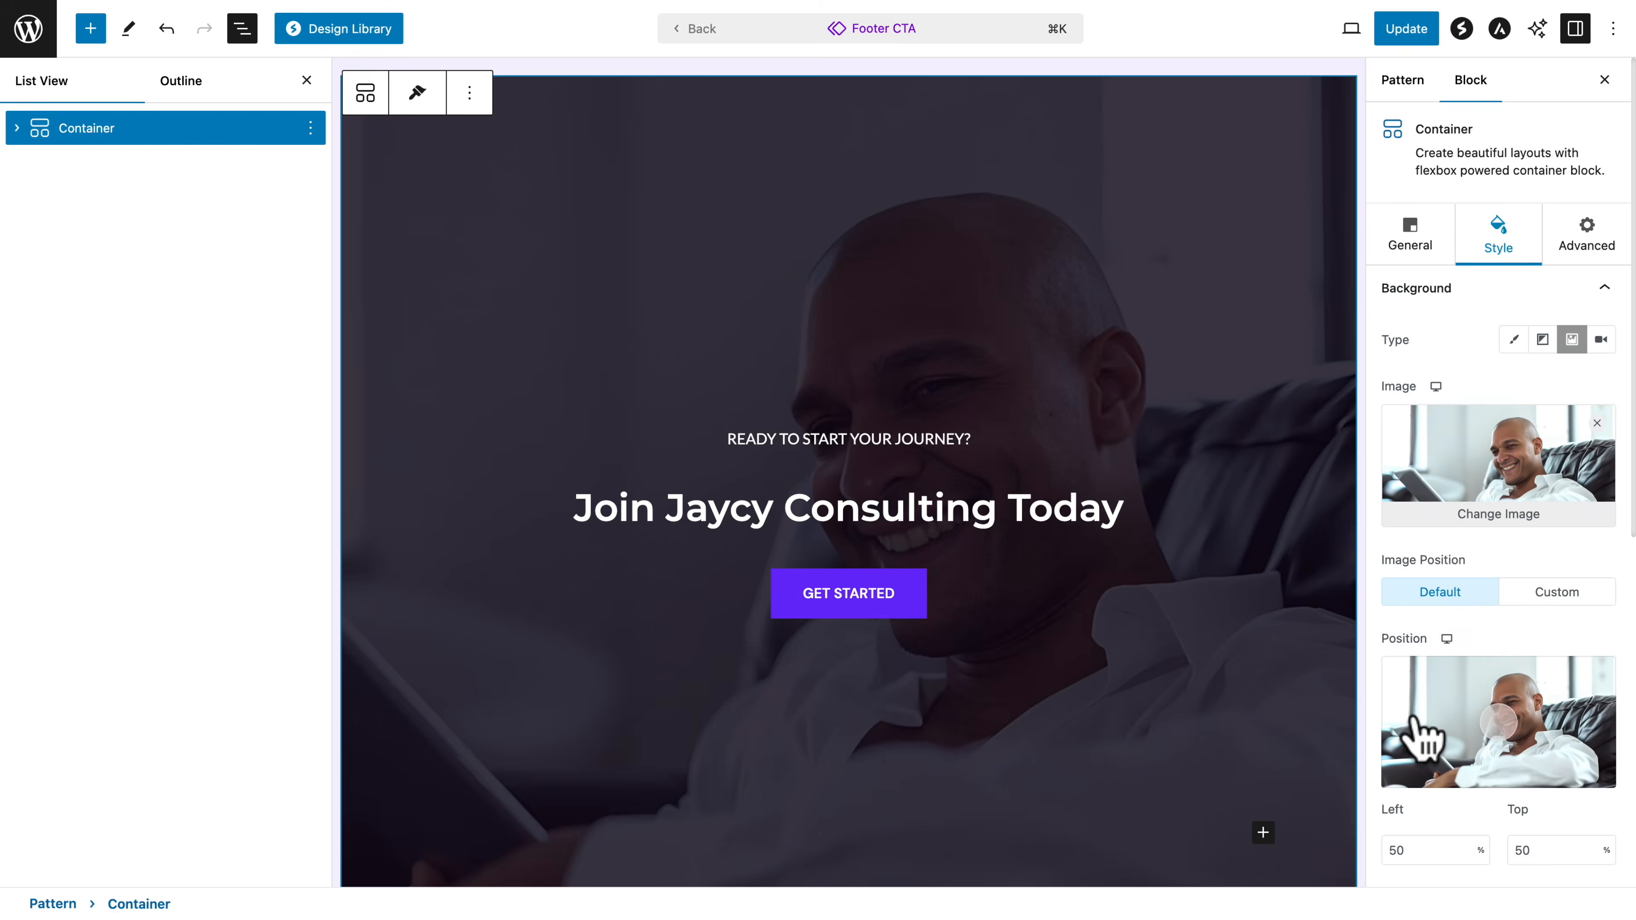
Set the Footer CTA background's overlay opacity to 0.4 and update the pattern
scroll(1417, 747, down, 10)
drag(1504, 633, 1445, 634)
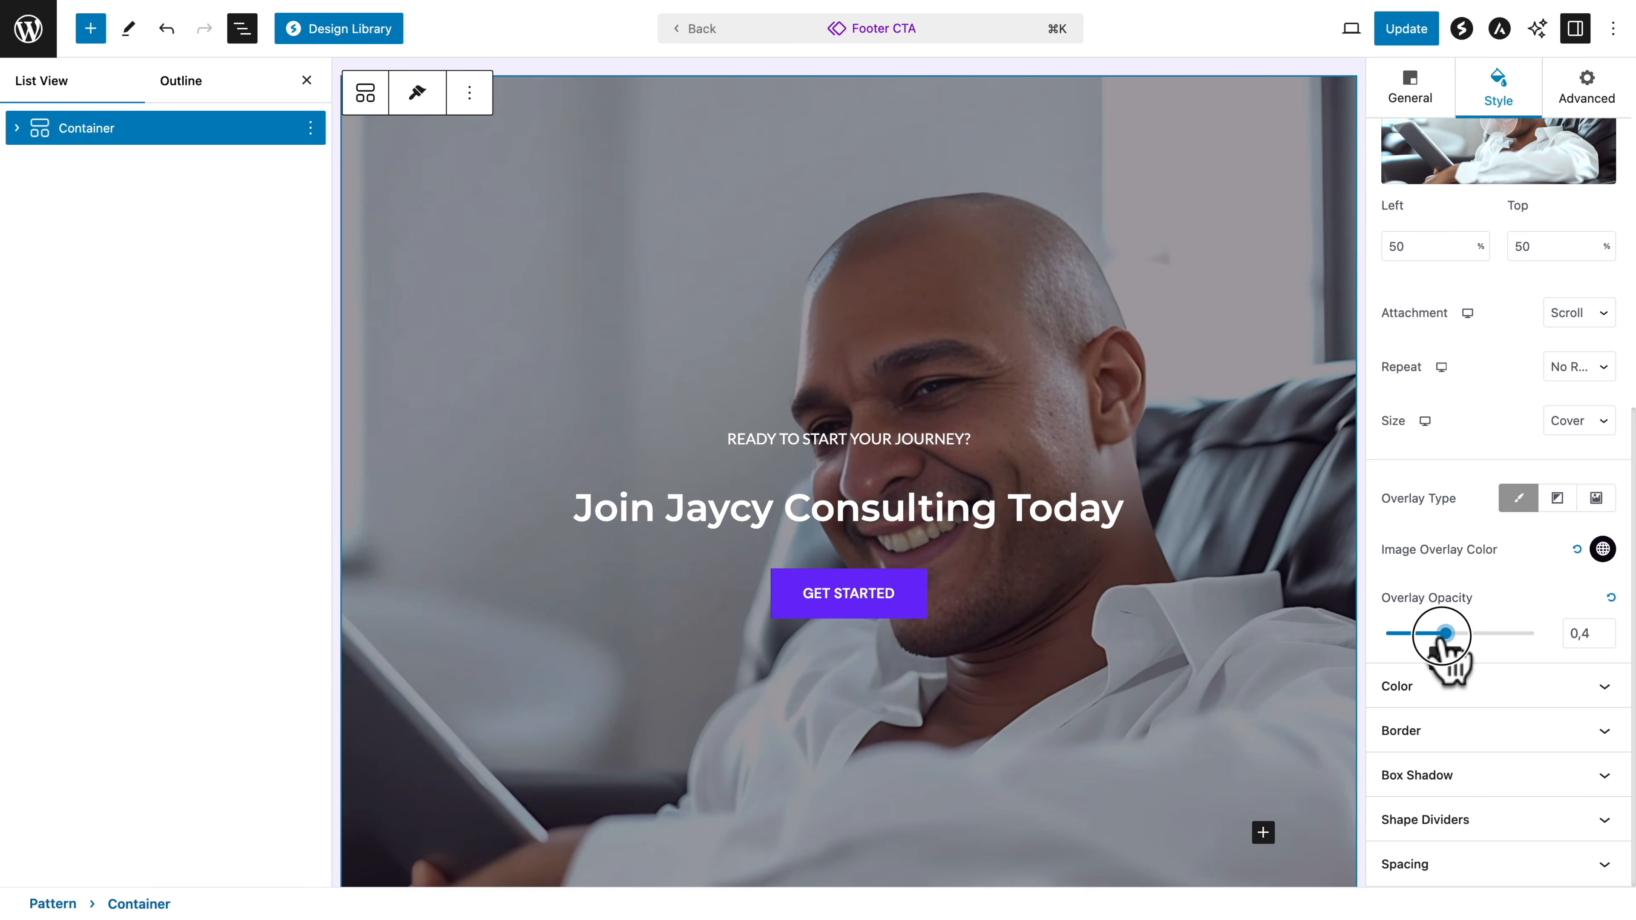
click(895, 608)
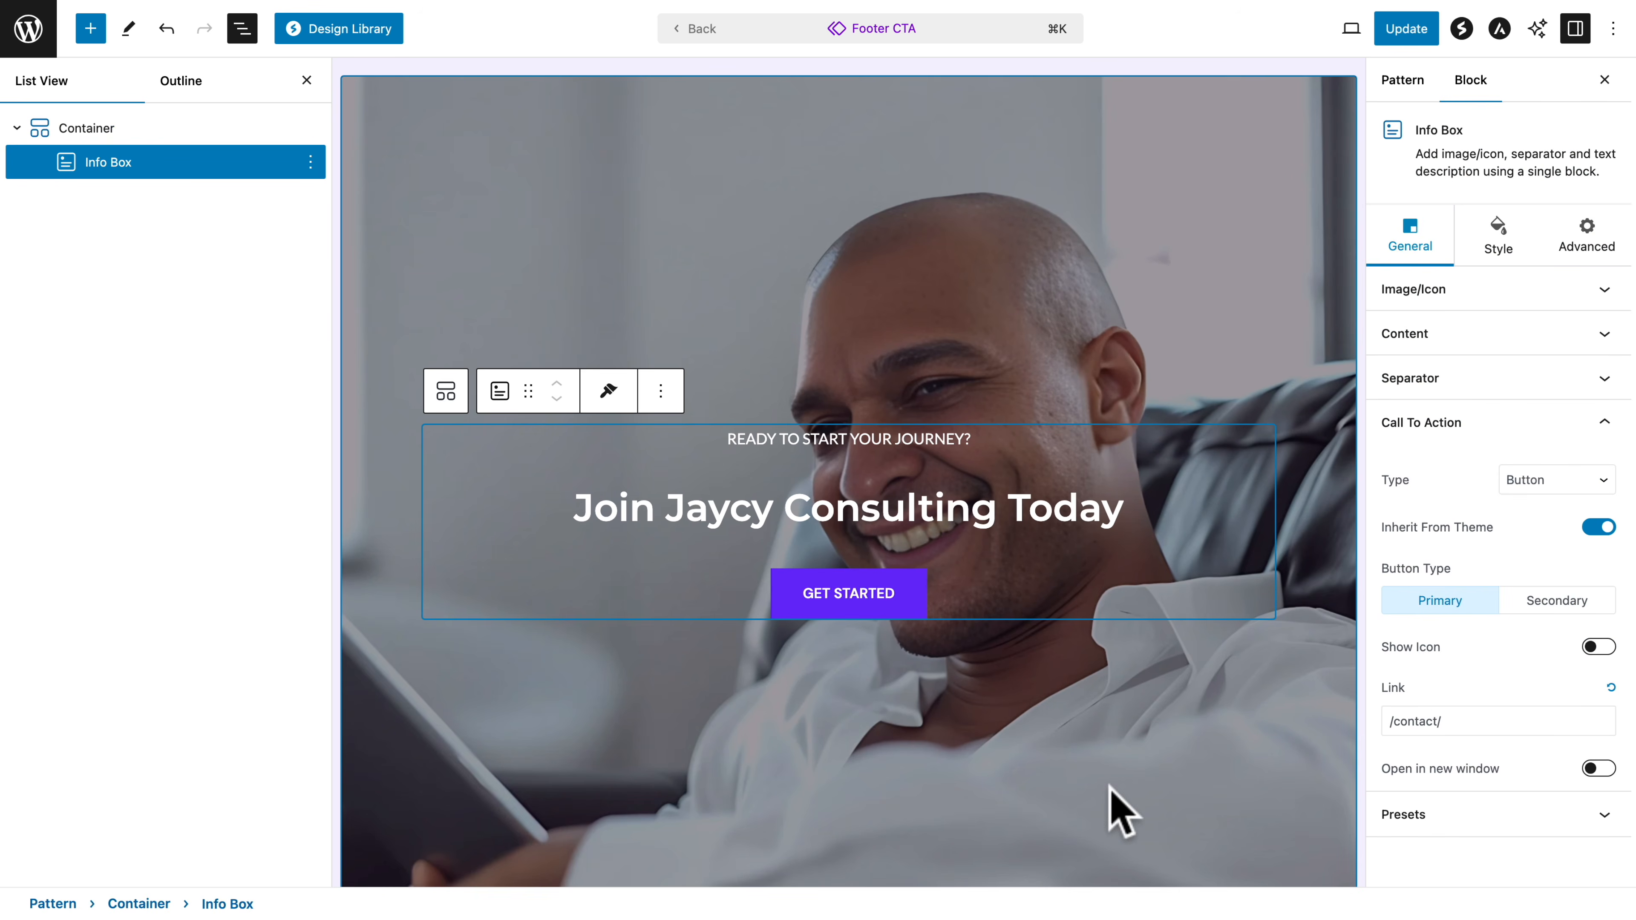
click(1410, 31)
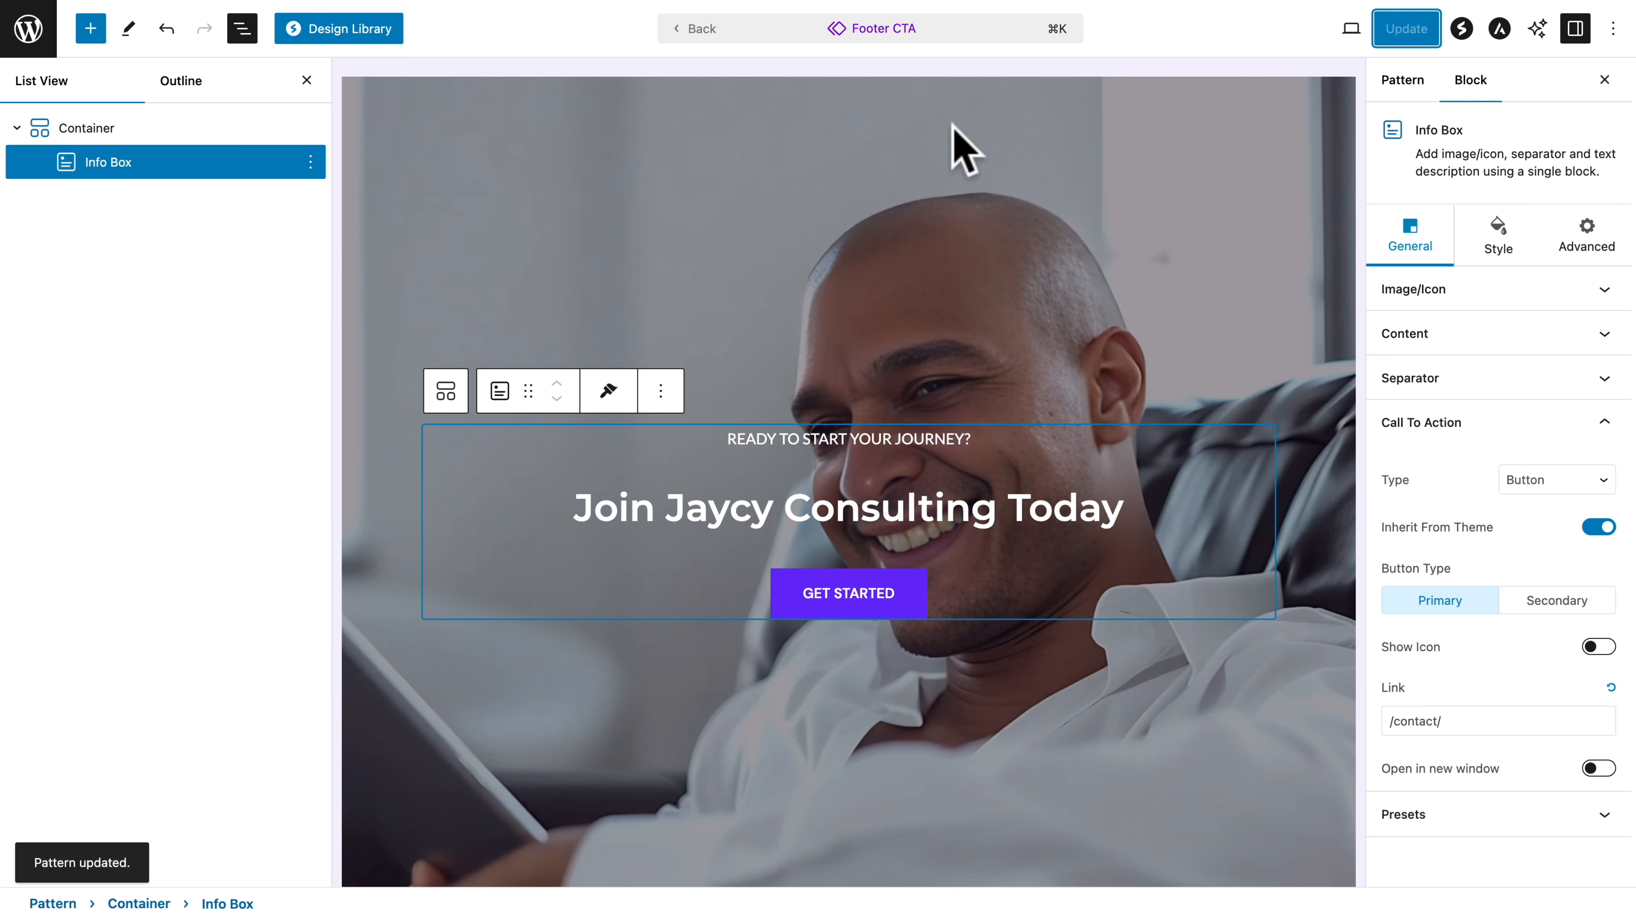
Open the About page for editing, look through its sections and update the page
click(28, 30)
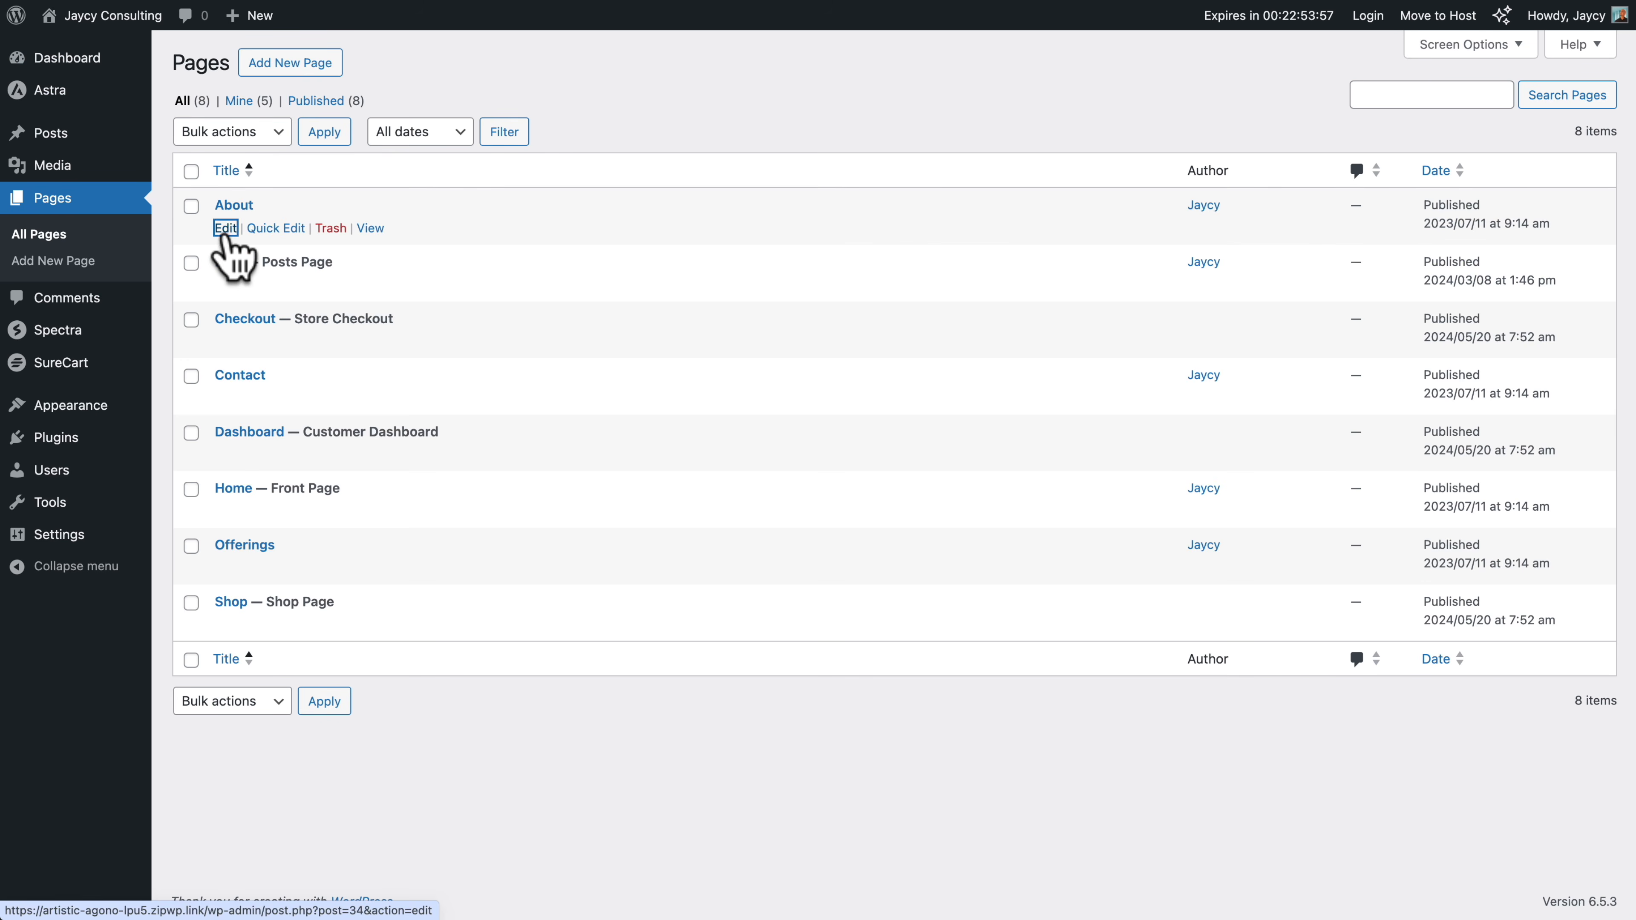
click(225, 228)
scroll(219, 256, down, 15)
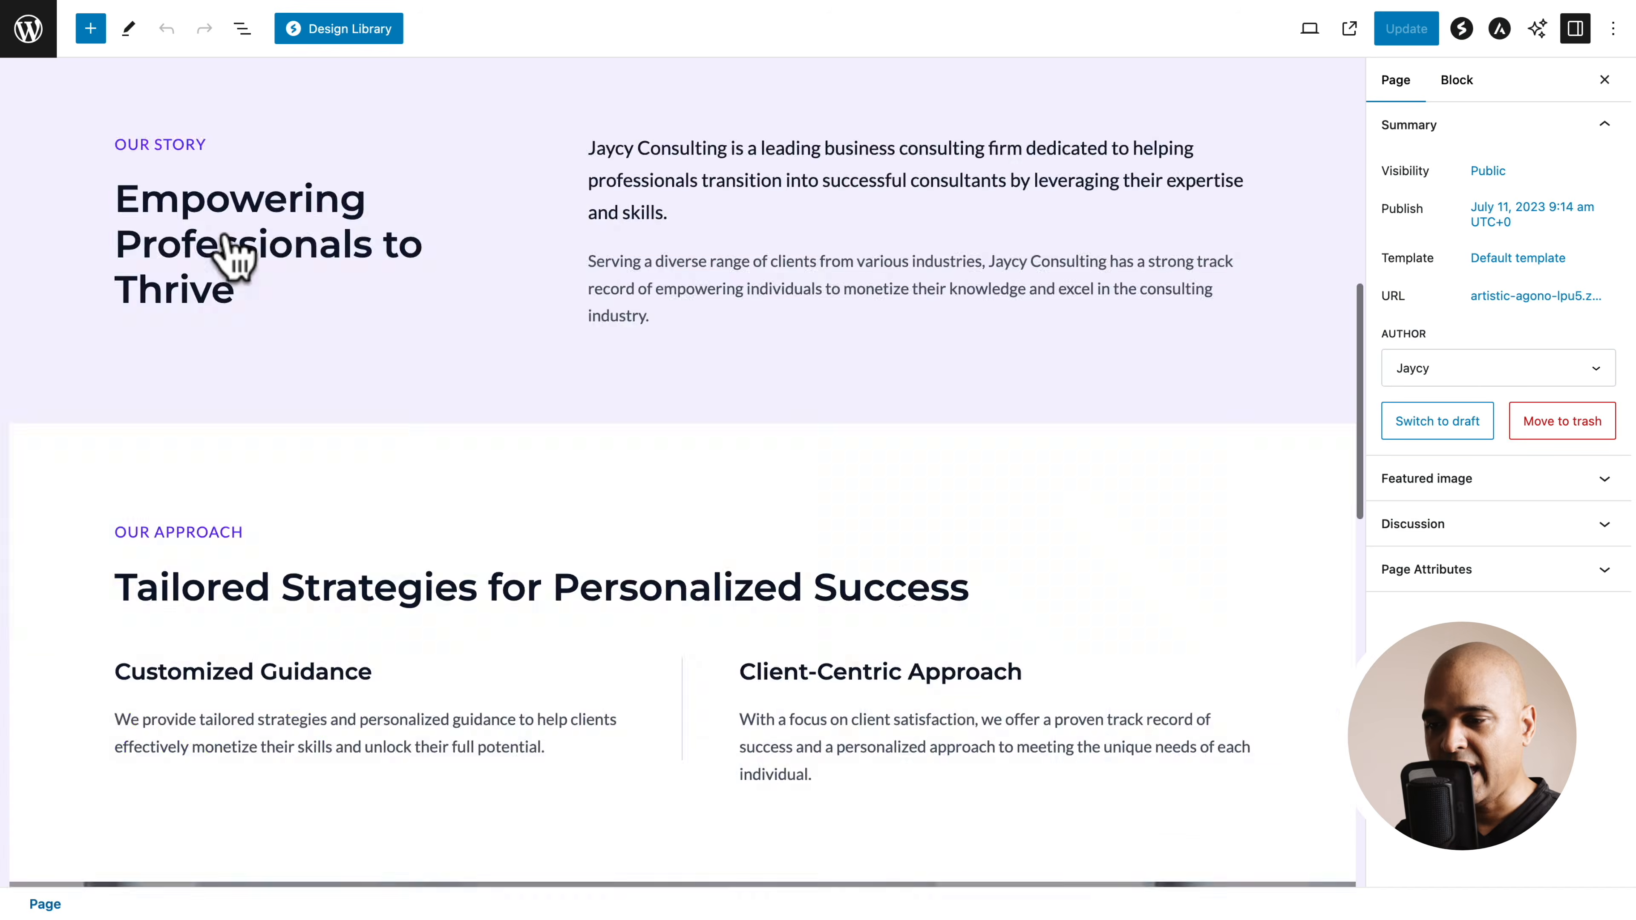
scroll(303, 322, up, 5)
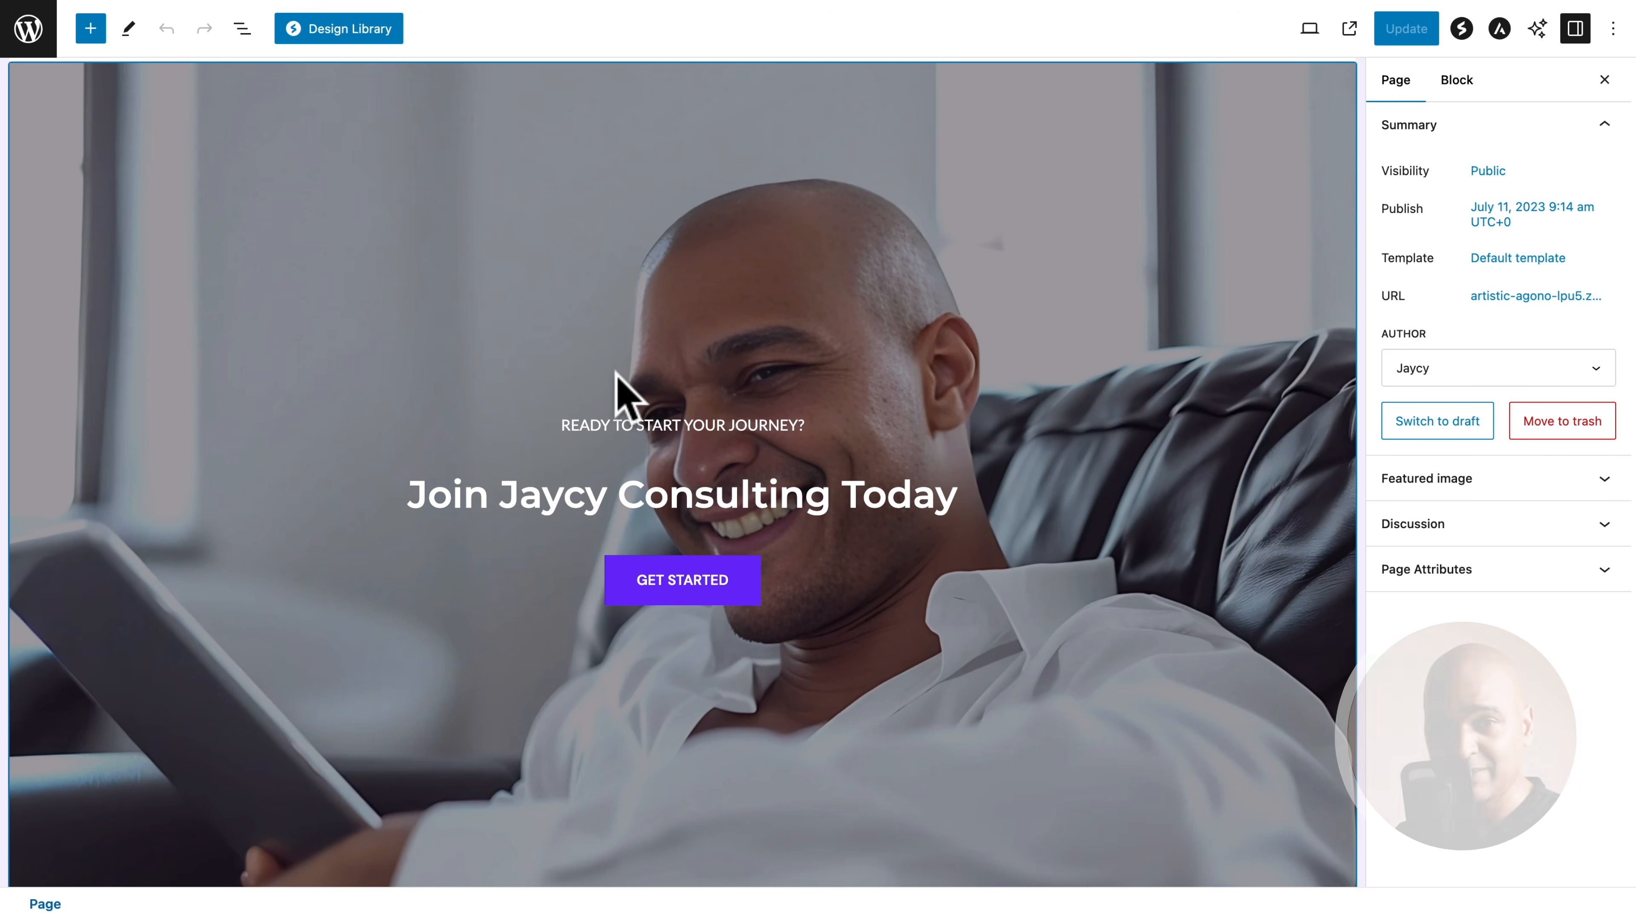
scroll(618, 387, up, 15)
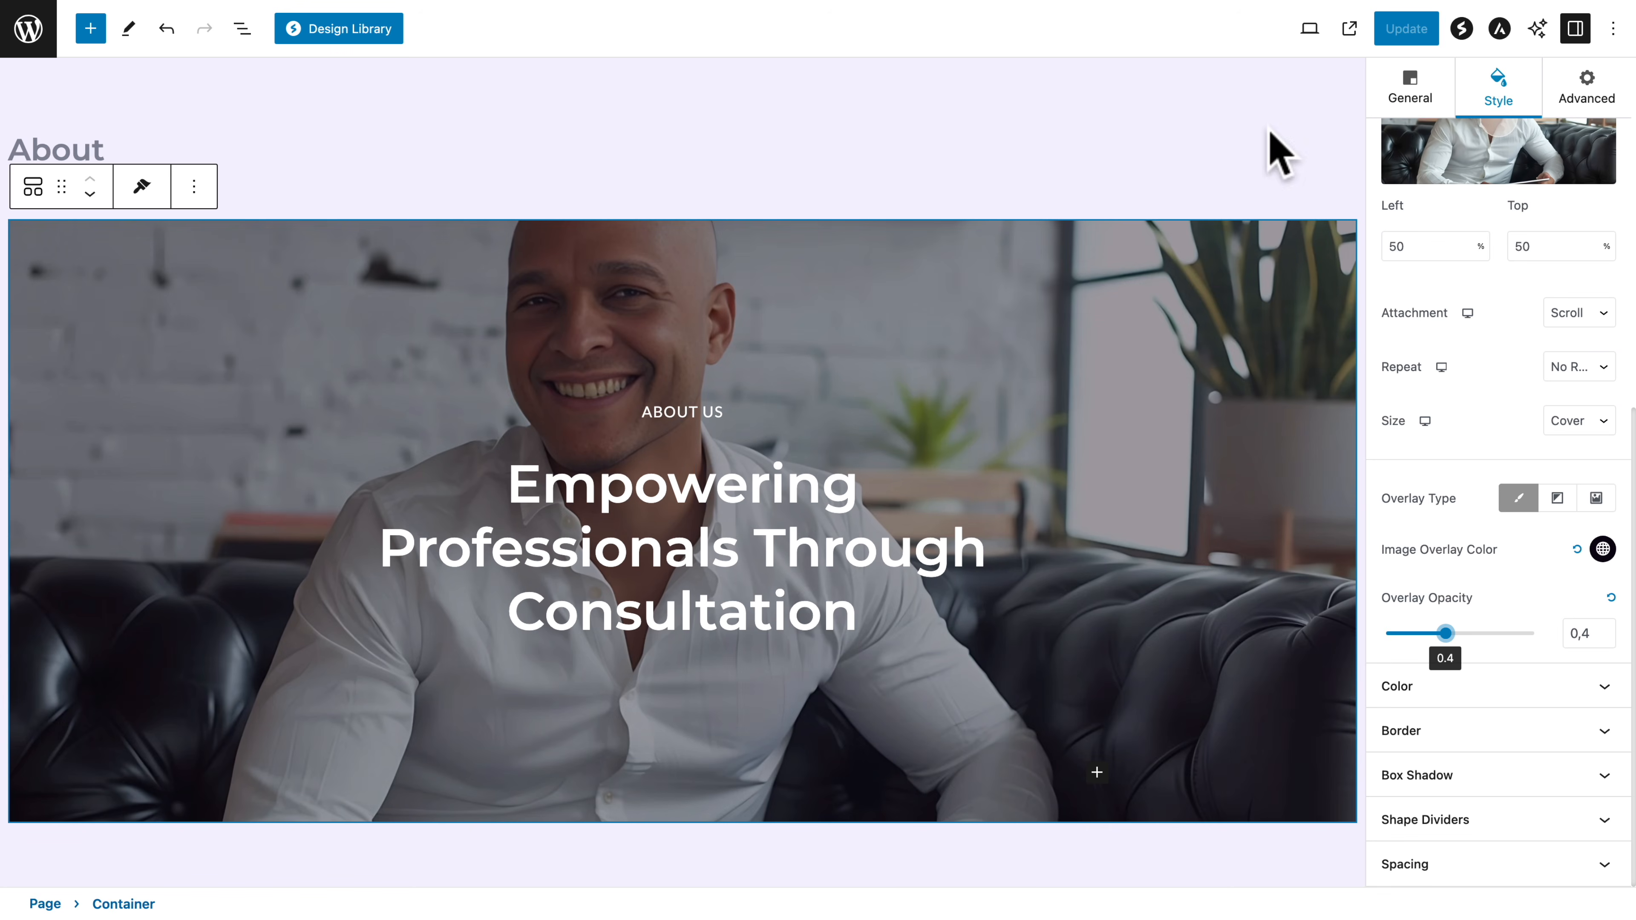
click(1409, 29)
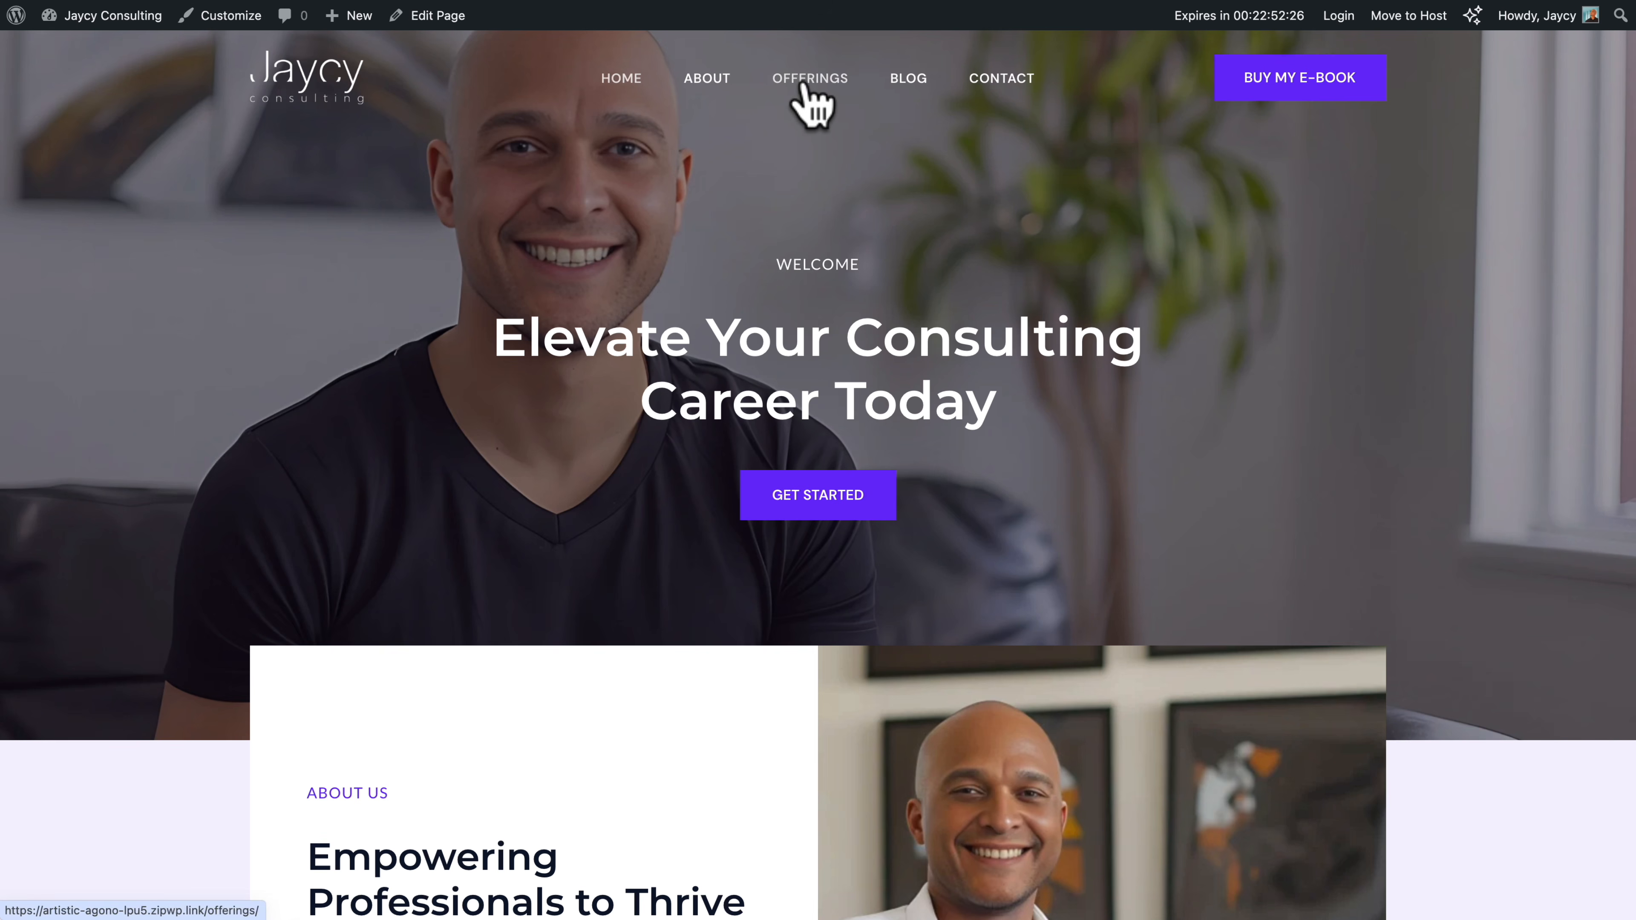
View the Blog and Contact pages on the live site and open the Contact page for editing
click(914, 82)
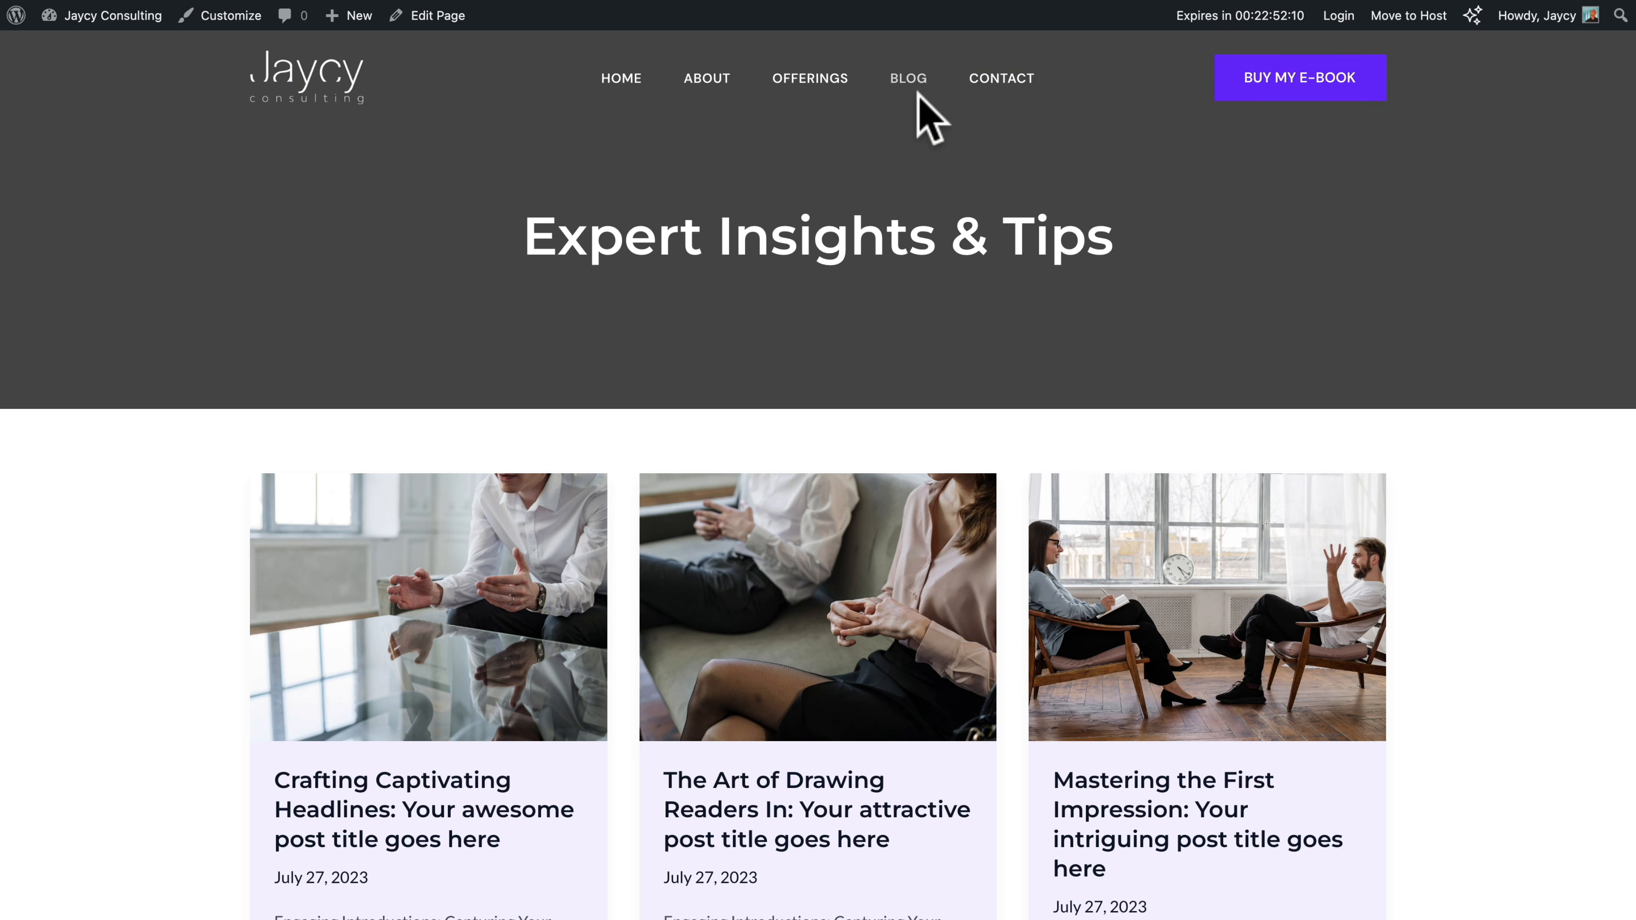
click(993, 87)
click(437, 16)
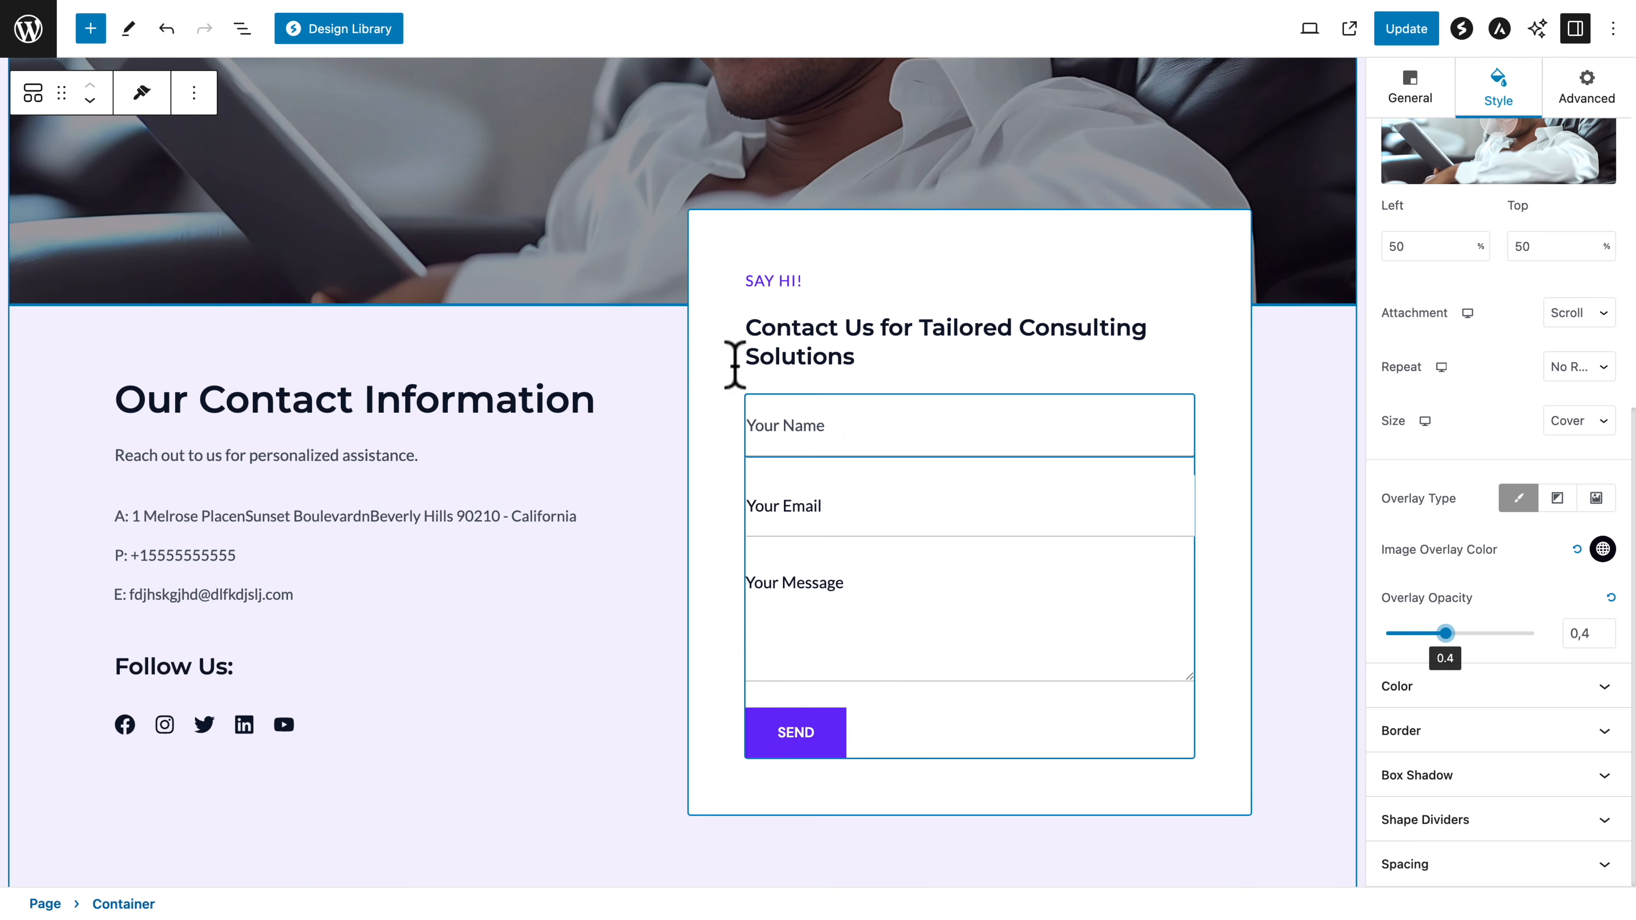
Examine the contact form's submission email settings for the To, CC and BCC recipients
click(242, 28)
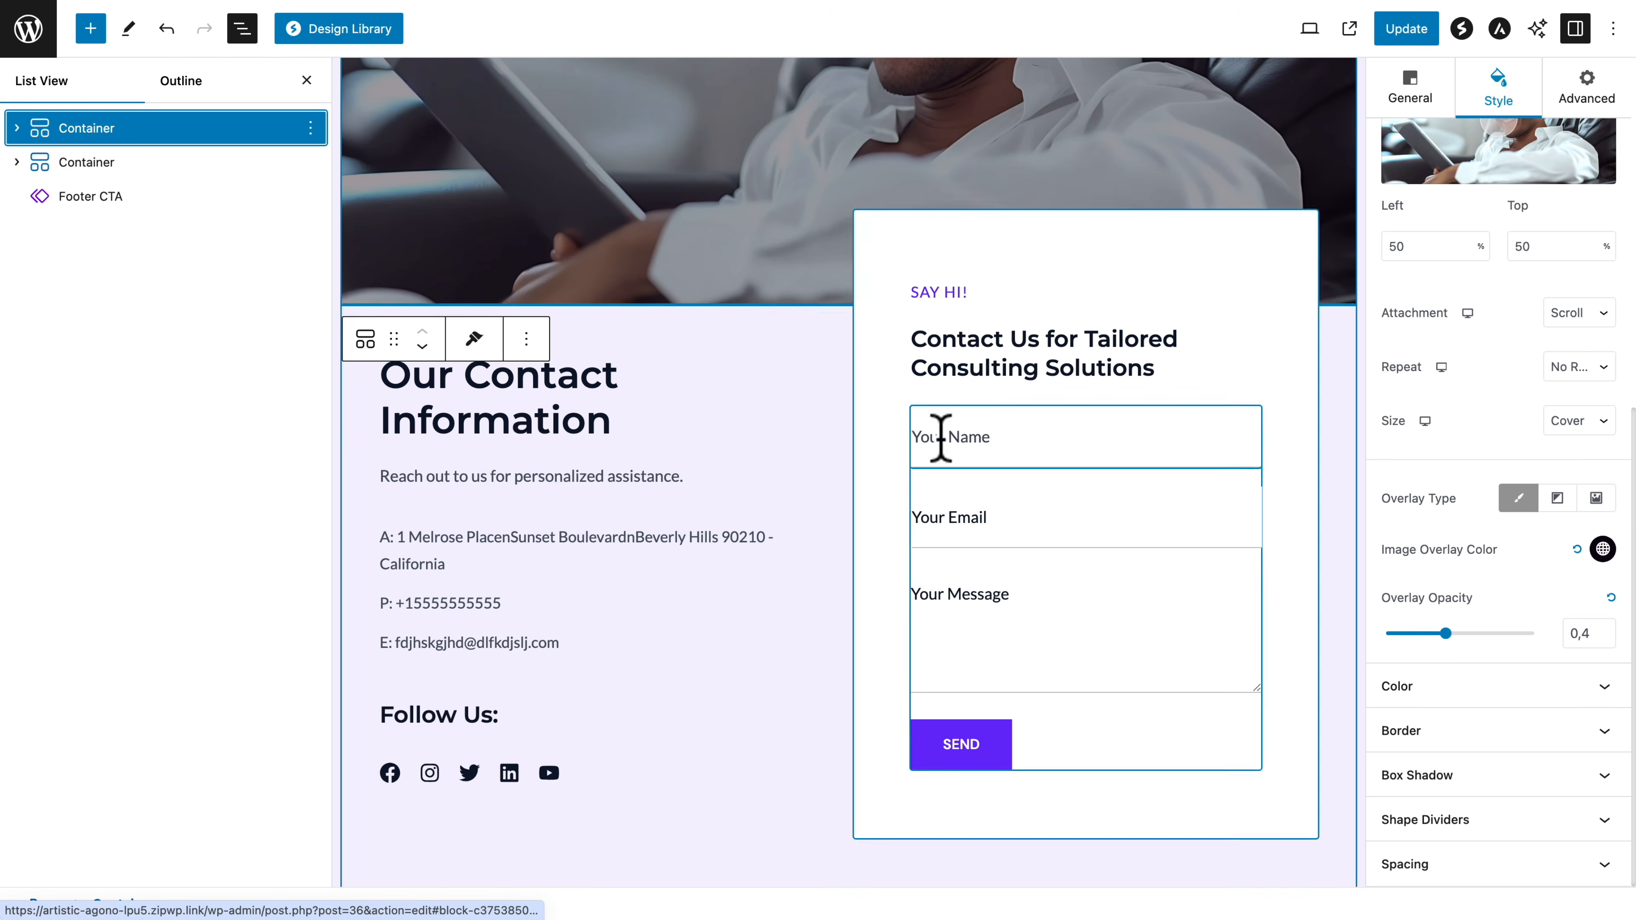
click(940, 438)
click(72, 302)
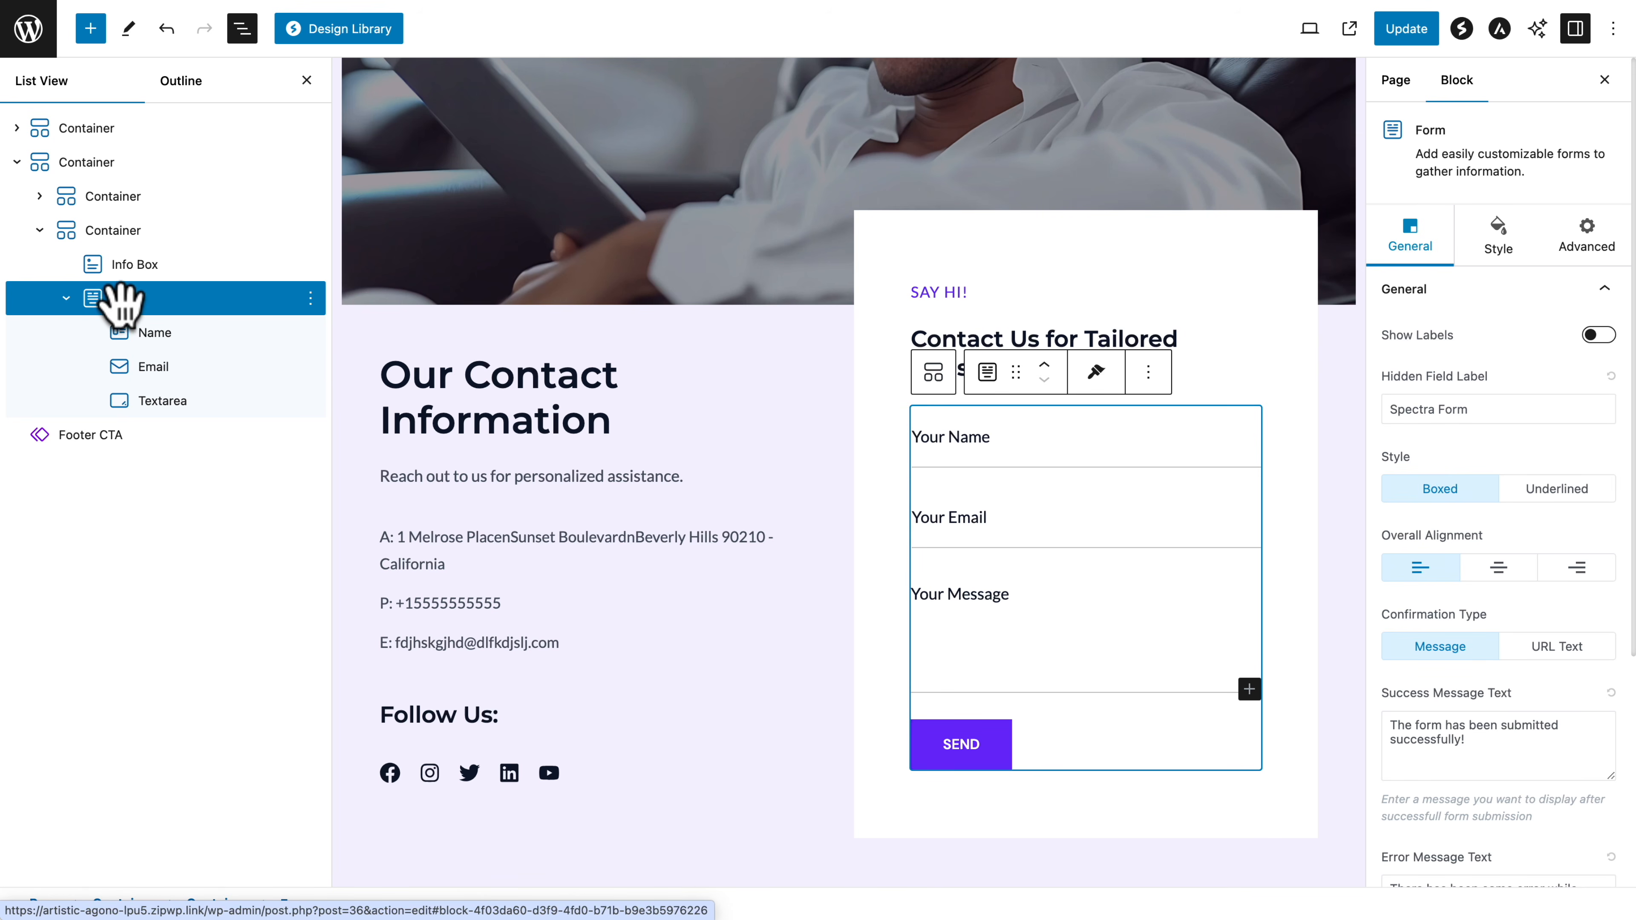
scroll(1471, 599, down, 5)
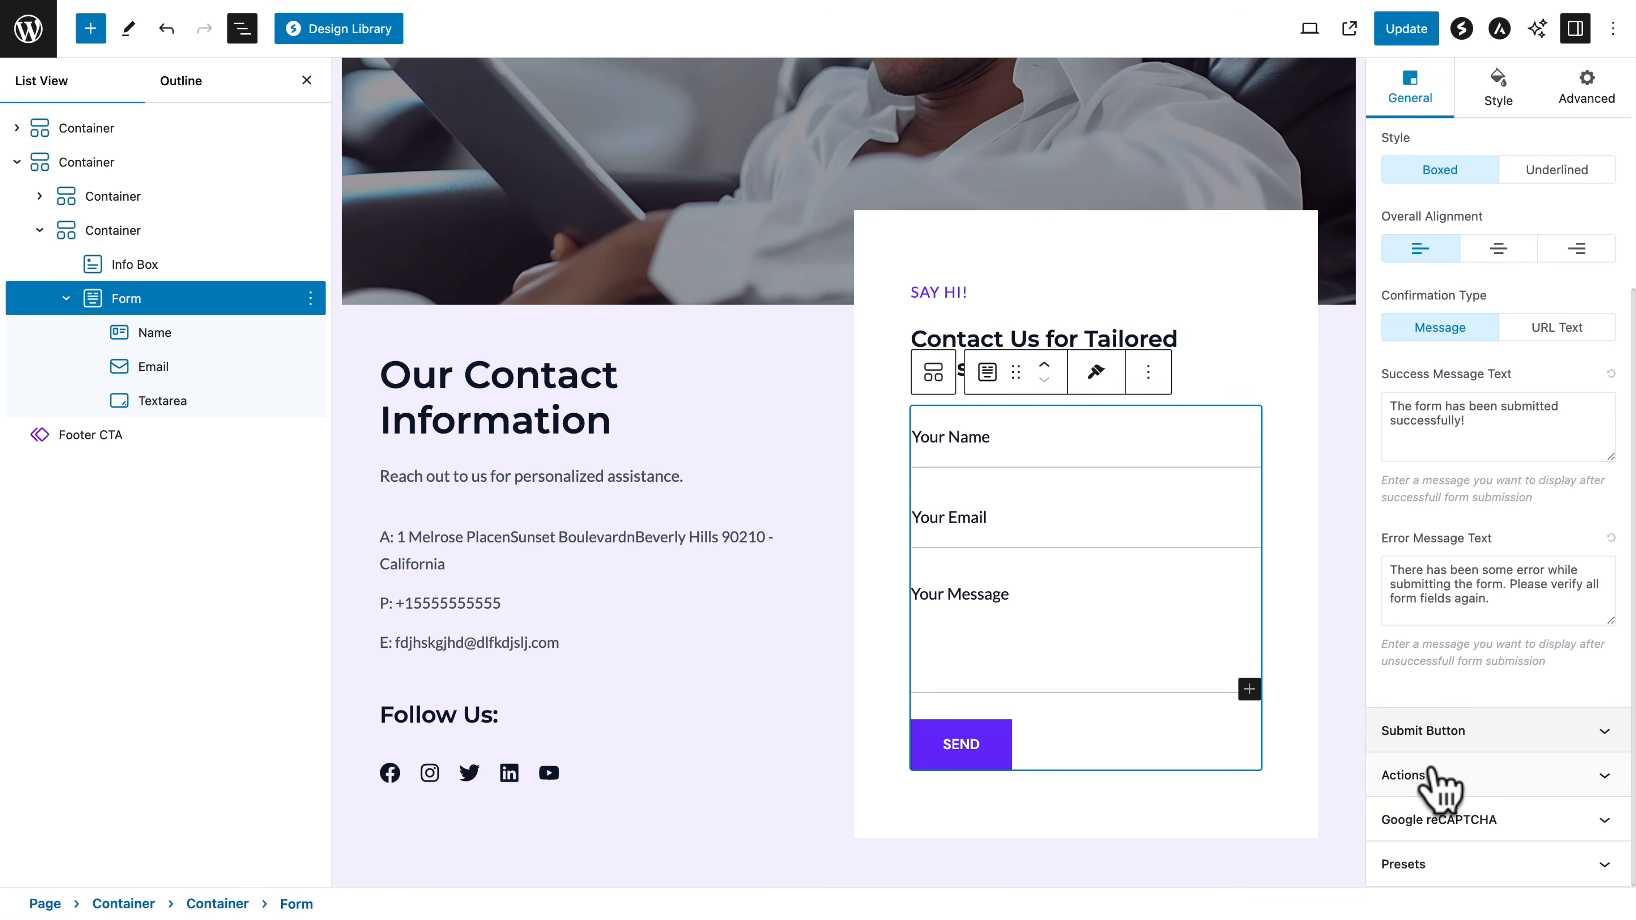
click(1427, 779)
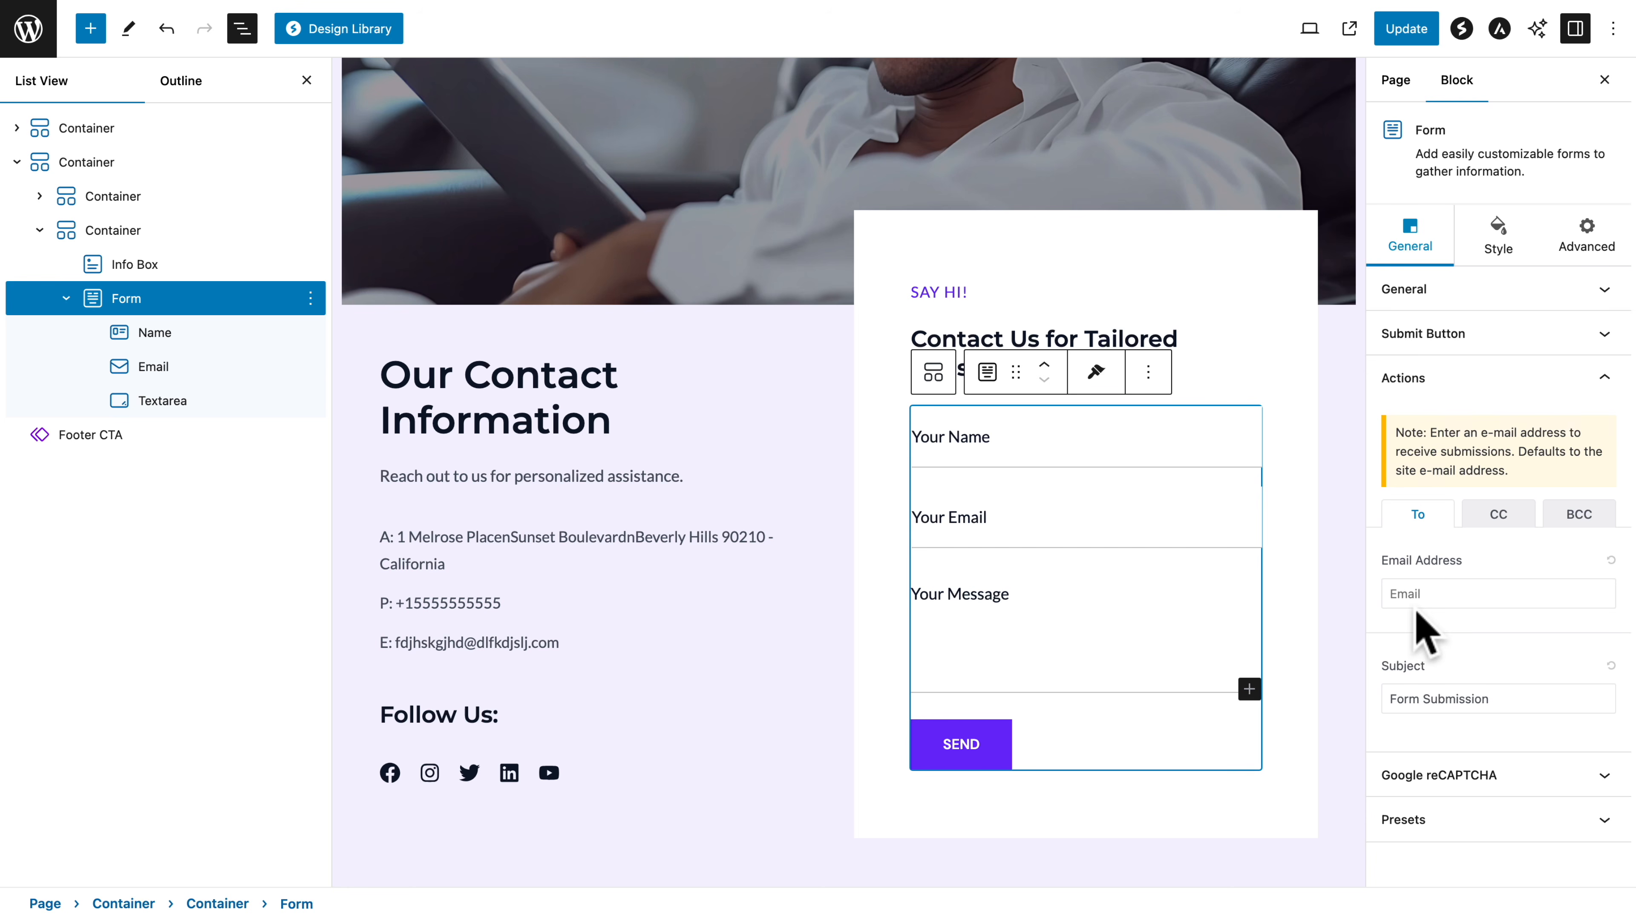
click(1497, 515)
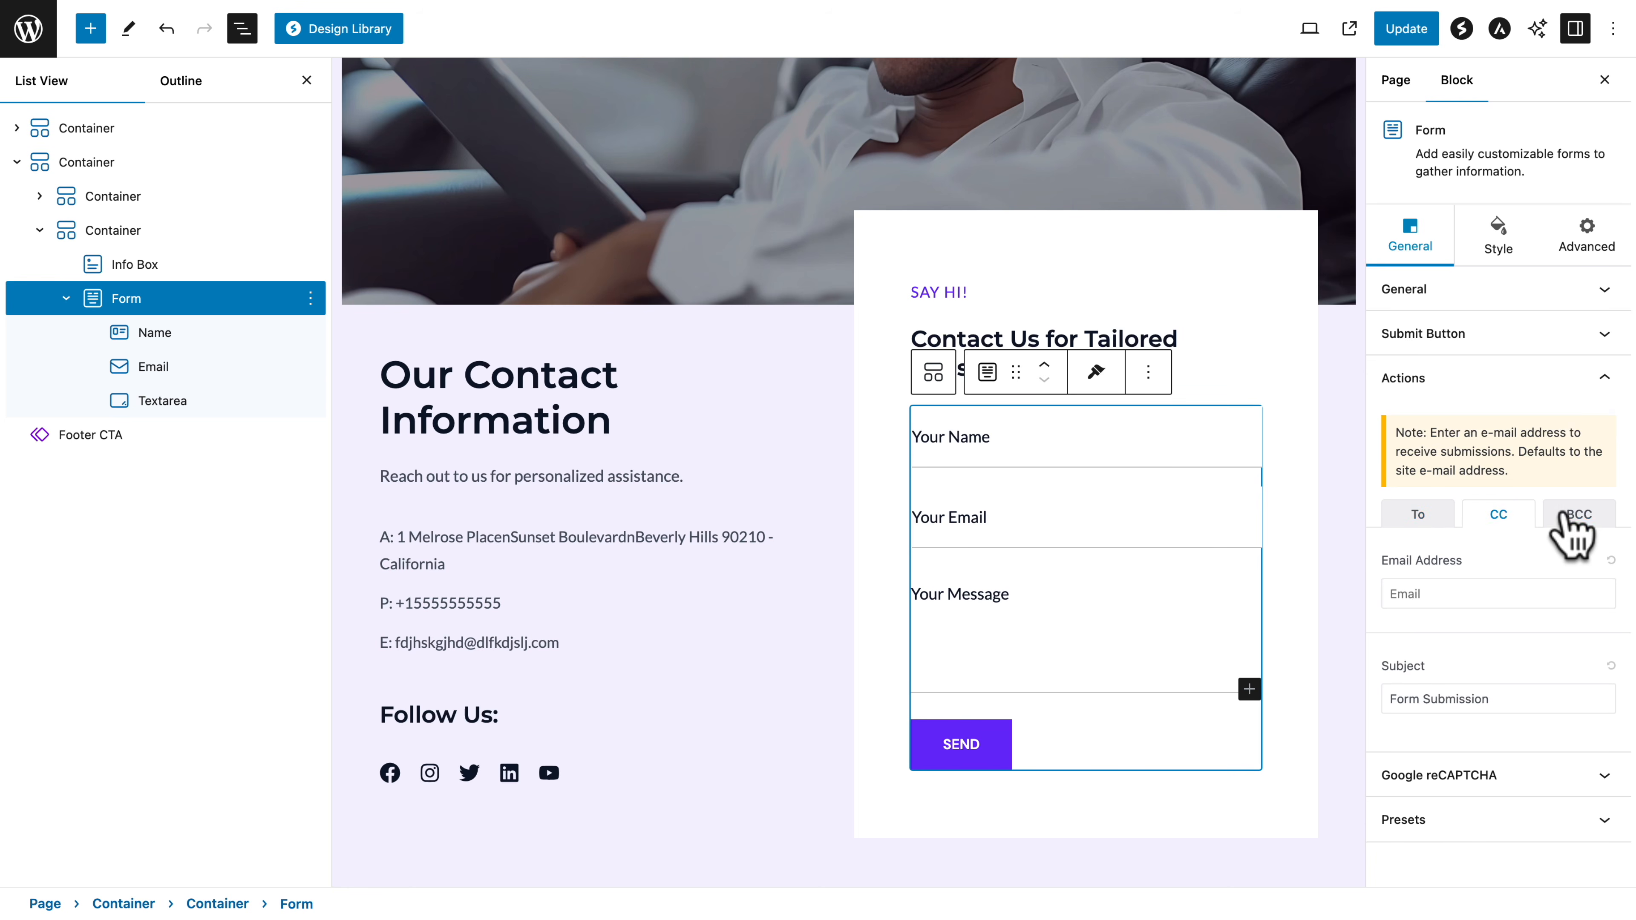
click(1570, 522)
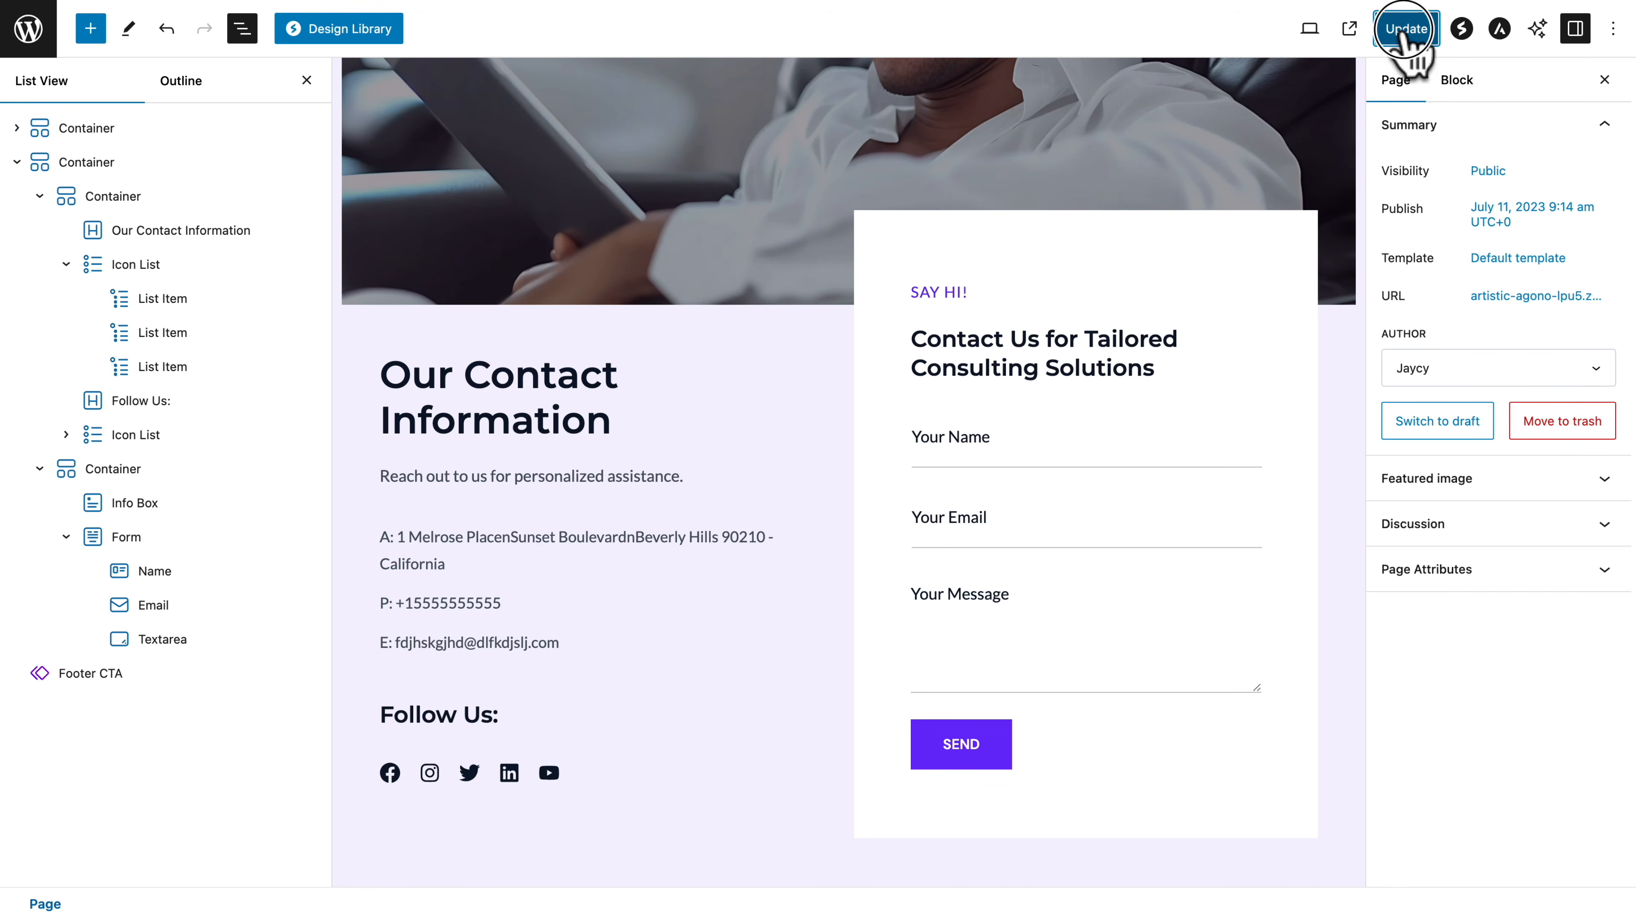
Update the Contact page and open the Offerings page for editing from the live site
click(1396, 28)
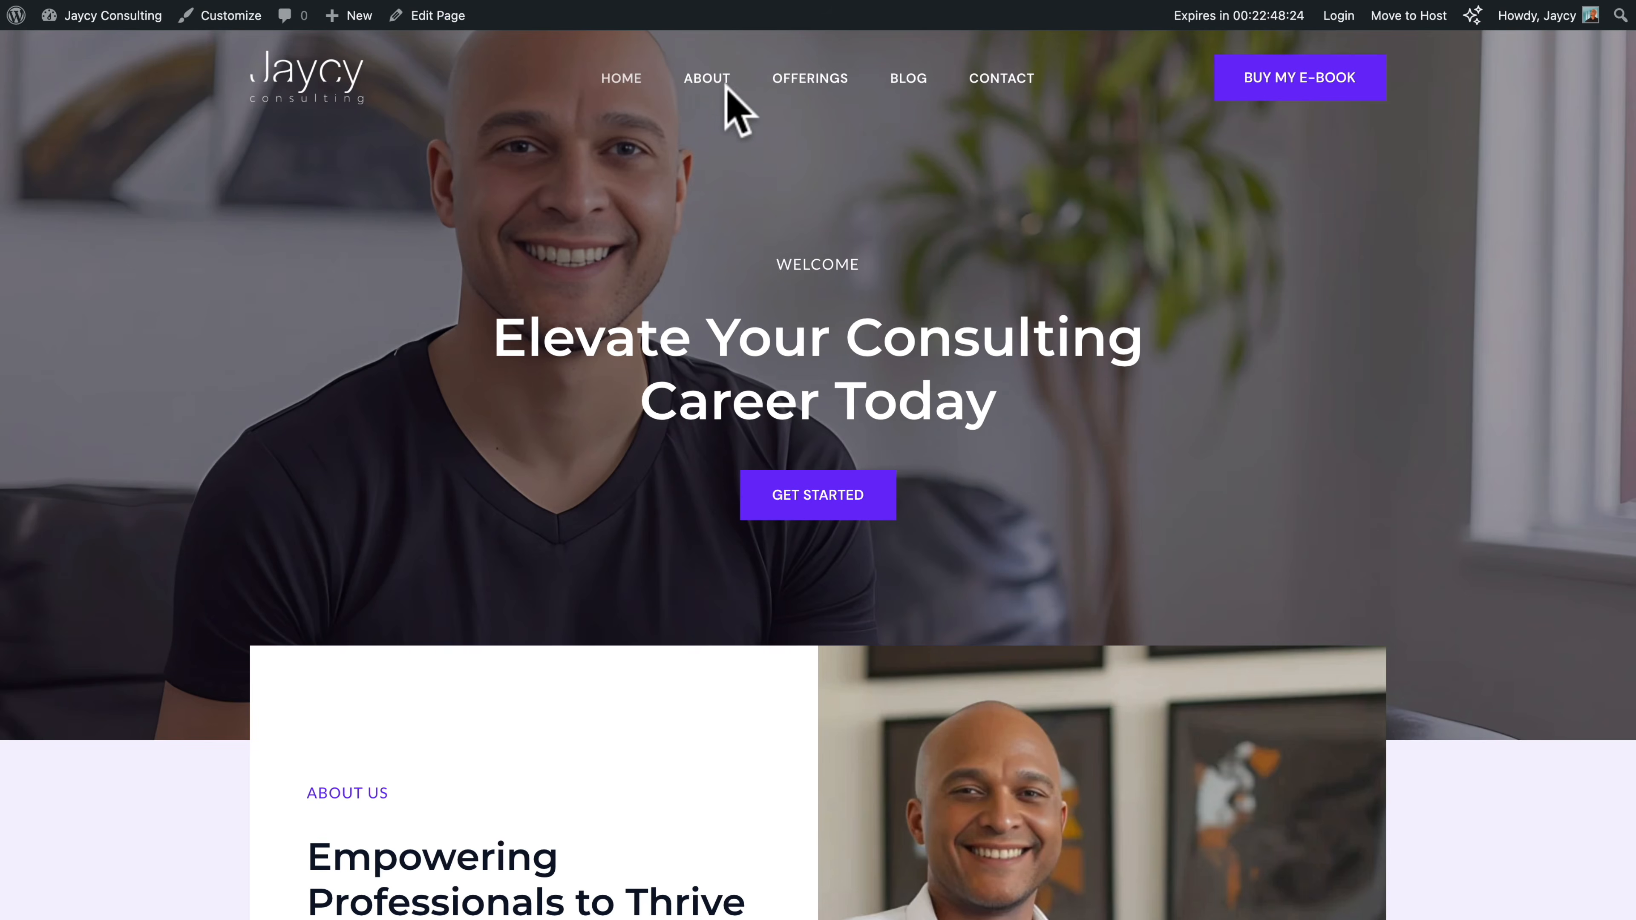
click(799, 78)
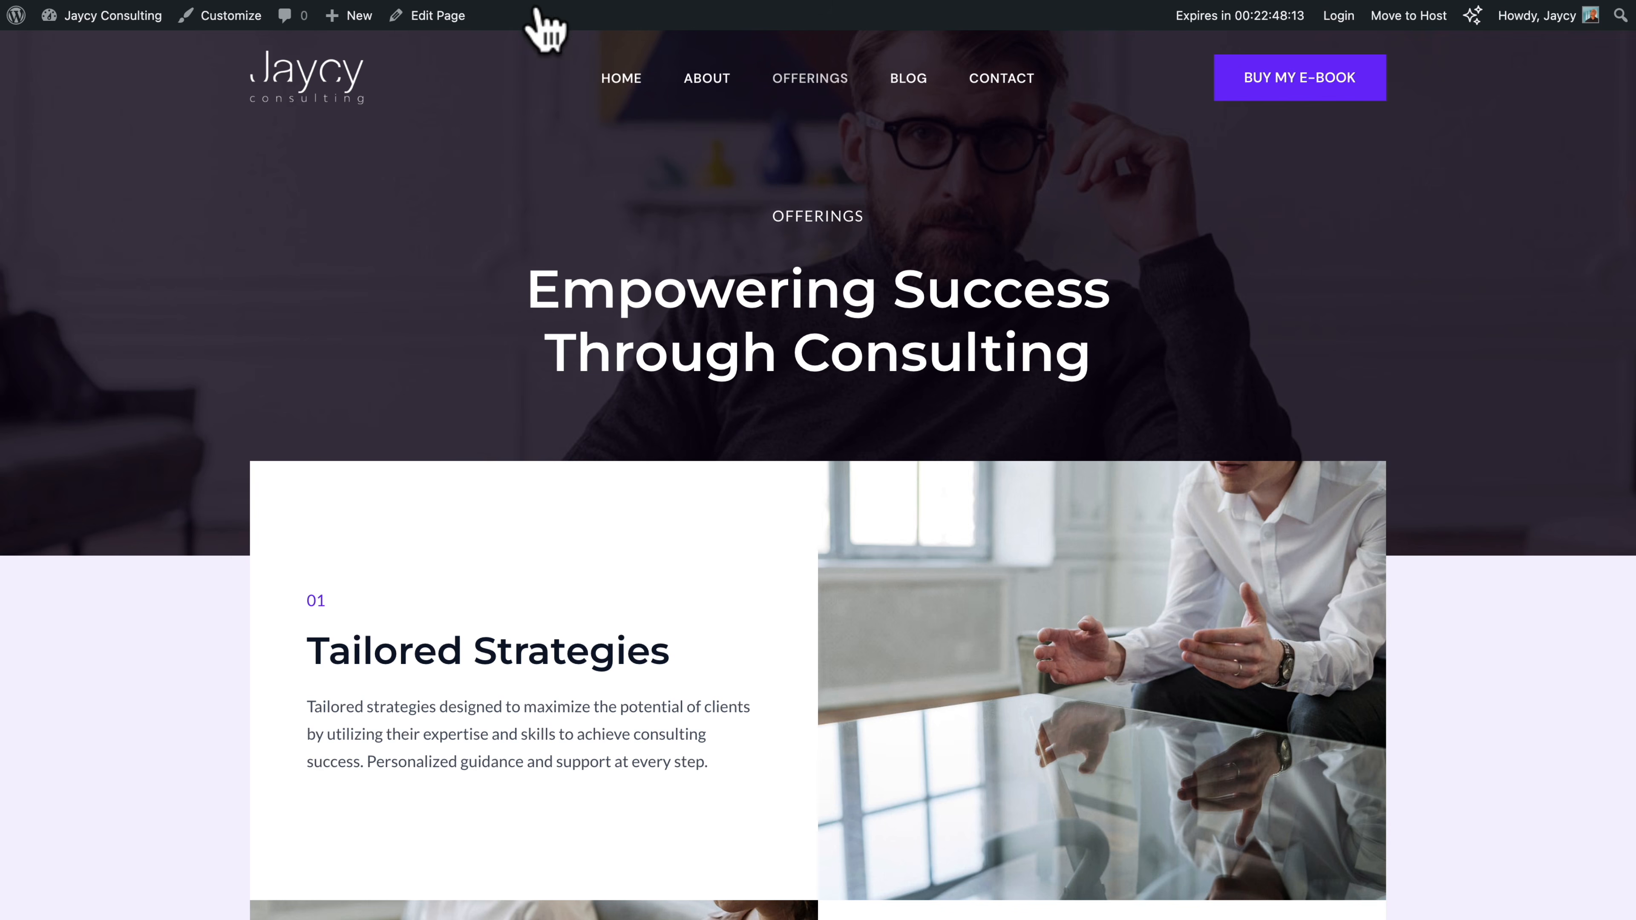
click(439, 18)
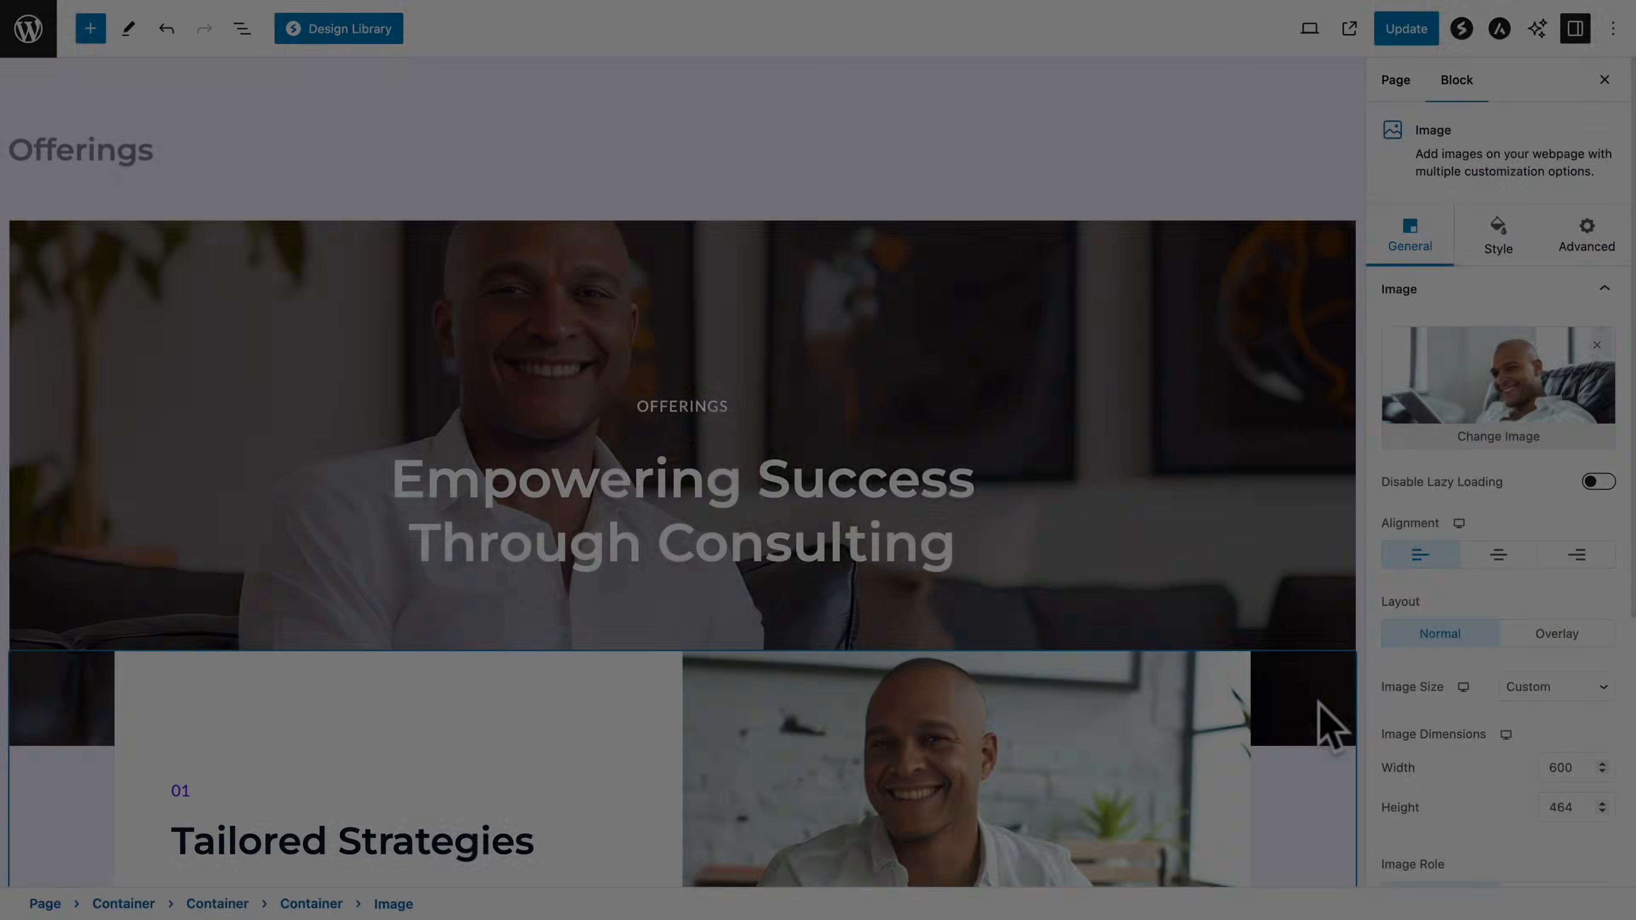
Add a call to action of type Button to the "Tailored Strategies" info box on the Offerings page
scroll(1323, 721, down, 8)
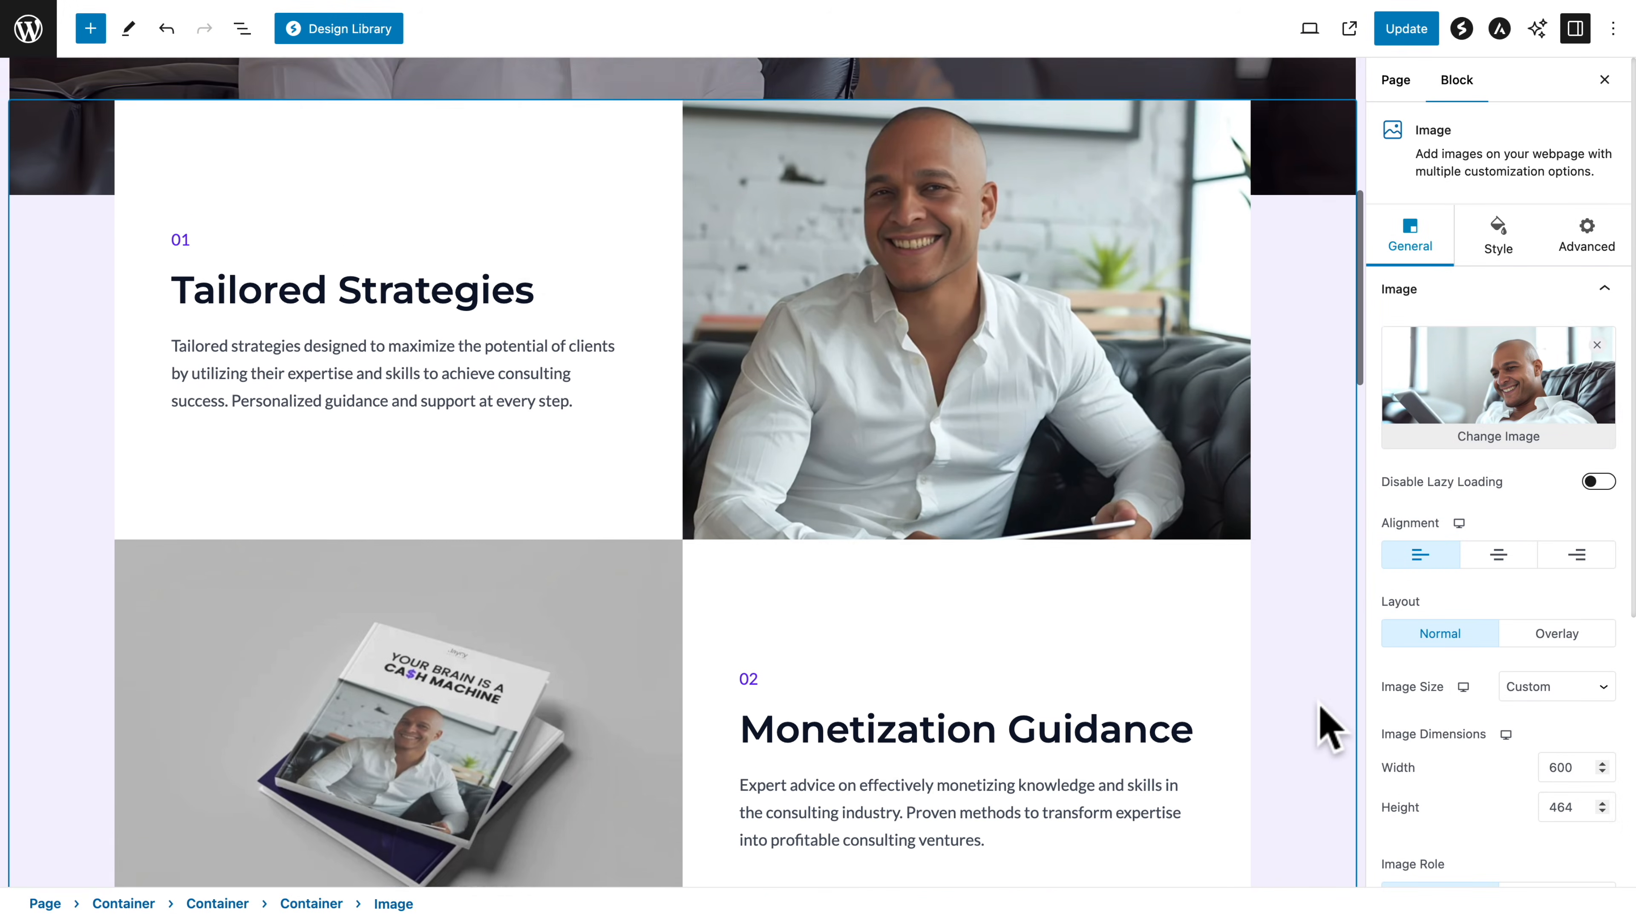
scroll(1319, 704, down, 1)
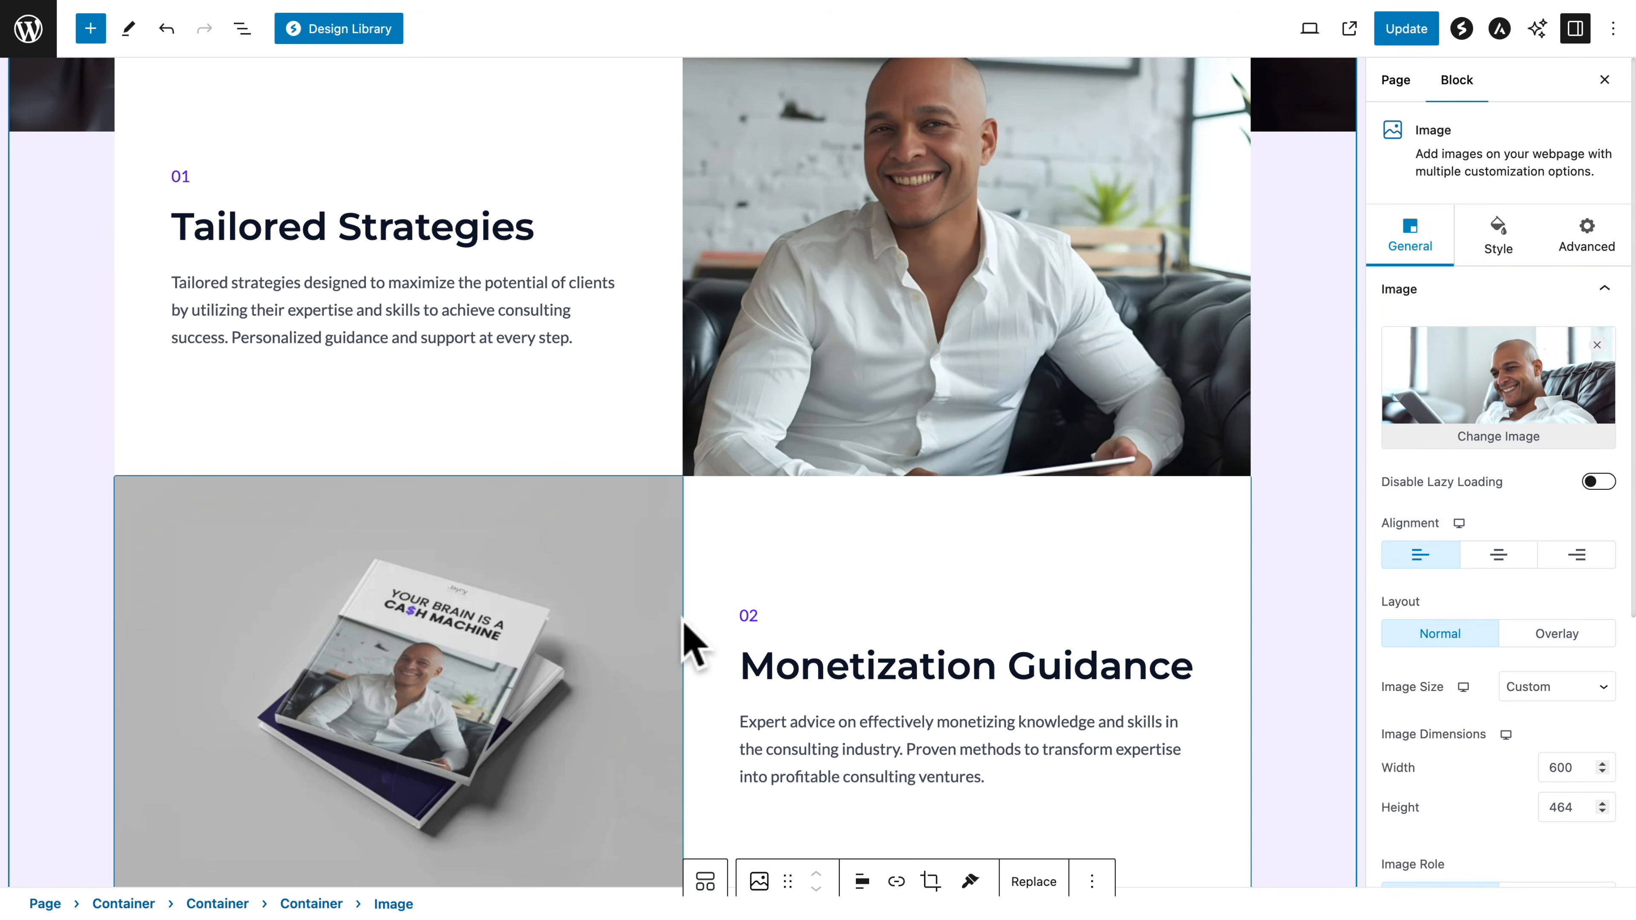
scroll(748, 650, down, 10)
scroll(754, 663, up, 5)
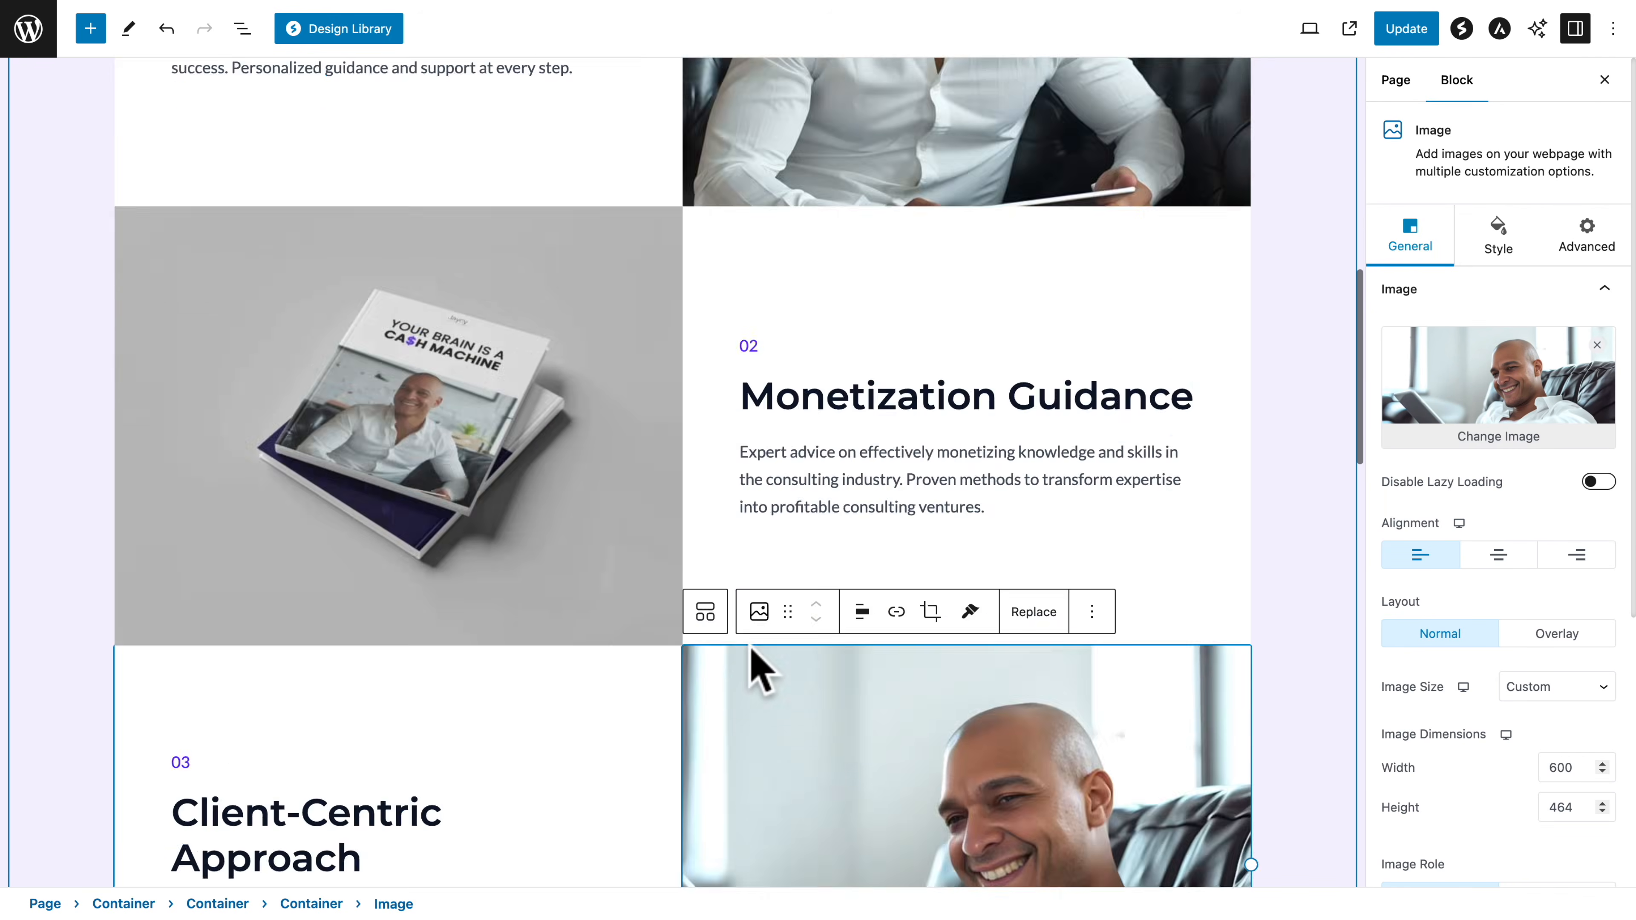
scroll(760, 670, up, 6)
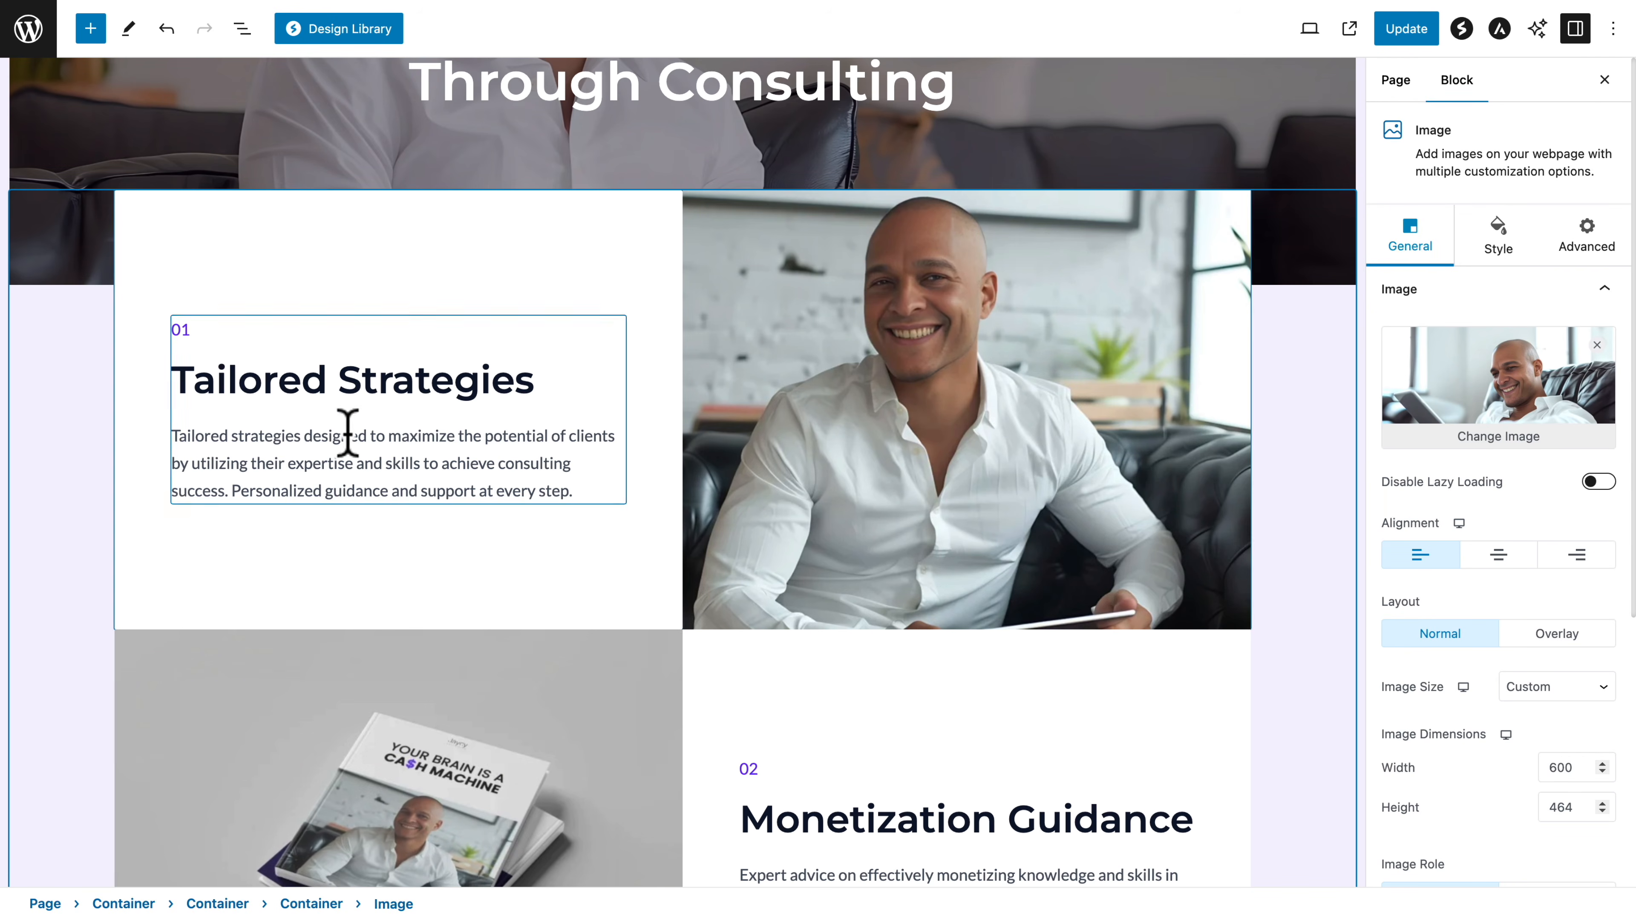
click(278, 470)
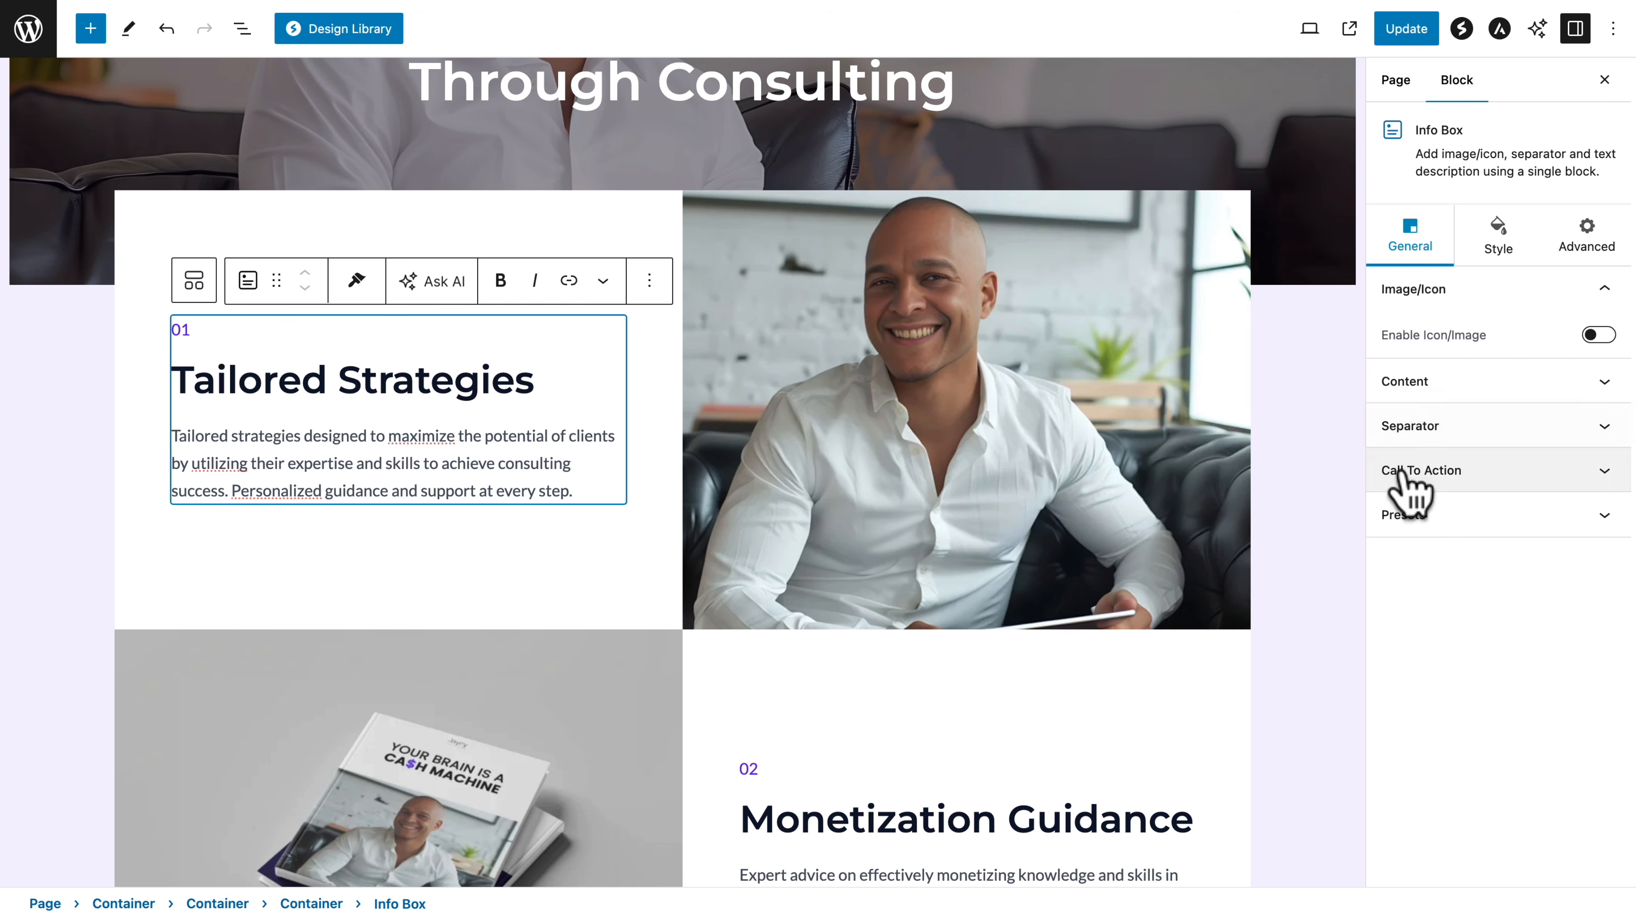
click(1424, 474)
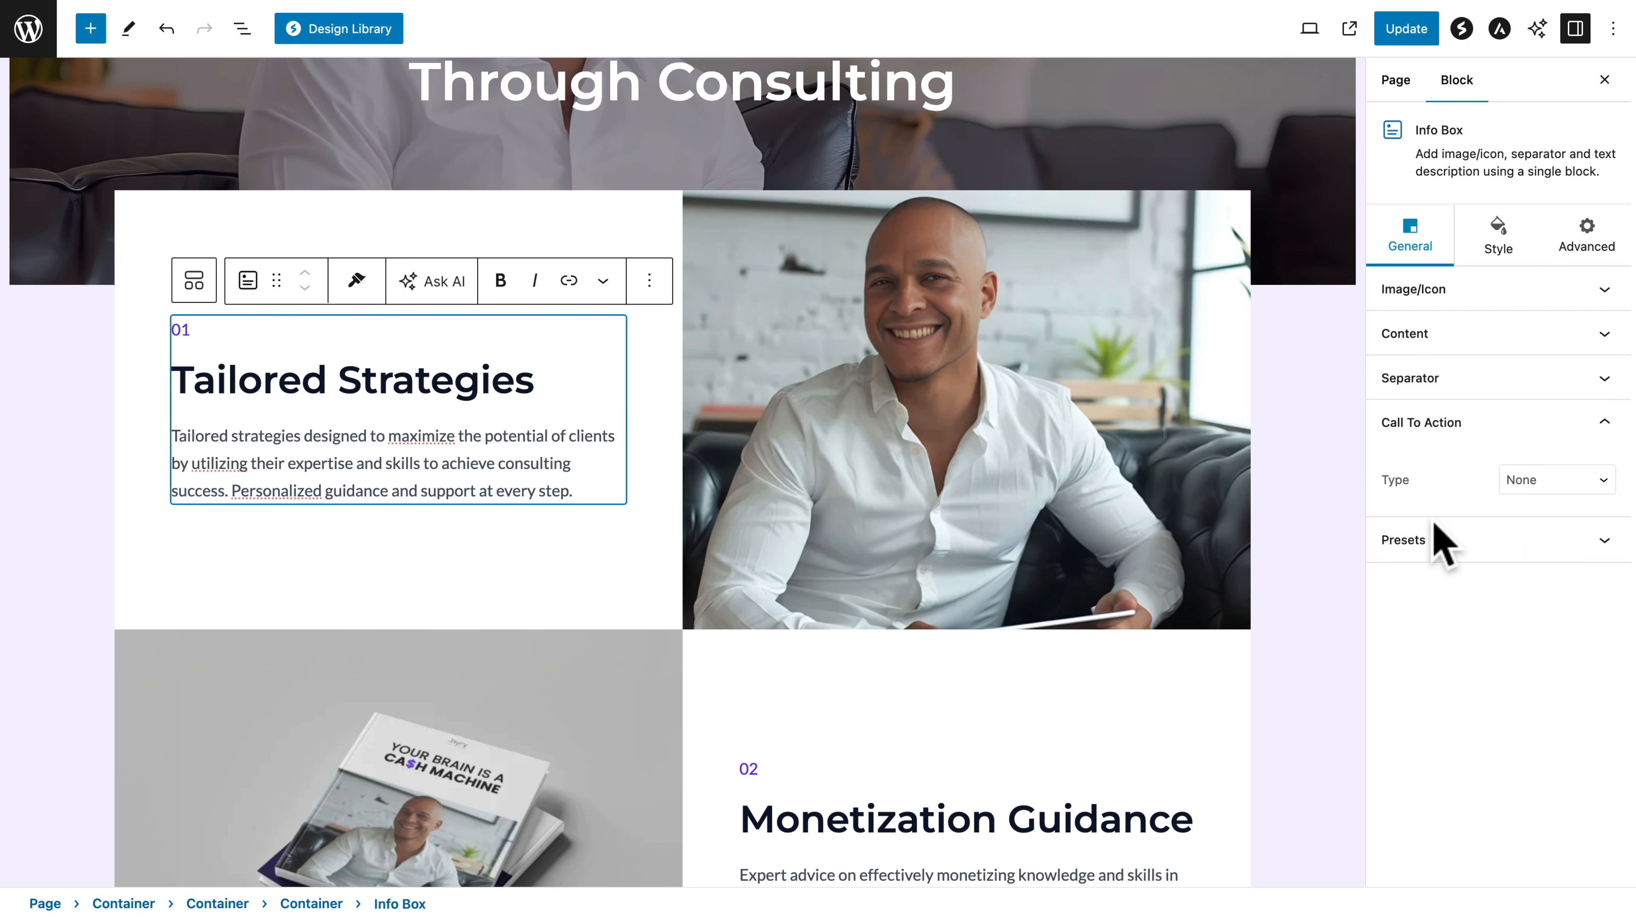
click(1531, 484)
click(1533, 522)
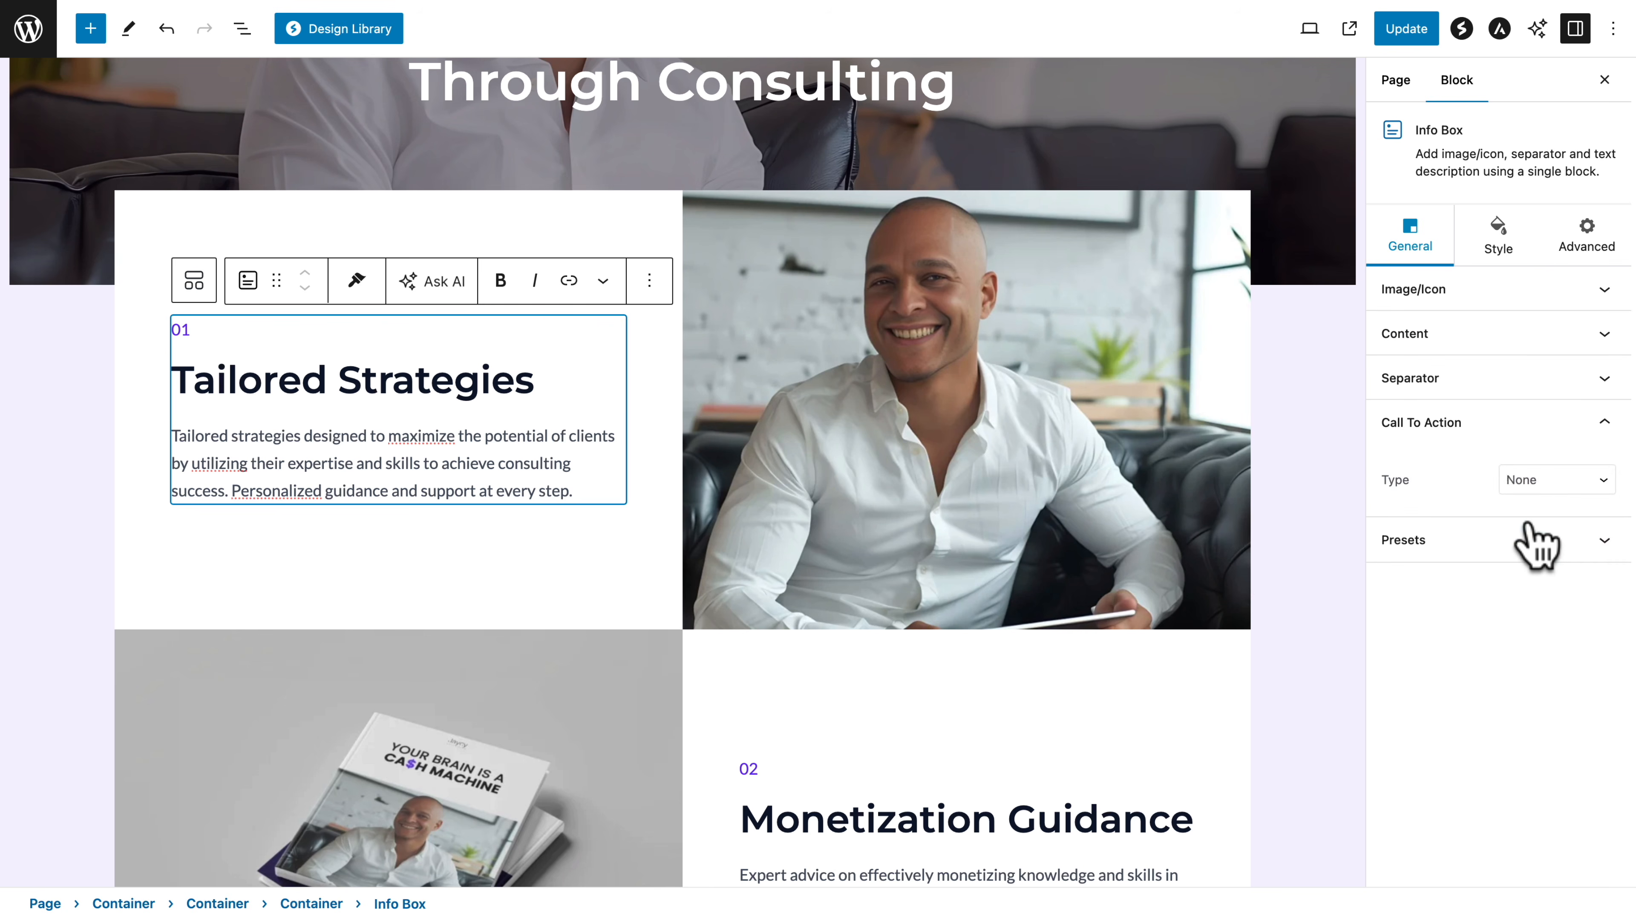
scroll(1423, 635, down, 4)
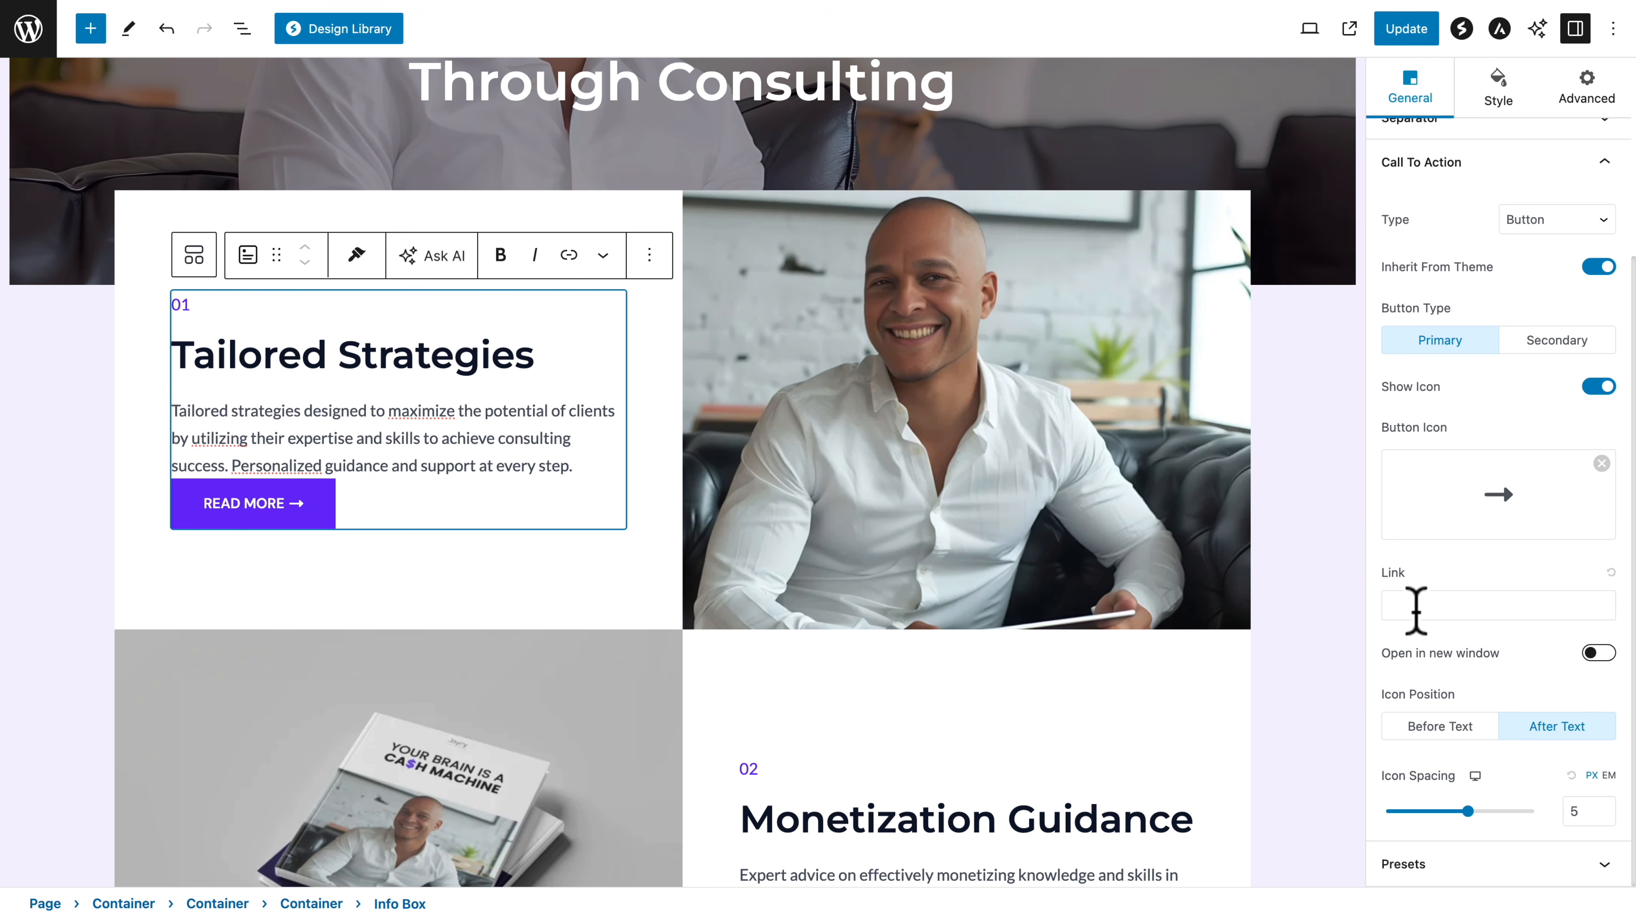
Link the call-to-action button of the "Tailored Strategies" info box to /contact/
click(1416, 611)
text(/c)
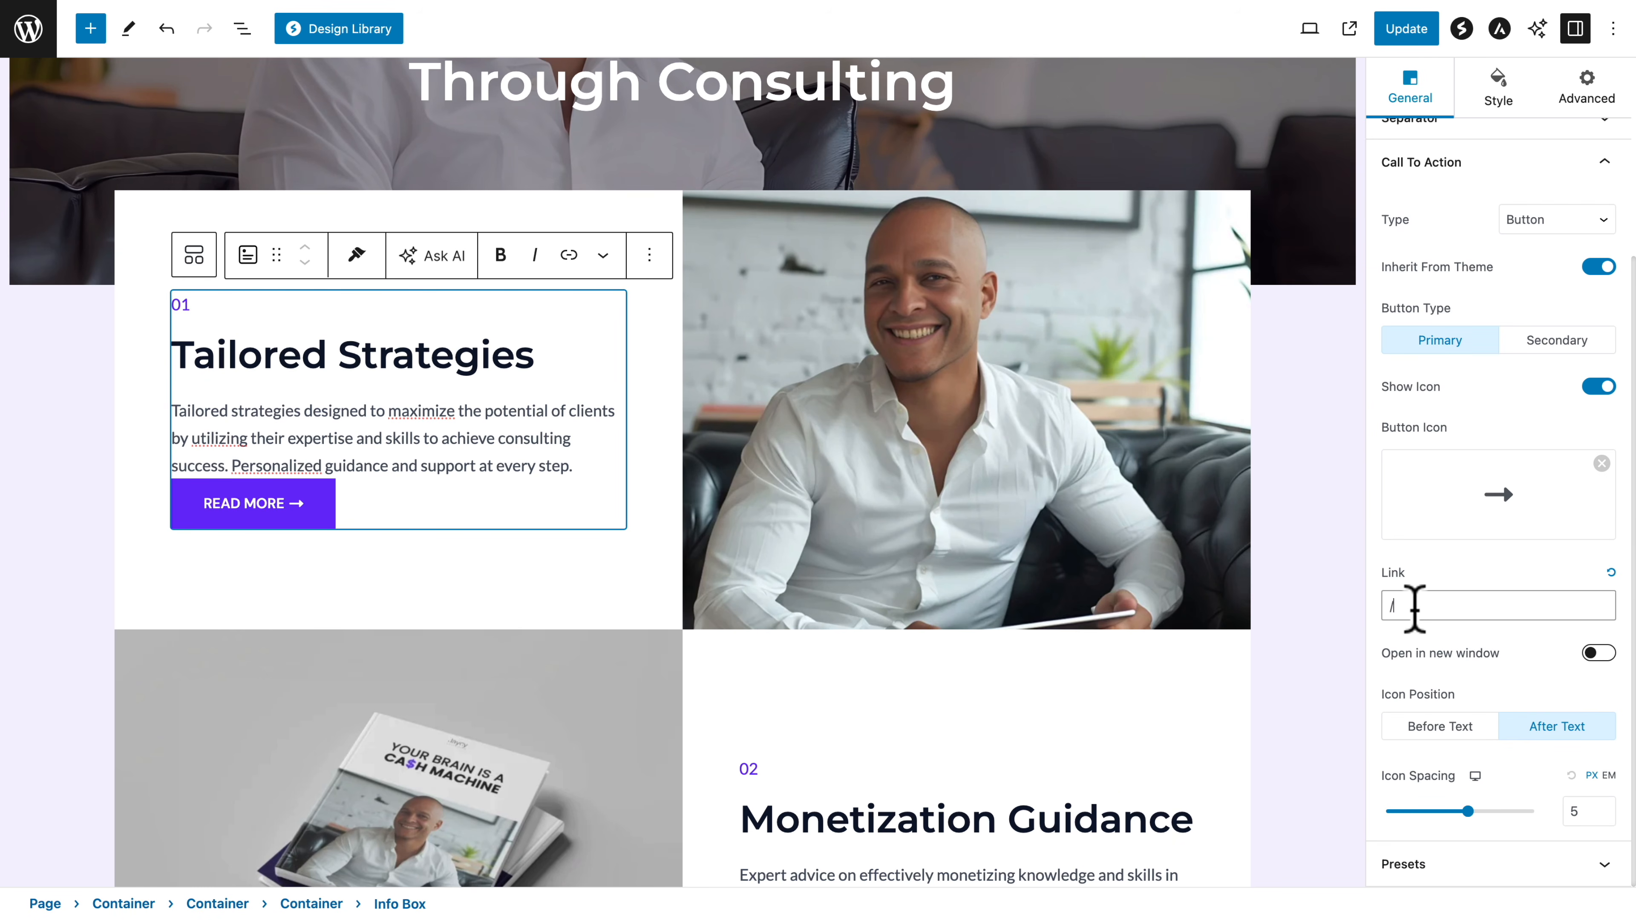
text(ontact/)
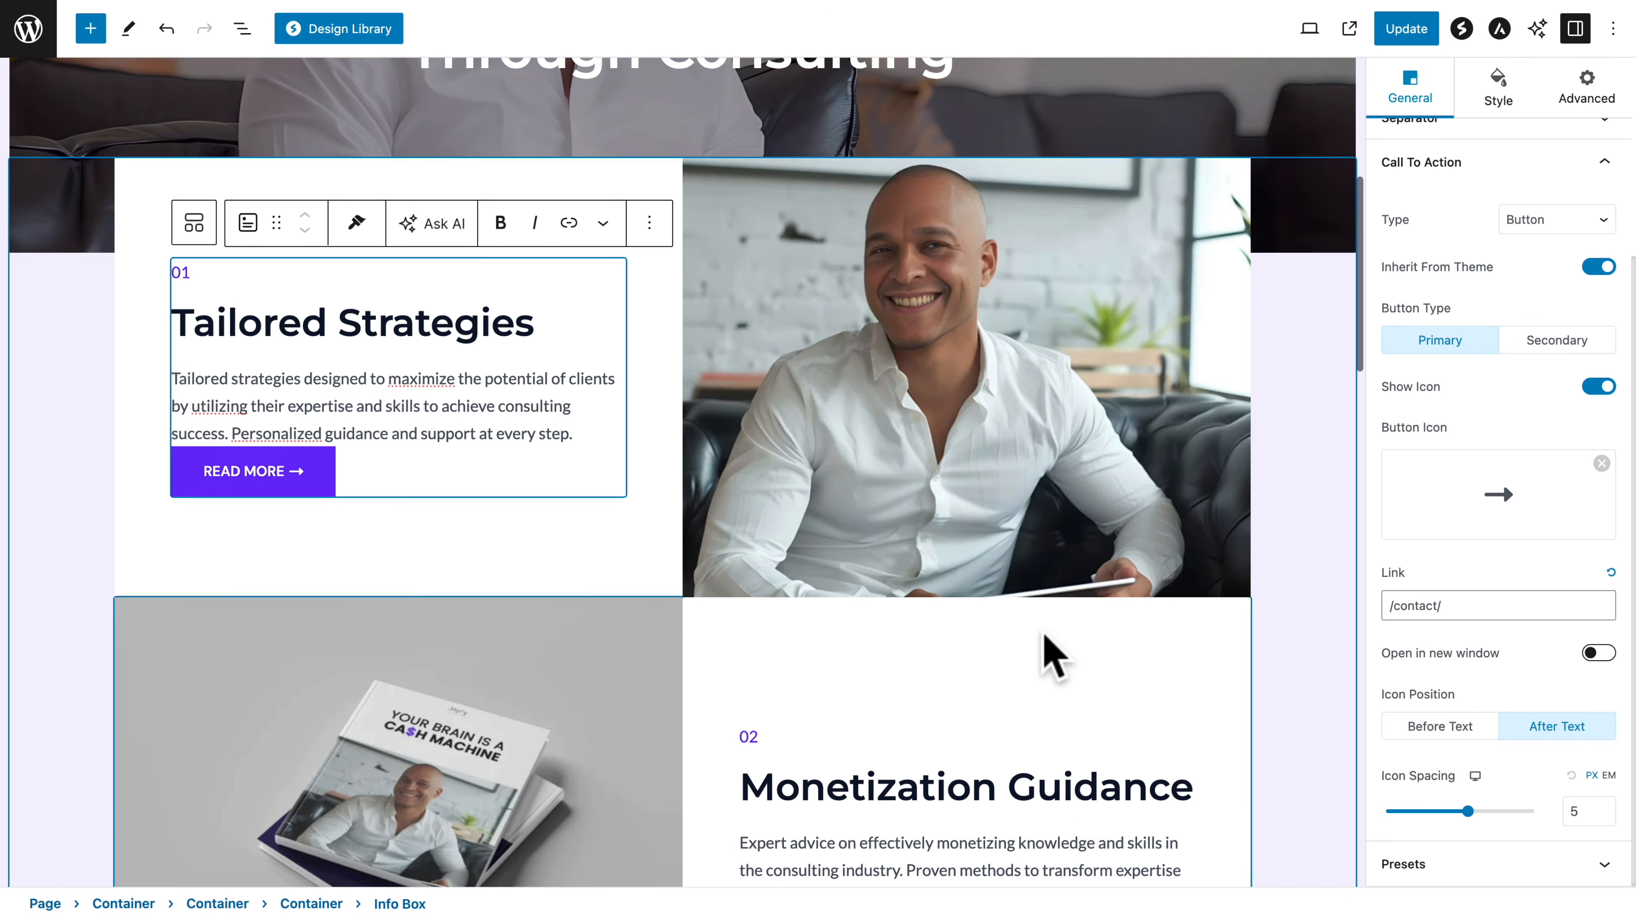
Add a call to action of type Button to the "Client-Centric Approach" info box and link it to /contact/
scroll(1053, 654, down, 10)
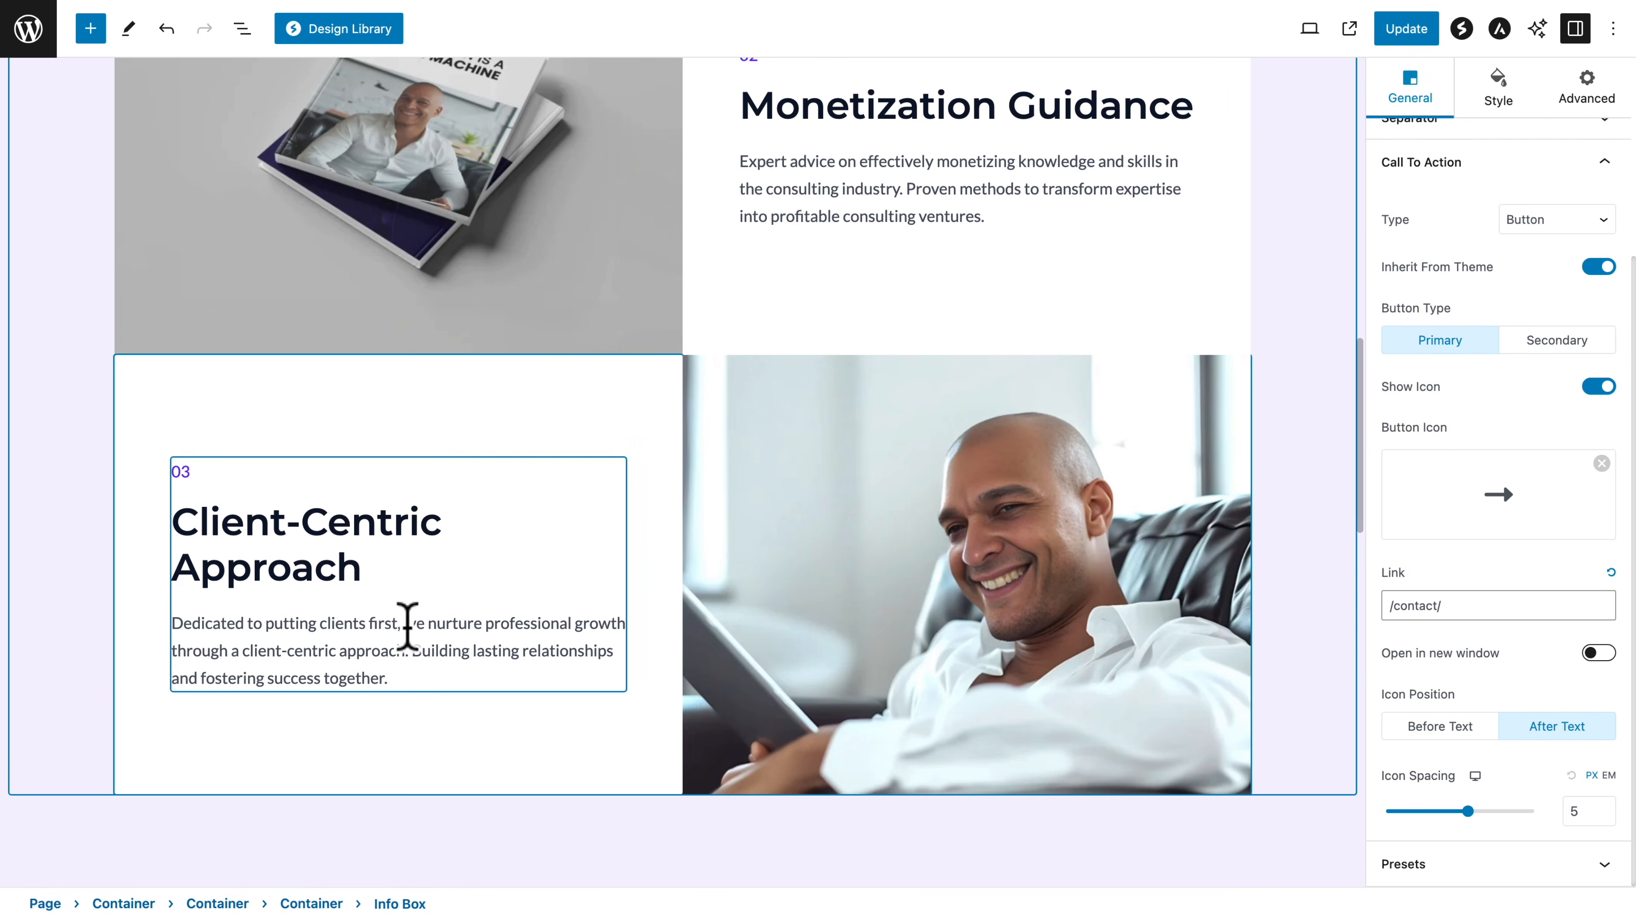
click(408, 625)
click(1539, 480)
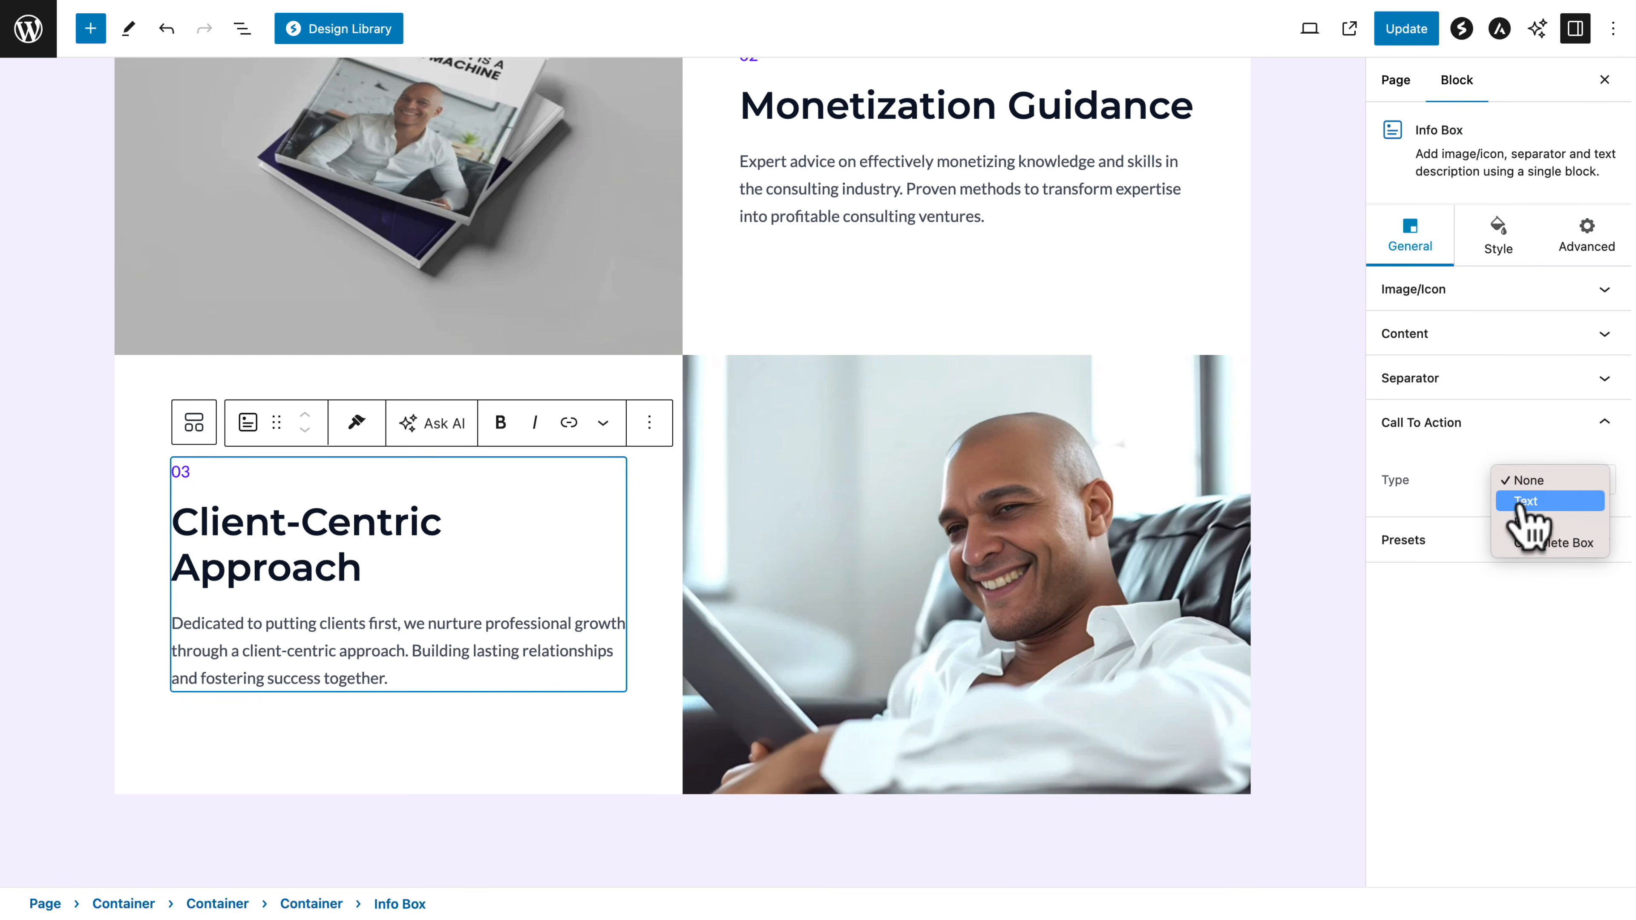
click(1528, 521)
scroll(1501, 580, down, 4)
click(1418, 606)
text(/contact/)
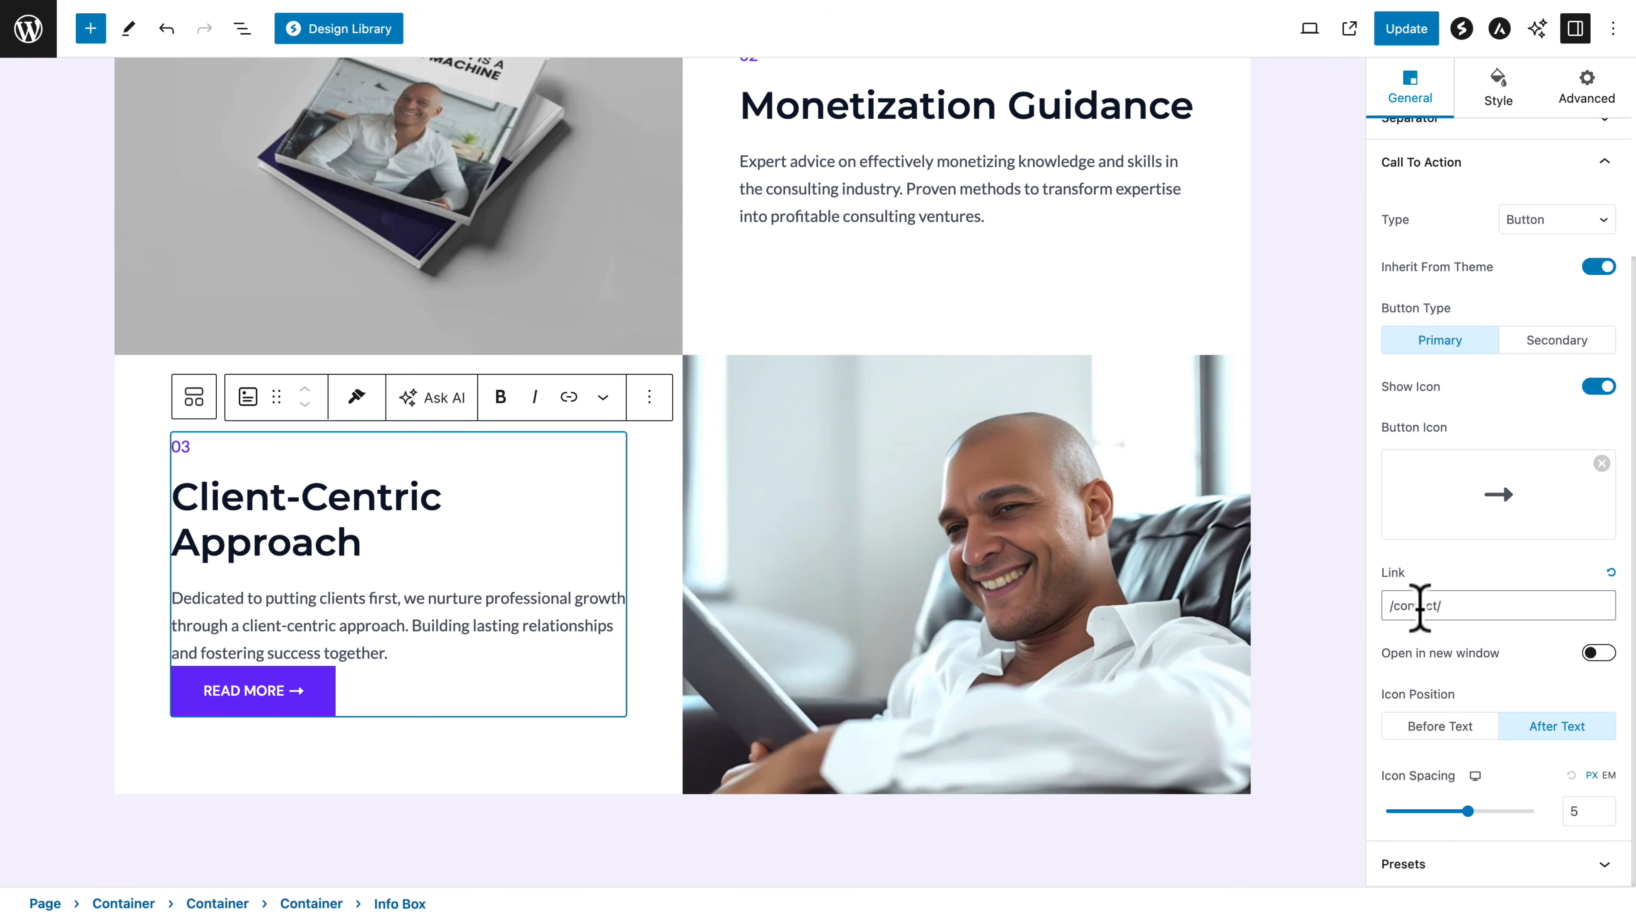
Change the button labels in the "Client-Centric Approach" and "Tailored Strategies" info boxes to CONTACT ME
double_click(254, 691)
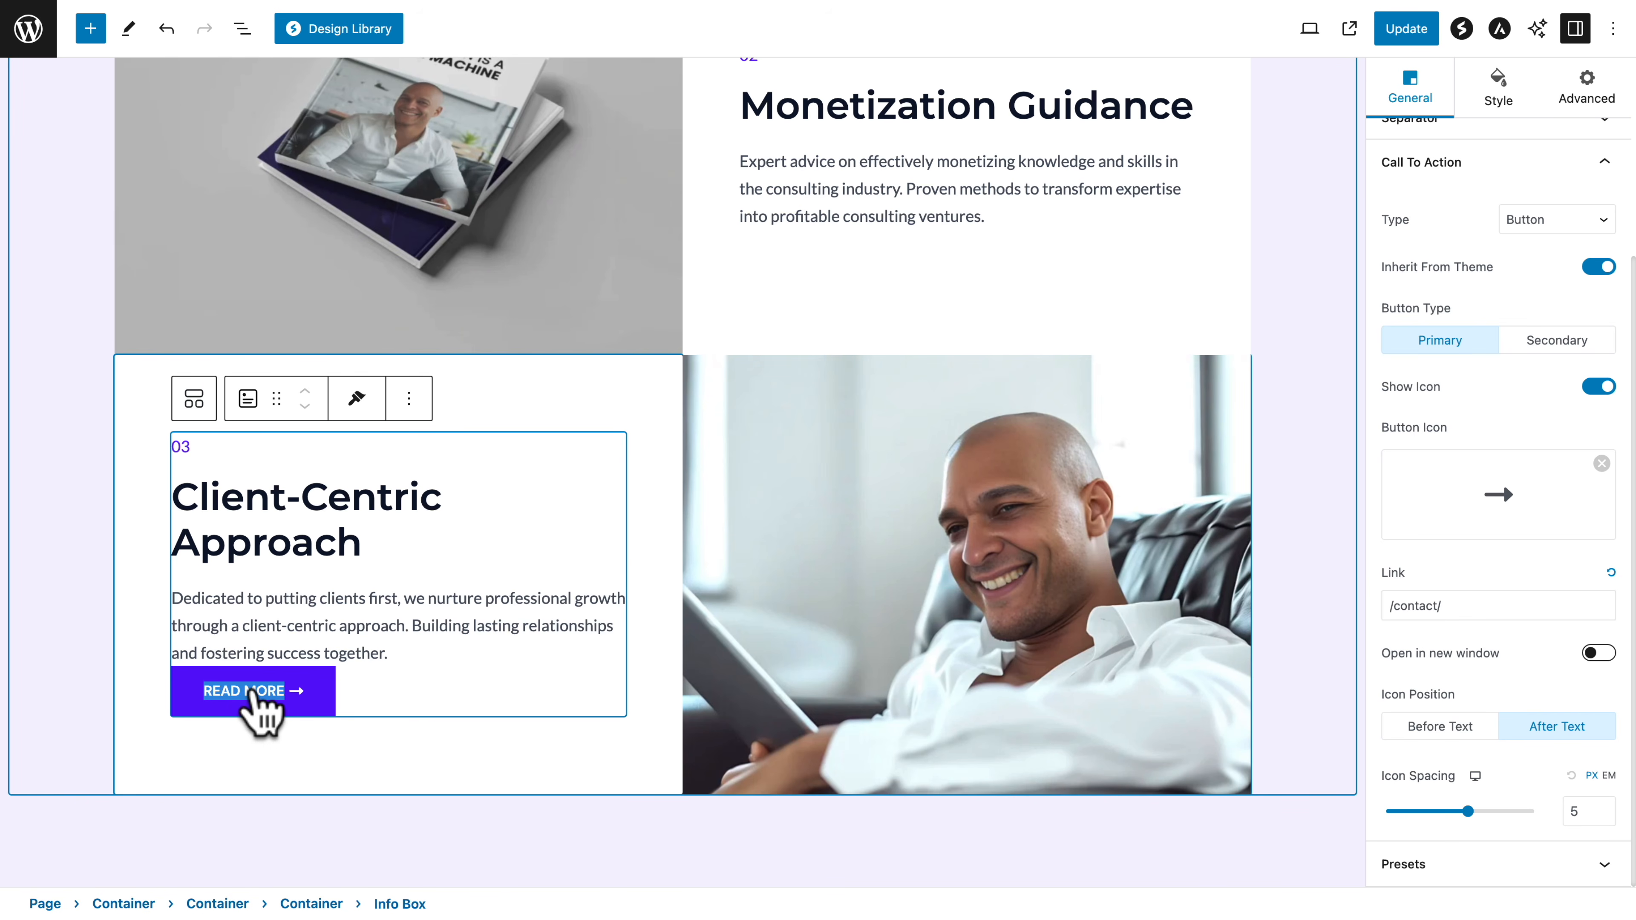
text(CONTACT ME)
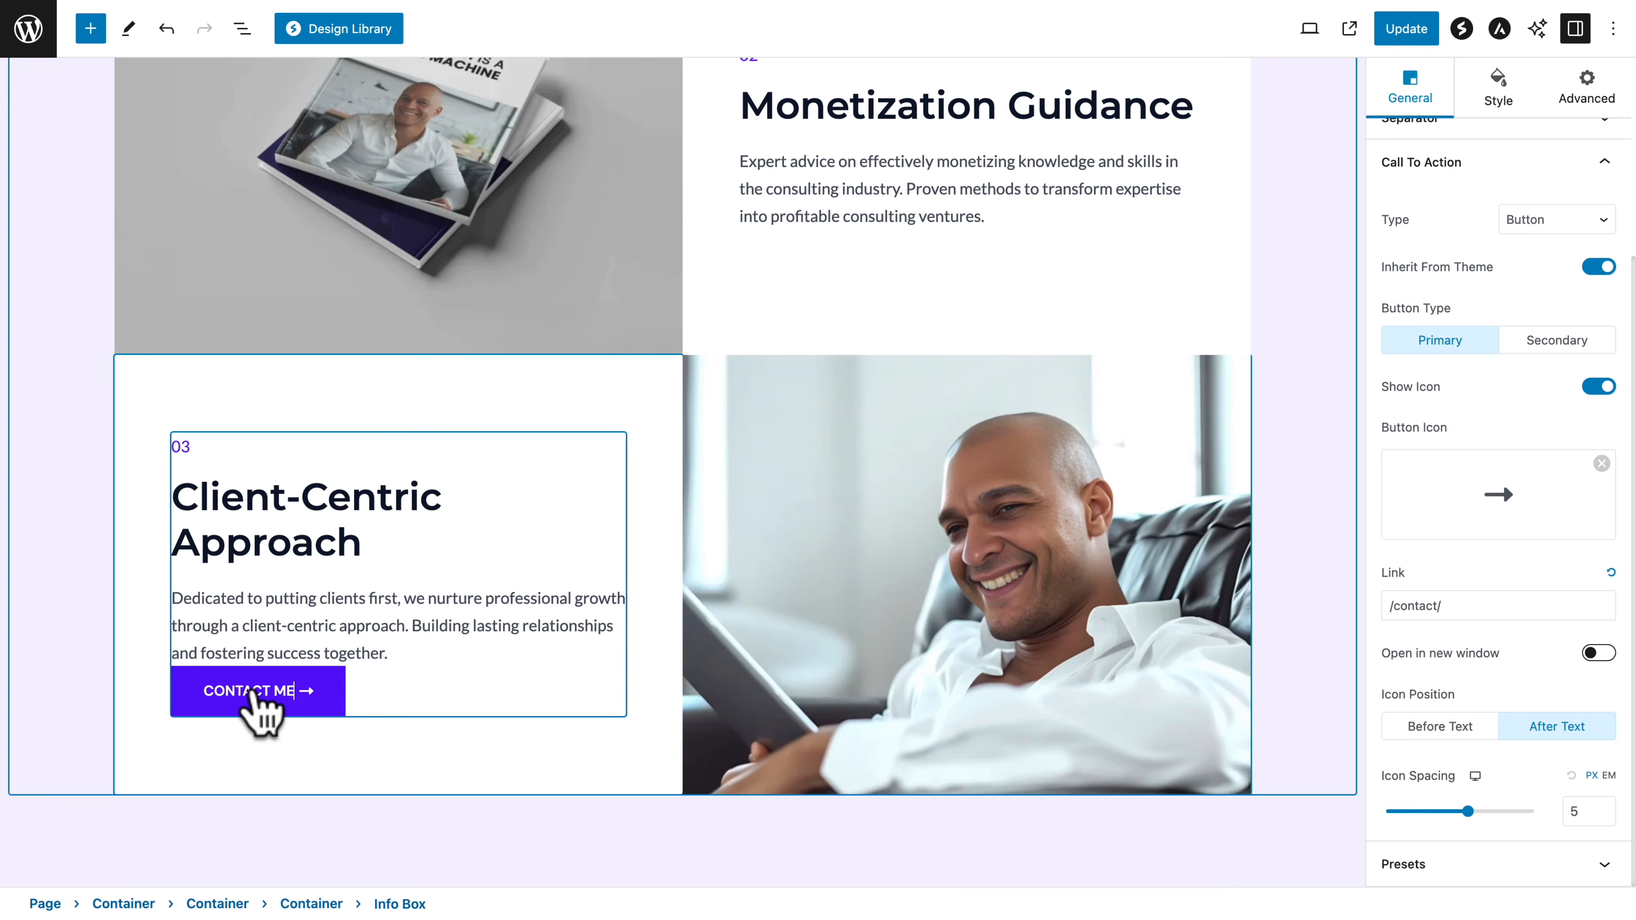
scroll(212, 570, up, 10)
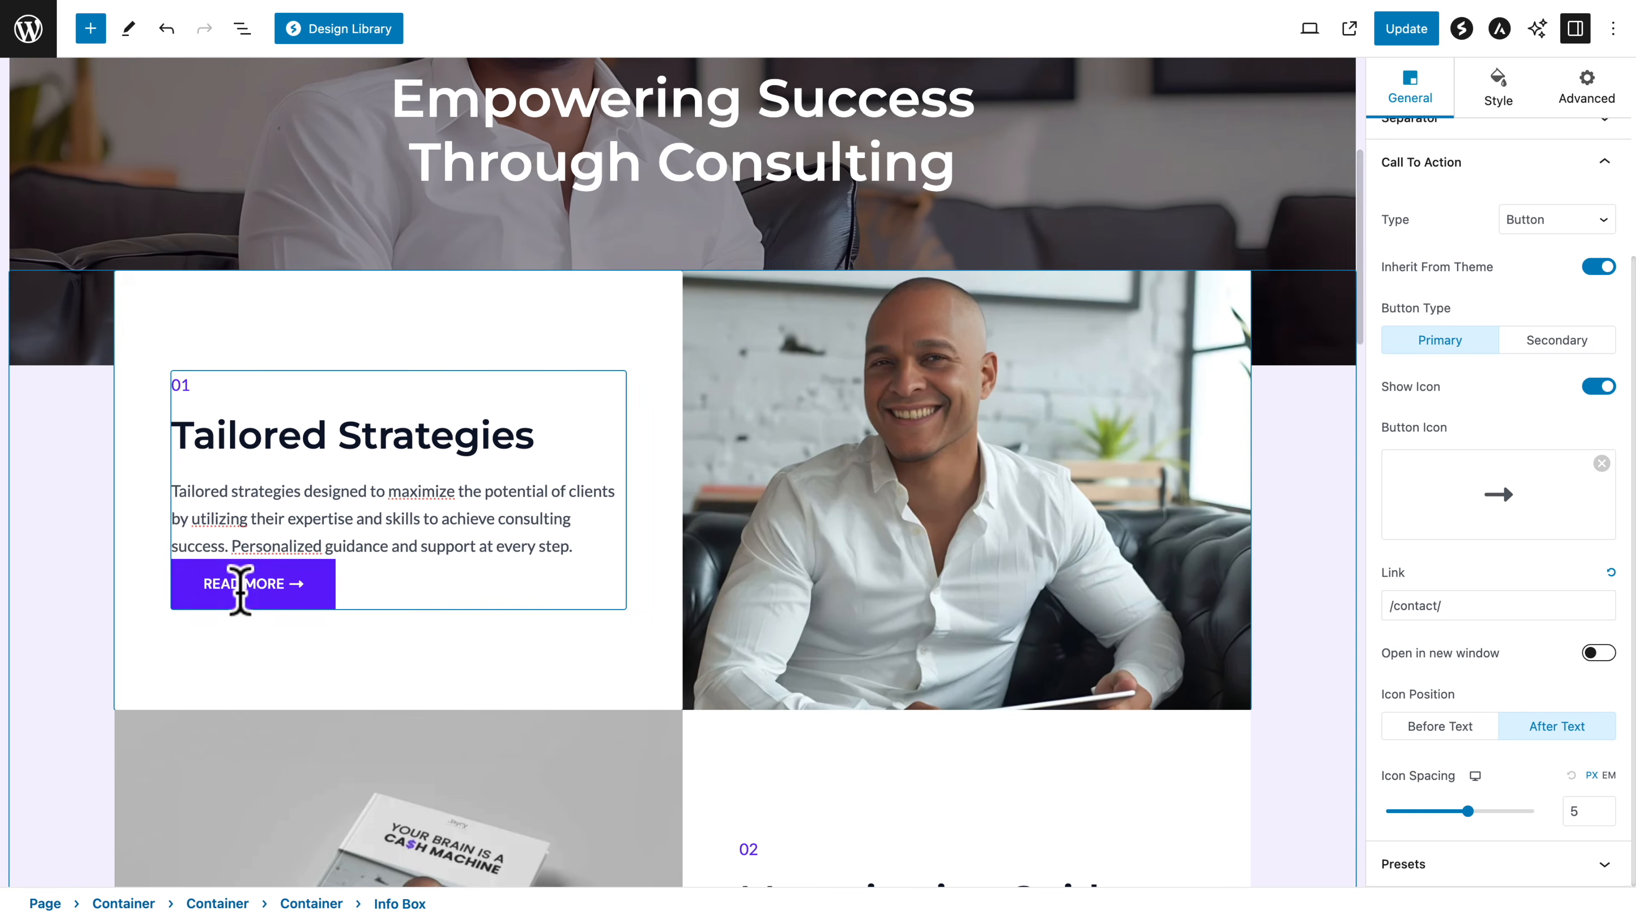
click(242, 587)
text(CONTACT ME)
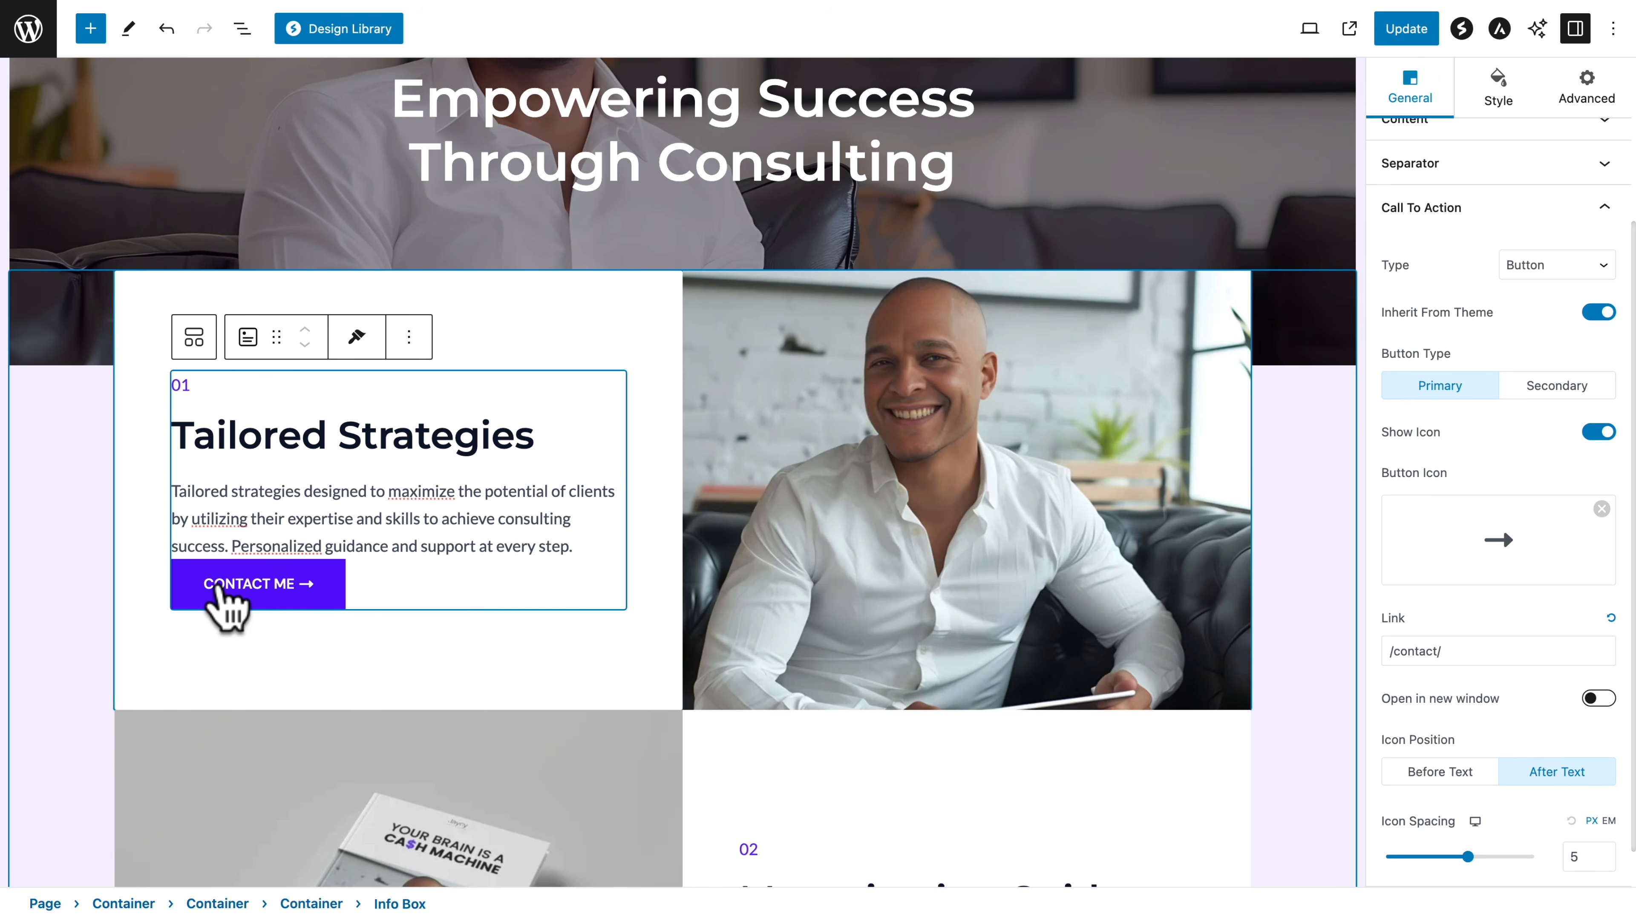
Add a call to action of type Button to the "Monetization Guidance" info box and label it BUY NOW
scroll(218, 602, down, 5)
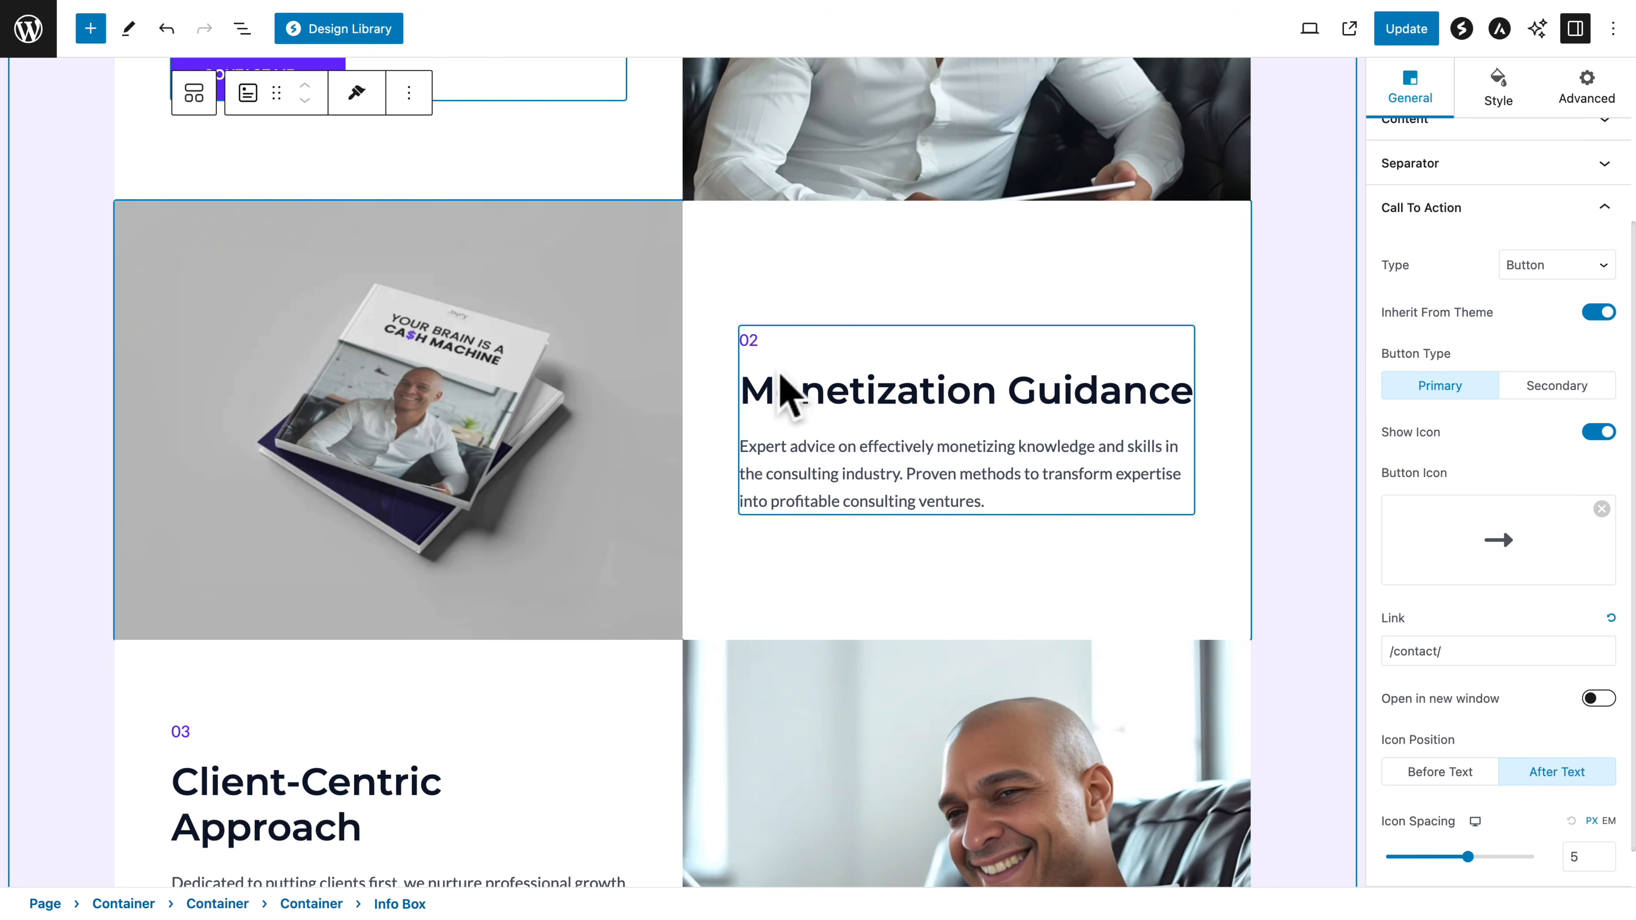
click(792, 474)
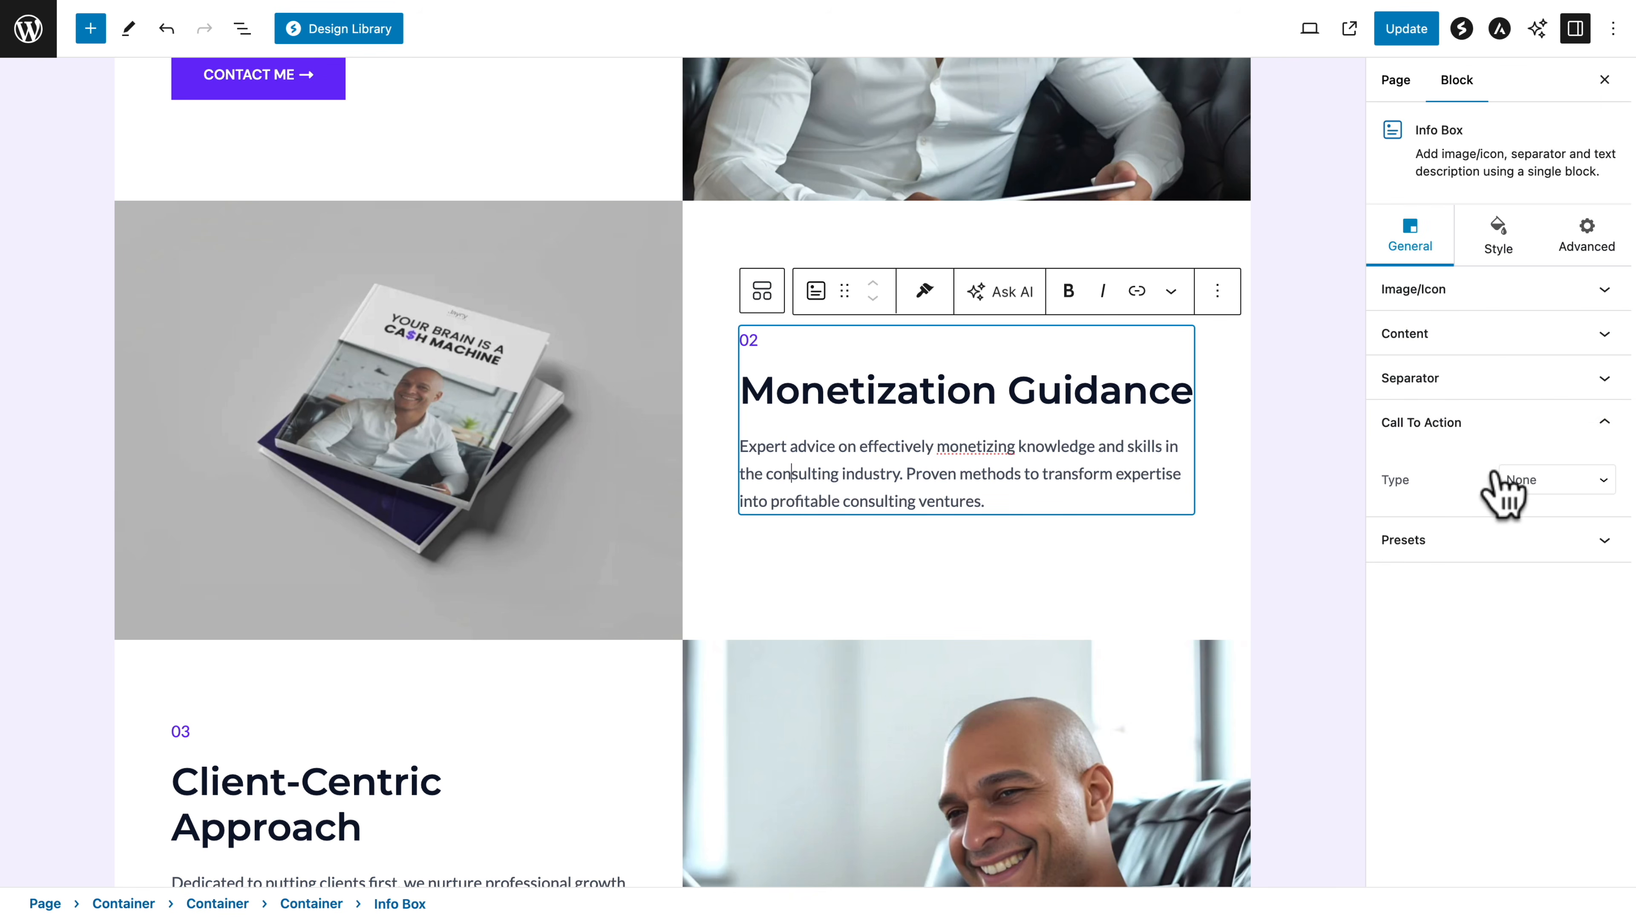
click(1500, 480)
click(1525, 523)
click(797, 515)
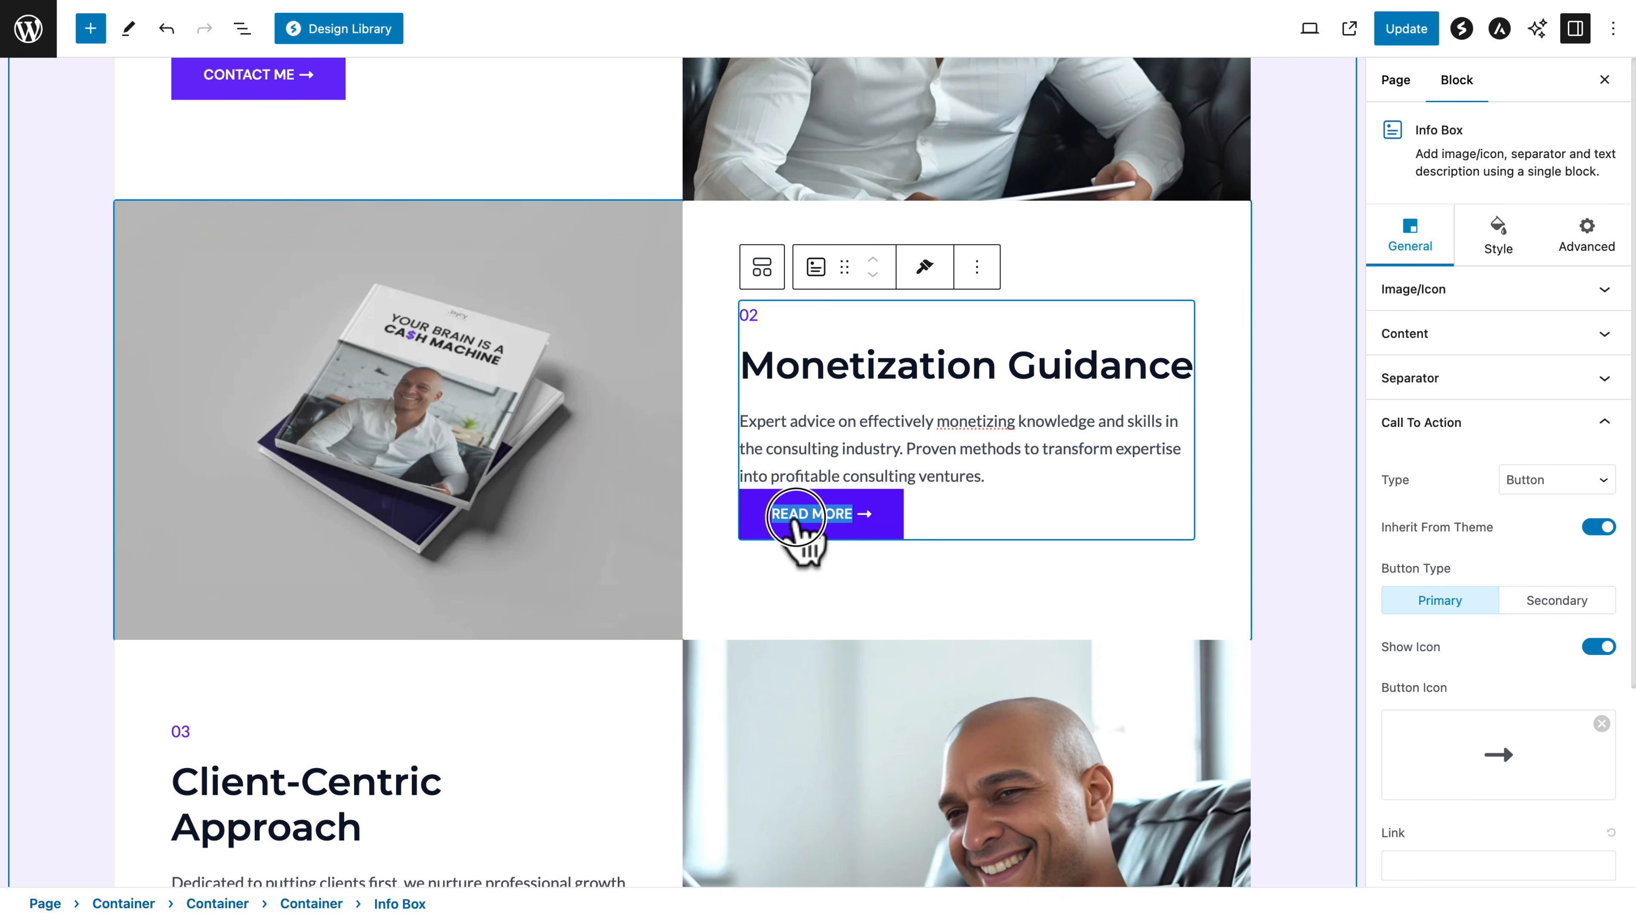
text(BUY NO)
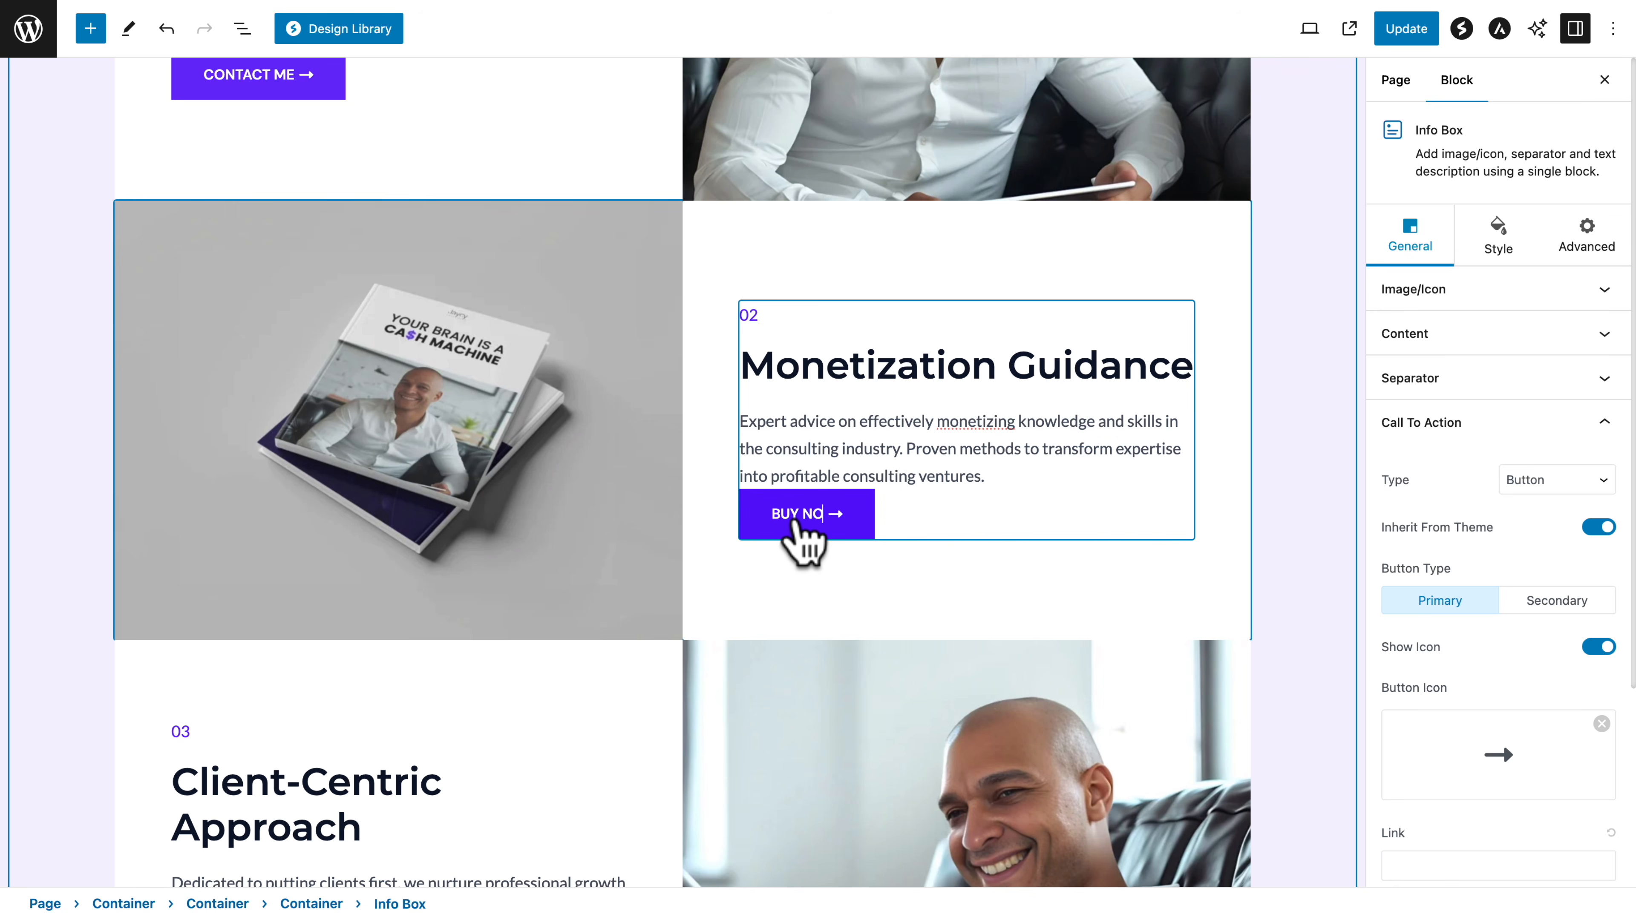
text(W)
Link the BUY NOW button to the ebook's copied checkout URL ending in buy/your-brain-is-a-ca-h-machine
scroll(1435, 628, down, 4)
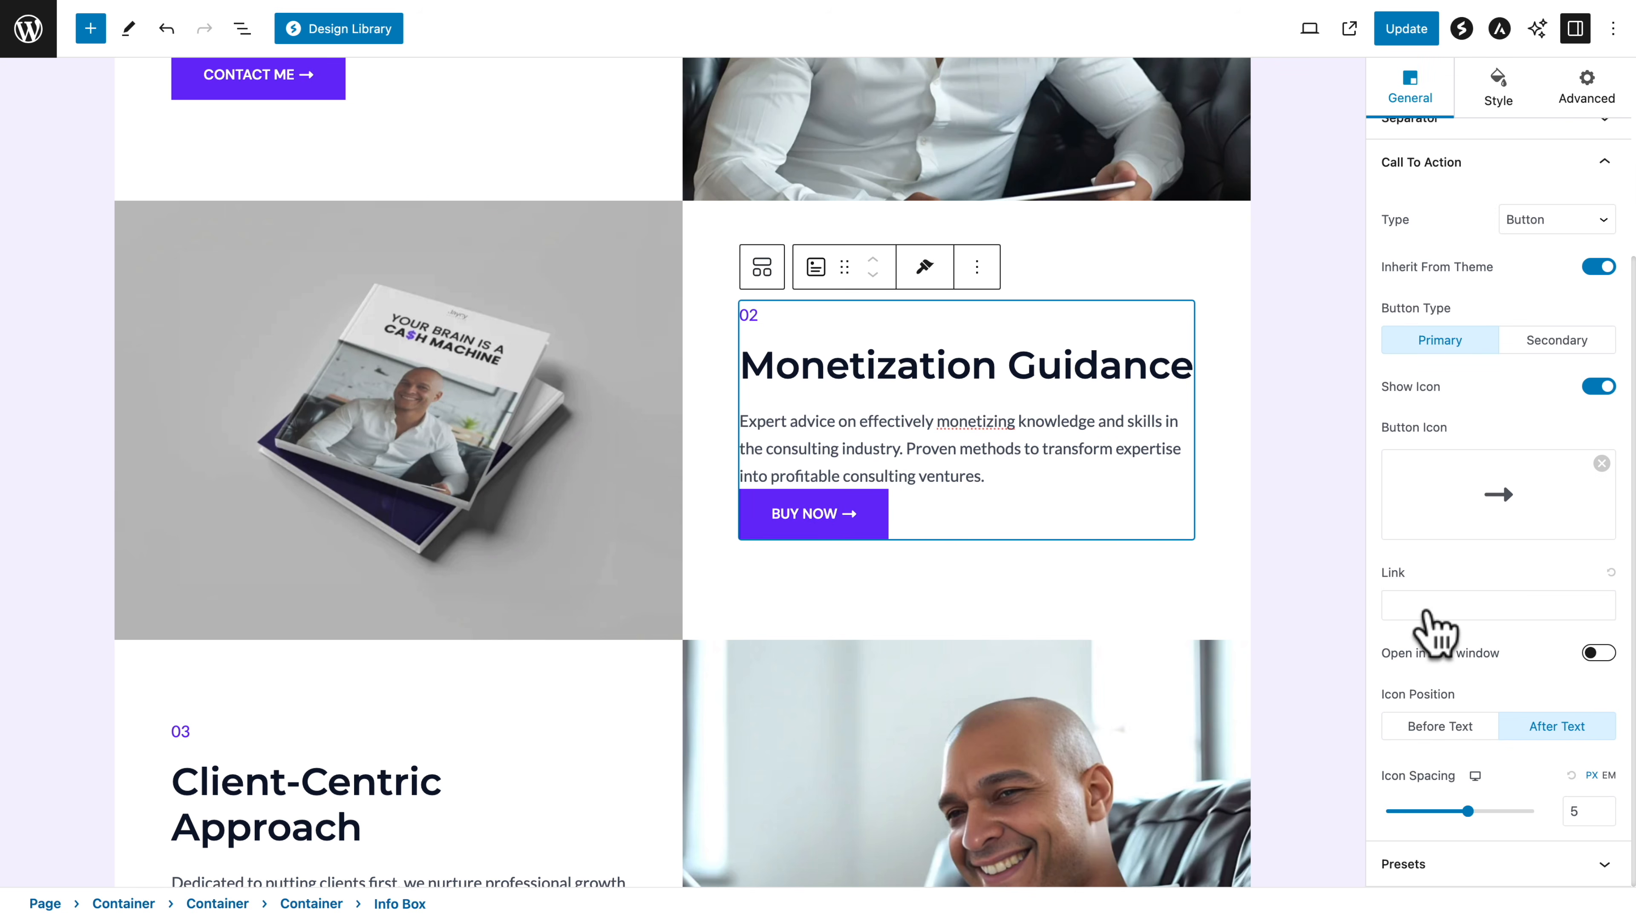
click(1401, 602)
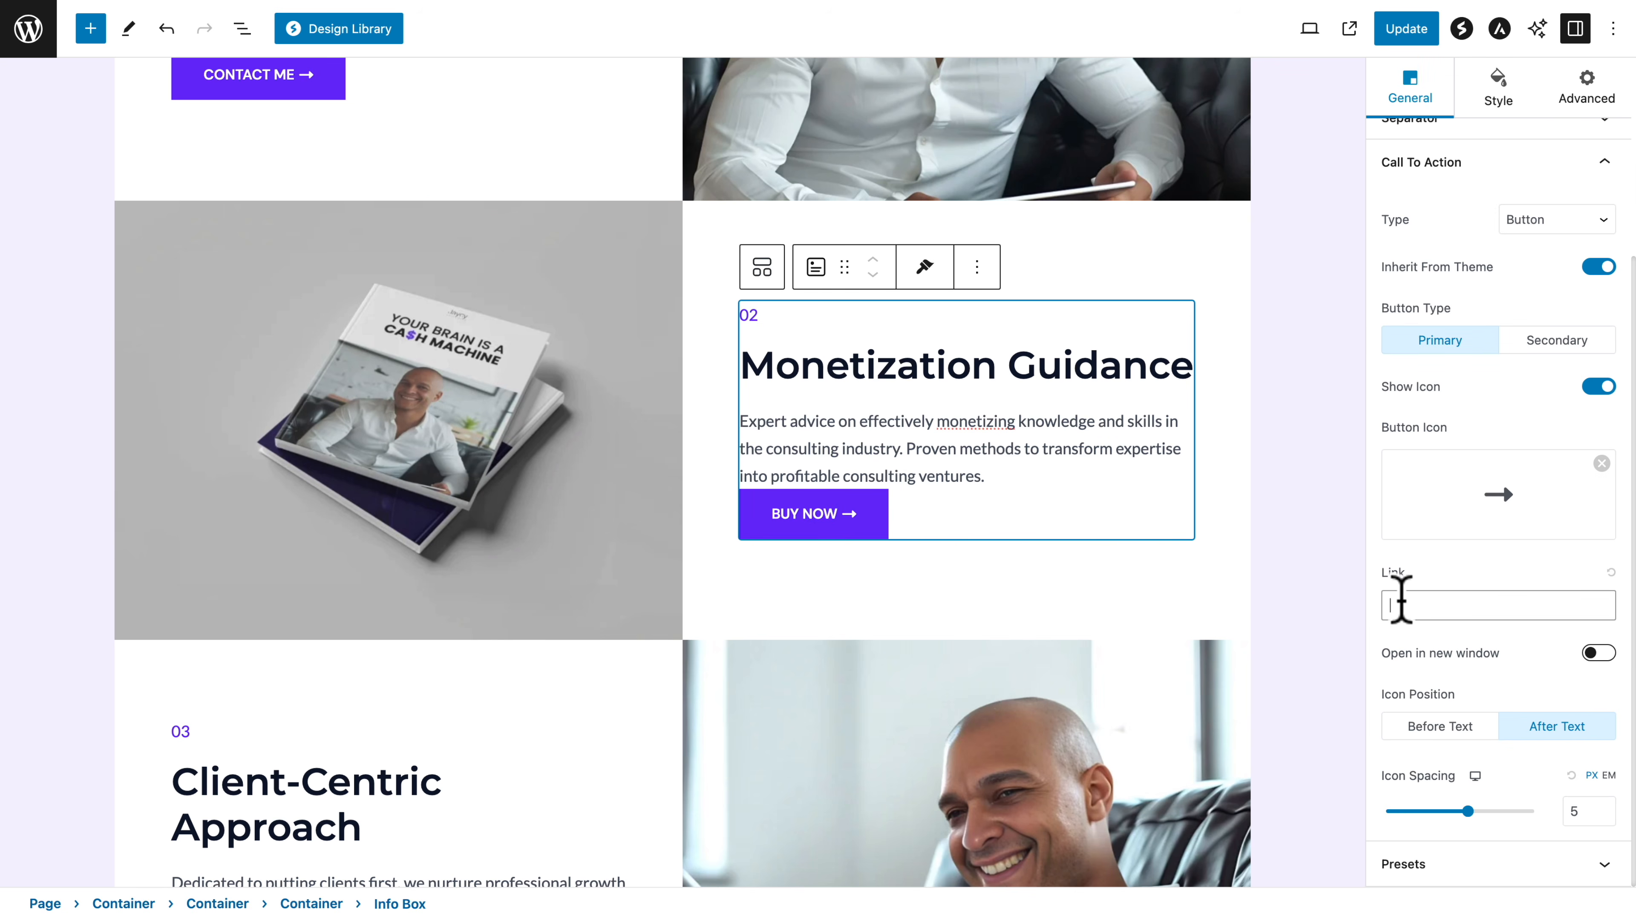
key(ctrl+v)
click(1406, 32)
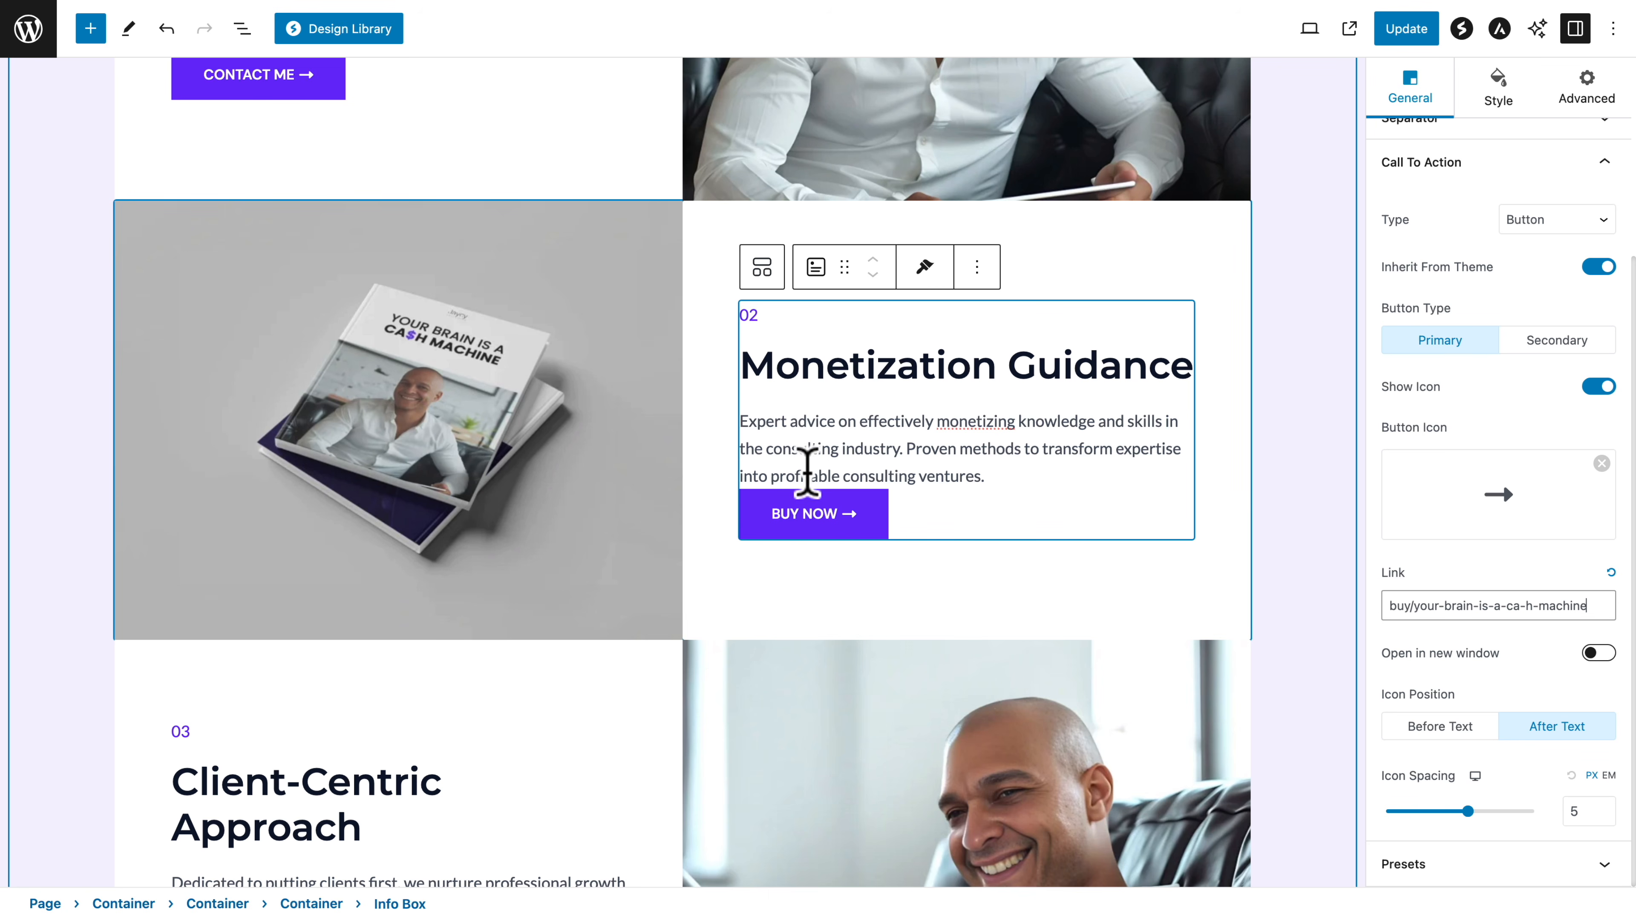
click(997, 519)
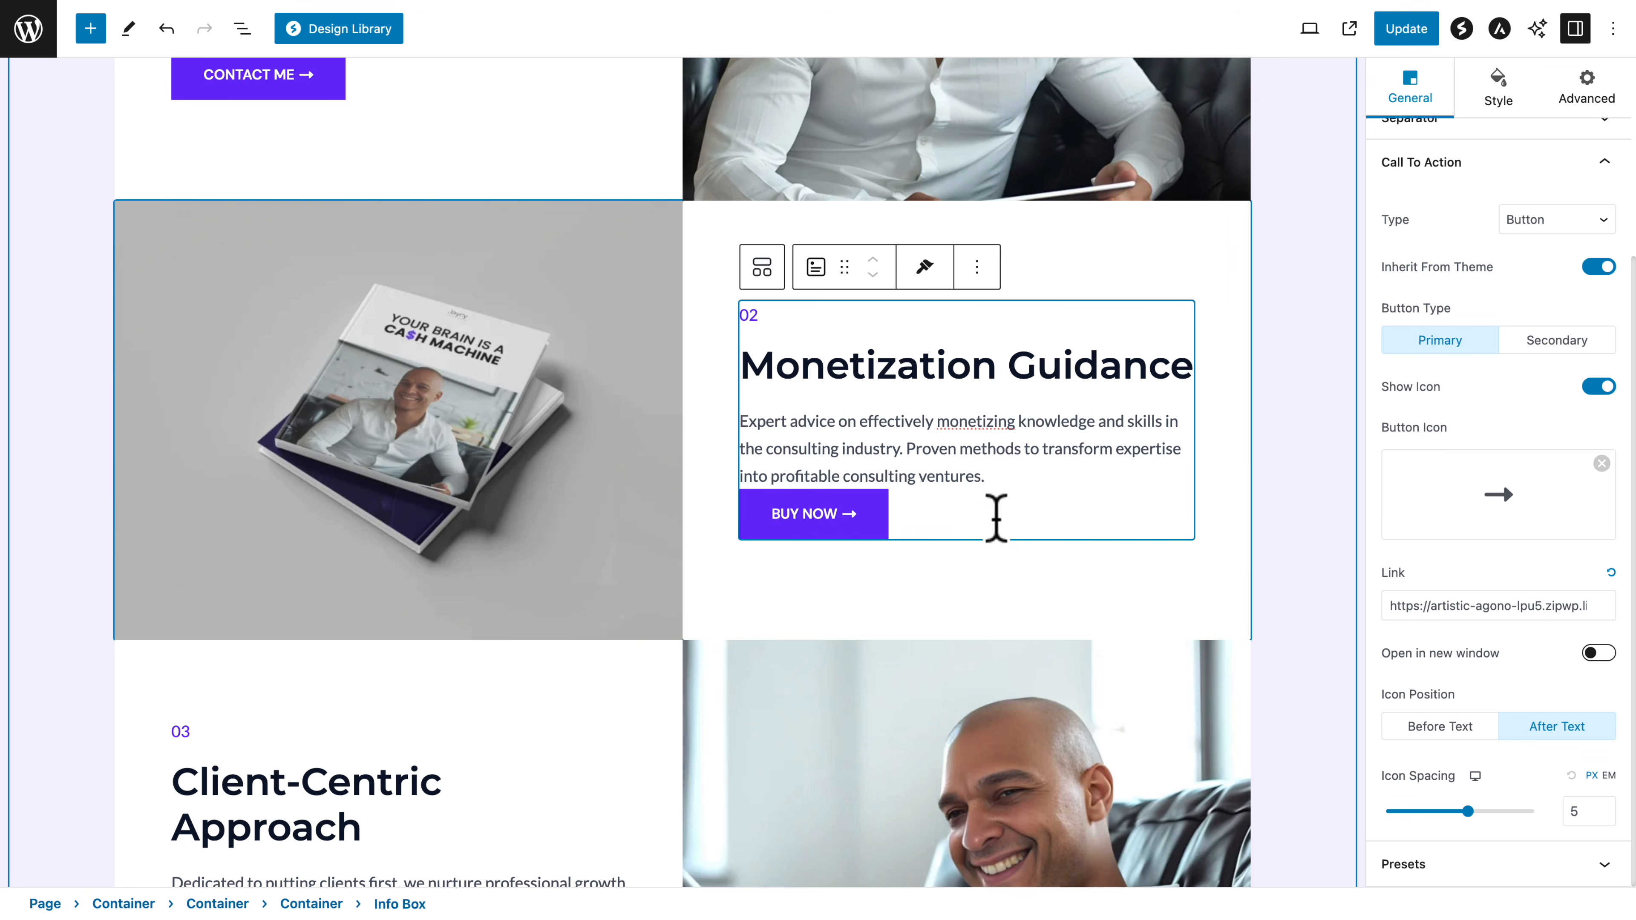
Set the description's bottom margin to 20 px in the "Monetization Guidance" info box, with the margin sides unlinked
click(1492, 94)
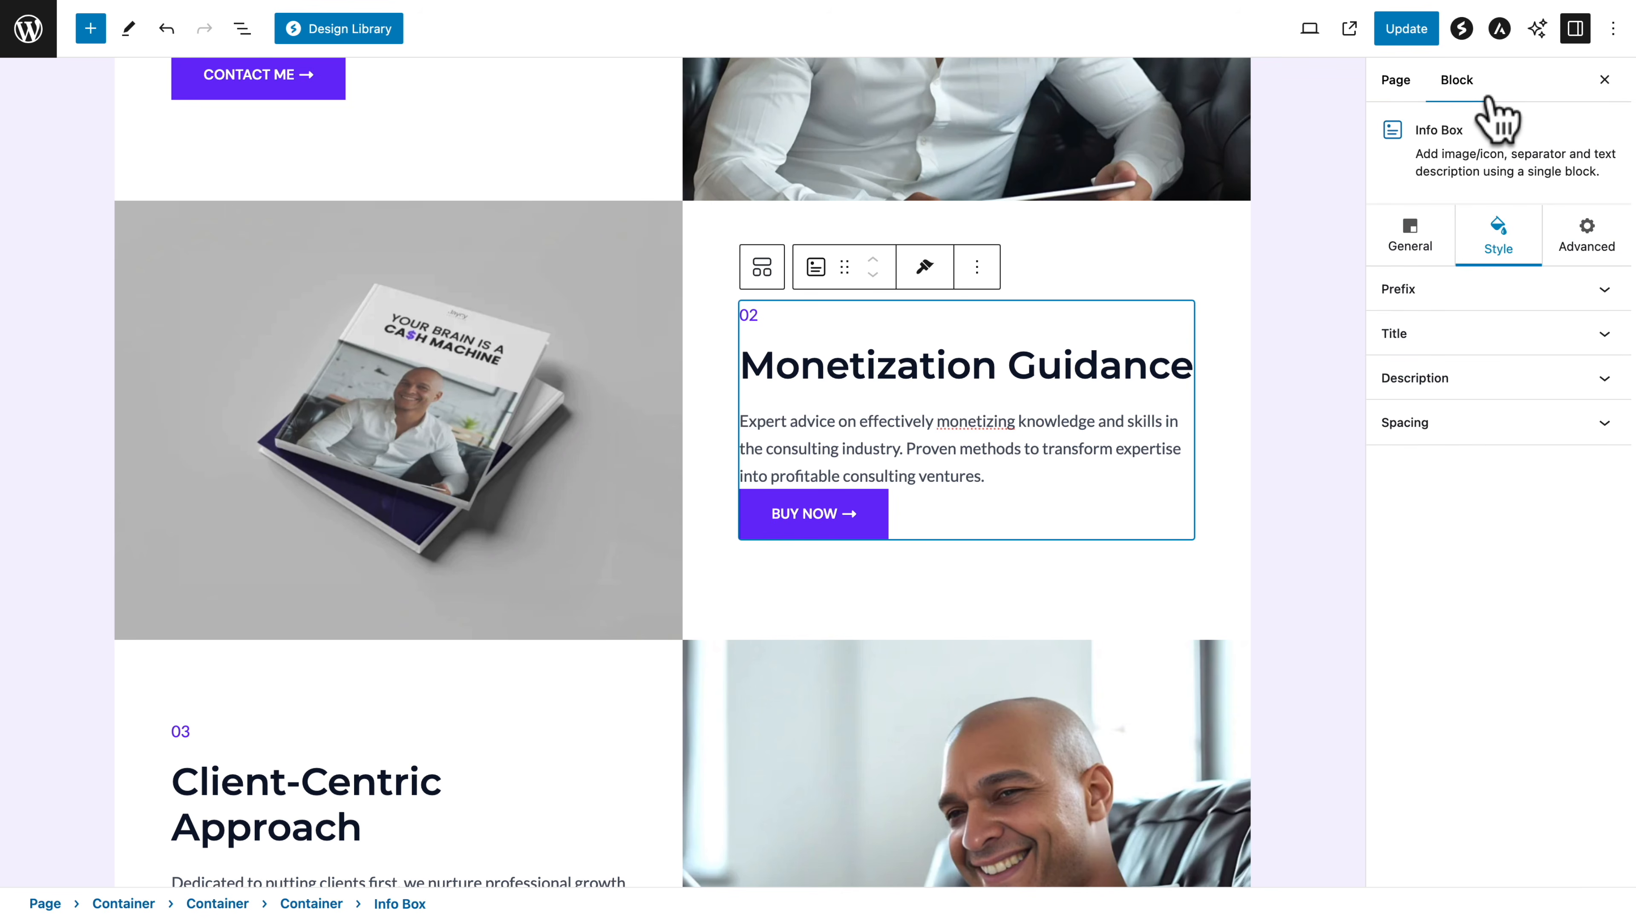
click(1439, 382)
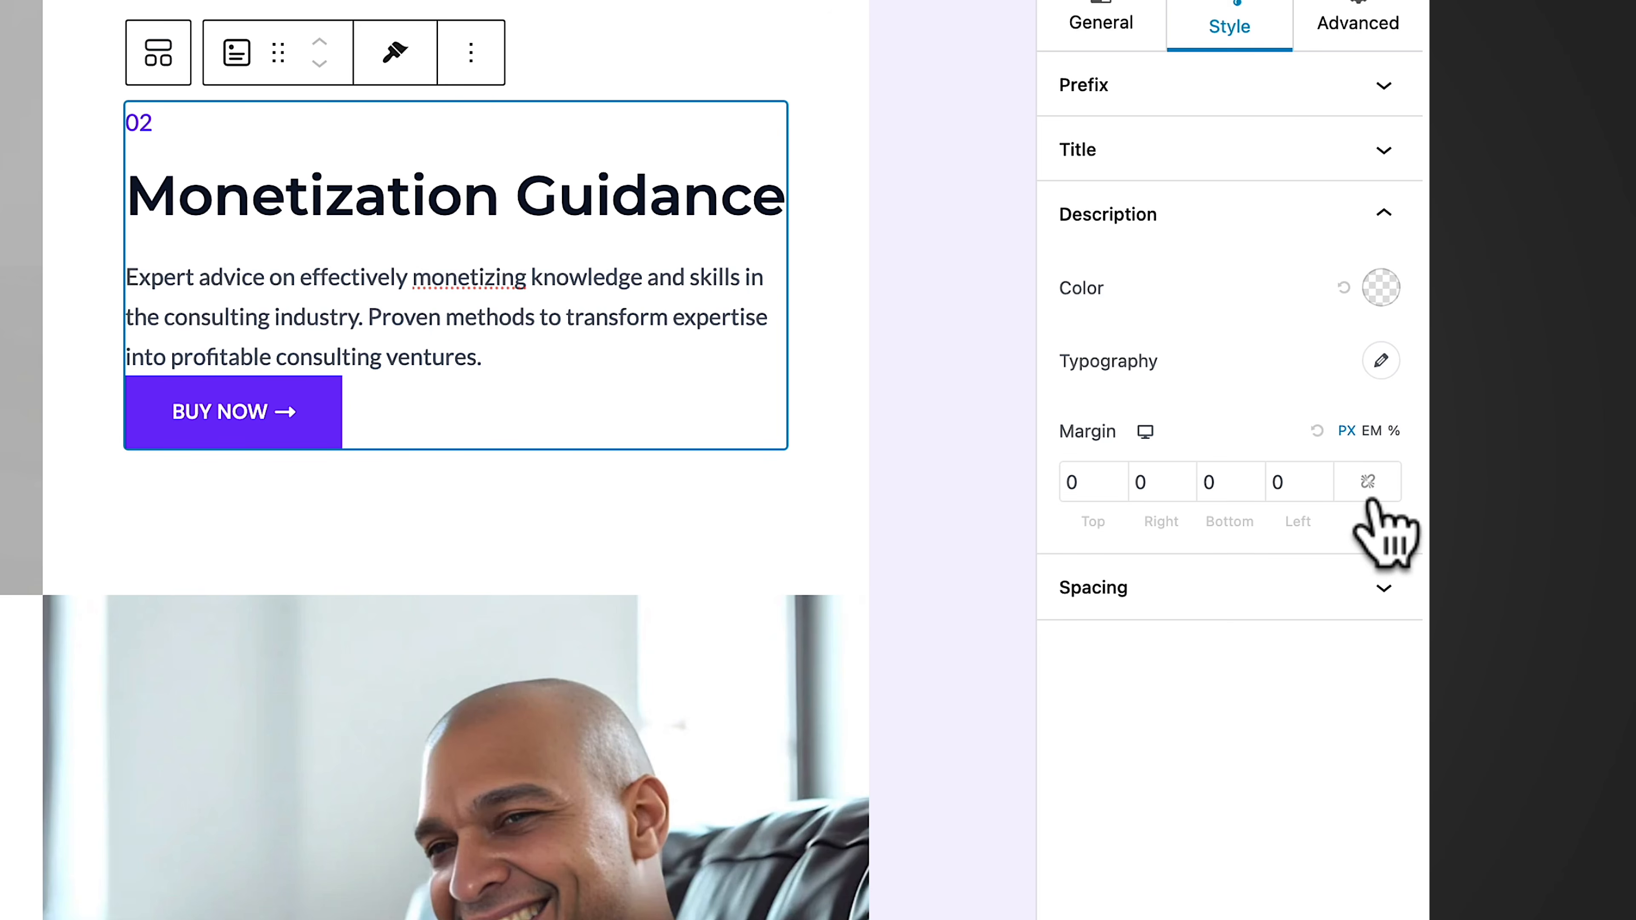
click(1365, 484)
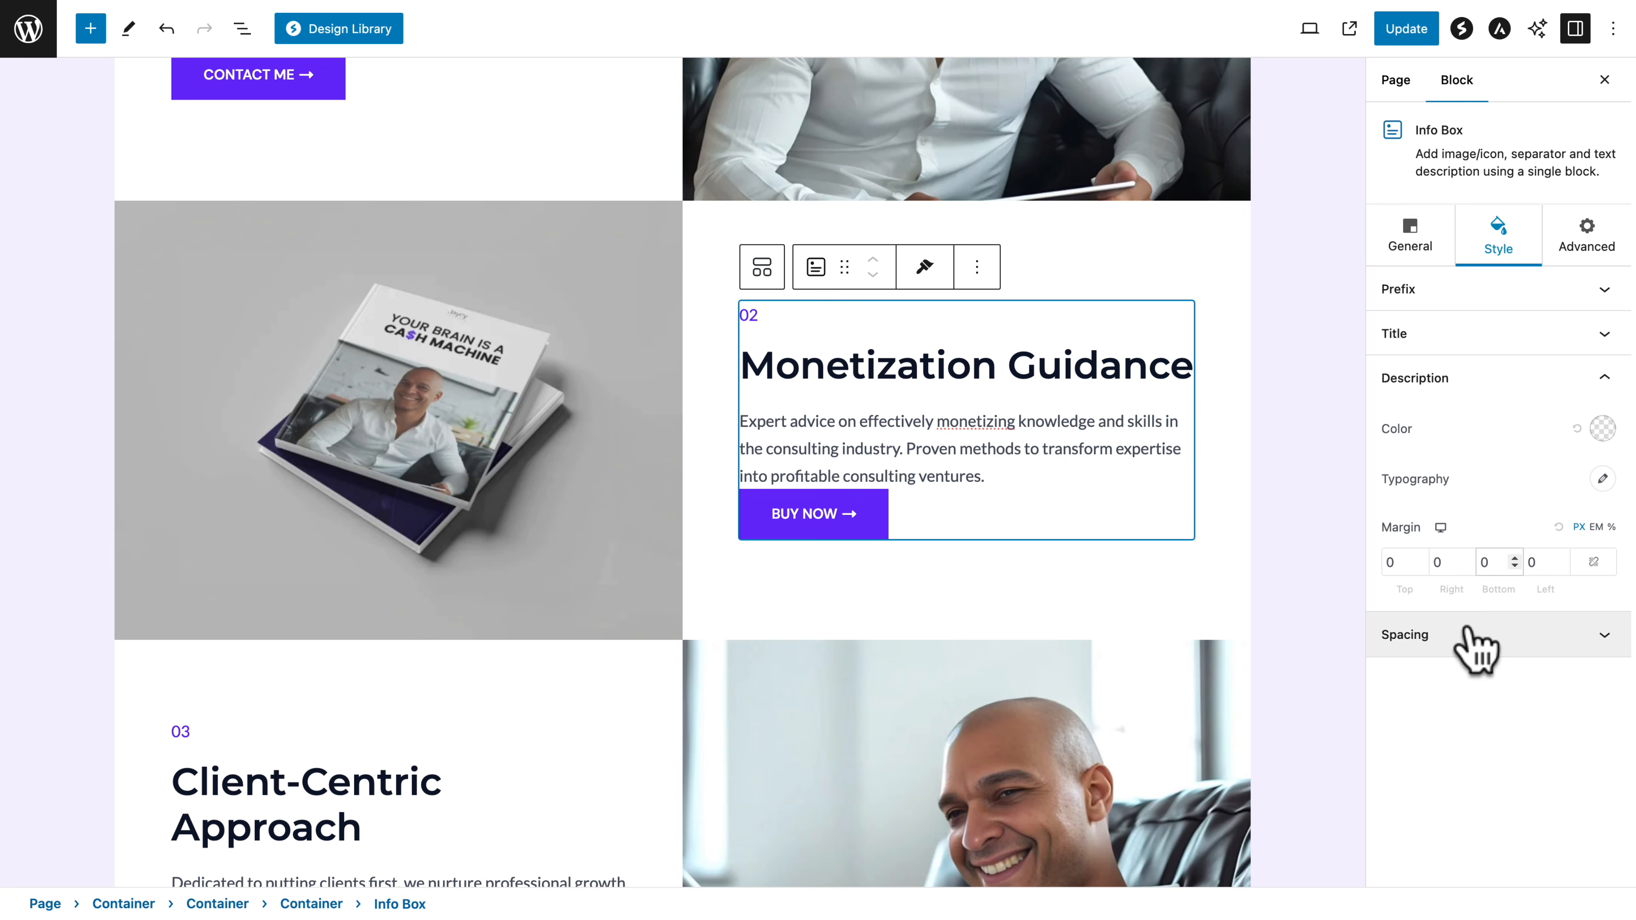
text(2)
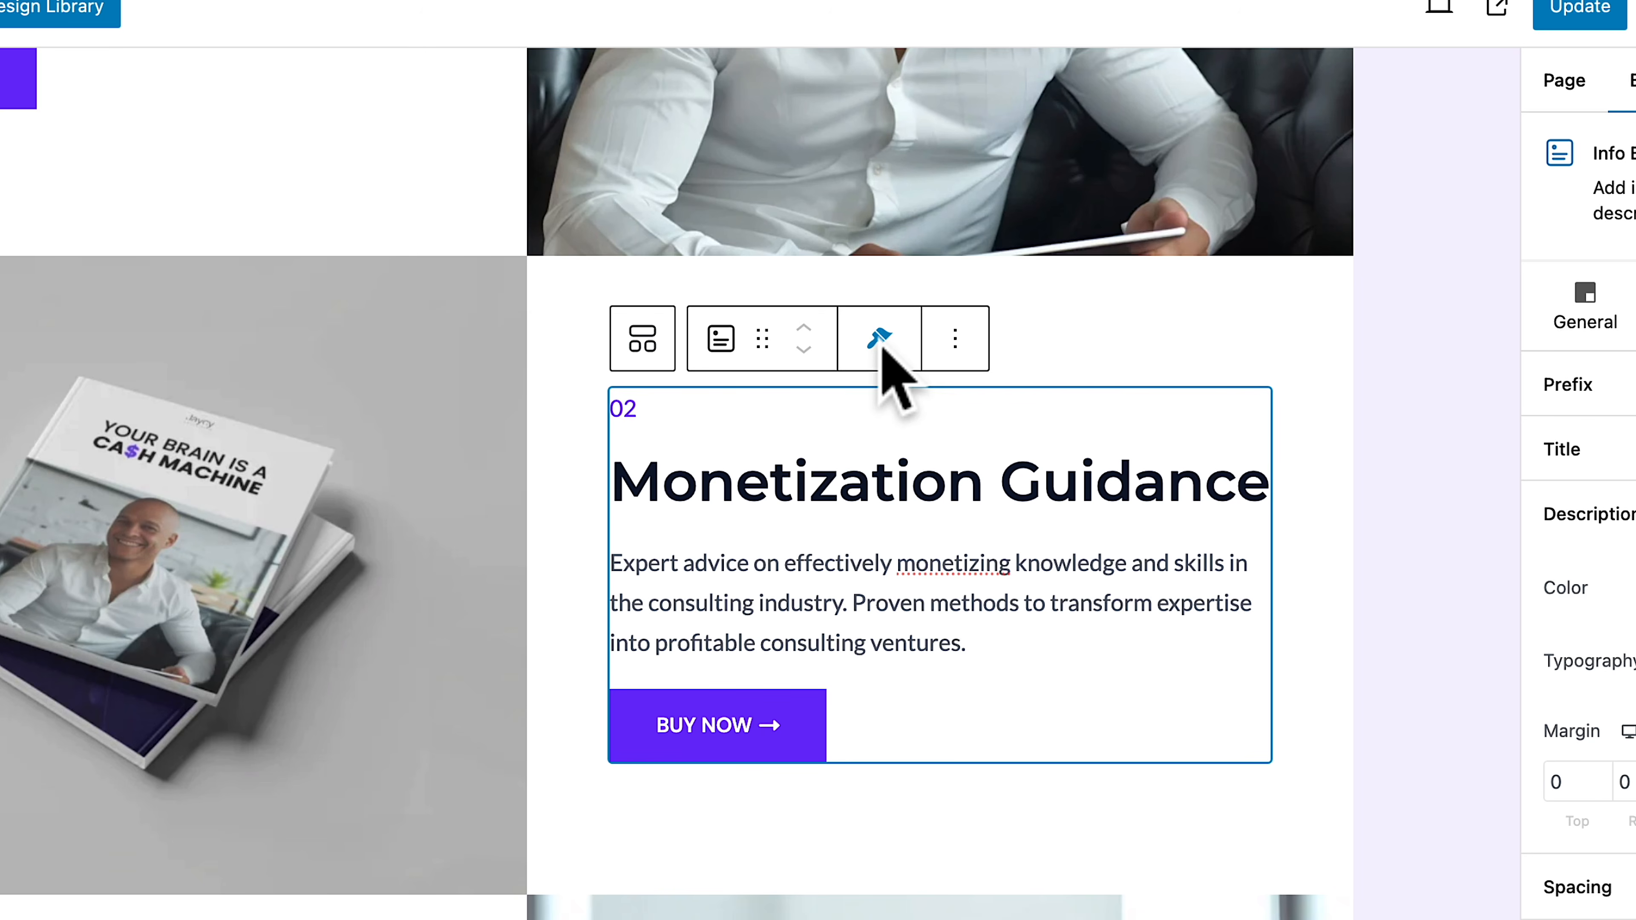
Copy the styles of the "Monetization Guidance" info box and paste them onto the "Tailored Strategies" info box
click(878, 338)
click(879, 398)
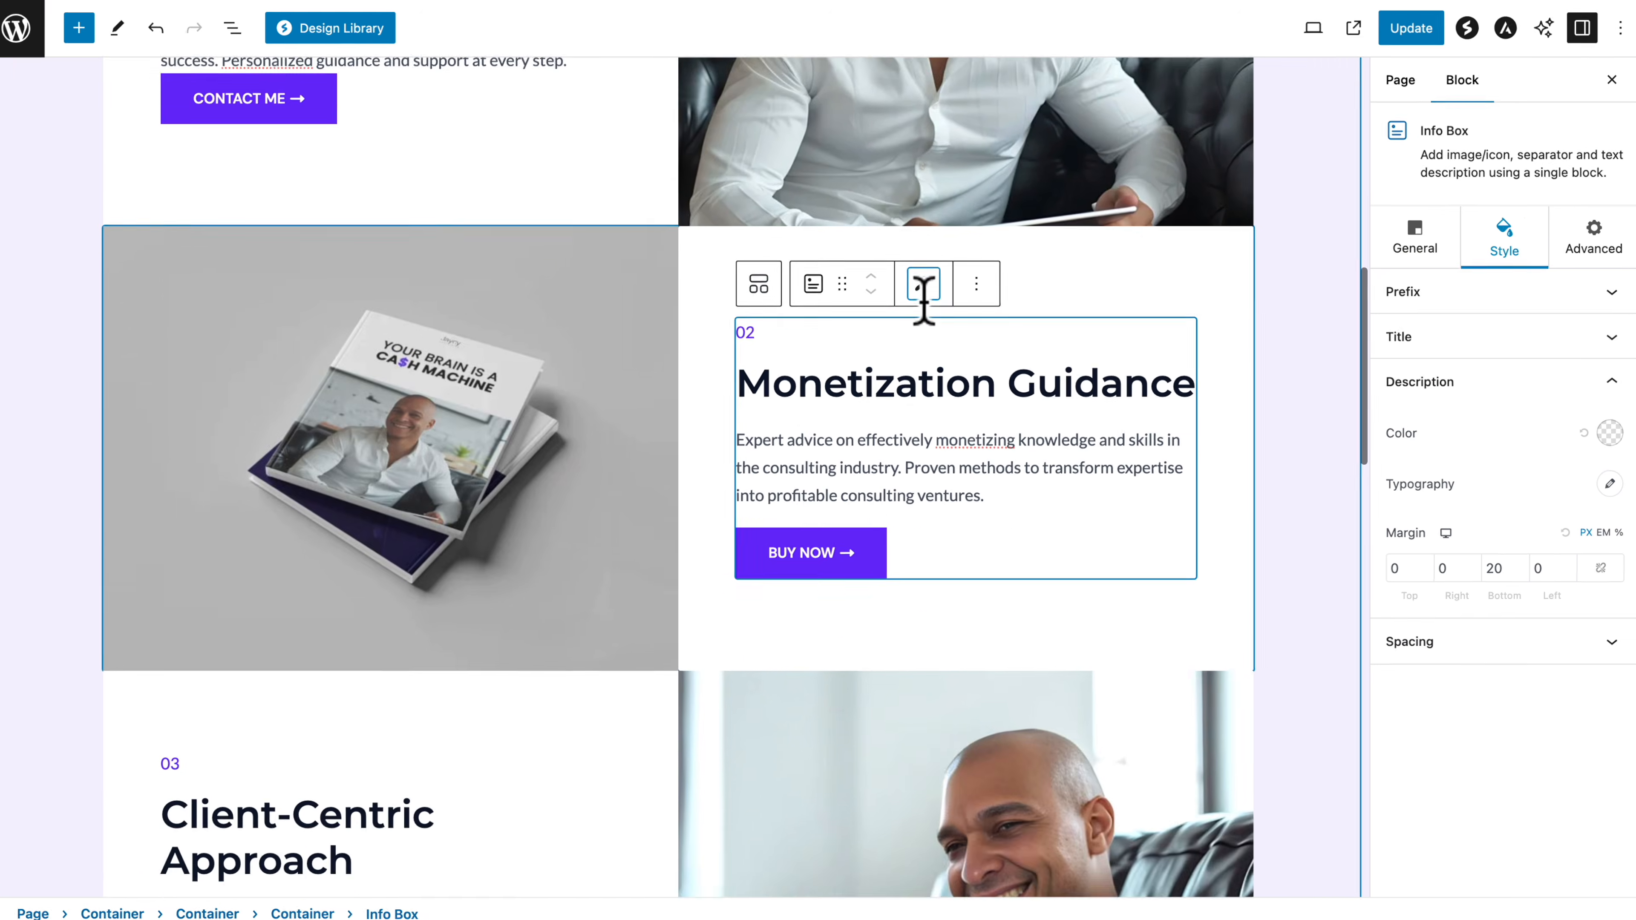
scroll(923, 297, up, 5)
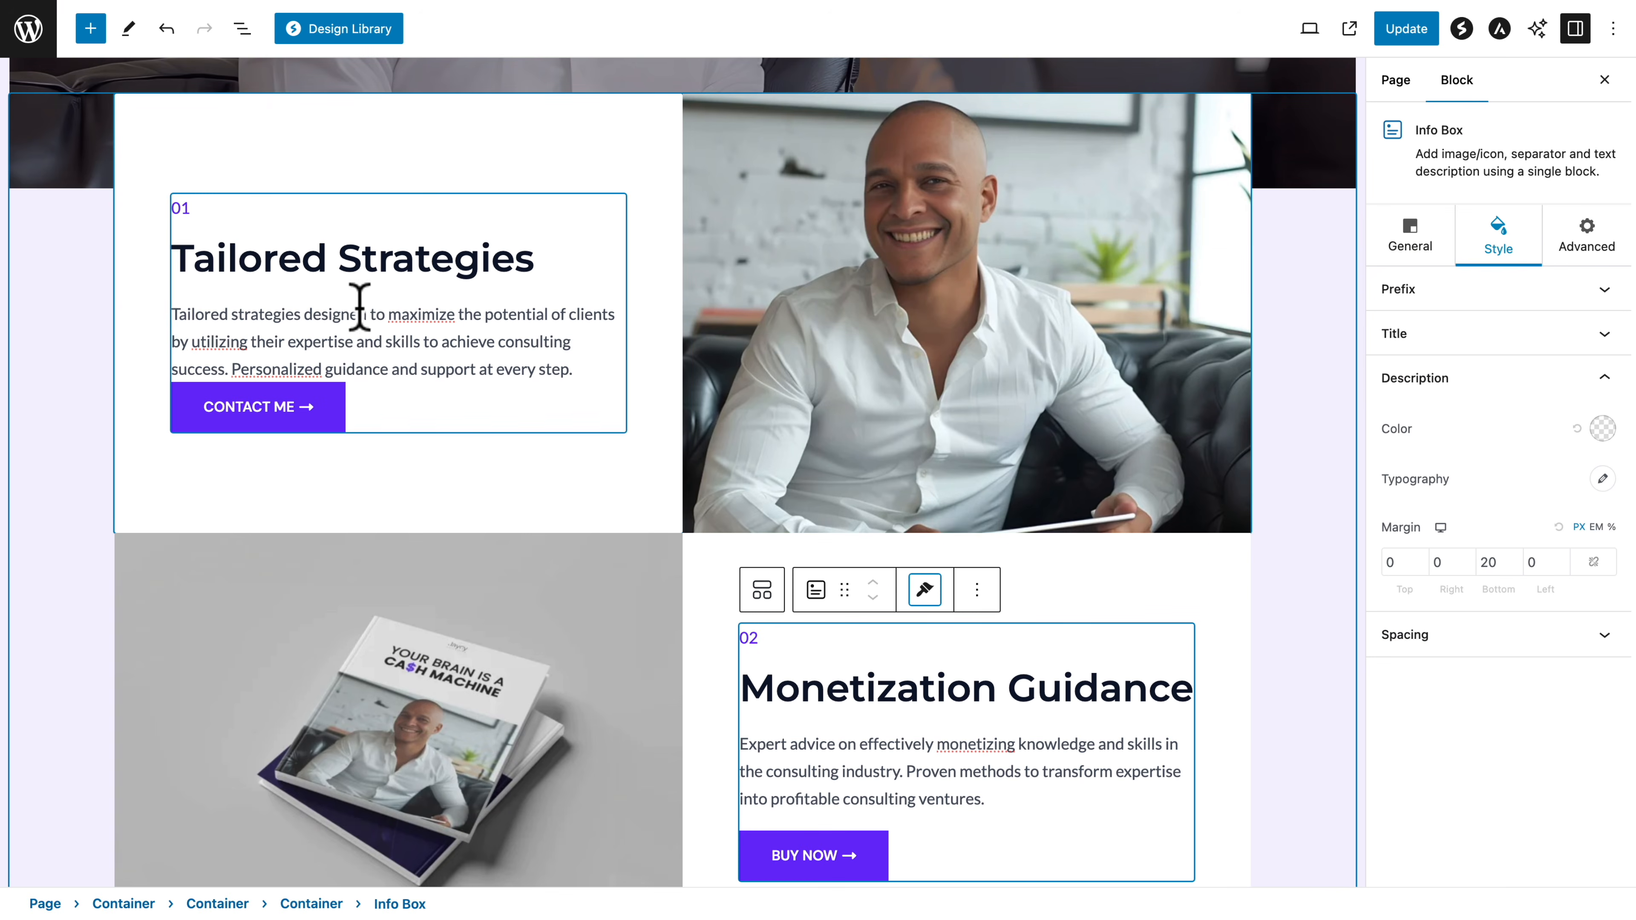
click(308, 302)
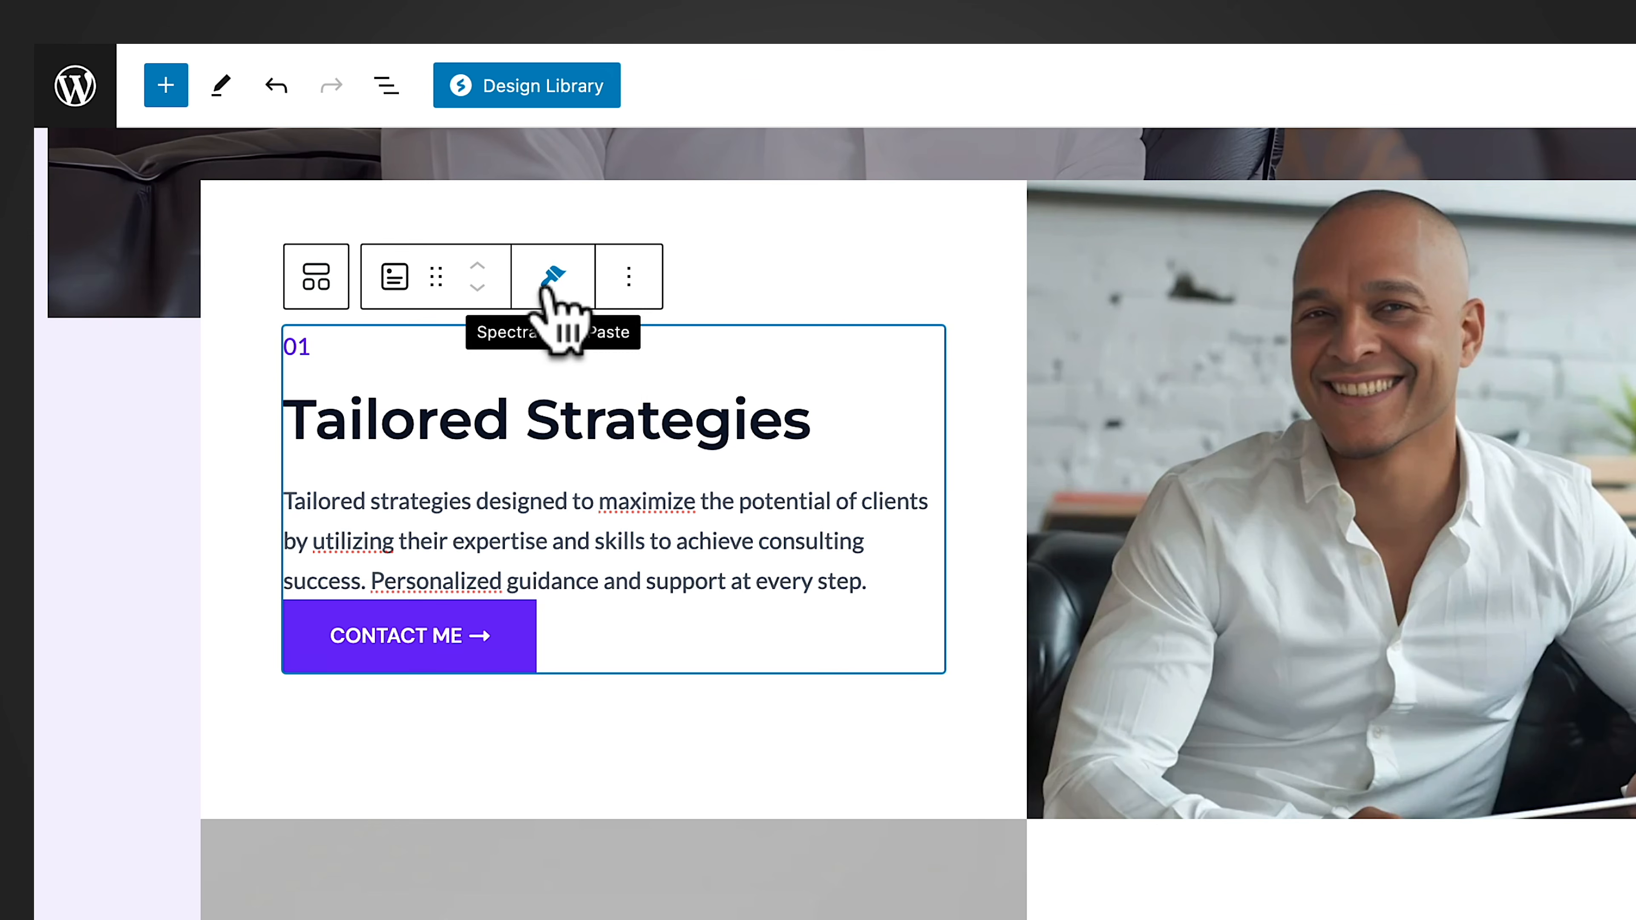
click(356, 159)
click(548, 386)
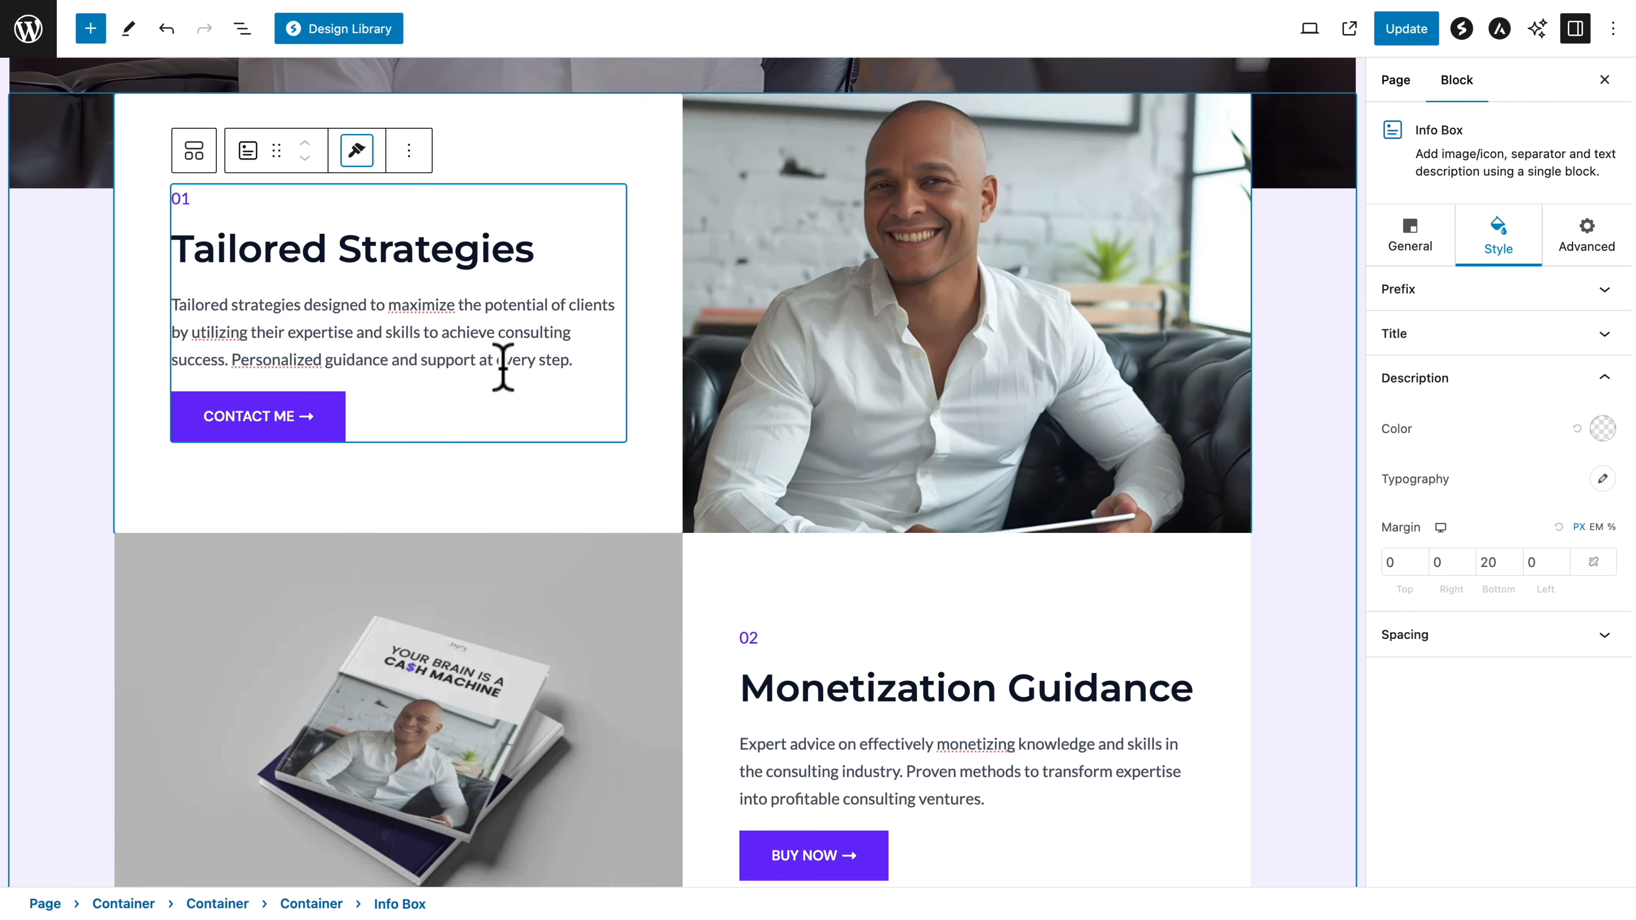
Paste the copied styles onto the "Client-Centric Approach" info box and update the Offerings page
scroll(503, 368, down, 10)
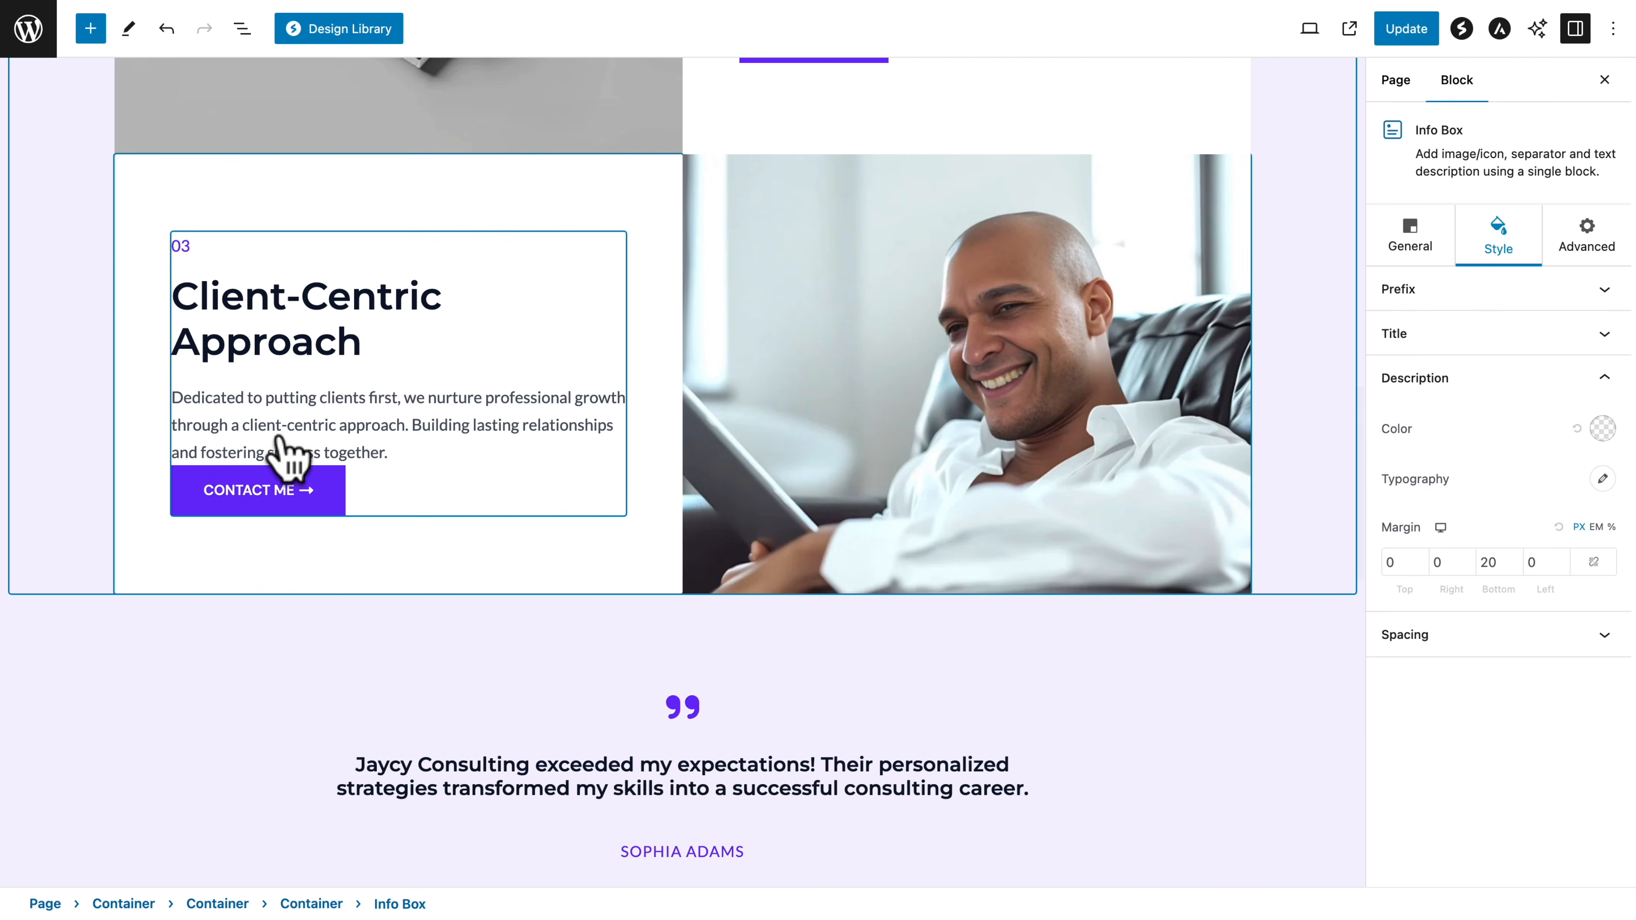
click(279, 437)
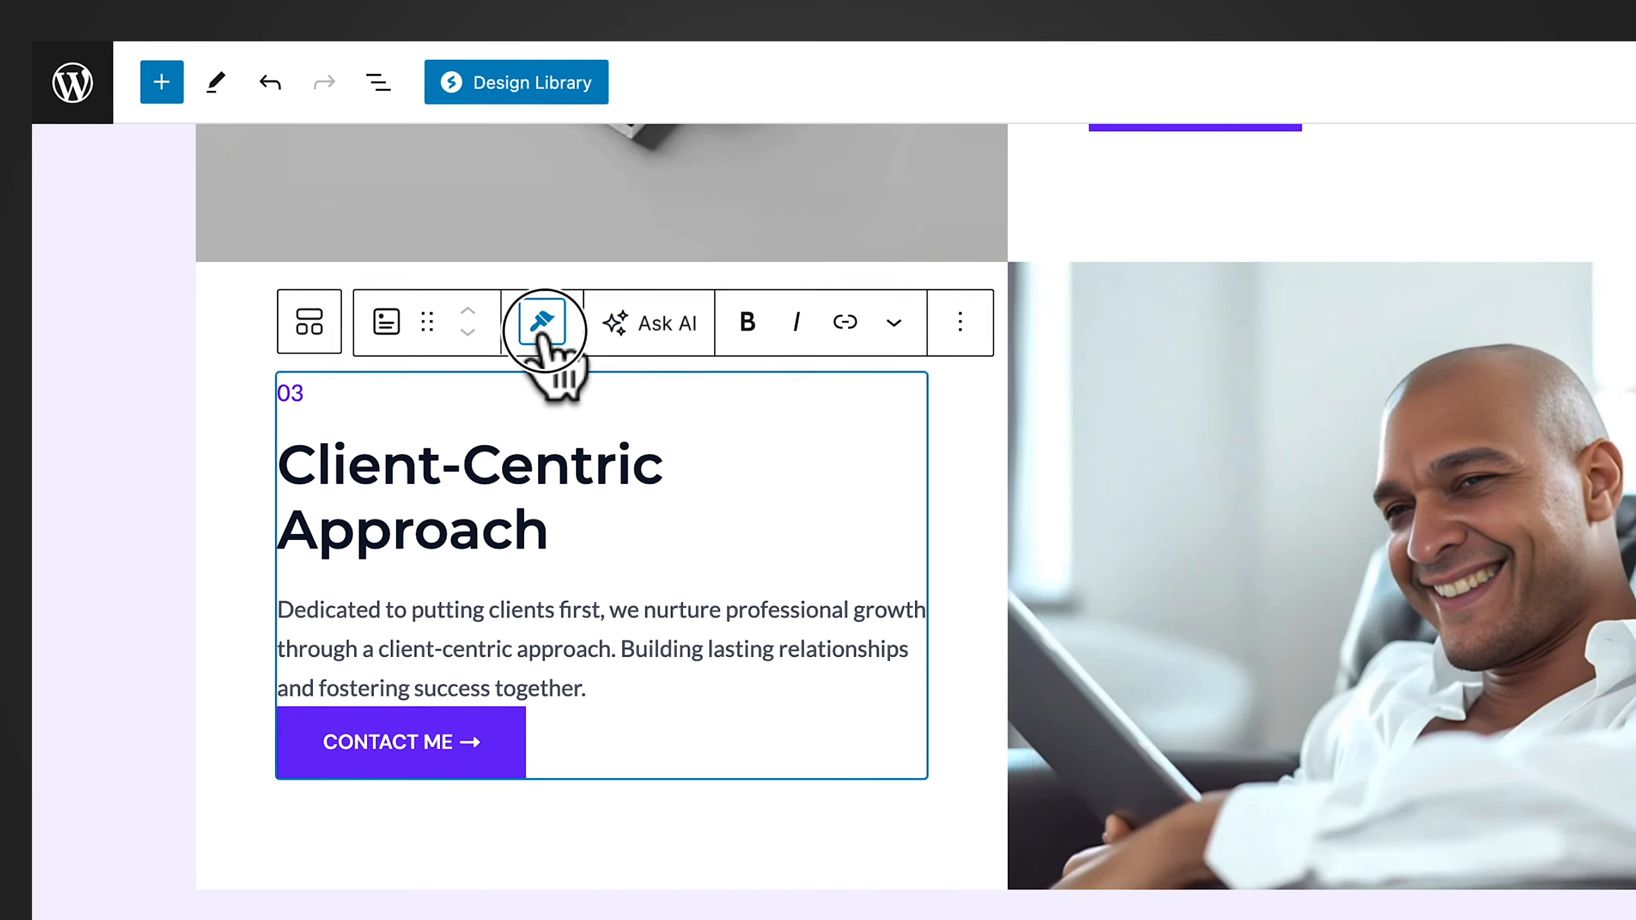
click(357, 195)
click(559, 441)
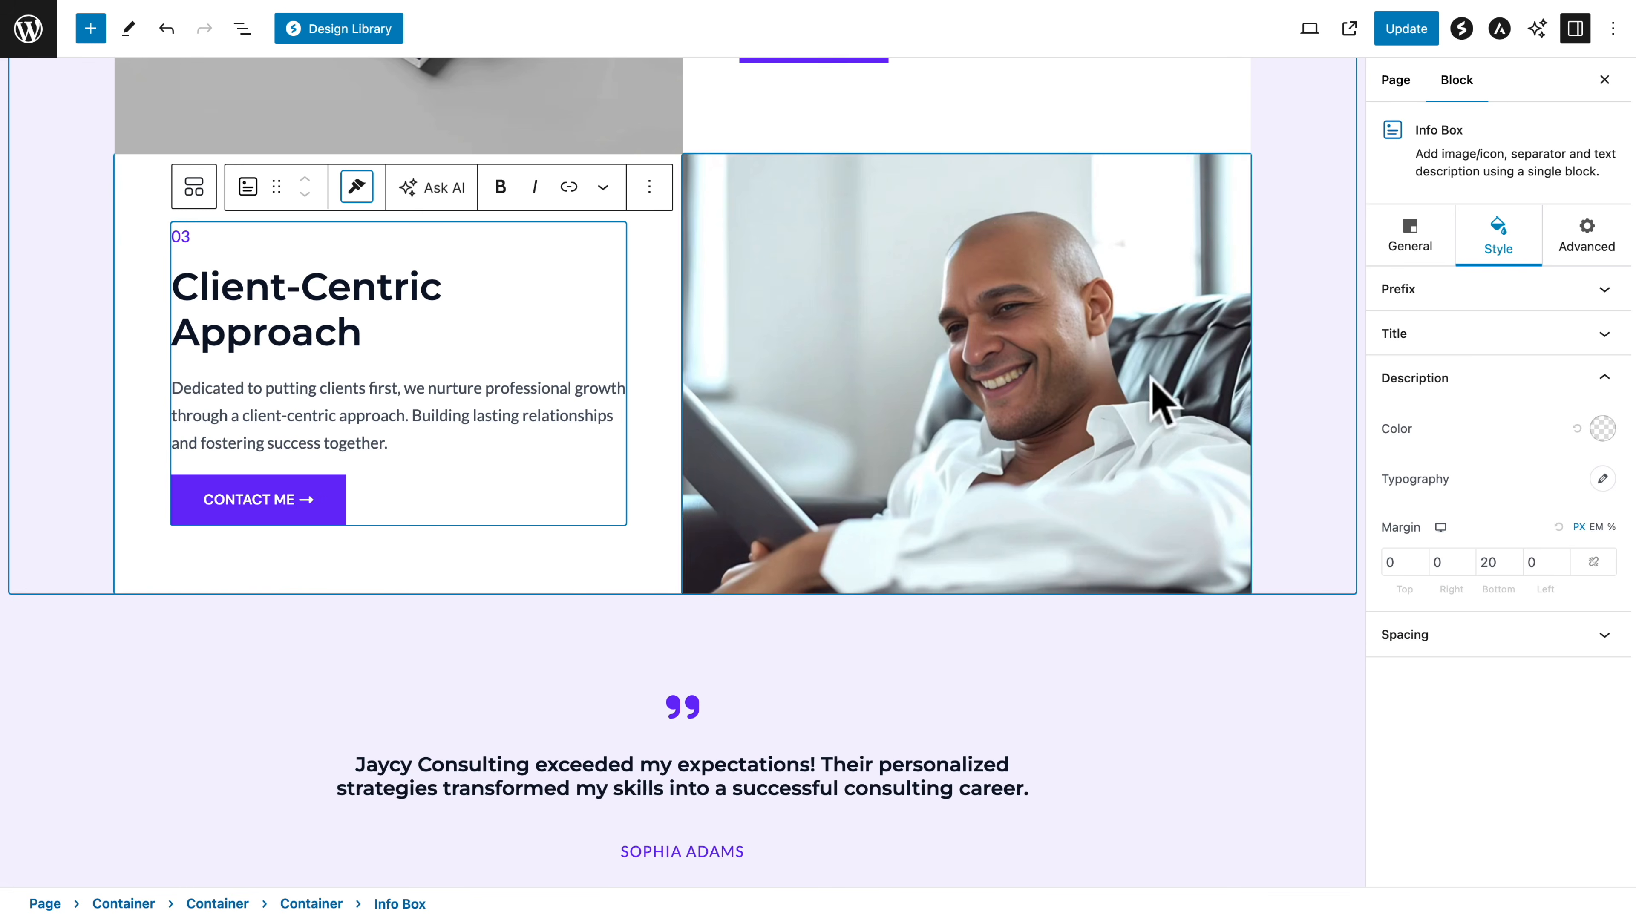
click(1404, 33)
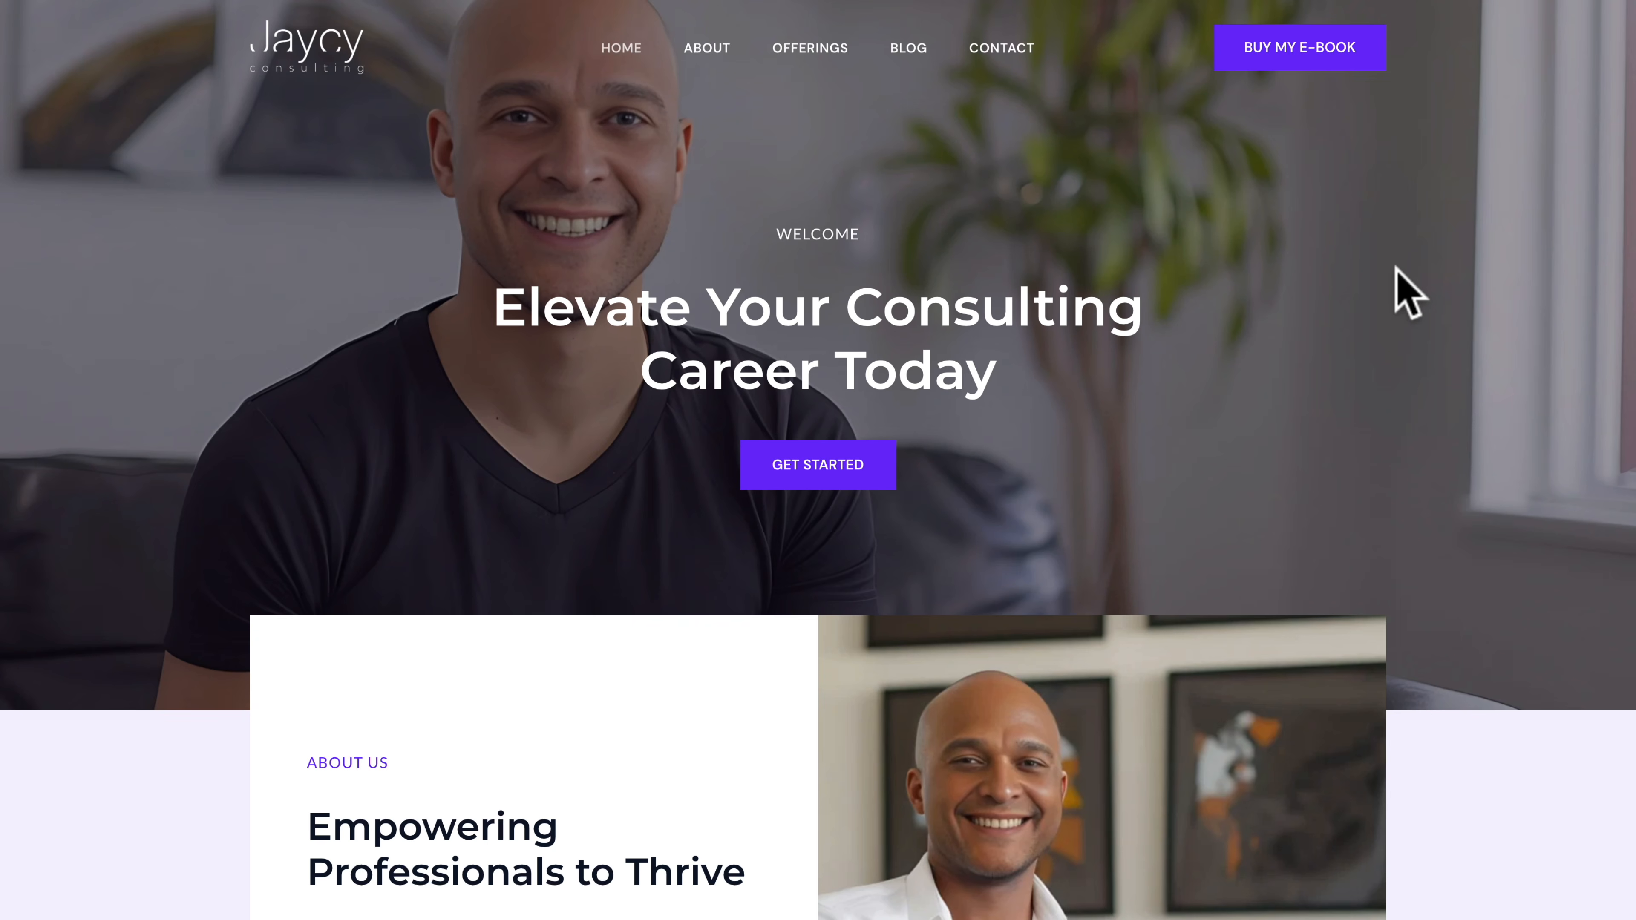
Review the live Home page down to the ebook banner, and view the About page
scroll(1468, 354, down, 5)
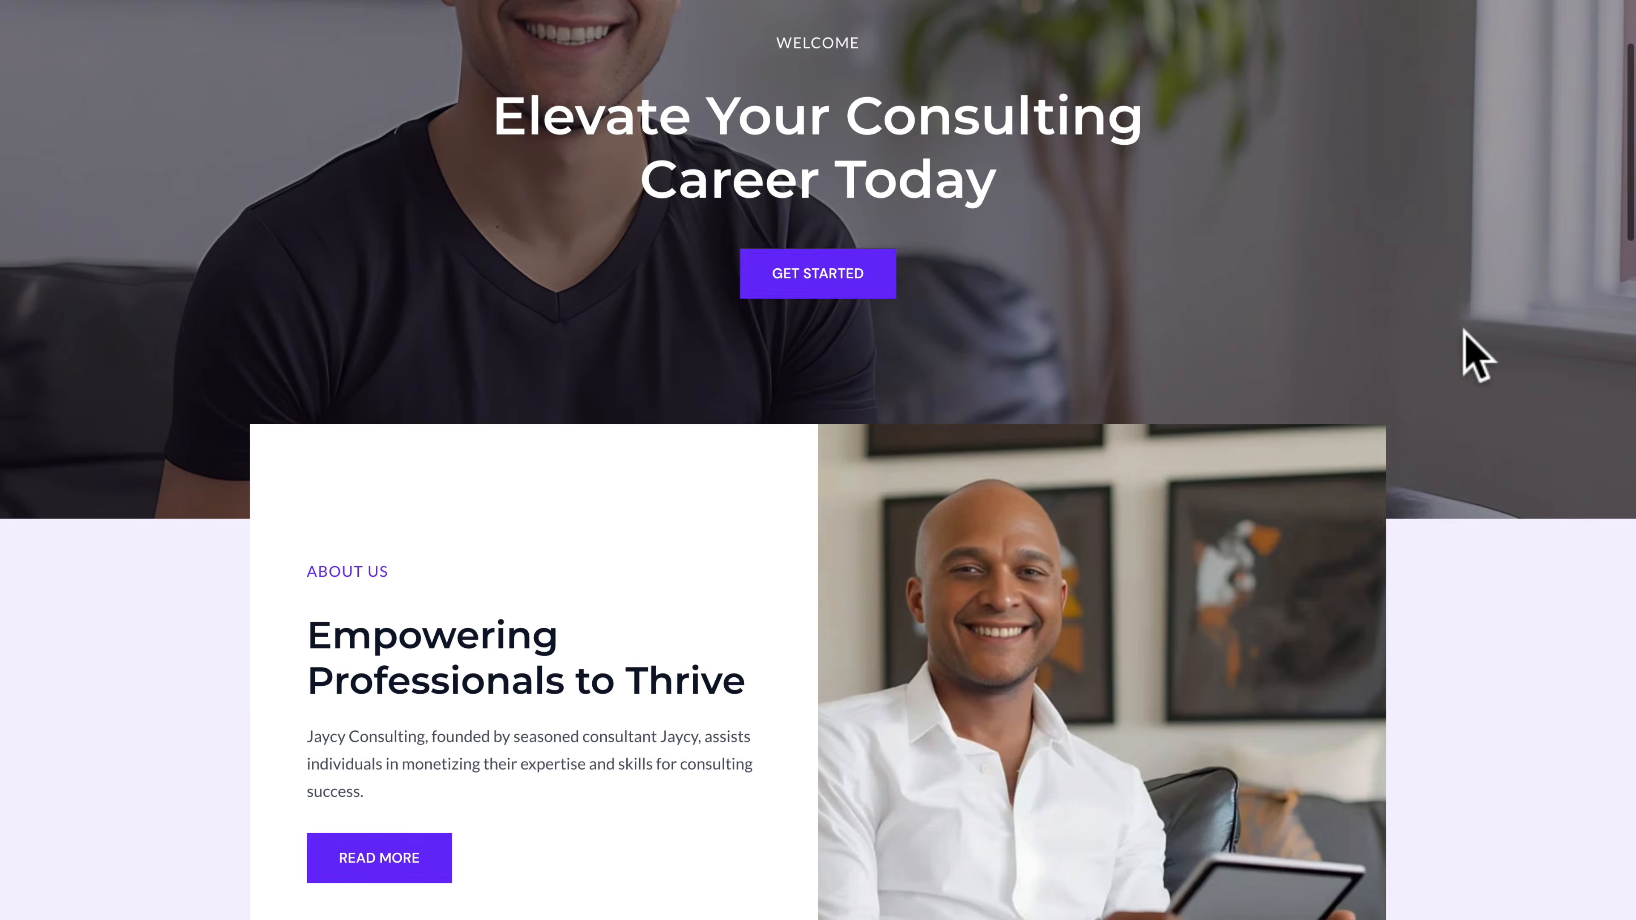
scroll(1475, 354, down, 10)
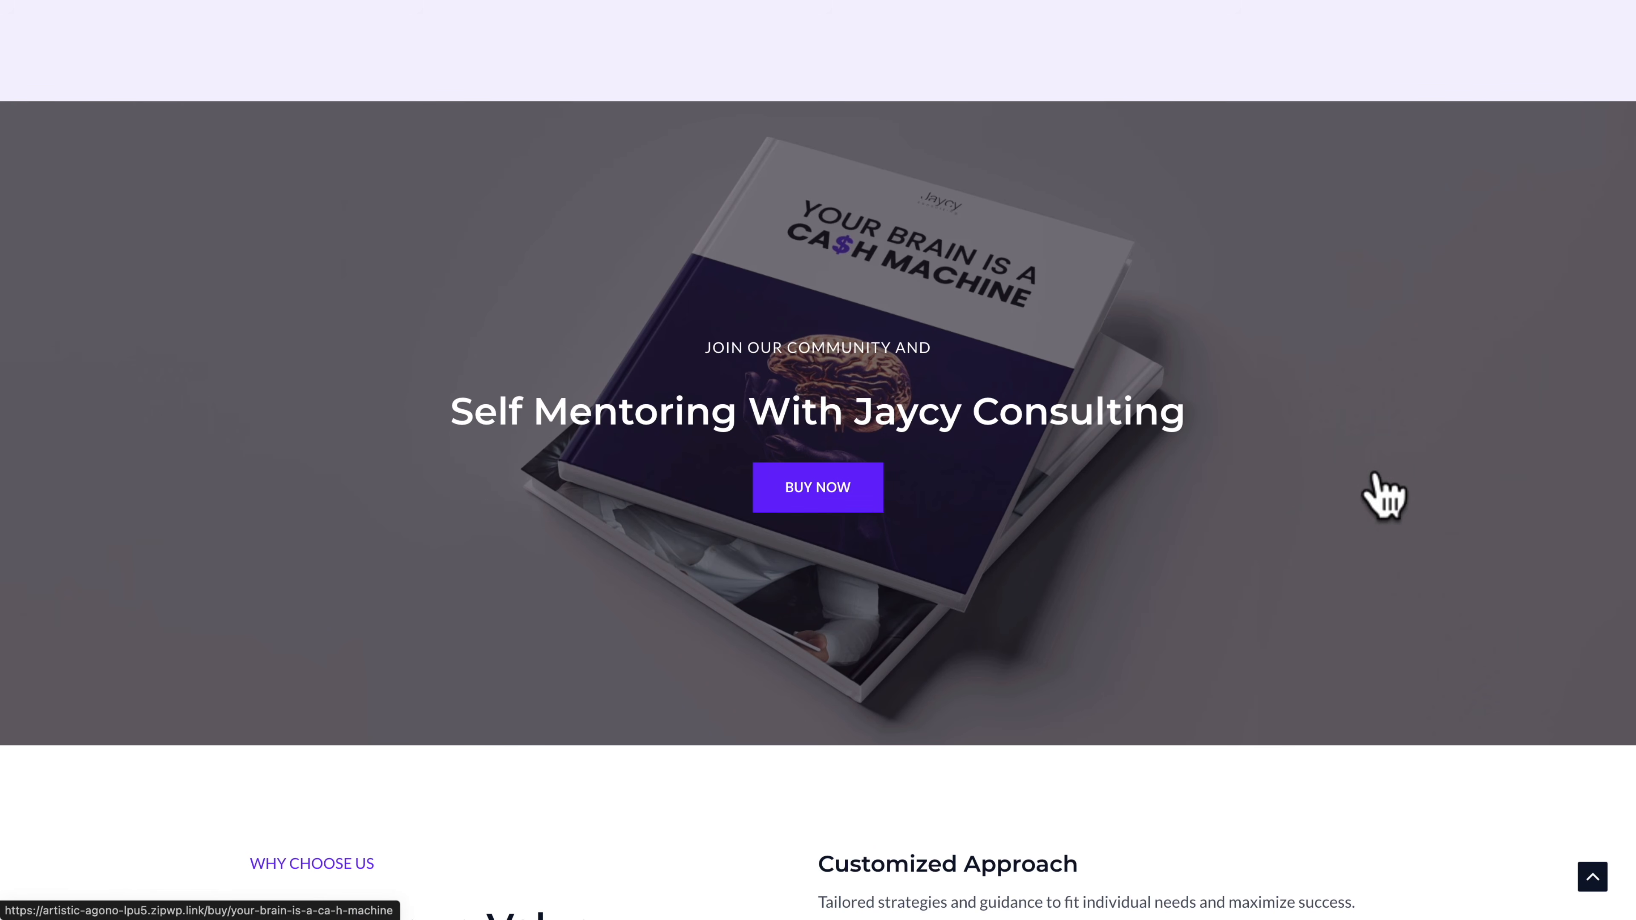
click(1591, 877)
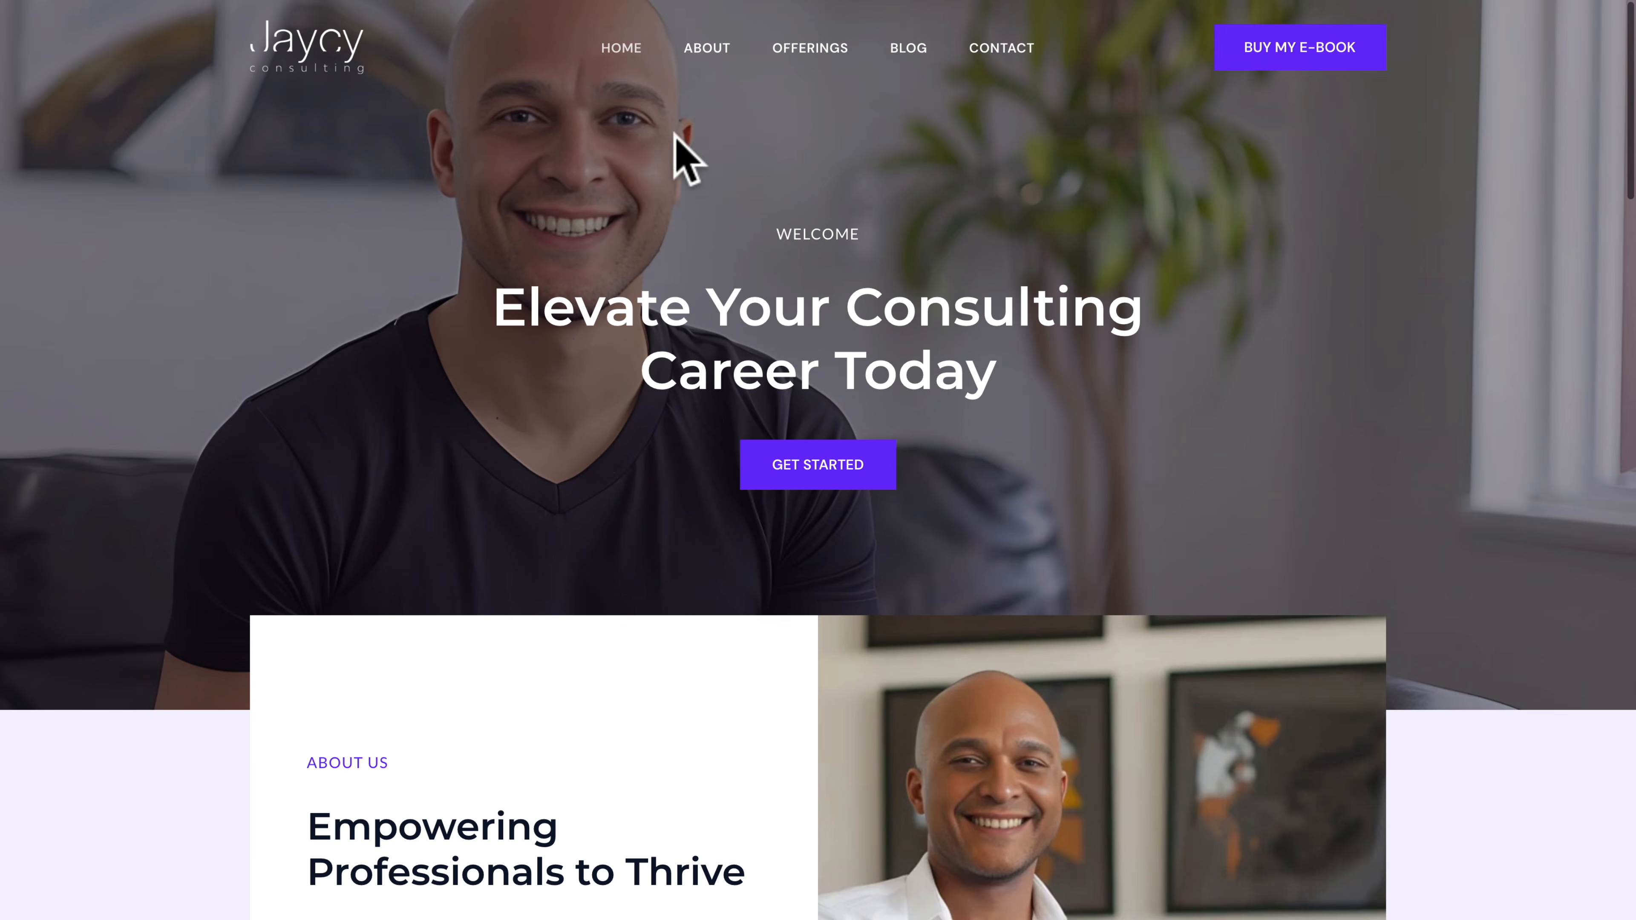
click(705, 52)
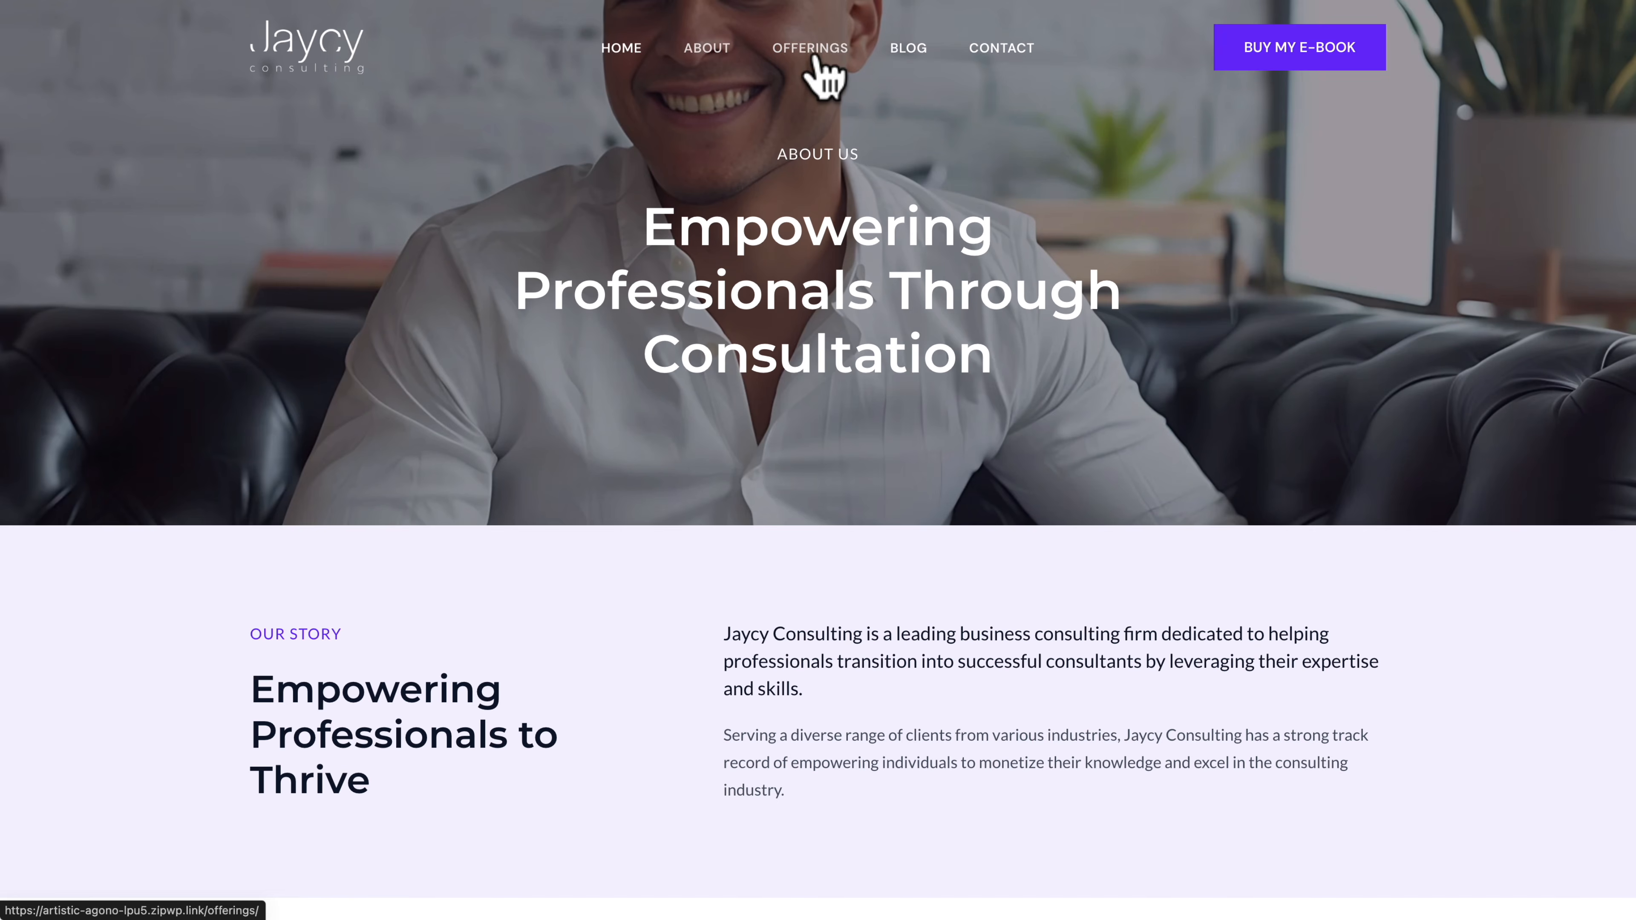
Open the ebook's checkout page from the "Monetization Guidance" BUY NOW button on the live Offerings page
click(813, 58)
scroll(639, 530, down, 7)
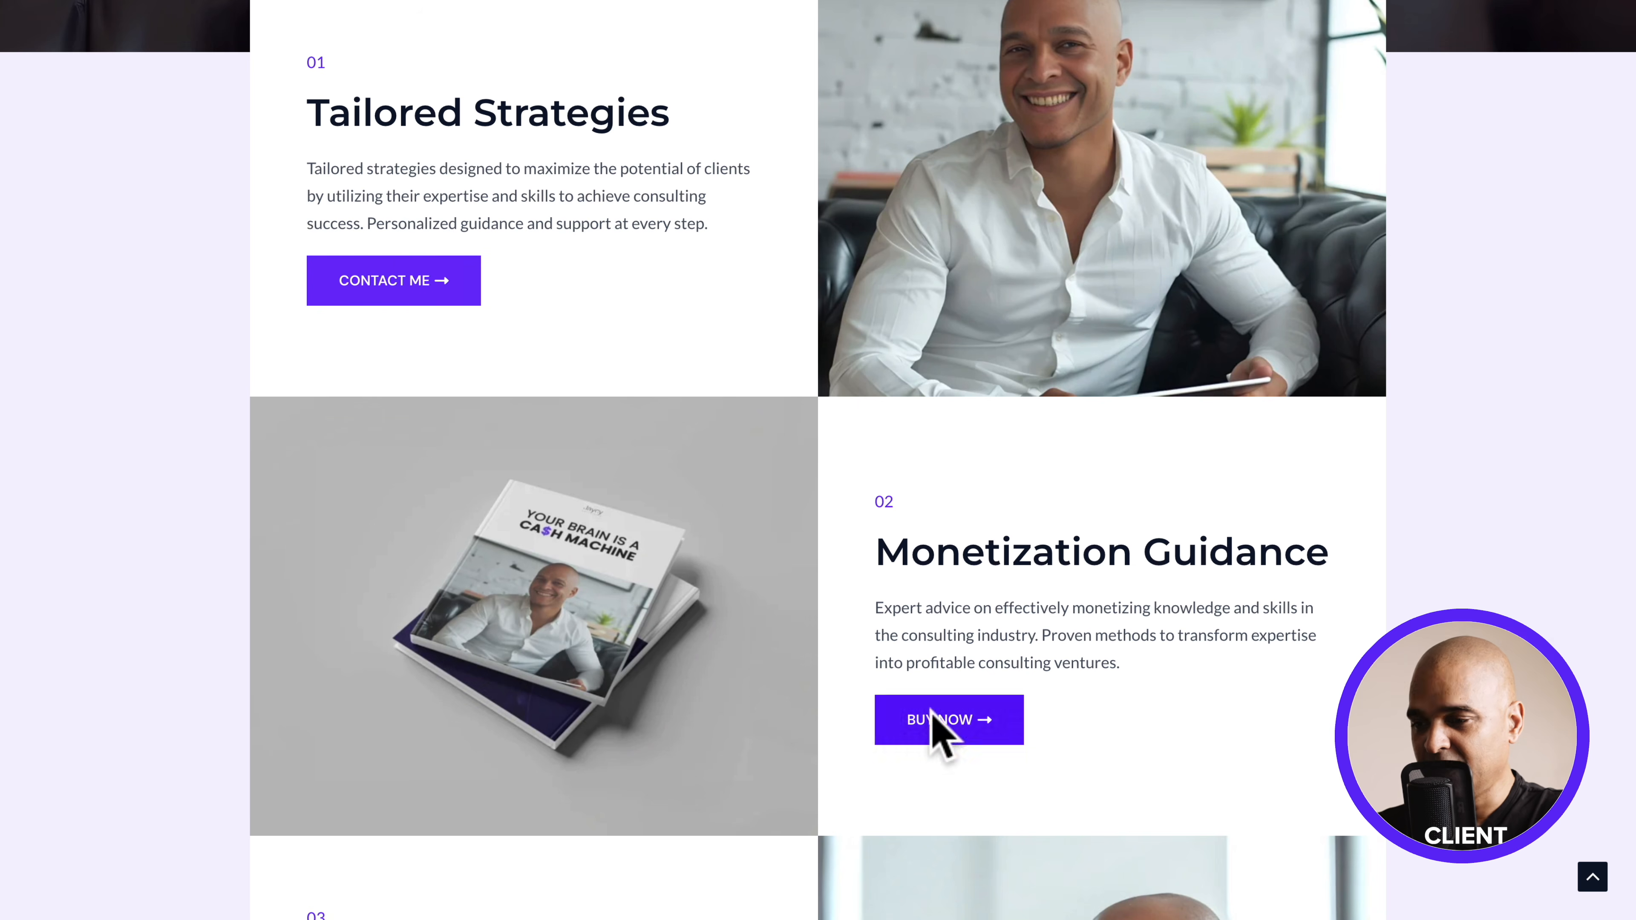
click(945, 727)
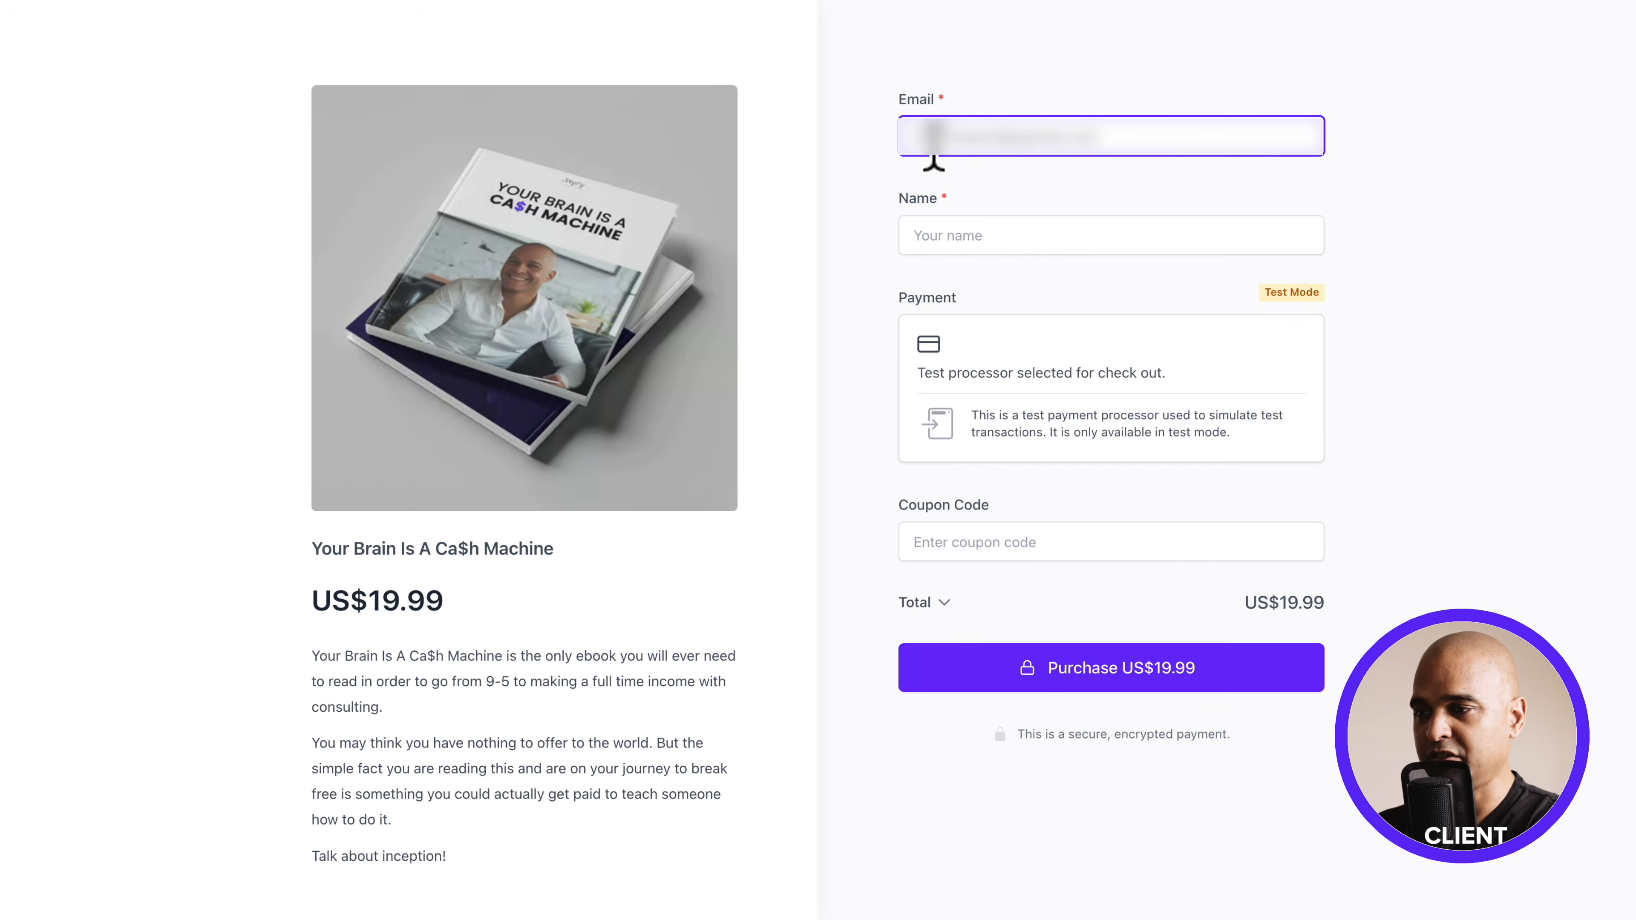
Enter the customer's name at checkout, complete the test purchase of "Your Brain Is A Ca$h Machine", and continue to the customer dashboard
click(934, 234)
text(Jack Doe)
click(996, 353)
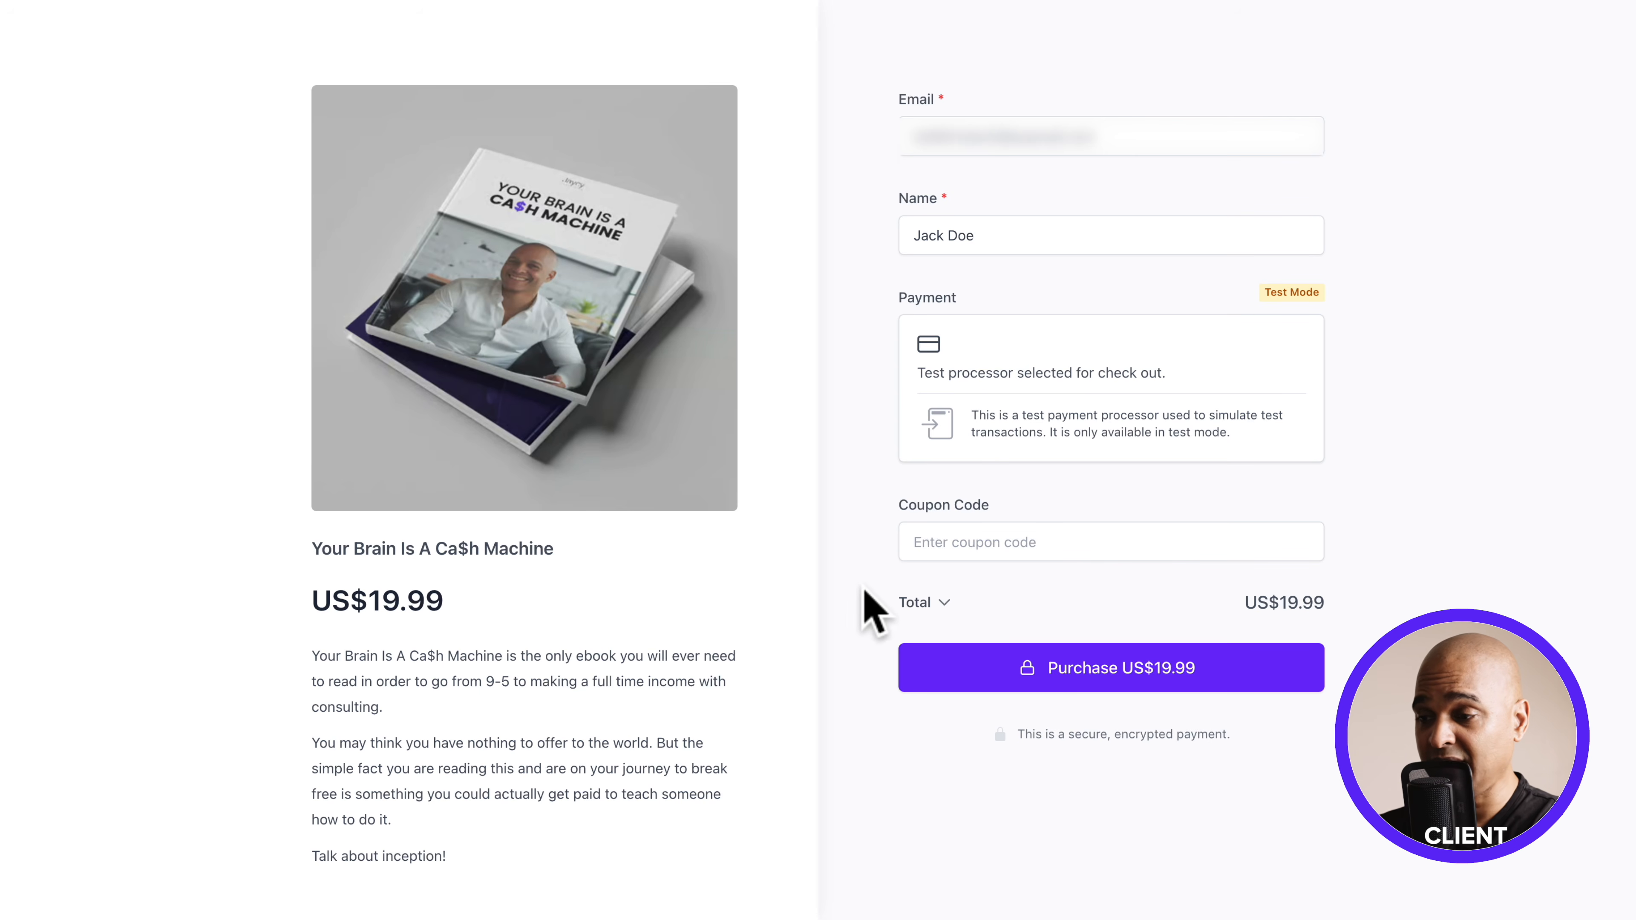
click(1082, 670)
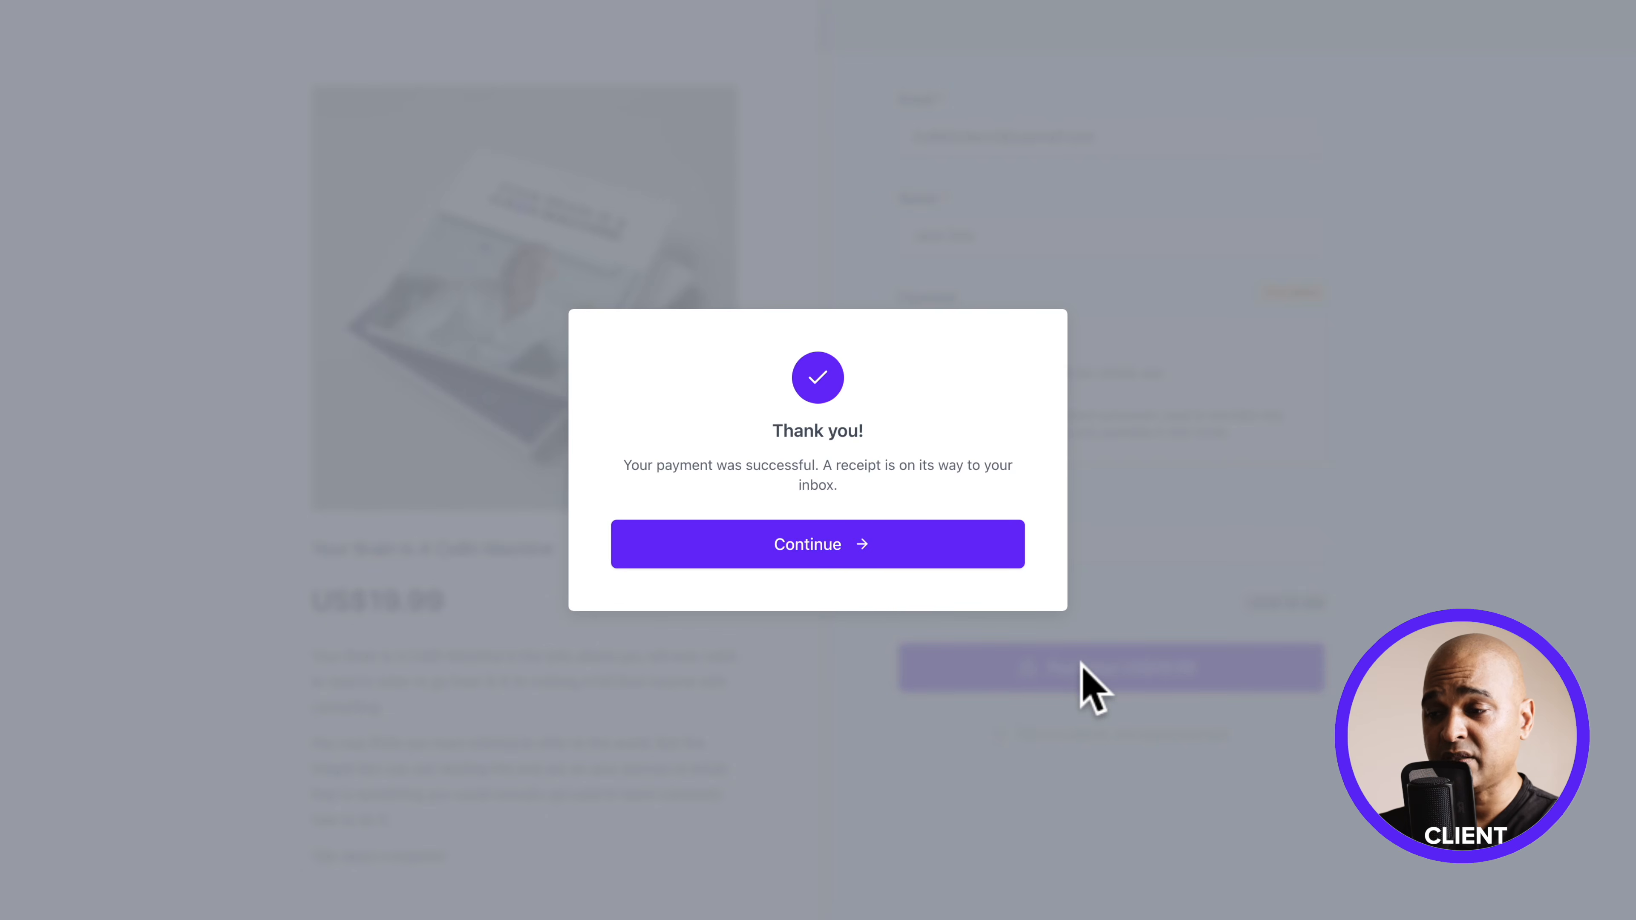
click(855, 557)
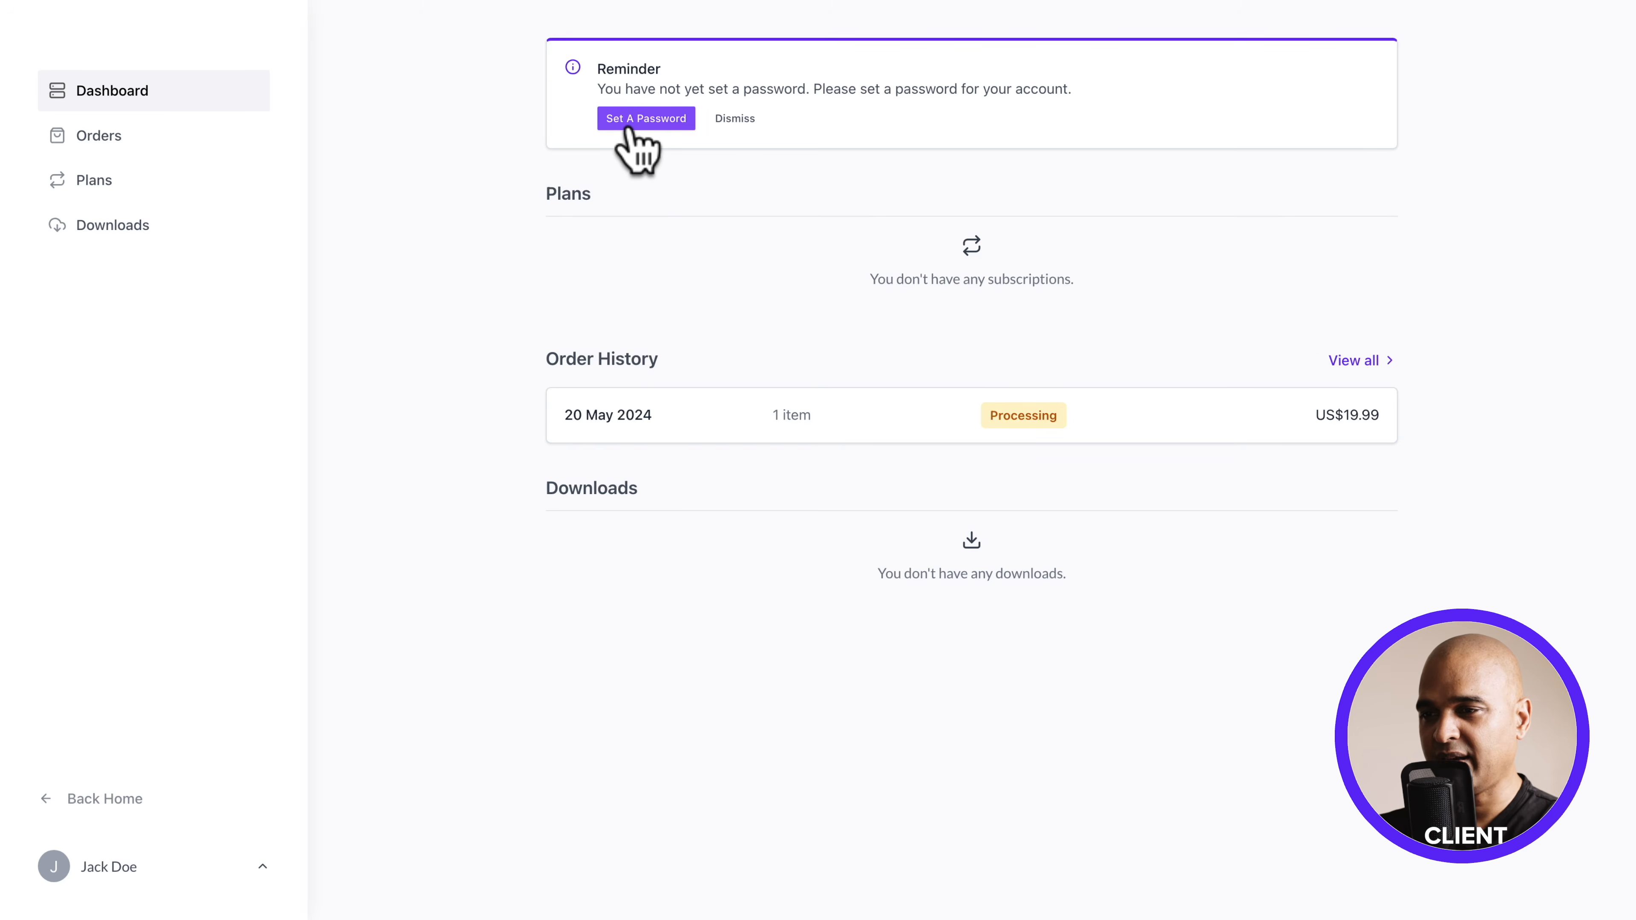
Set the account password for the new customer from the dashboard reminder
click(629, 125)
click(648, 216)
key(ctrl+v)
click(796, 297)
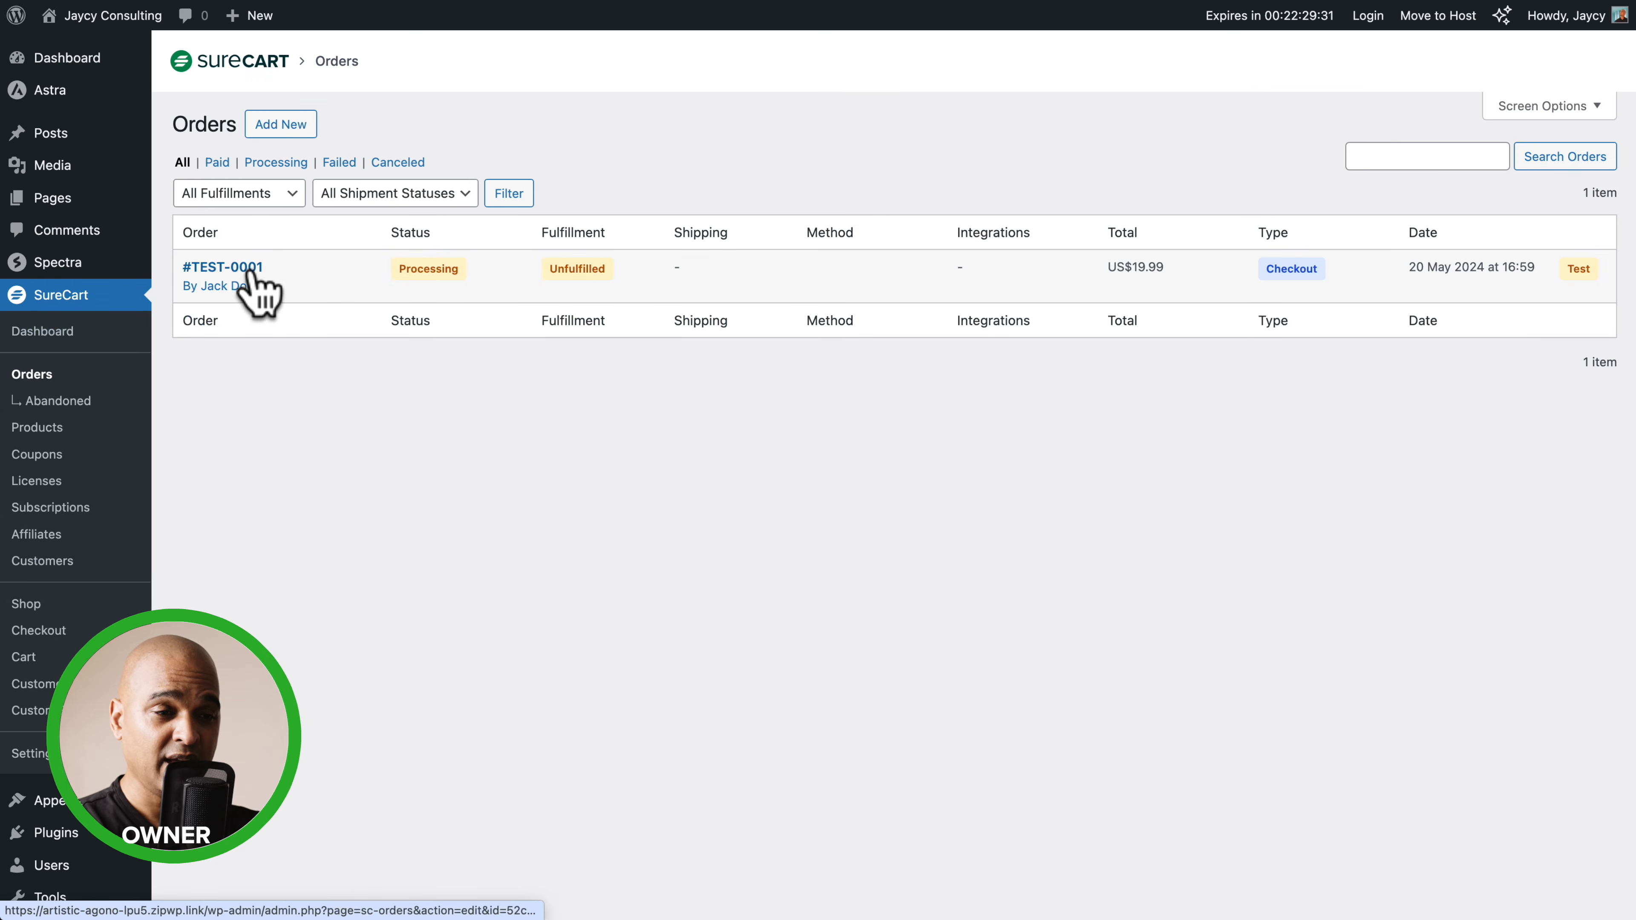
As the site owner, open the ebook's test order in SureCart and mark it as paid
click(219, 270)
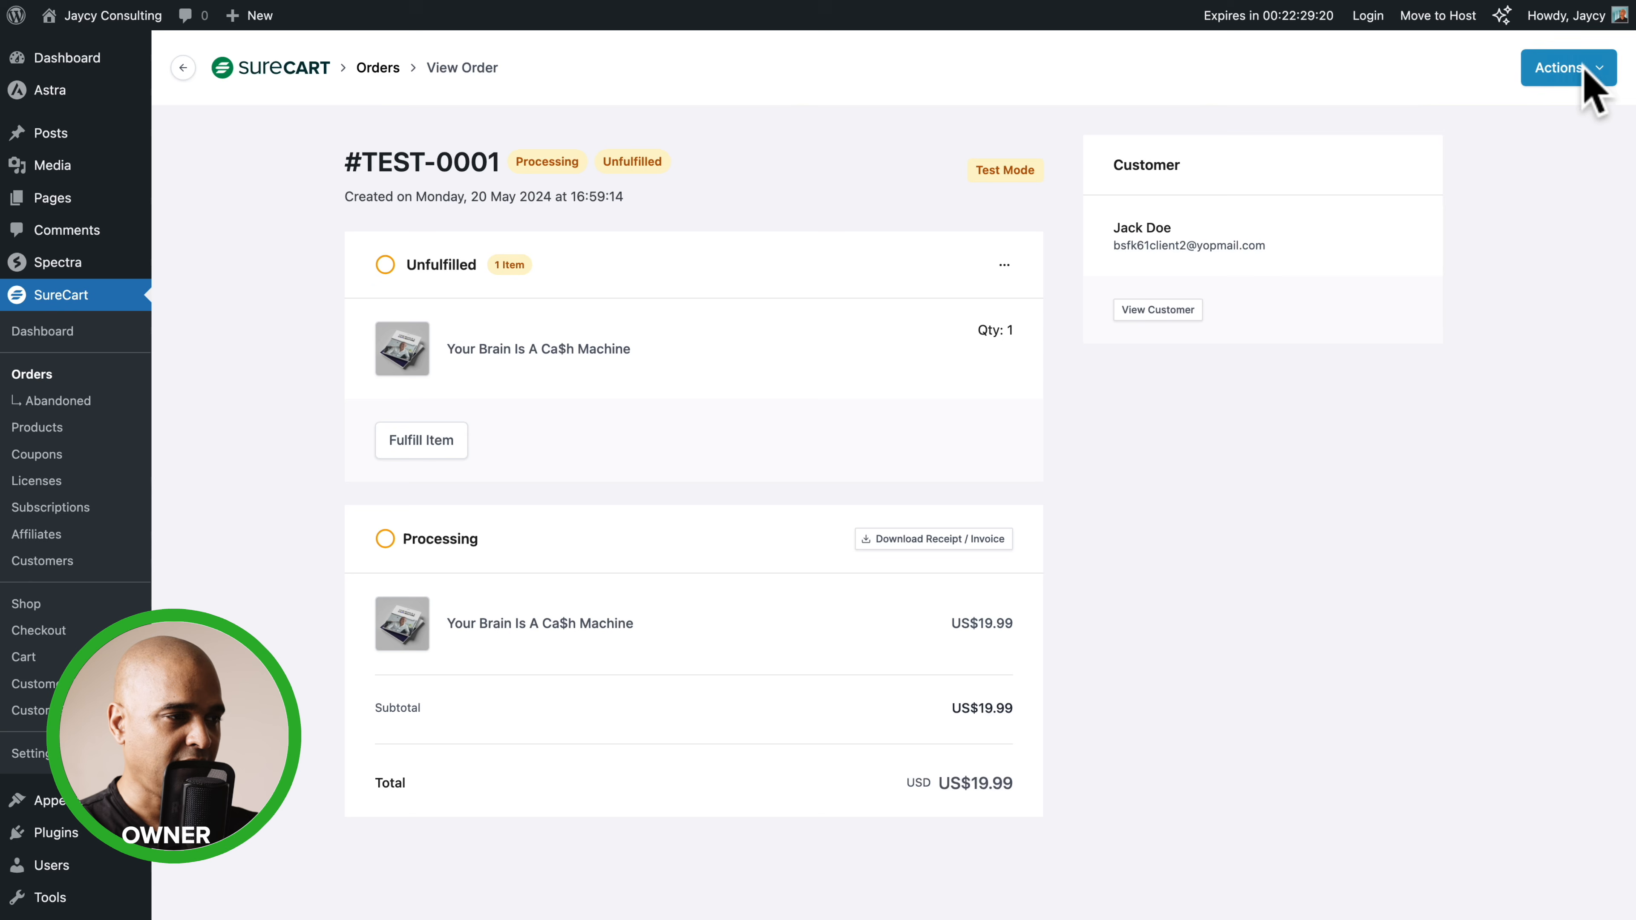
click(1574, 68)
click(1500, 118)
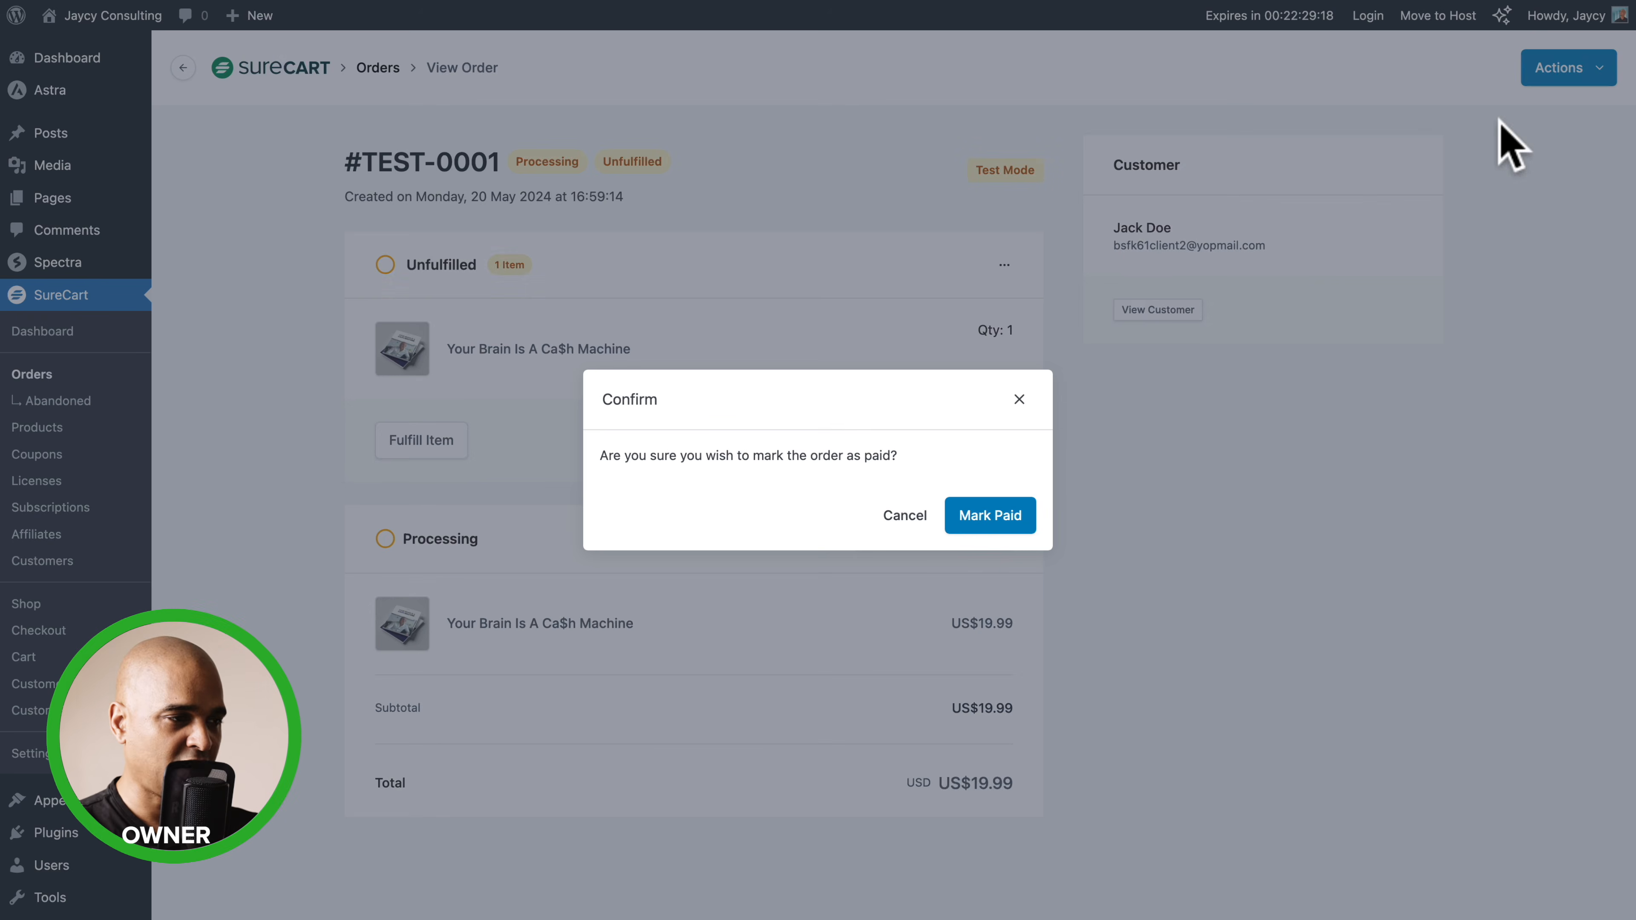
click(1004, 519)
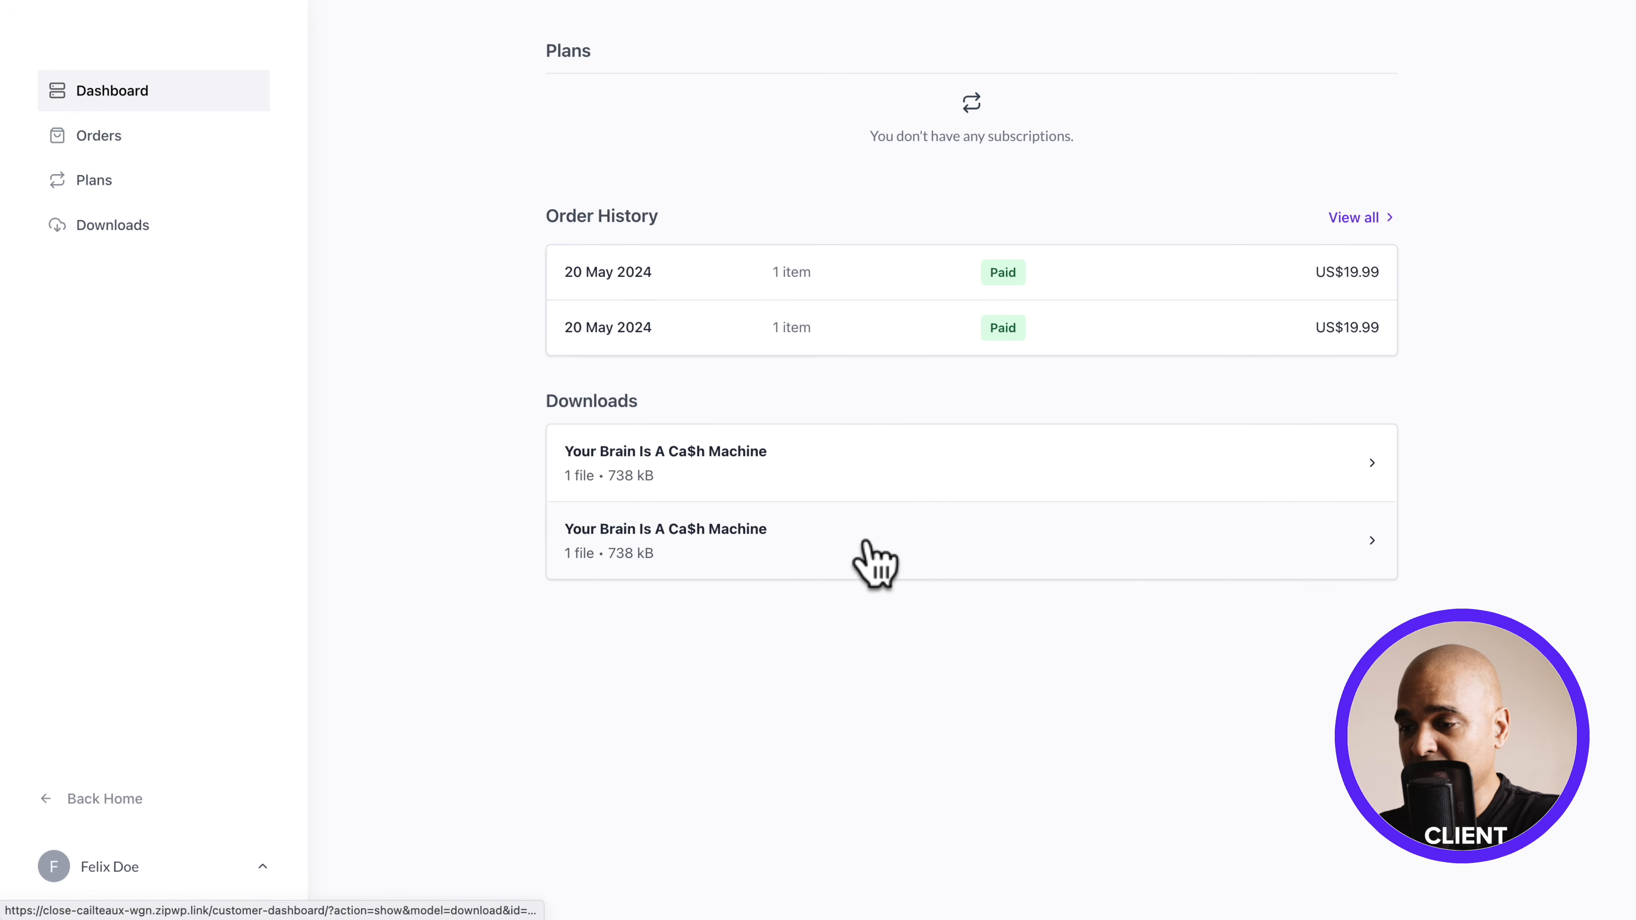
Open the customer's "Your Brain Is A Ca$h Machine" download and preview the ebook PDF in Finder
click(873, 564)
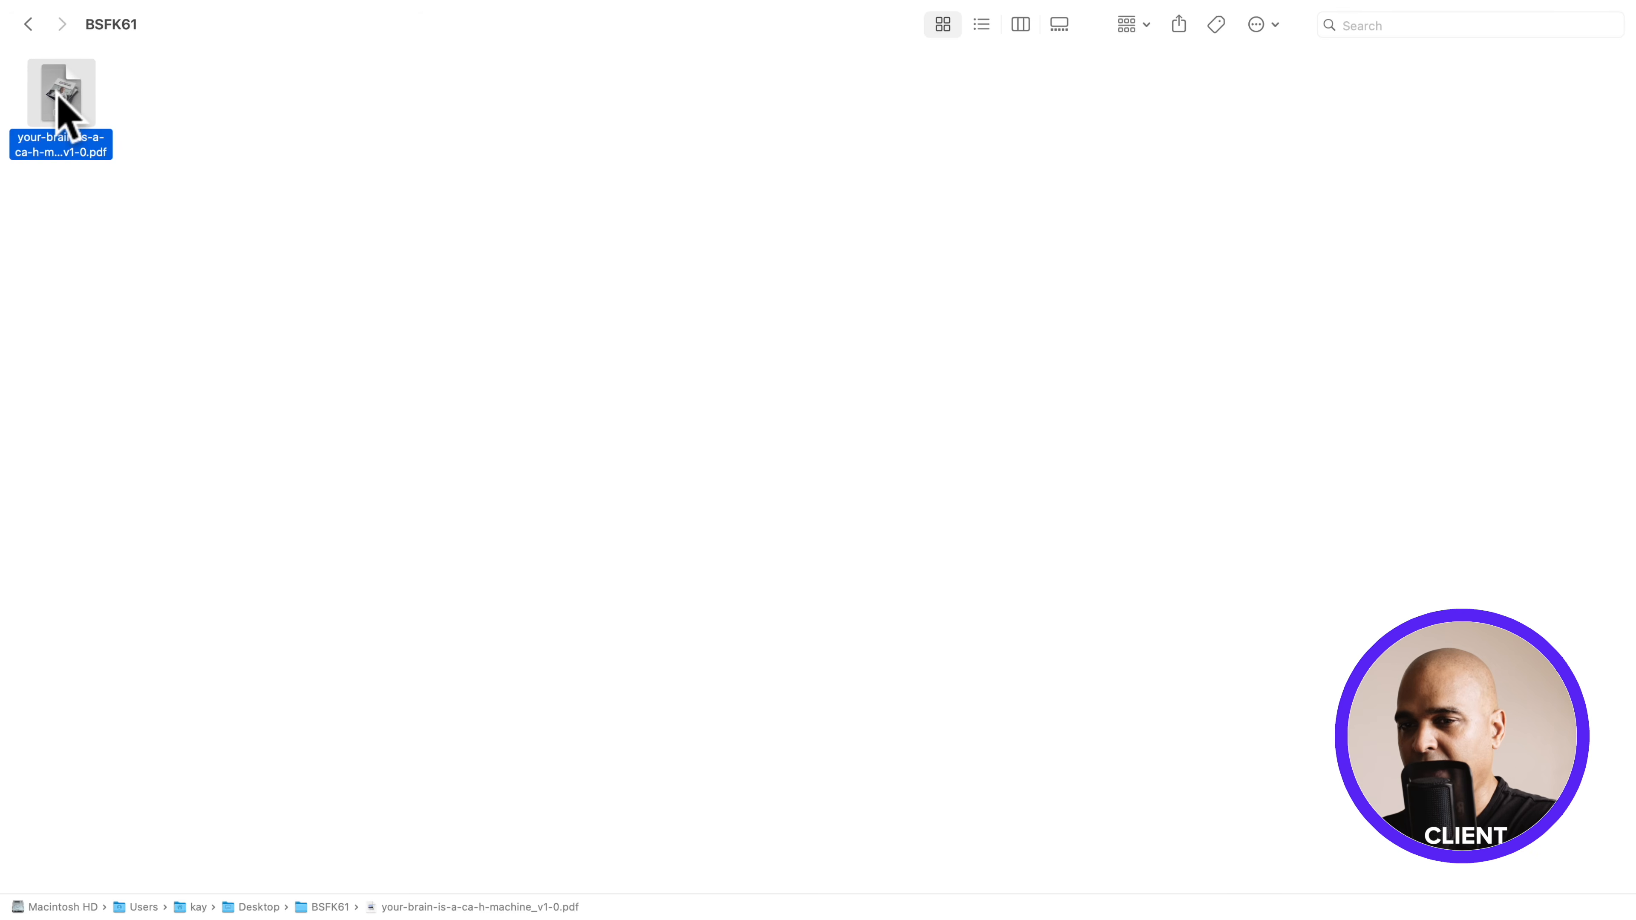
key(space)
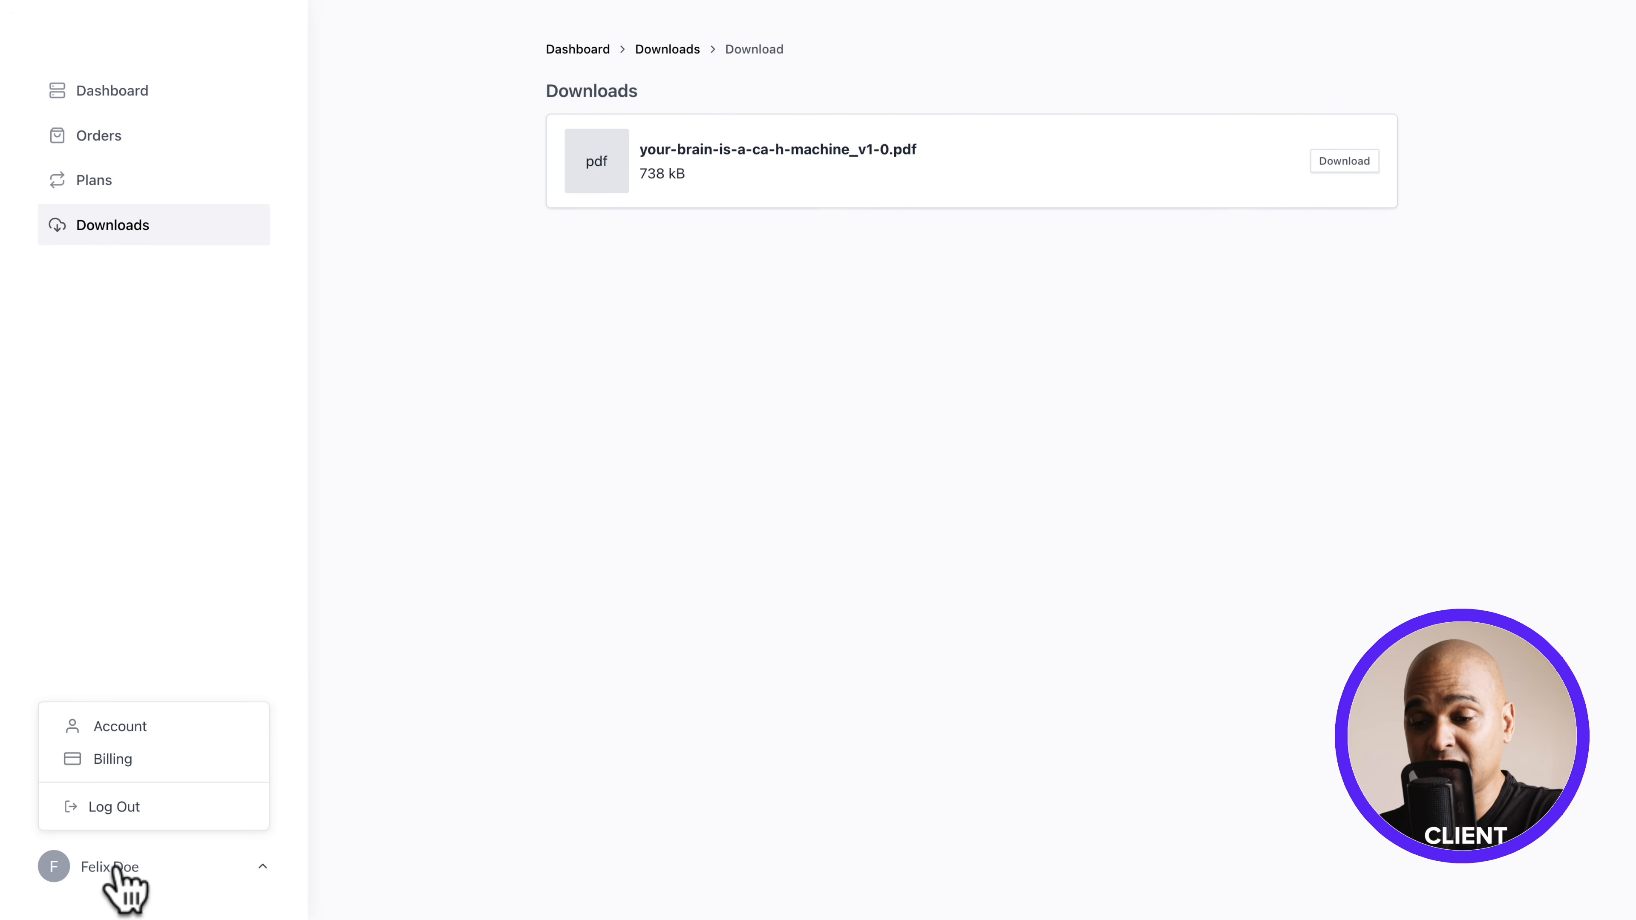
View the account details and billing pages of the customer dashboard
click(114, 726)
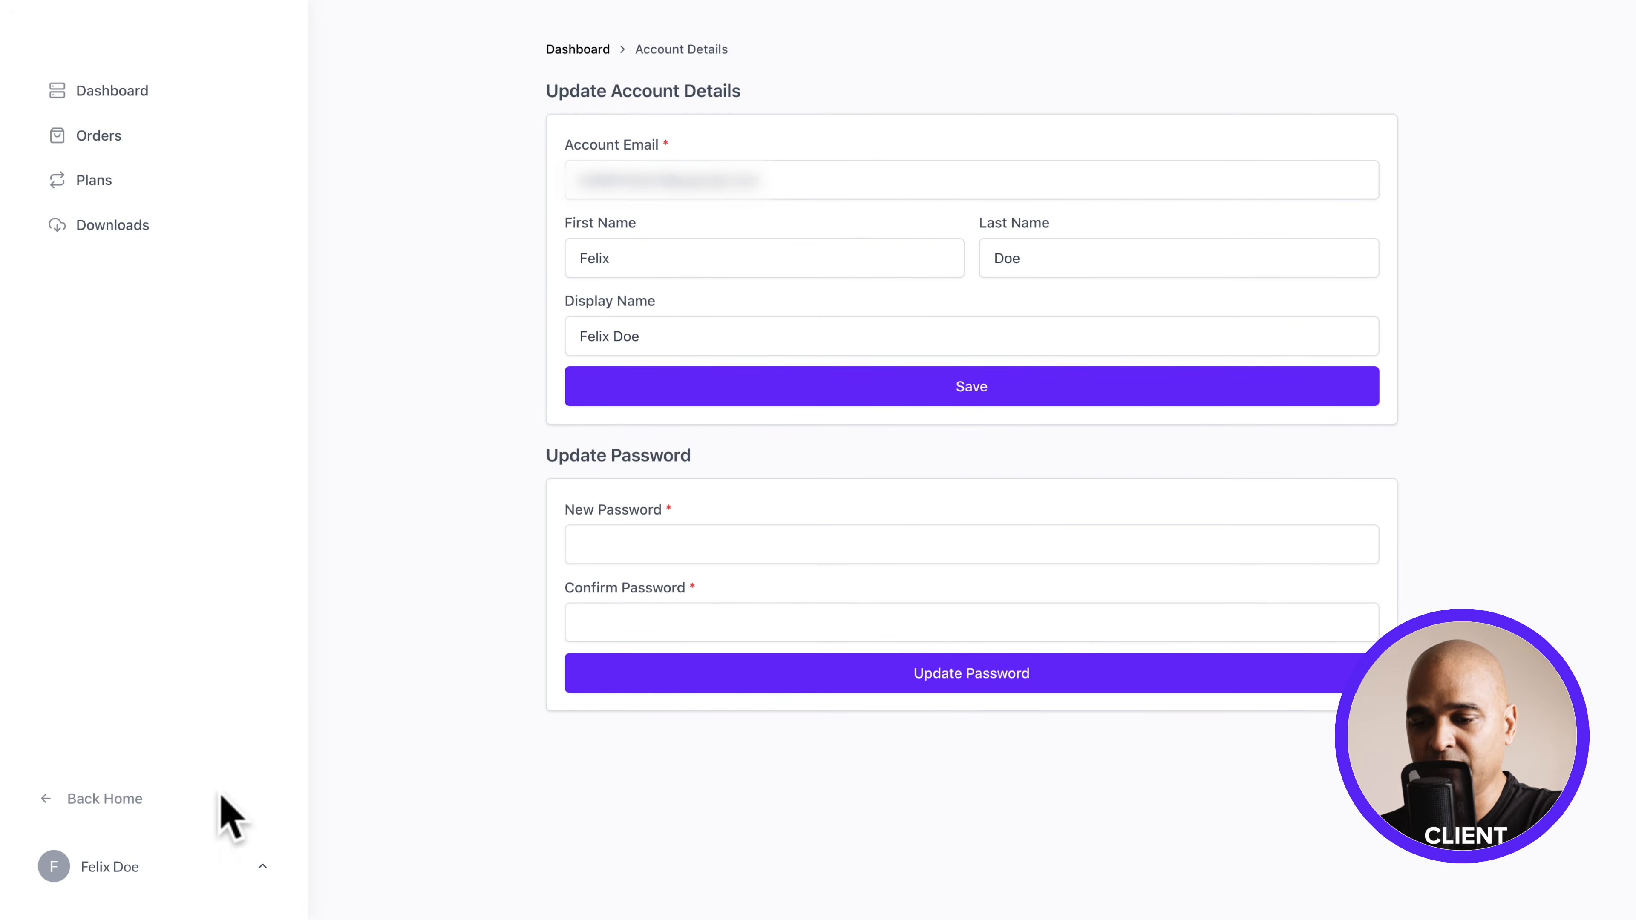
click(152, 866)
click(105, 761)
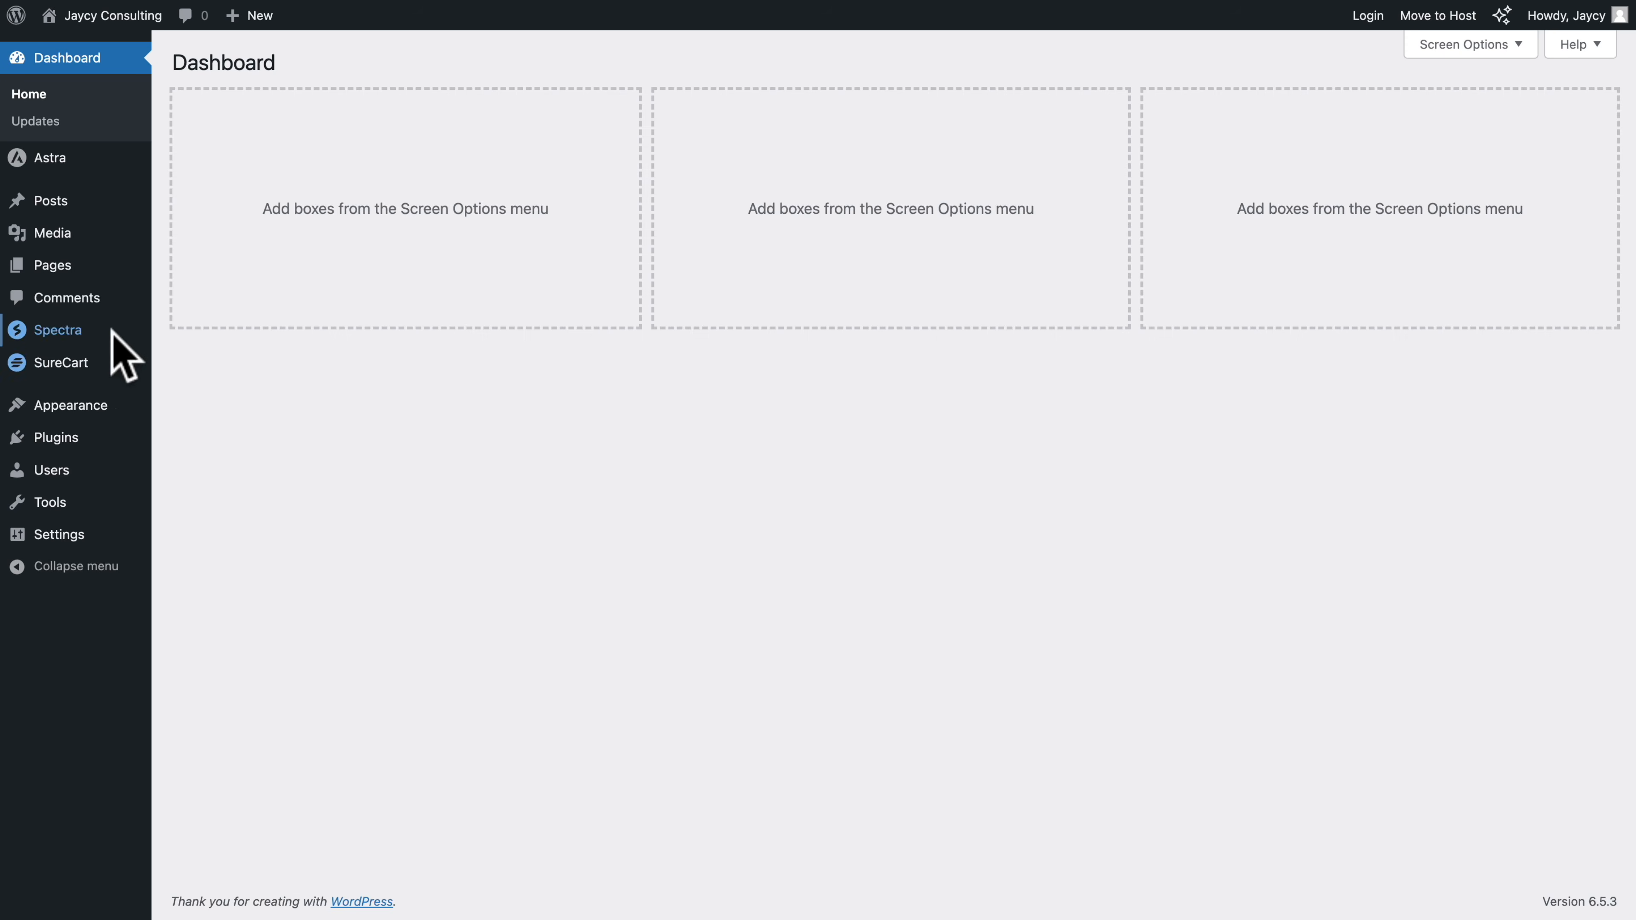
Copy the clean view link of the customer Dashboard page from the WordPress list of all pages
mouse_move(129, 269)
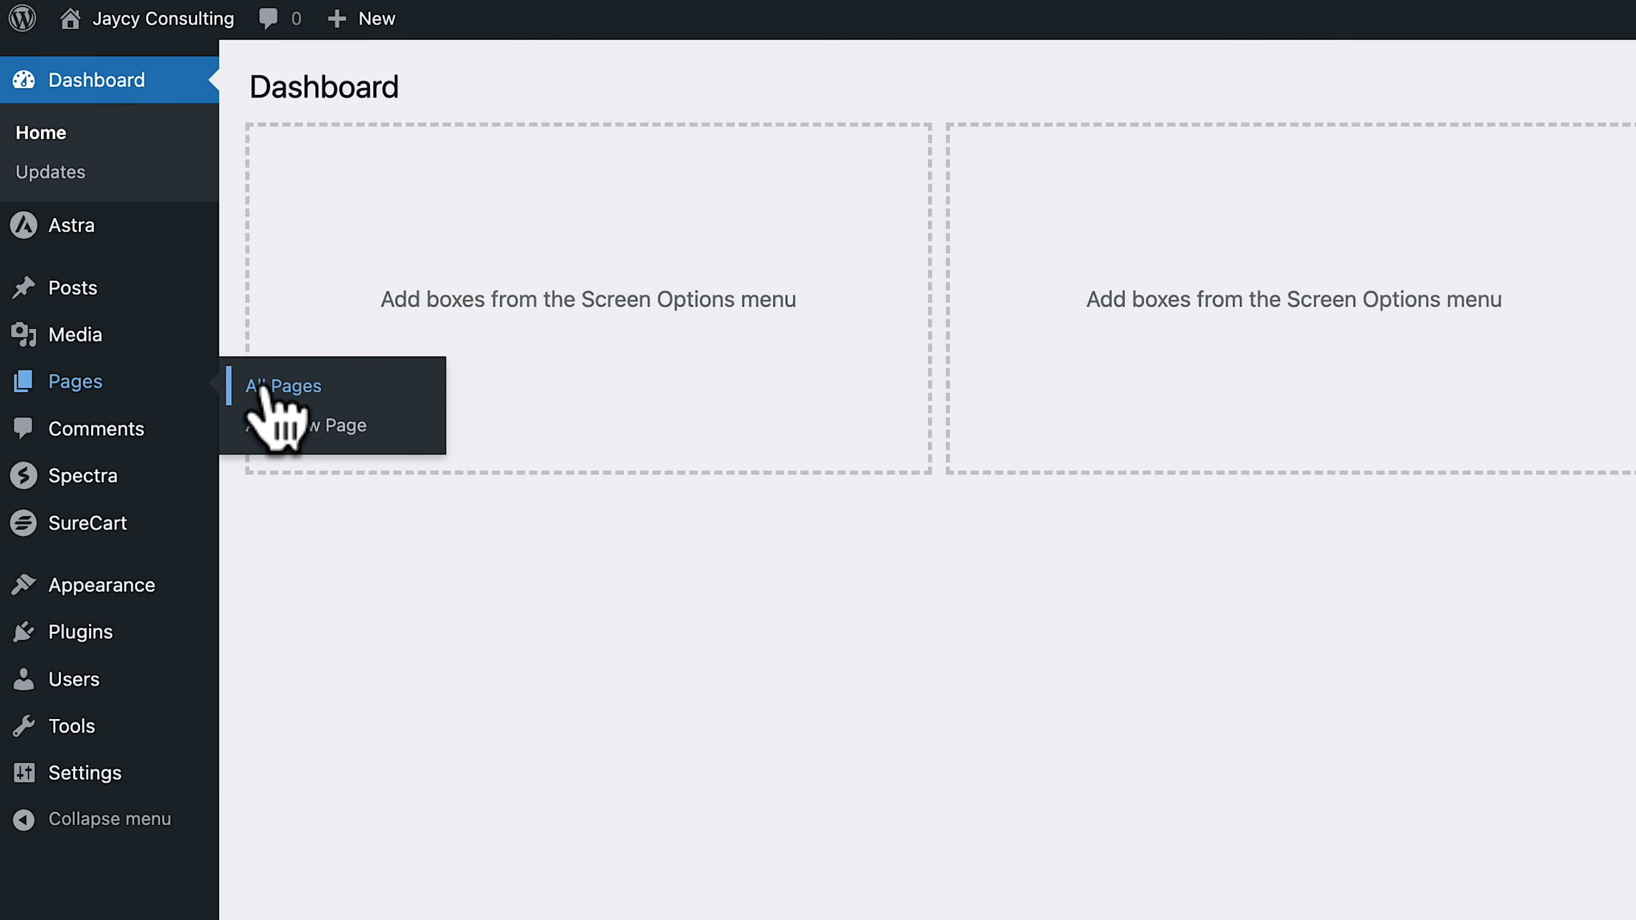
click(264, 386)
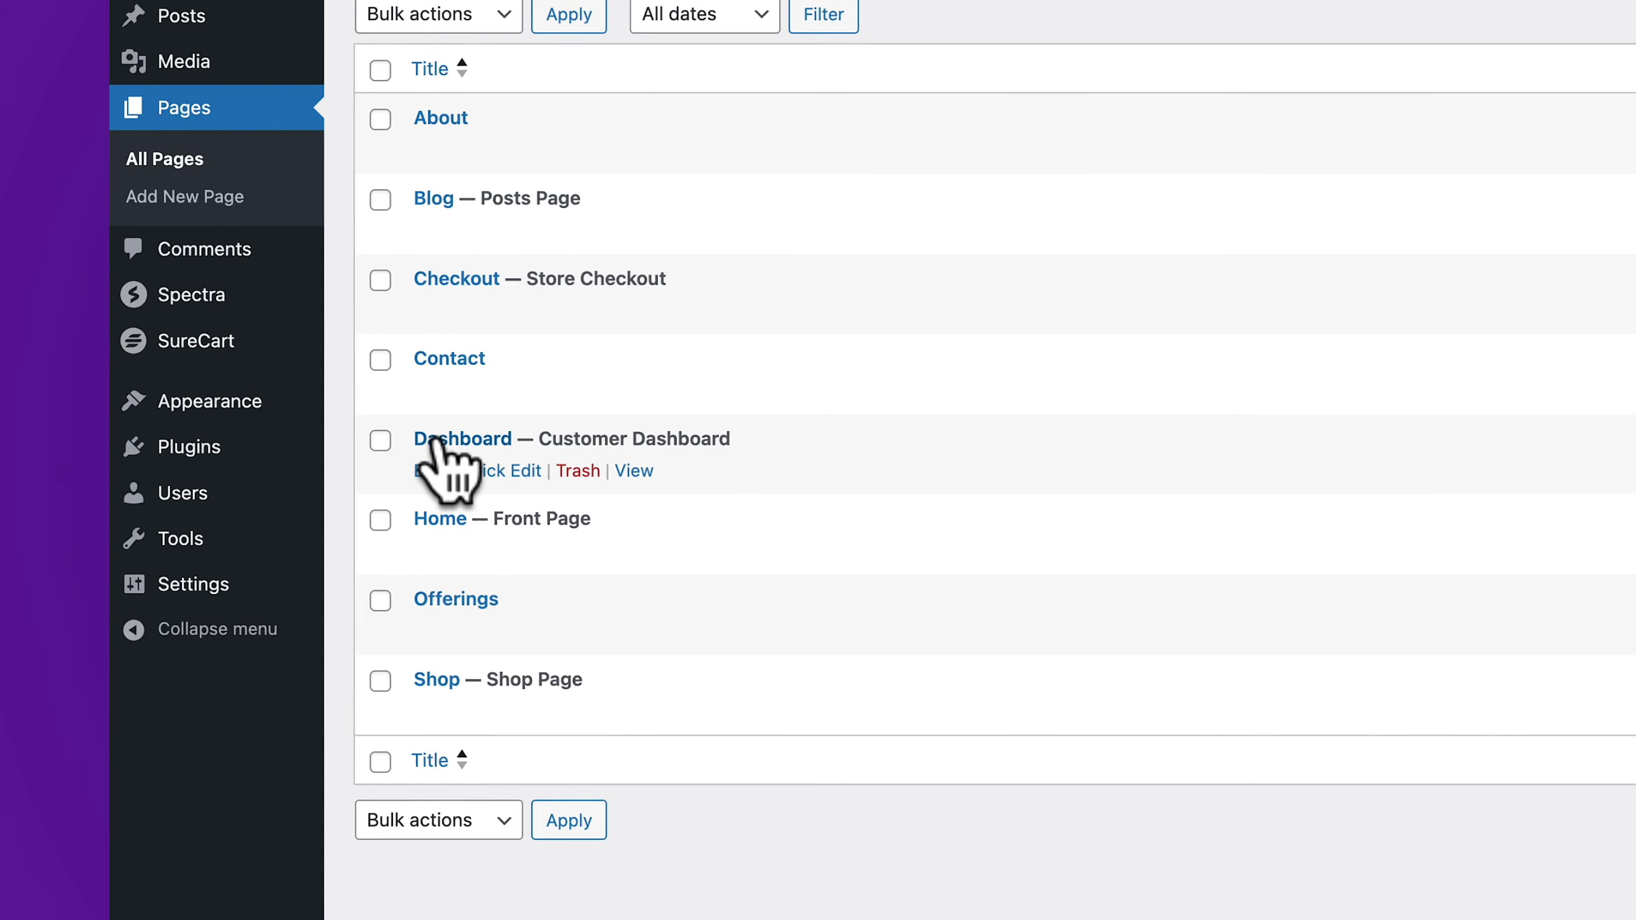
right_click(647, 480)
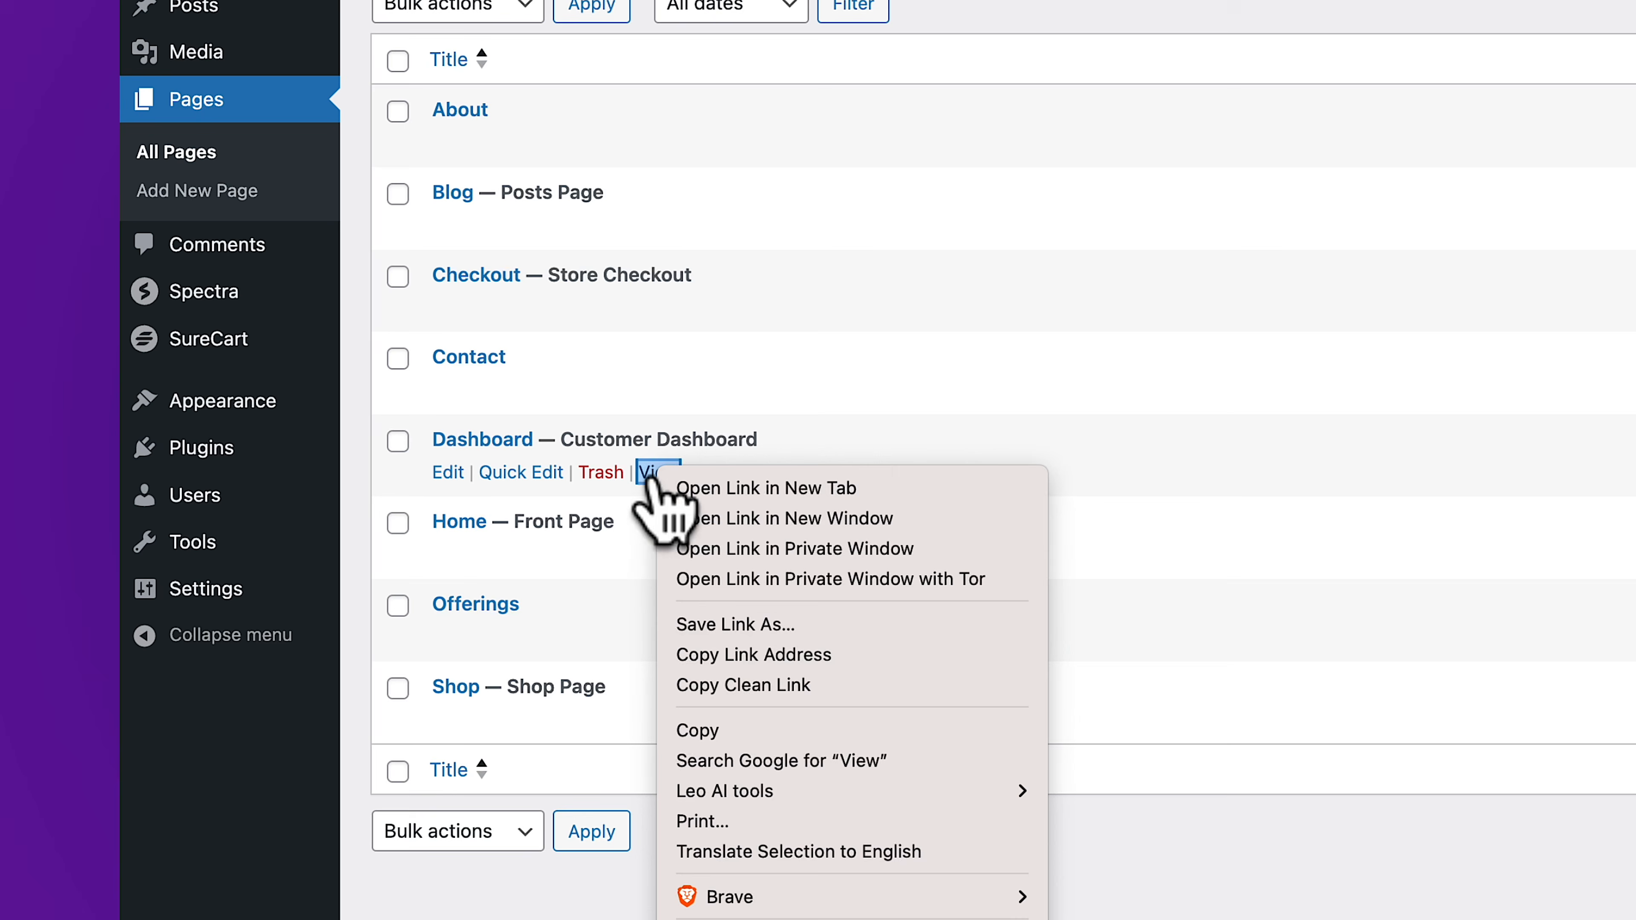
click(715, 684)
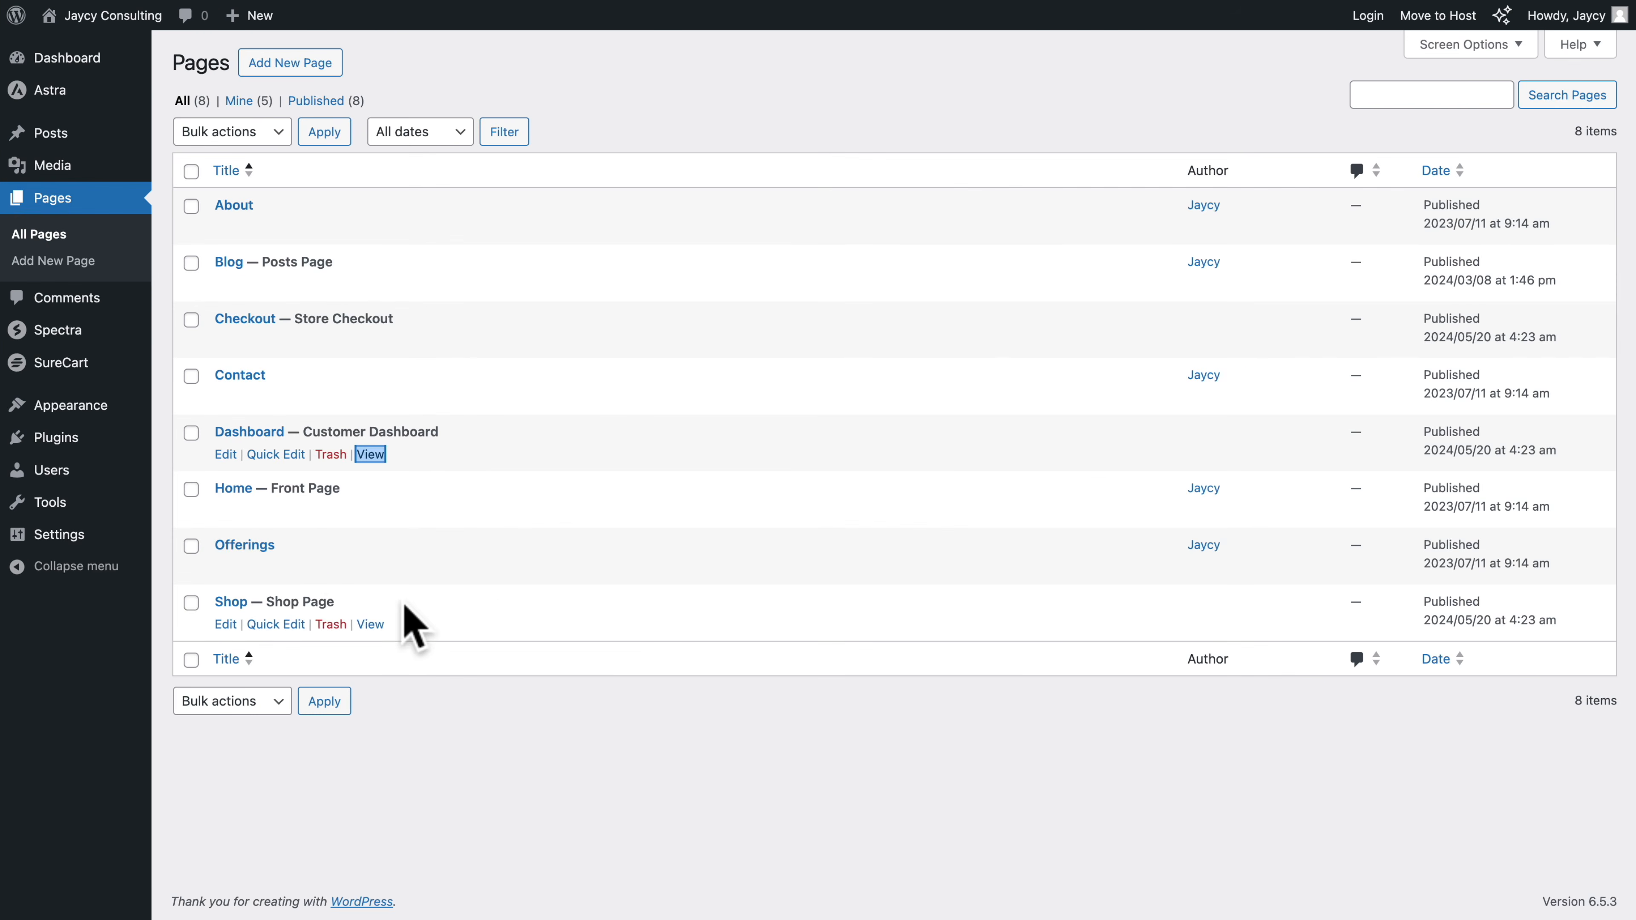
Add a custom link named "Dashboard" with the copied URL to the Main Menu and save the menu
mouse_move(85, 410)
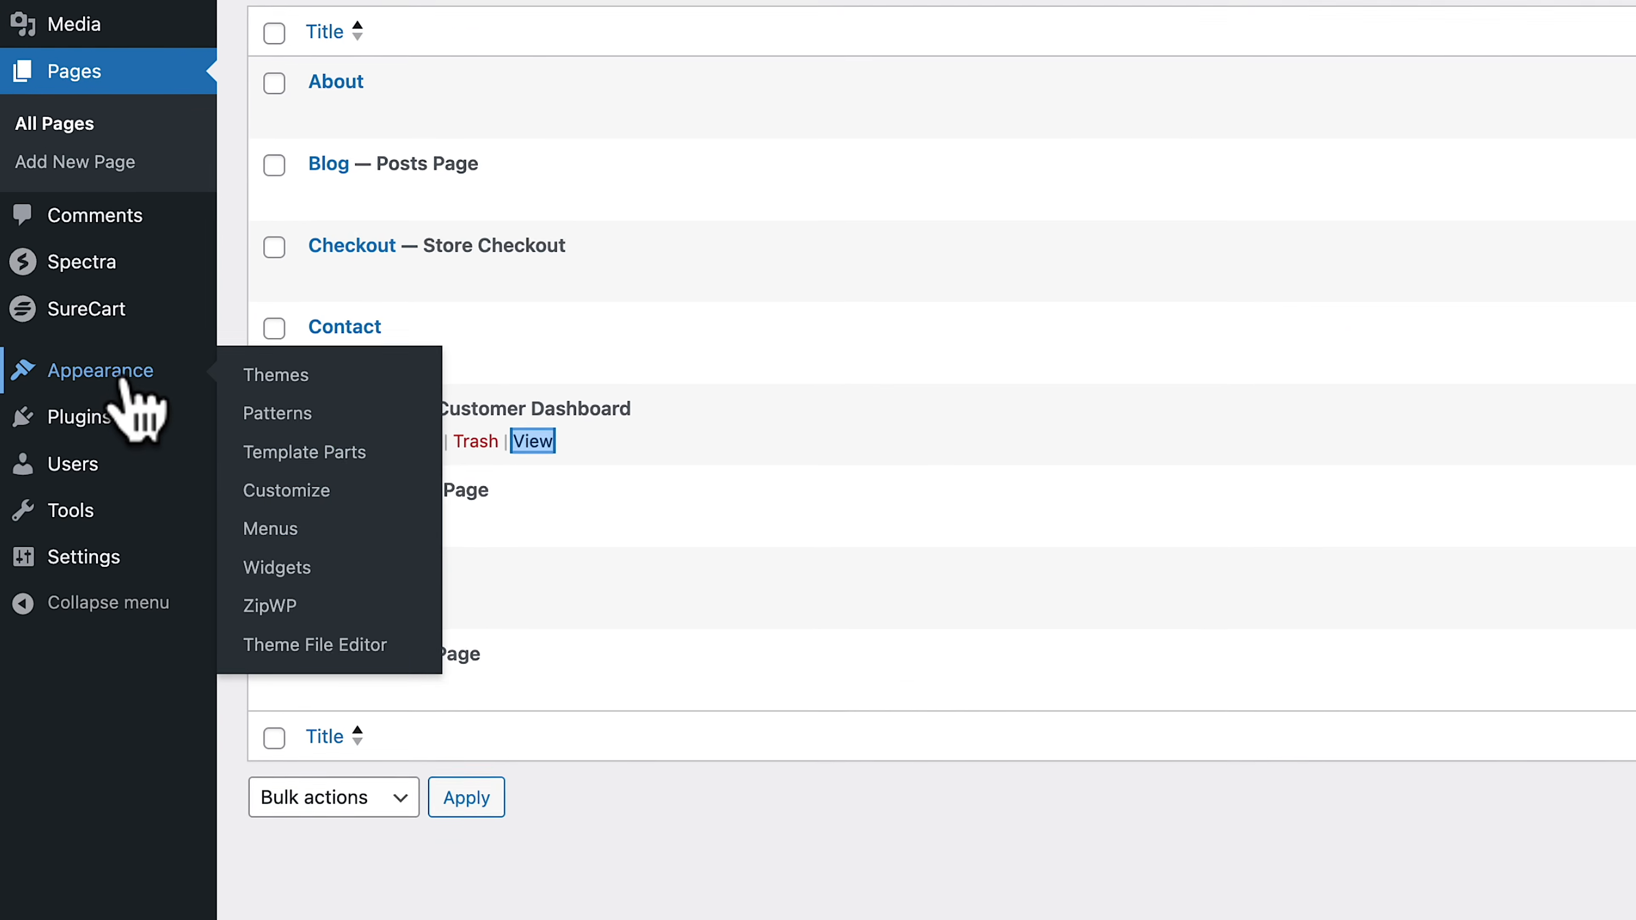
click(257, 539)
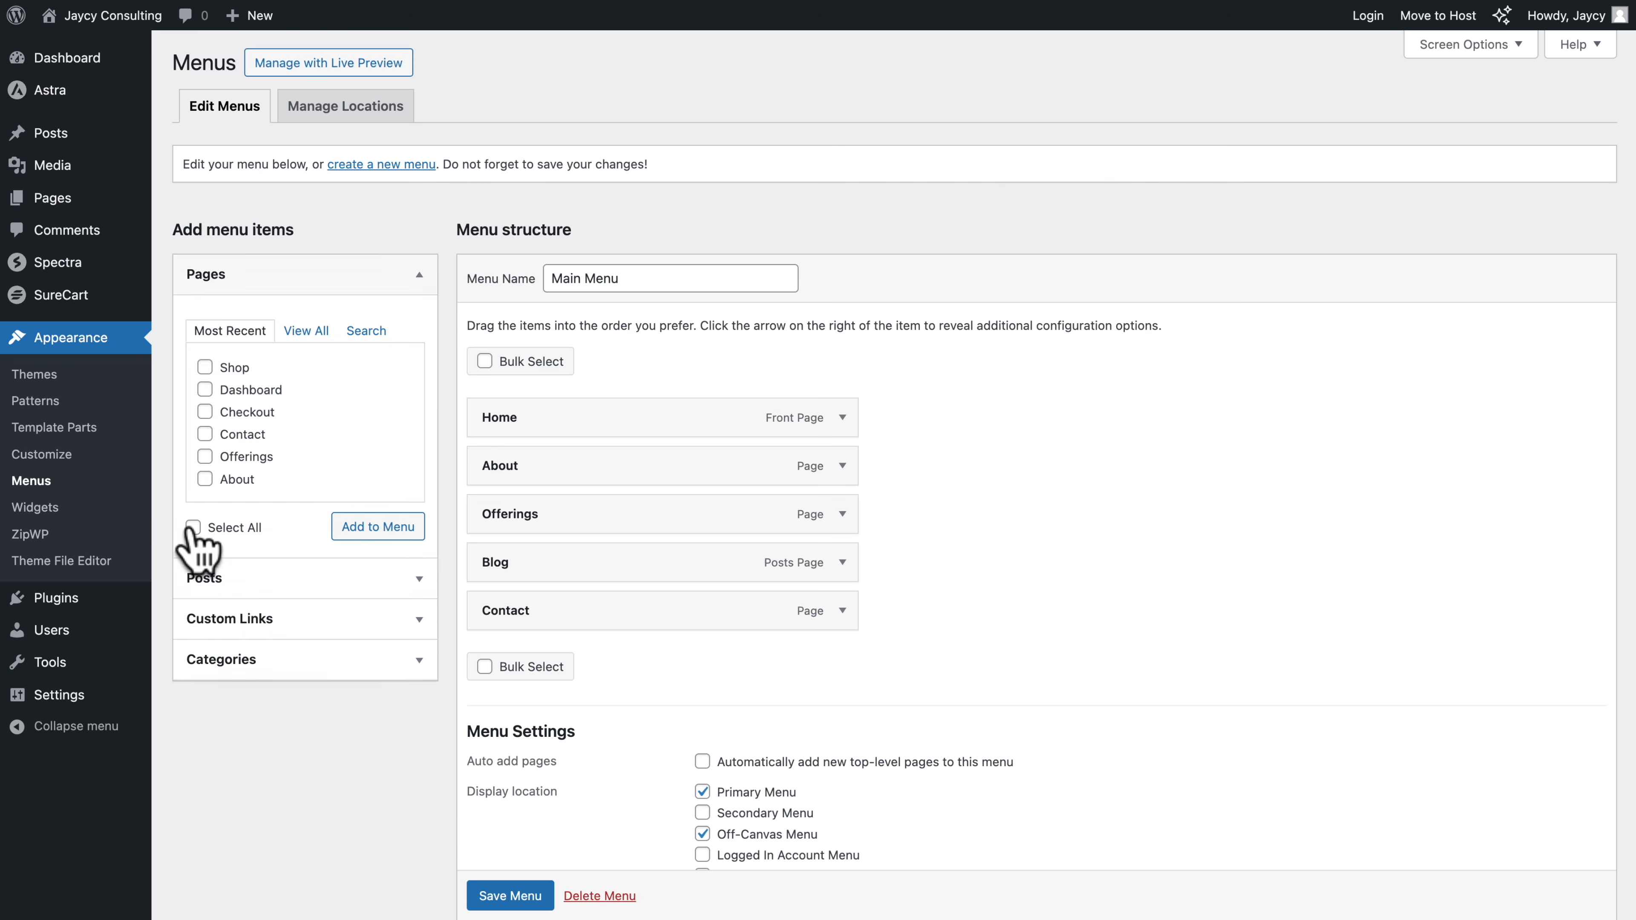
click(264, 617)
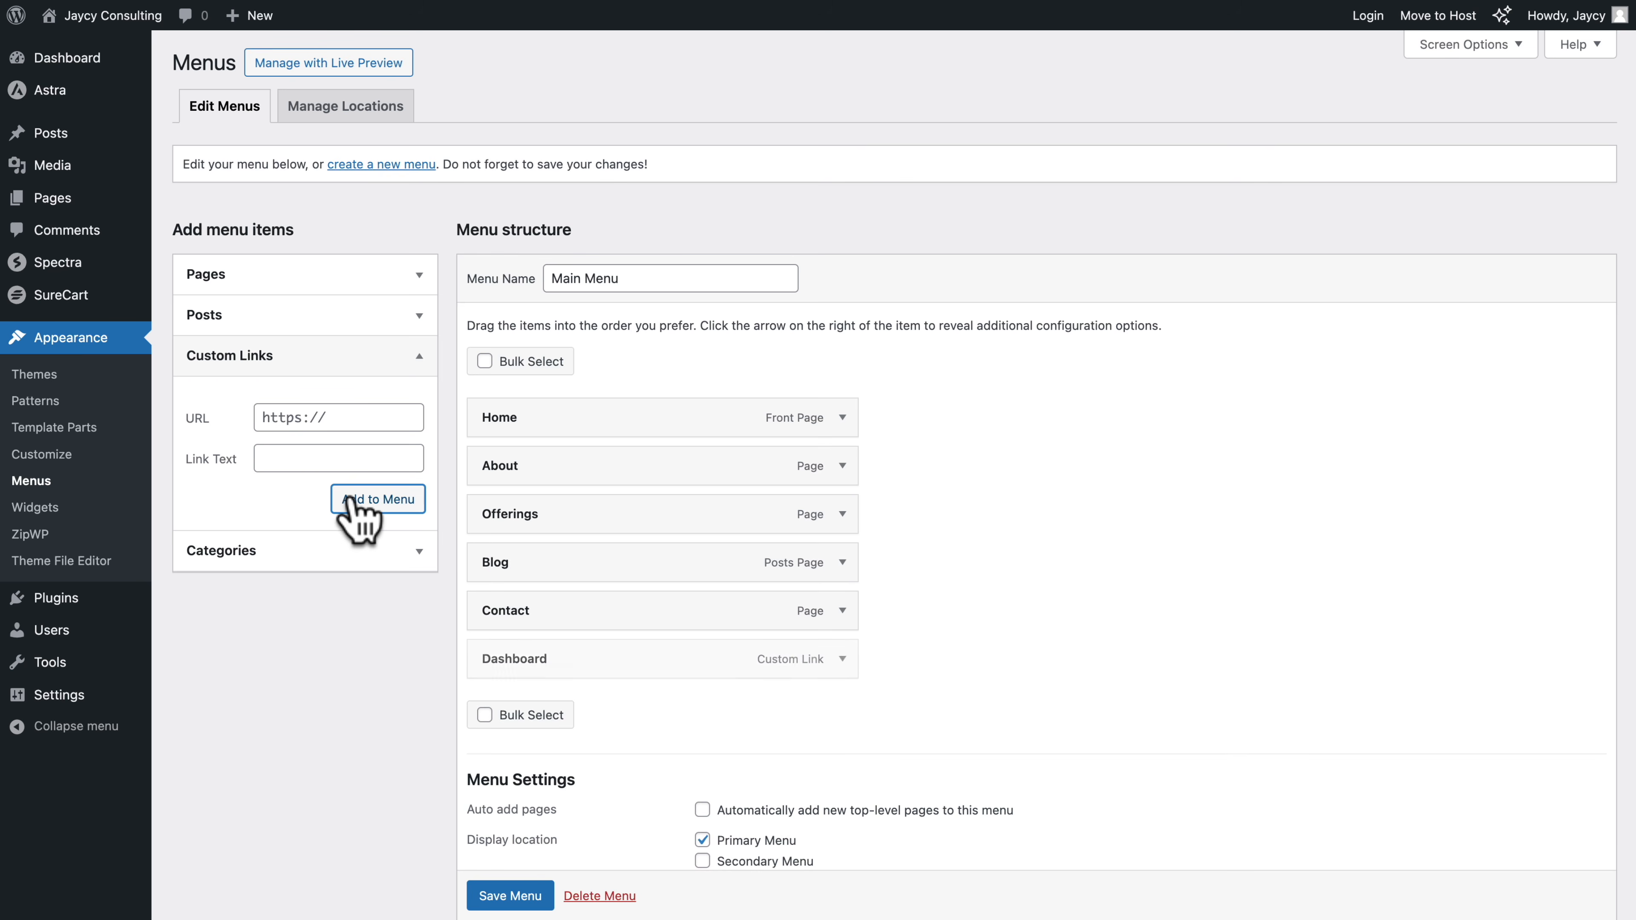
click(499, 897)
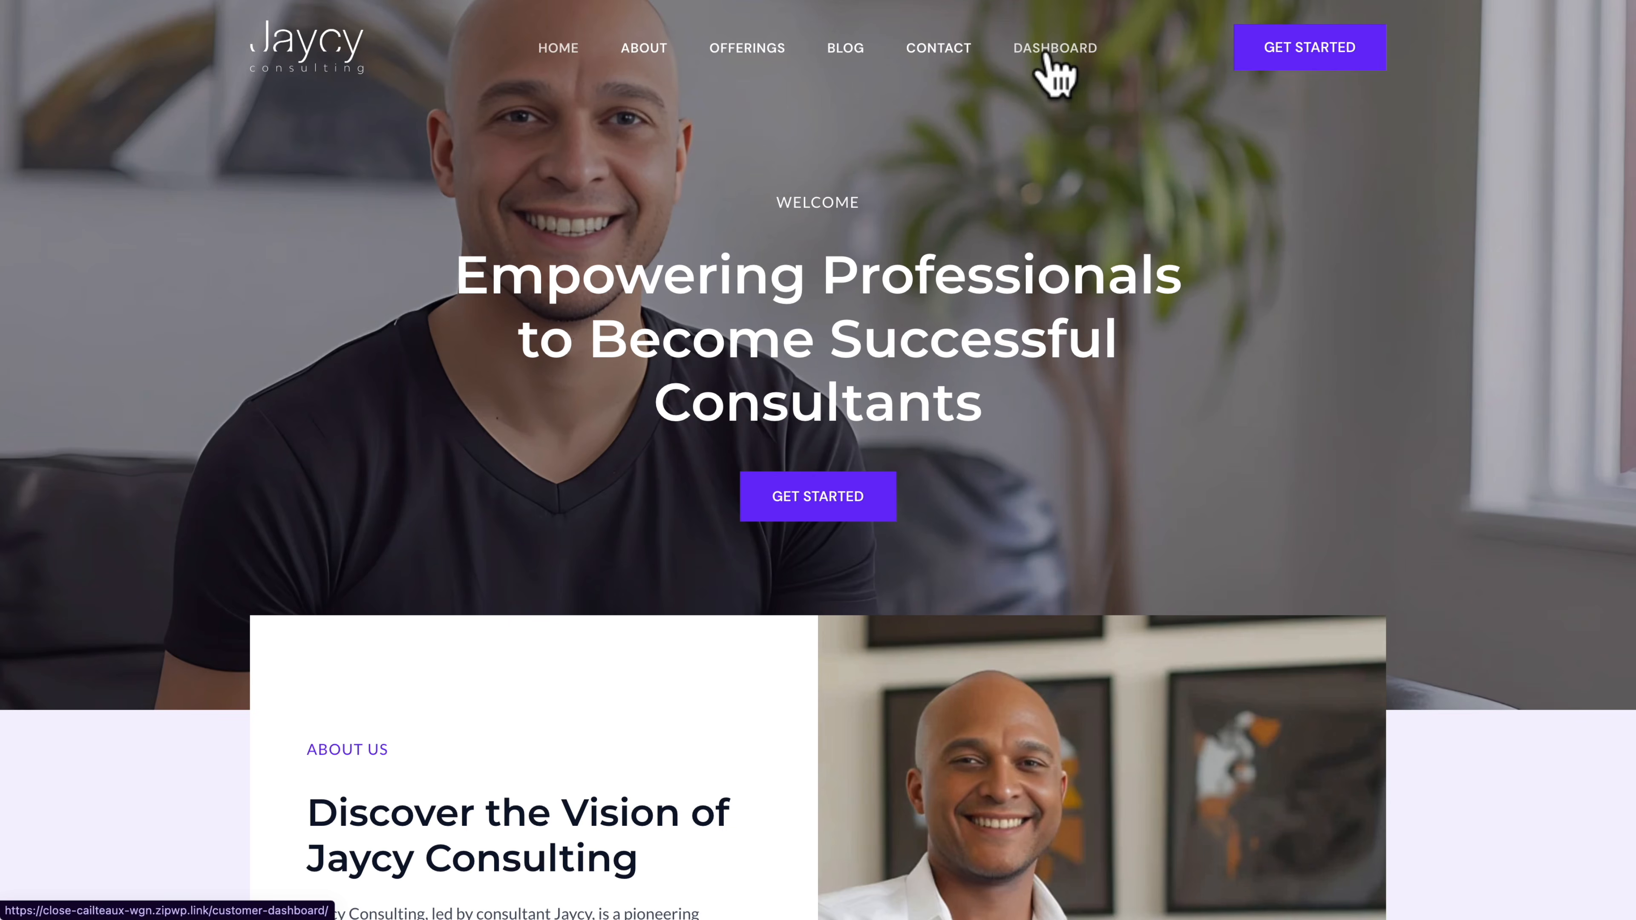
Open DASHBOARD from the live site's navigation and sign in with the customer's e-mail and account password
click(1044, 57)
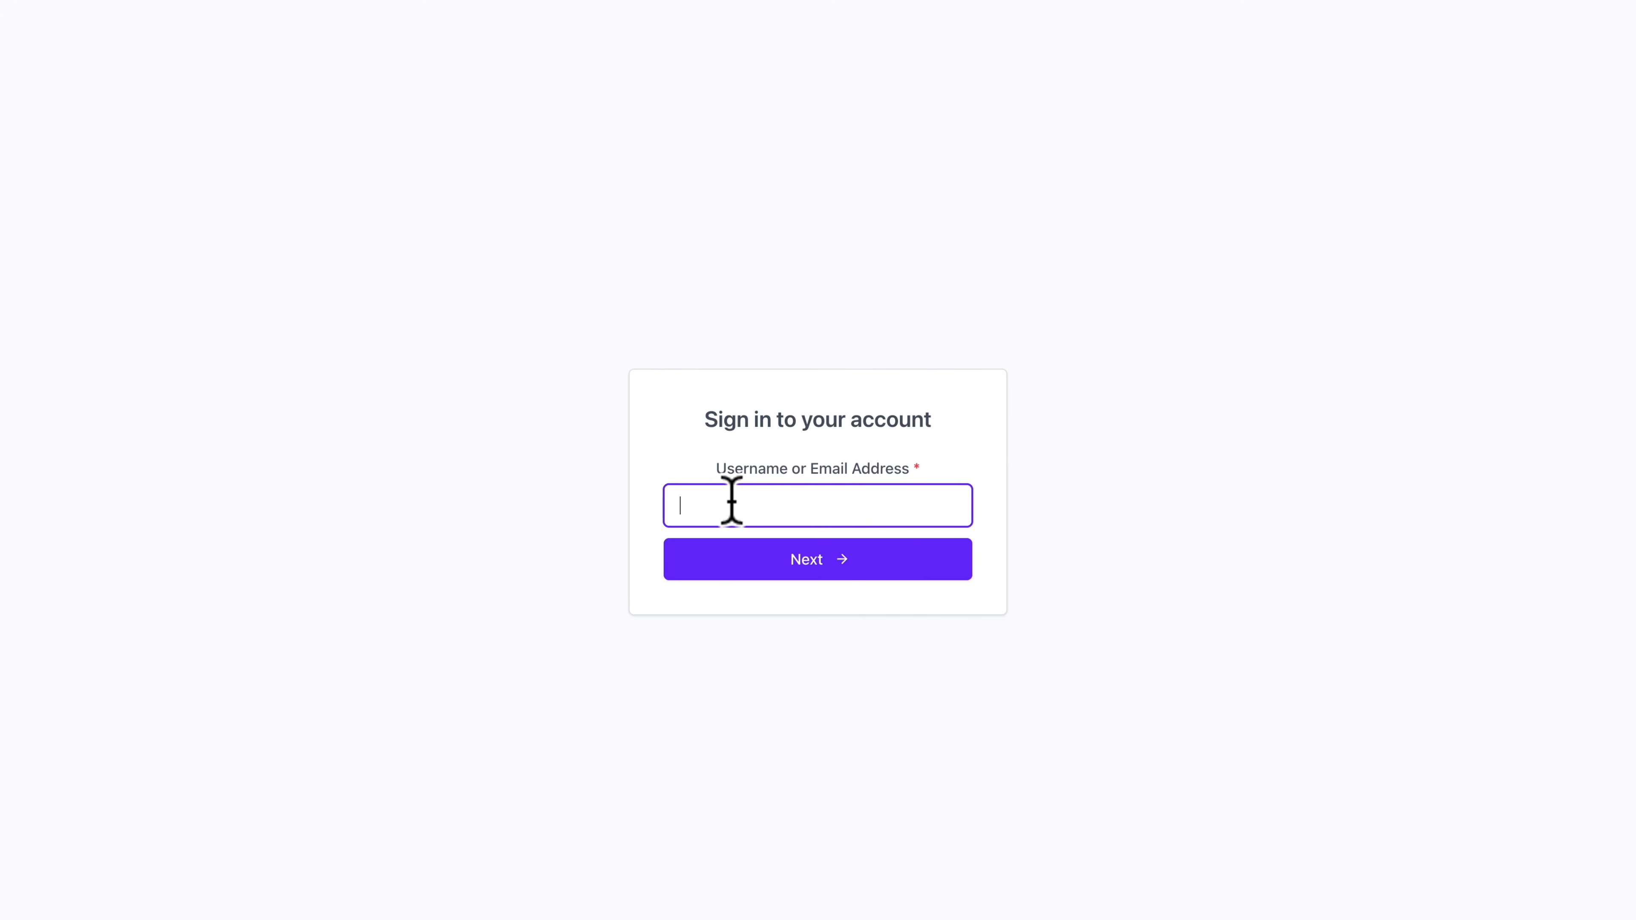
key(ctrl+v)
click(797, 564)
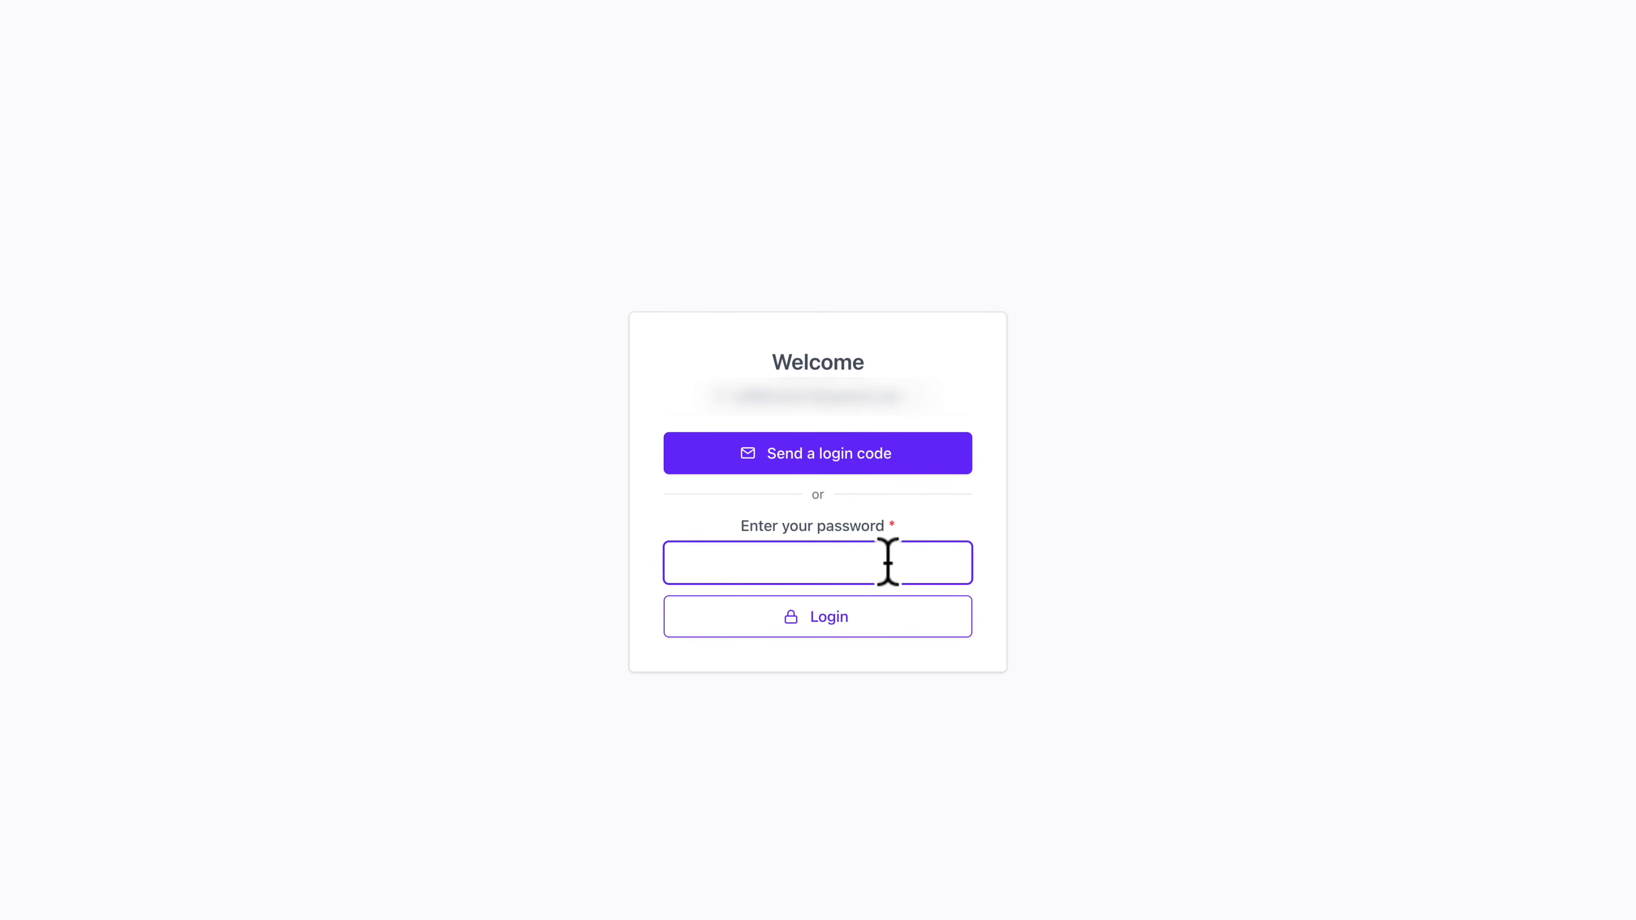
click(844, 626)
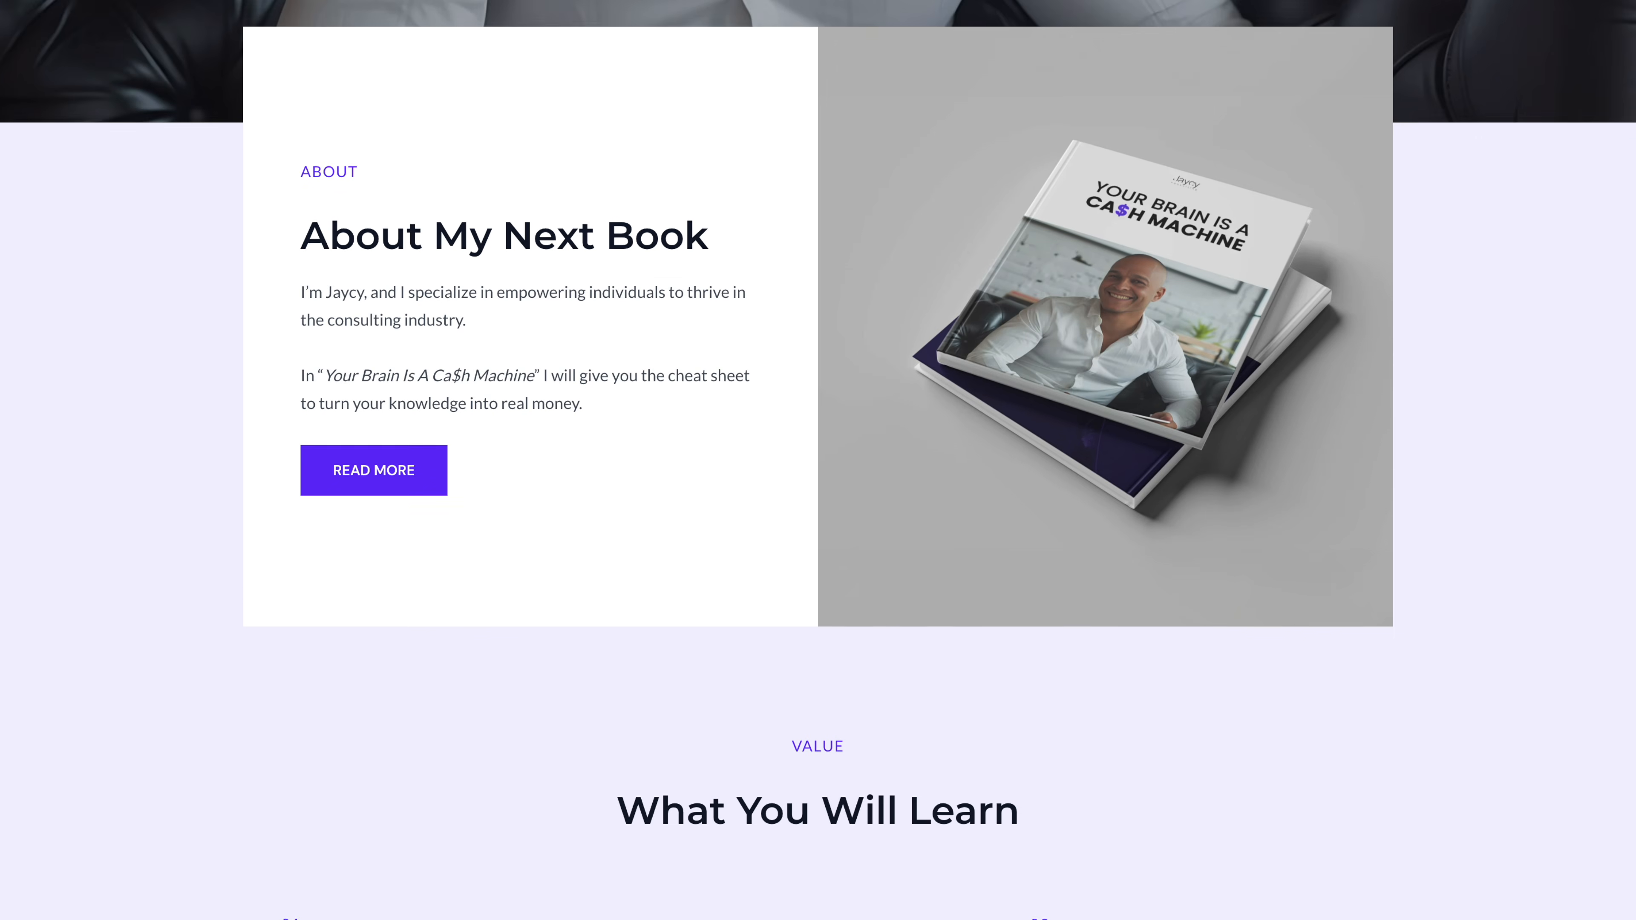
Review the book landing page down to the testimonials and waitlist section, and the search result comparing landing pages with product pages
scroll(818, 460, down, 5)
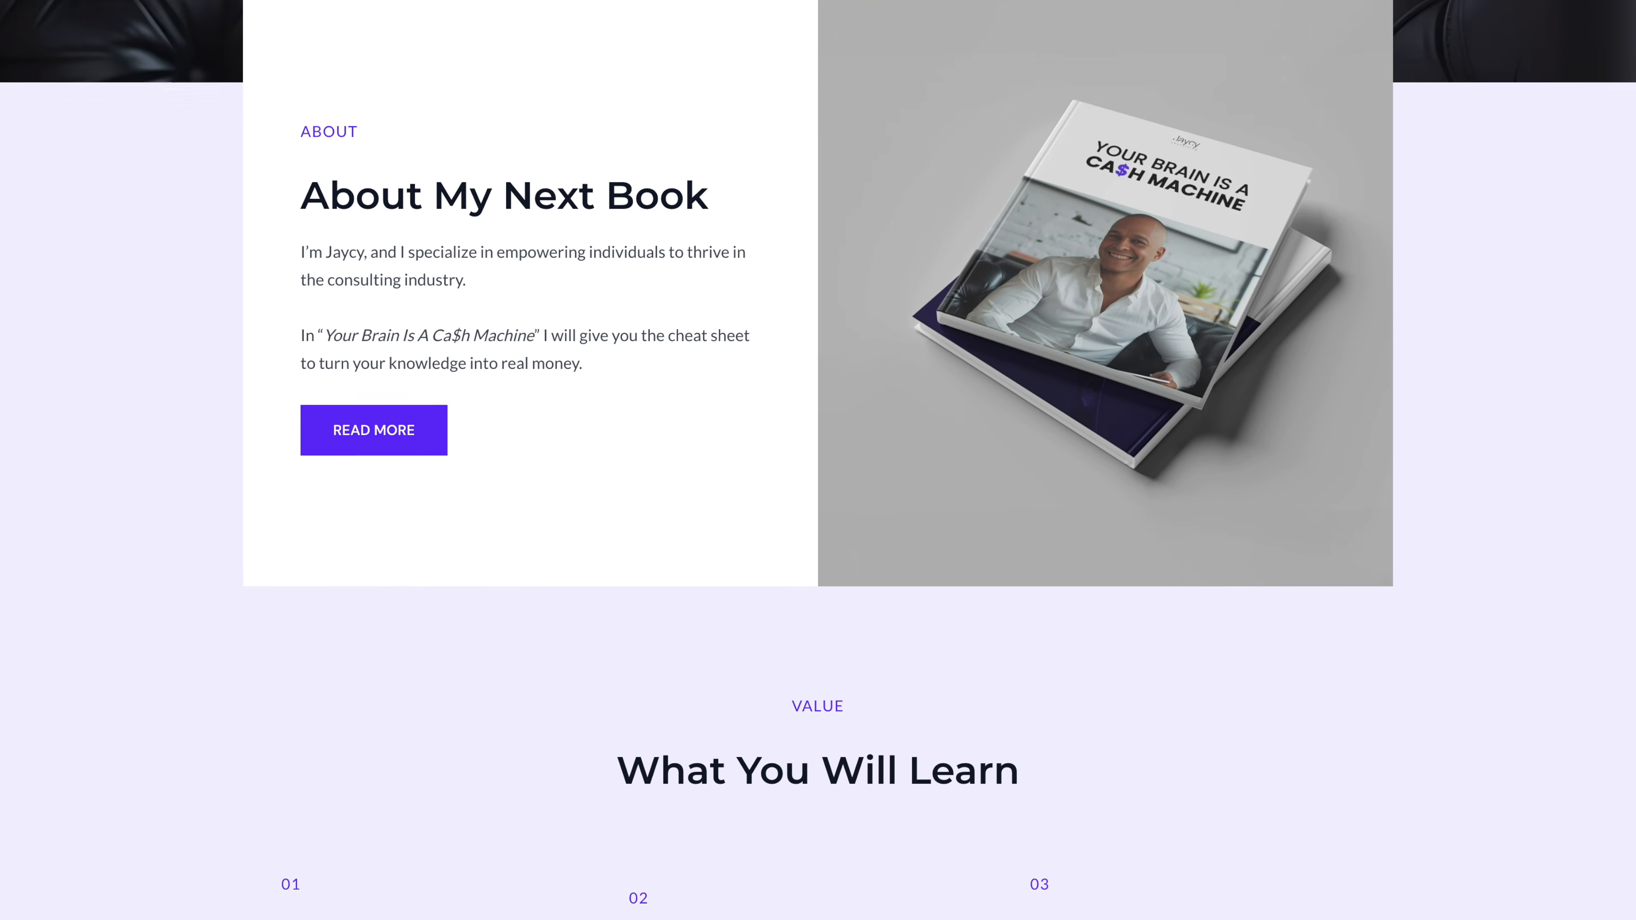
scroll(818, 460, down, 10)
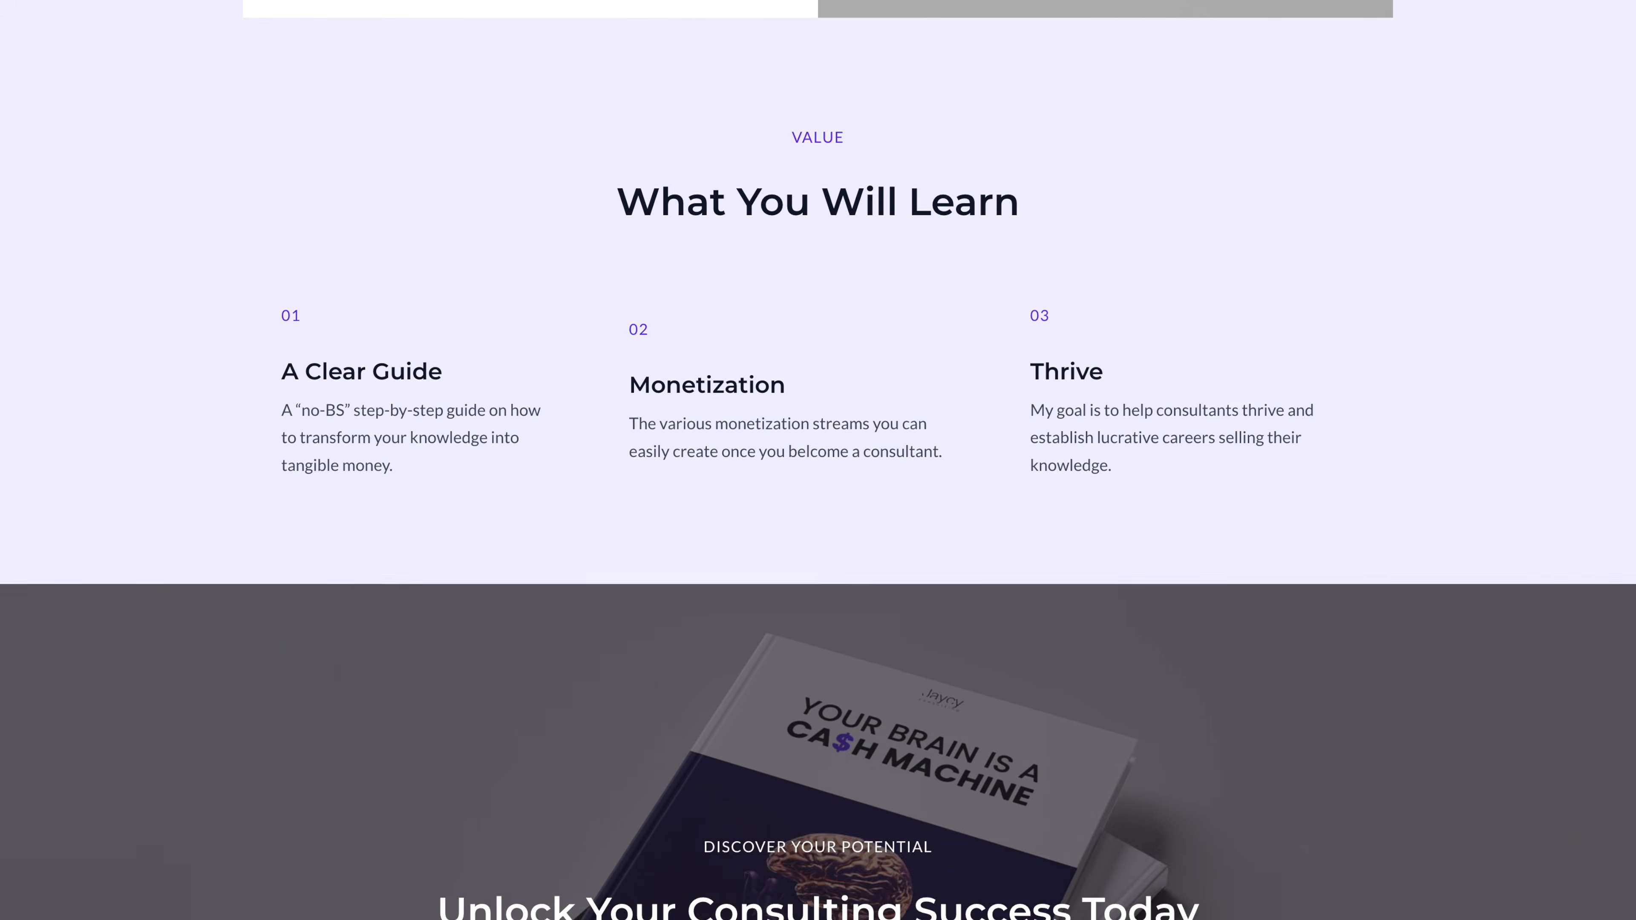
scroll(818, 460, down, 12)
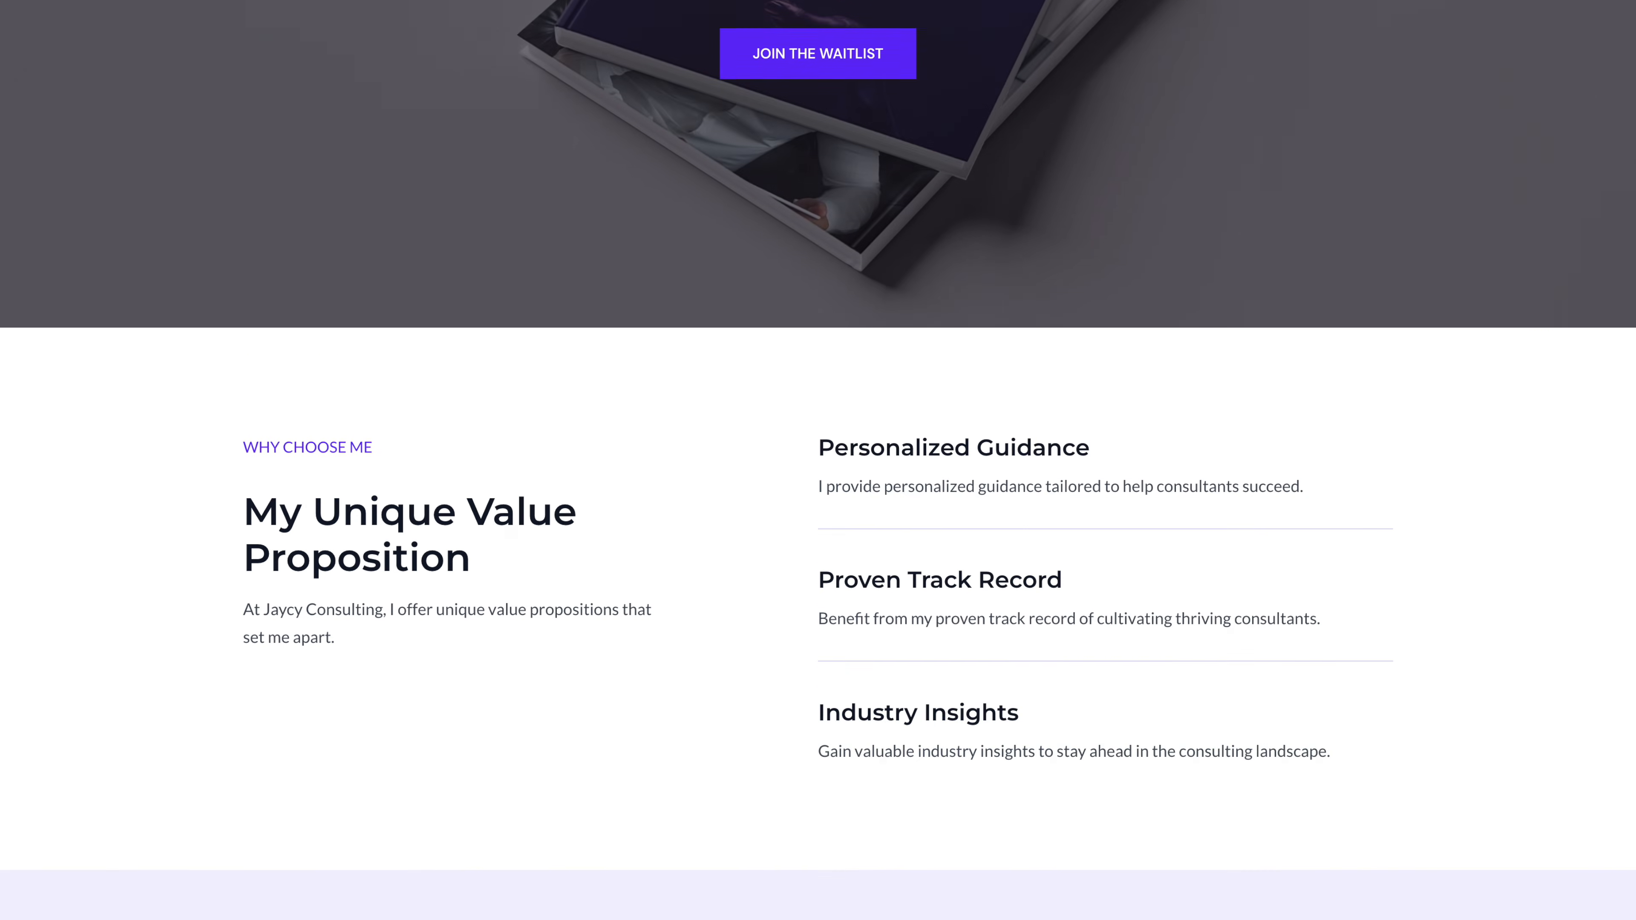
scroll(818, 460, down, 10)
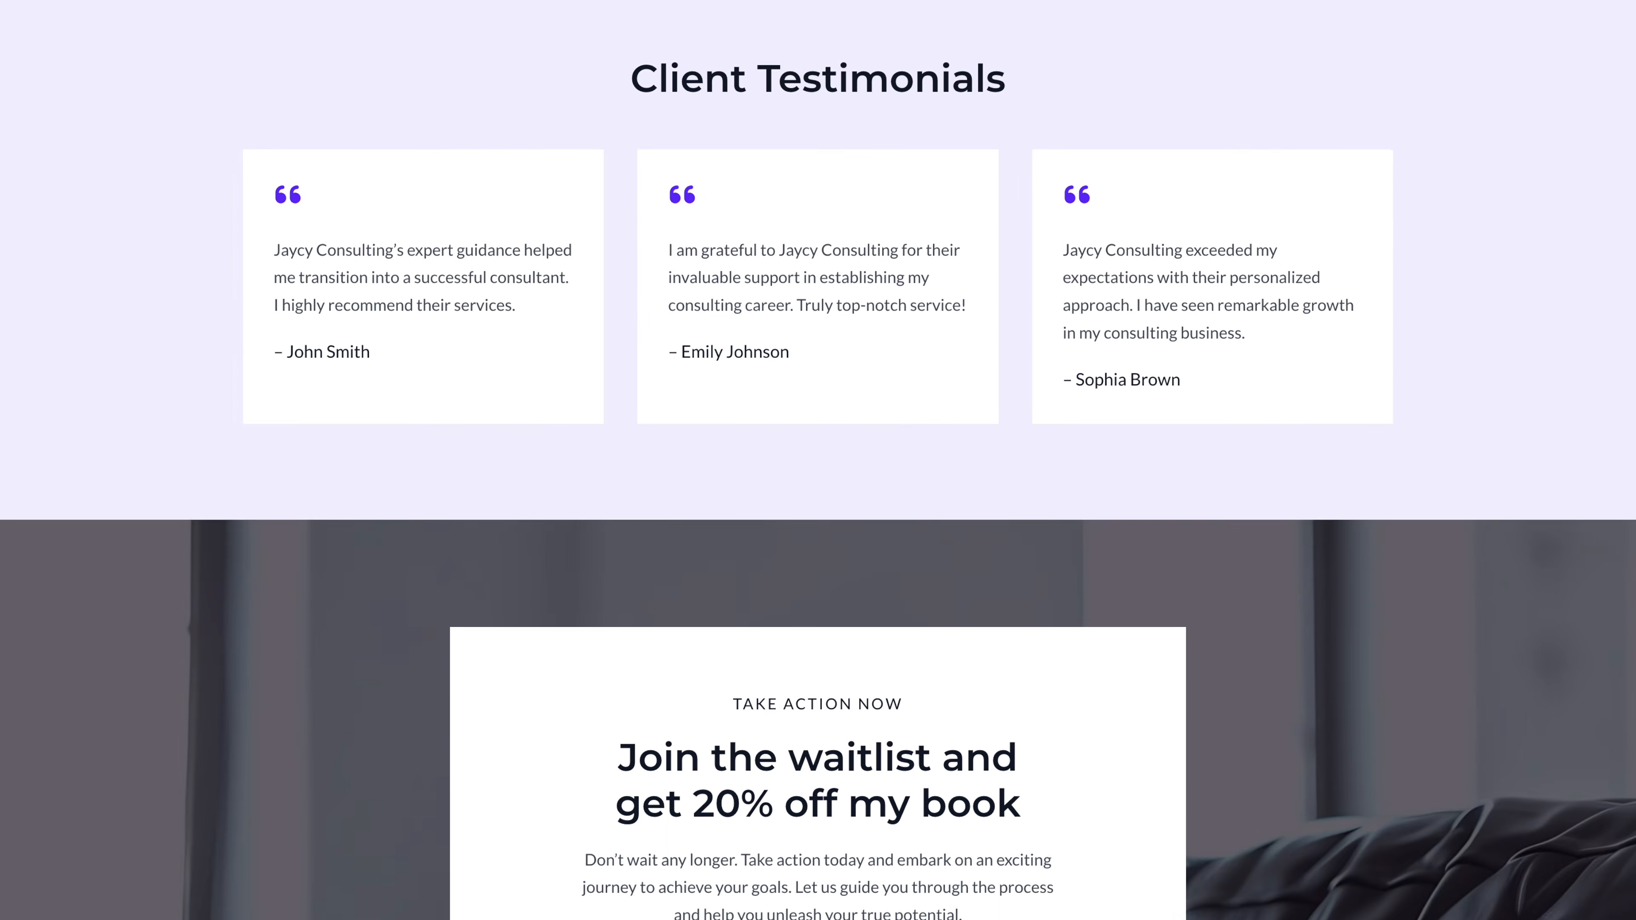
scroll(818, 460, down, 3)
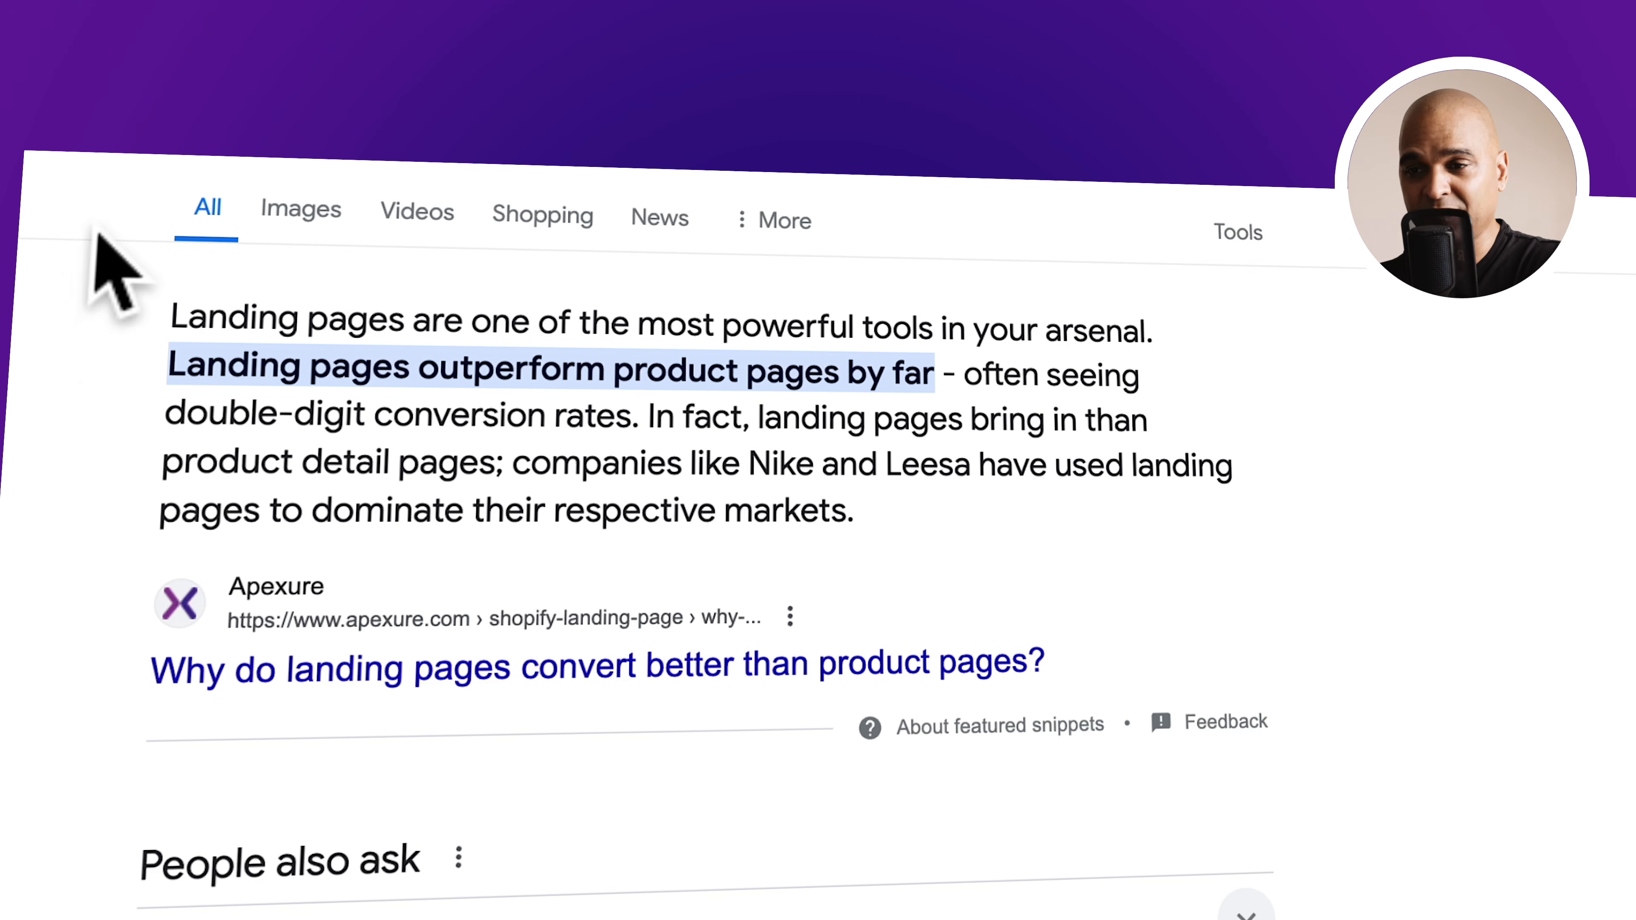
drag(188, 319, 935, 371)
drag(515, 464, 869, 513)
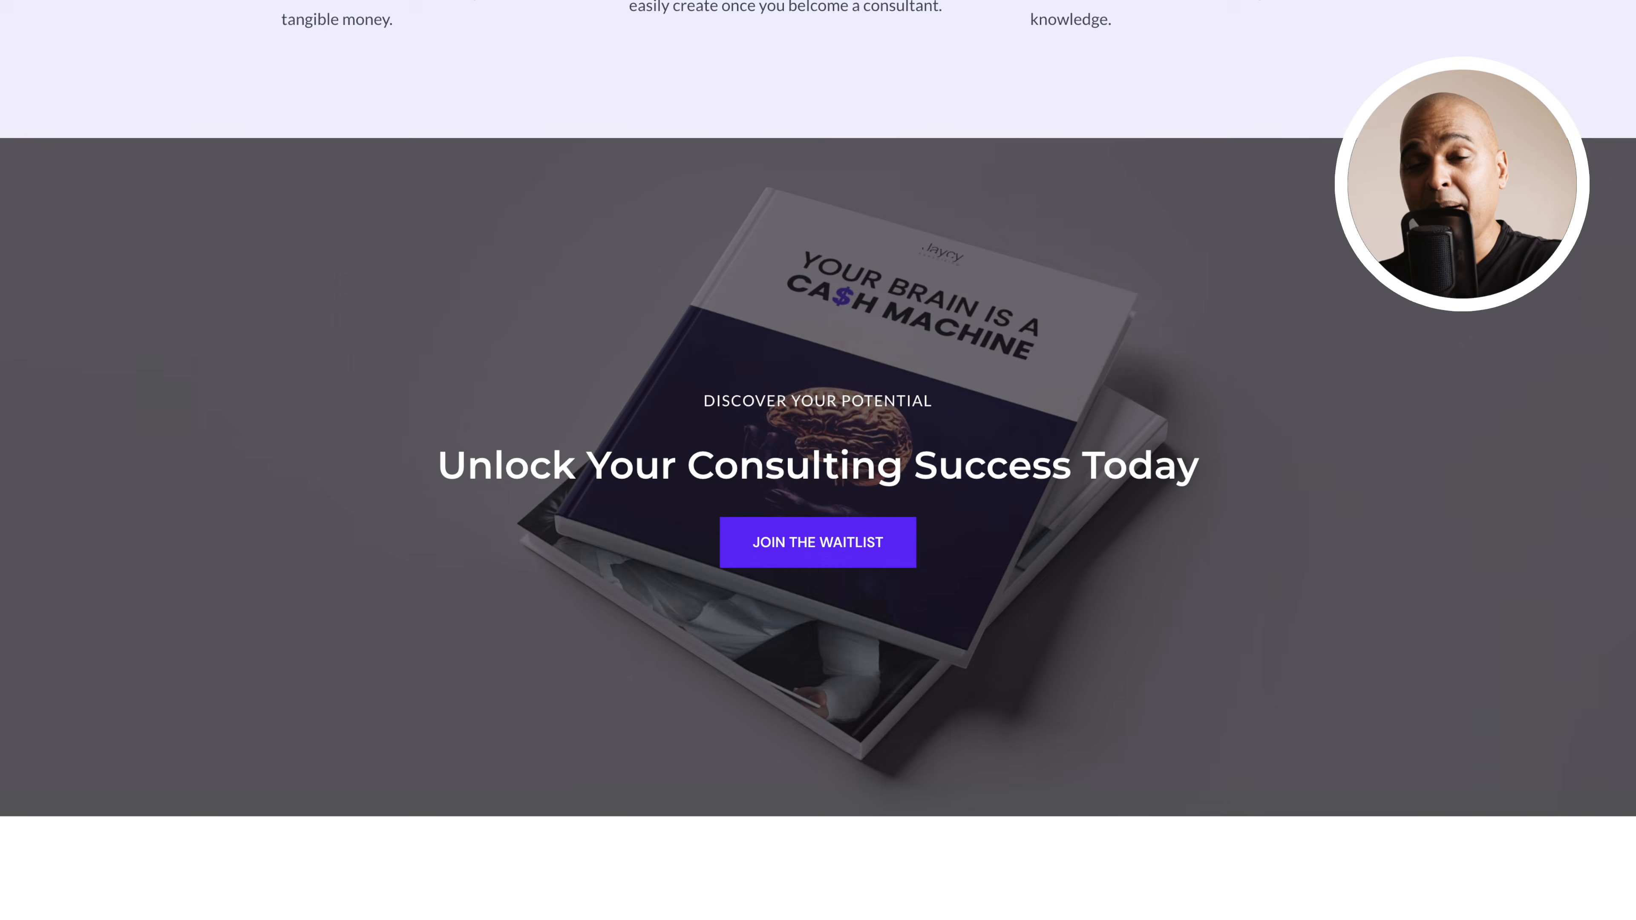
scroll(818, 460, down, 8)
scroll(818, 460, down, 10)
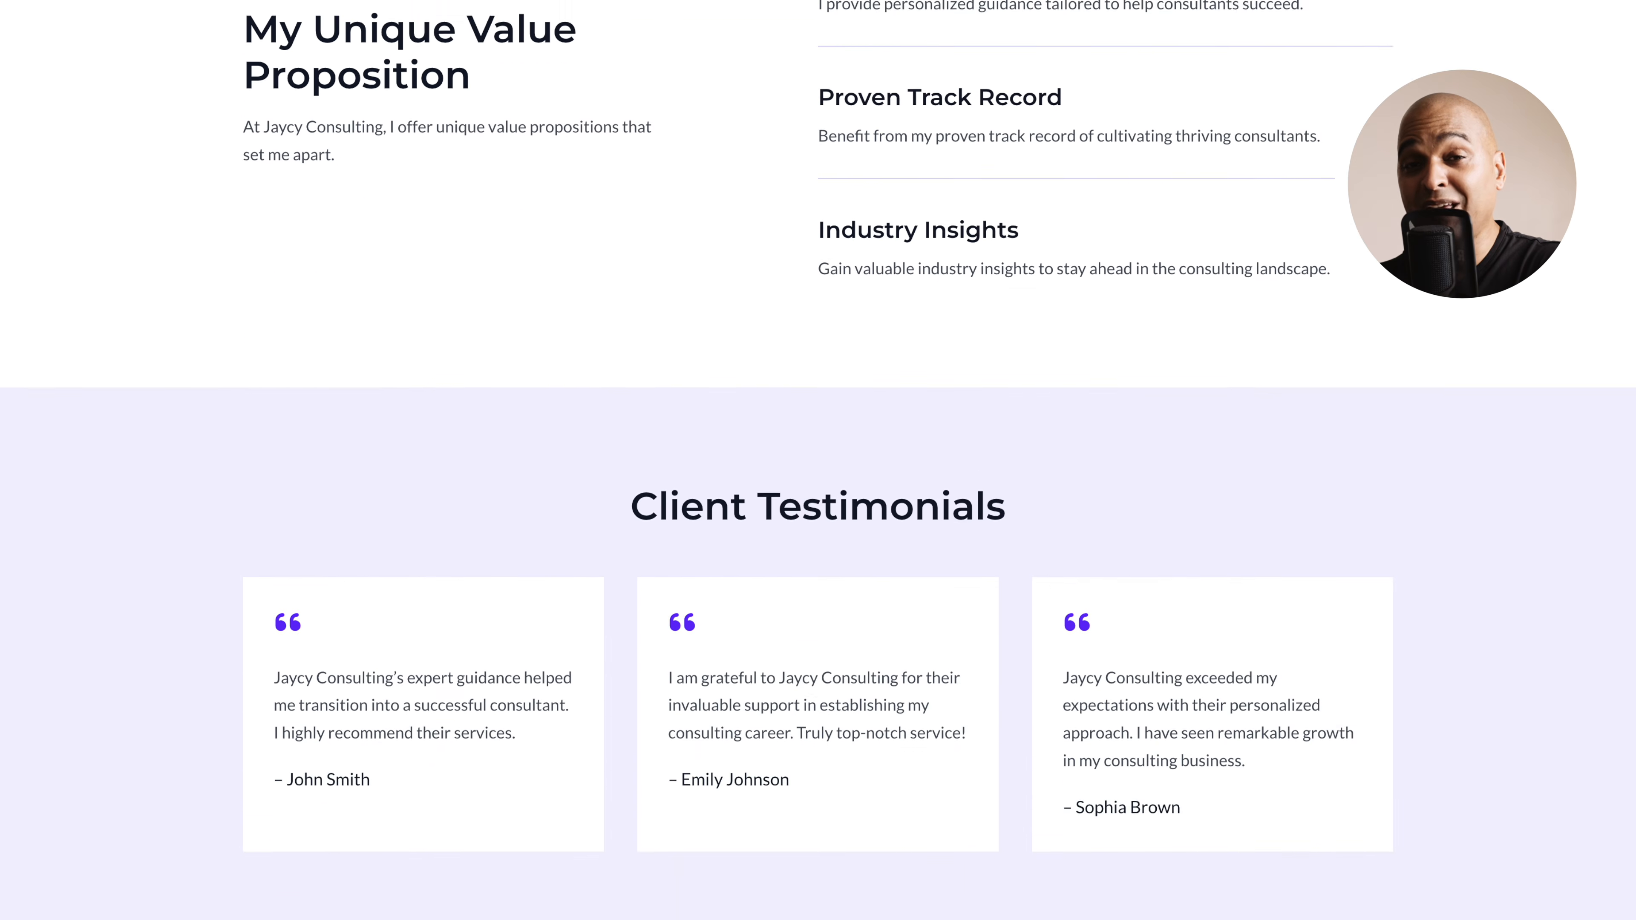
scroll(818, 460, down, 7)
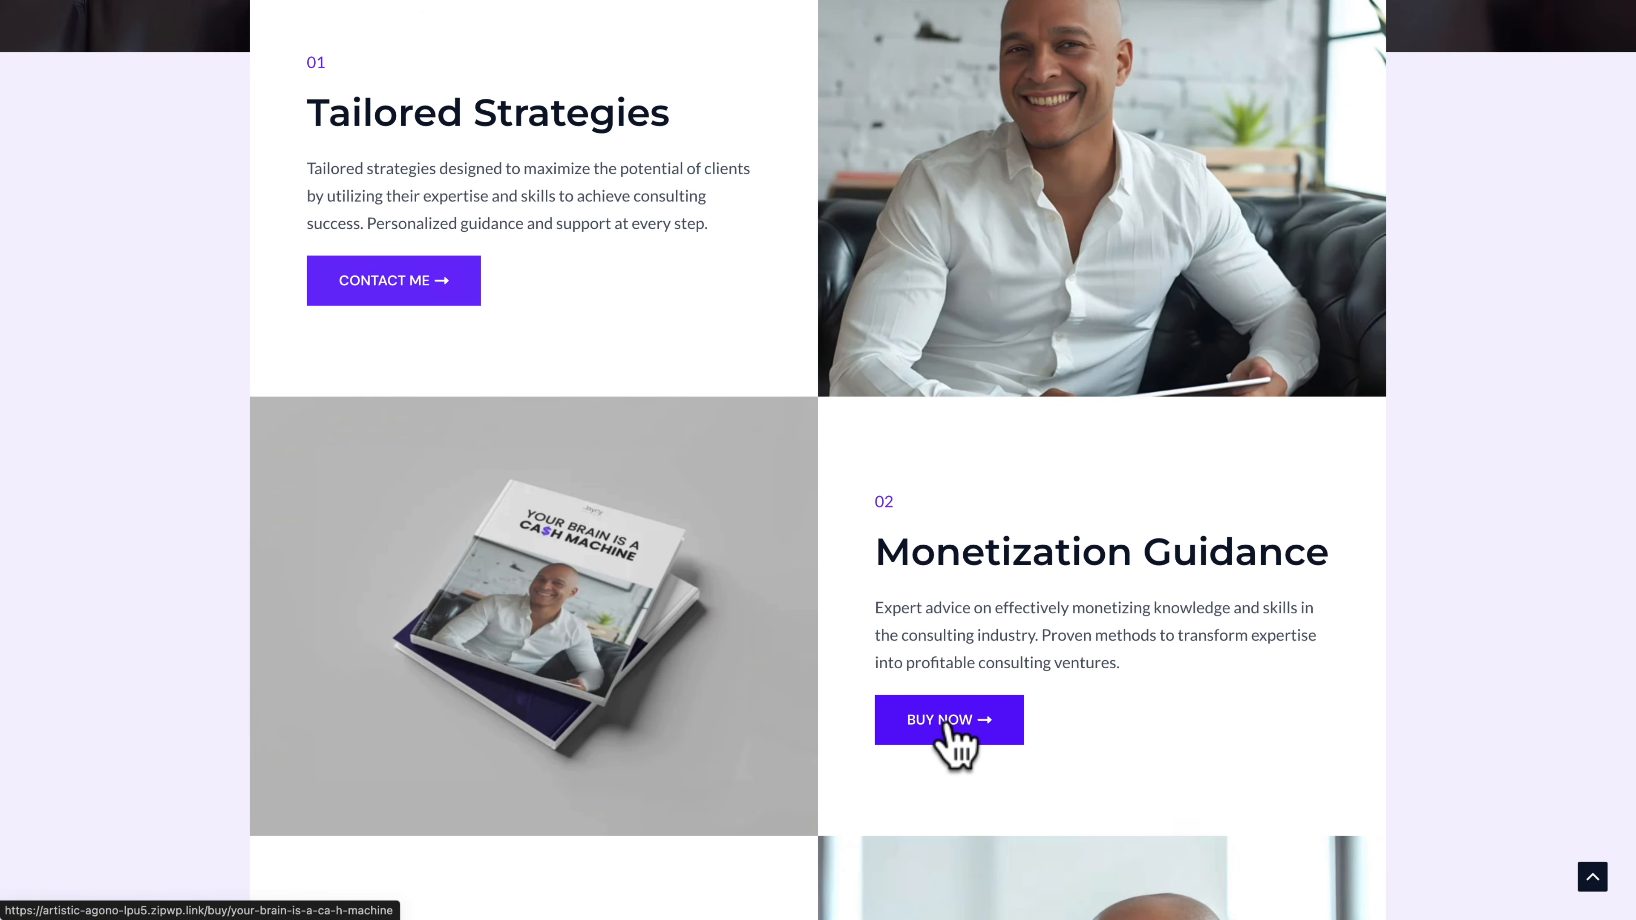
Buy the ebook through "Monetization Guidance" on the Offerings page, entering the customer's name at checkout, and continue past the payment confirmation
click(945, 724)
key(Tab)
text(Jack Doe)
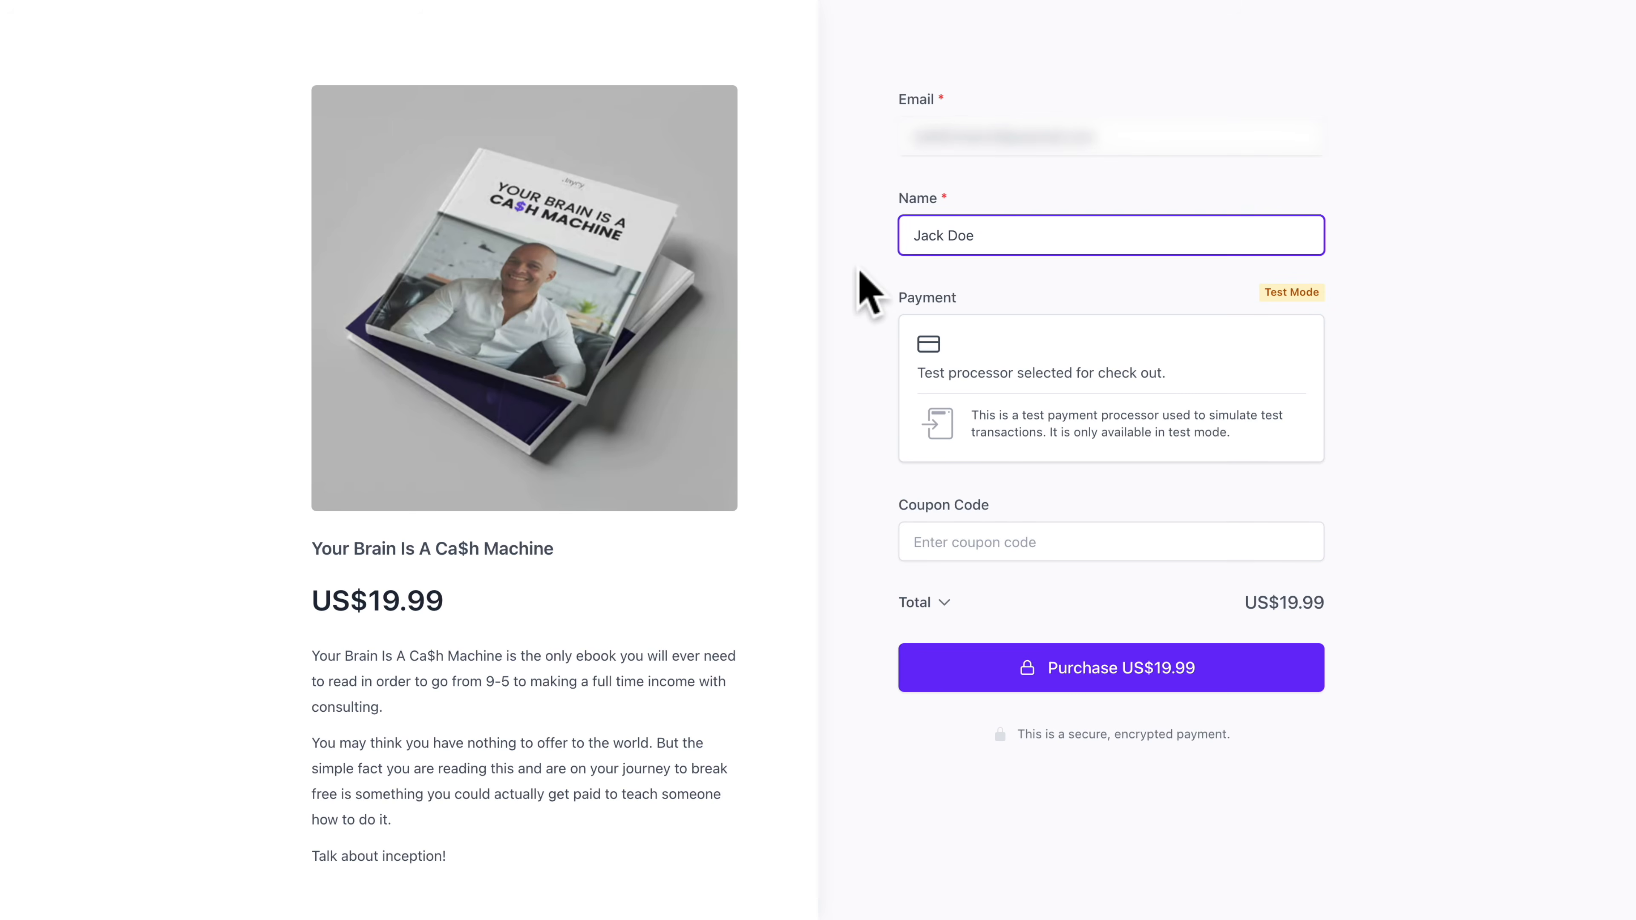
click(1082, 667)
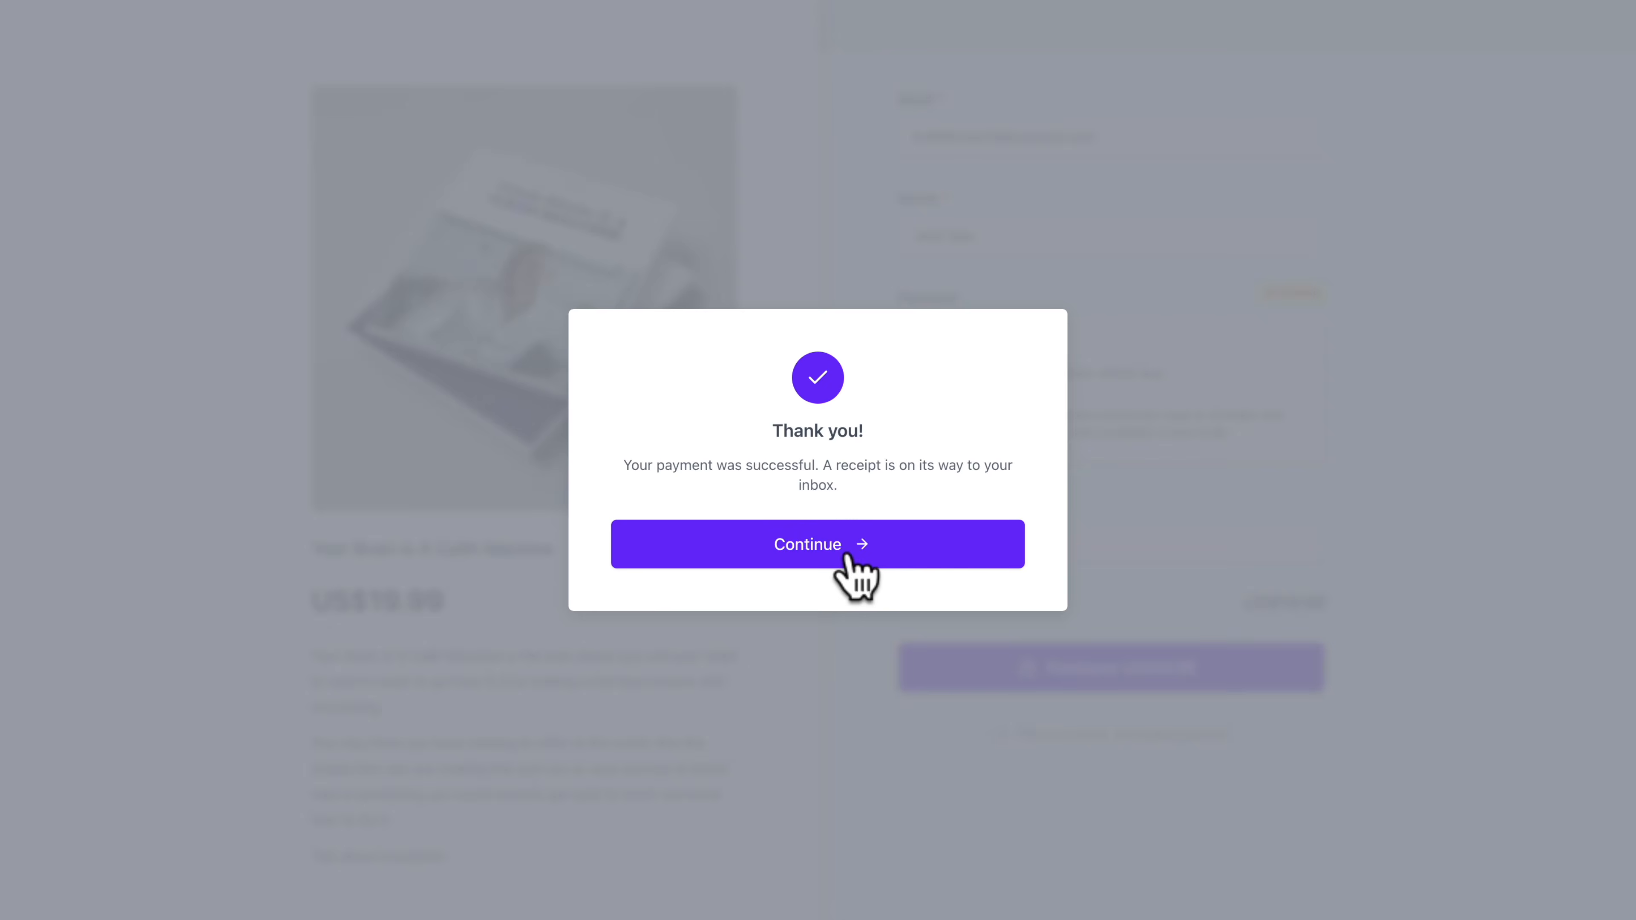
click(847, 557)
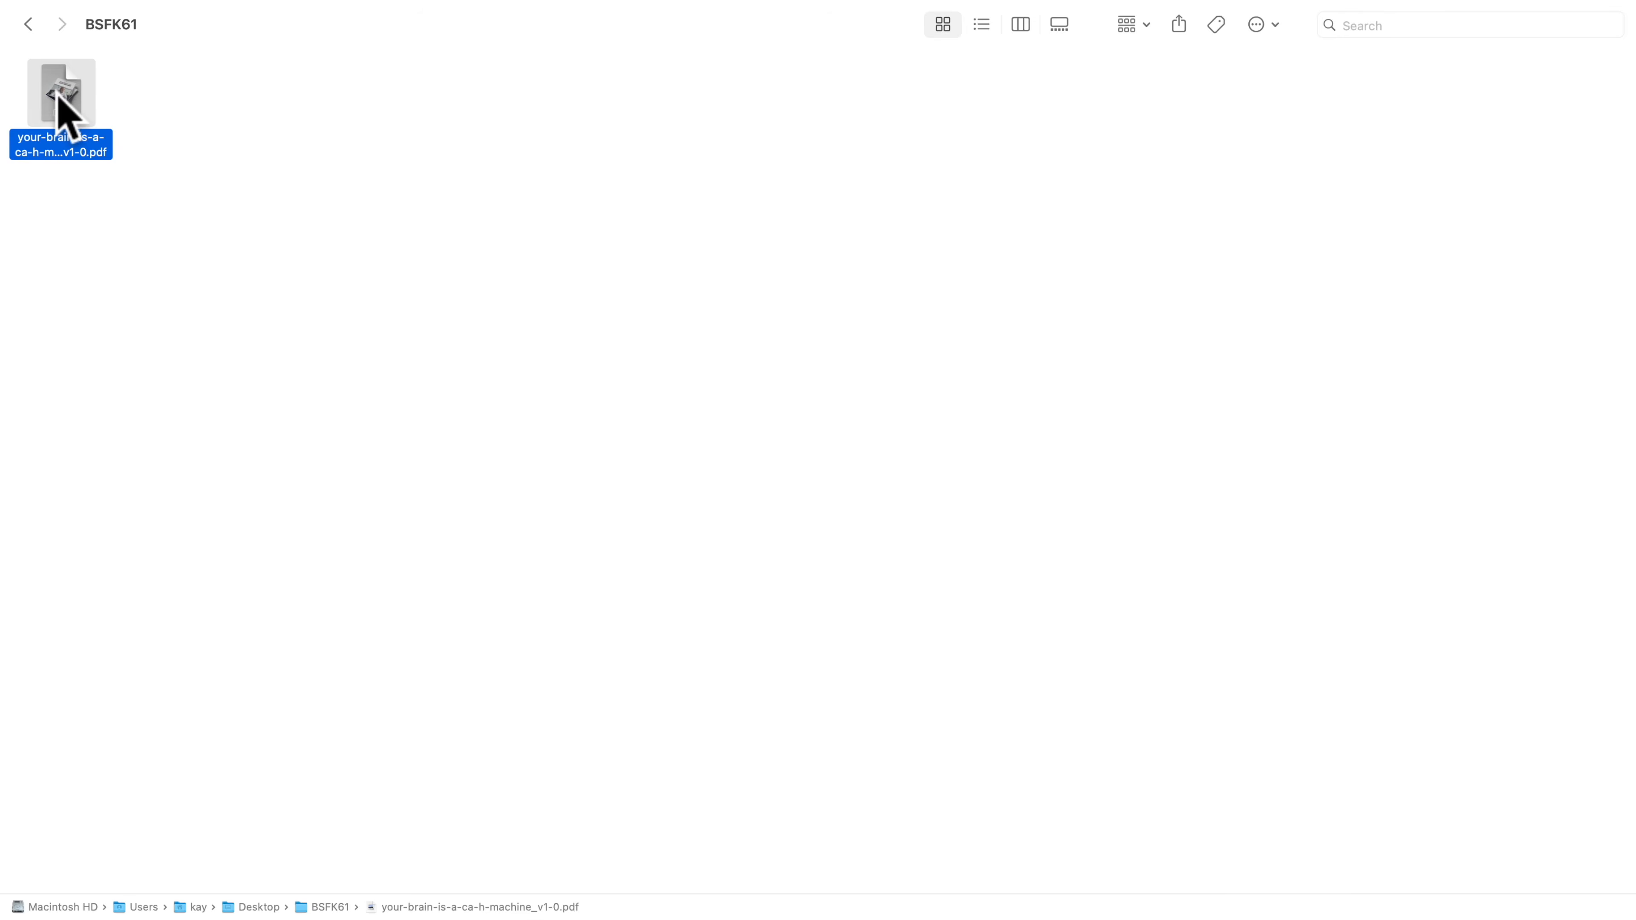
Submit another ebook checkout and download your-brain-is-a-ca-h-machine_v1-0.pdf from the customer's downloads
key(space)
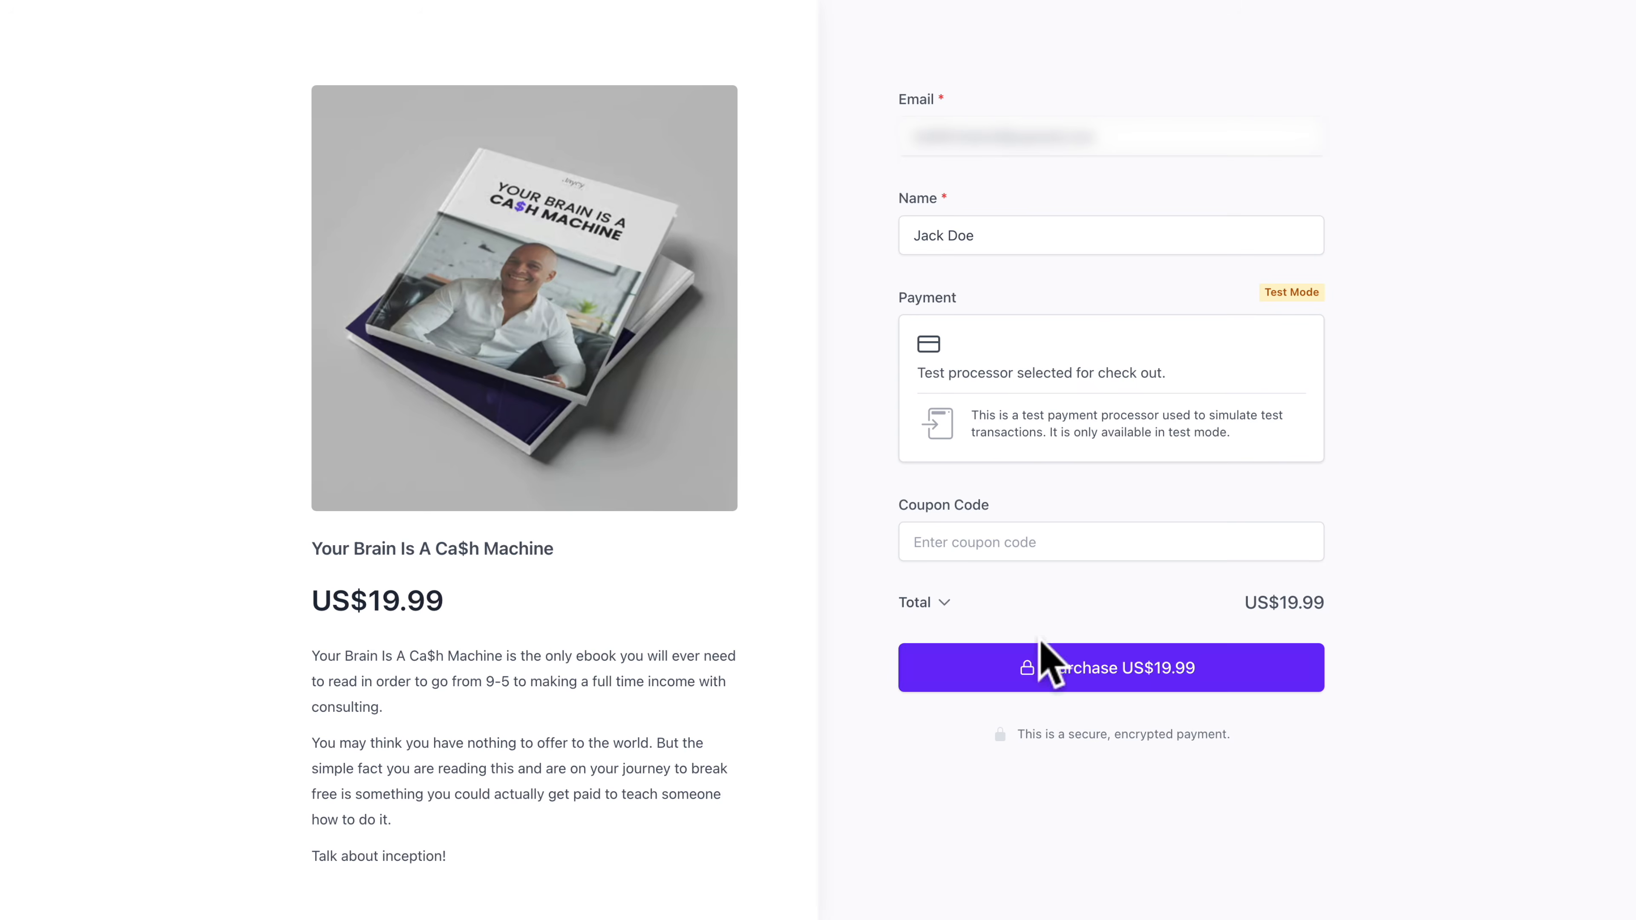
click(1083, 667)
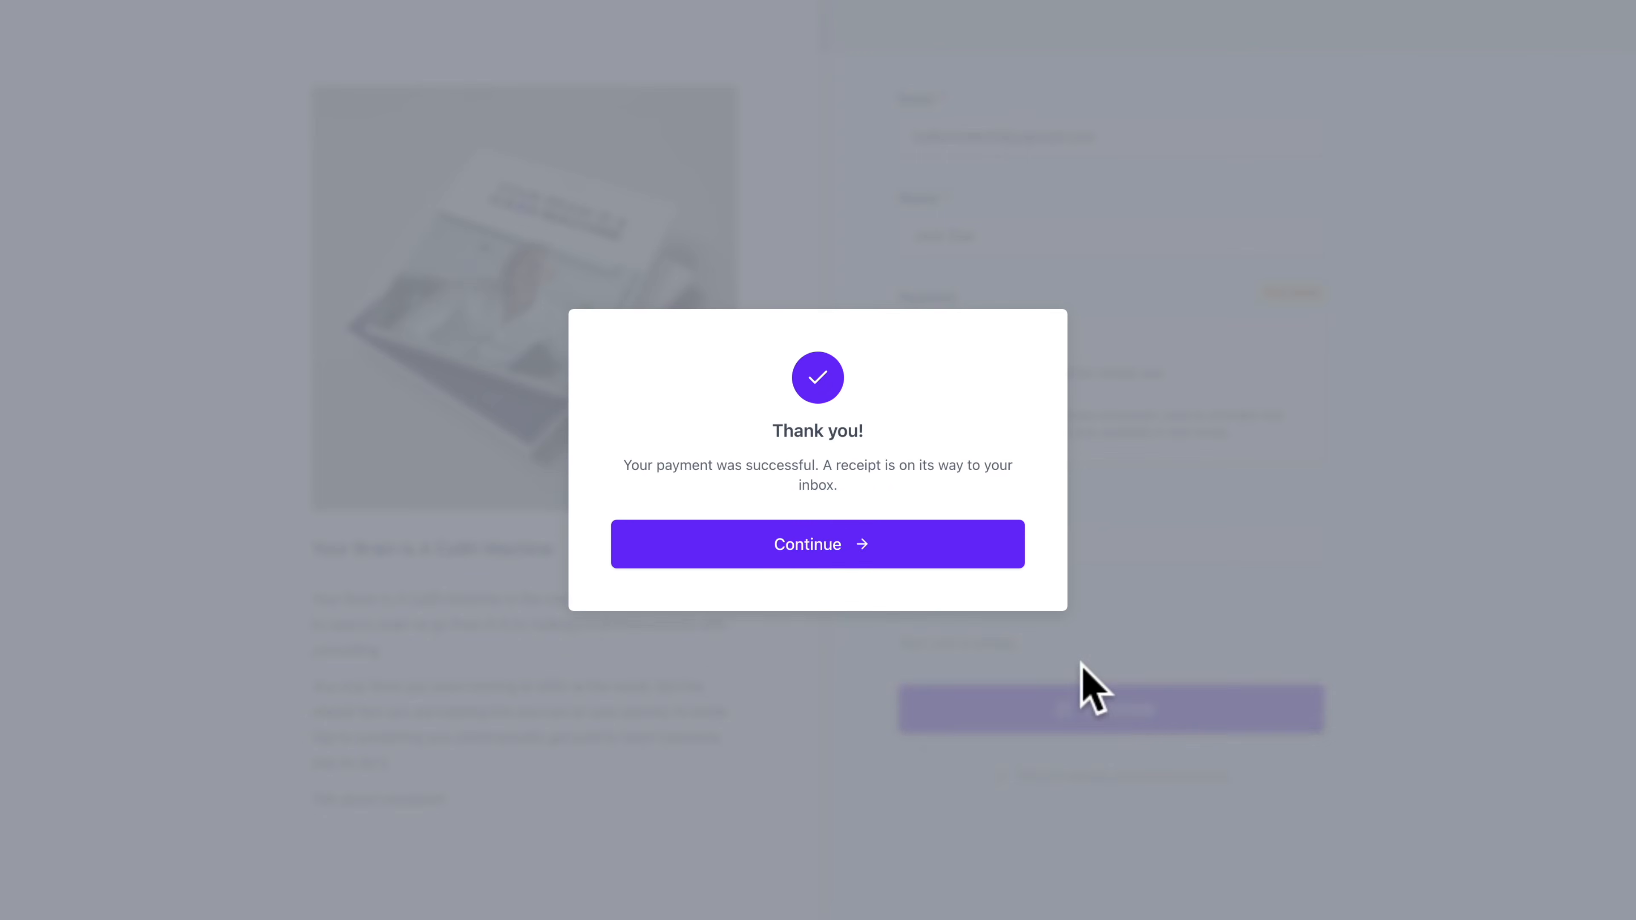
click(1339, 162)
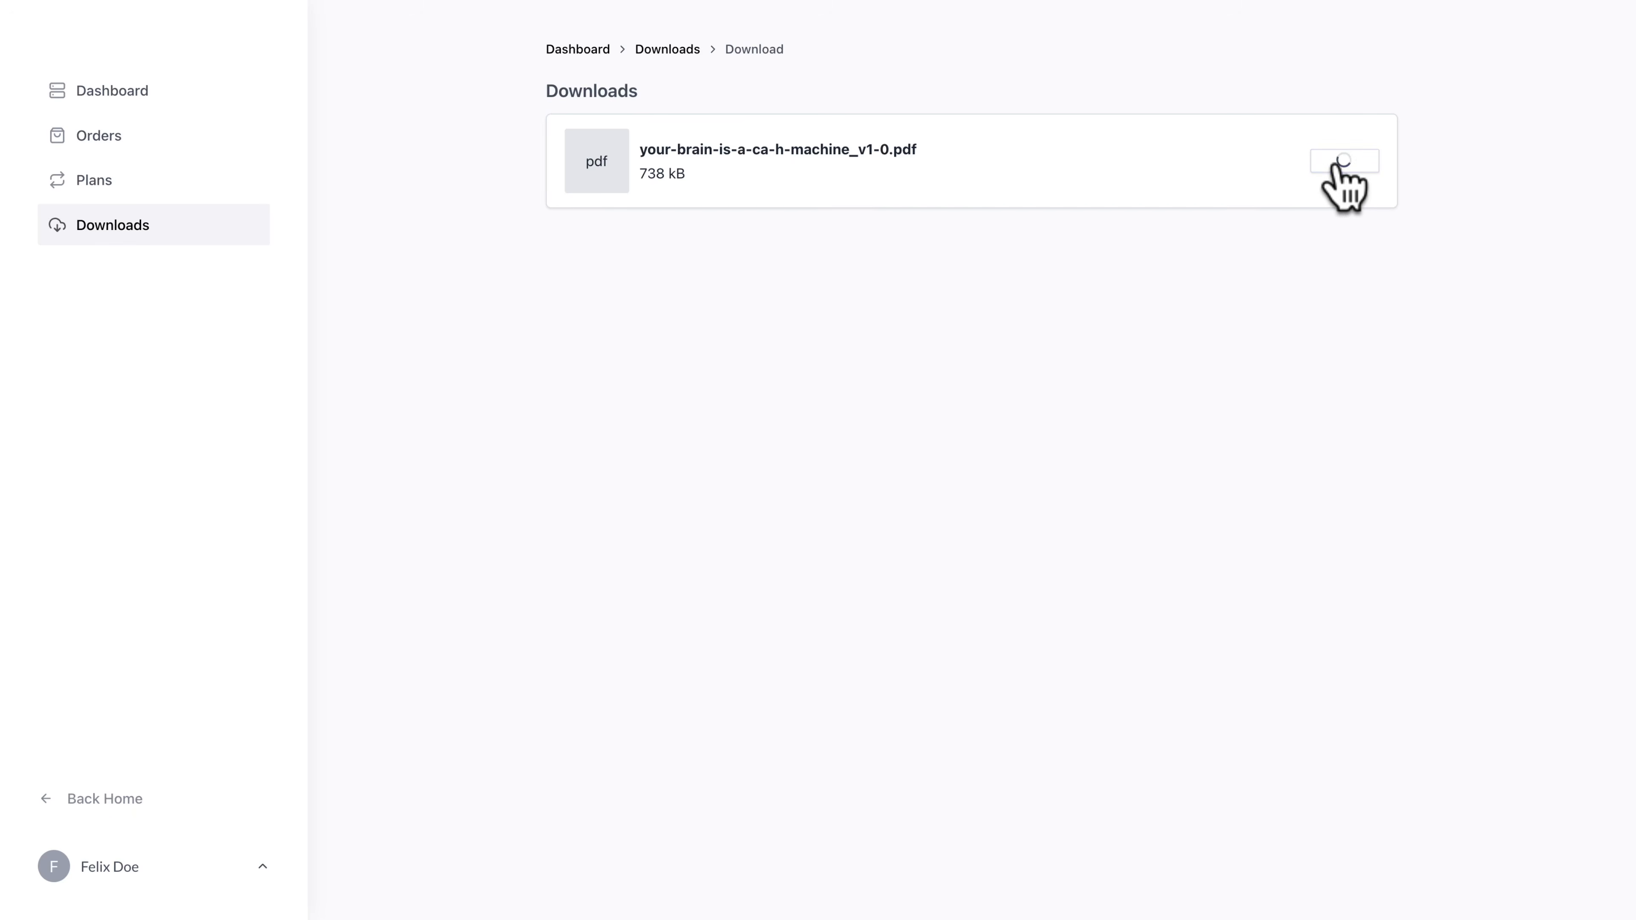